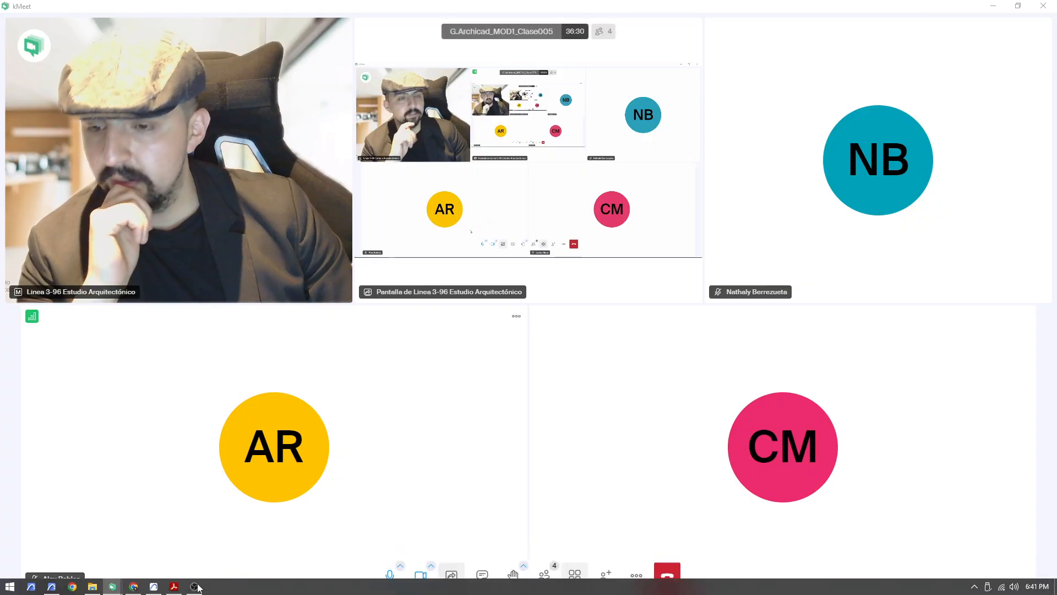
# Switch to Archicad and delete all existing elements on the Ground Floor plan
pyautogui.click(157, 584)
pyautogui.click(569, 388)
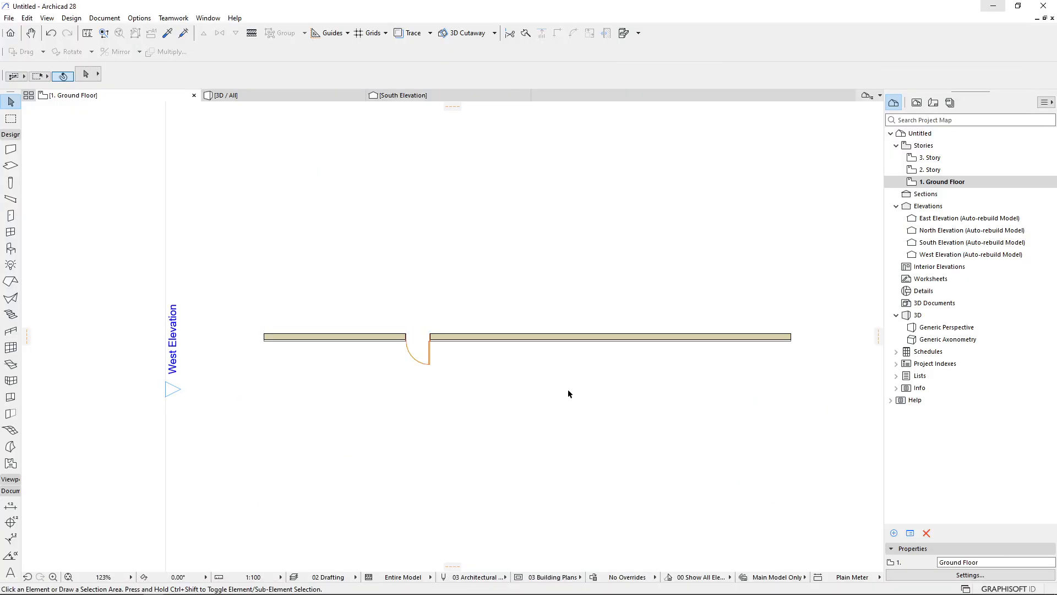
pyautogui.hotkey('ctrl', 'a')
pyautogui.press('Delete')
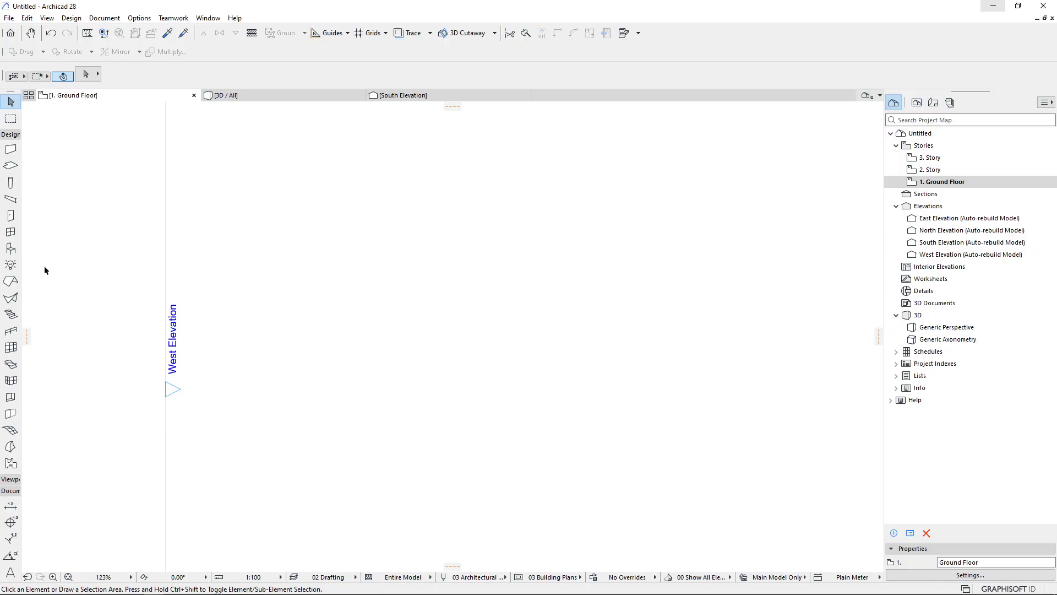
# Draw an L-shaped stair with the Stair tool, one flight upward and a second flight turning to the right
pyautogui.click(10, 315)
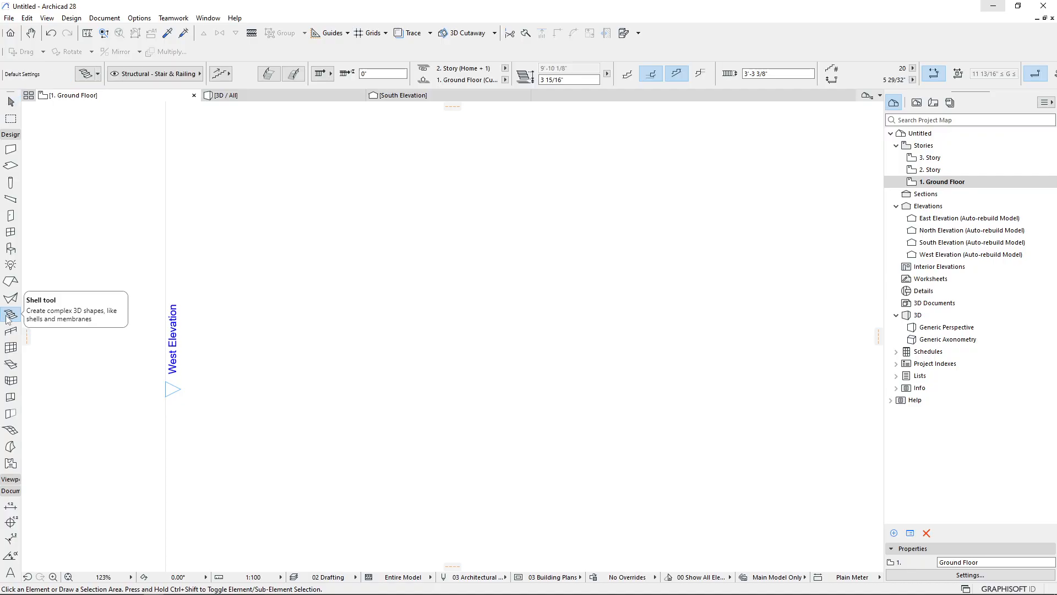
pyautogui.click(390, 457)
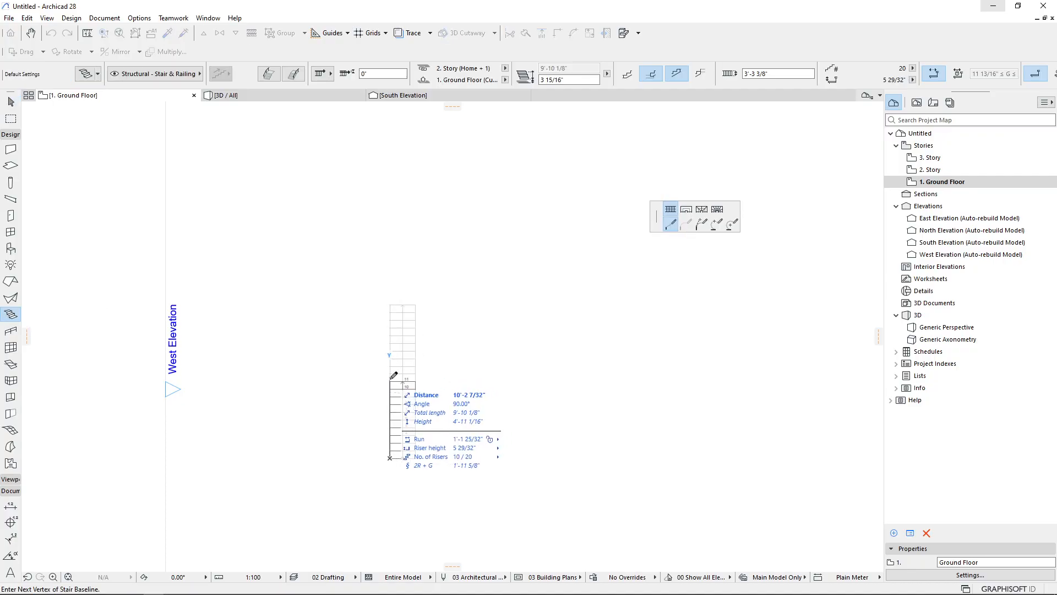
pyautogui.click(390, 381)
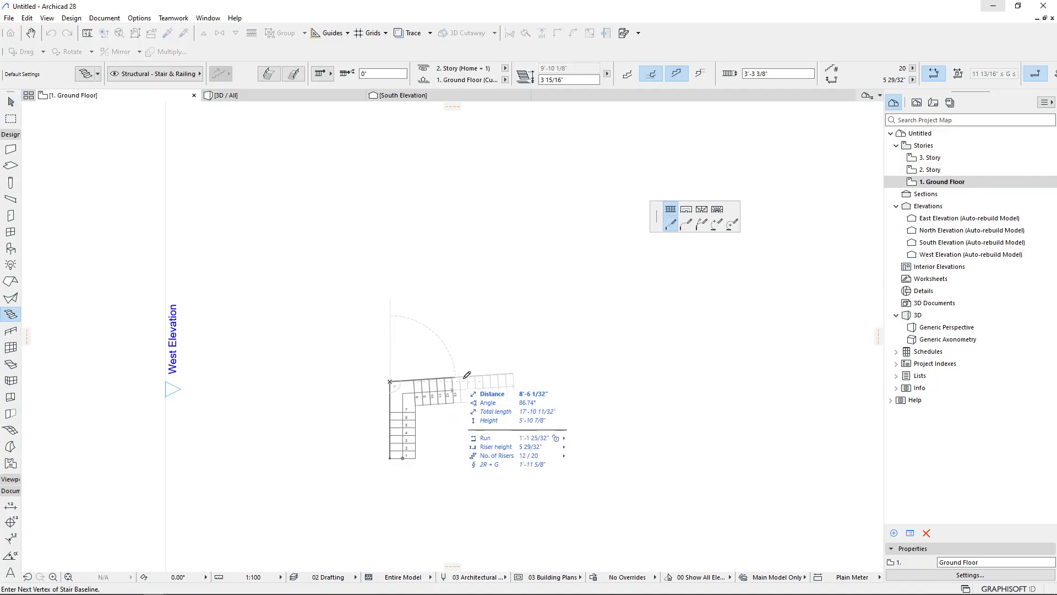
pyautogui.doubleClick(516, 379)
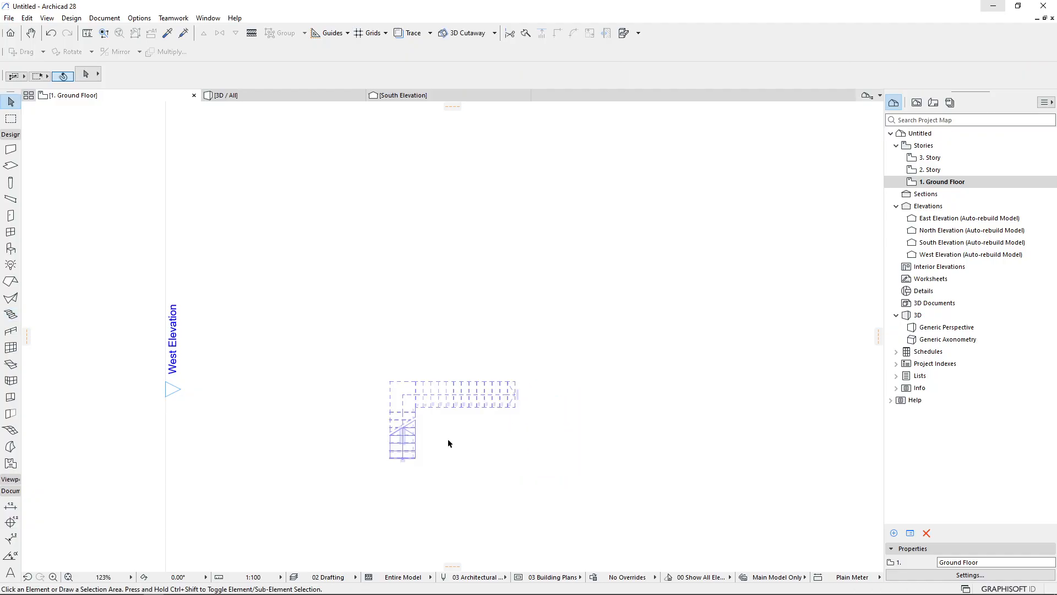
# Select the new stair, open its selection settings, and go to the Structure page
pyautogui.scroll(5, 449, 443)
pyautogui.click(379, 348)
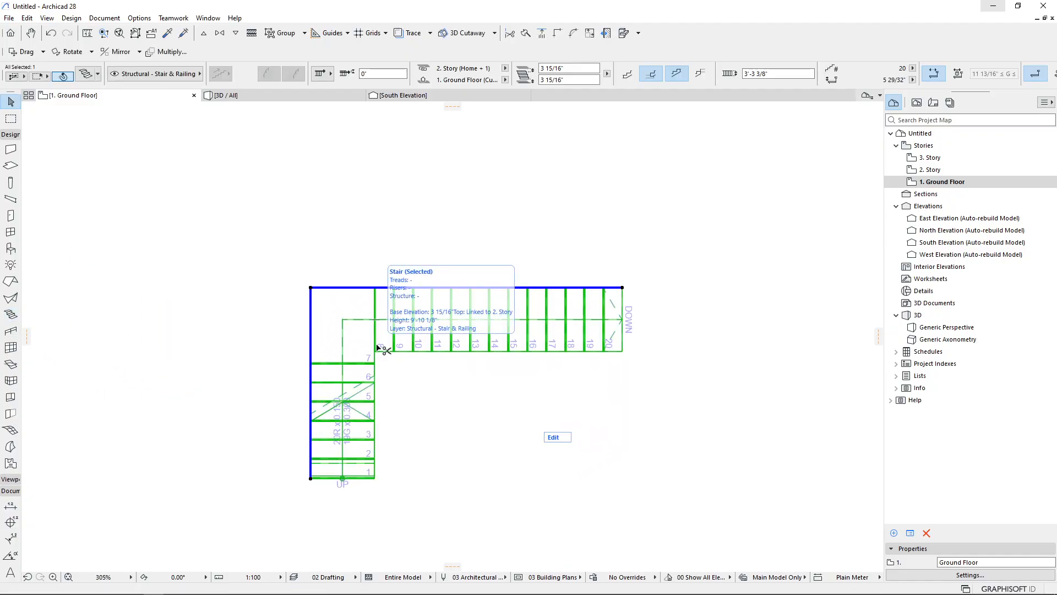
pyautogui.doubleClick(379, 348)
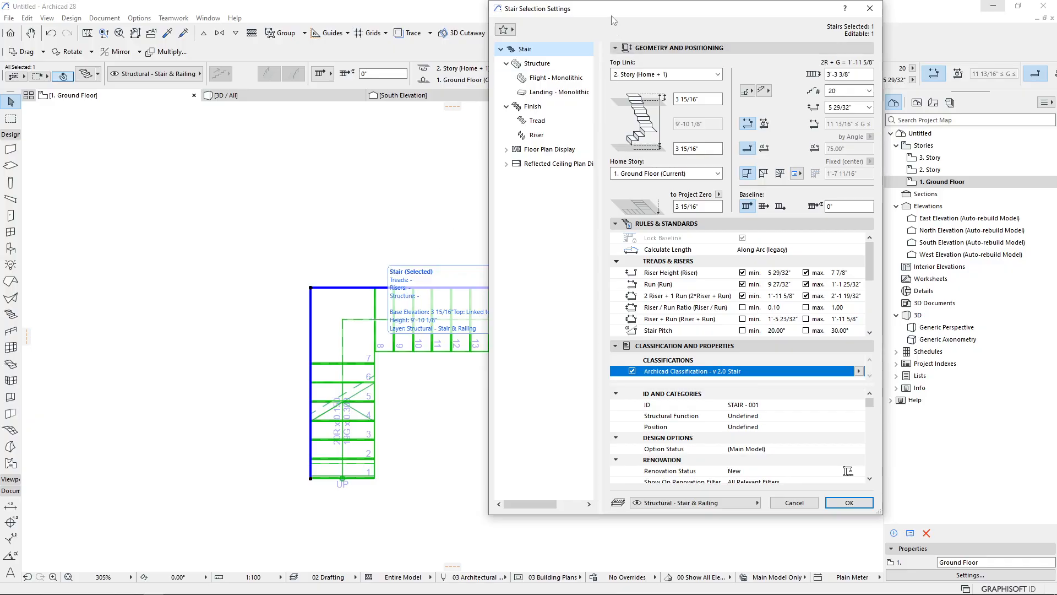
pyautogui.moveTo(612, 16); pyautogui.dragTo(711, 56)
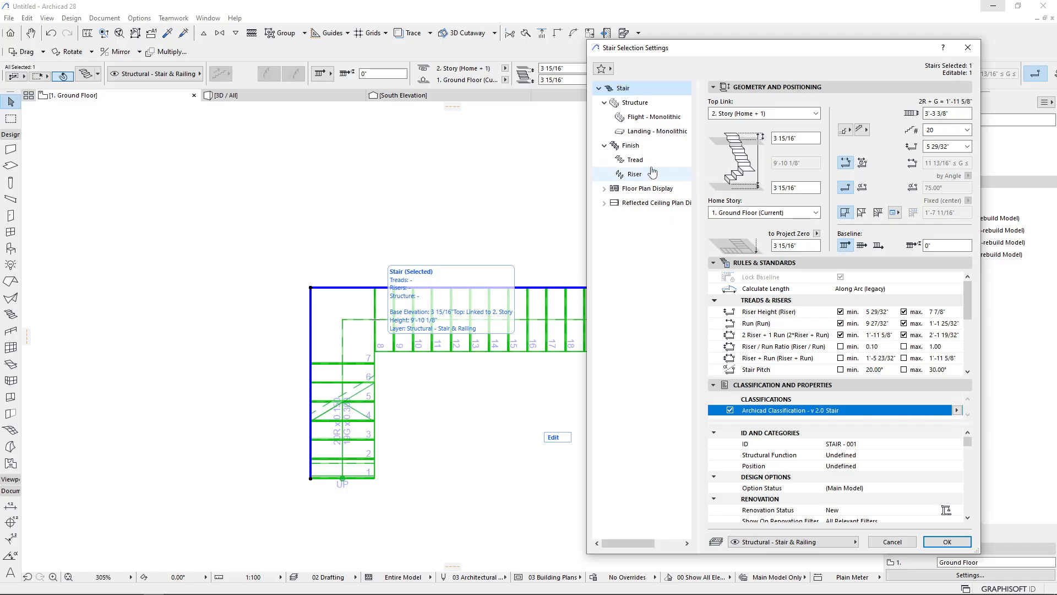
pyautogui.click(620, 103)
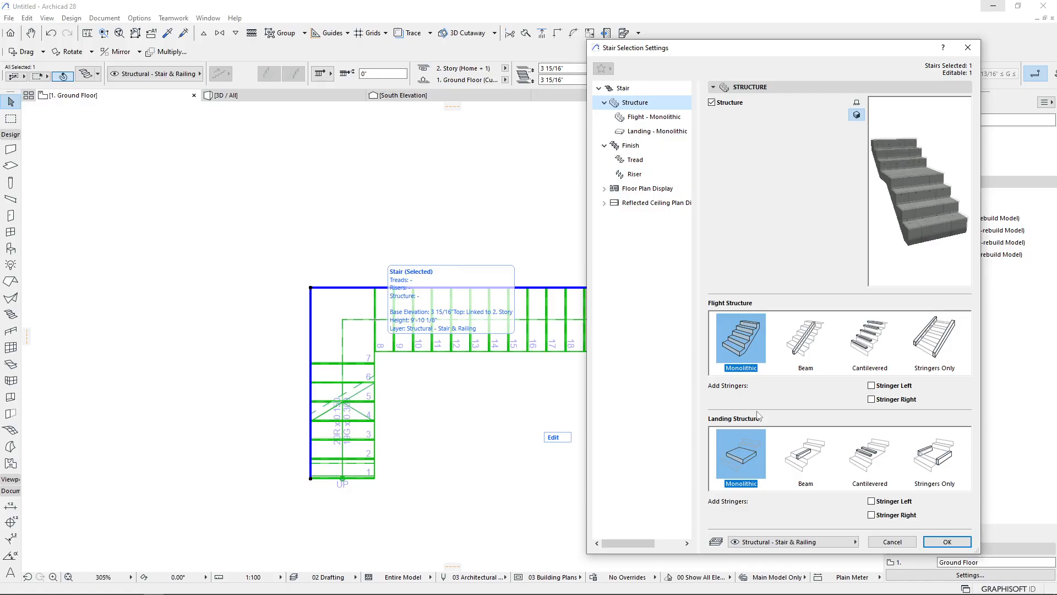
# Set both the flight structure and the landing structure to Beam
pyautogui.click(805, 340)
pyautogui.click(807, 452)
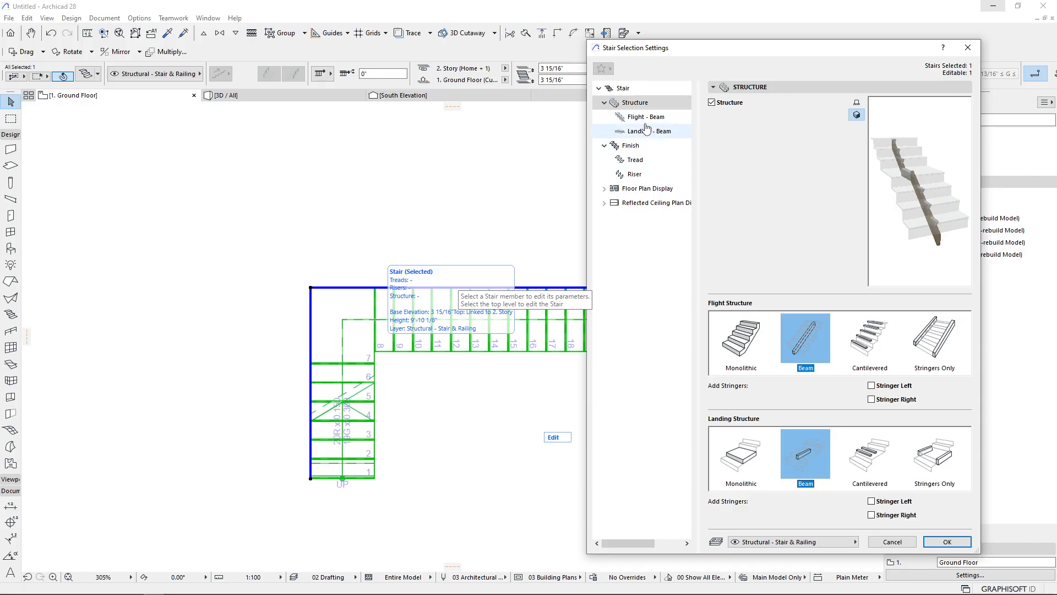
# Browse the flight and landing beam settings and try the stepped flight beam type
pyautogui.click(646, 122)
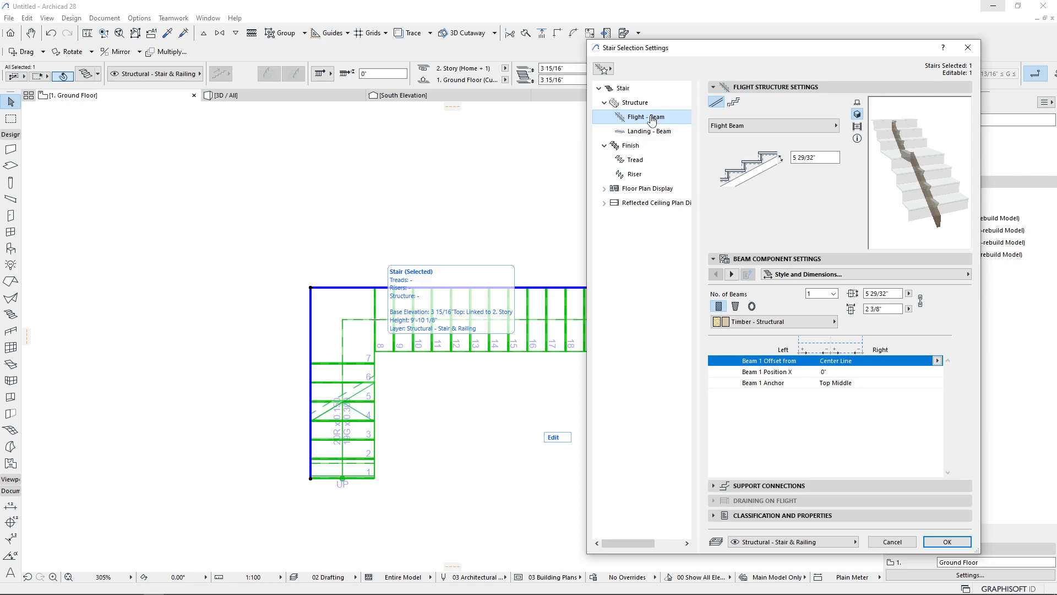
pyautogui.click(649, 131)
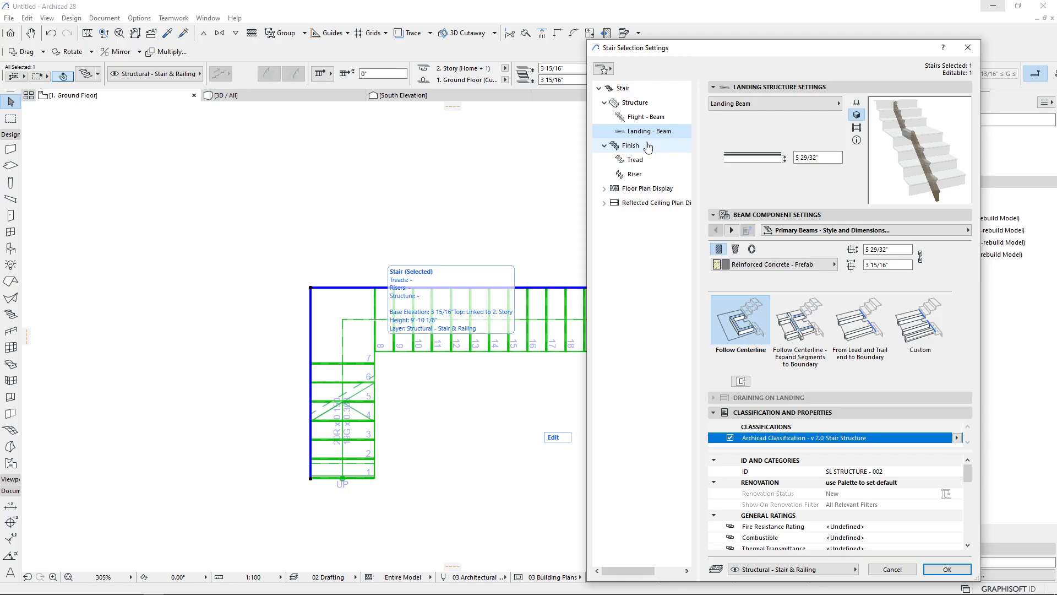
pyautogui.click(634, 103)
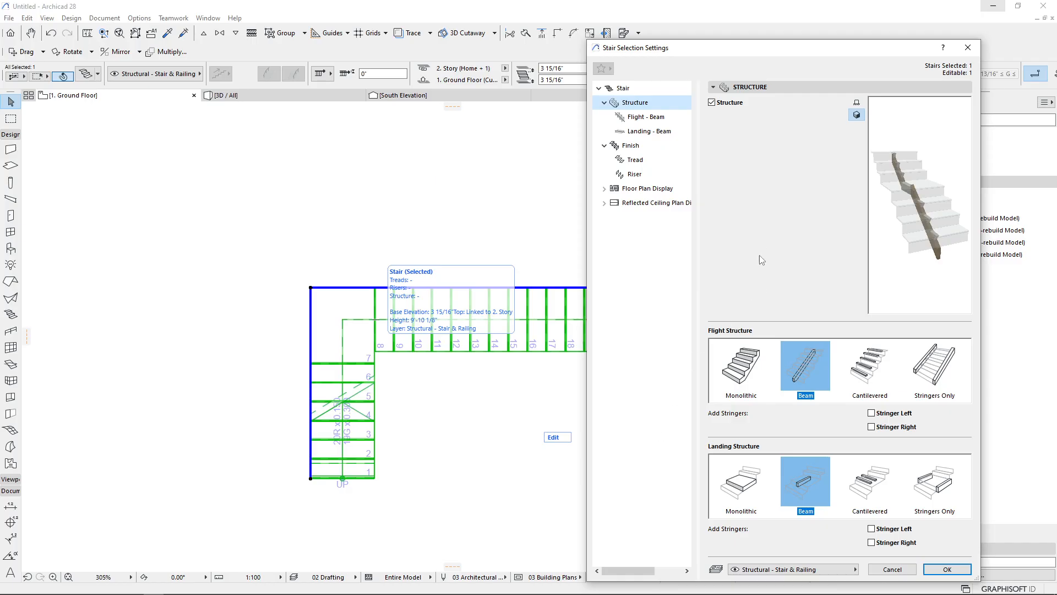
pyautogui.click(647, 117)
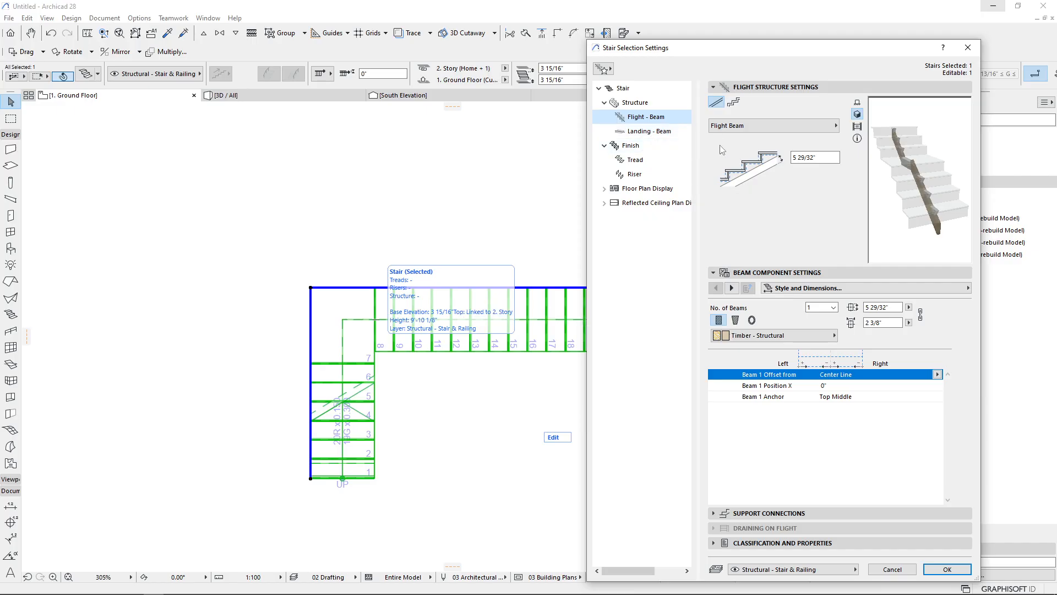
pyautogui.click(733, 103)
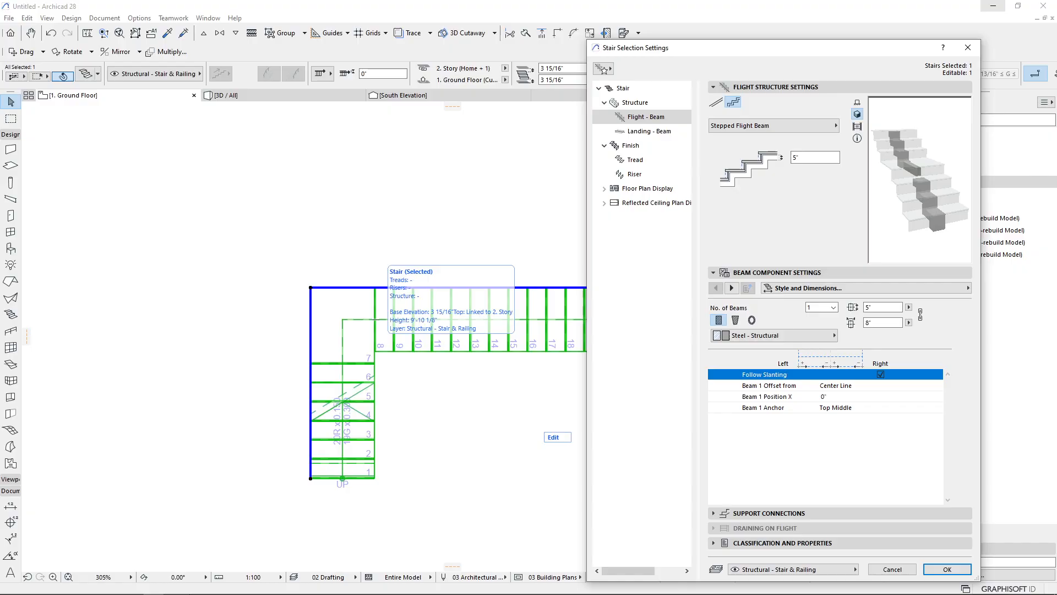
# Switch to the meeting app, admit the waiting participant, and return to Archicad
pyautogui.moveTo(208, 583)
pyautogui.moveTo(112, 586)
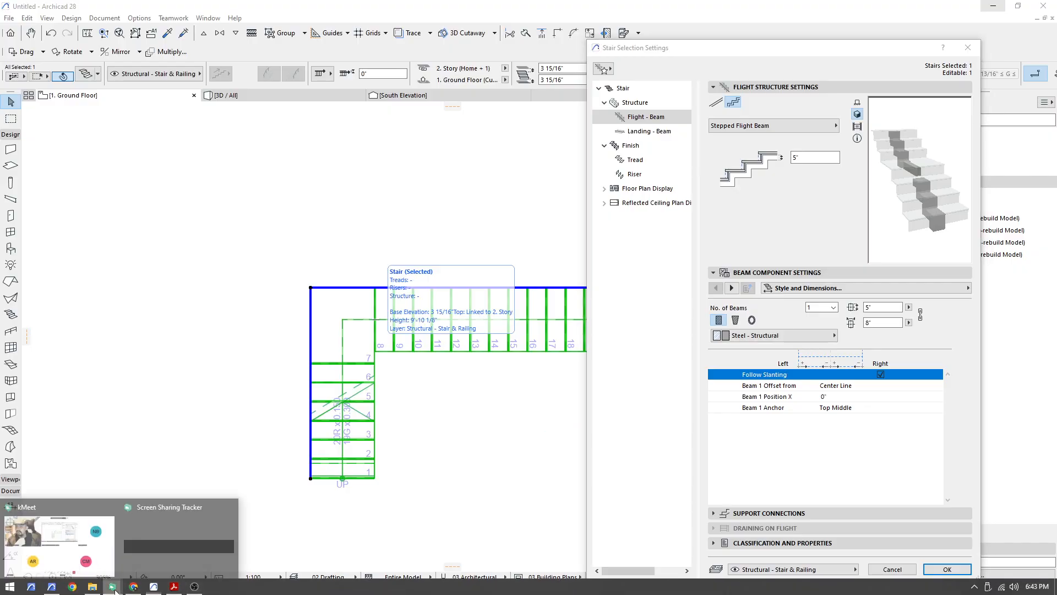
pyautogui.click(82, 565)
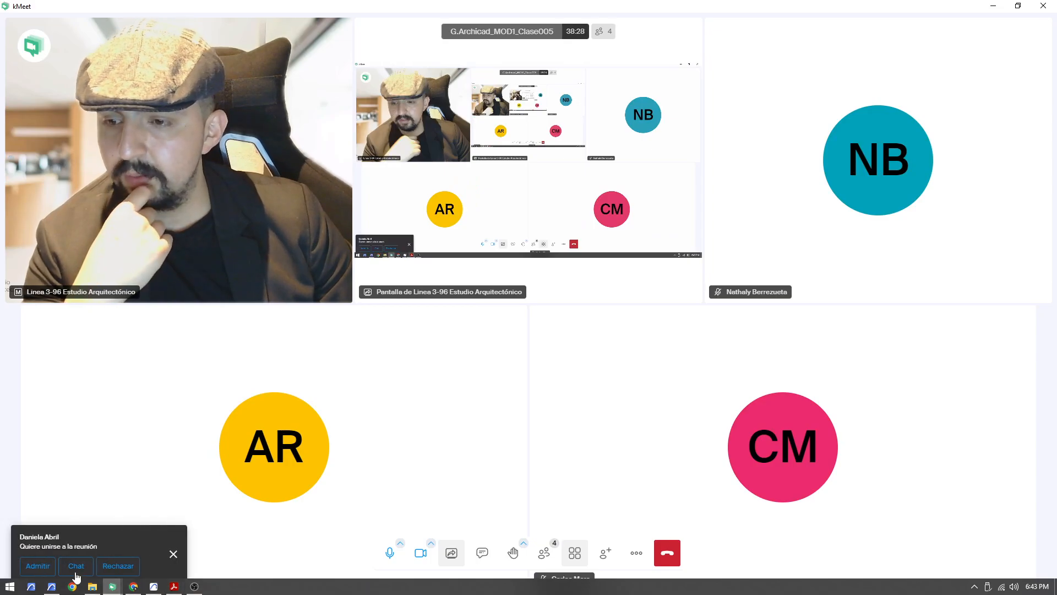
pyautogui.click(40, 567)
pyautogui.click(153, 586)
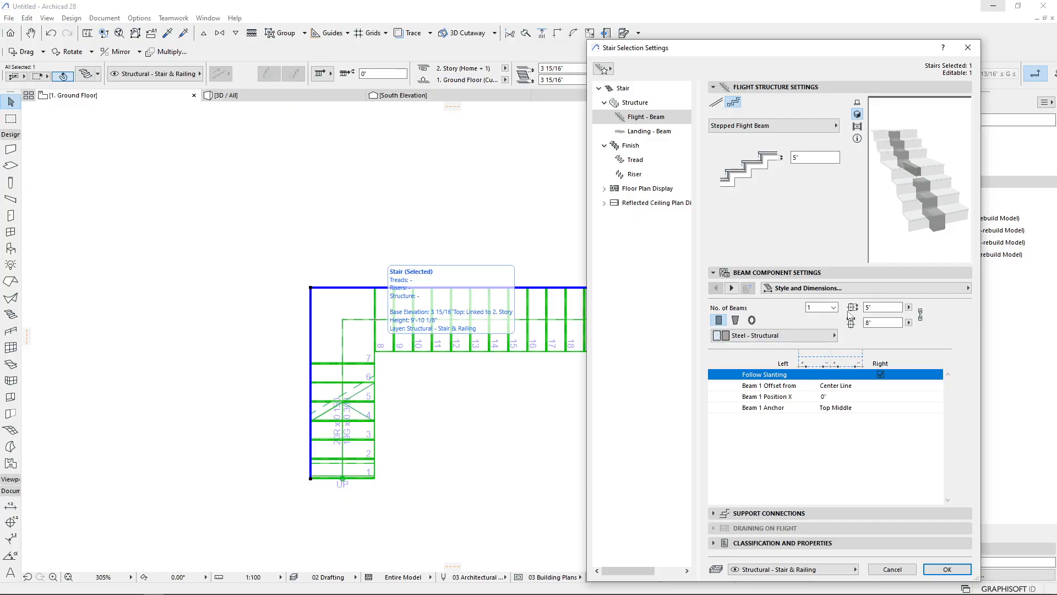
# Switch the flight structure back to the straight Flight Beam type
pyautogui.click(796, 127)
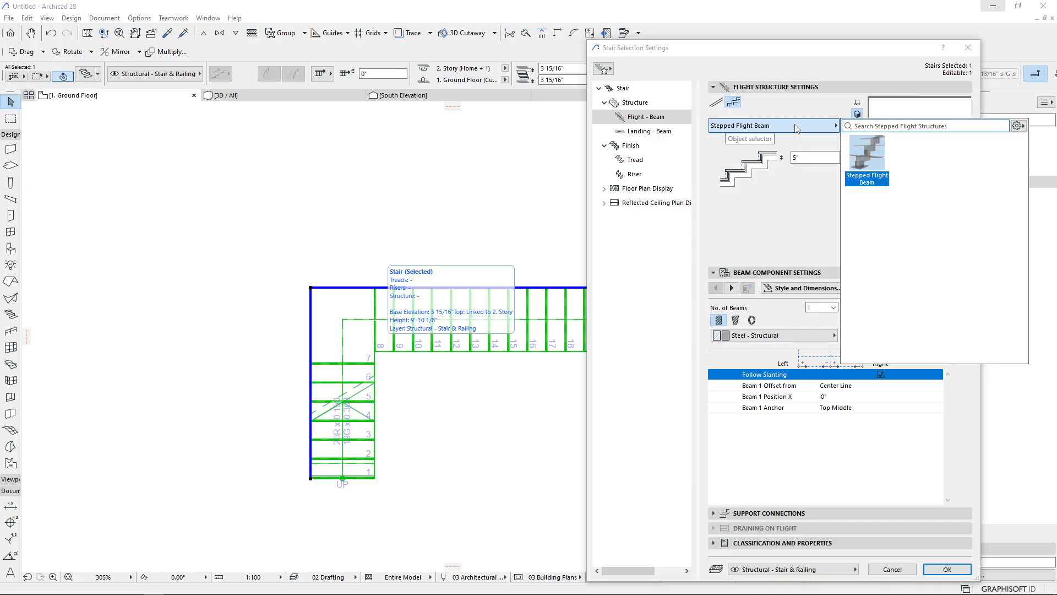
pyautogui.click(795, 126)
pyautogui.click(716, 103)
pyautogui.click(791, 127)
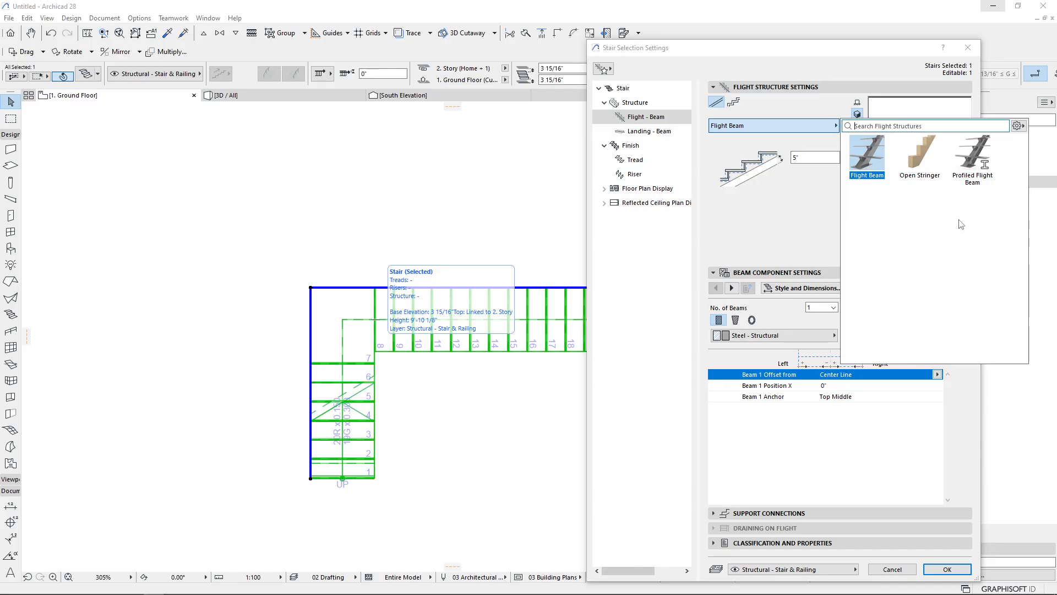
pyautogui.click(796, 214)
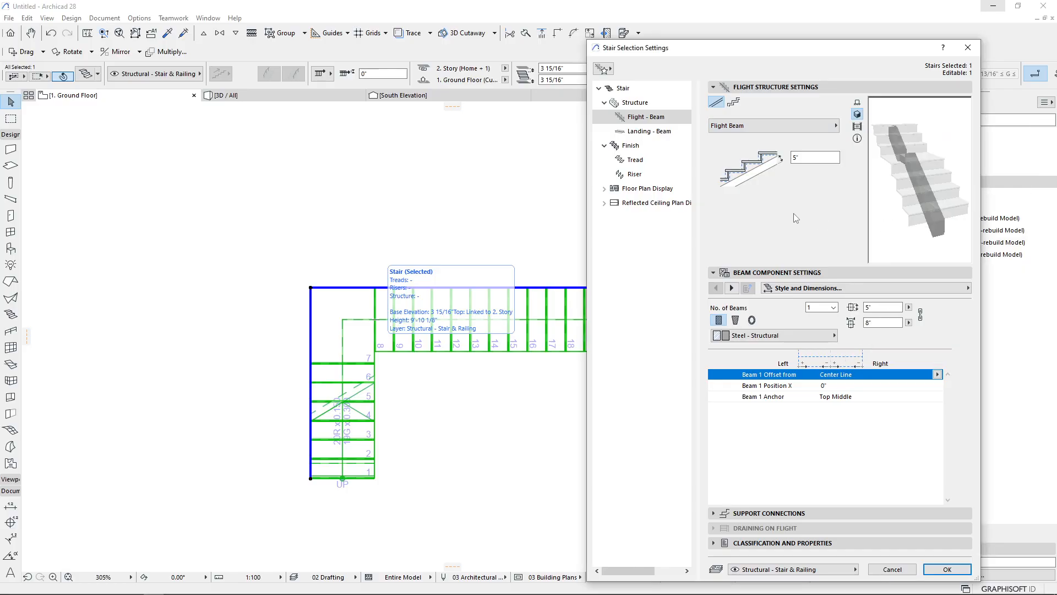
# Try the Open Stringer and Profiled Flight Beam structure types, ending on Flight Beam
pyautogui.click(772, 134)
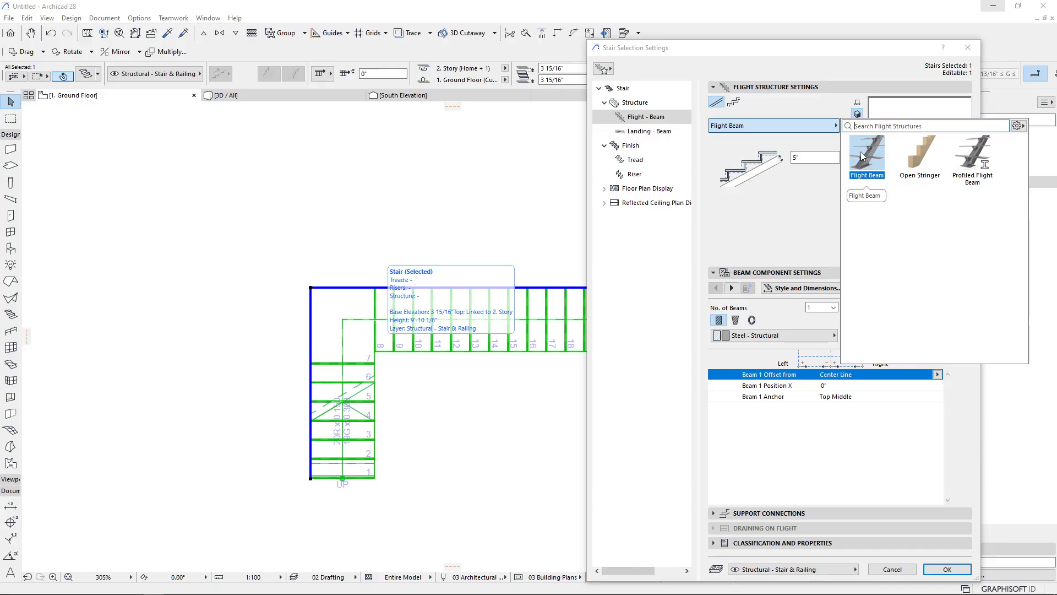
pyautogui.click(927, 158)
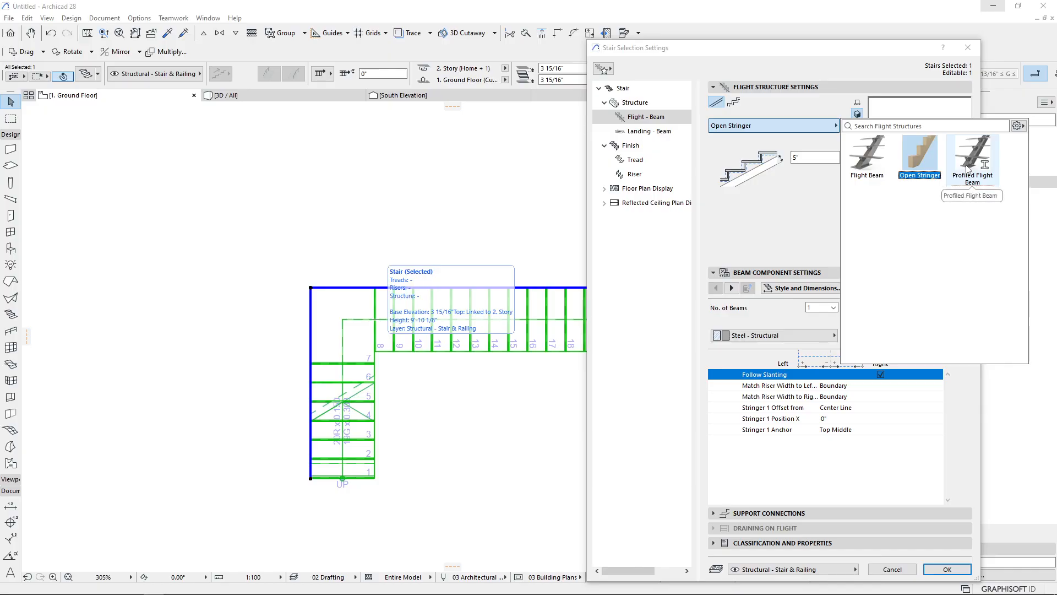
pyautogui.click(982, 157)
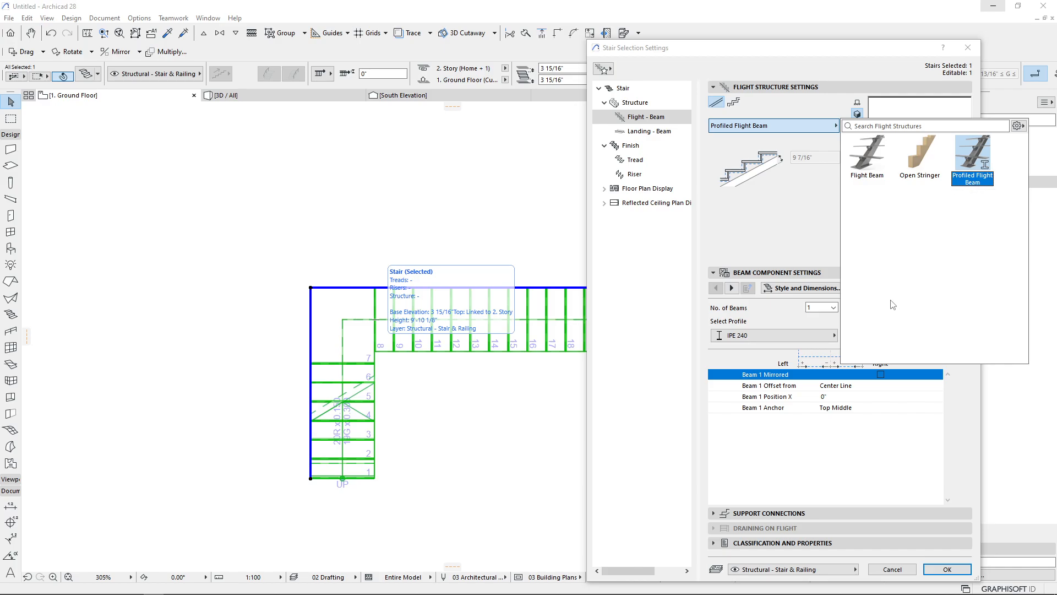
pyautogui.click(865, 158)
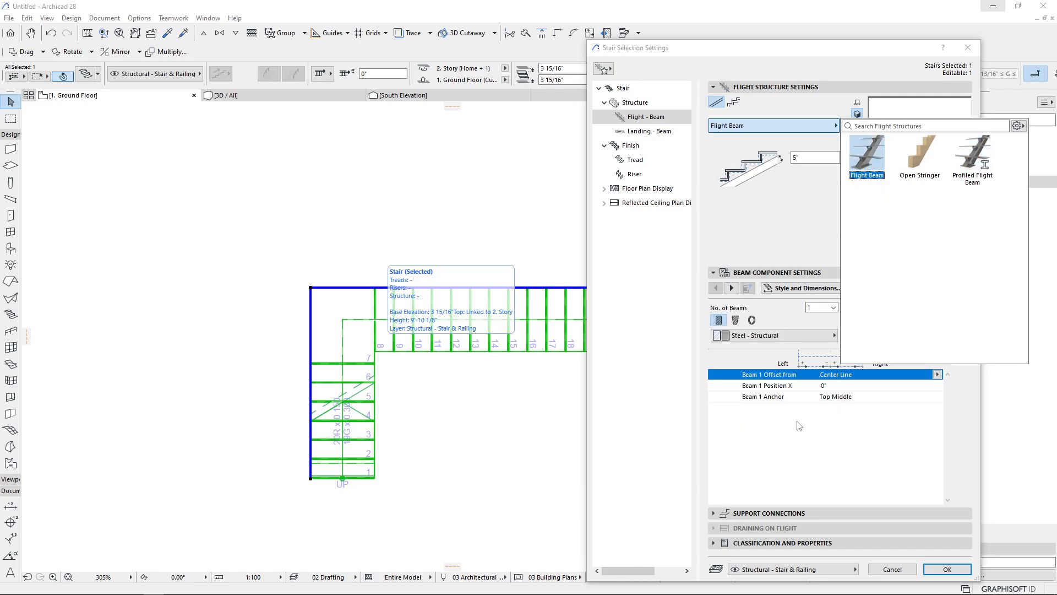
# Try the angled-sides and oval beam profiles and open the material list, keeping a rectangular Steel - Structural beam
pyautogui.click(805, 433)
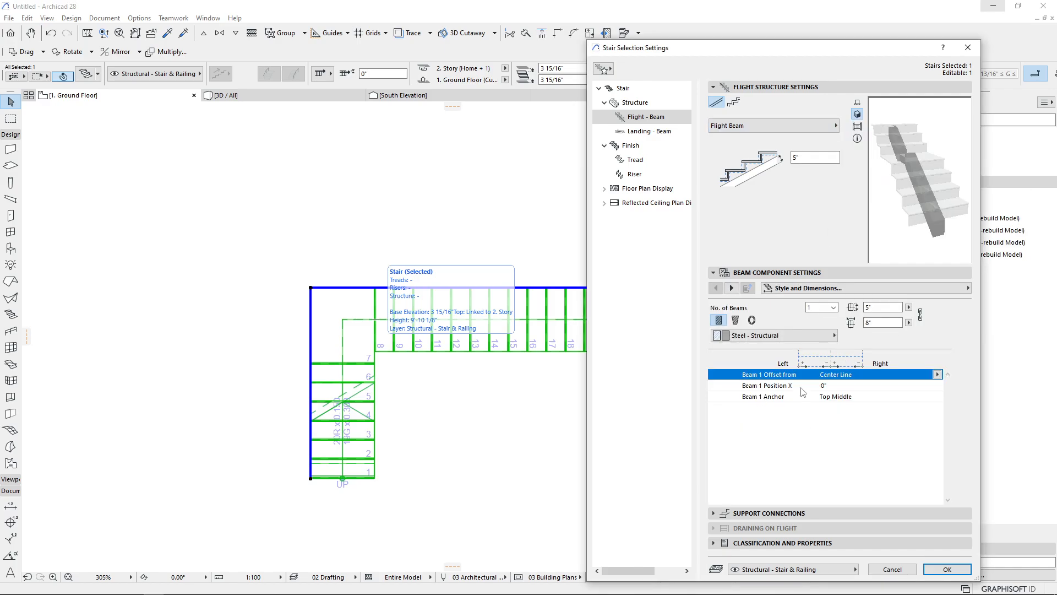
pyautogui.click(740, 319)
pyautogui.click(754, 322)
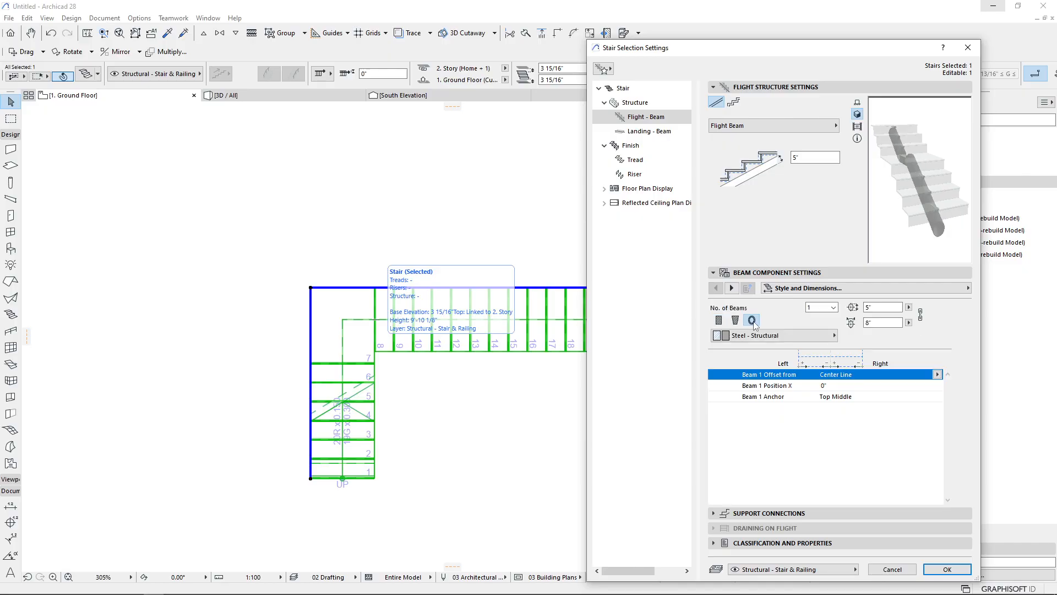
pyautogui.click(719, 320)
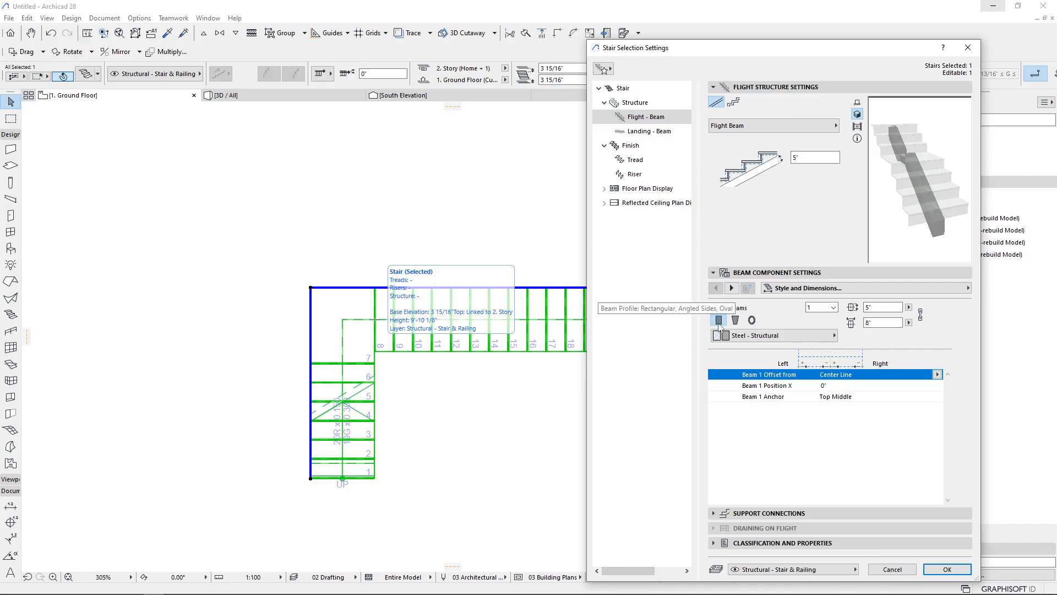
pyautogui.click(753, 335)
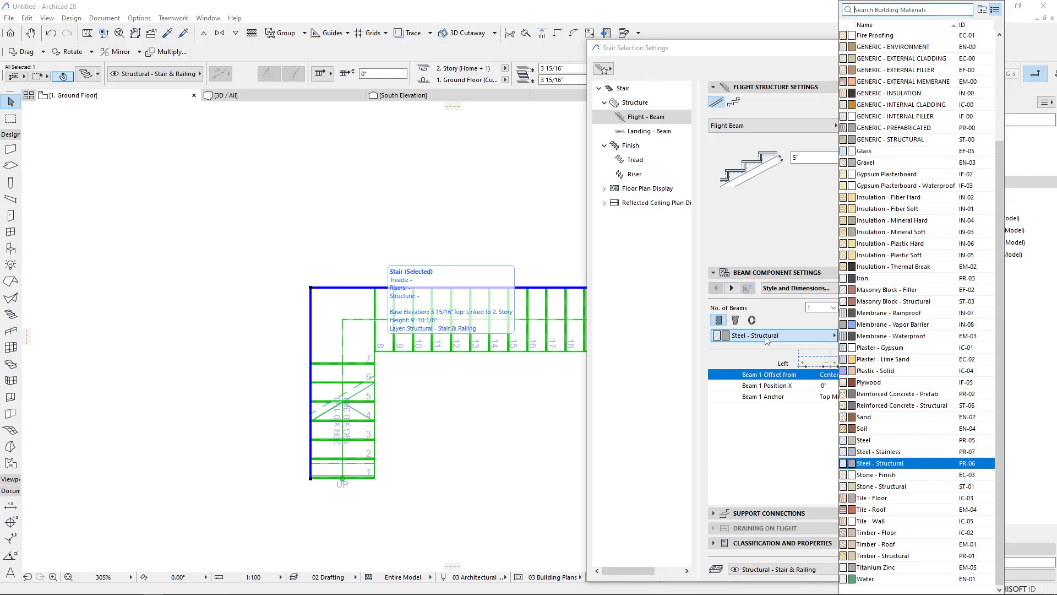
pyautogui.click(767, 338)
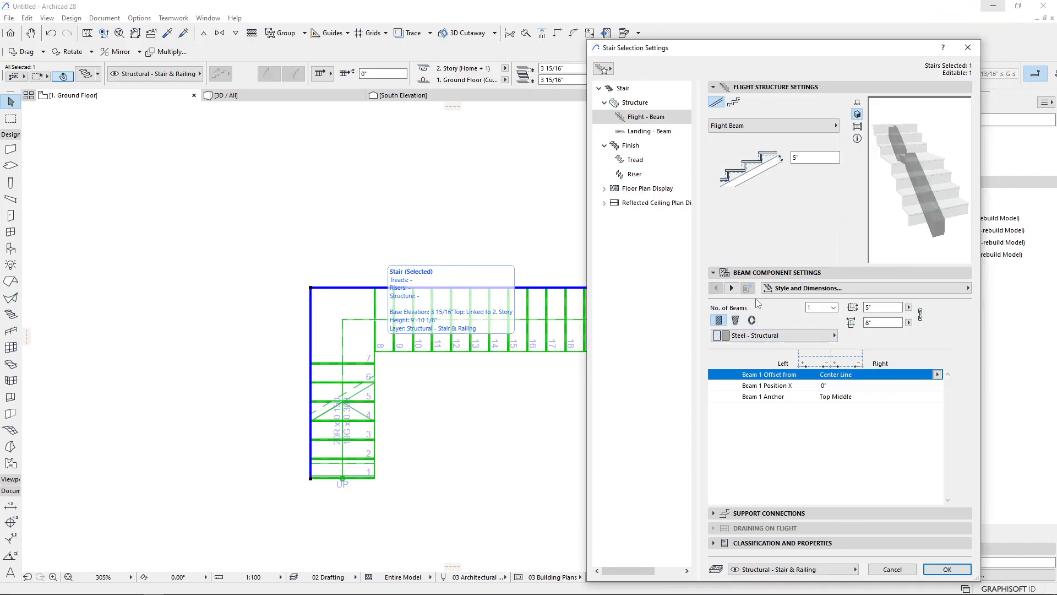
# Change the flight structure to Profiled Flight Beam and open its profile list
pyautogui.click(801, 126)
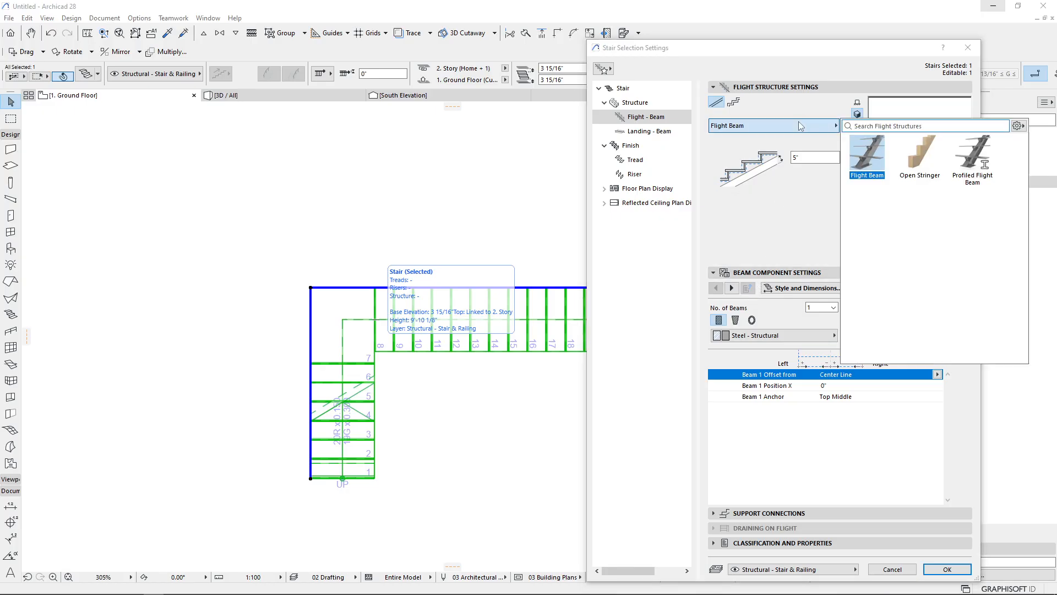
pyautogui.click(969, 159)
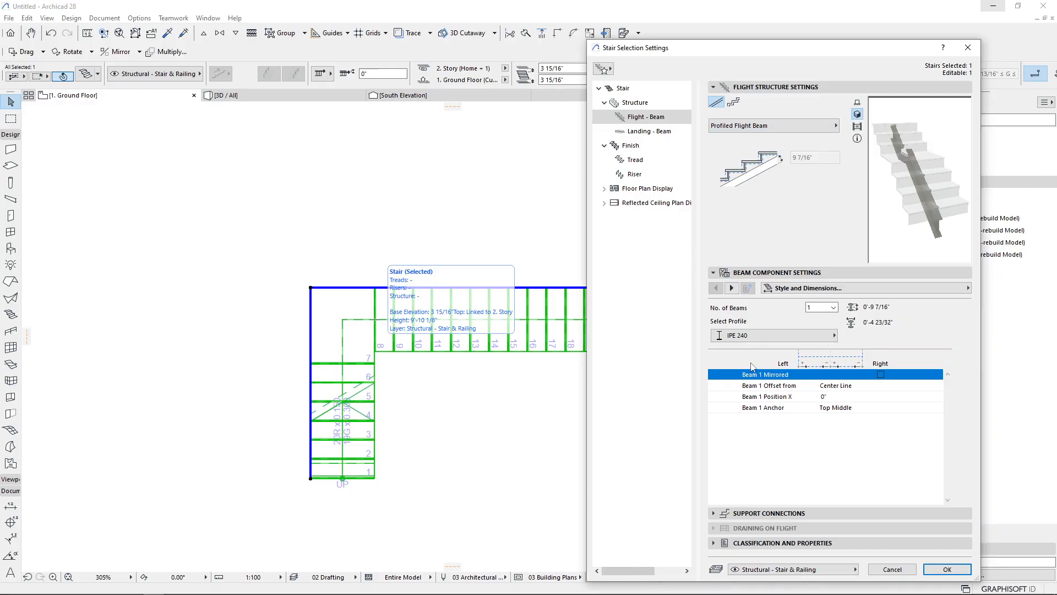
pyautogui.click(752, 336)
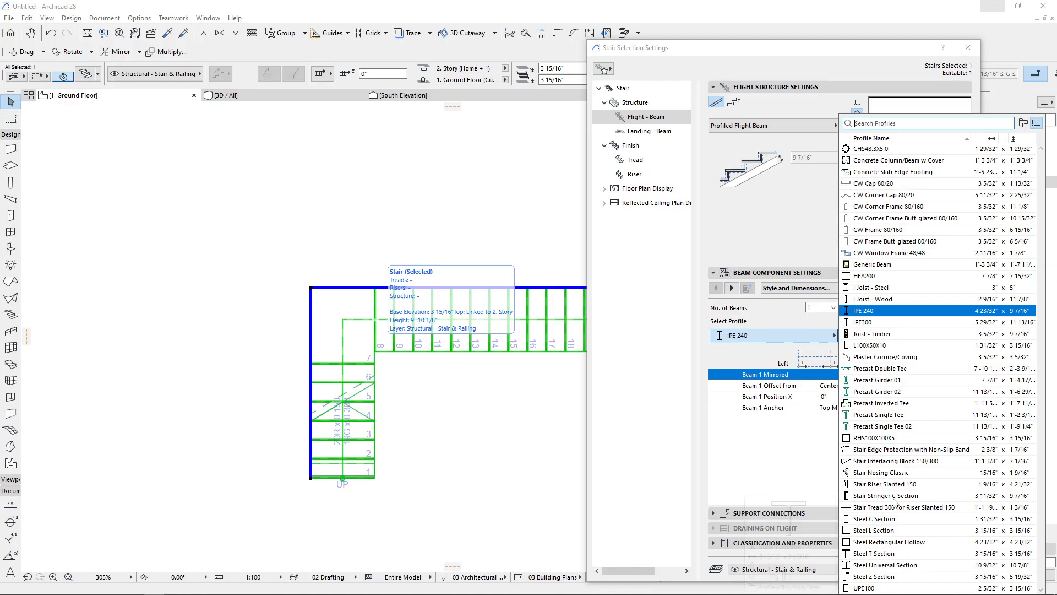
pyautogui.click(796, 462)
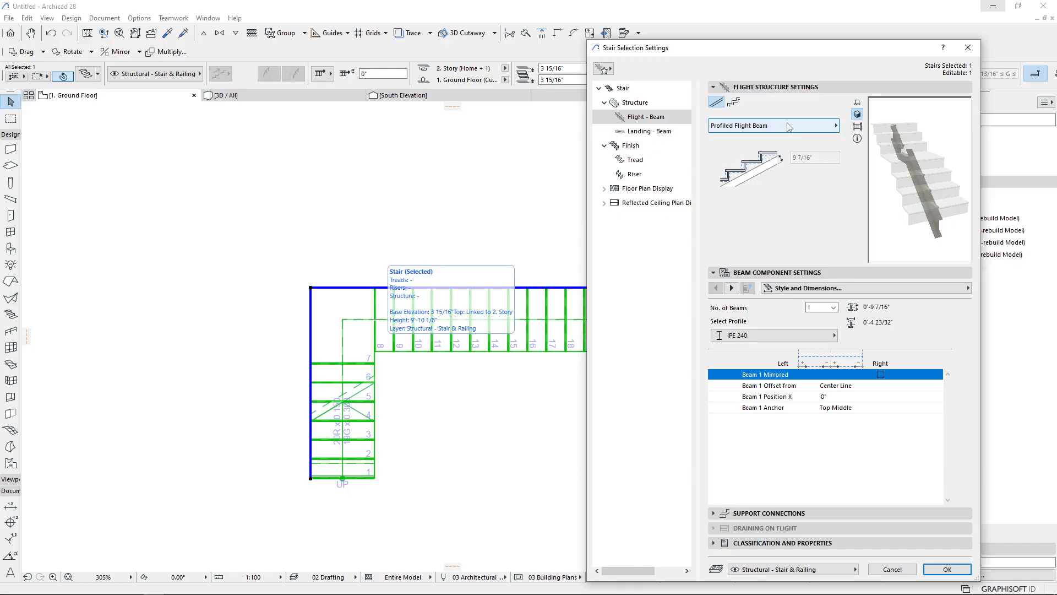
# Try six flight beams in the beam component settings, then return to a single beam
pyautogui.moveTo(783, 60); pyautogui.dragTo(591, 42)
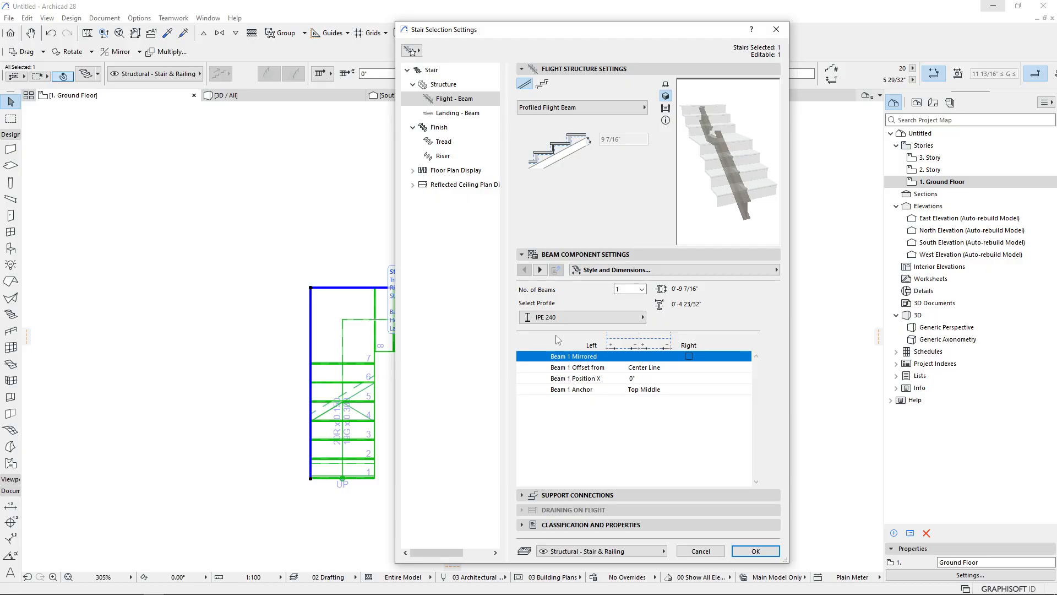
pyautogui.click(587, 110)
pyautogui.click(588, 112)
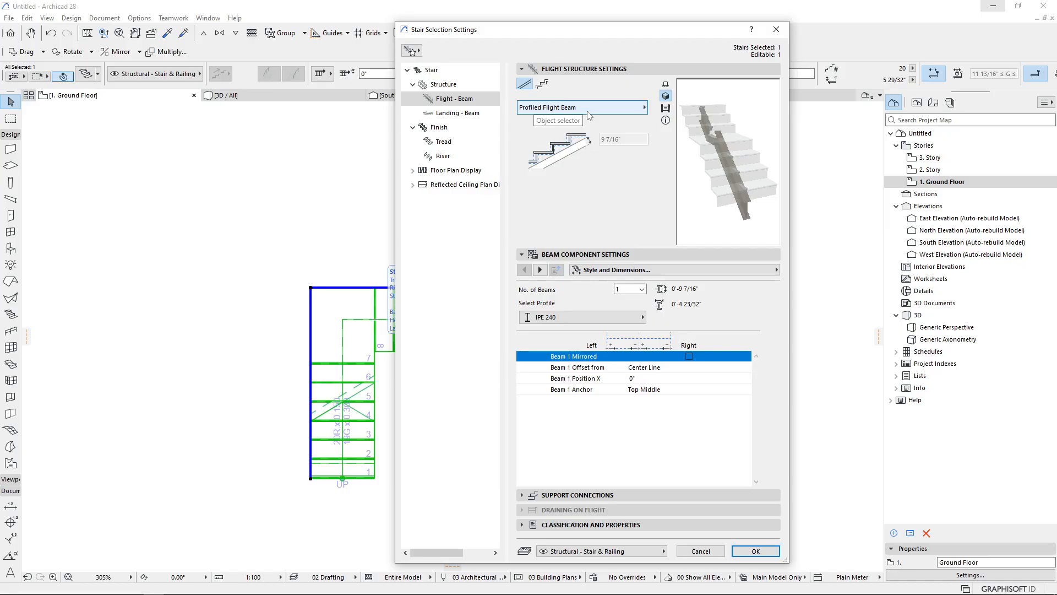
pyautogui.click(641, 289)
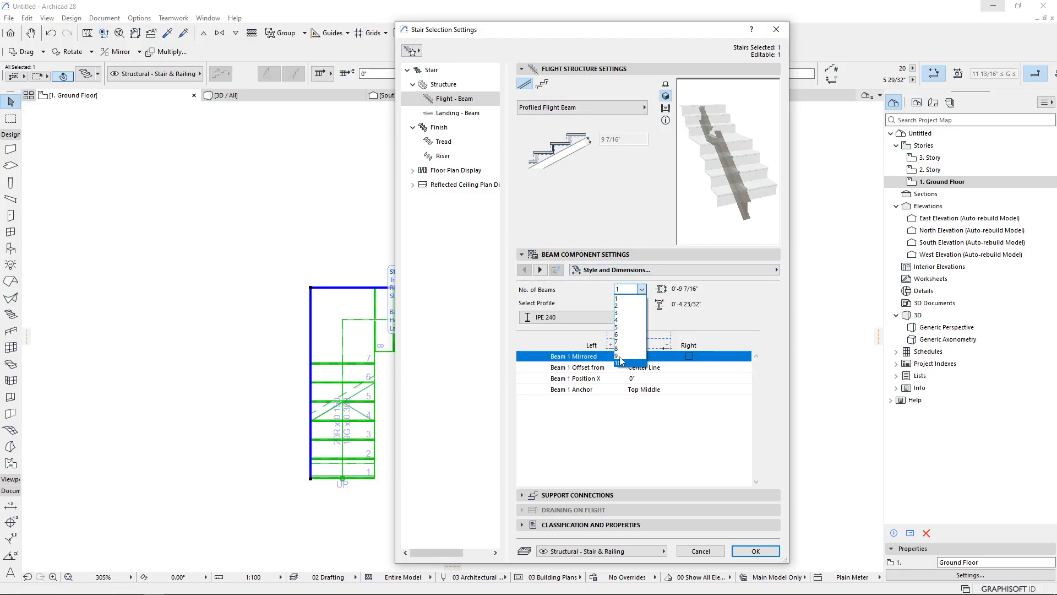
pyautogui.click(628, 334)
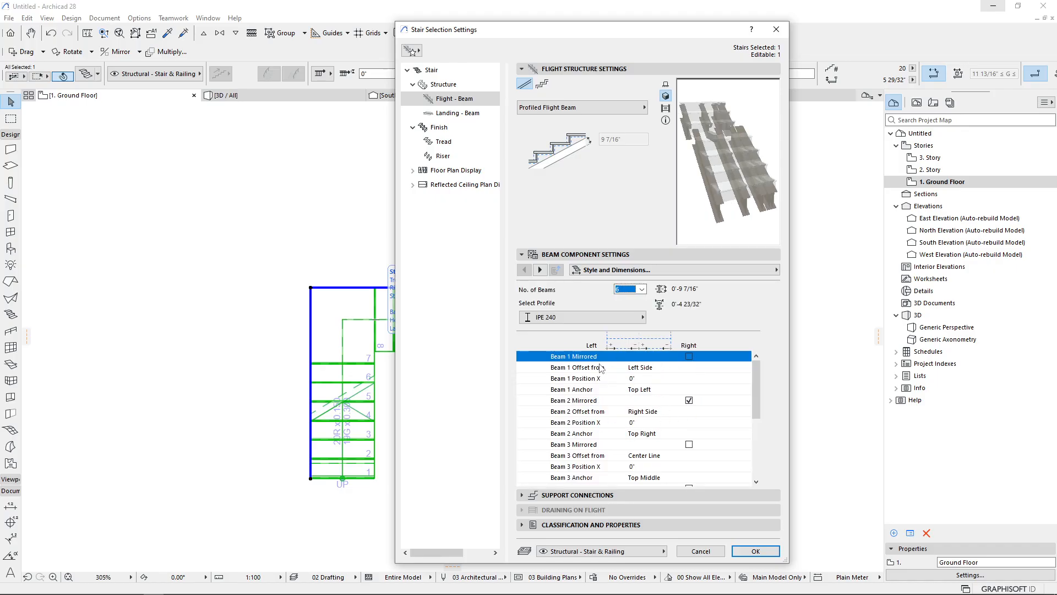
pyautogui.click(641, 290)
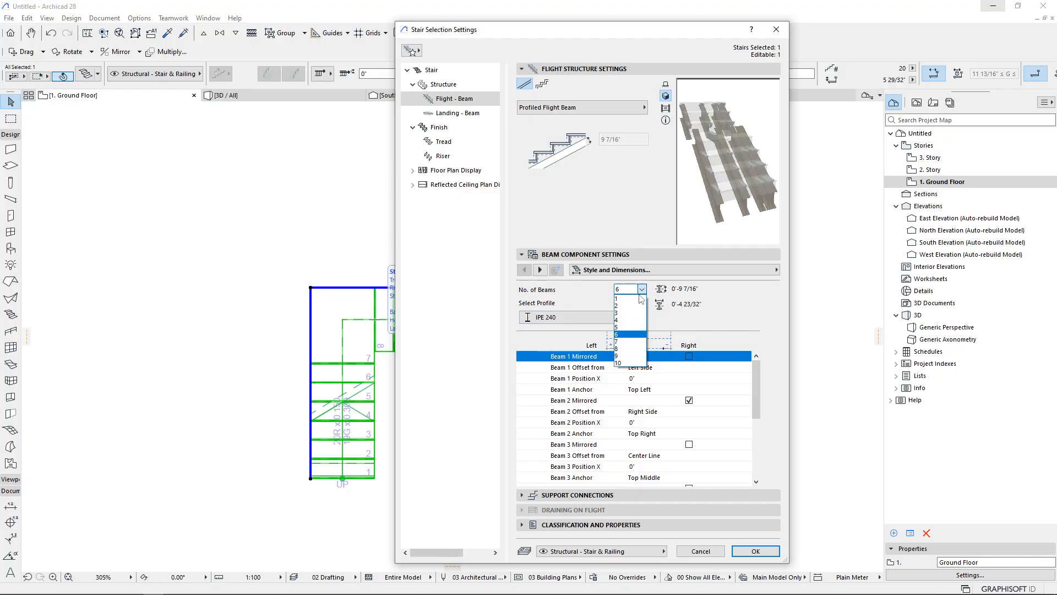
pyautogui.click(630, 298)
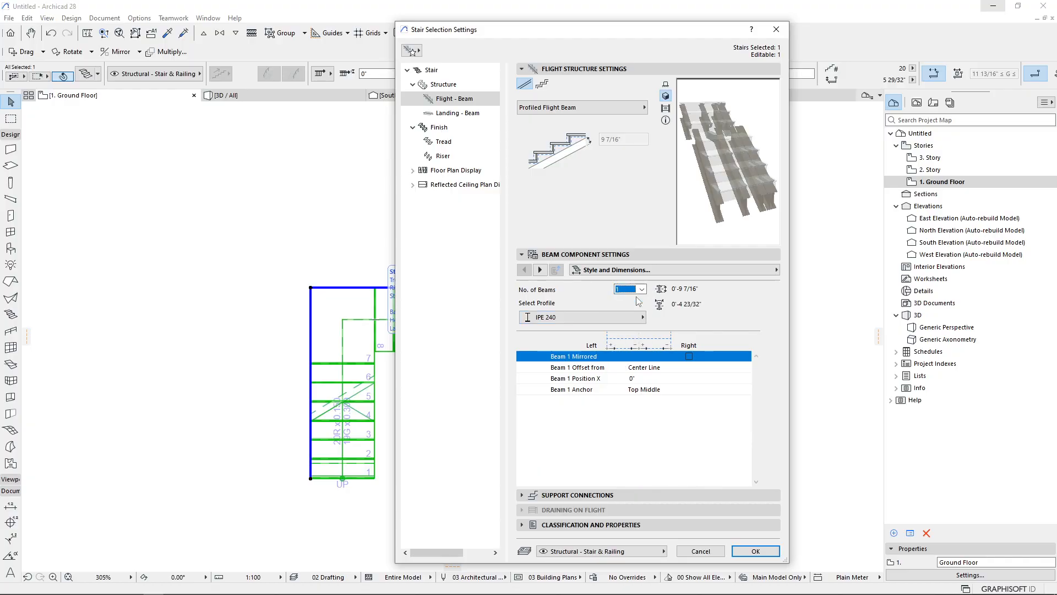
# Page through the flight beam component settings: secondary support, tread plate, end plate at bottom and representation
pyautogui.click(540, 270)
pyautogui.click(540, 270)
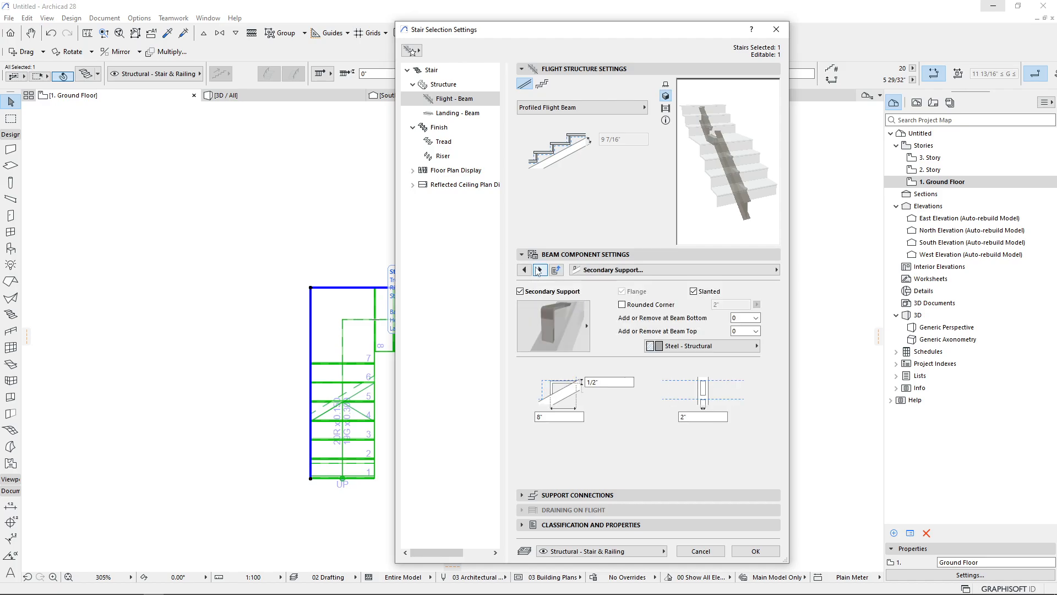
pyautogui.click(539, 270)
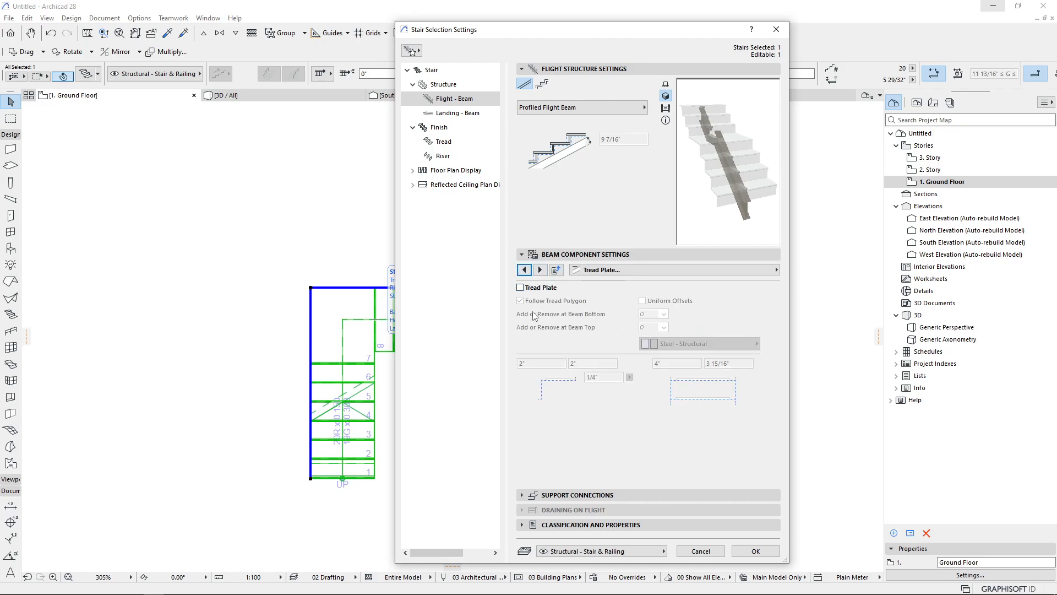
pyautogui.click(524, 270)
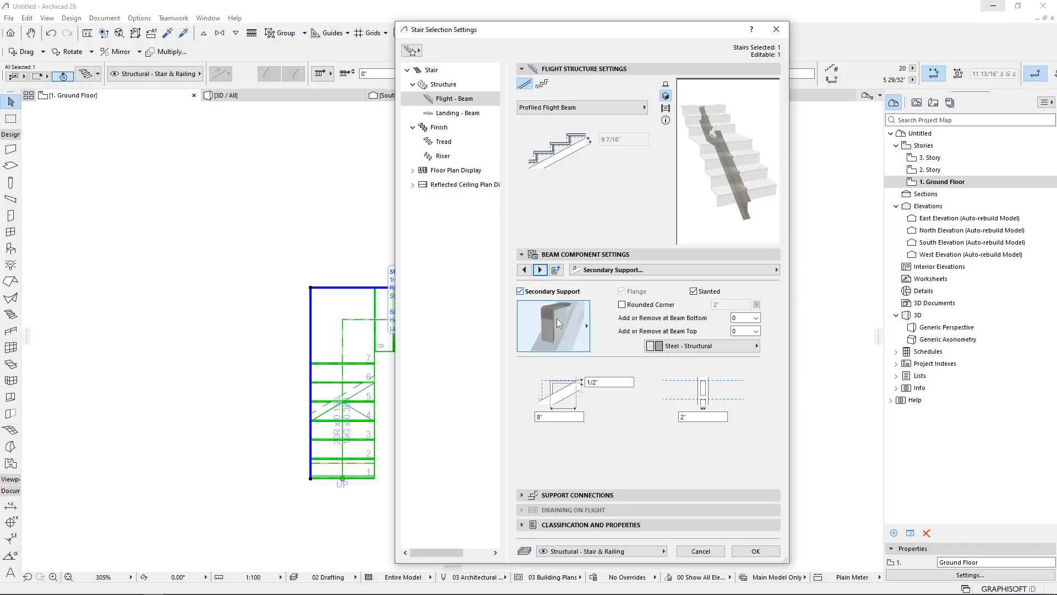
pyautogui.click(559, 325)
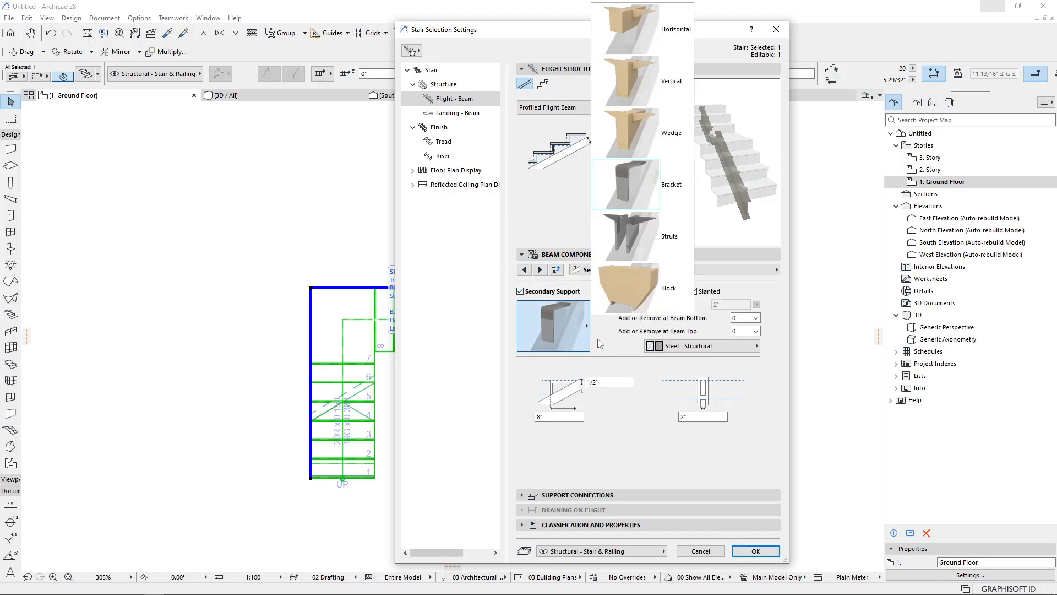
pyautogui.click(560, 338)
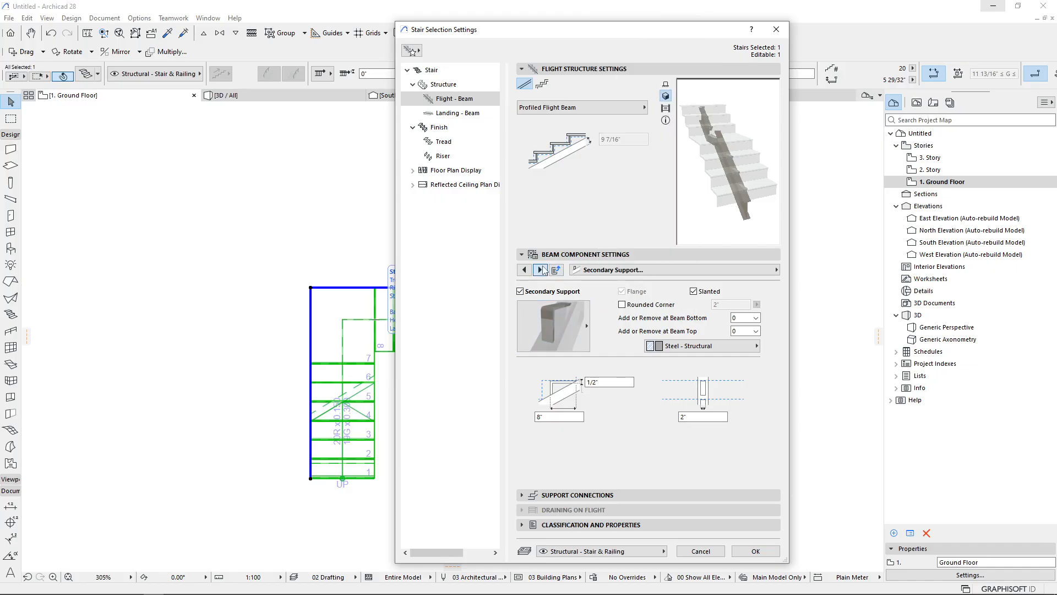
pyautogui.click(541, 270)
pyautogui.click(541, 270)
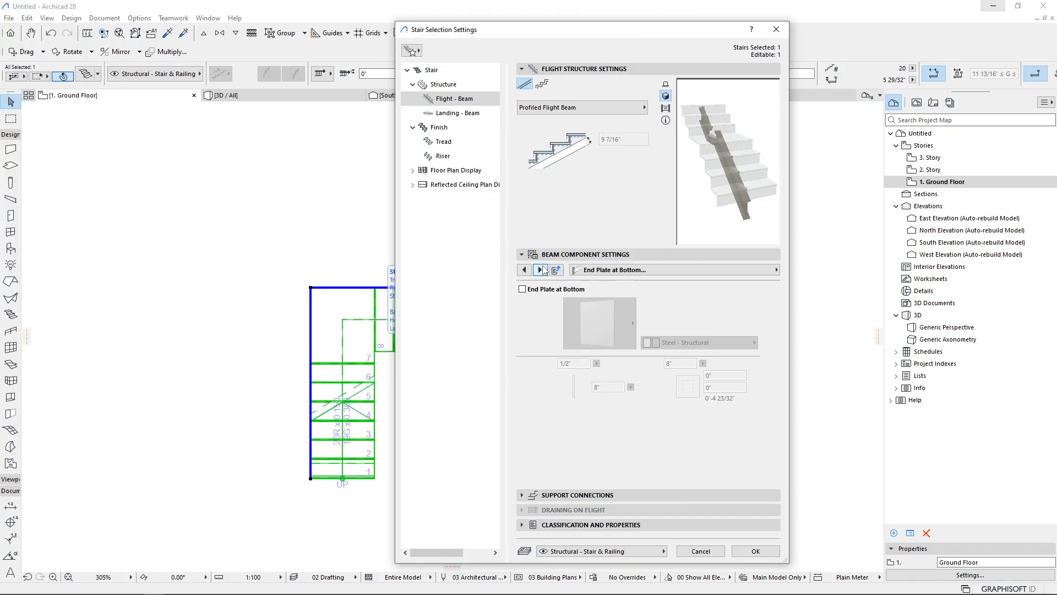
pyautogui.click(540, 270)
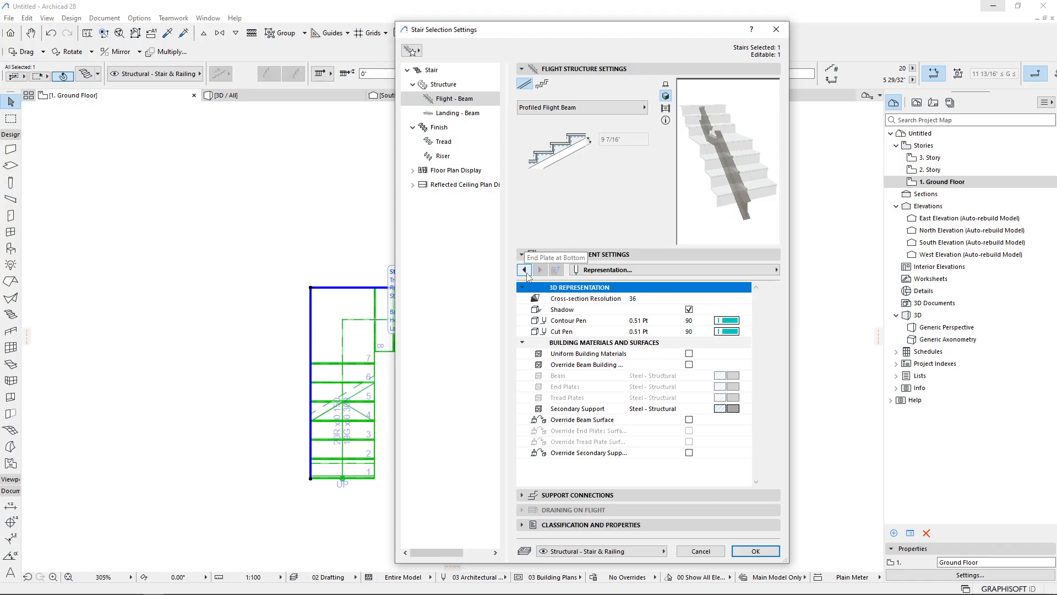
pyautogui.click(525, 270)
pyautogui.click(525, 269)
pyautogui.click(524, 270)
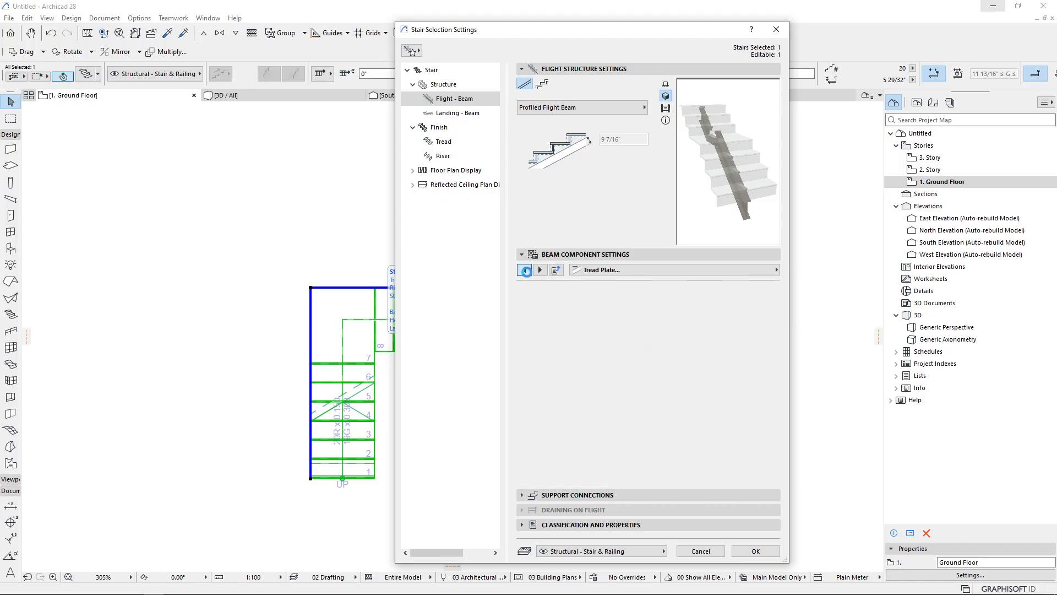
pyautogui.click(525, 270)
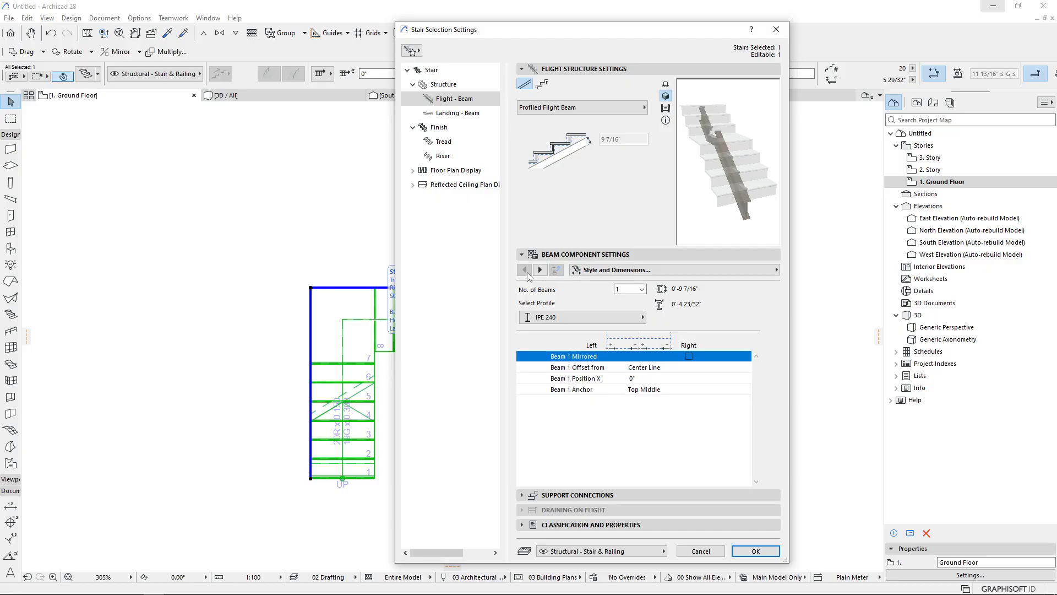
# Change both the flight structure and the landing structure to Cantilevered
pyautogui.click(444, 84)
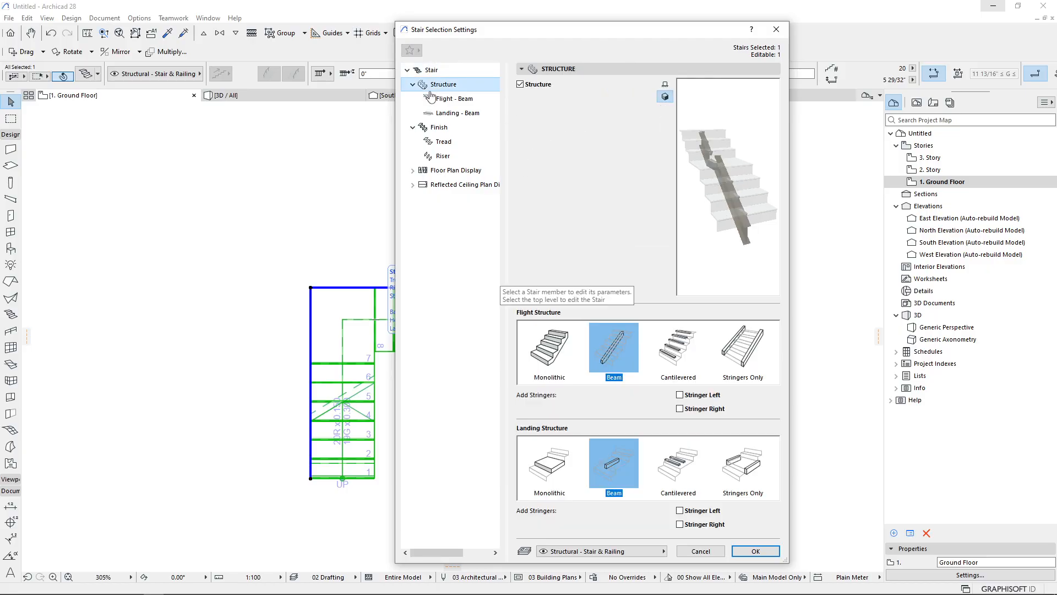
pyautogui.click(687, 347)
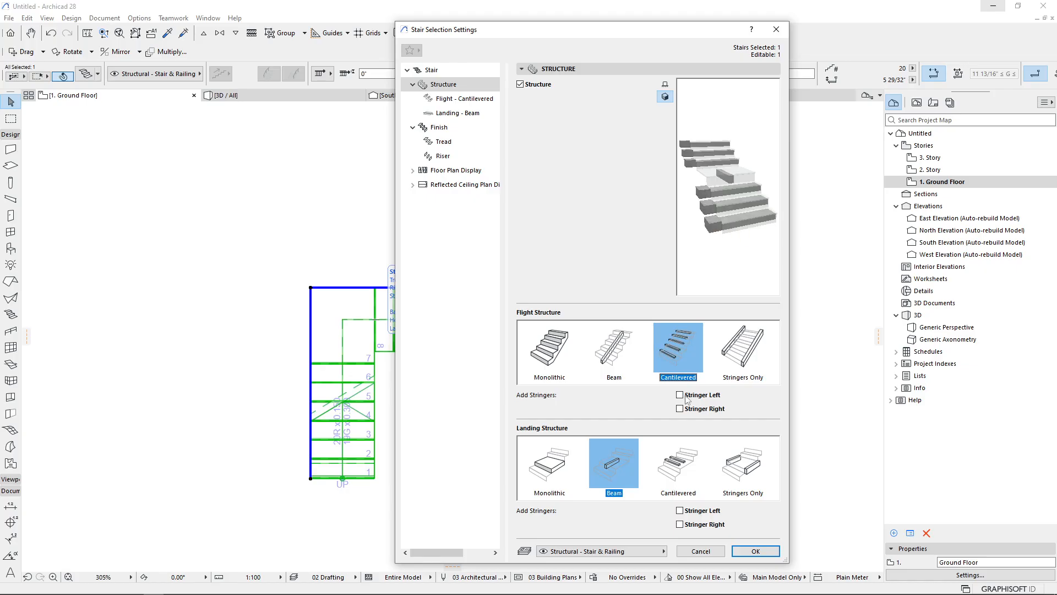
pyautogui.click(686, 478)
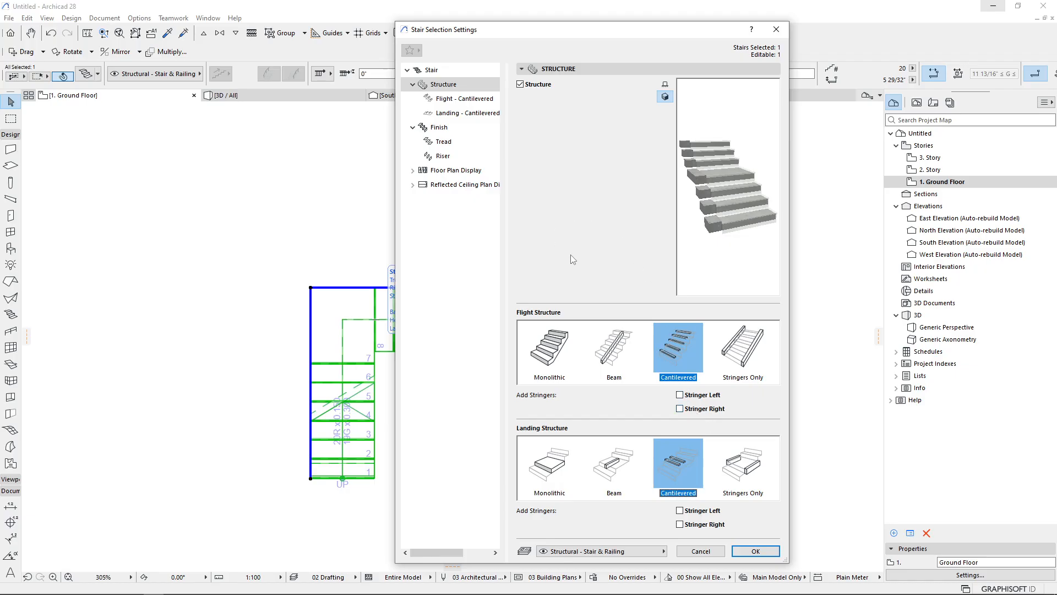
# Try Cantilevered Flight Profiled, then set the flight to Cantilevered Flight Bracket and apply the settings
pyautogui.click(460, 99)
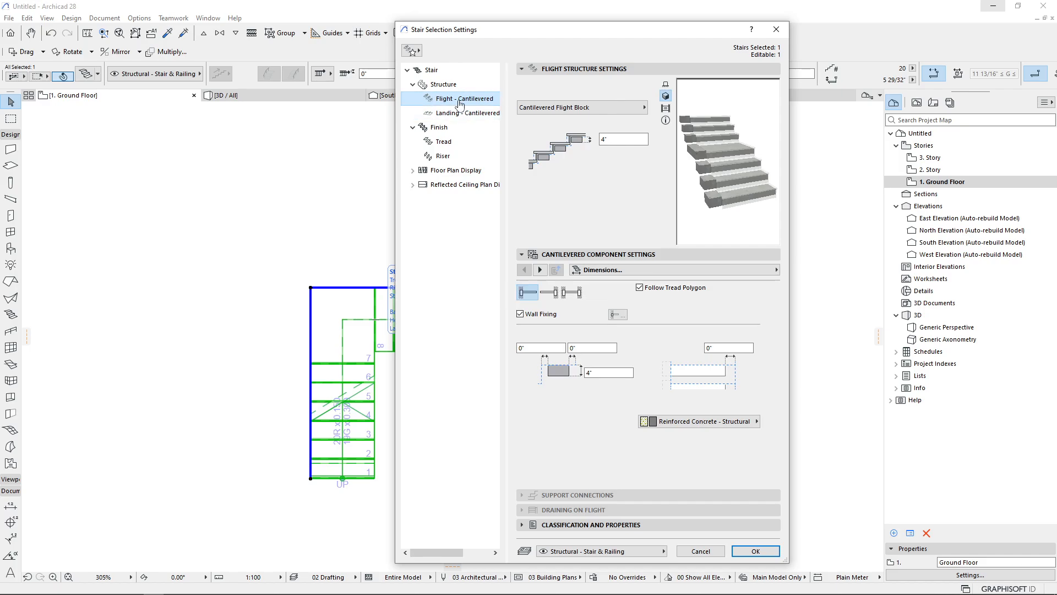
pyautogui.click(624, 108)
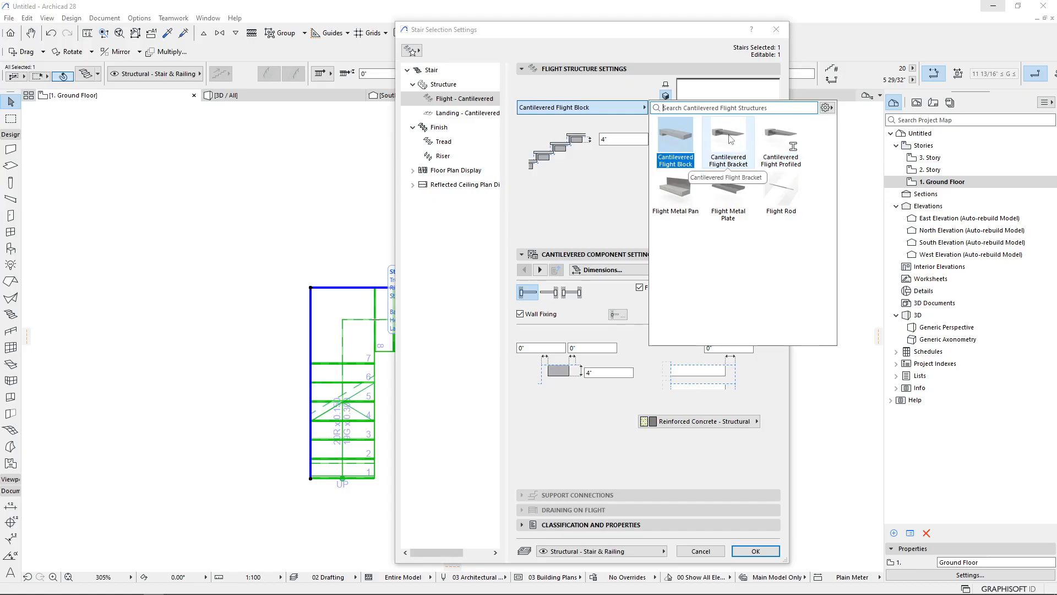
pyautogui.click(781, 141)
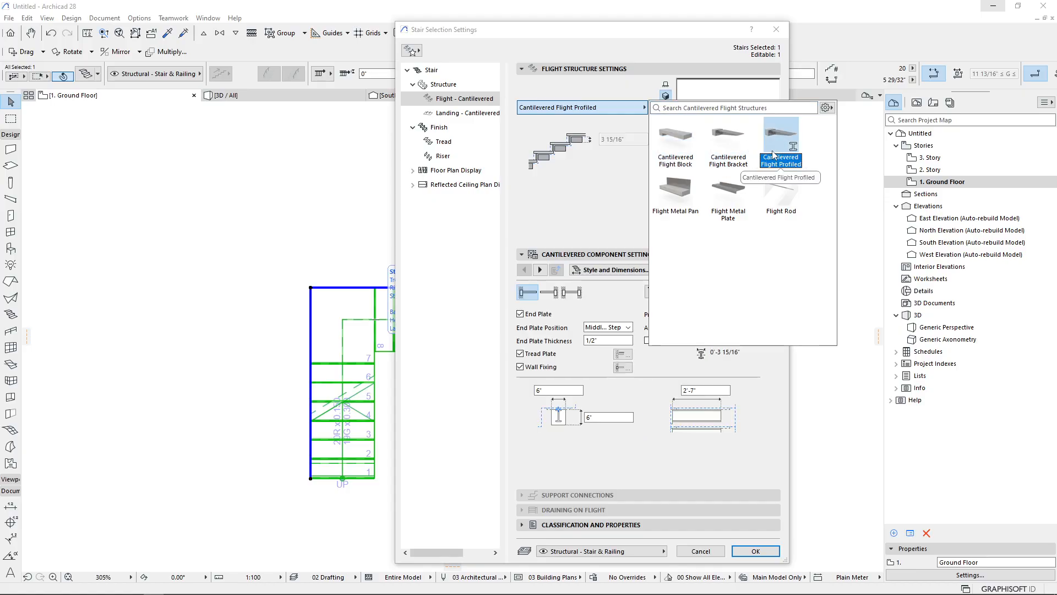
pyautogui.click(705, 292)
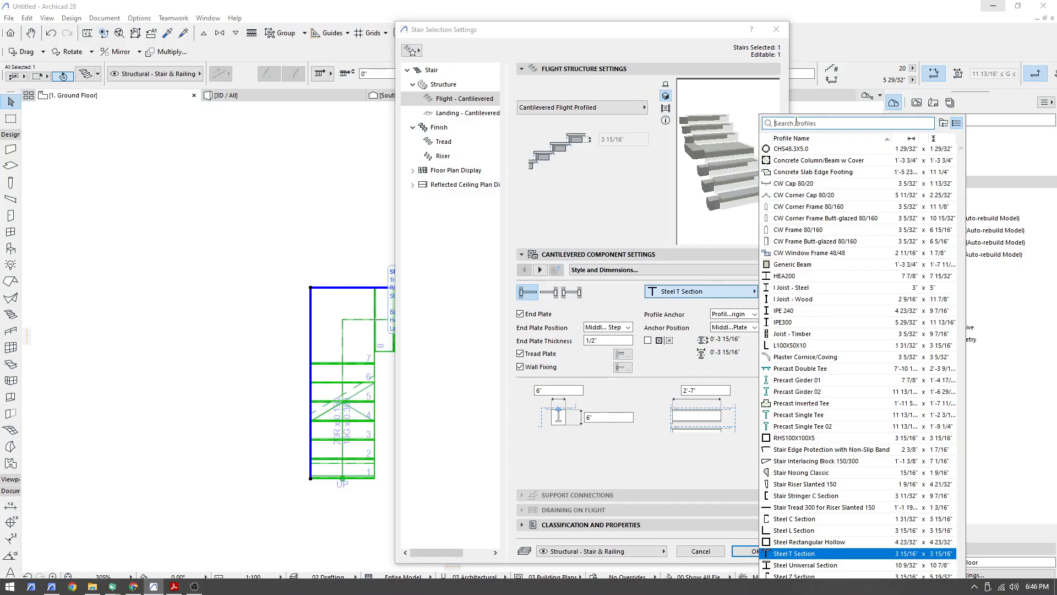
pyautogui.click(642, 185)
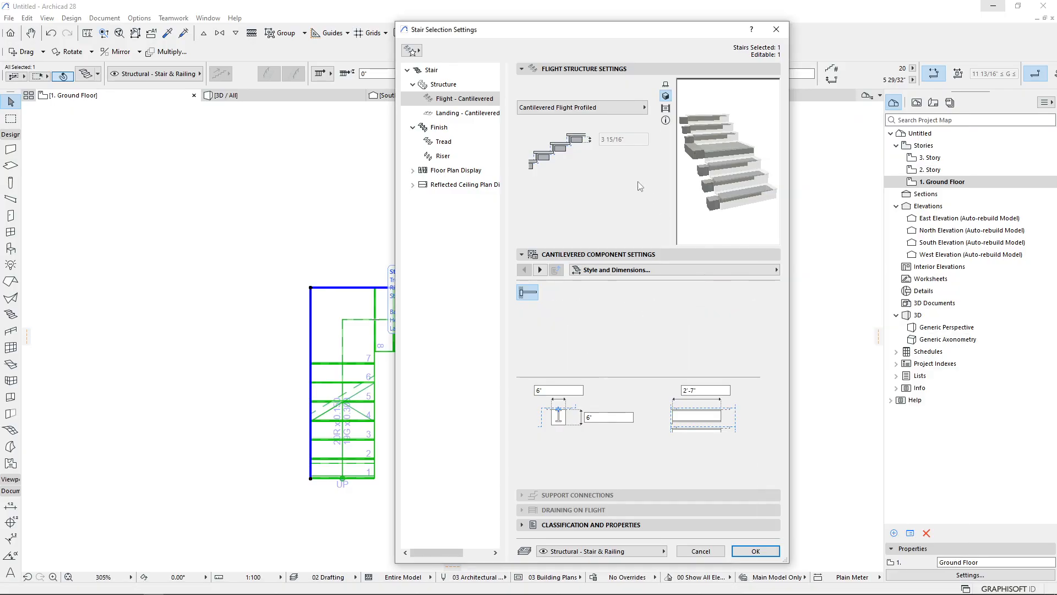
pyautogui.click(631, 106)
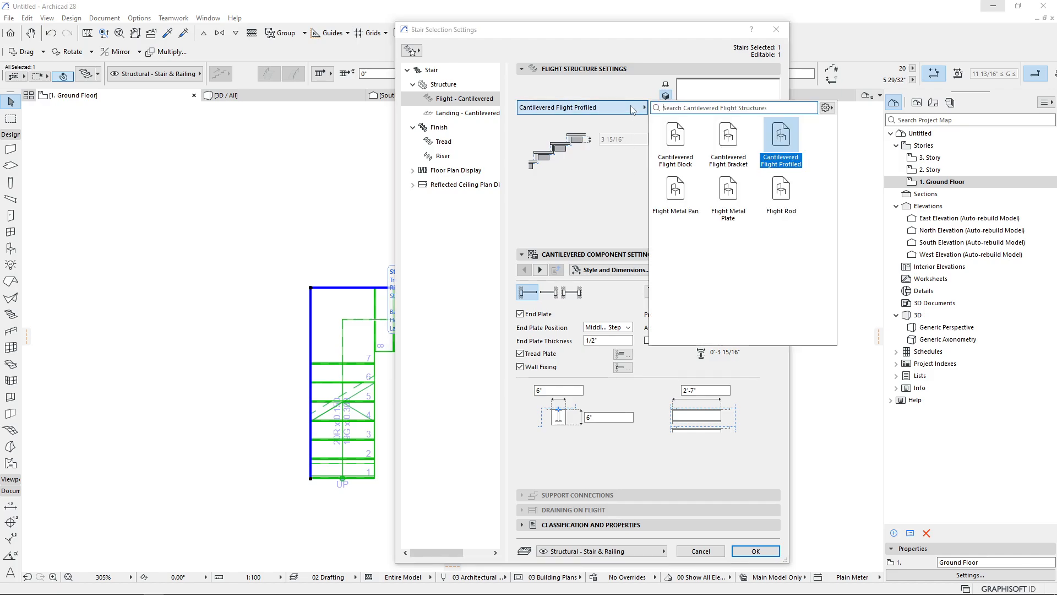
pyautogui.click(731, 142)
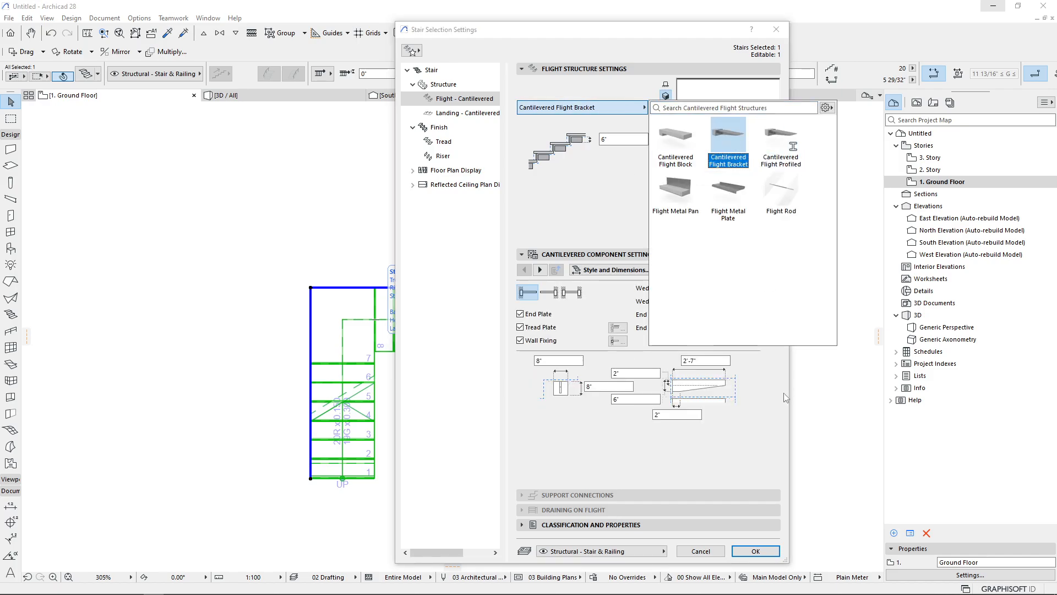
pyautogui.click(755, 551)
# Reopen the stair's settings in 3D and change the cantilevered flight type to Flight Metal Pan
pyautogui.click(331, 97)
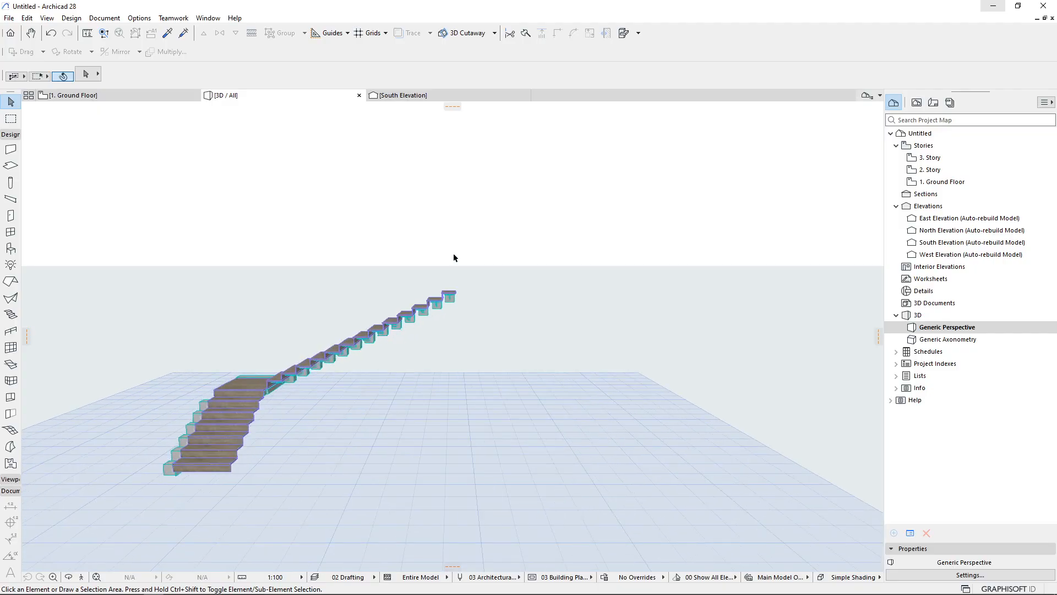
pyautogui.scroll(15, 454, 254)
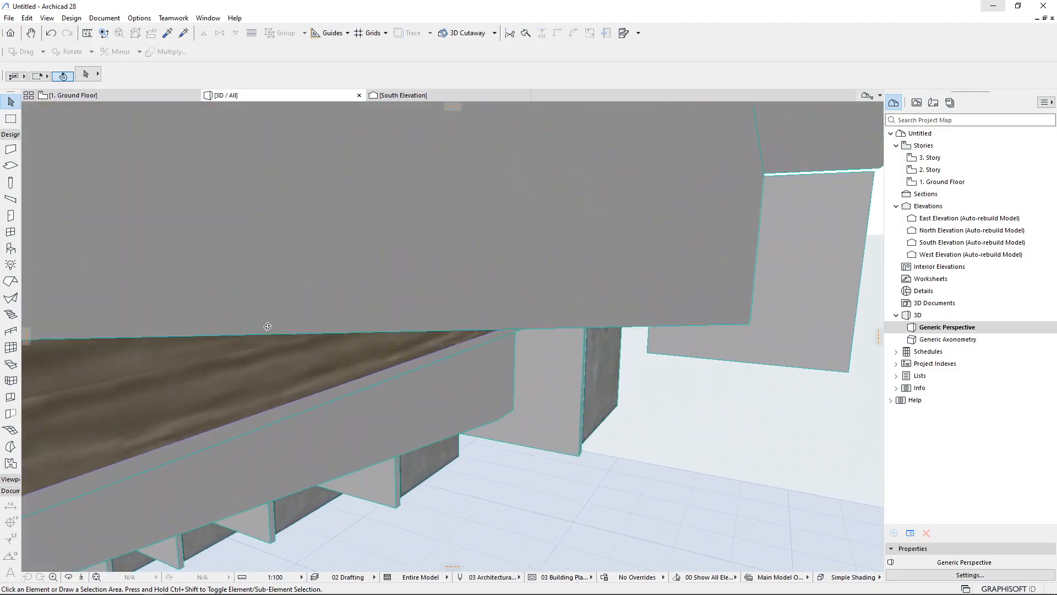
pyautogui.scroll(-10, 267, 327)
pyautogui.scroll(5, 242, 222)
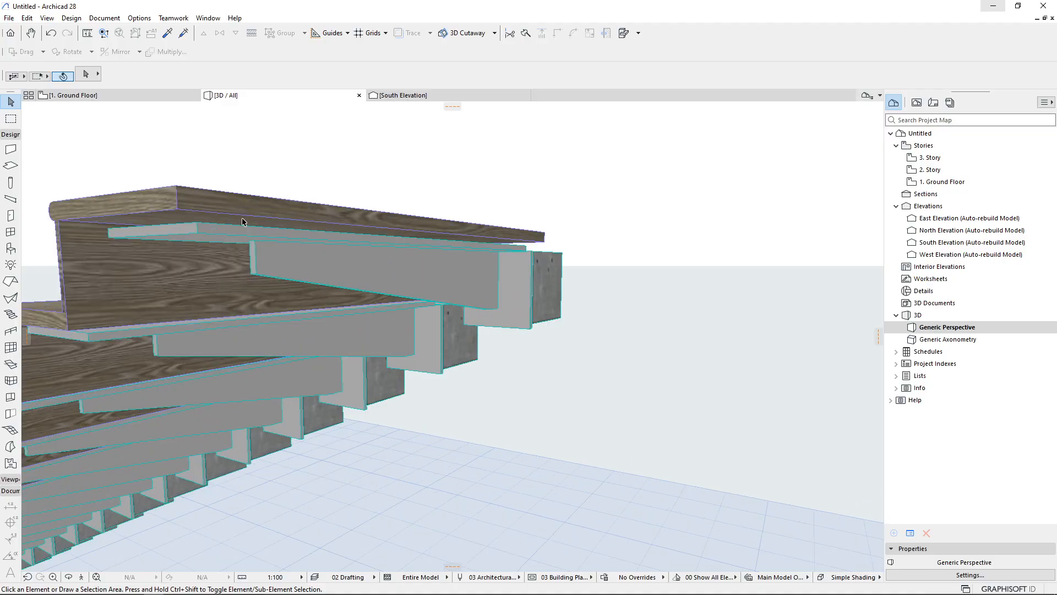
pyautogui.click(487, 278)
pyautogui.doubleClick(488, 279)
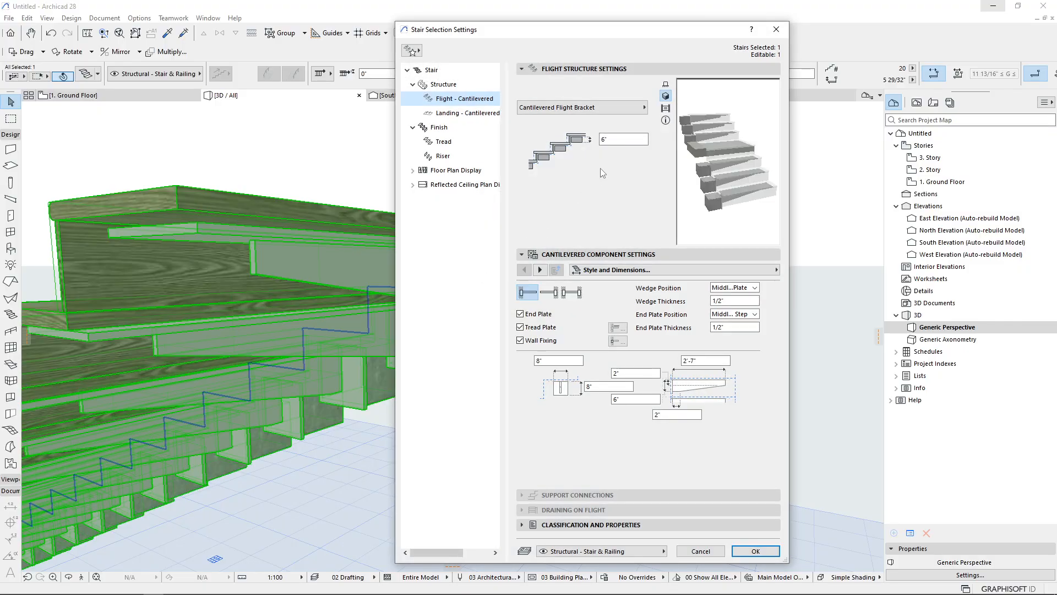
pyautogui.click(611, 108)
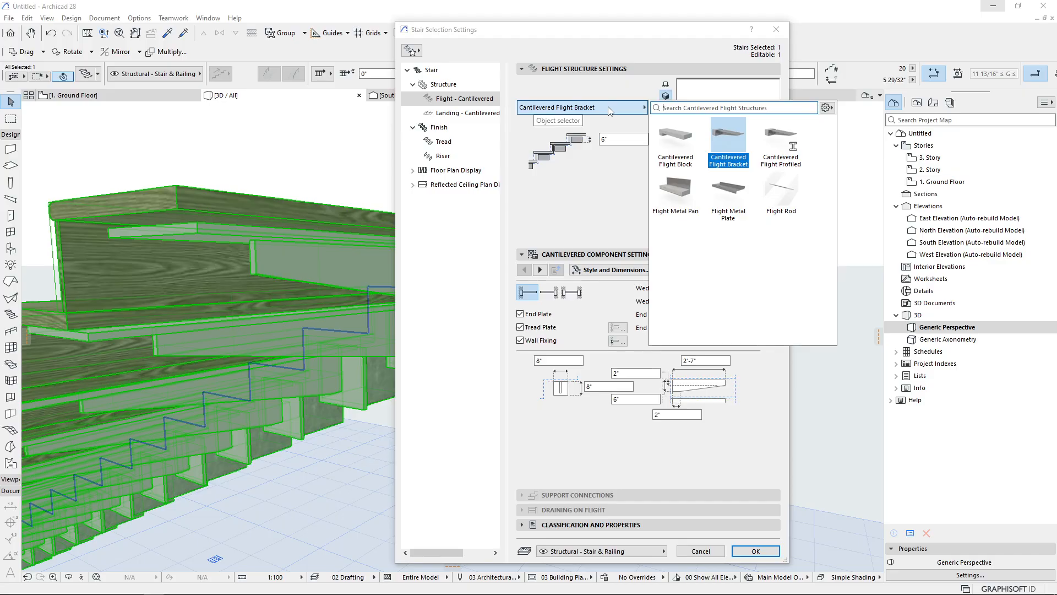
pyautogui.click(683, 204)
pyautogui.click(682, 203)
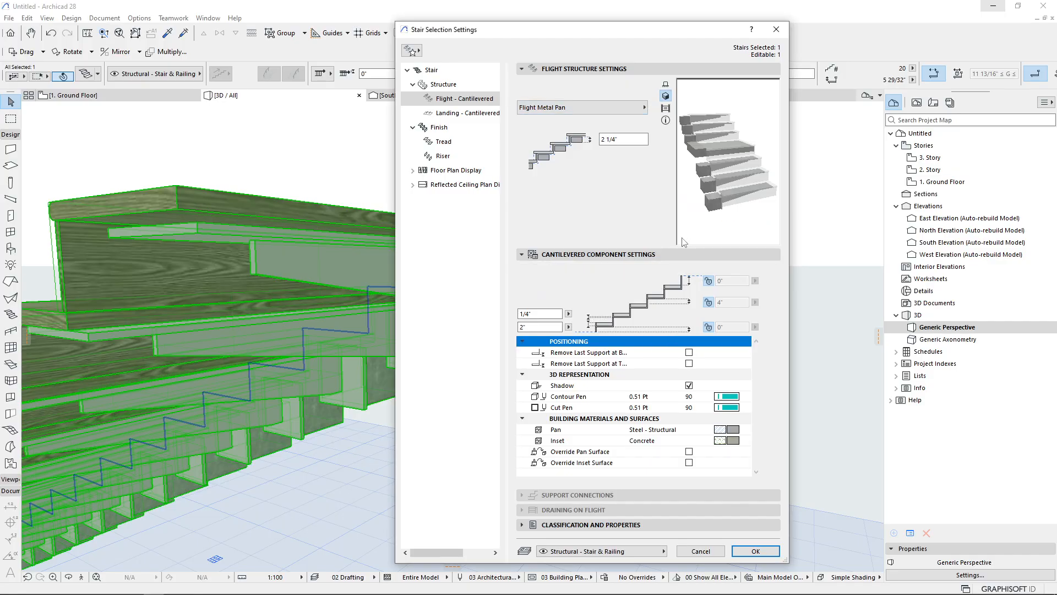
pyautogui.click(756, 550)
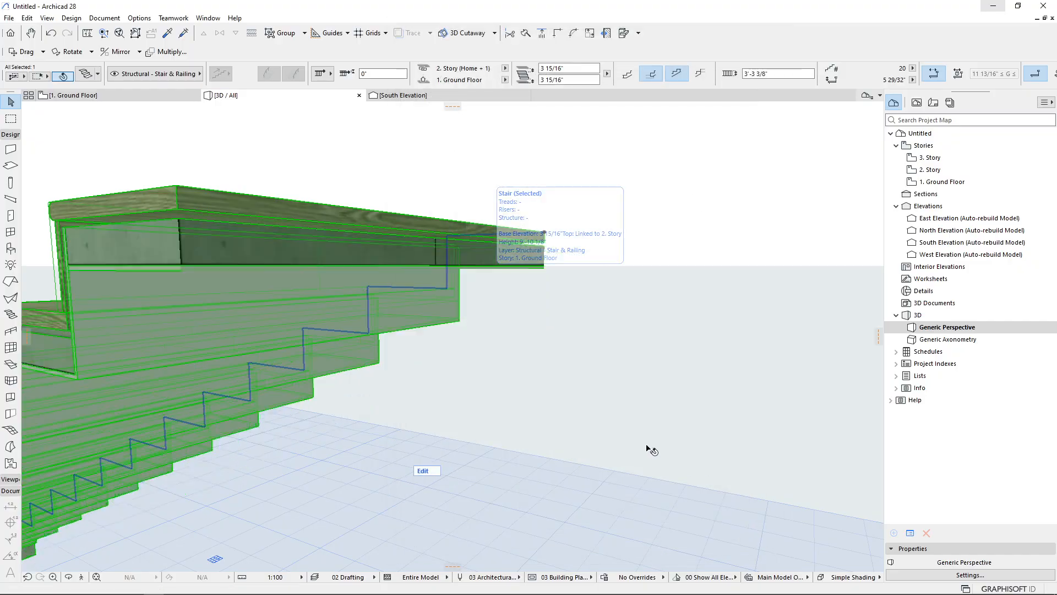
# Select the stair and change its cantilevered flight type to Flight Metal Plate, applying the settings
pyautogui.click(634, 335)
pyautogui.scroll(-3, 602, 310)
pyautogui.keyDown('shift'); pyautogui.moveTo(520, 321); pyautogui.dragTo(497, 258, button='middle'); pyautogui.keyUp('shift')
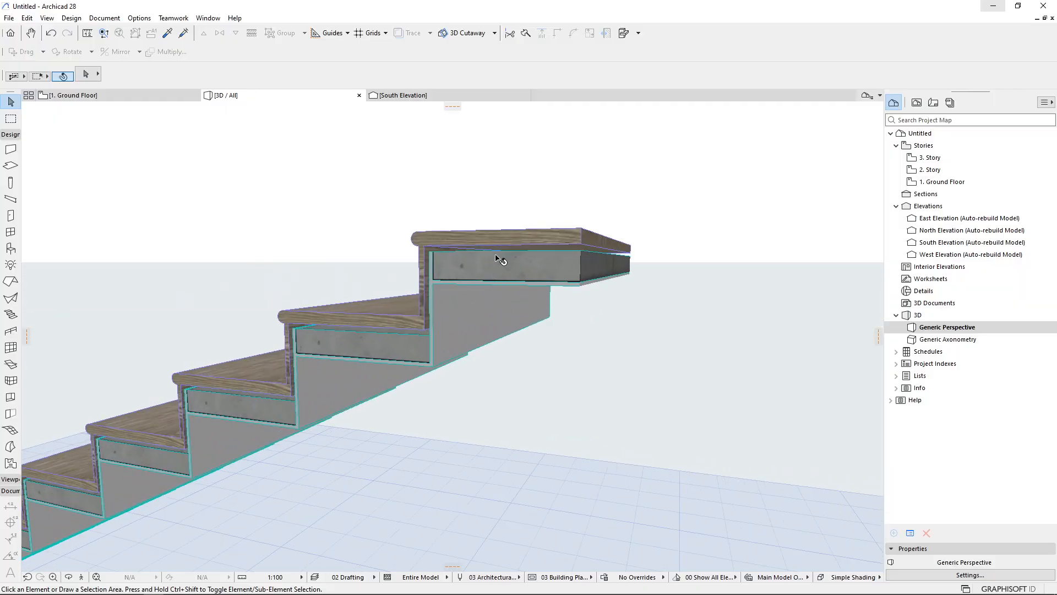
pyautogui.click(498, 258)
pyautogui.hotkey('ctrl', 't')
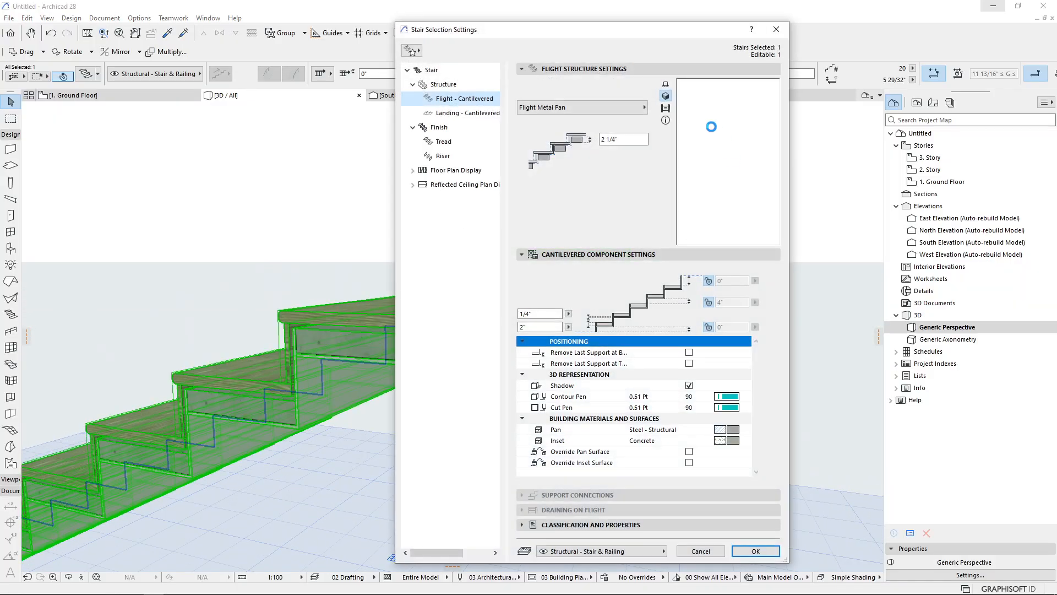
pyautogui.click(636, 108)
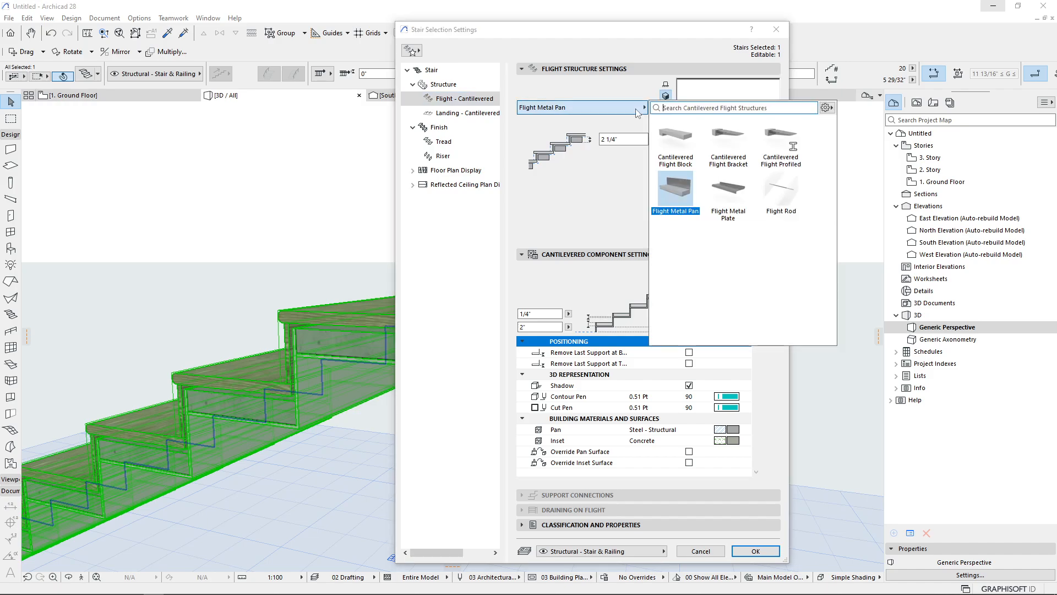
pyautogui.click(730, 204)
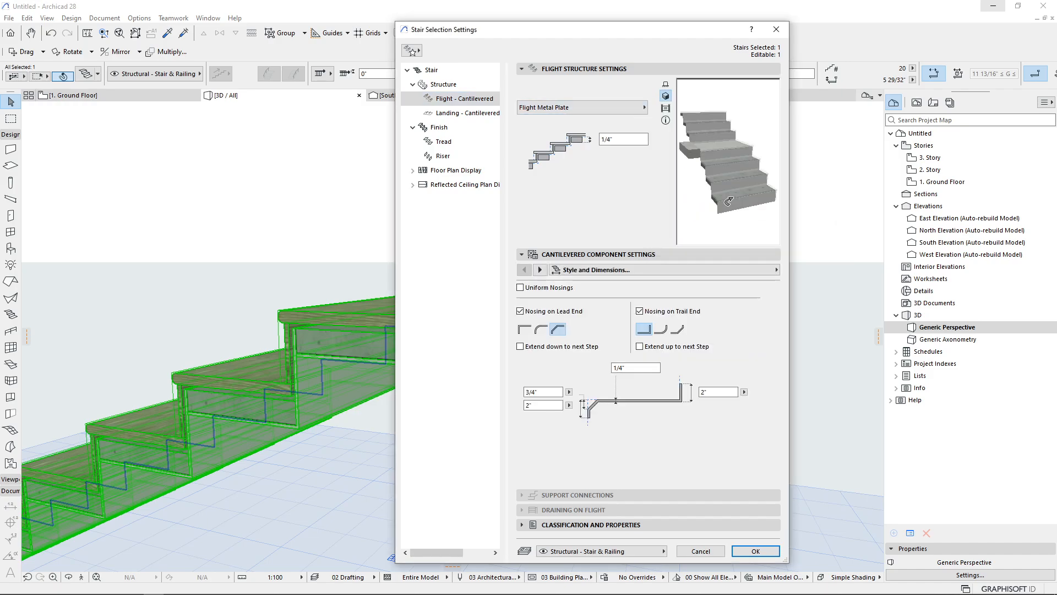
pyautogui.click(754, 551)
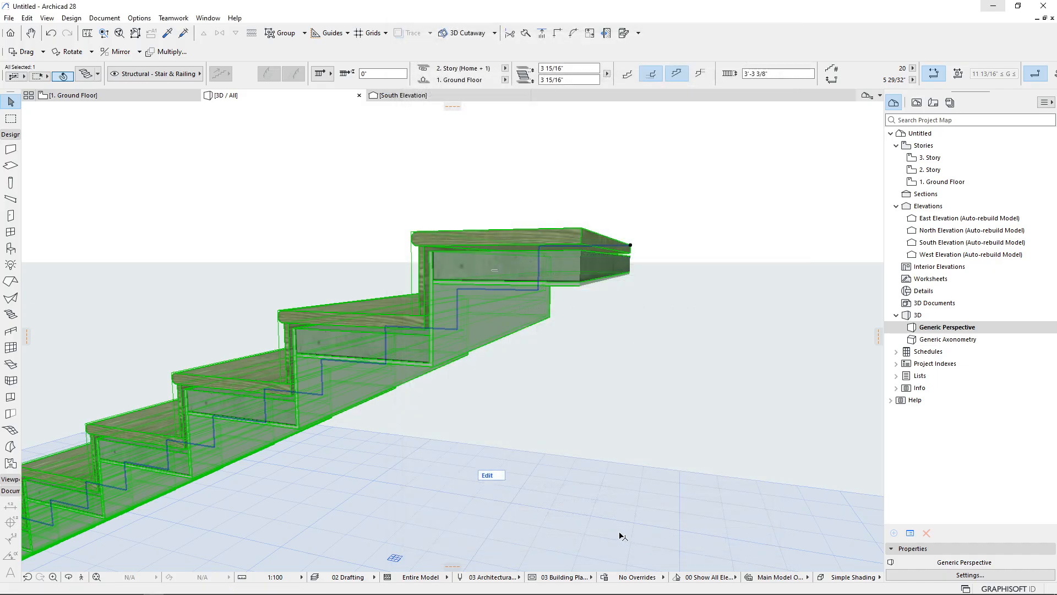
# Reopen the stair's settings and change the cantilevered flight type to Flight Rod, applying the settings
pyautogui.keyDown('shift'); pyautogui.moveTo(547, 324); pyautogui.dragTo(595, 322, button='middle'); pyautogui.keyUp('shift')
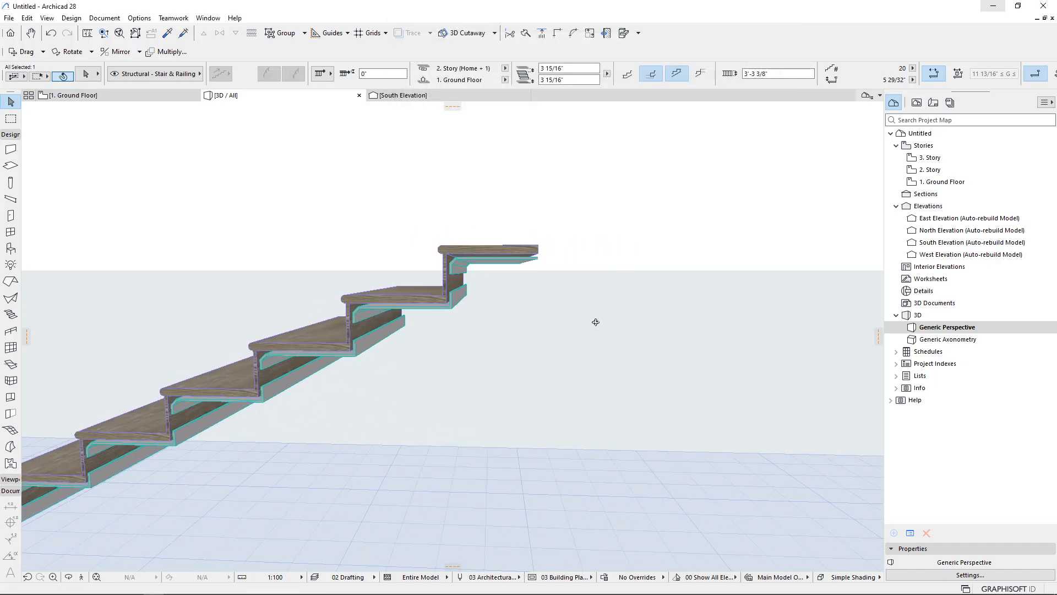
pyautogui.scroll(7, 452, 287)
pyautogui.scroll(-6, 428, 293)
pyautogui.scroll(6, 429, 296)
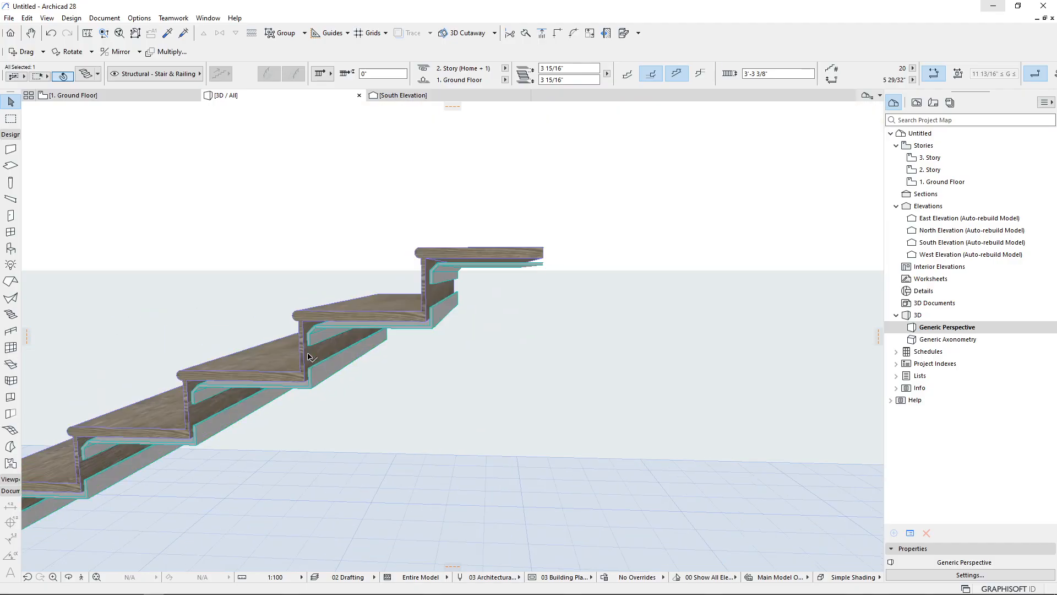
pyautogui.click(333, 298)
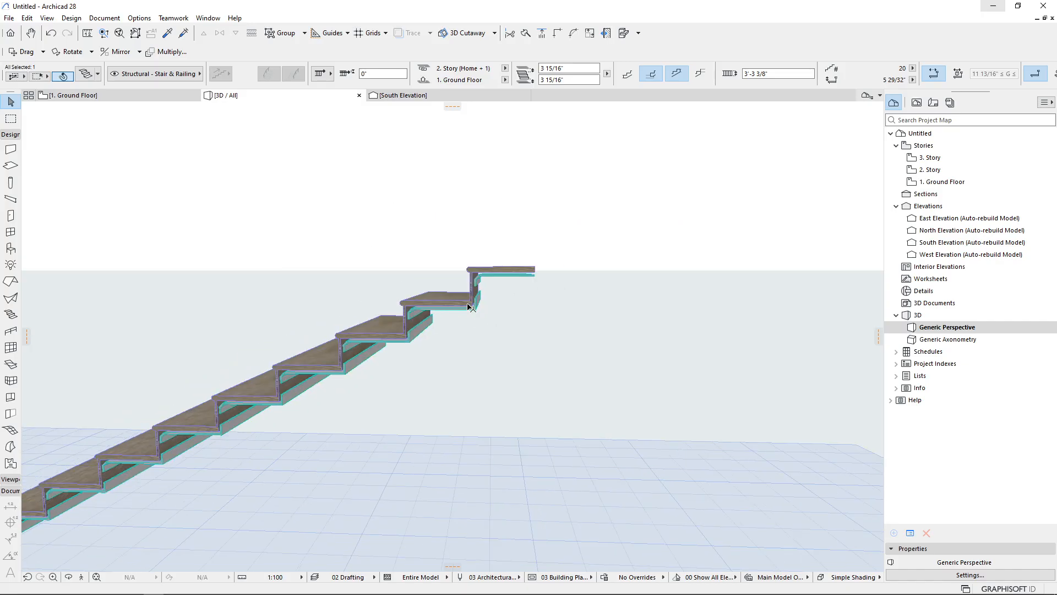
pyautogui.scroll(-5, 468, 305)
pyautogui.keyDown('shift'); pyautogui.moveTo(465, 305); pyautogui.dragTo(416, 302, button='middle'); pyautogui.keyUp('shift')
pyautogui.doubleClick(395, 340)
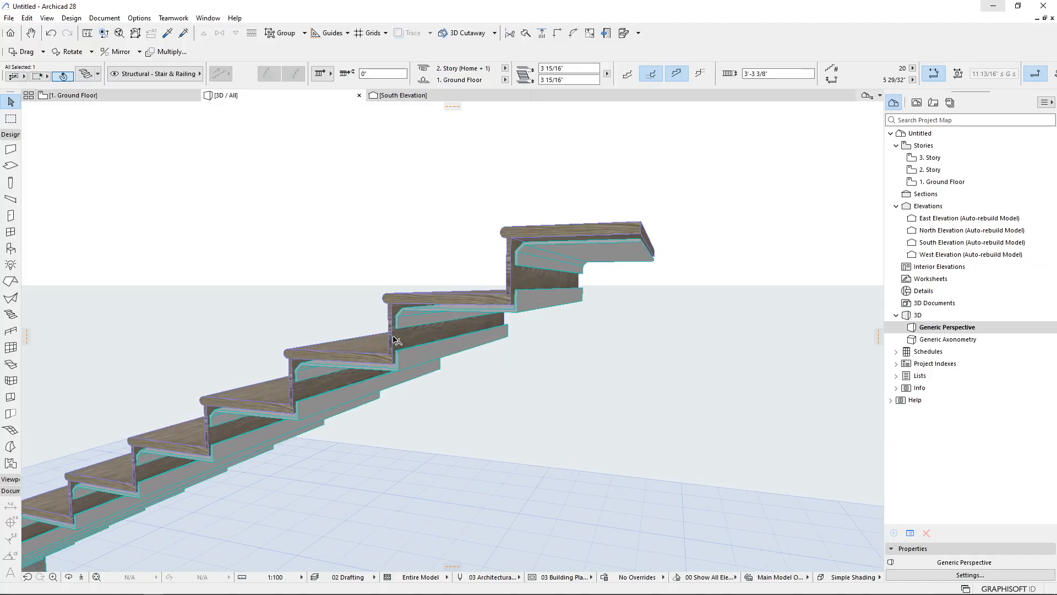
pyautogui.doubleClick(398, 342)
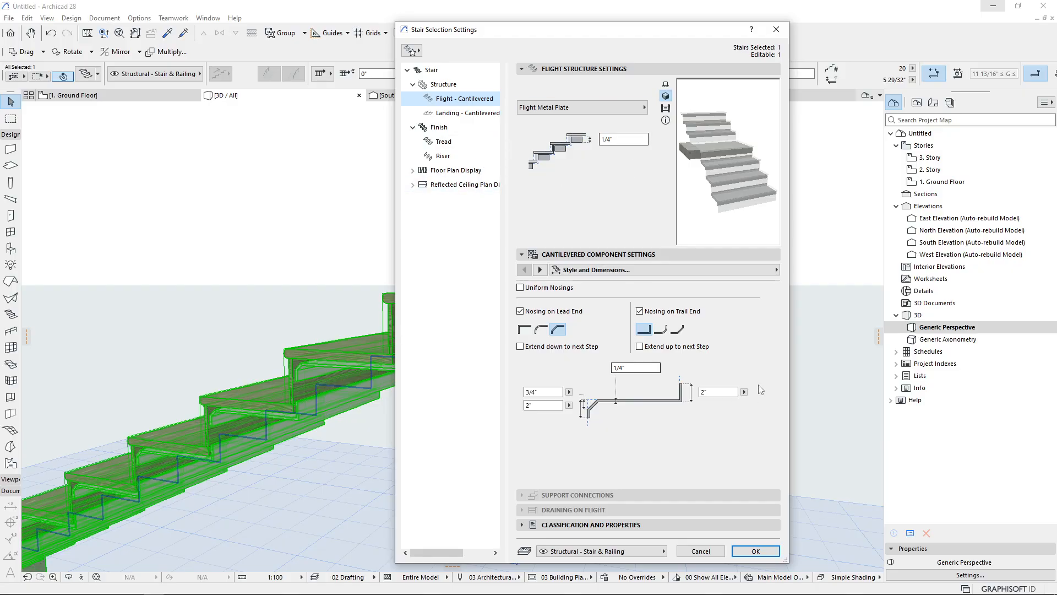
pyautogui.click(602, 107)
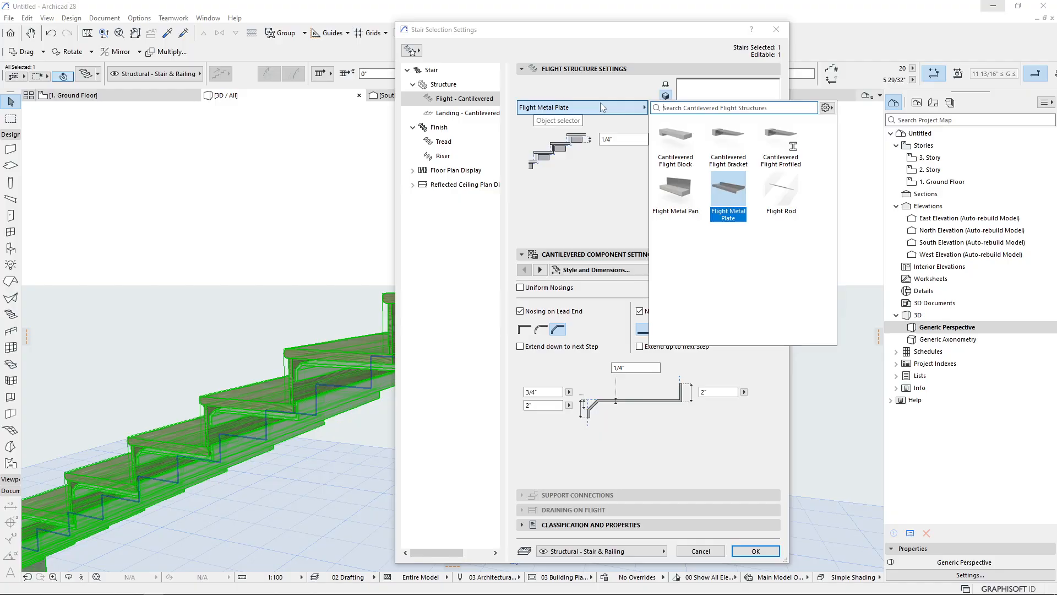
pyautogui.click(774, 206)
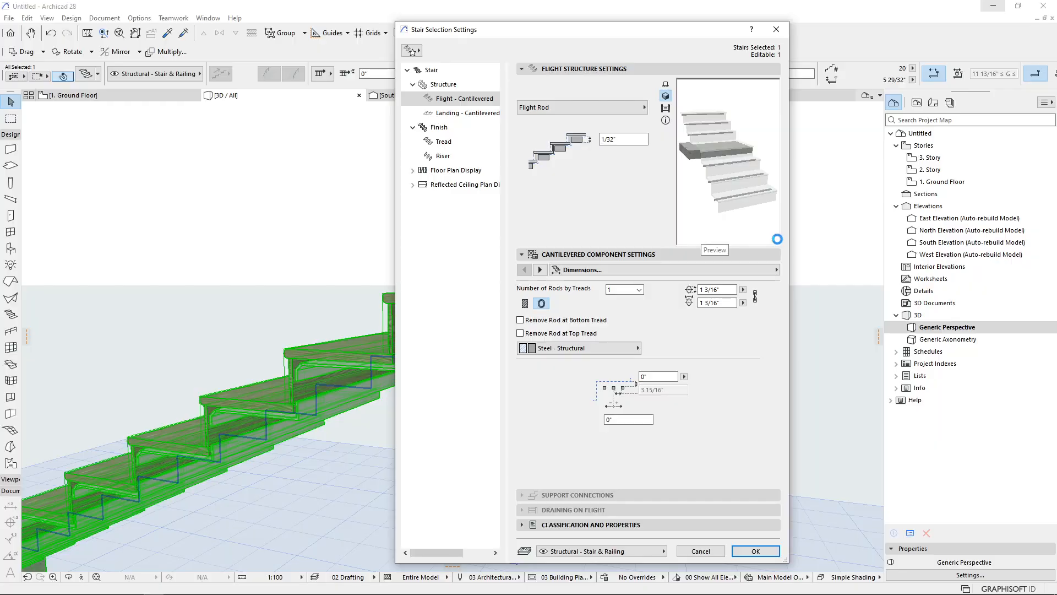
pyautogui.press('Return')
# Orbit and zoom around the stair to examine the rod-supported cantilevered flight
pyautogui.keyDown('shift'); pyautogui.moveTo(603, 282); pyautogui.dragTo(575, 292, button='middle'); pyautogui.keyUp('shift')
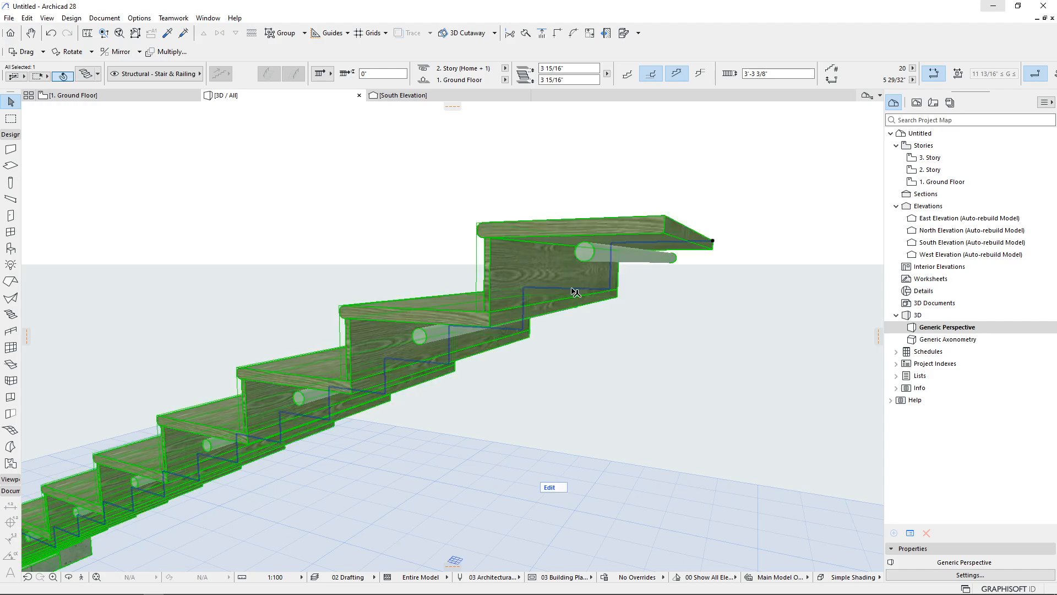
pyautogui.press('Escape')
pyautogui.scroll(-5, 633, 248)
pyautogui.keyDown('shift'); pyautogui.moveTo(468, 307); pyautogui.dragTo(568, 281, button='middle'); pyautogui.keyUp('shift')
pyautogui.scroll(5, 785, 209)
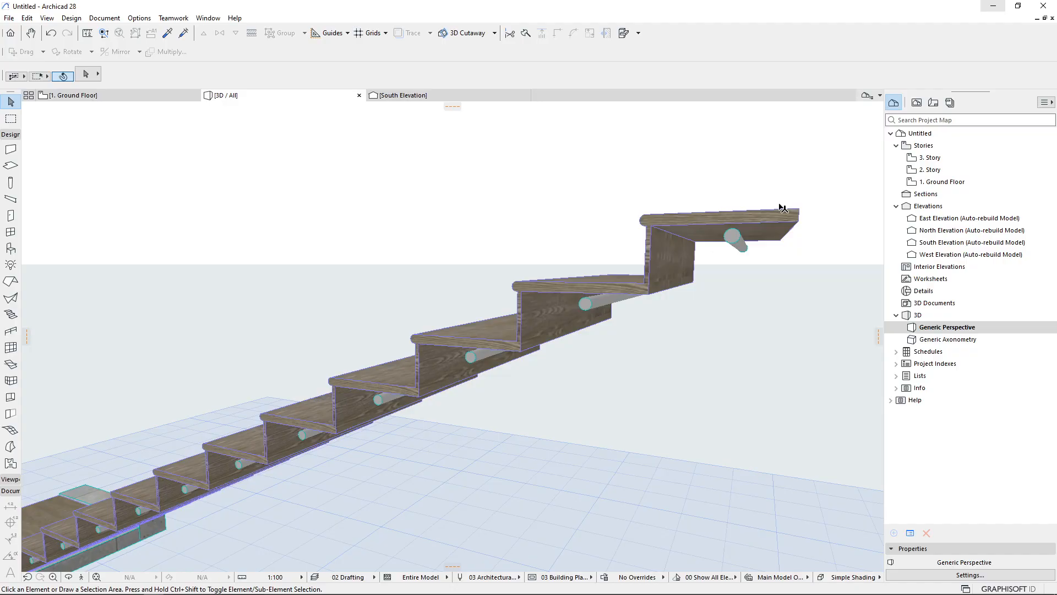
pyautogui.scroll(-1, 764, 222)
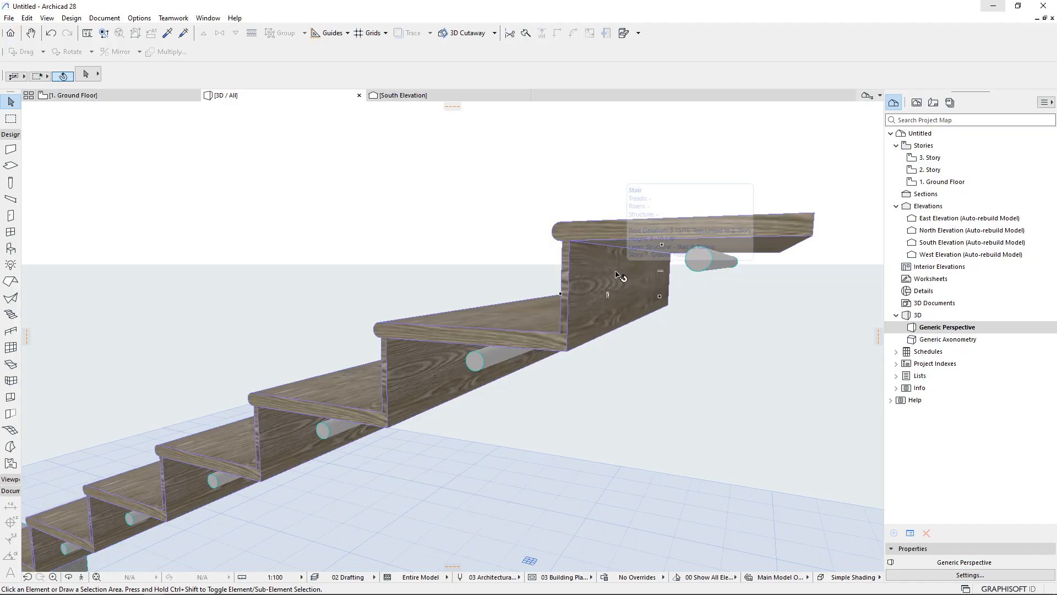
pyautogui.scroll(-3, 616, 275)
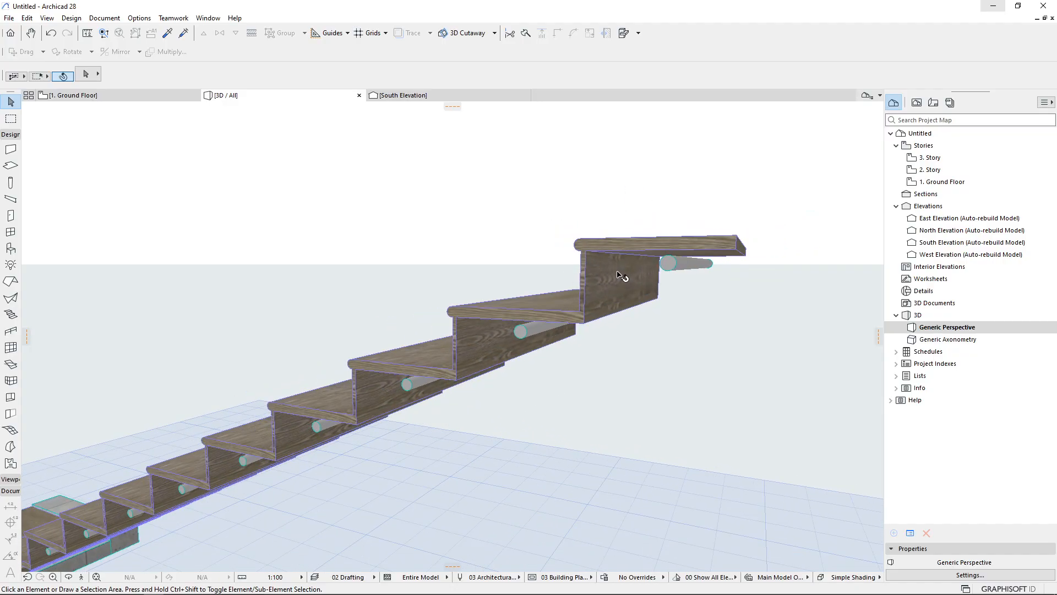
pyautogui.scroll(-5, 599, 274)
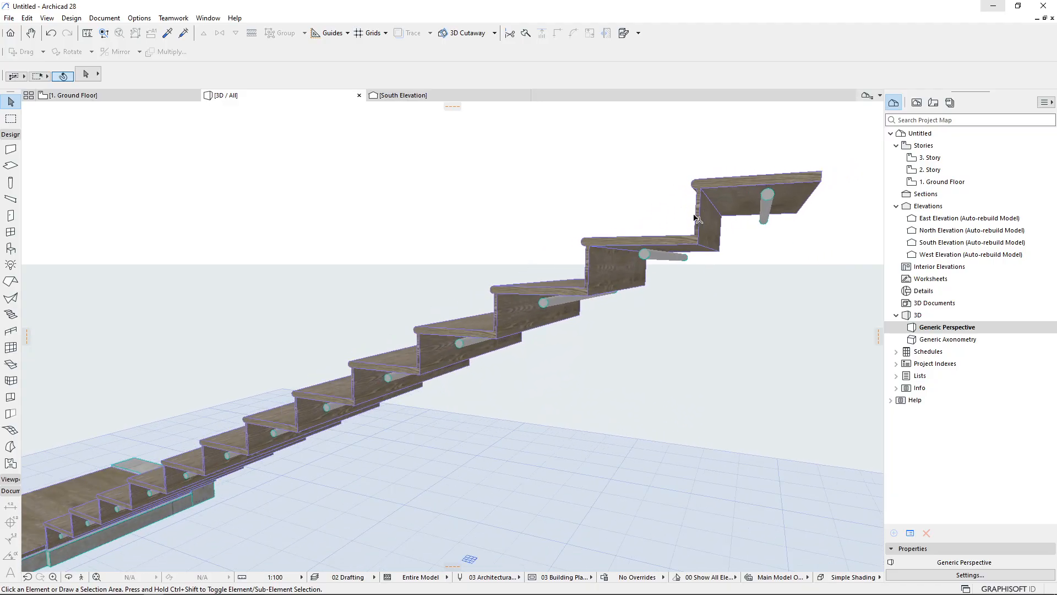
# Reopen the stair's settings and change the cantilevered flight type to Cantilevered Flight Block, applying the settings
pyautogui.scroll(3, 663, 235)
pyautogui.click(663, 236)
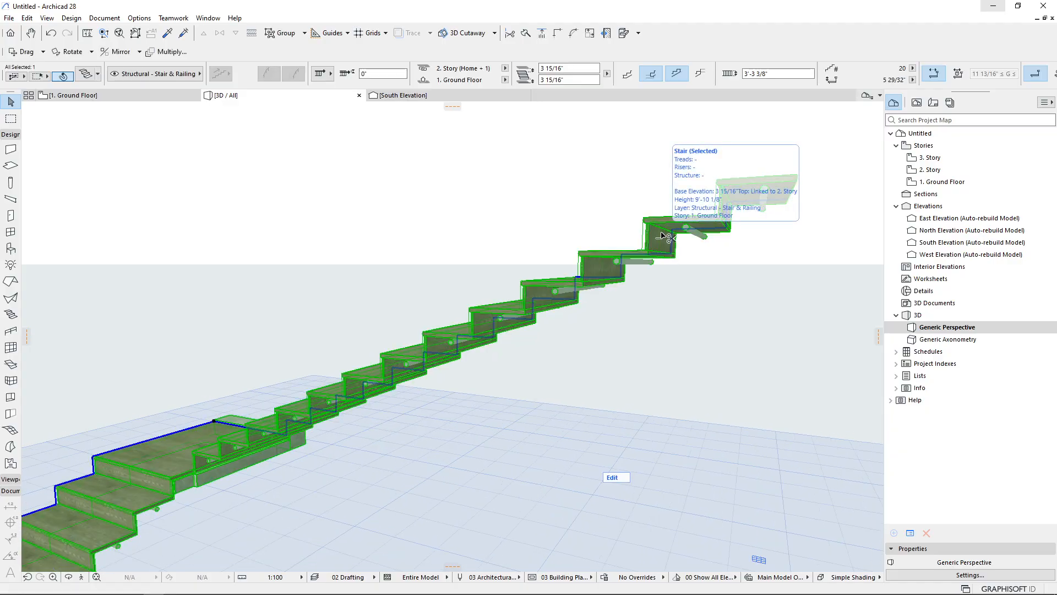
pyautogui.doubleClick(663, 236)
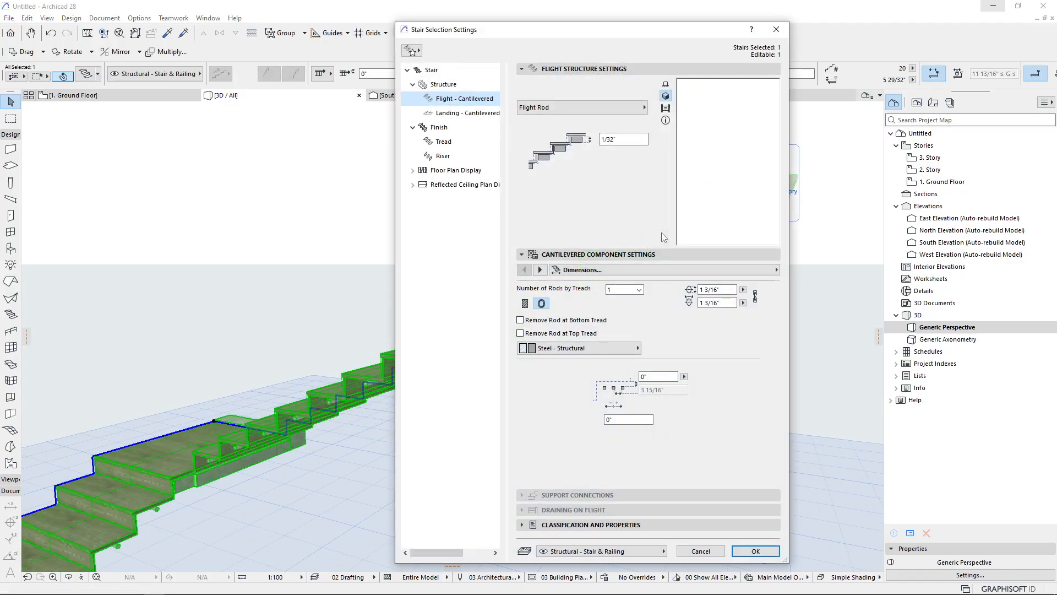
pyautogui.click(573, 108)
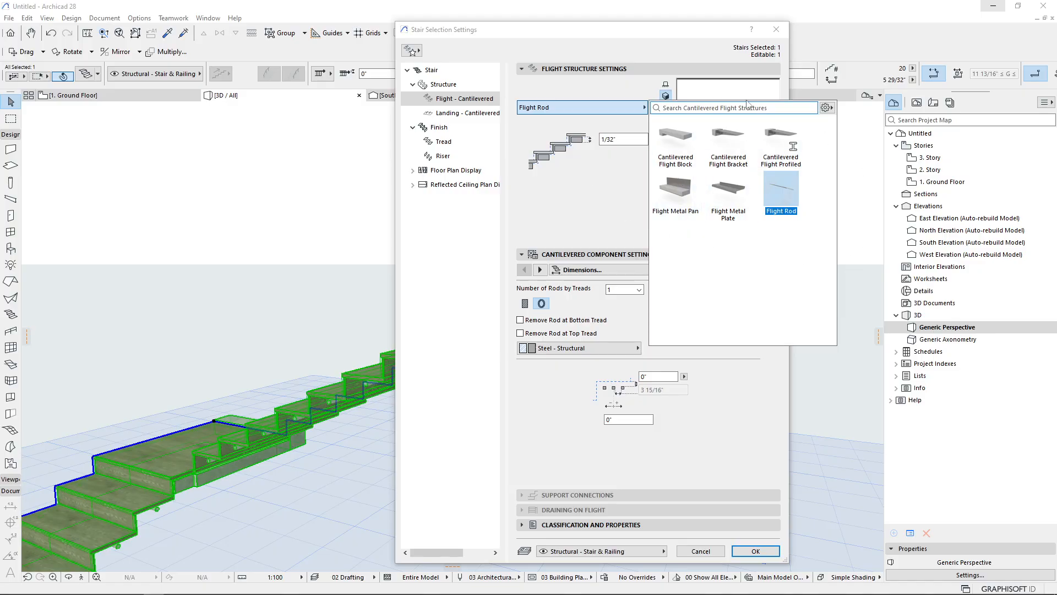
pyautogui.click(691, 139)
pyautogui.click(581, 230)
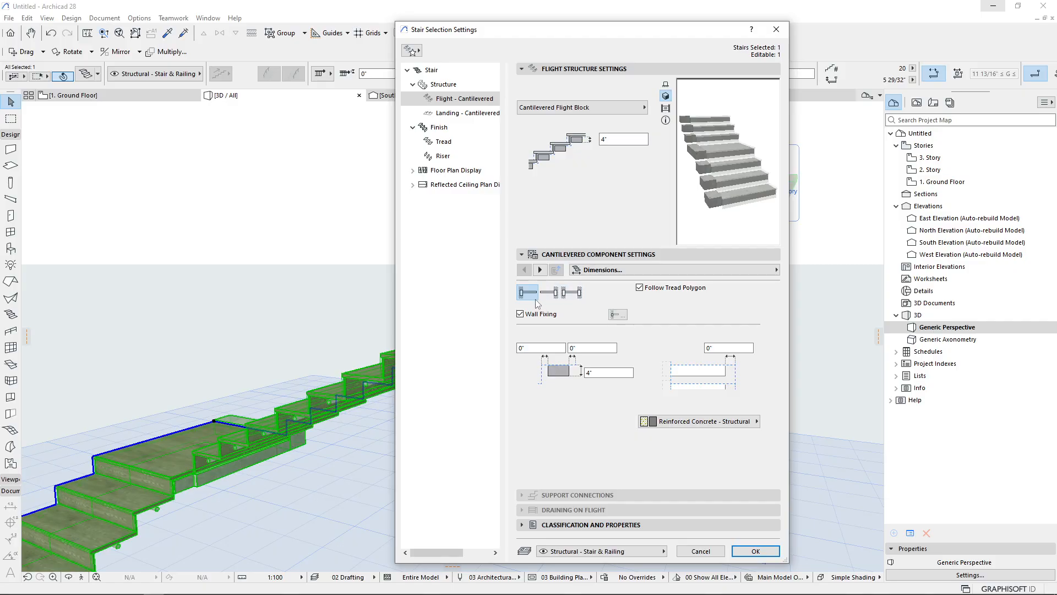
pyautogui.click(572, 302)
pyautogui.press('Return')
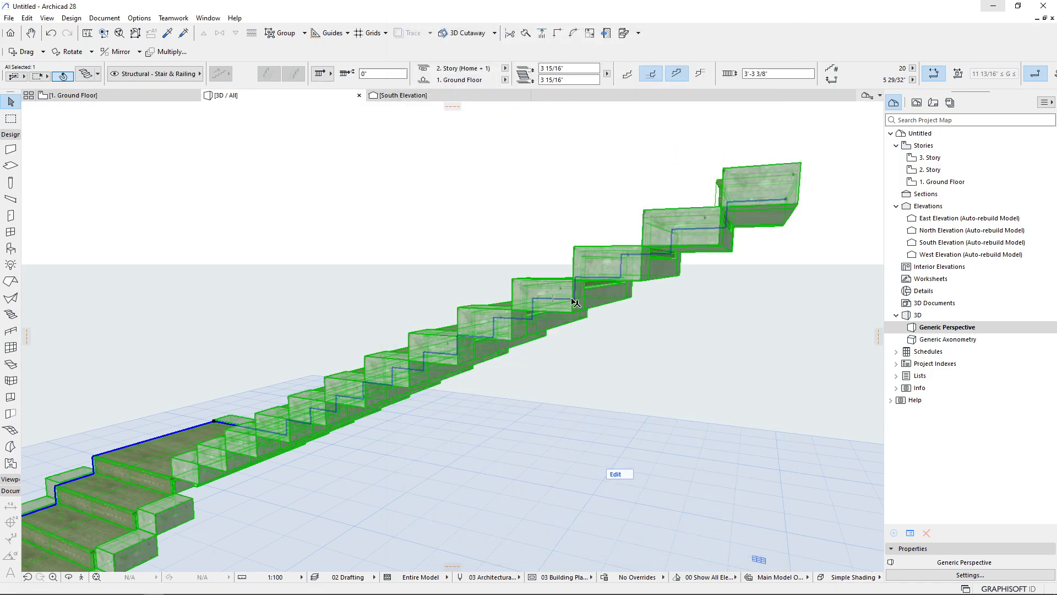
# Reopen the stair's settings and change the flight block's alignment option
pyautogui.keyDown('shift'); pyautogui.moveTo(640, 286); pyautogui.dragTo(302, 210, button='middle'); pyautogui.keyUp('shift')
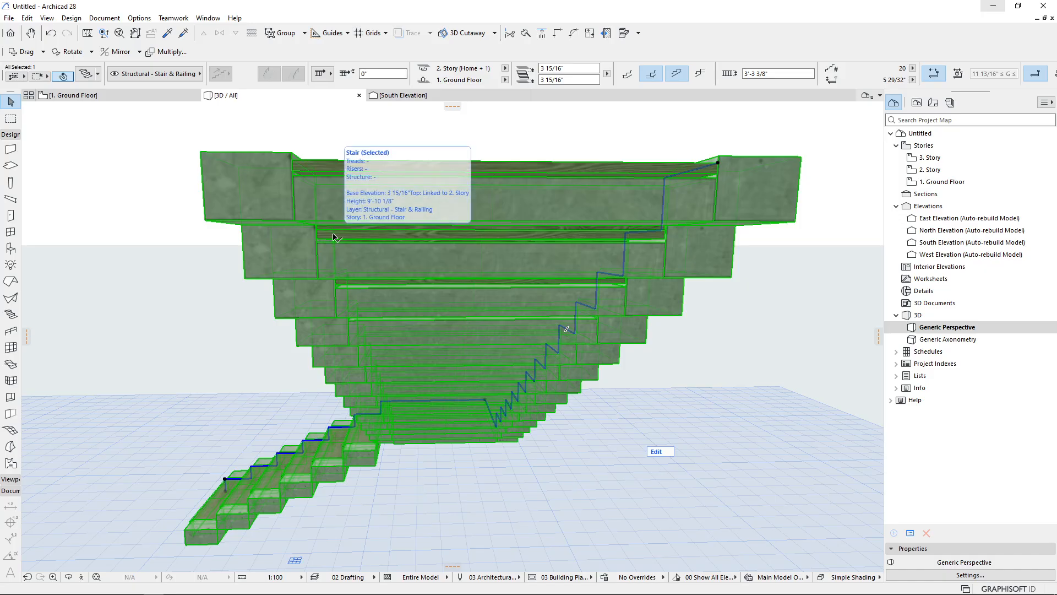
pyautogui.keyDown('shift'); pyautogui.moveTo(335, 237); pyautogui.dragTo(374, 336, button='middle'); pyautogui.keyUp('shift')
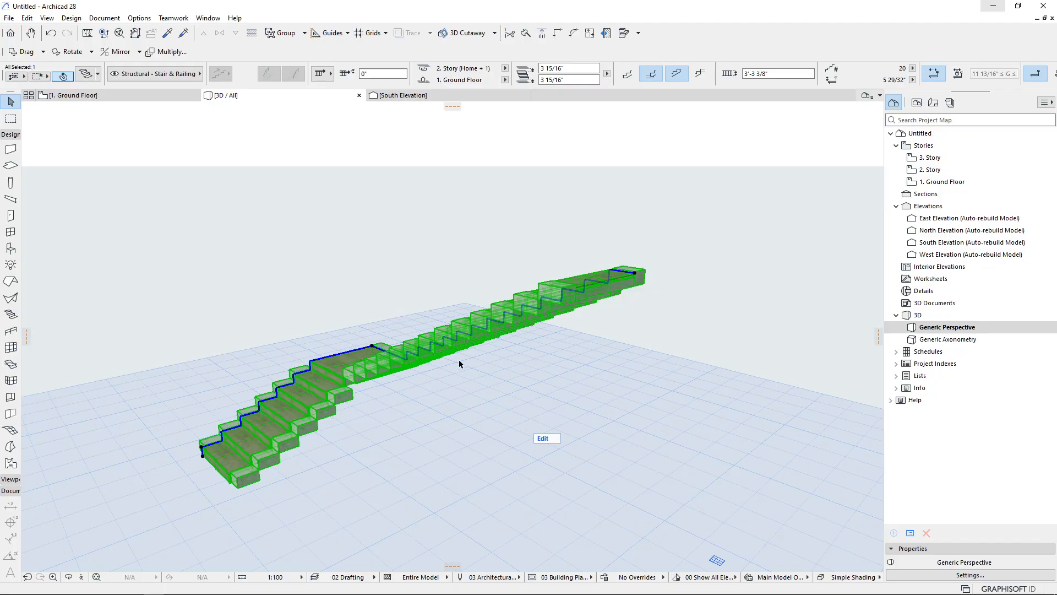
pyautogui.keyDown('shift'); pyautogui.moveTo(446, 347); pyautogui.dragTo(382, 342, button='middle'); pyautogui.keyUp('shift')
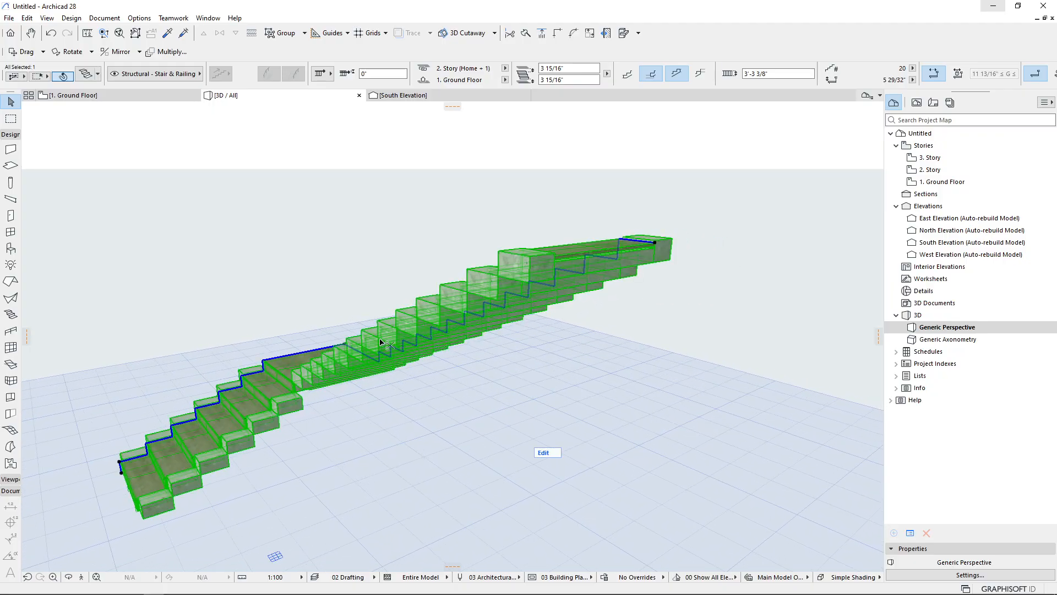
pyautogui.hotkey('ctrl', 't')
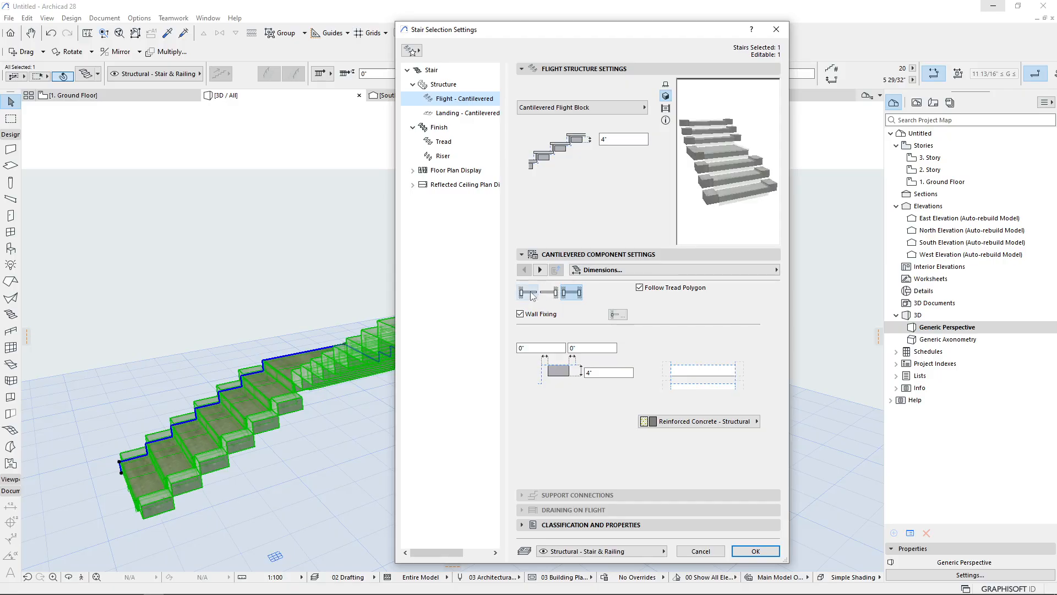
pyautogui.click(528, 293)
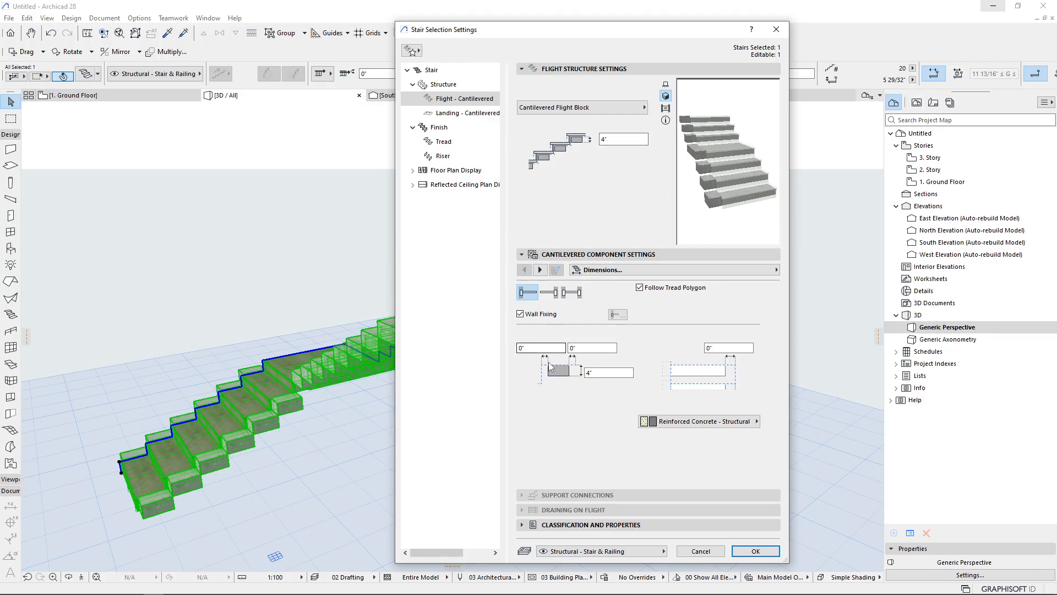
# Examine the flight block's dimension fields, building material list, and the Wall Fixing, Placement and Representation pages
pyautogui.click(517, 348)
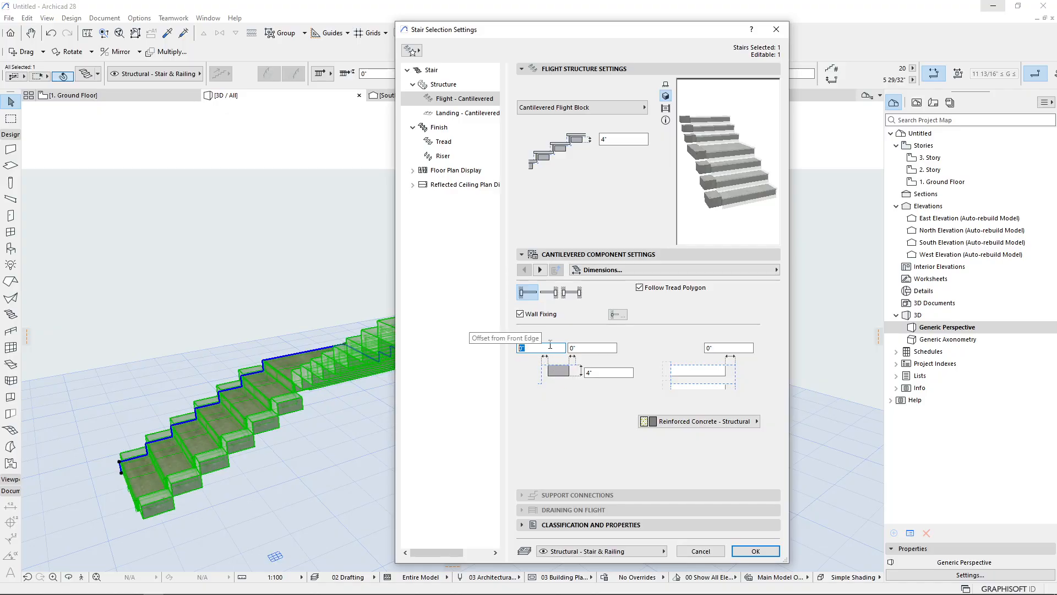
pyautogui.click(606, 372)
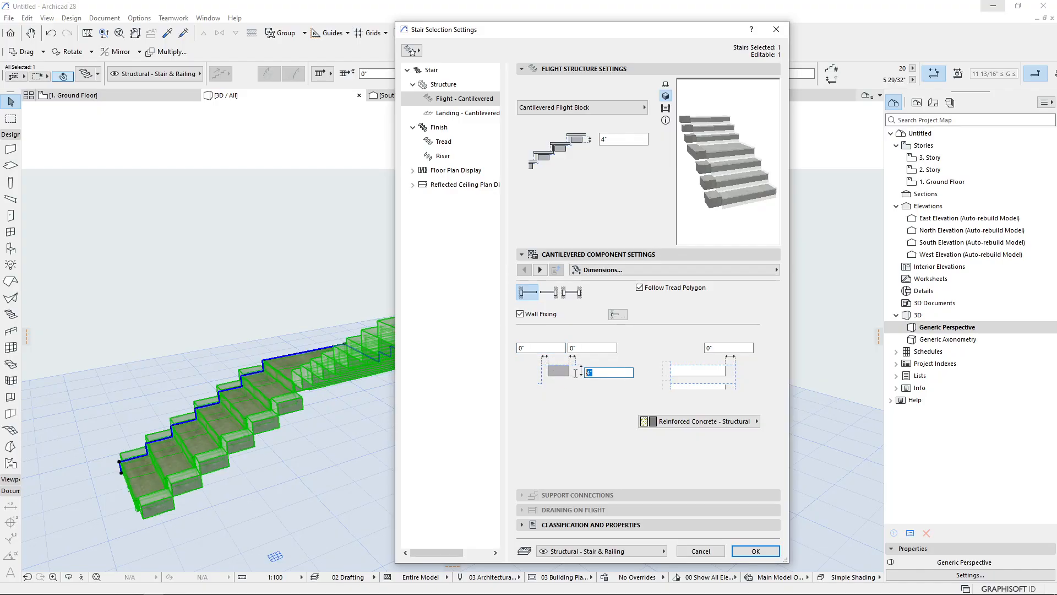
pyautogui.click(726, 351)
pyautogui.click(724, 422)
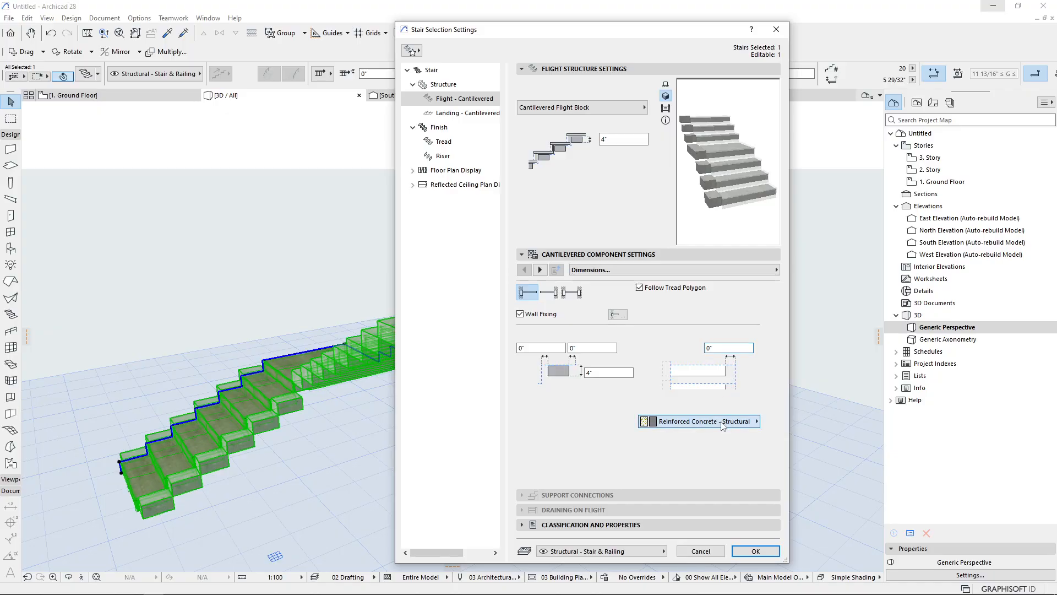
pyautogui.click(732, 475)
pyautogui.click(540, 269)
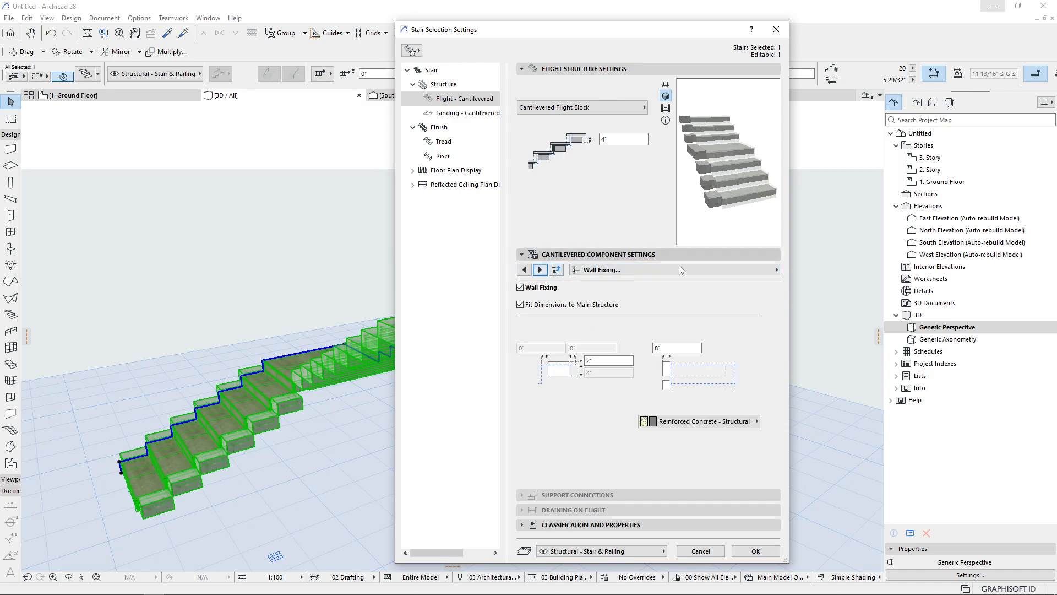
pyautogui.click(598, 361)
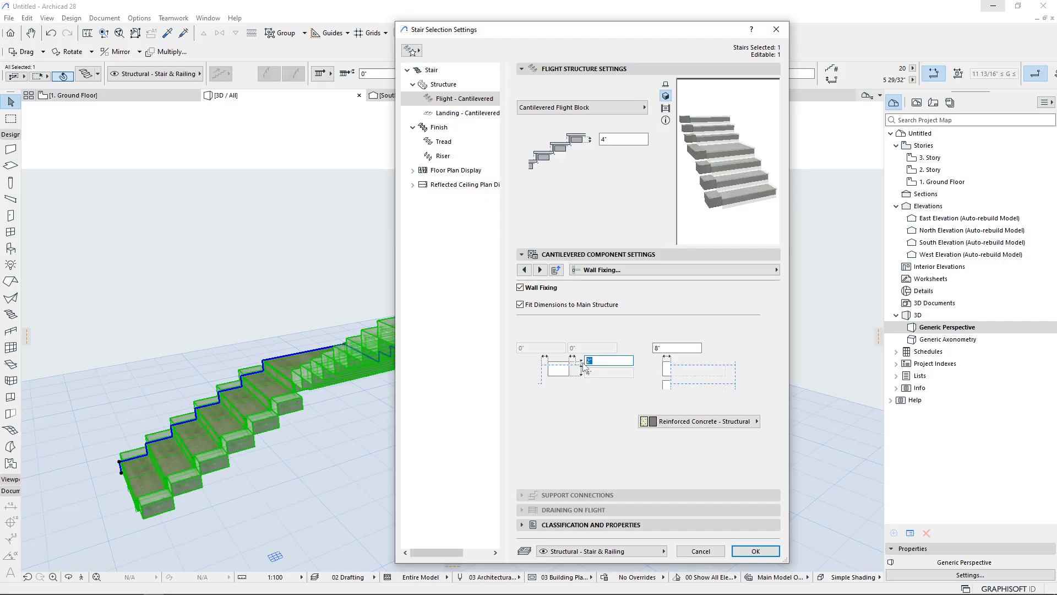
pyautogui.click(673, 347)
pyautogui.click(540, 270)
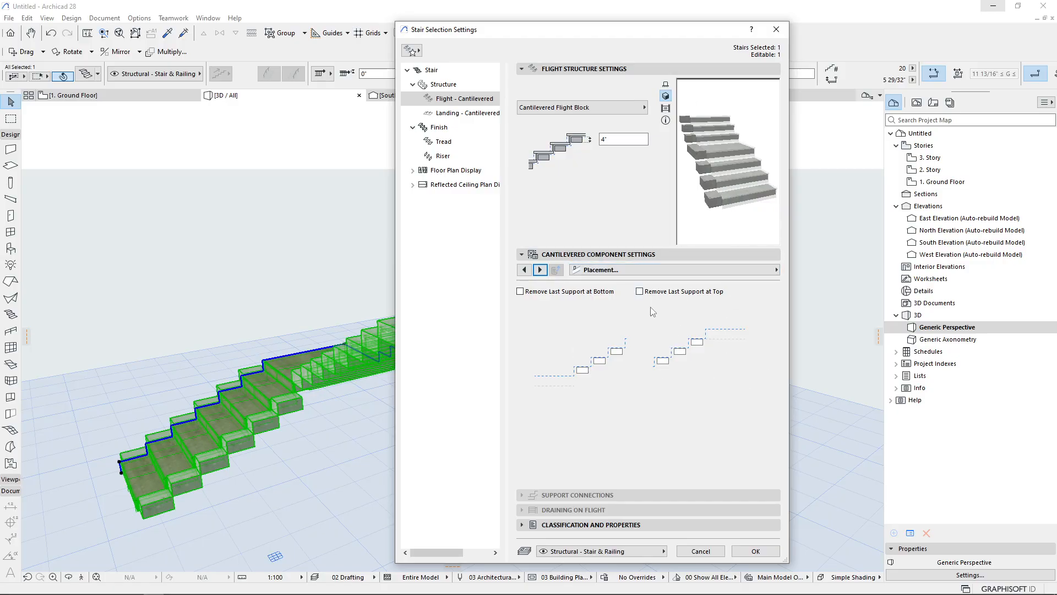
pyautogui.click(541, 270)
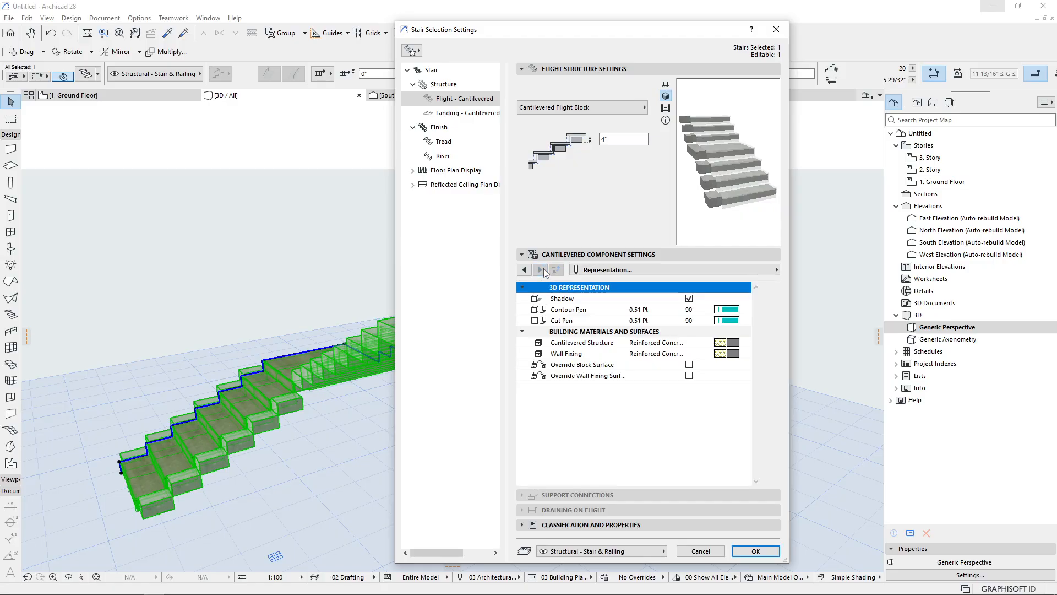
pyautogui.click(523, 270)
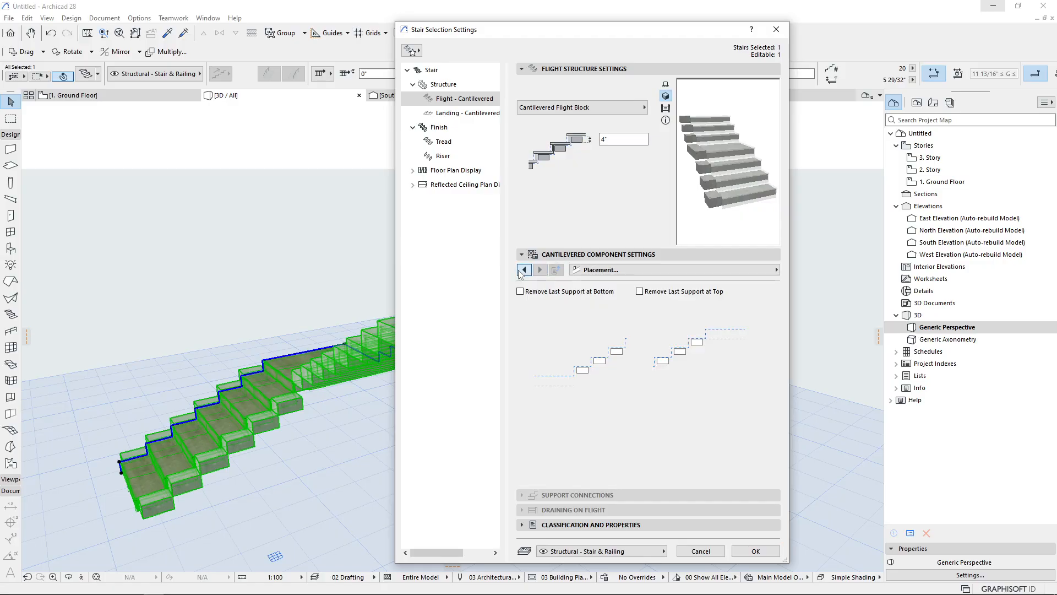
# Change the cantilevered flight type to Cantilevered Flight Bracket and apply the settings
pyautogui.click(521, 269)
pyautogui.click(519, 270)
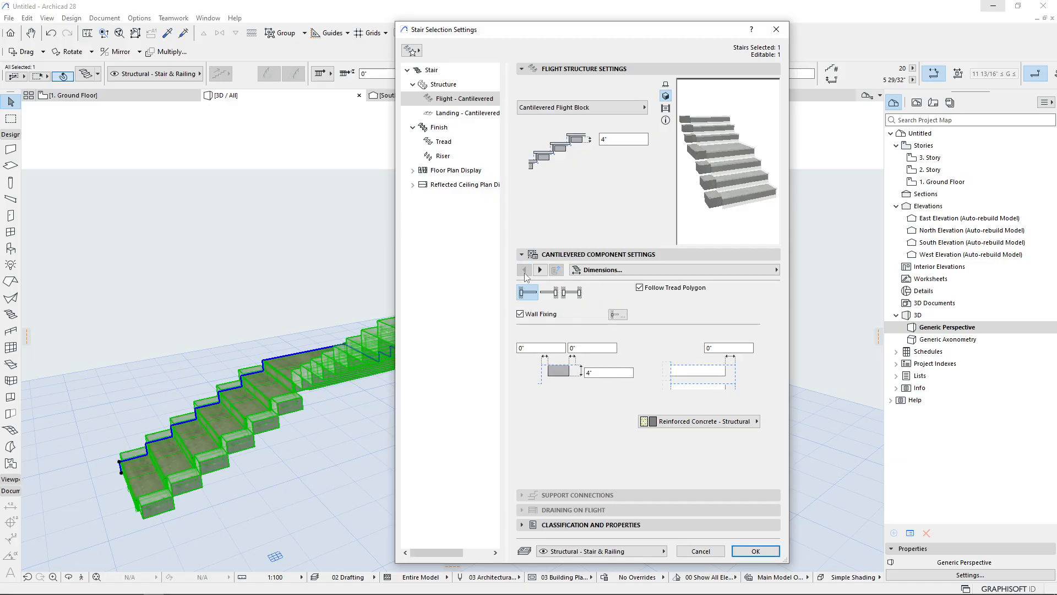
pyautogui.click(612, 110)
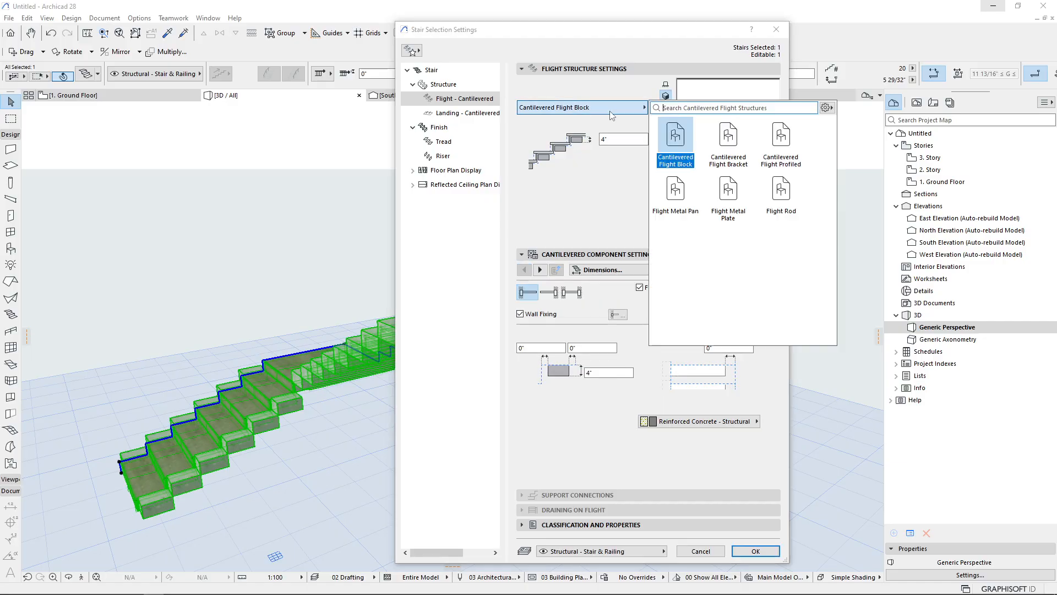
pyautogui.click(728, 140)
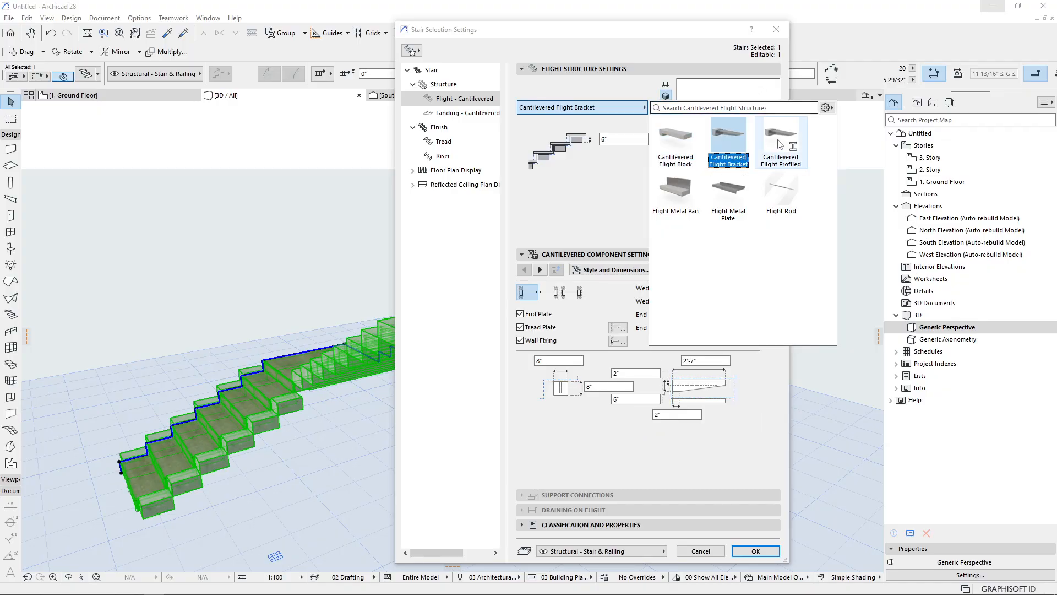
pyautogui.click(630, 445)
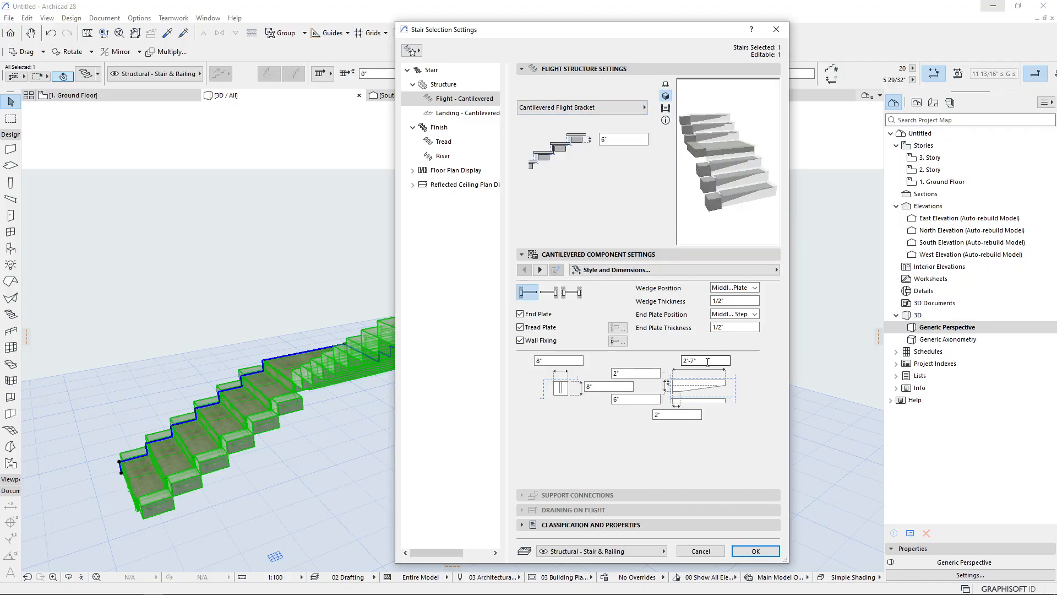
pyautogui.moveTo(708, 362); pyautogui.dragTo(674, 366)
pyautogui.click(590, 387)
pyautogui.click(647, 400)
pyautogui.press('Return')
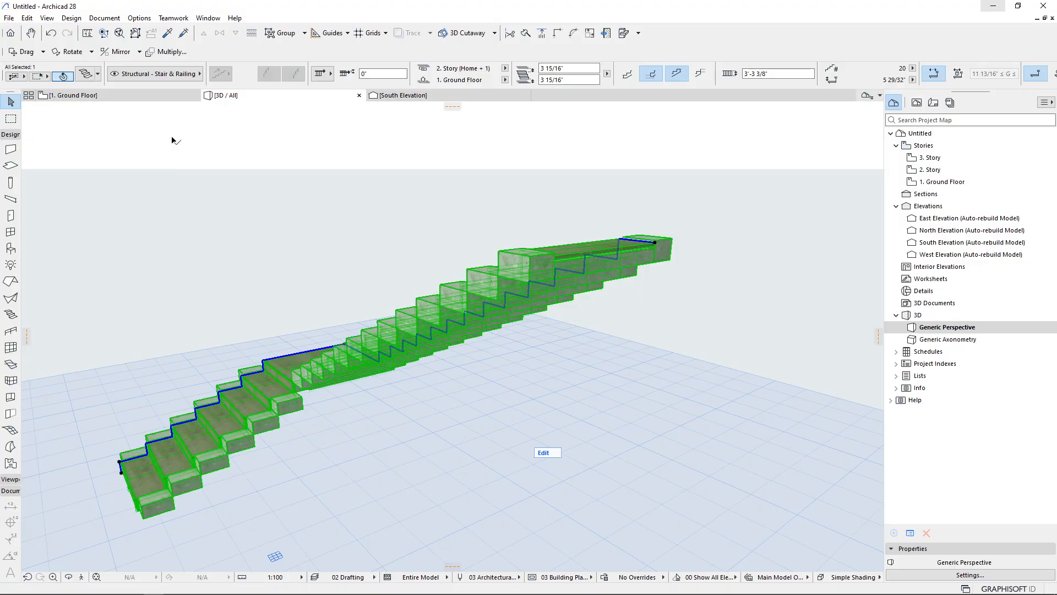
# Set the project's working length unit to meter with 3 decimals
pyautogui.click(139, 18)
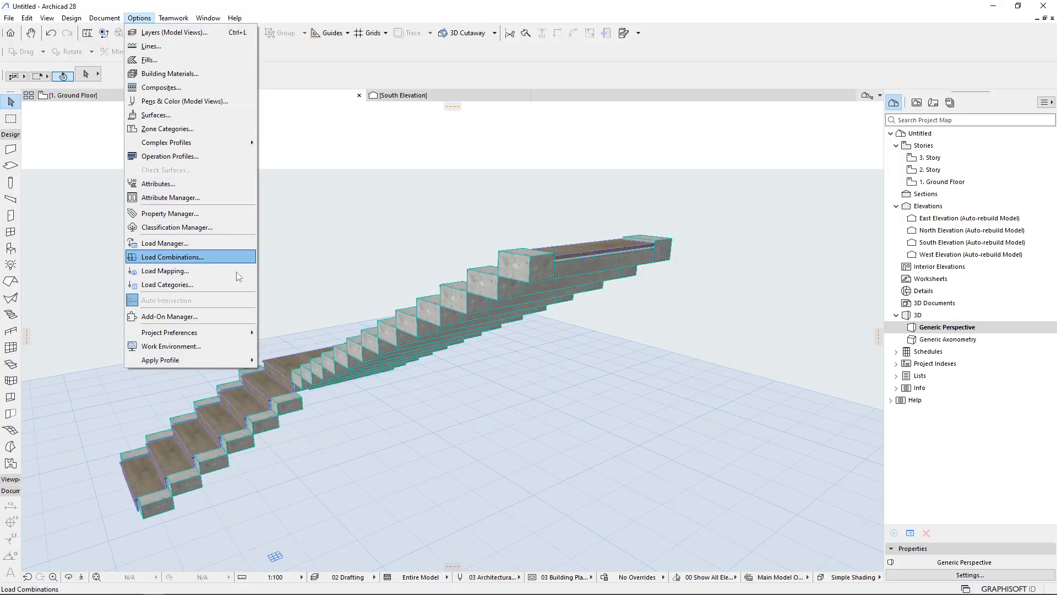
pyautogui.moveTo(237, 334)
pyautogui.click(298, 333)
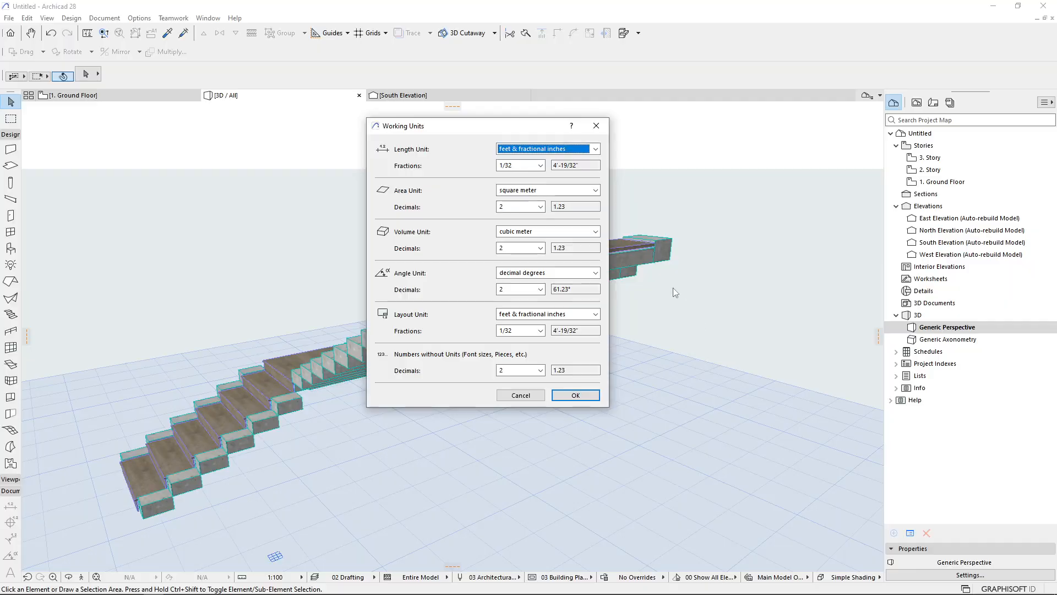
pyautogui.click(548, 149)
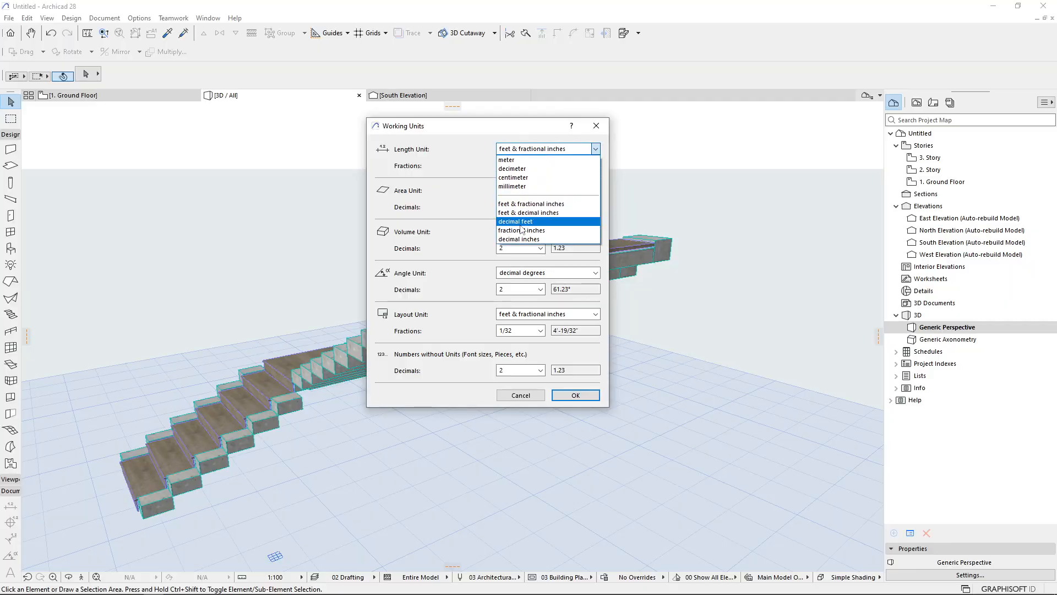
pyautogui.click(530, 187)
pyautogui.click(519, 148)
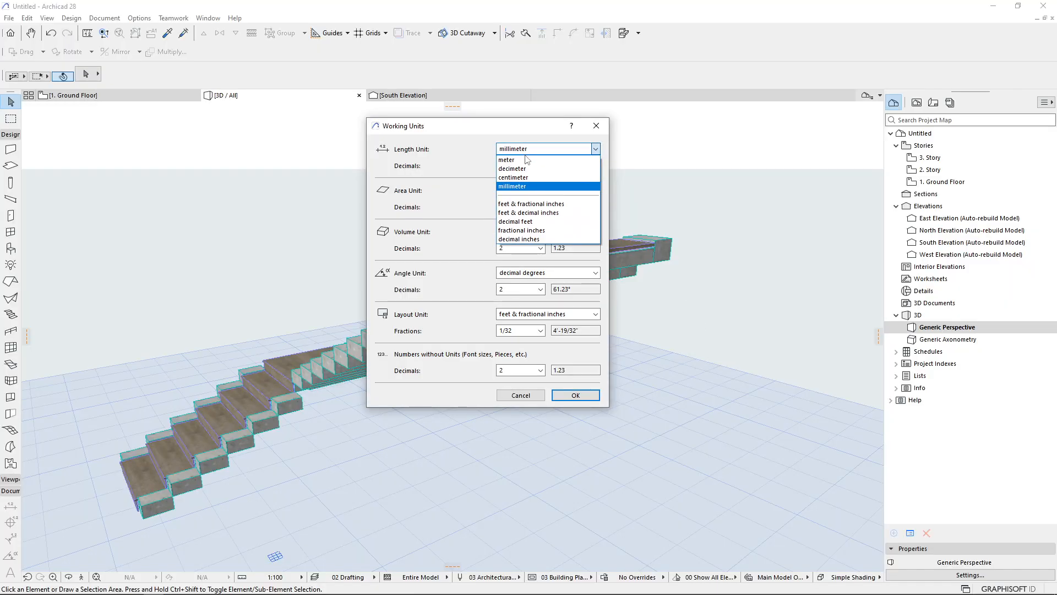
pyautogui.click(534, 167)
pyautogui.click(516, 151)
pyautogui.click(518, 158)
pyautogui.click(520, 165)
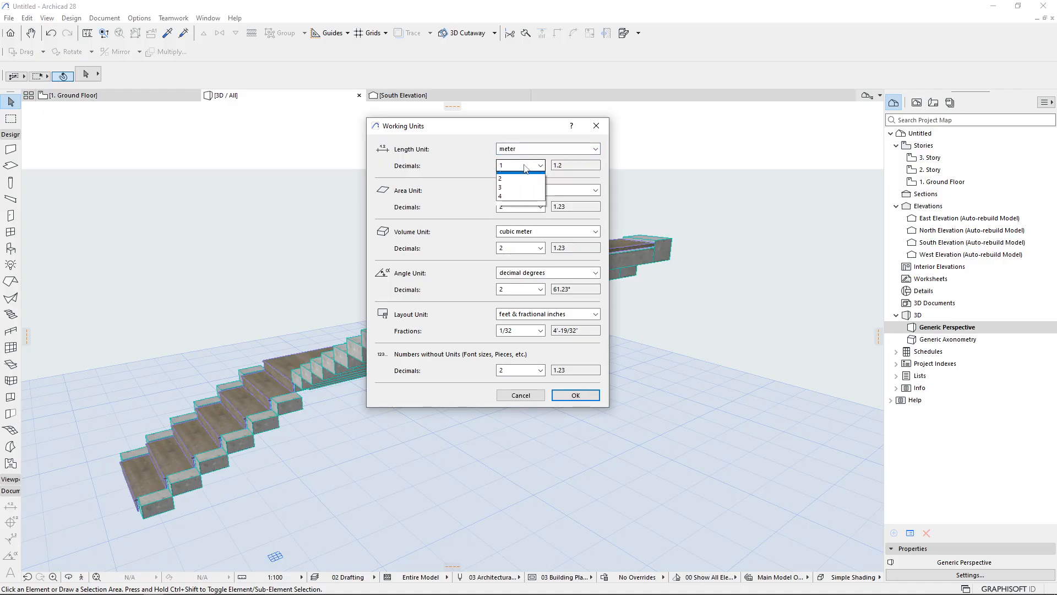
pyautogui.click(516, 203)
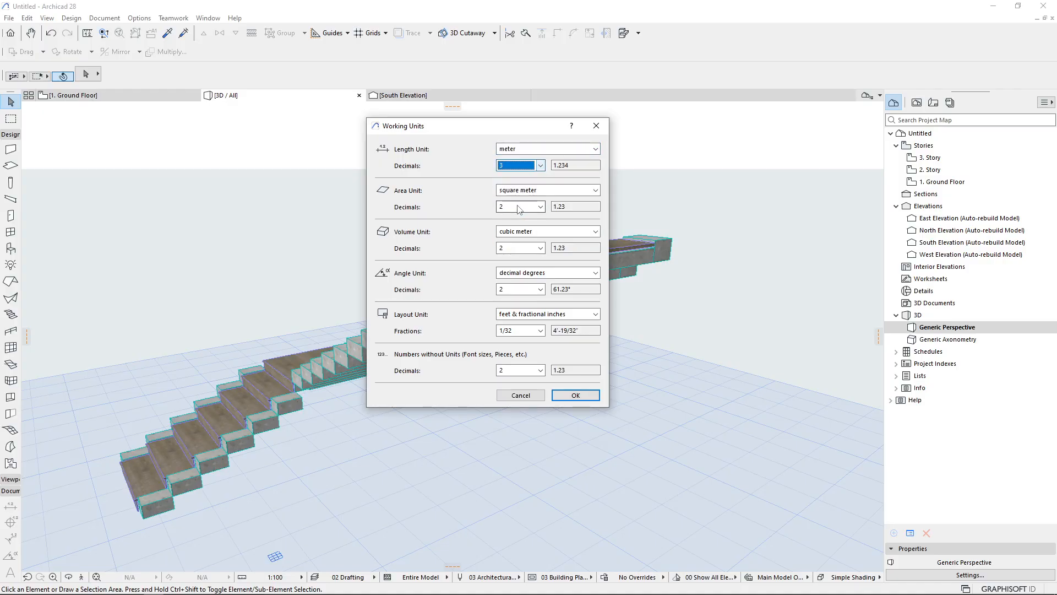
pyautogui.click(562, 396)
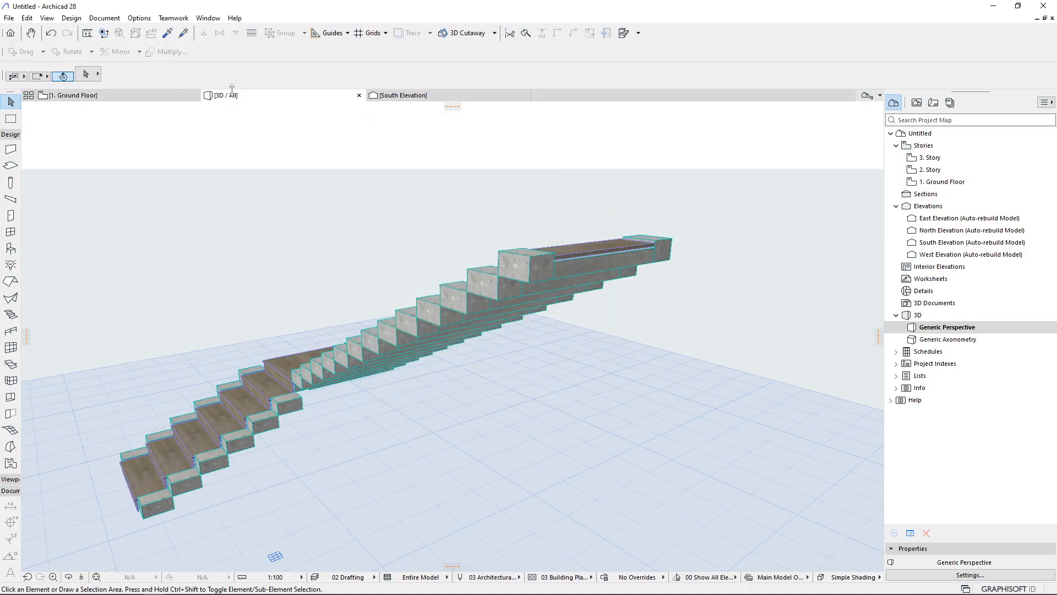
# Reopen the stair's settings and change the cantilevered flight type to Flight Metal Pan
pyautogui.click(506, 284)
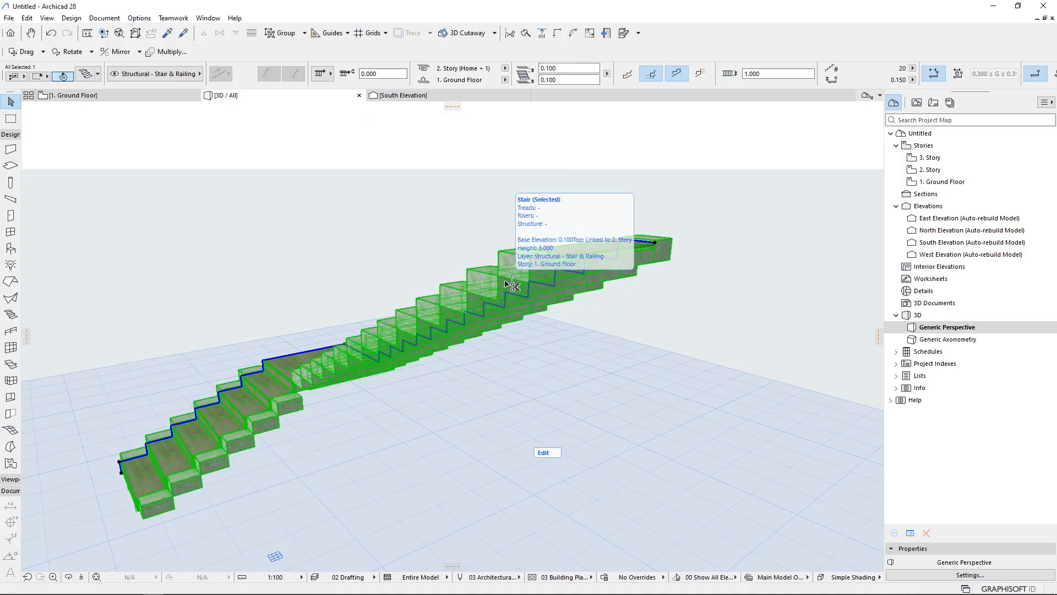
pyautogui.doubleClick(506, 284)
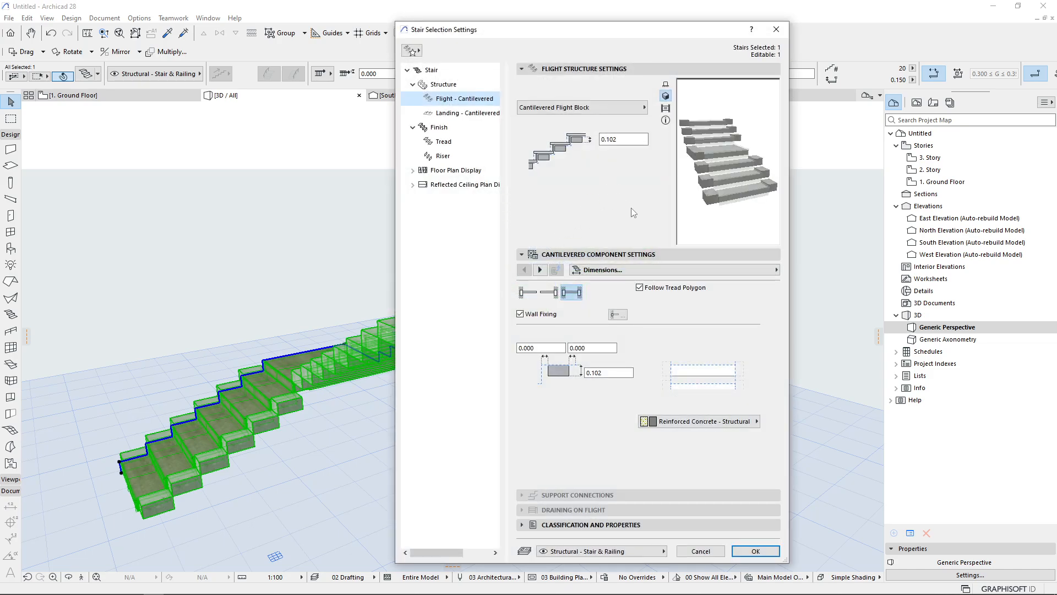
pyautogui.click(583, 107)
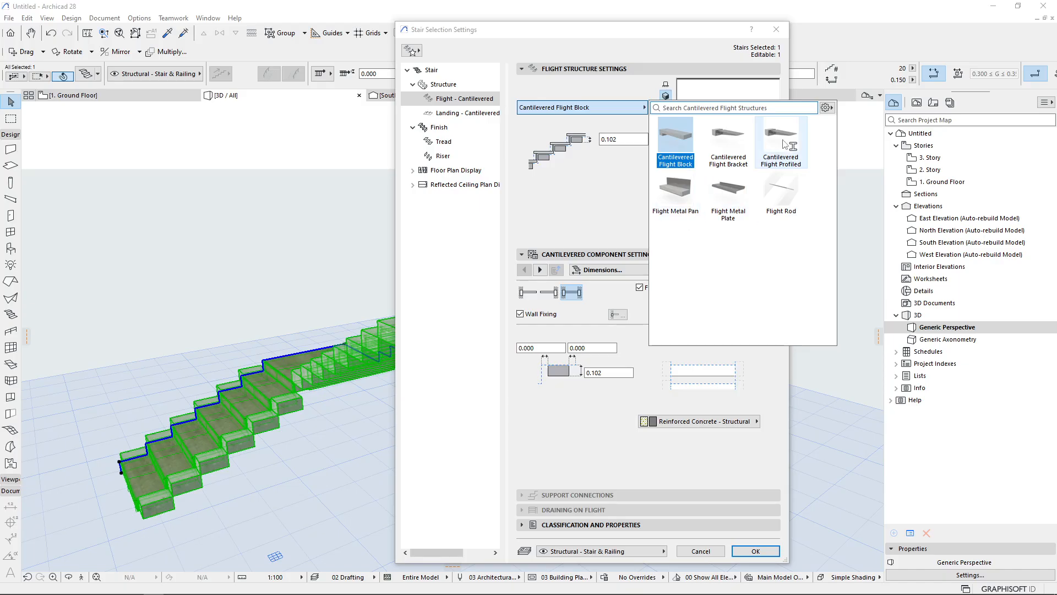
pyautogui.click(676, 190)
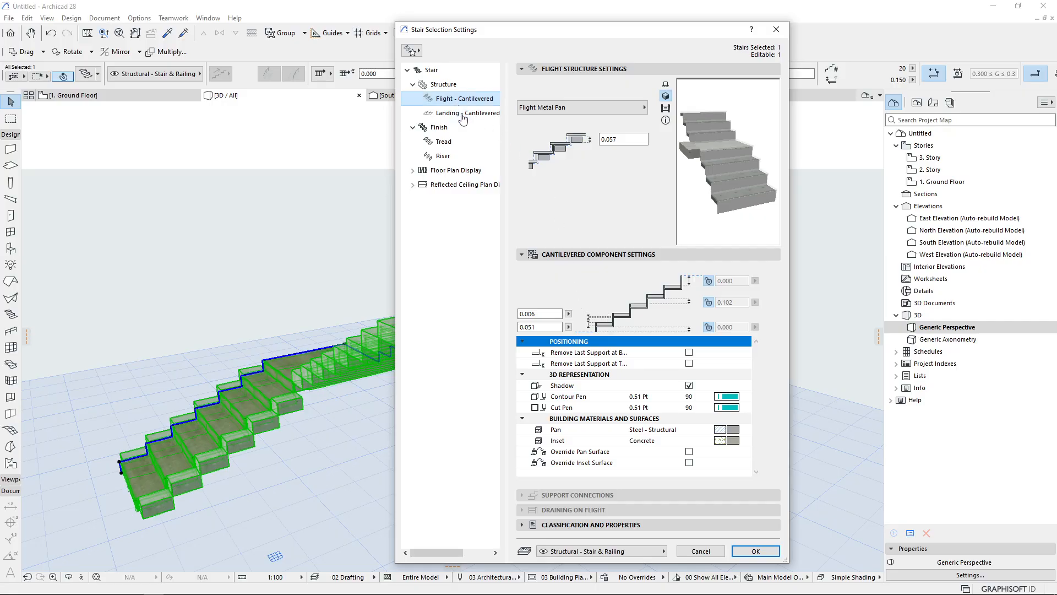
# Open the landing's structure settings and browse the cantilevered landing types
pyautogui.click(441, 113)
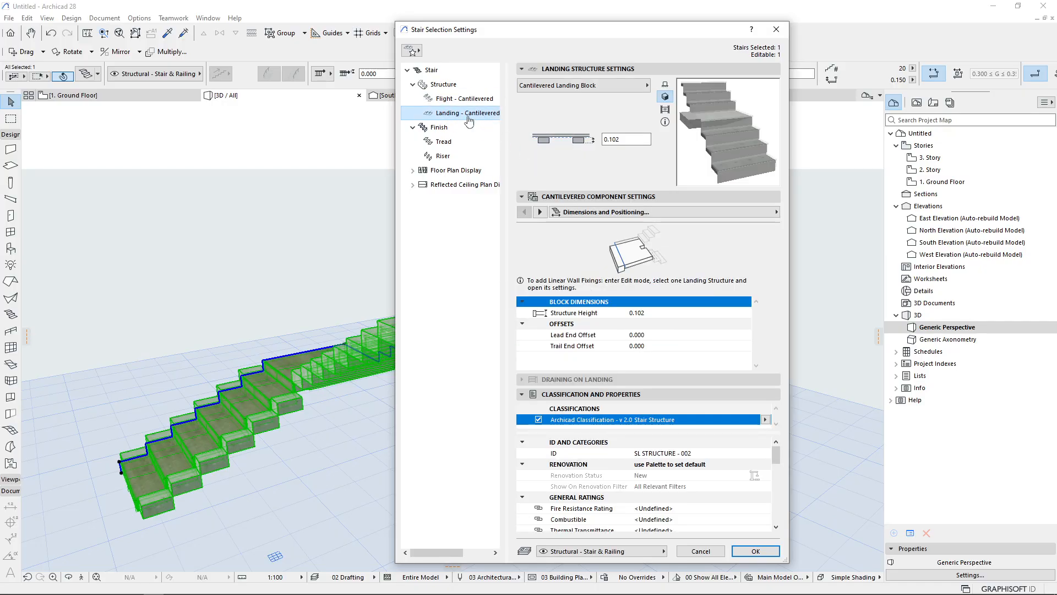
pyautogui.click(573, 89)
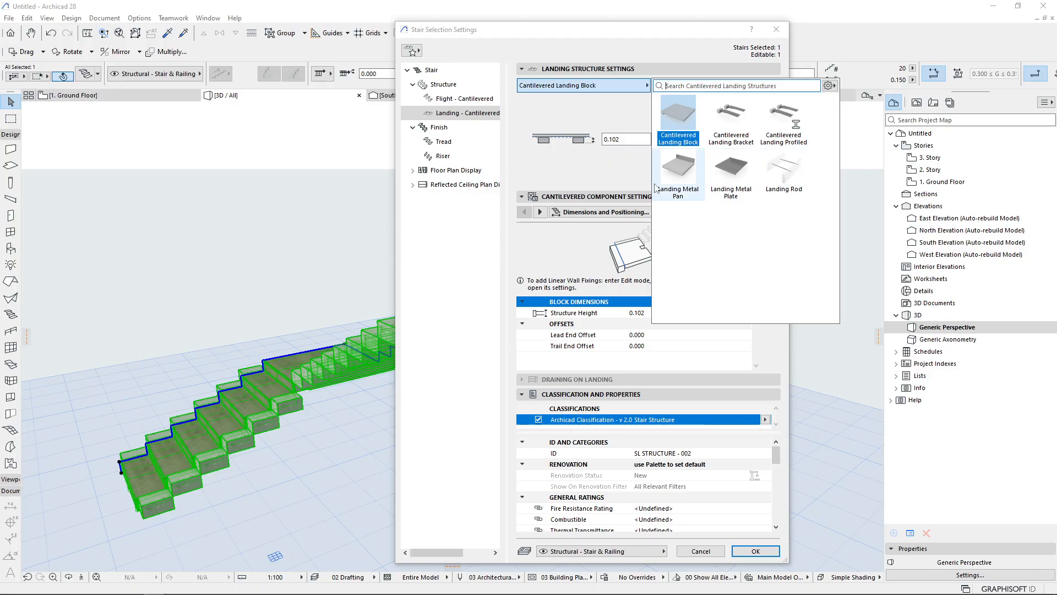
pyautogui.click(606, 160)
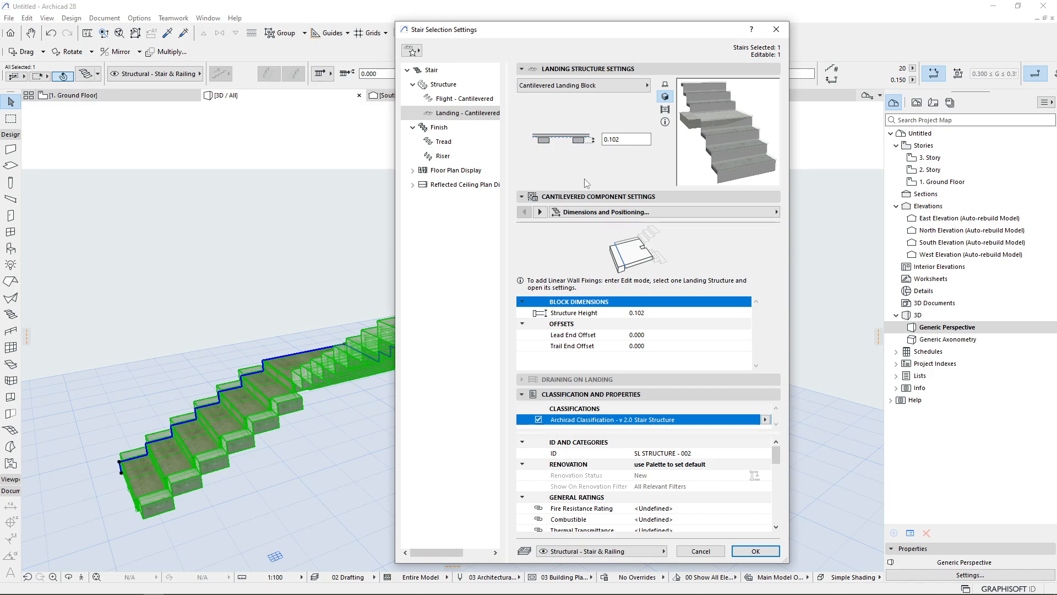
# Switch both the flight and landing structures to Stringers Only and apply the settings
pyautogui.click(443, 84)
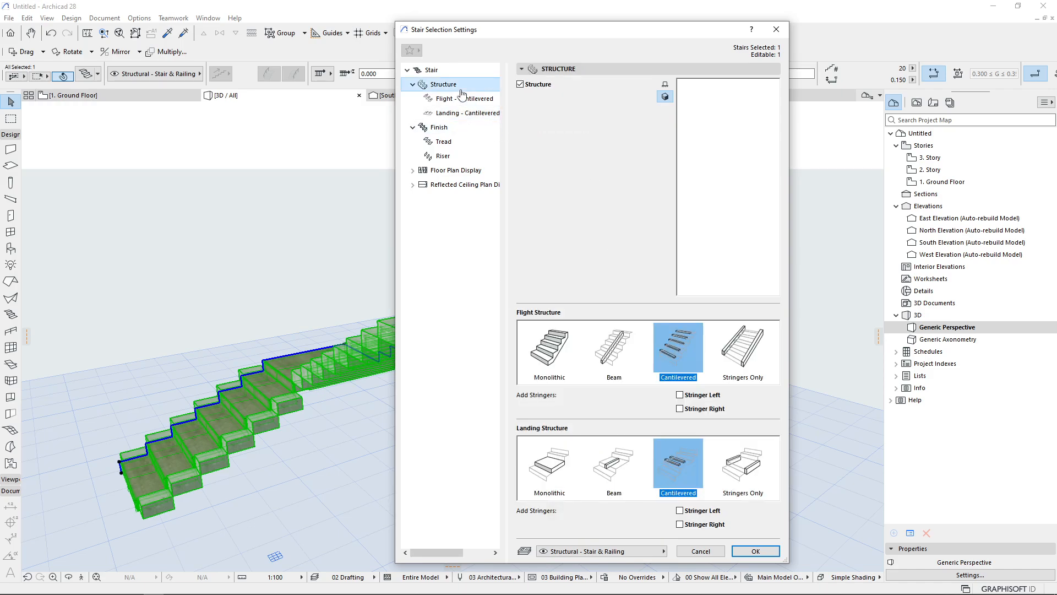
pyautogui.click(756, 363)
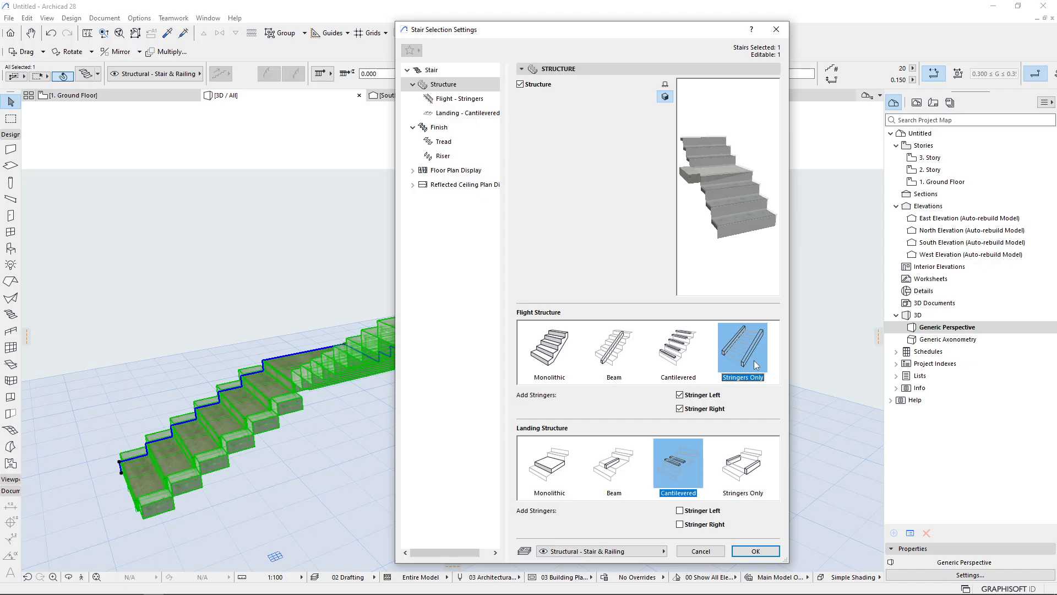
pyautogui.click(747, 476)
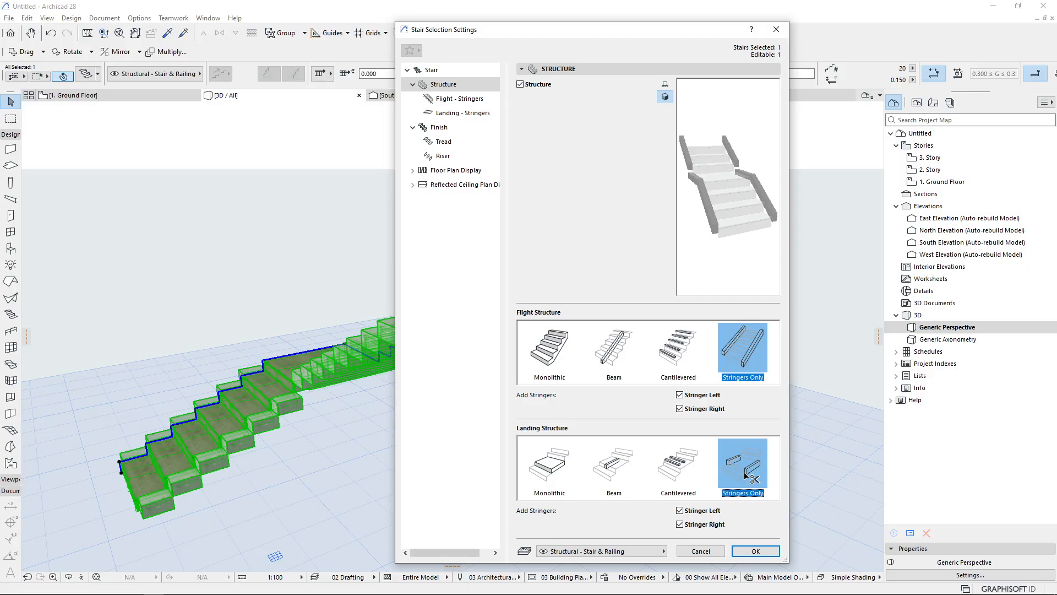
pyautogui.press('Return')
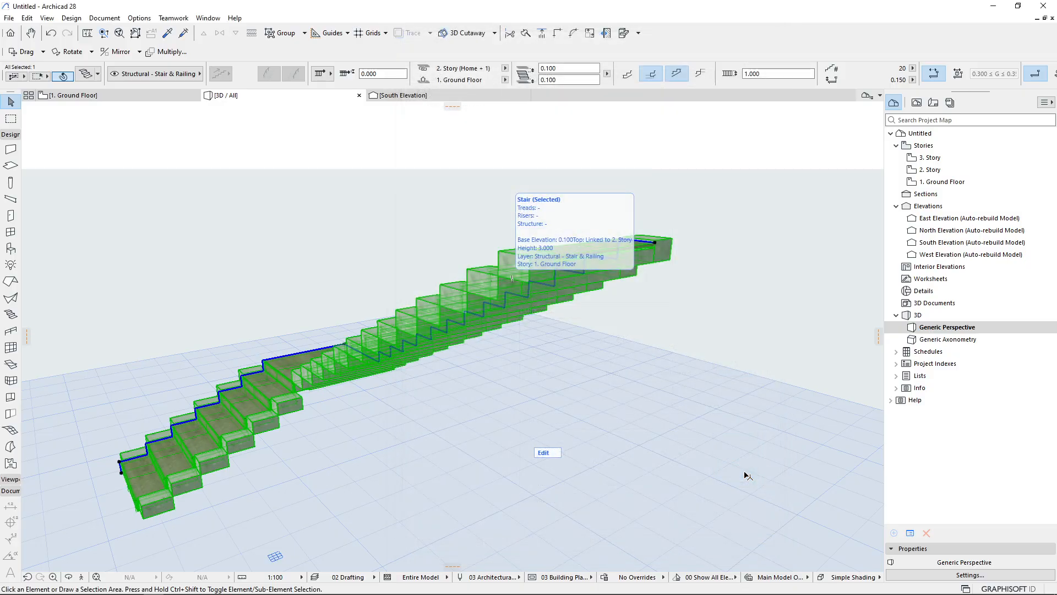
# Reopen the stair's settings and change the flight stringer type to Profiled Flight Stringer
pyautogui.keyDown('shift'); pyautogui.moveTo(422, 387); pyautogui.dragTo(512, 338, button='middle'); pyautogui.keyUp('shift')
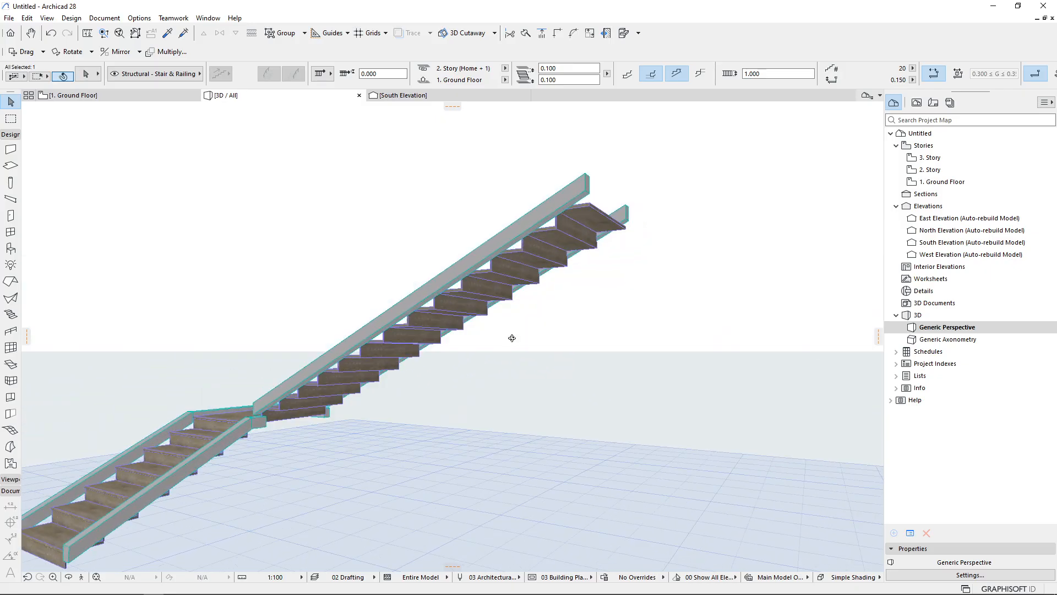
pyautogui.keyDown('shift'); pyautogui.moveTo(331, 344); pyautogui.dragTo(458, 472, button='middle'); pyautogui.keyUp('shift')
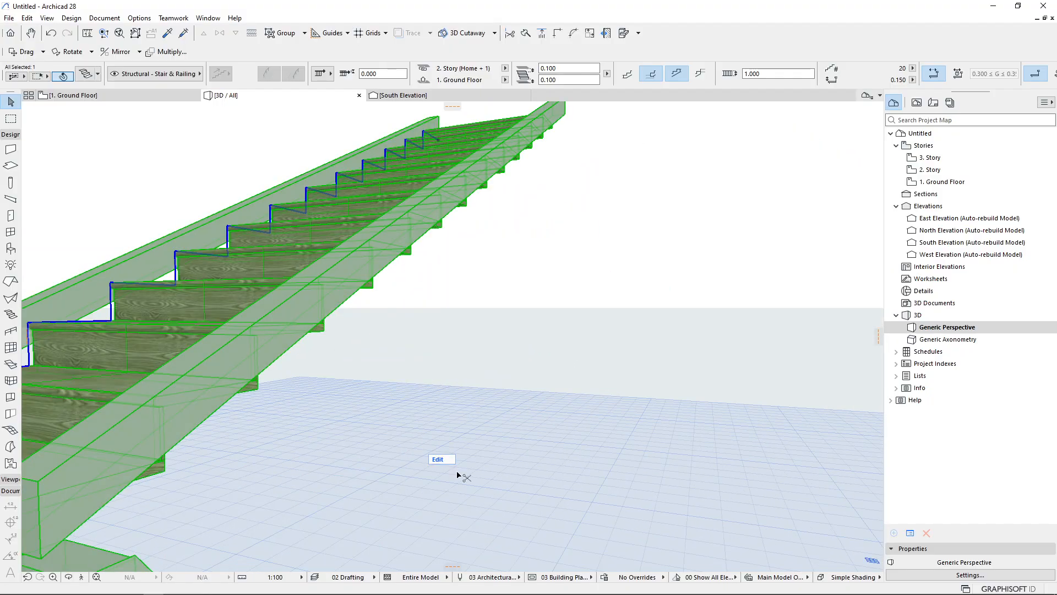
pyautogui.hotkey('ctrl', 't')
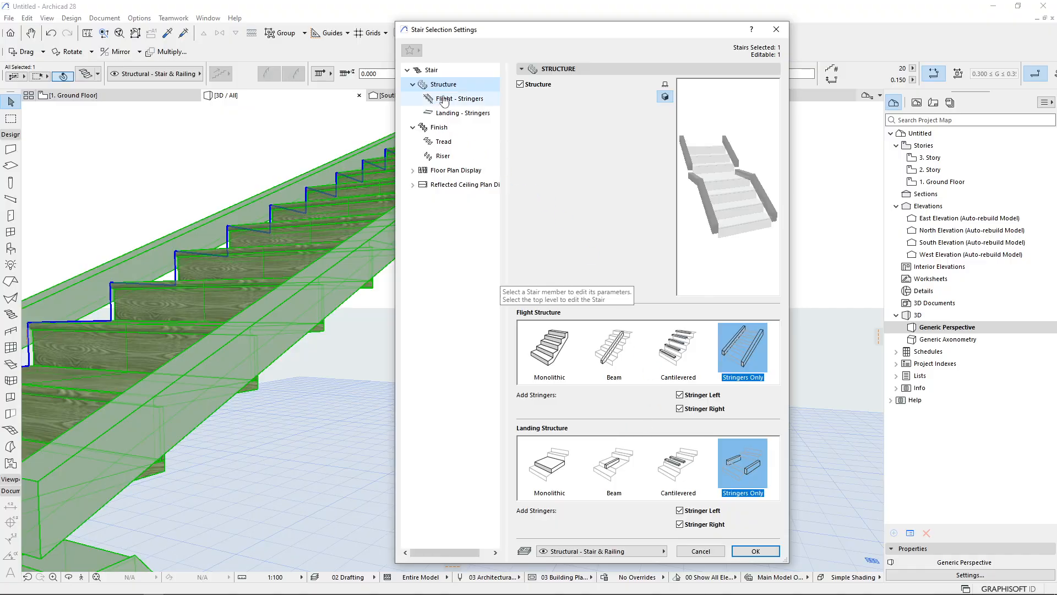
pyautogui.click(443, 98)
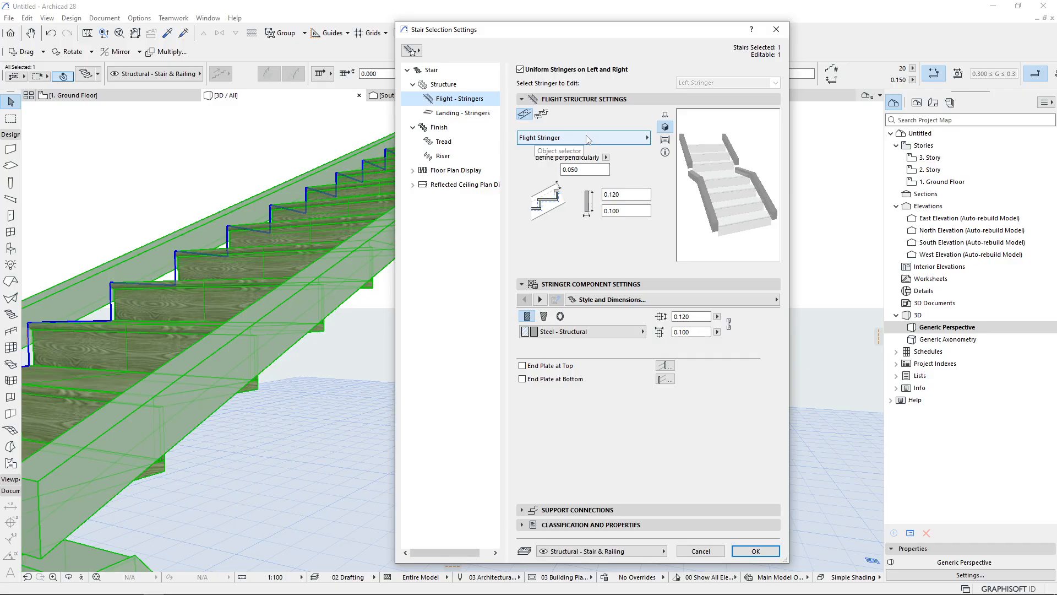
pyautogui.click(539, 116)
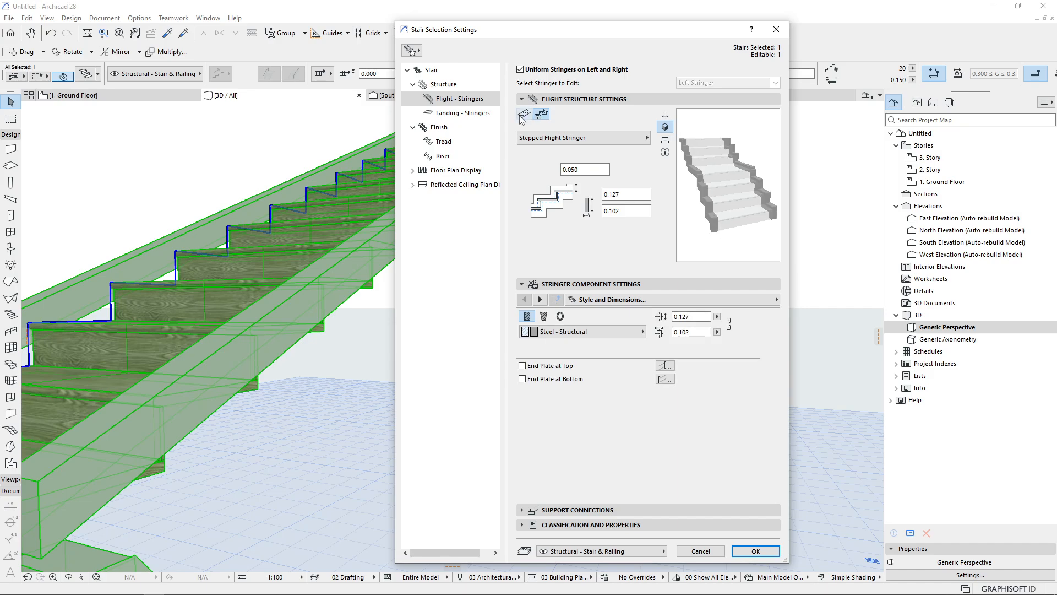
pyautogui.click(525, 114)
pyautogui.click(548, 138)
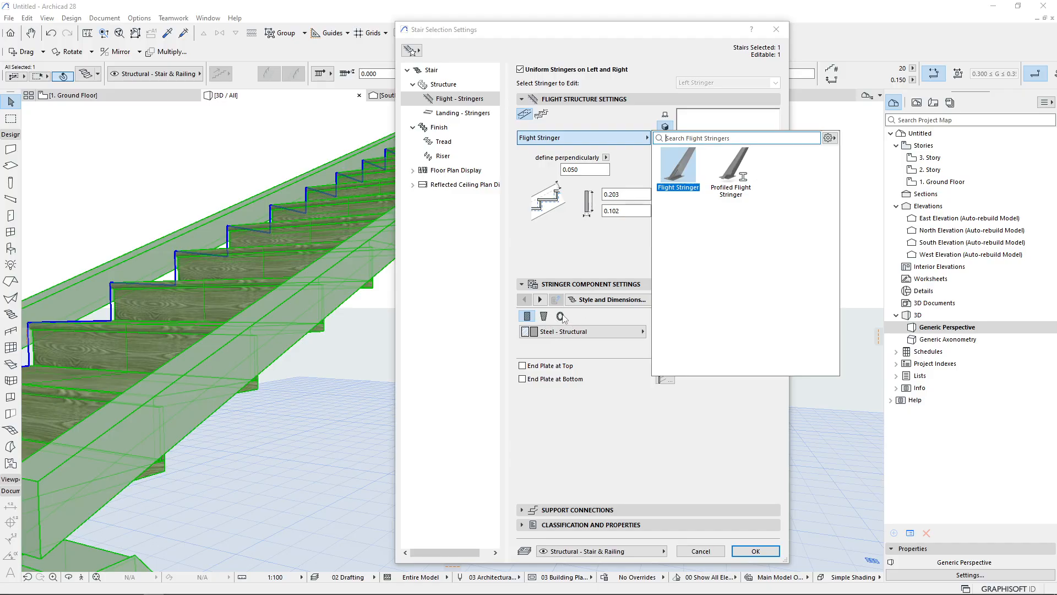
pyautogui.click(755, 168)
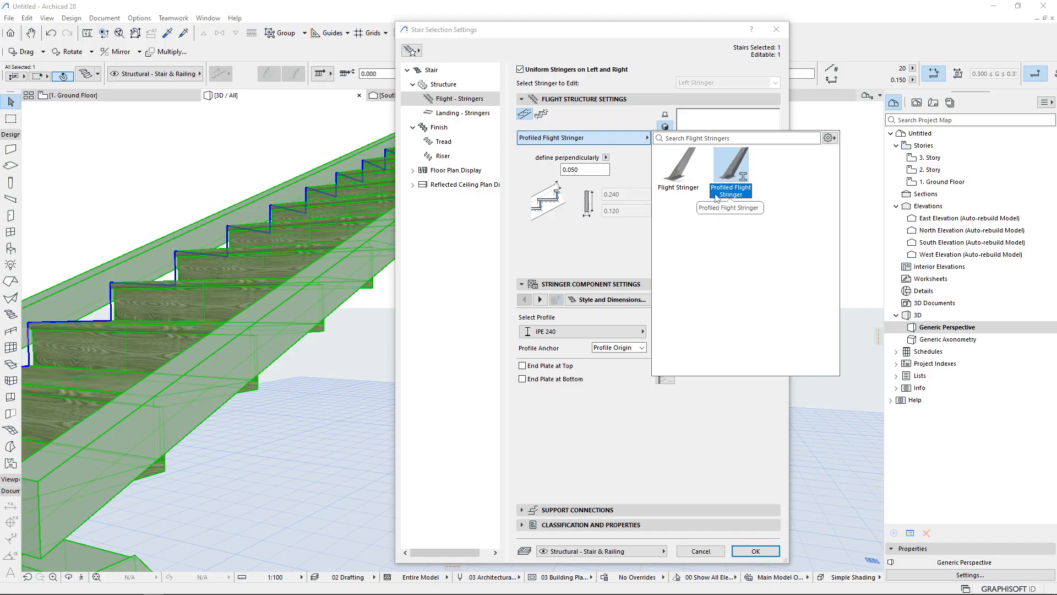
# Browse the list of available stringer profiles
pyautogui.click(625, 329)
pyautogui.click(623, 332)
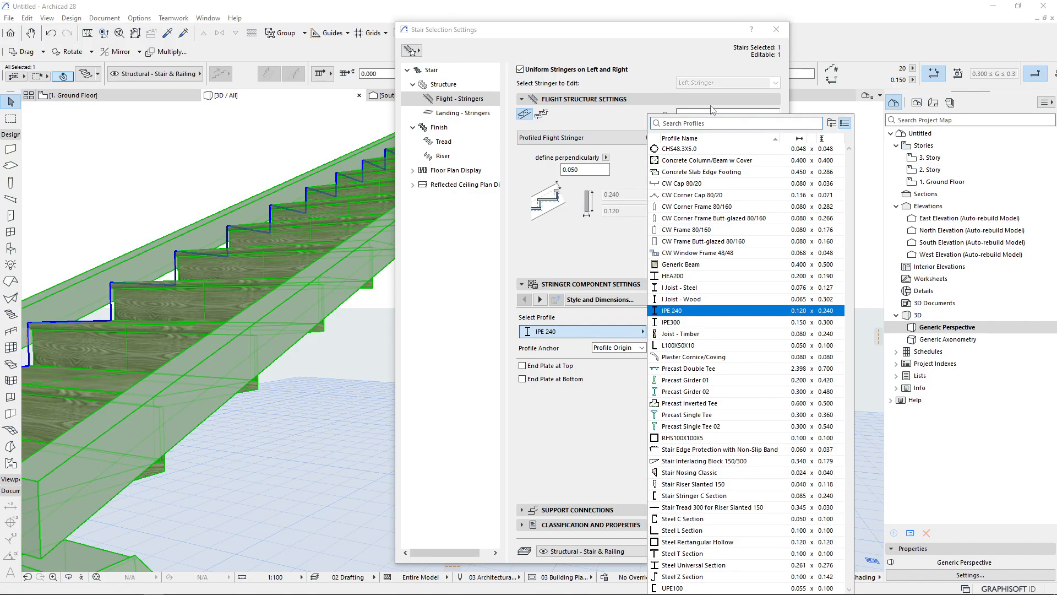
pyautogui.click(591, 466)
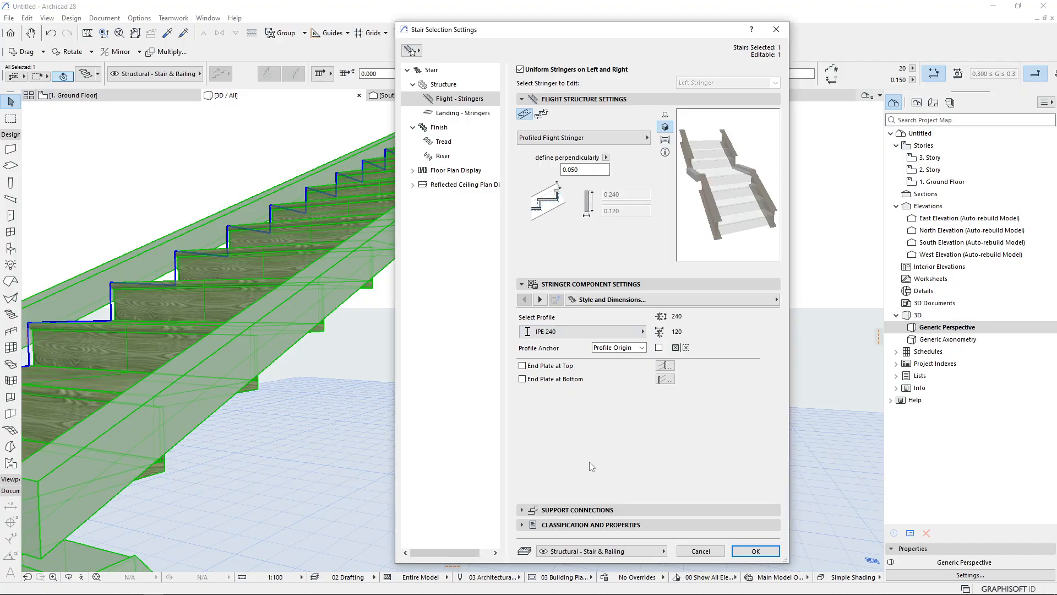
# Turn on Secondary Support for the flight stringers and review its support shape options
pyautogui.click(540, 300)
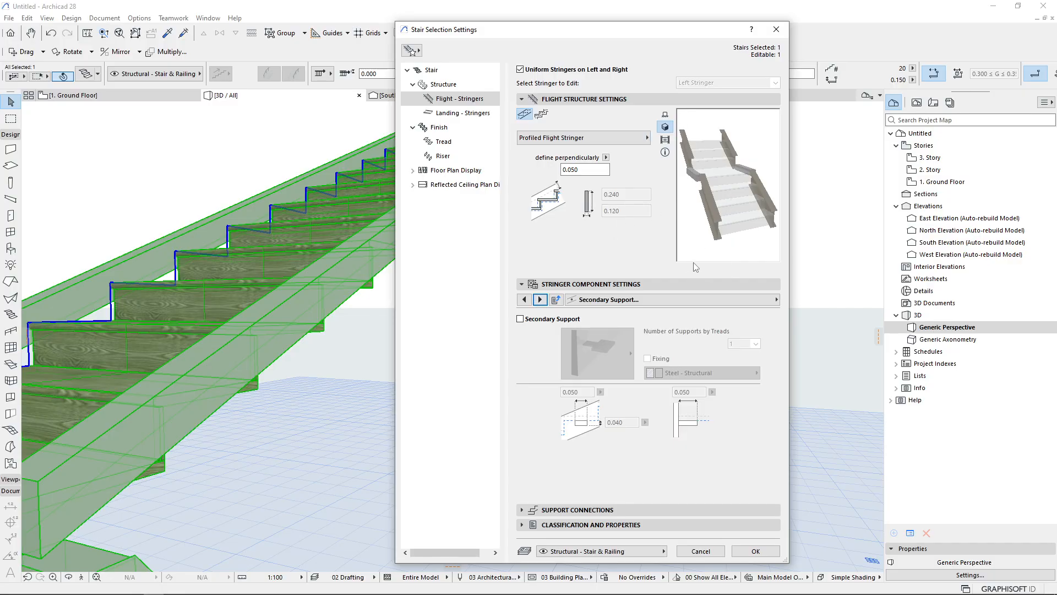
pyautogui.click(540, 299)
pyautogui.click(525, 300)
pyautogui.click(544, 319)
pyautogui.click(603, 342)
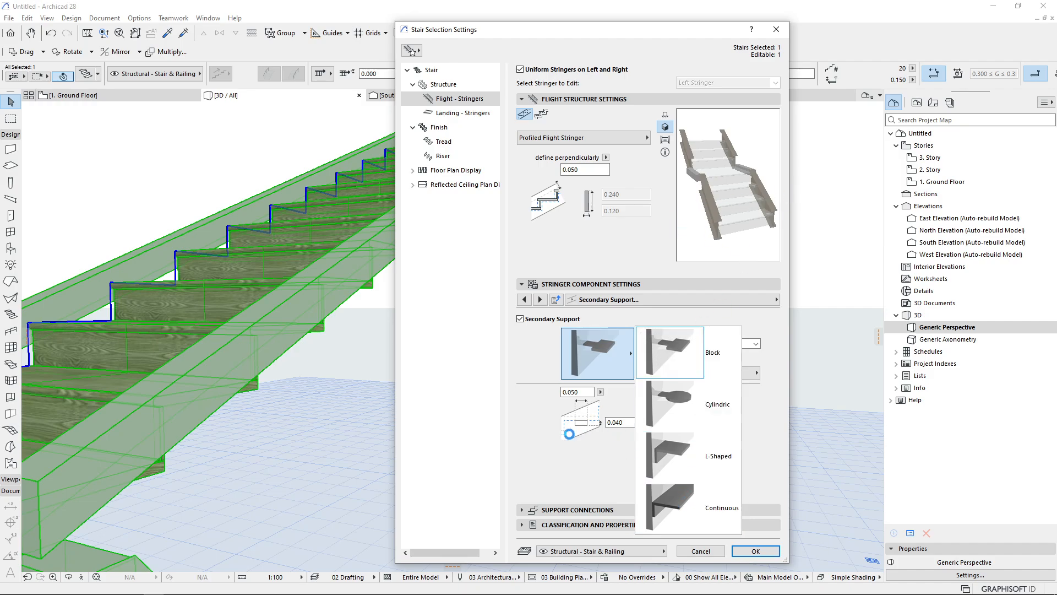
pyautogui.click(608, 484)
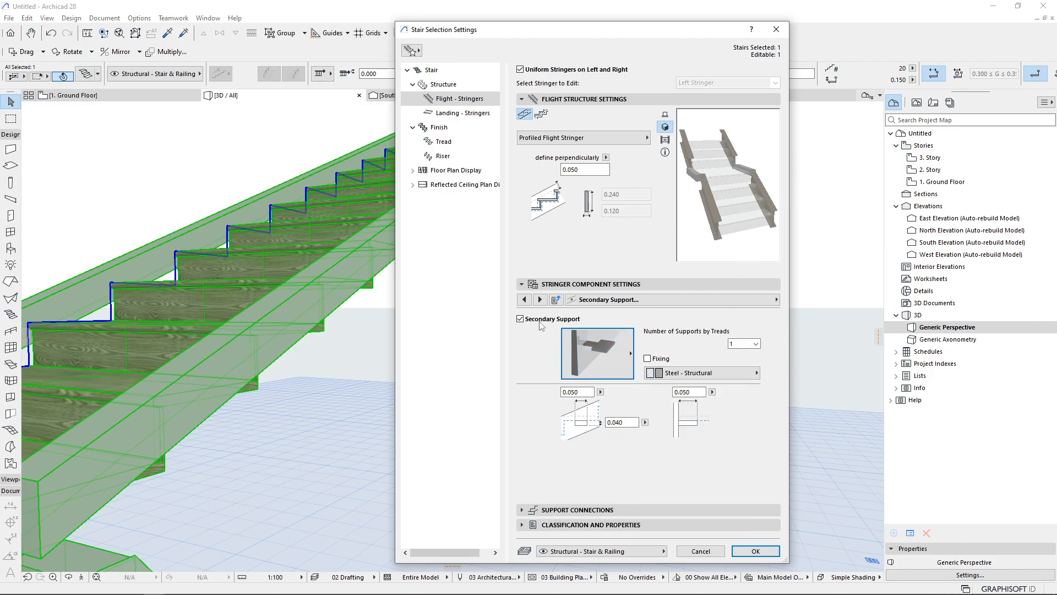
# Turn off Secondary Support for the flight stringers and page through the other stringer component settings pages
pyautogui.click(536, 319)
pyautogui.click(539, 301)
pyautogui.click(540, 300)
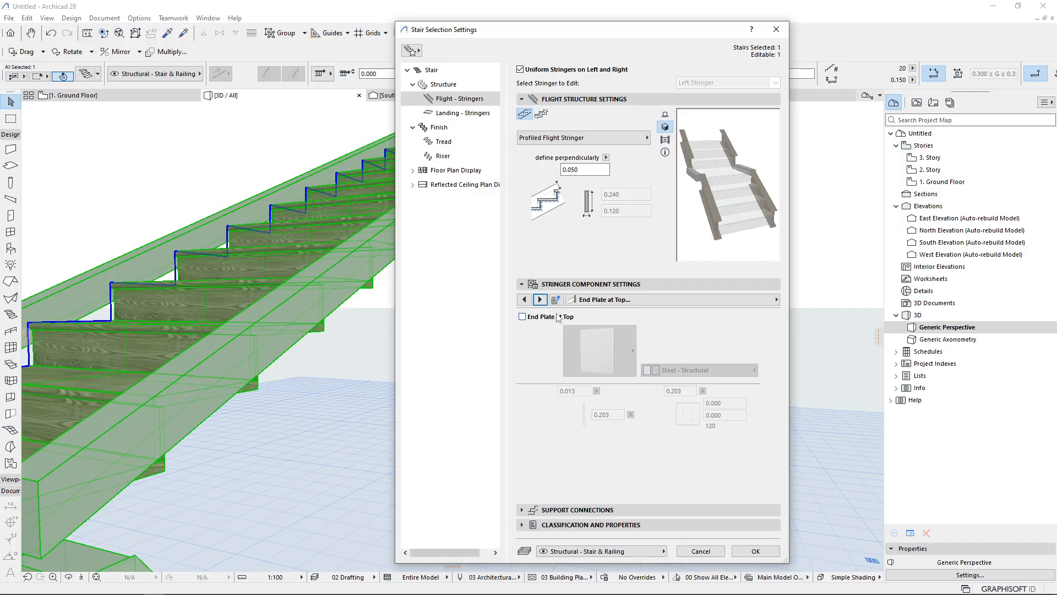
pyautogui.click(540, 300)
pyautogui.click(539, 300)
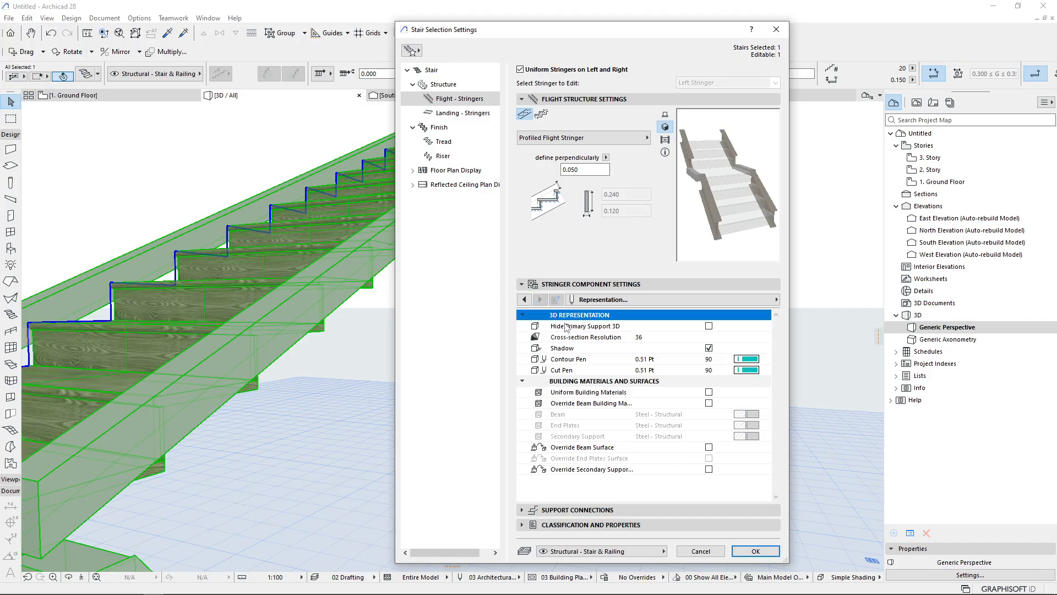
pyautogui.click(525, 300)
pyautogui.click(524, 300)
pyautogui.click(524, 300)
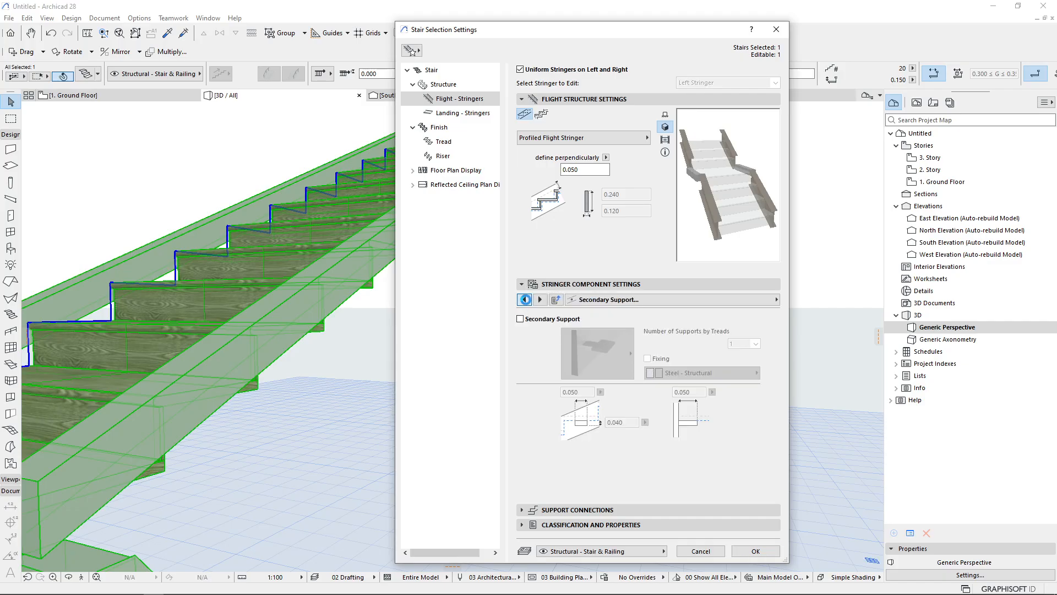
pyautogui.click(525, 300)
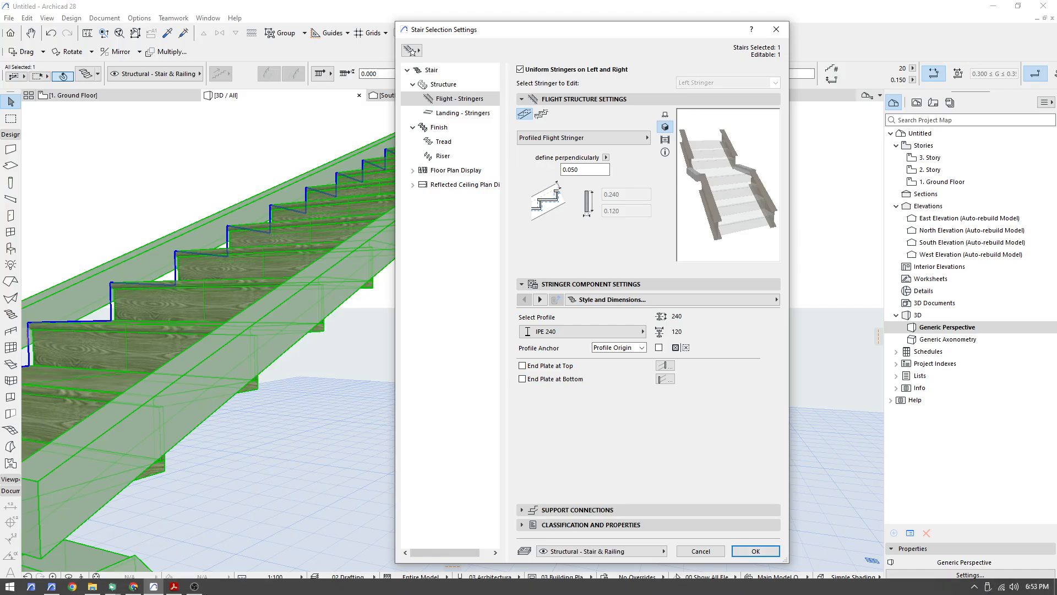
# Switch to kMeet, admit the participant waiting to join the meeting, and restart screen sharing
pyautogui.moveTo(134, 586)
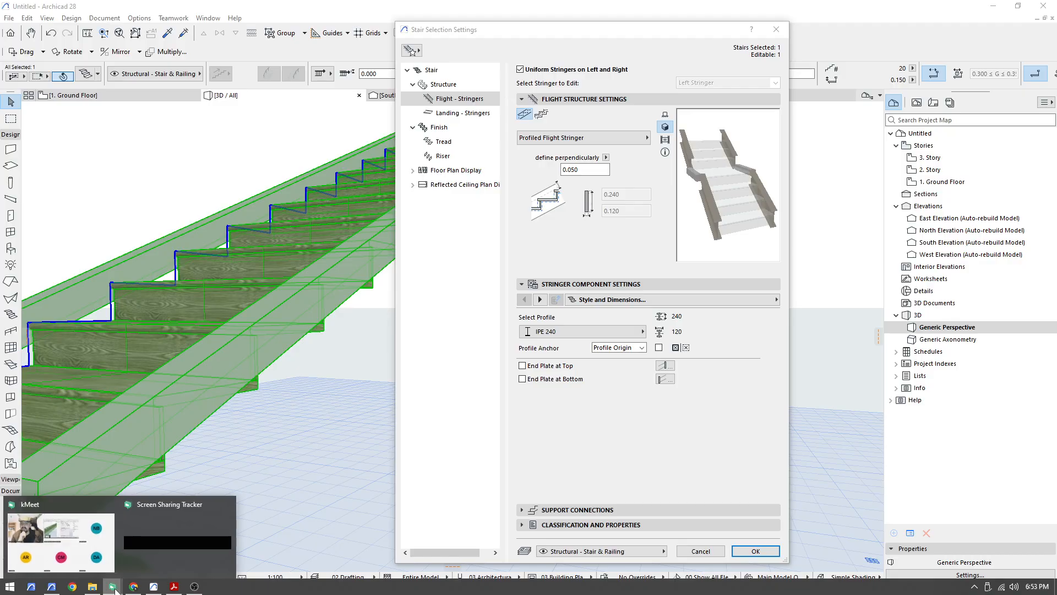
pyautogui.click(90, 551)
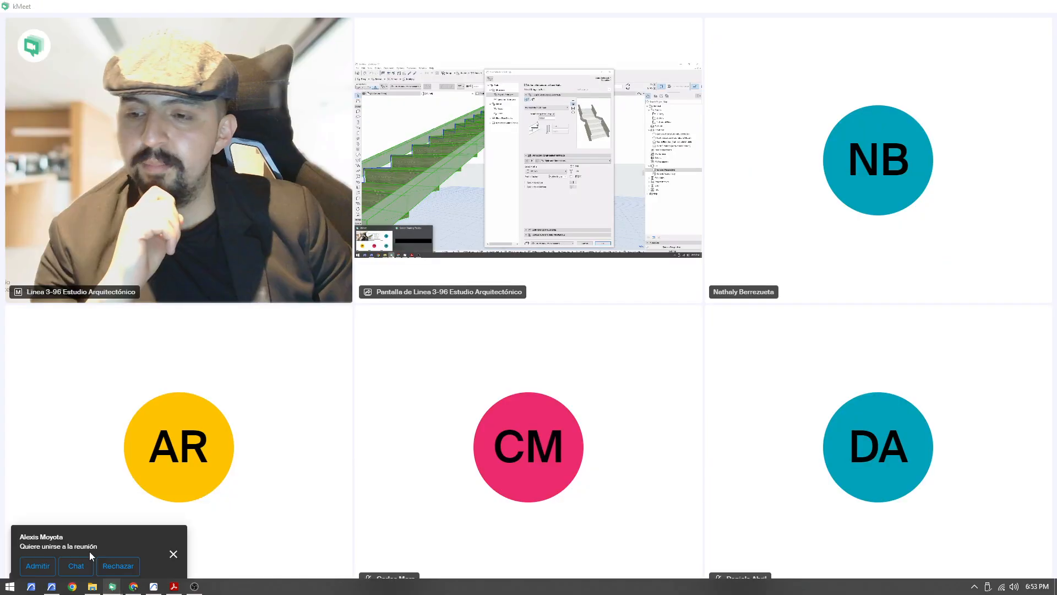
pyautogui.click(37, 566)
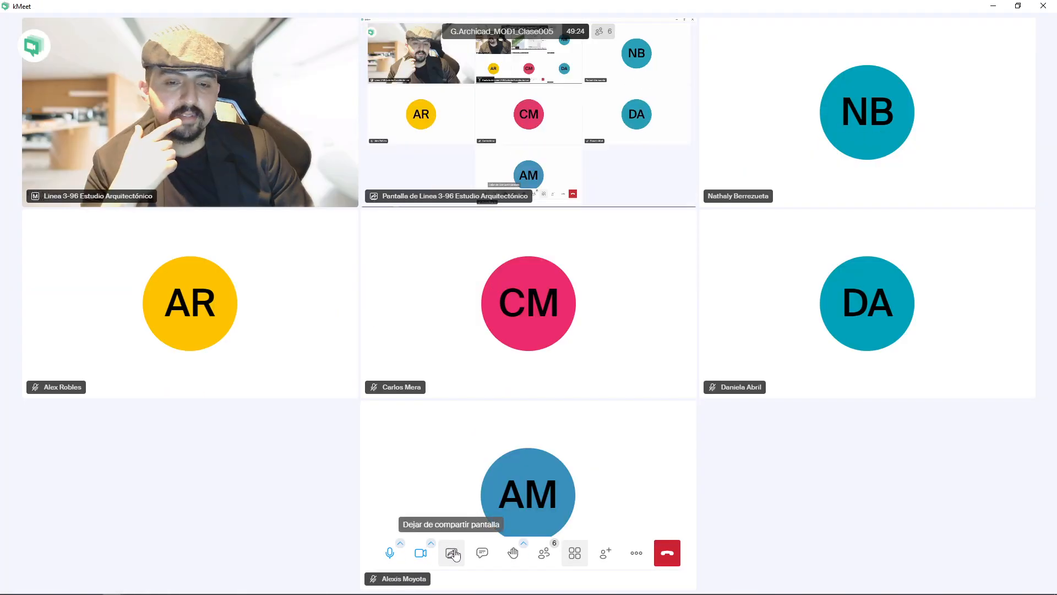
pyautogui.click(452, 552)
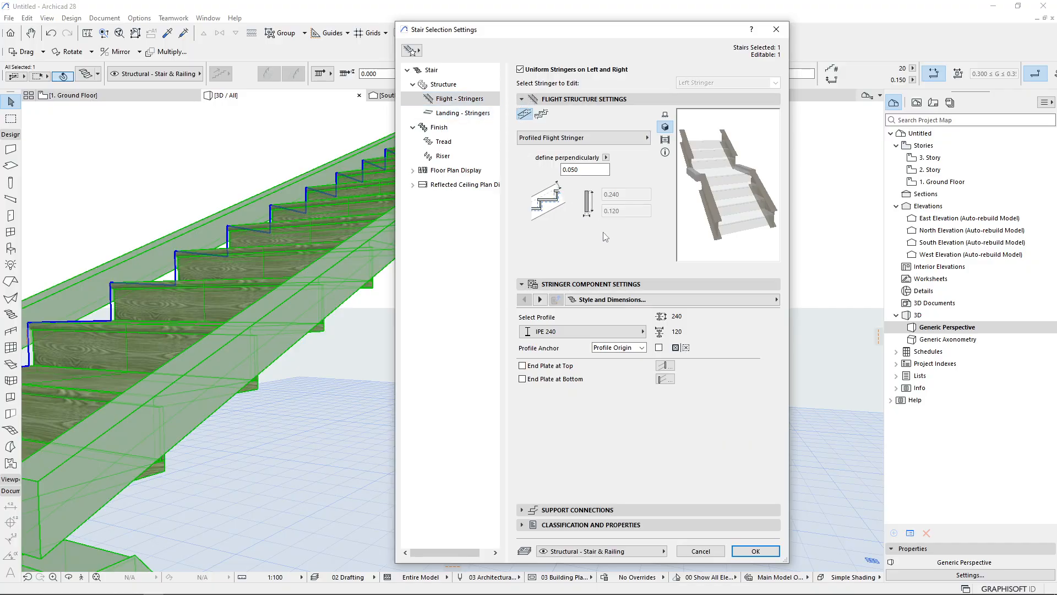
# Return to the stair's Structure settings and switch both flight and landing structures to Beam
pyautogui.click(446, 84)
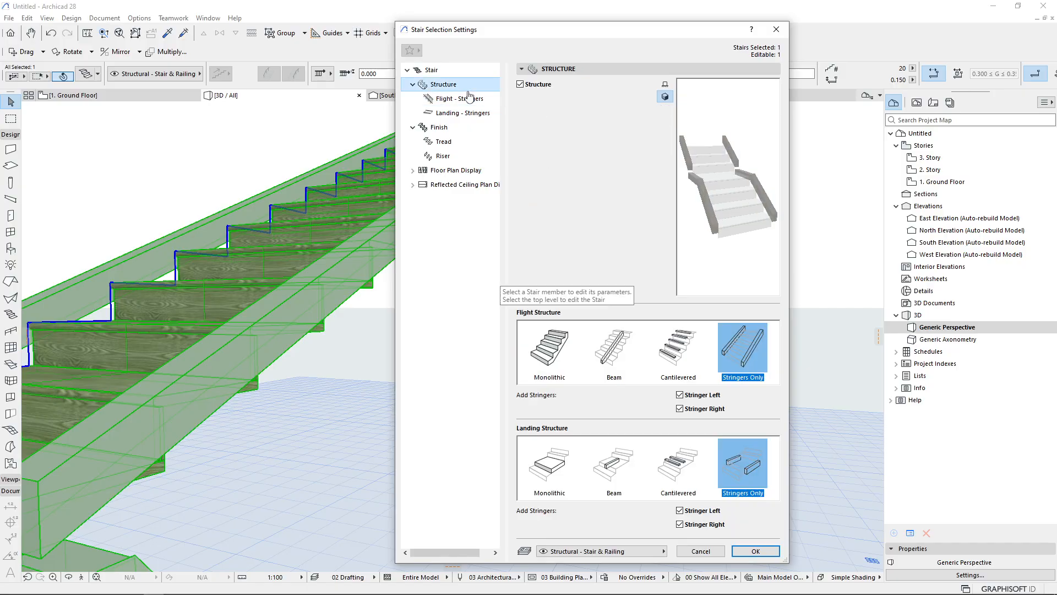
pyautogui.click(617, 339)
pyautogui.click(614, 463)
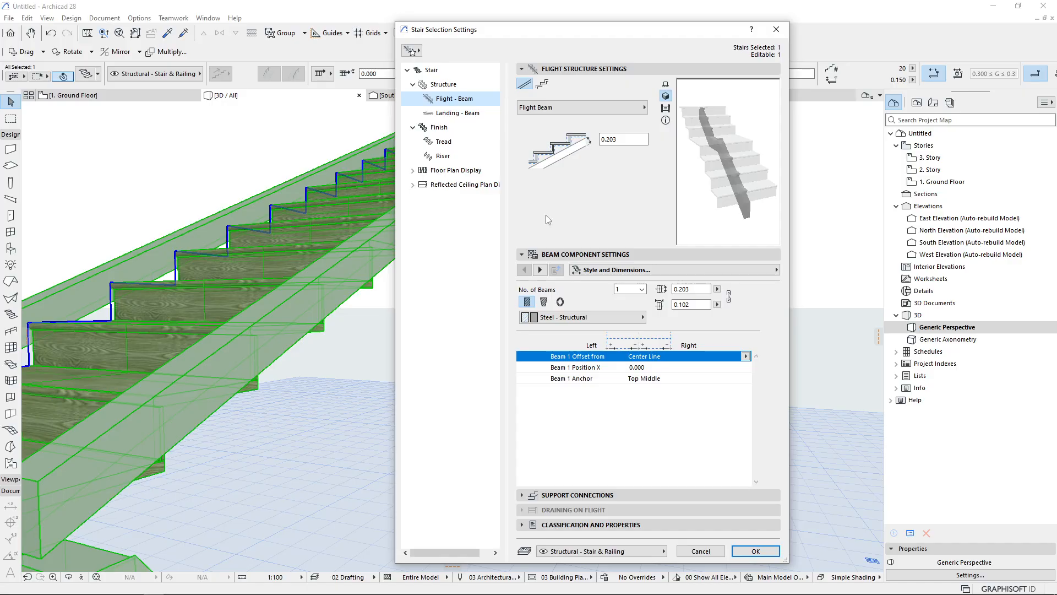
# Switch to the kMeet window to view a student's shared Archicad screen
pyautogui.moveTo(194, 591)
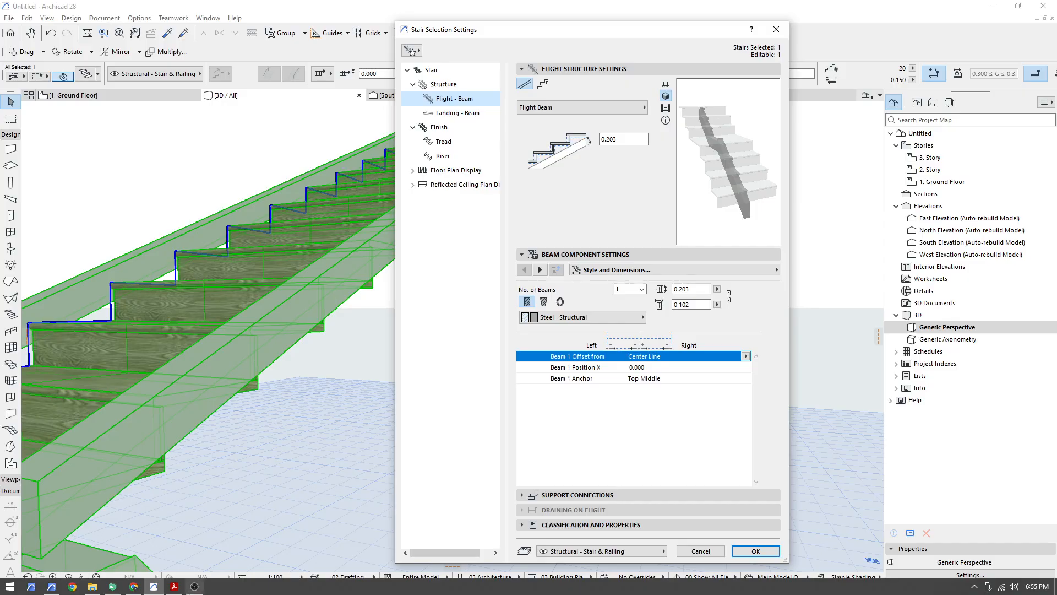
pyautogui.moveTo(133, 586)
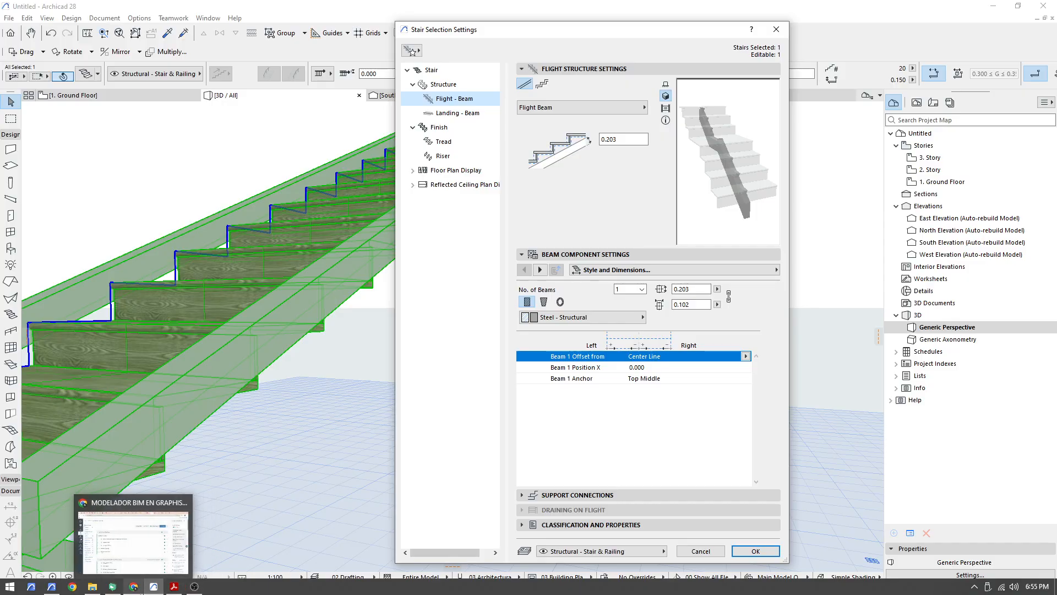
pyautogui.click(133, 588)
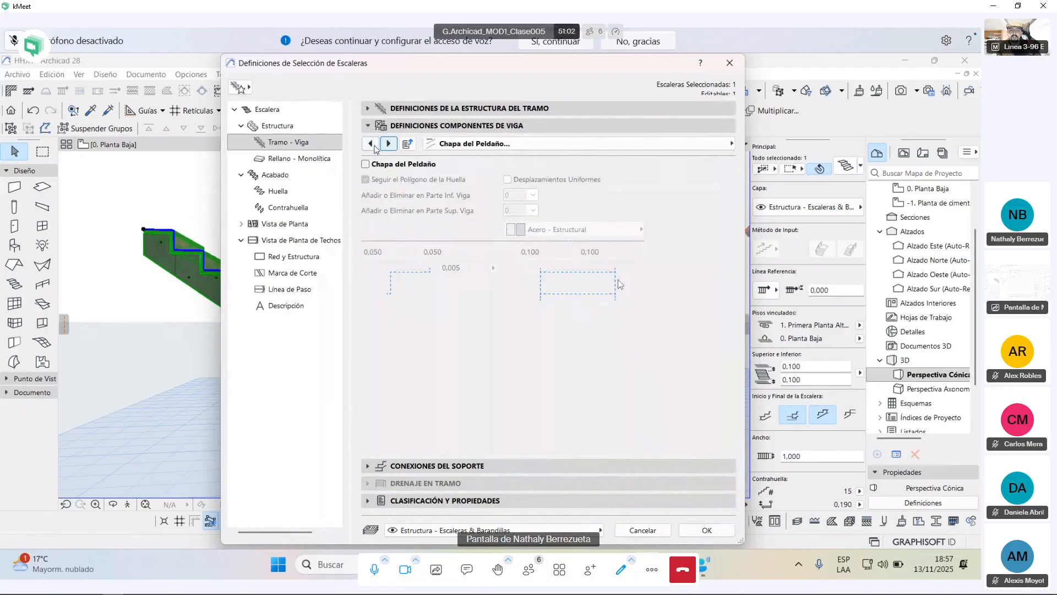
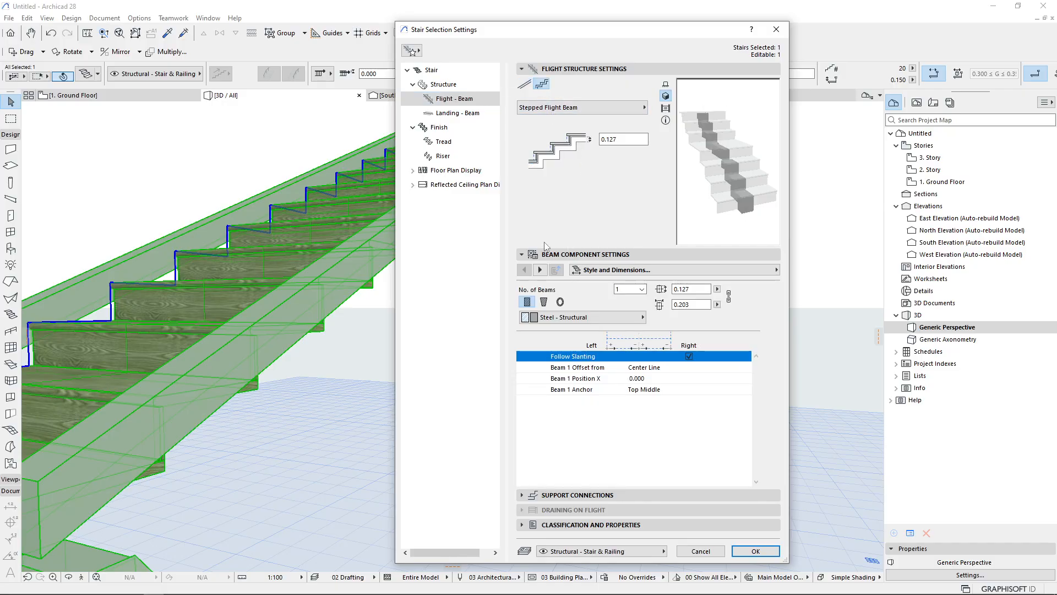
# Open the stair's Structure settings and switch both flight and landing structures to Stringers Only
pyautogui.click(449, 86)
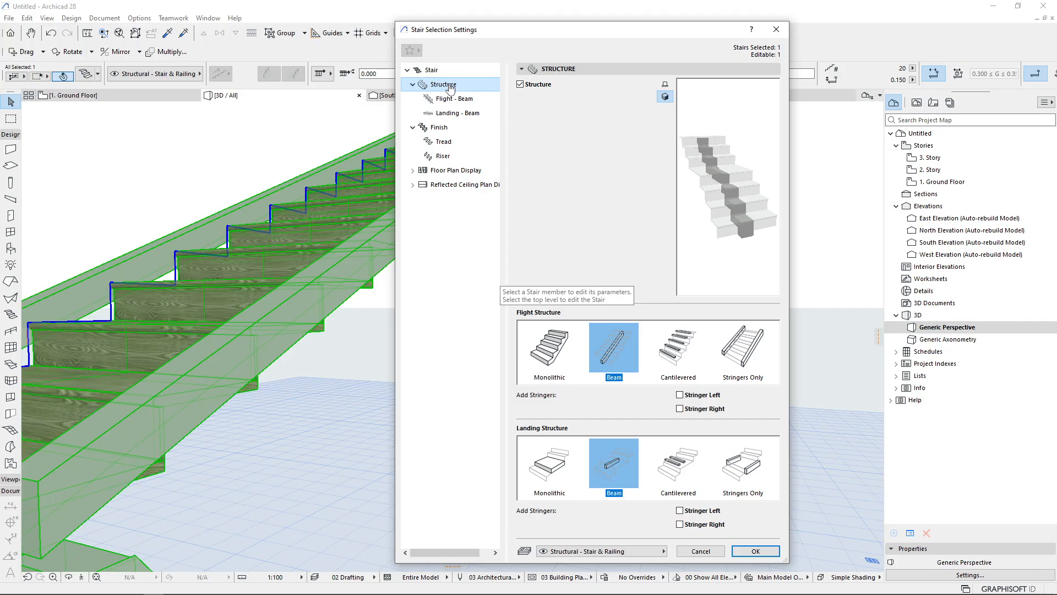
pyautogui.click(743, 350)
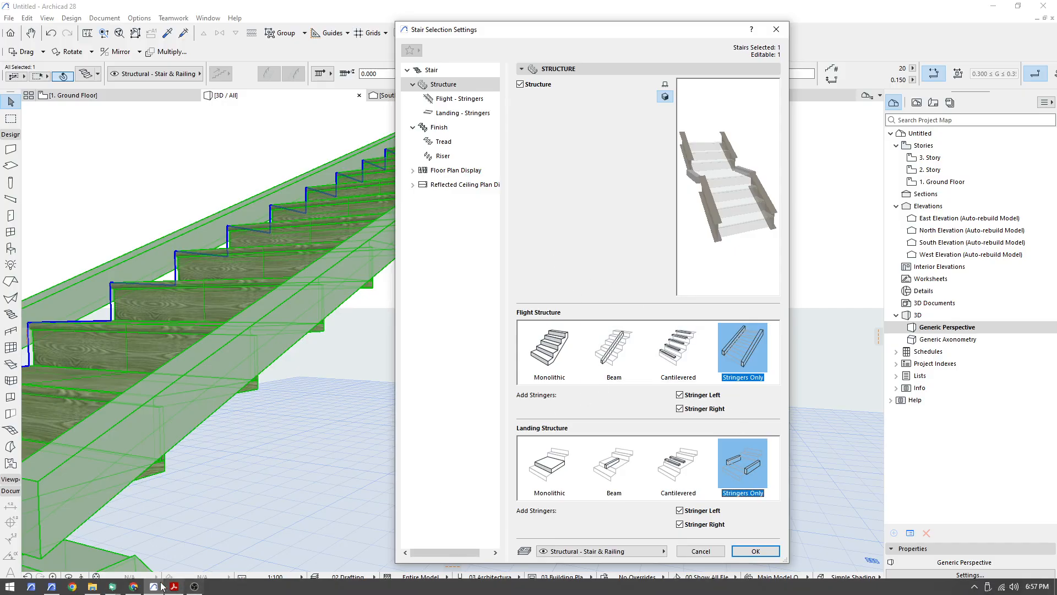
# Switch to kMeet and turn the camera and microphone off and back on
pyautogui.click(113, 586)
pyautogui.click(60, 537)
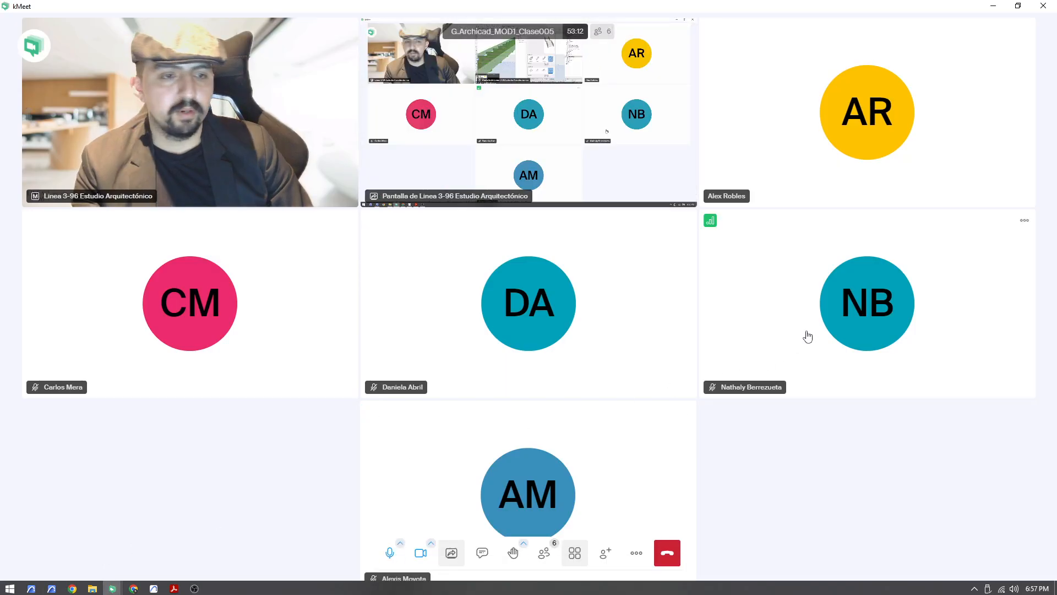
pyautogui.click(421, 552)
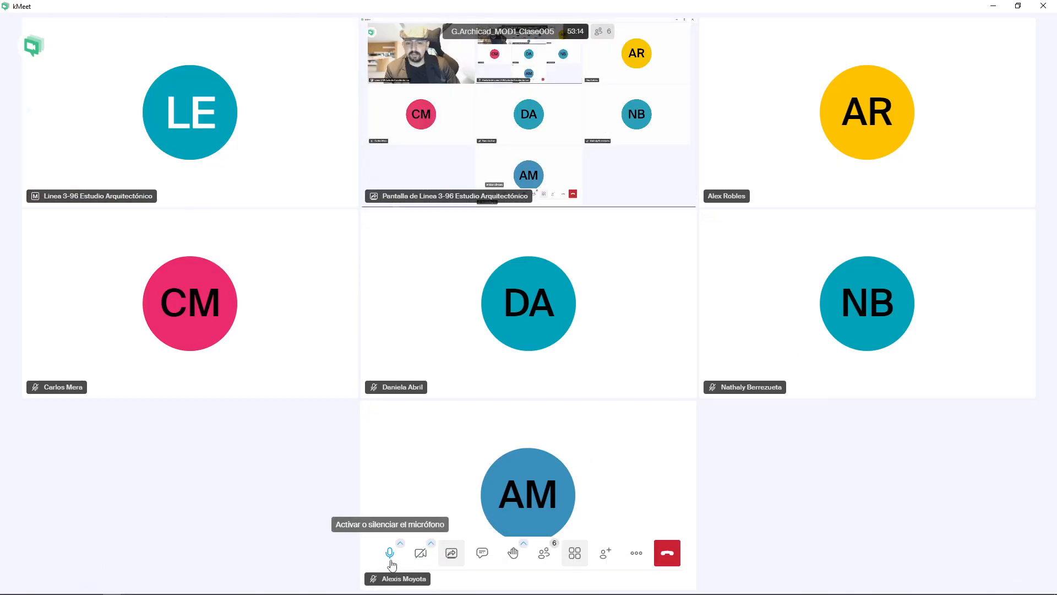
pyautogui.click(390, 552)
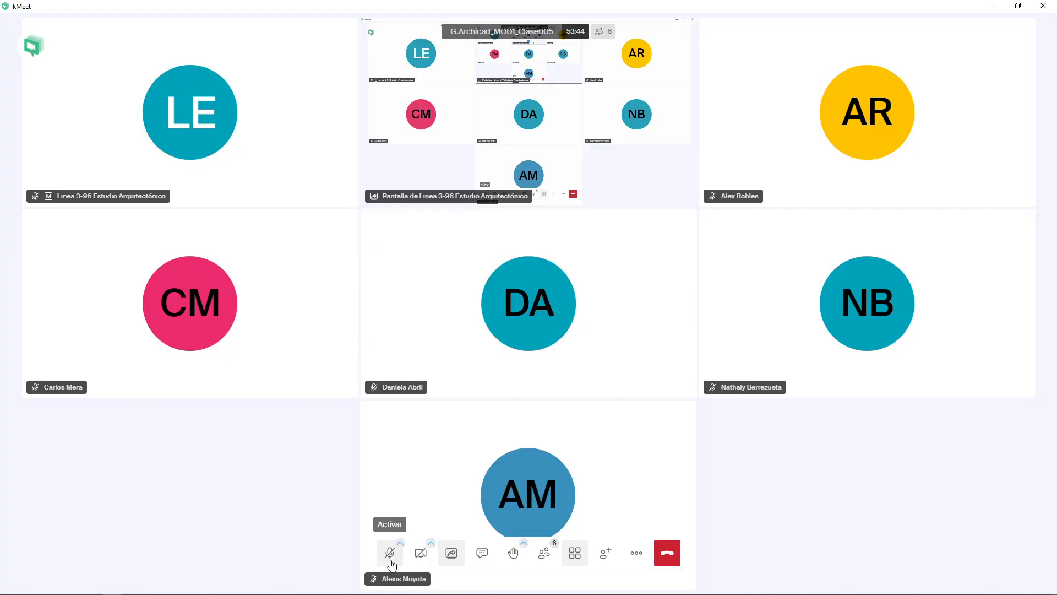
pyautogui.click(391, 562)
pyautogui.click(413, 554)
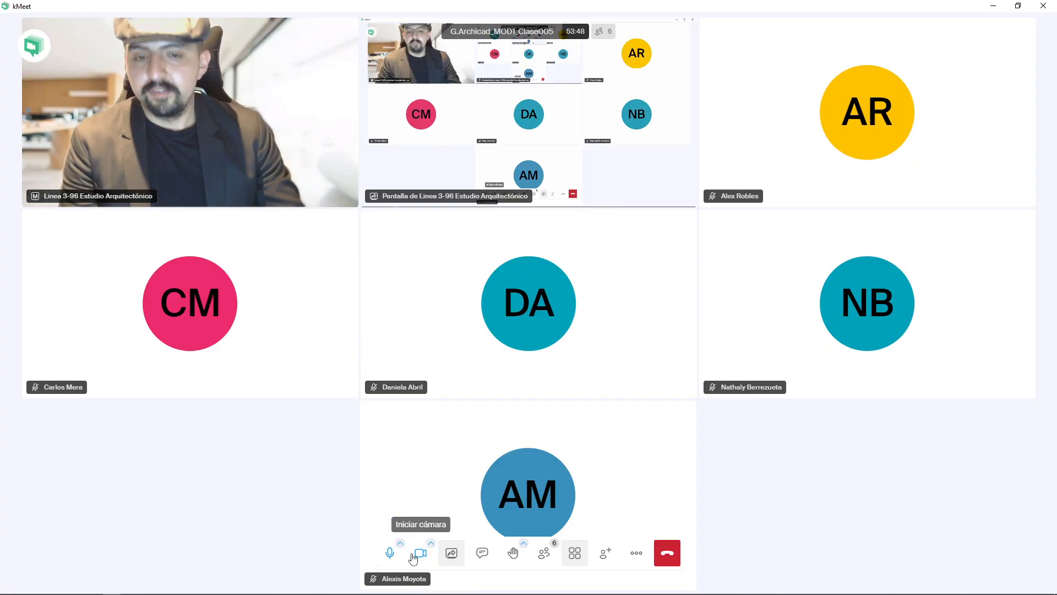
# Return to Archicad and review the flight stringer type and stringer component settings
pyautogui.click(153, 586)
pyautogui.click(460, 100)
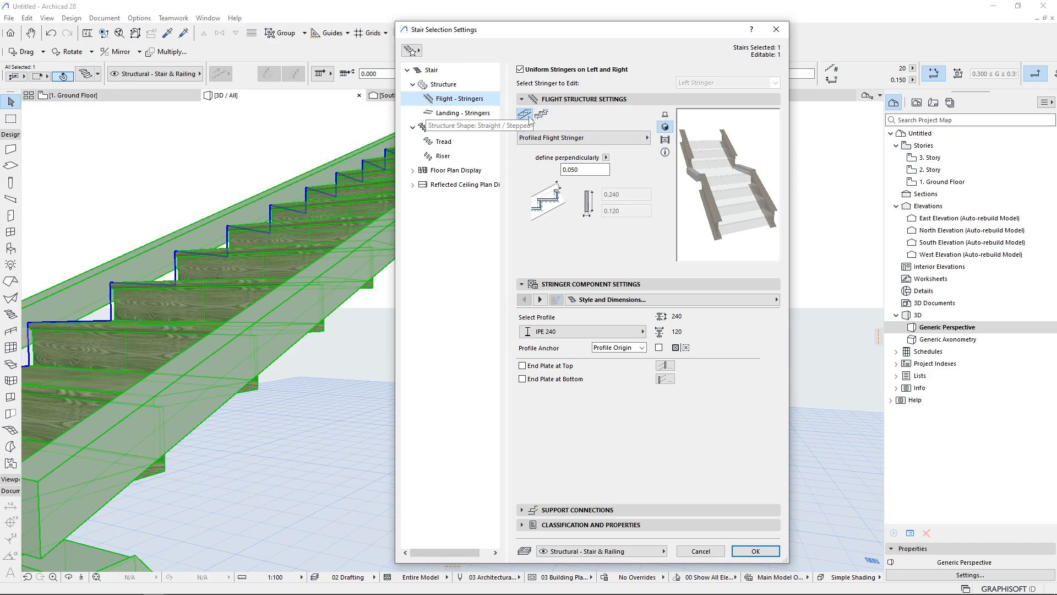
pyautogui.click(583, 138)
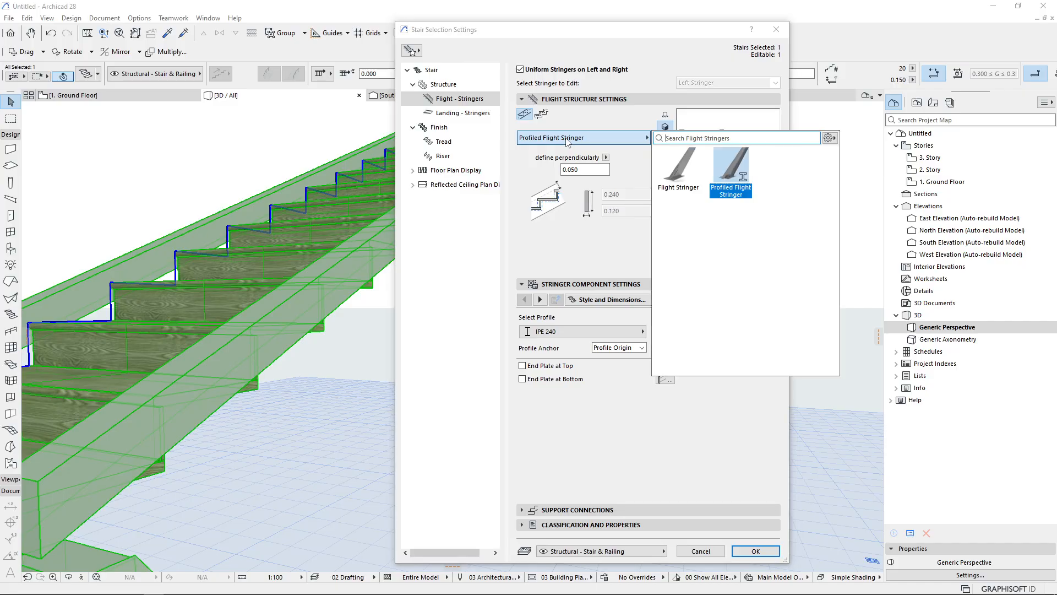
pyautogui.click(610, 255)
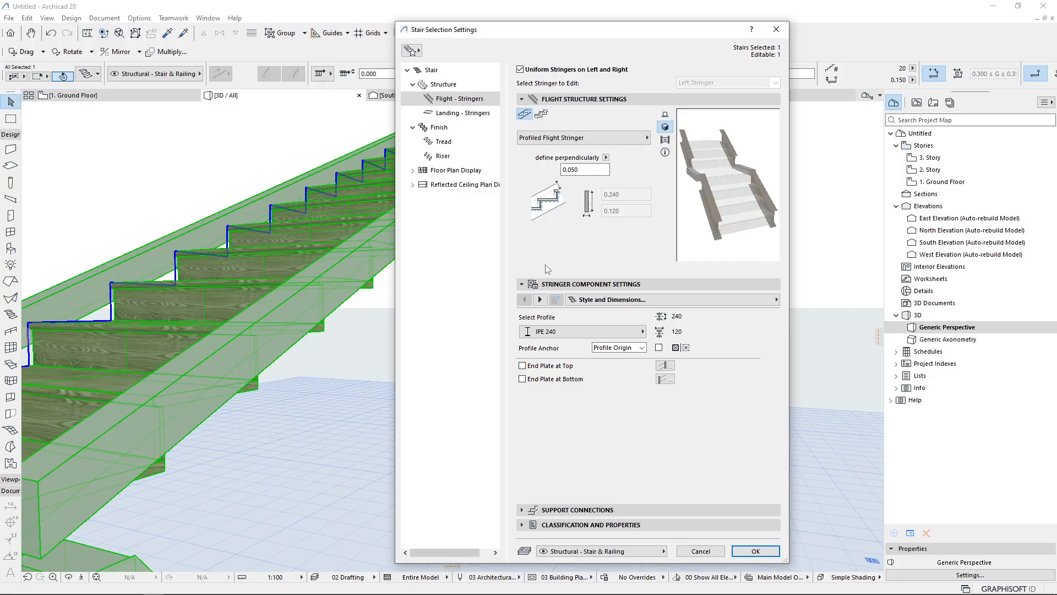
pyautogui.click(532, 285)
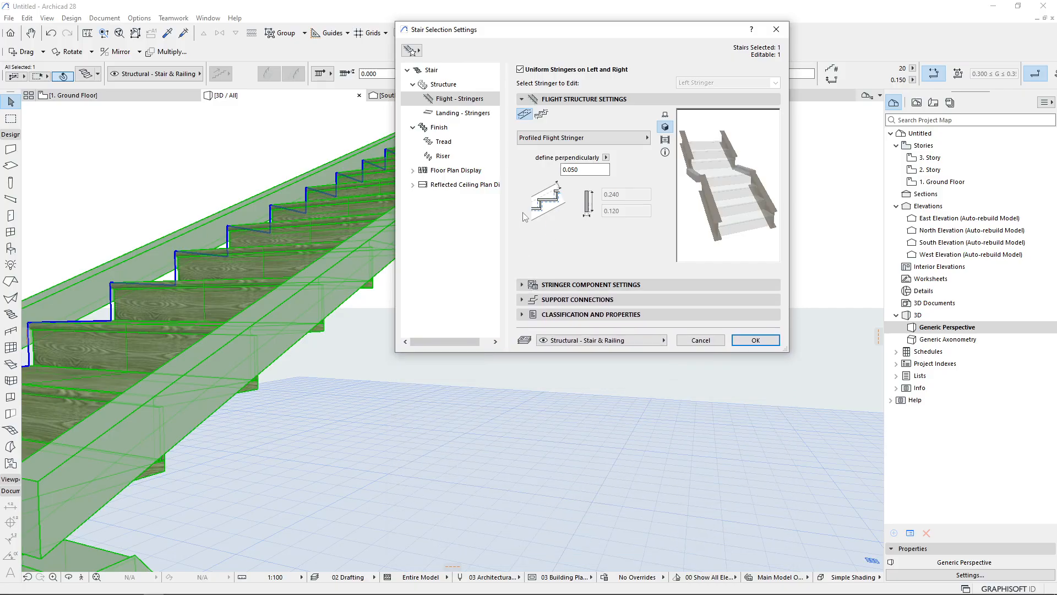
pyautogui.moveTo(621, 28); pyautogui.dragTo(517, 25)
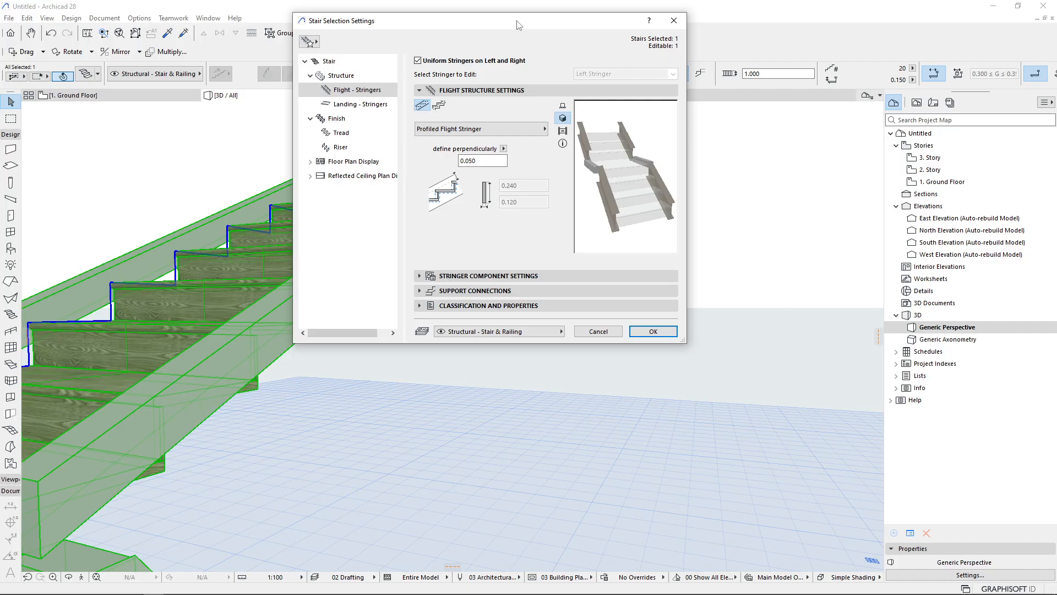
pyautogui.click(472, 274)
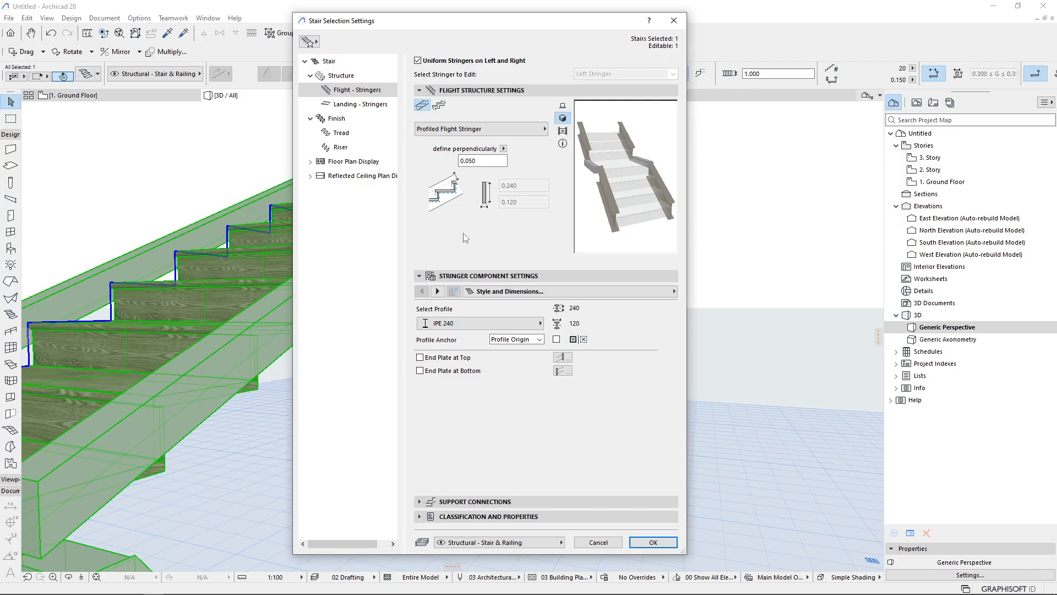
# Open the Finish settings and try the Tread, Riser and Tread and Riser finish options
pyautogui.click(342, 123)
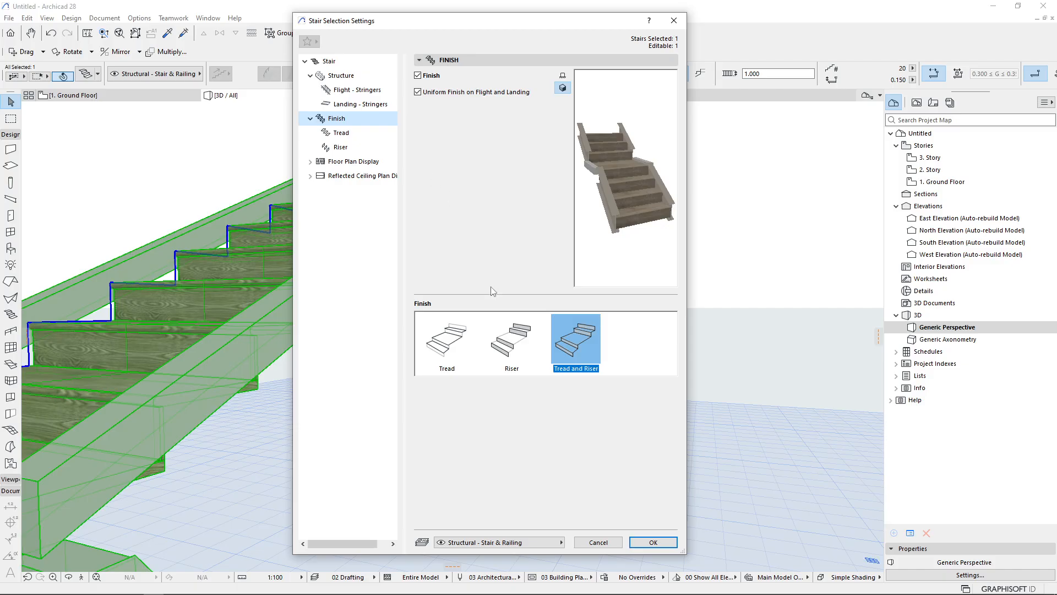
pyautogui.click(467, 357)
pyautogui.click(514, 339)
pyautogui.click(553, 340)
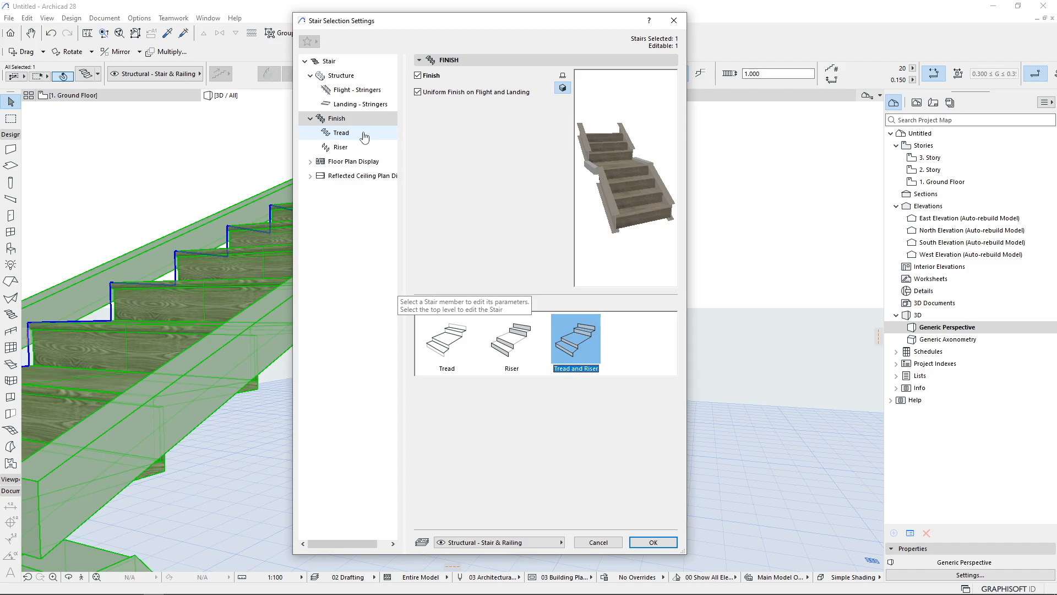
# Open the Tread settings and try the Accessory Only, Built-In, Profiled and plain Tread types, ending on Tread
pyautogui.click(350, 134)
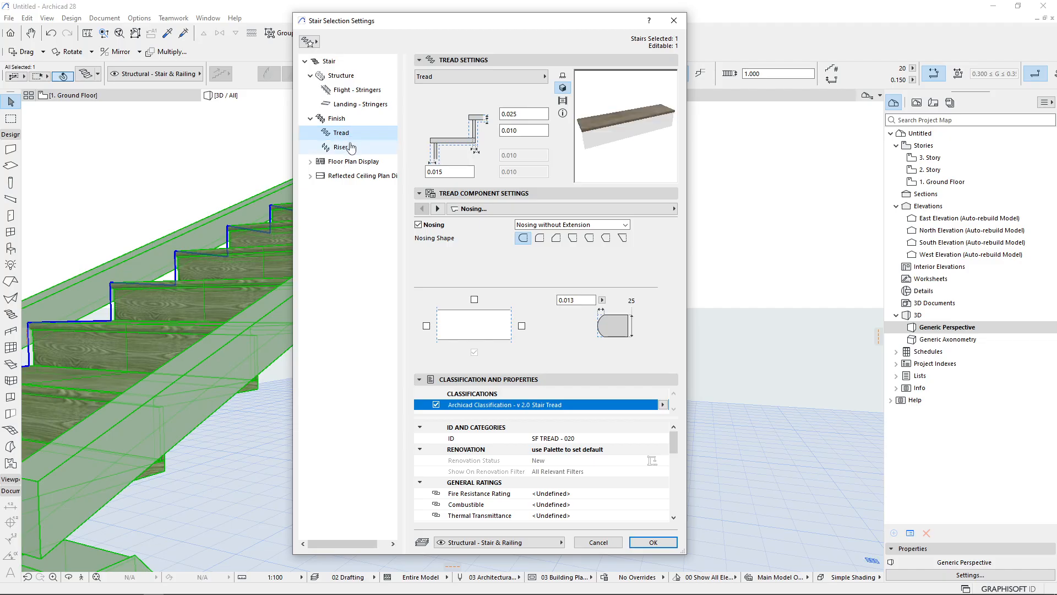
pyautogui.click(497, 77)
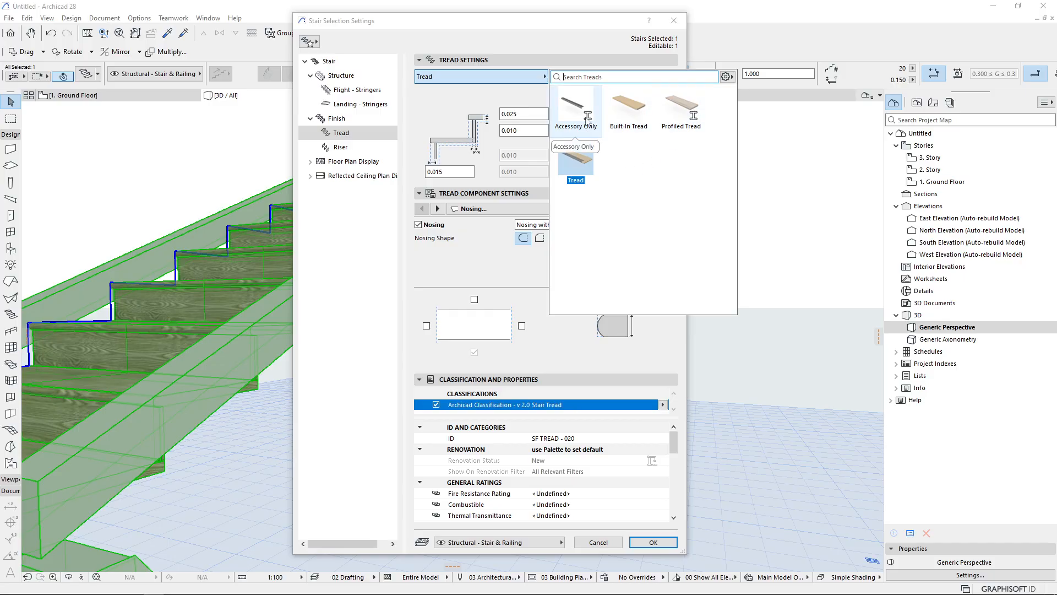
pyautogui.click(587, 122)
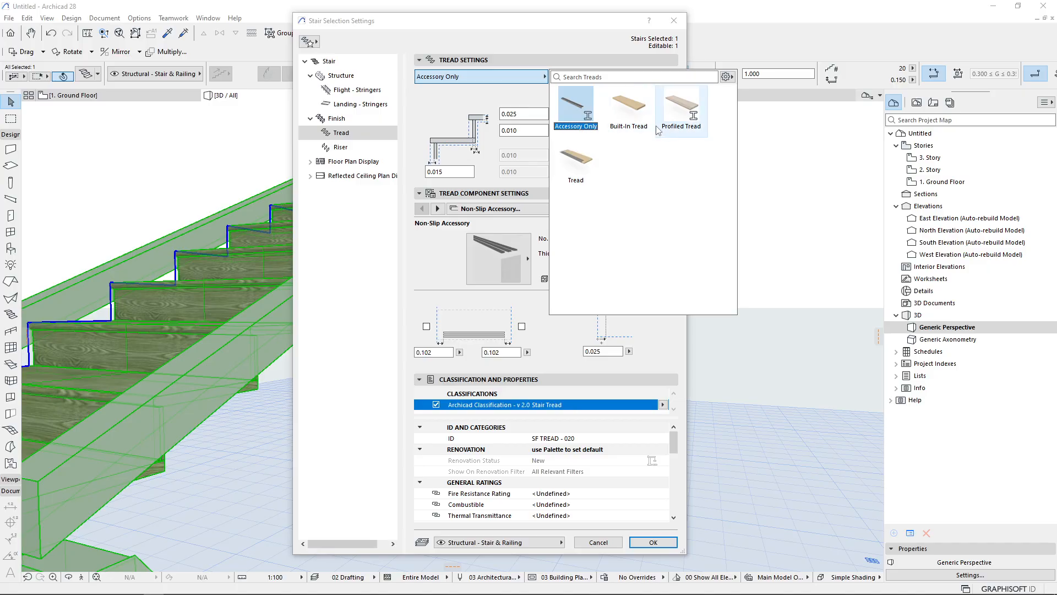
pyautogui.click(634, 112)
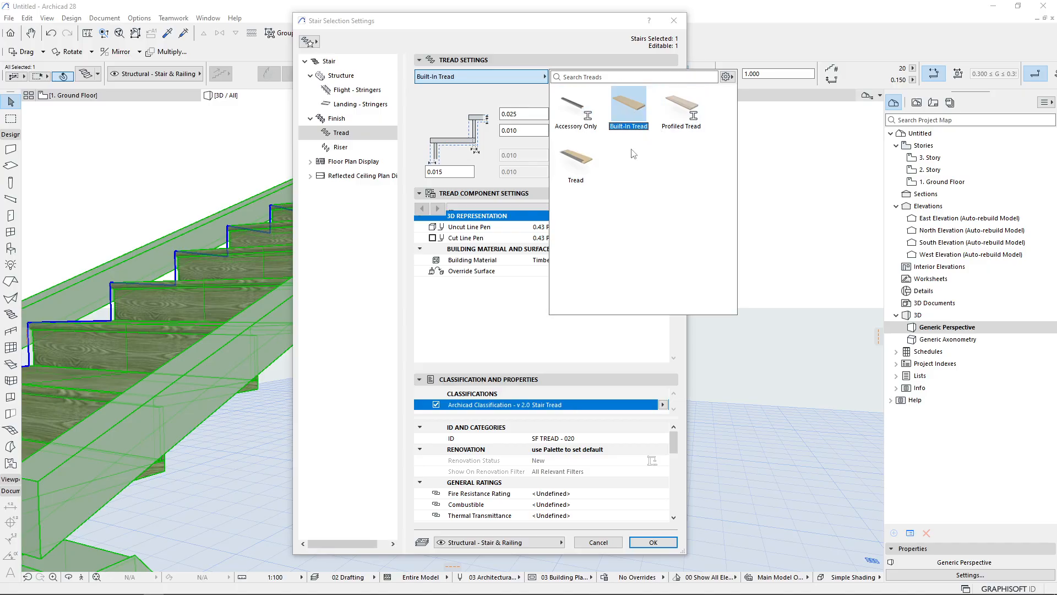
pyautogui.click(677, 112)
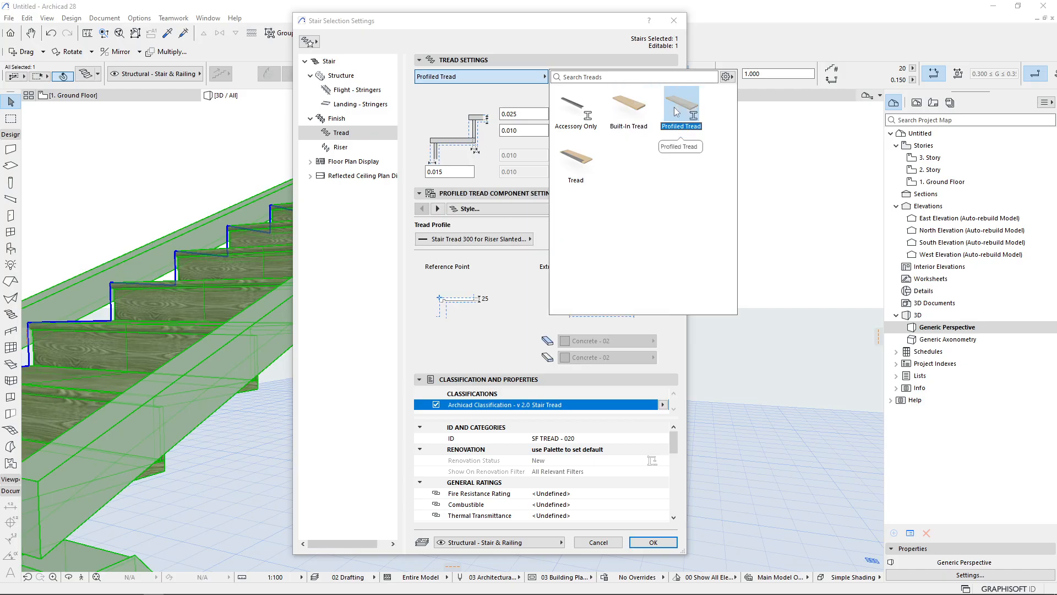
pyautogui.click(581, 161)
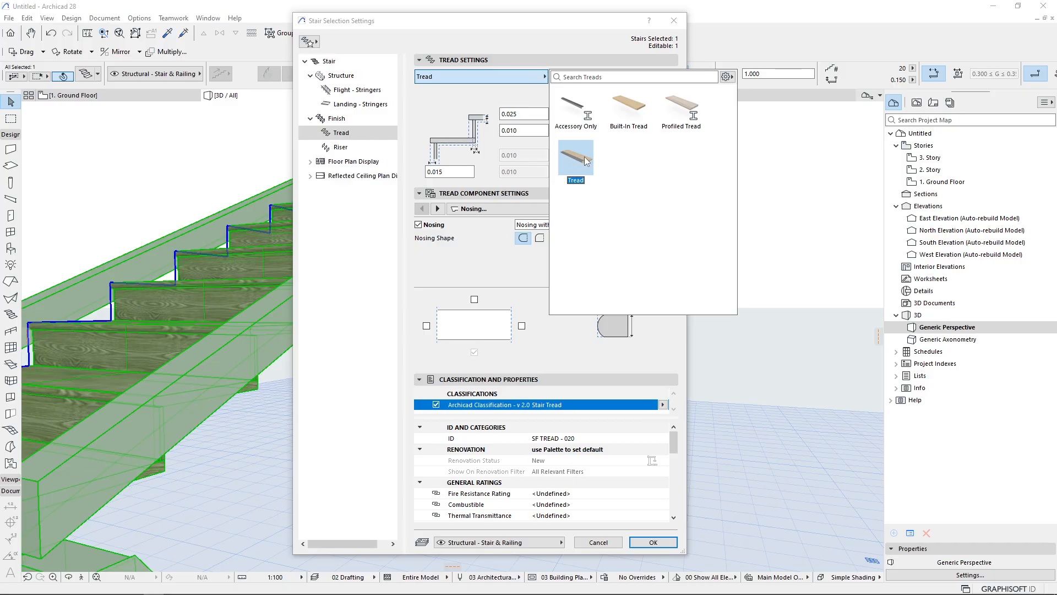
pyautogui.click(578, 159)
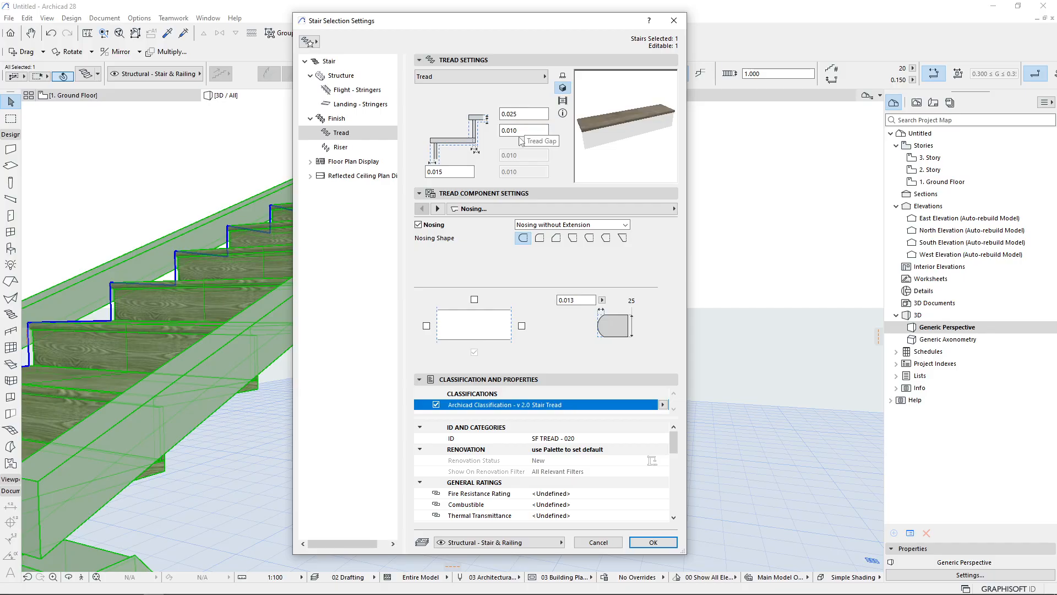
# Set both flight and landing structures to Monolithic and apply the stair settings
pyautogui.moveTo(525, 131); pyautogui.dragTo(502, 116)
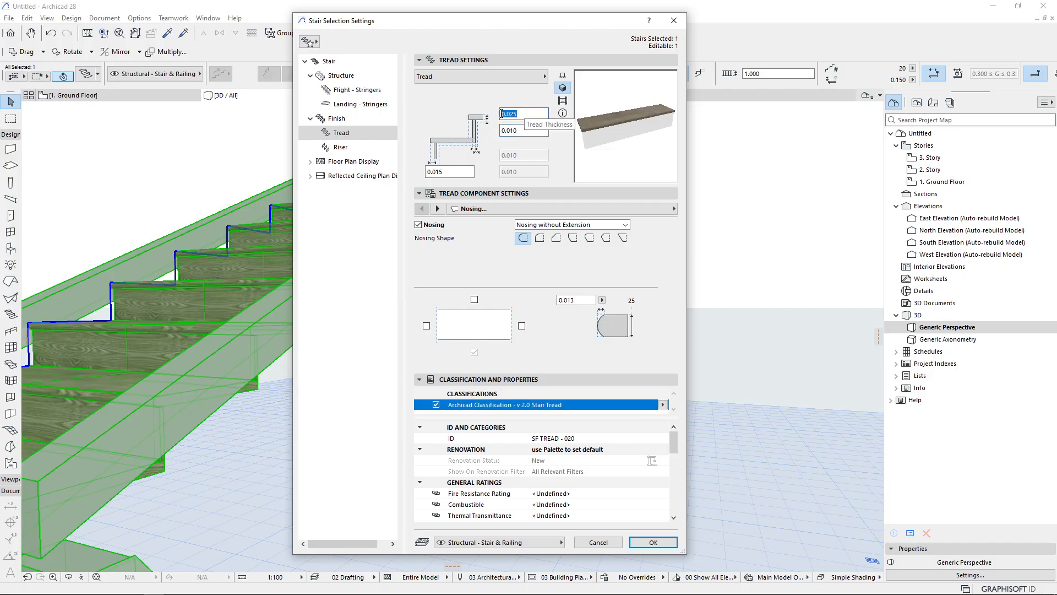
pyautogui.click(359, 90)
pyautogui.click(341, 75)
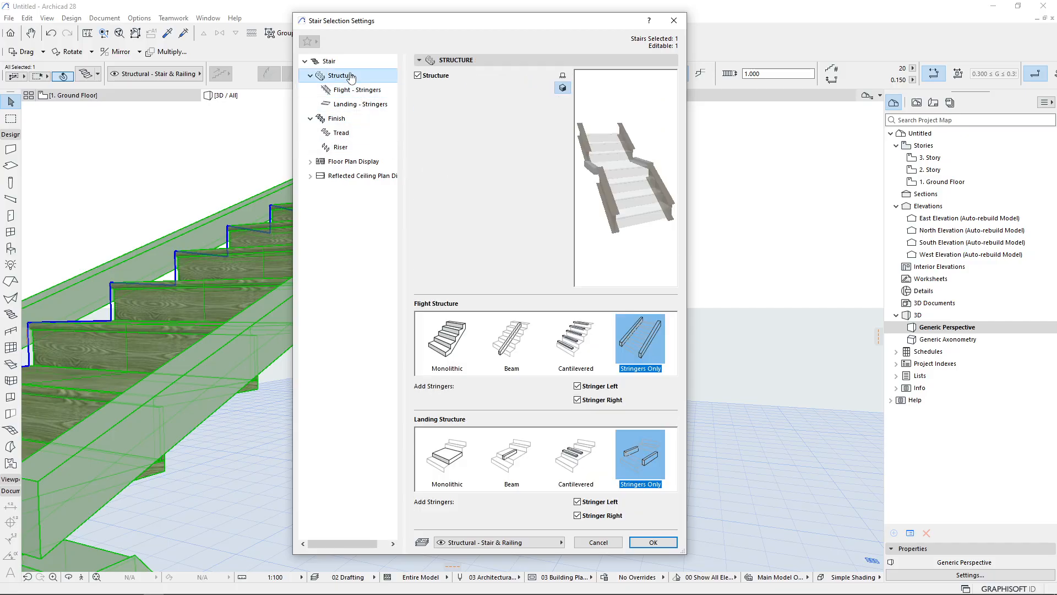
pyautogui.click(457, 334)
pyautogui.click(438, 459)
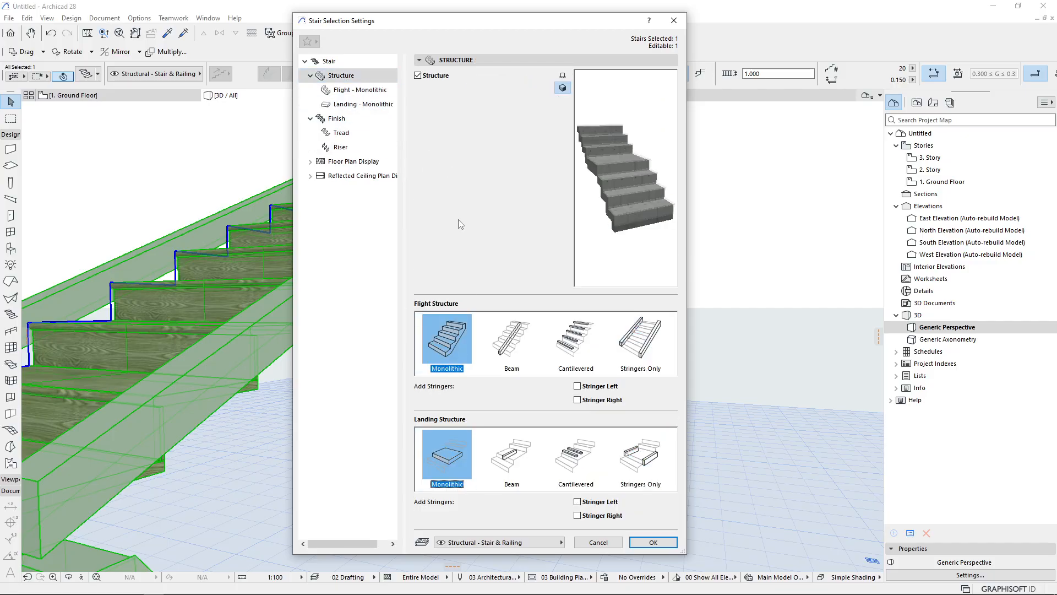
pyautogui.click(653, 542)
# Reopen the selected stair's Tread settings and set the tread gap to 0
pyautogui.scroll(-3, 469, 355)
pyautogui.keyDown('shift'); pyautogui.moveTo(469, 356); pyautogui.dragTo(388, 338, button='middle'); pyautogui.keyUp('shift')
pyautogui.scroll(5, 456, 272)
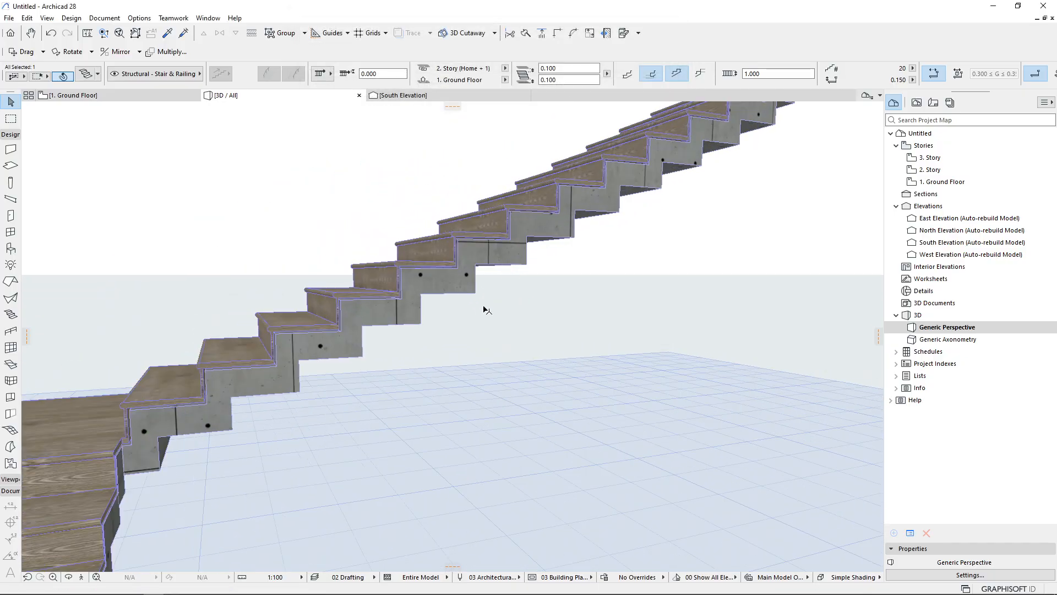
pyautogui.scroll(5, 434, 277)
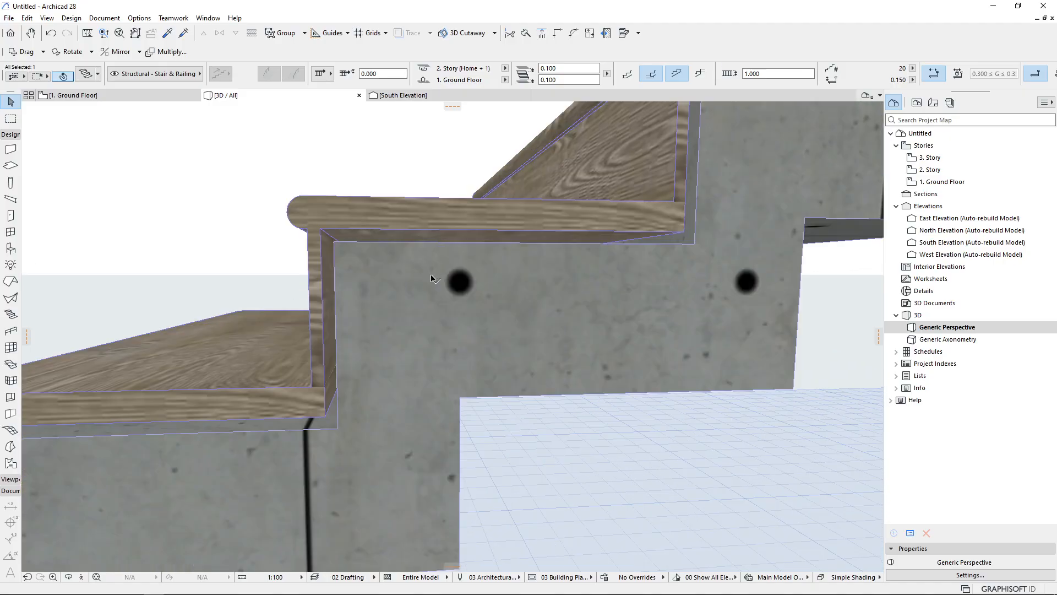
pyautogui.moveTo(366, 279); pyautogui.dragTo(421, 315, button='middle')
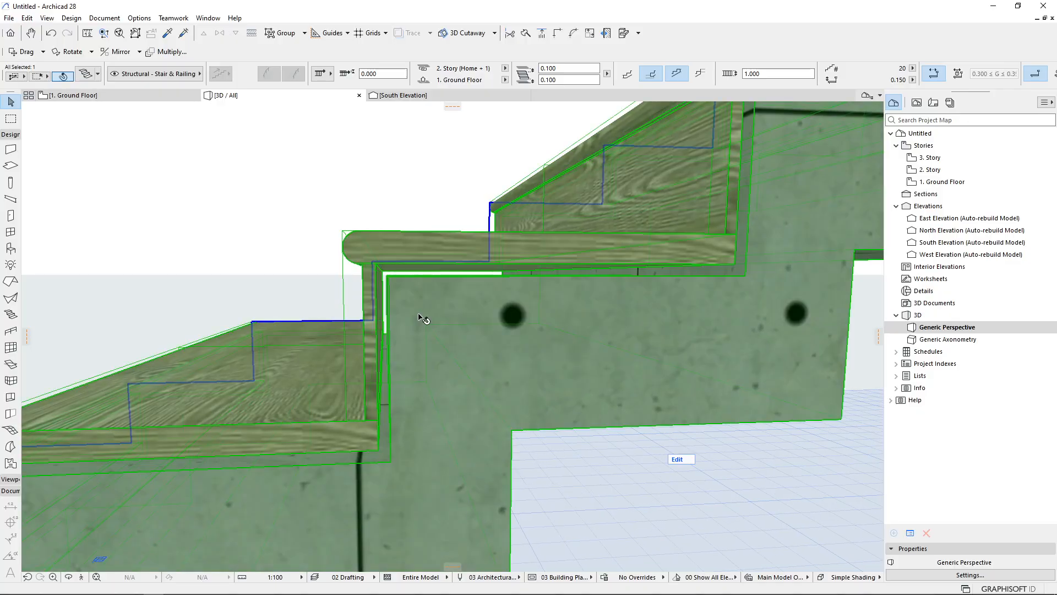
pyautogui.doubleClick(349, 274)
pyautogui.click(356, 135)
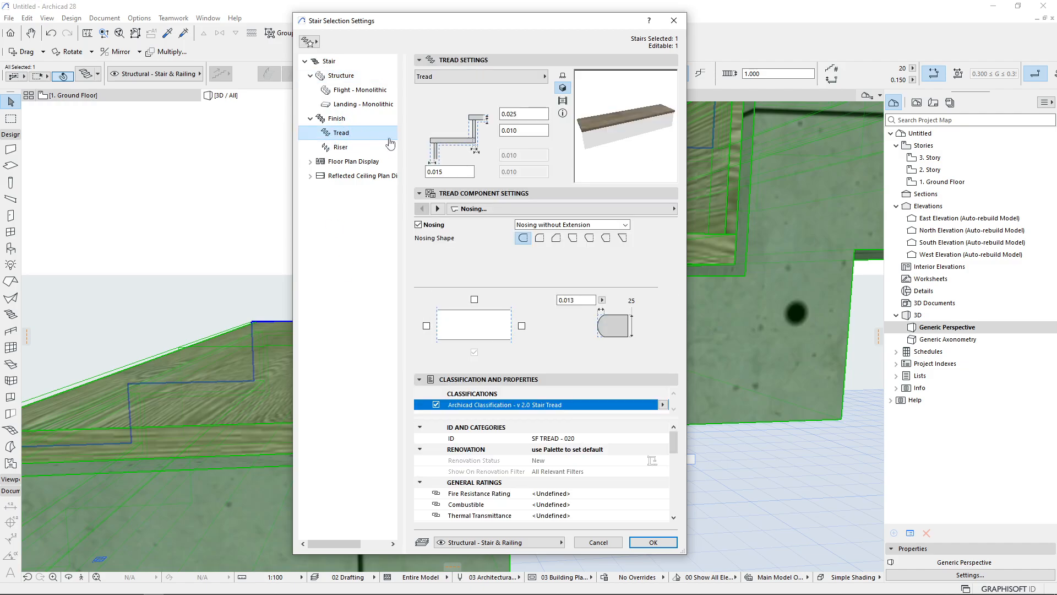
pyautogui.click(523, 131)
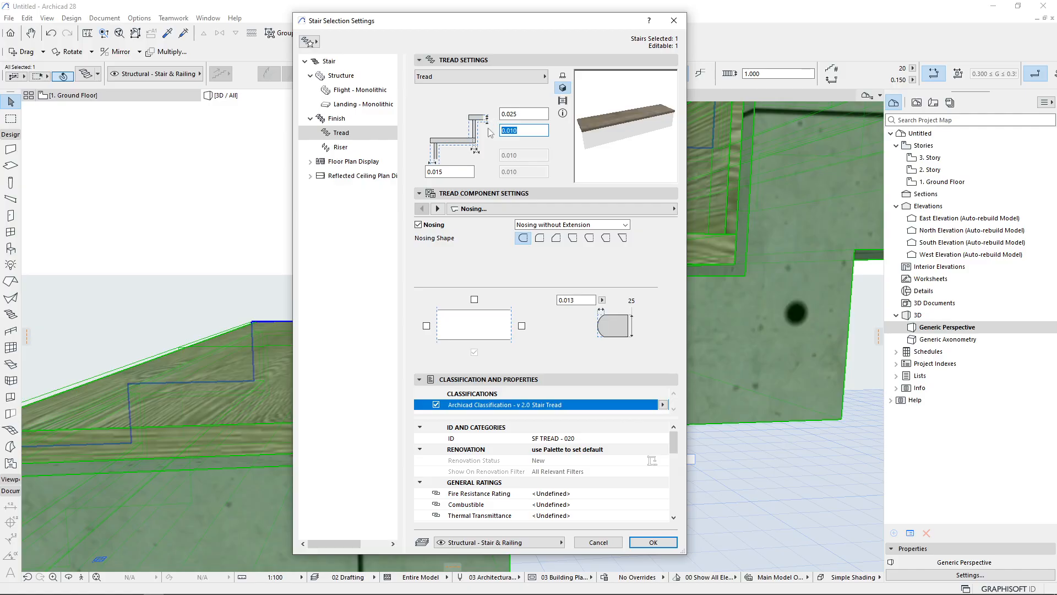
pyautogui.write('0')
pyautogui.click(454, 171)
pyautogui.press('Return')
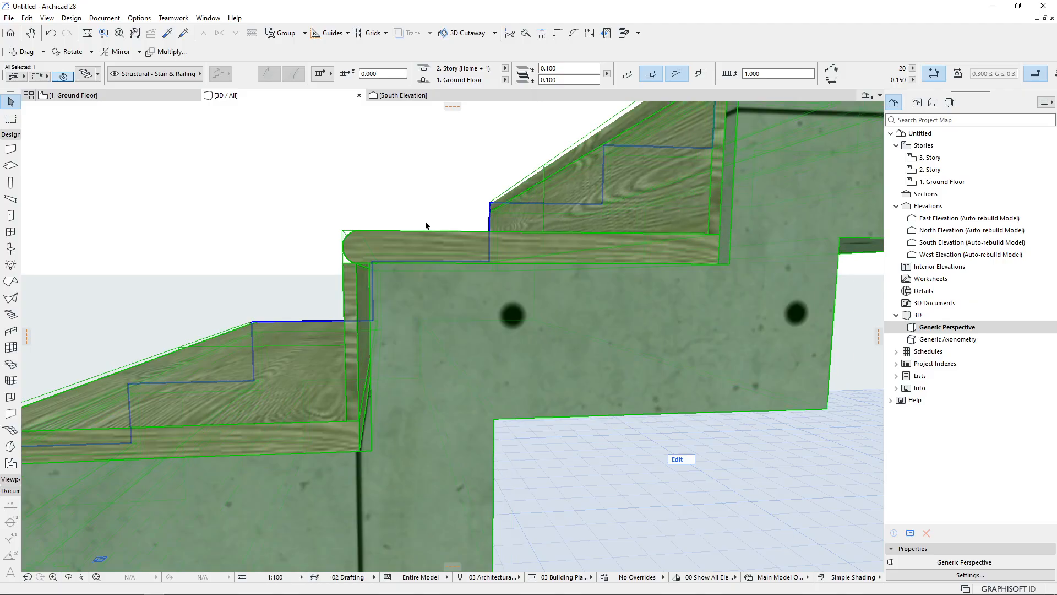
# Reopen the stair settings to review the tread nosing and Riser settings
pyautogui.moveTo(430, 240); pyautogui.dragTo(461, 235, button='middle')
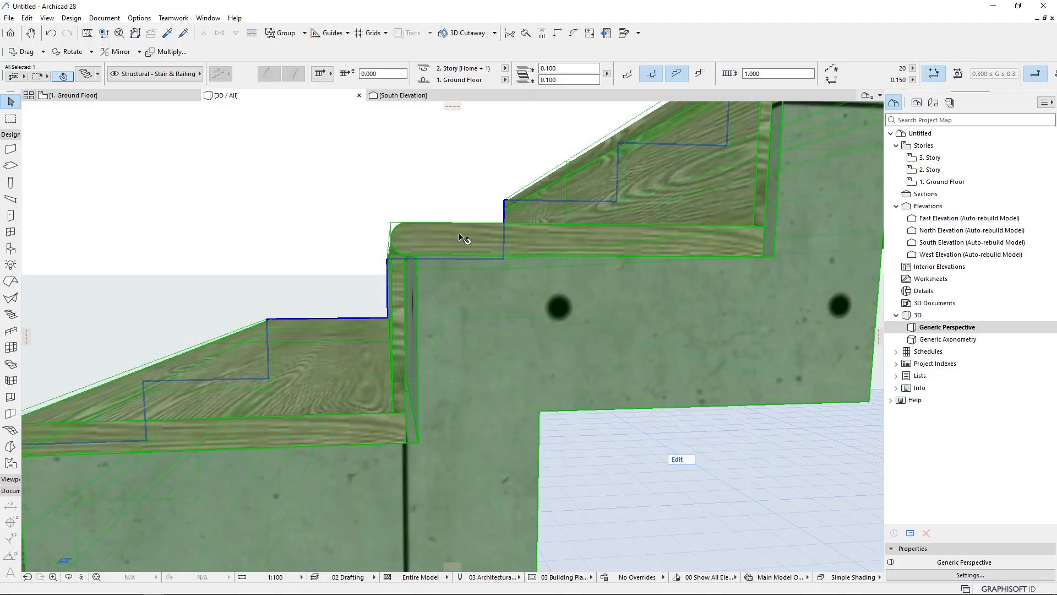
pyautogui.hotkey('ctrl', 't')
pyautogui.moveTo(448, 173); pyautogui.dragTo(435, 174)
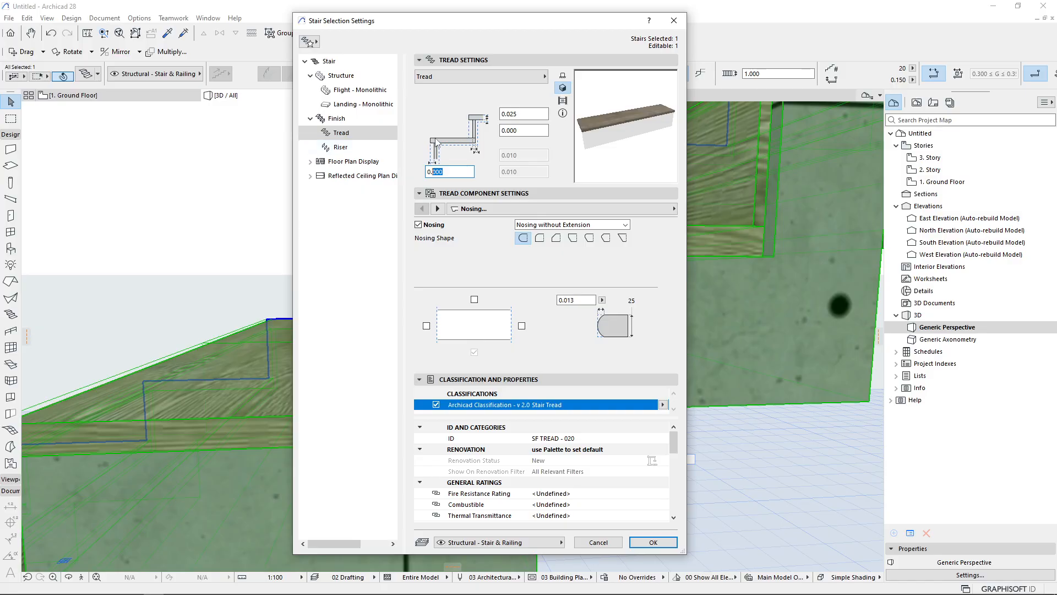
pyautogui.click(340, 147)
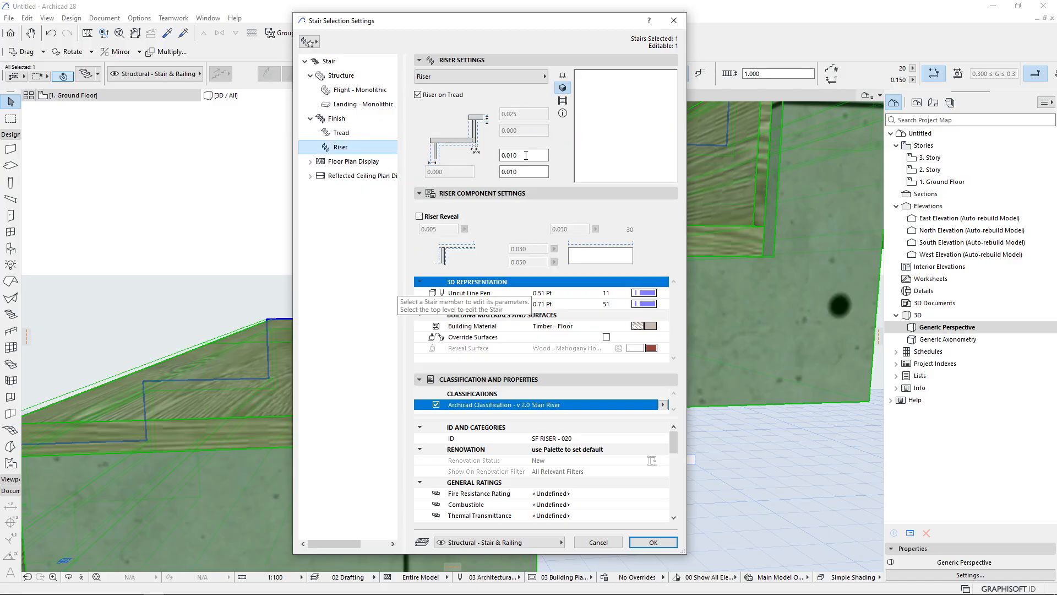
pyautogui.press('Return')
pyautogui.moveTo(462, 297); pyautogui.dragTo(404, 301, button='middle')
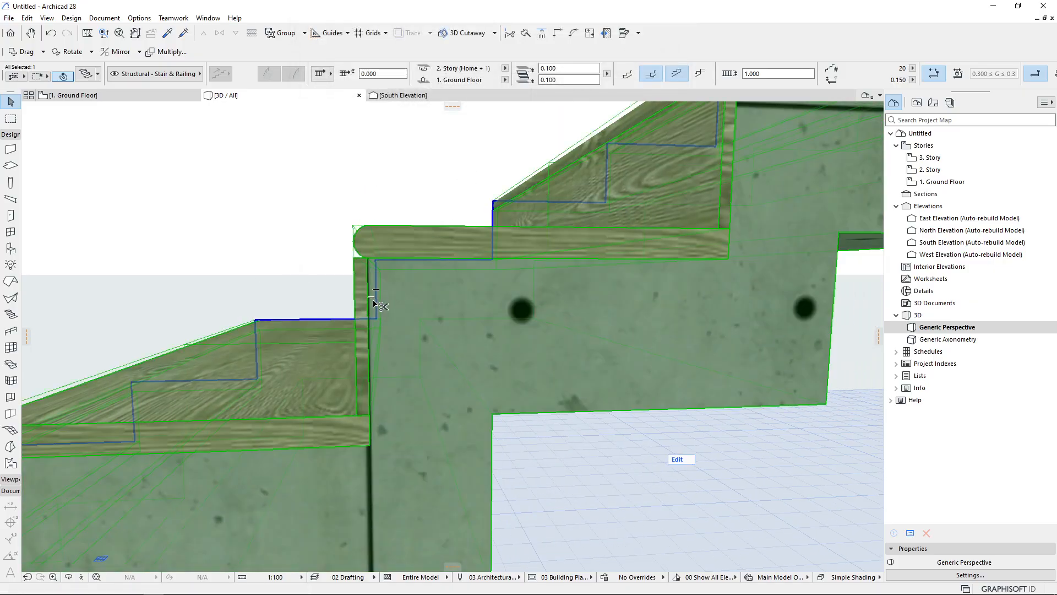
pyautogui.scroll(-1, 521, 304)
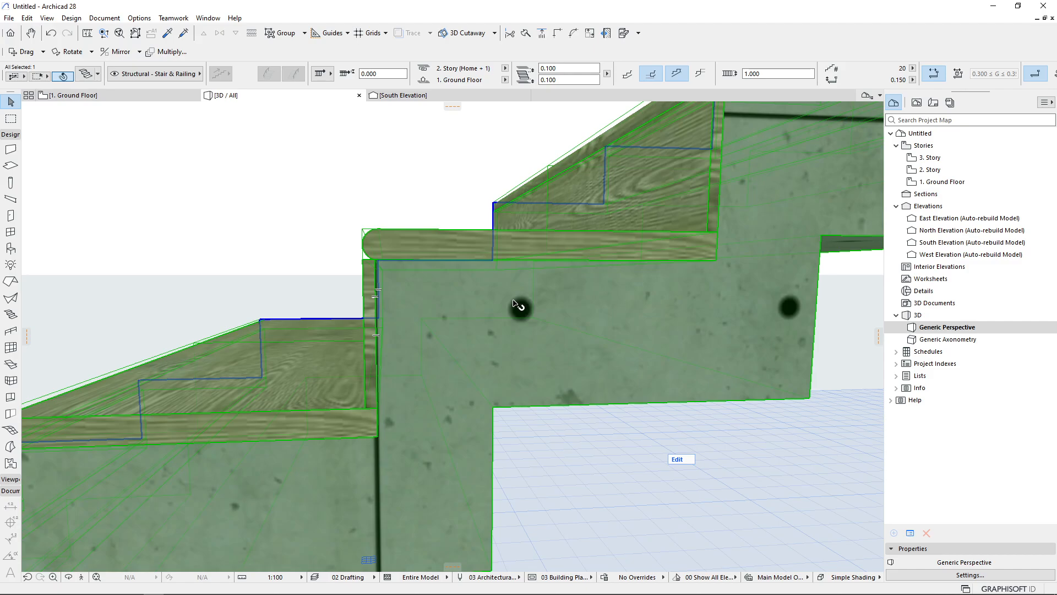
# Open the selected stair's Tread settings and set the tread nosing length to 0.2
pyautogui.doubleClick(547, 263)
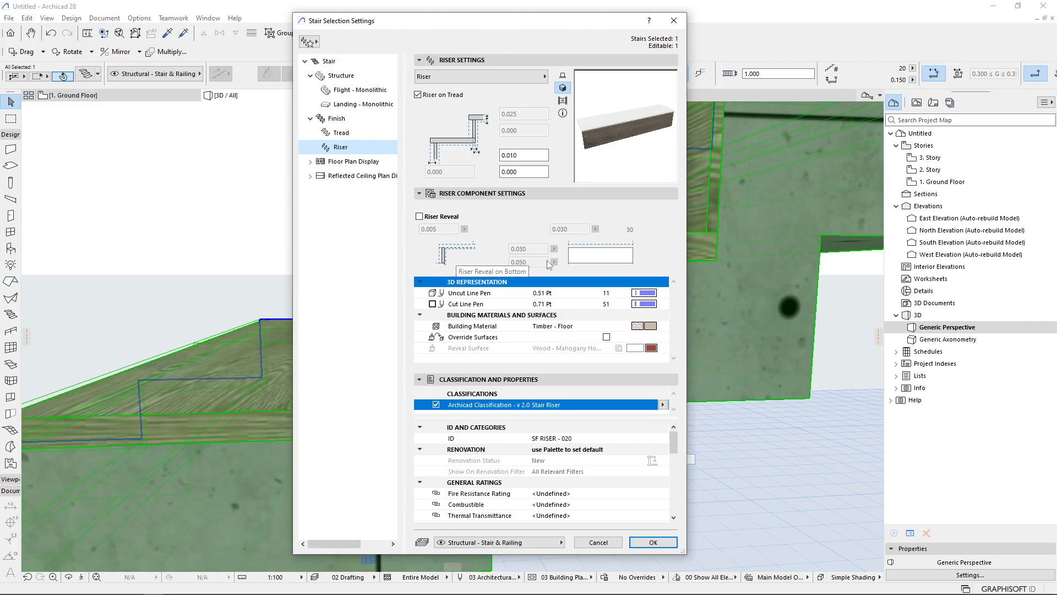
pyautogui.click(349, 134)
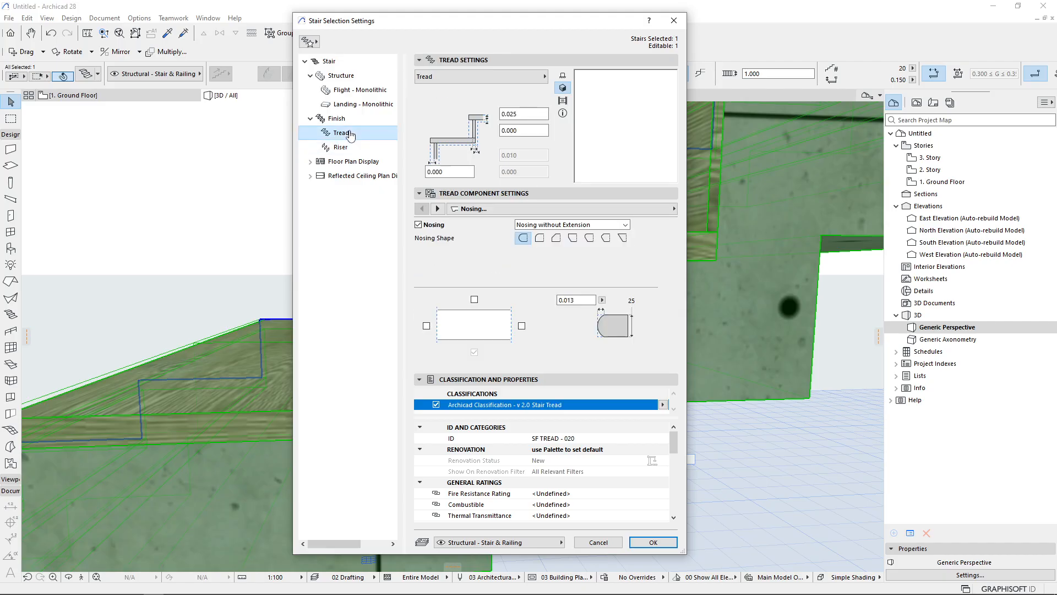
pyautogui.click(519, 114)
pyautogui.moveTo(519, 116); pyautogui.dragTo(501, 116)
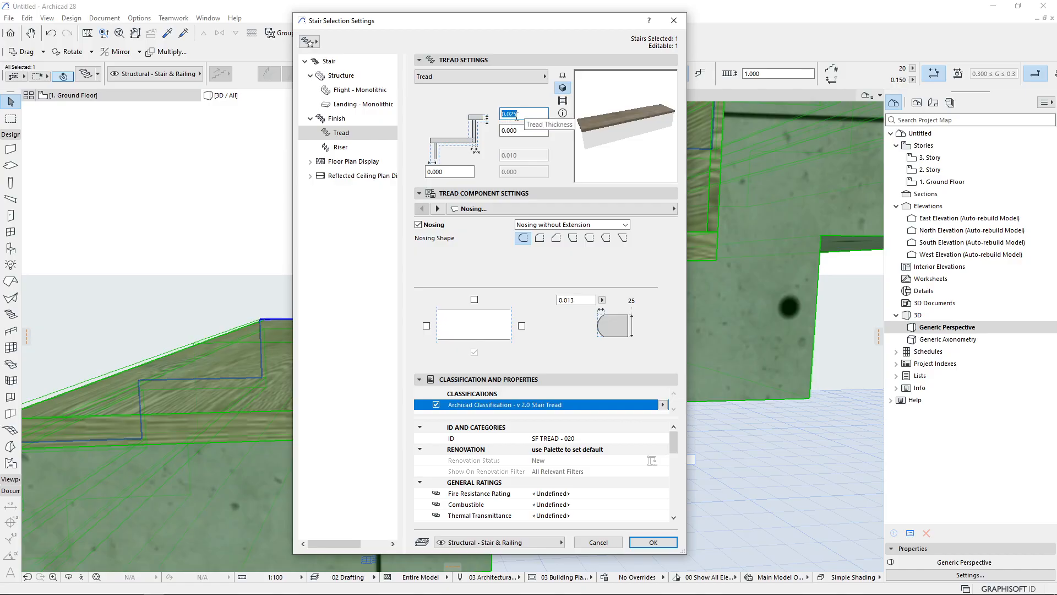
pyautogui.click(450, 169)
pyautogui.moveTo(451, 169); pyautogui.dragTo(435, 171)
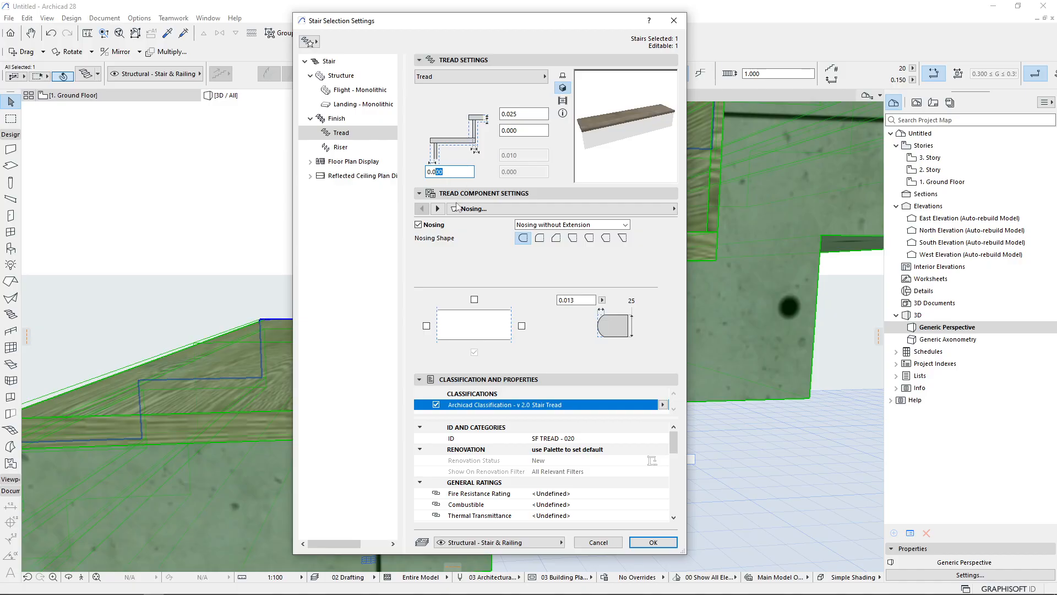
pyautogui.press('Return')
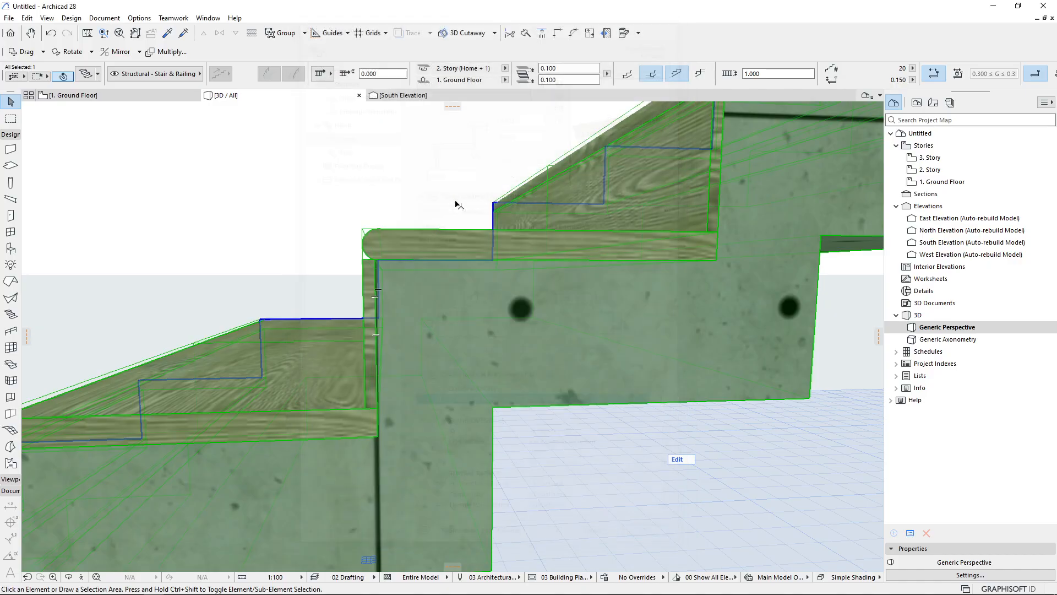
# Reopen the stair's Tread settings and set the tread nosing length to 0.020
pyautogui.moveTo(415, 254); pyautogui.dragTo(641, 449, button='middle')
pyautogui.keyDown('shift'); pyautogui.moveTo(353, 290); pyautogui.dragTo(442, 245, button='middle'); pyautogui.keyUp('shift')
pyautogui.scroll(-5, 509, 219)
pyautogui.scroll(4, 393, 236)
pyautogui.hotkey('ctrl', 't')
pyautogui.click(450, 173)
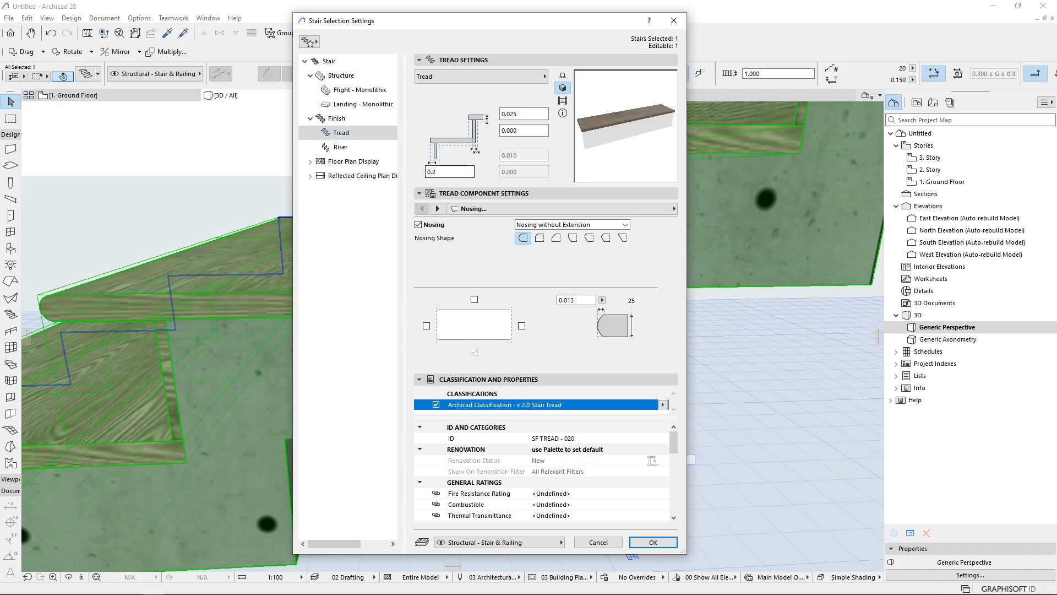
pyautogui.write('020')
# Switch the tread component settings to Raised Strip, enable the raised strip, and apply the settings
pyautogui.click(558, 300)
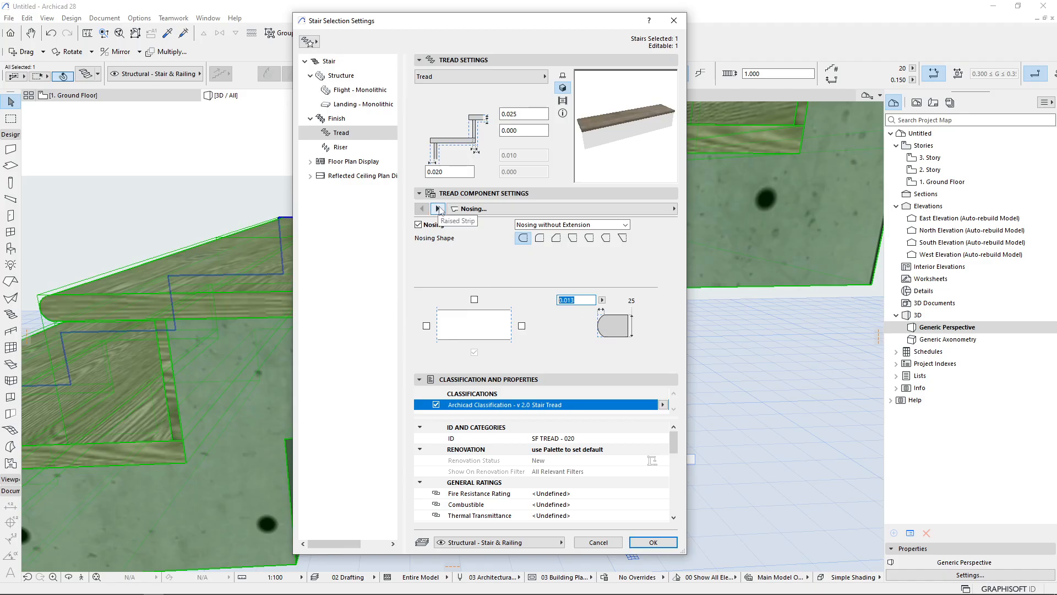
pyautogui.click(439, 210)
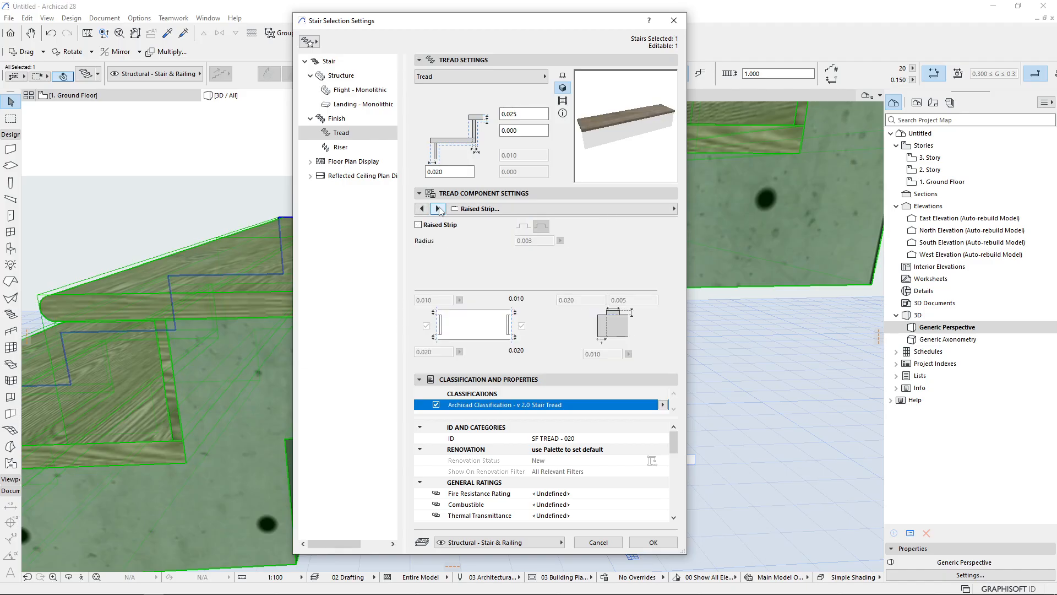
pyautogui.click(418, 225)
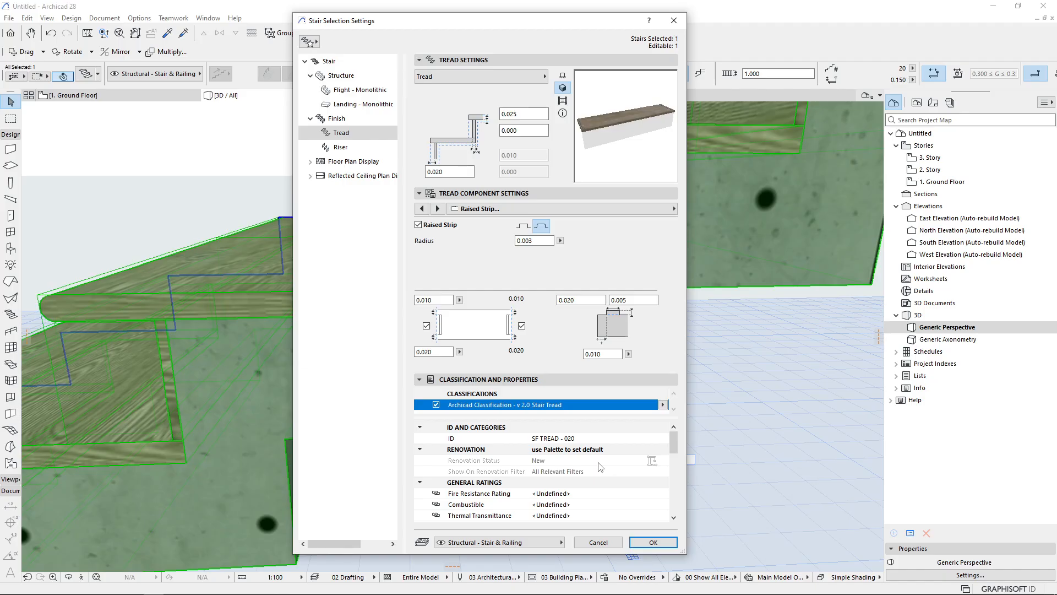
pyautogui.click(653, 543)
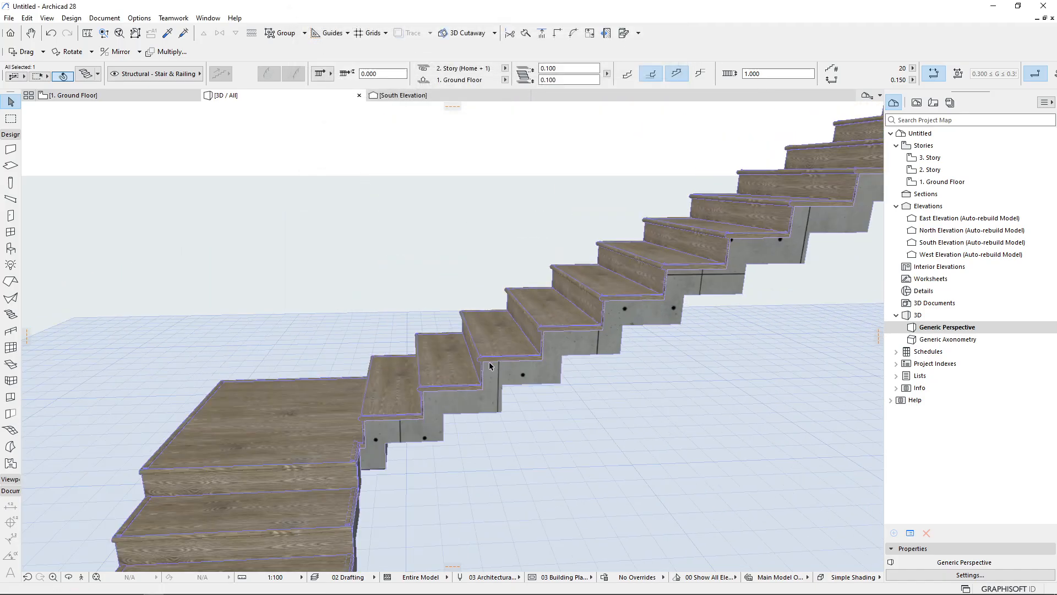
# Orbit and zoom around the stair to examine the raised strips on the tread edges
pyautogui.keyDown('shift'); pyautogui.moveTo(489, 366); pyautogui.dragTo(618, 378, button='middle'); pyautogui.keyUp('shift')
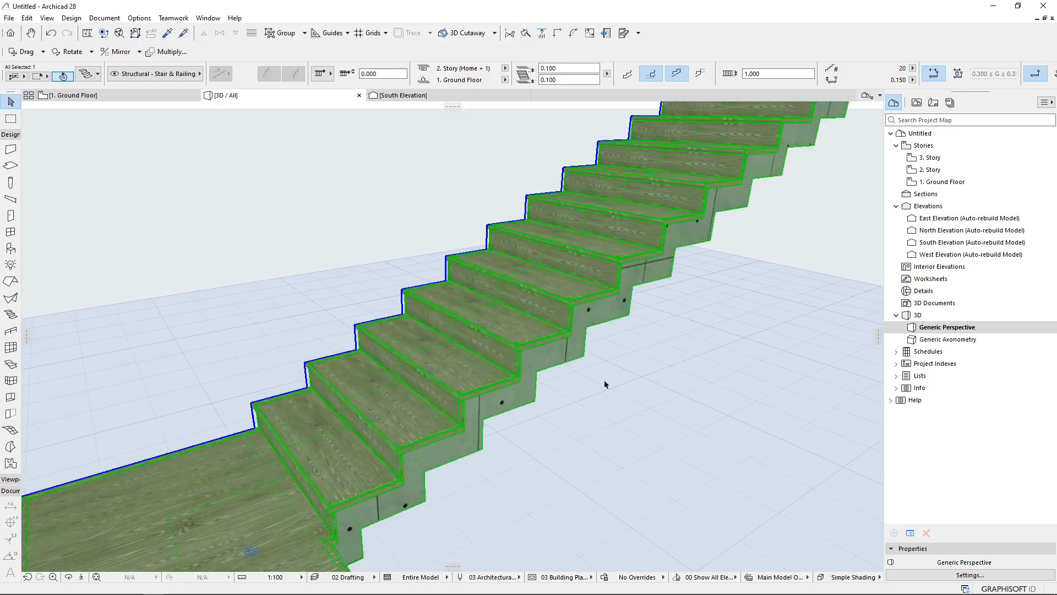
pyautogui.scroll(8, 312, 524)
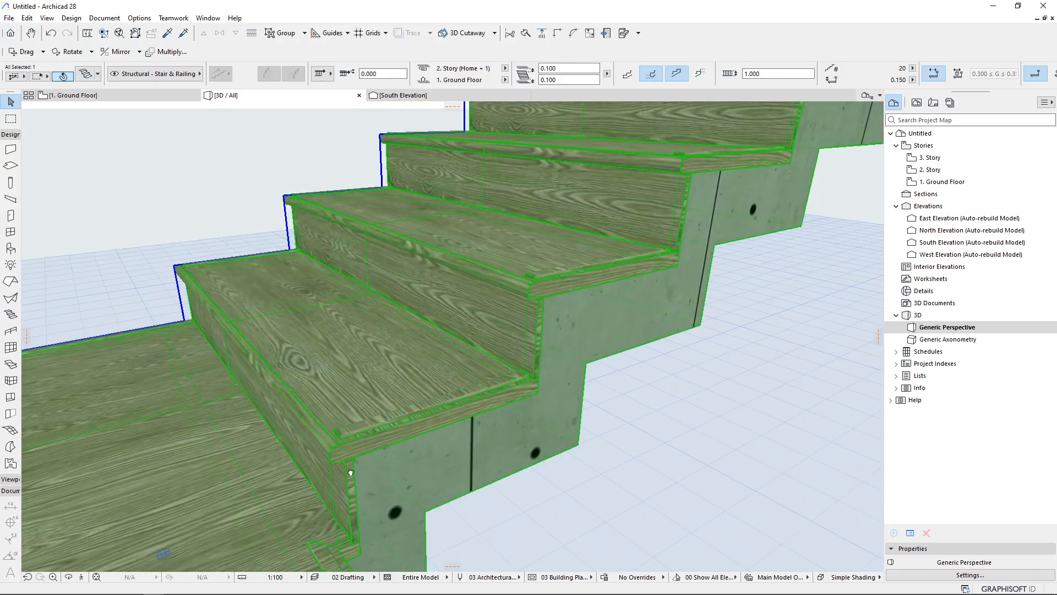
pyautogui.scroll(6, 434, 430)
pyautogui.moveTo(435, 430)
pyautogui.mouseDown(button='middle')
pyautogui.moveTo(484, 274)
pyautogui.moveTo(361, 293)
pyautogui.mouseUp(button='middle')
pyautogui.scroll(3, 376, 354)
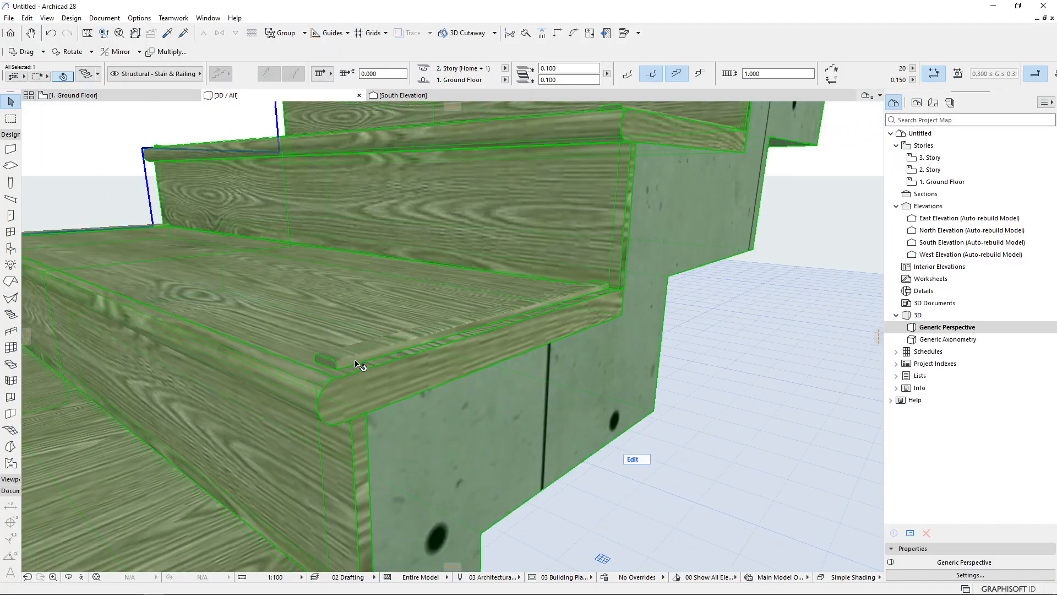
pyautogui.press('Escape')
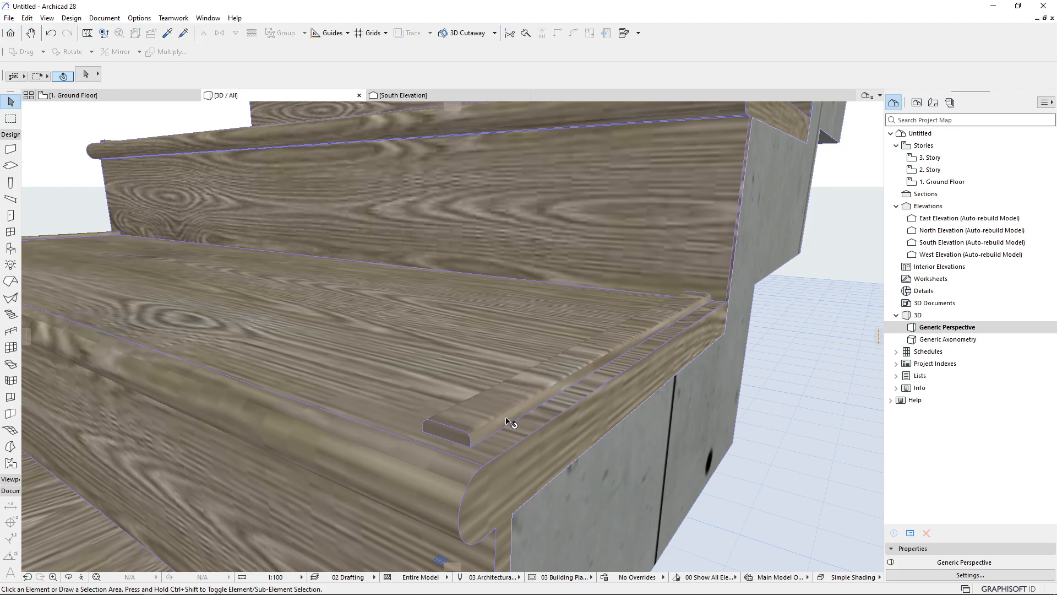
pyautogui.scroll(-2, 521, 366)
pyautogui.keyDown('shift'); pyautogui.moveTo(609, 345); pyautogui.dragTo(439, 404, button='middle'); pyautogui.keyUp('shift')
pyautogui.click(539, 287)
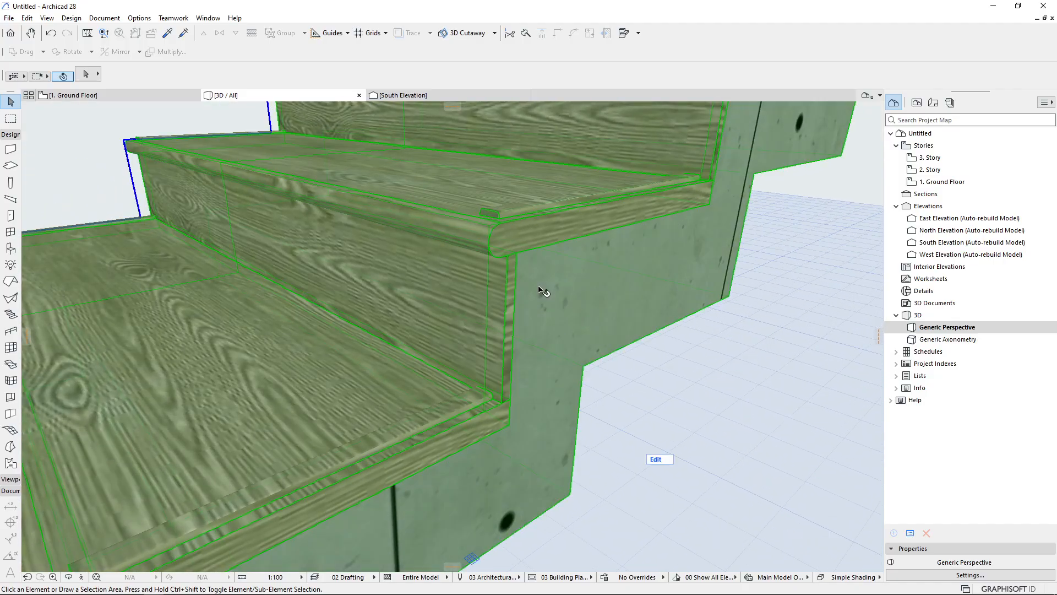
# Reopen the stair settings, switch the tread component to Milled Recess, enable it, and apply the settings
pyautogui.hotkey('ctrl', 't')
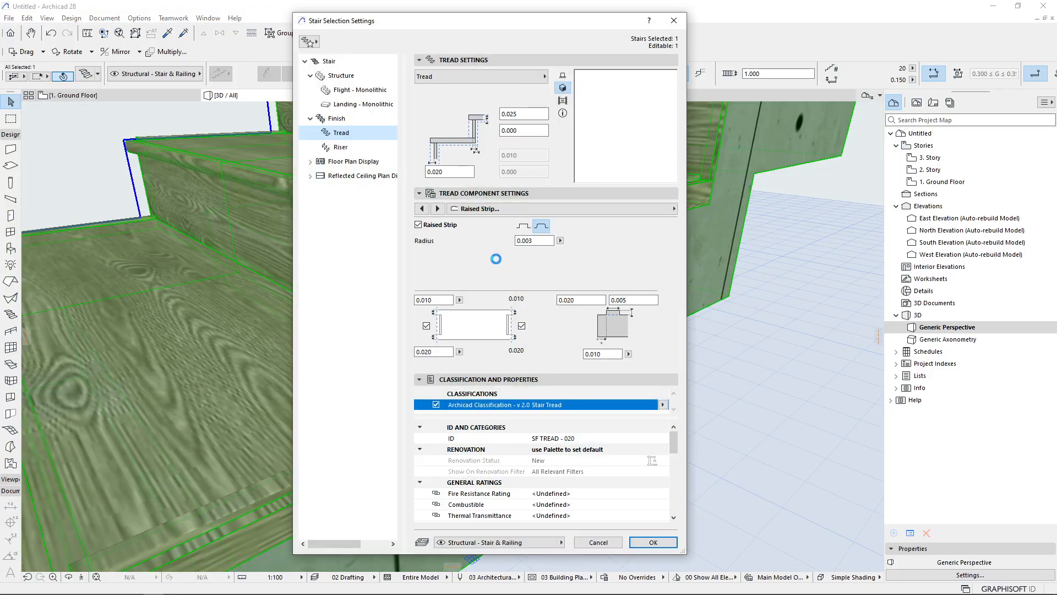
pyautogui.click(535, 241)
pyautogui.click(433, 300)
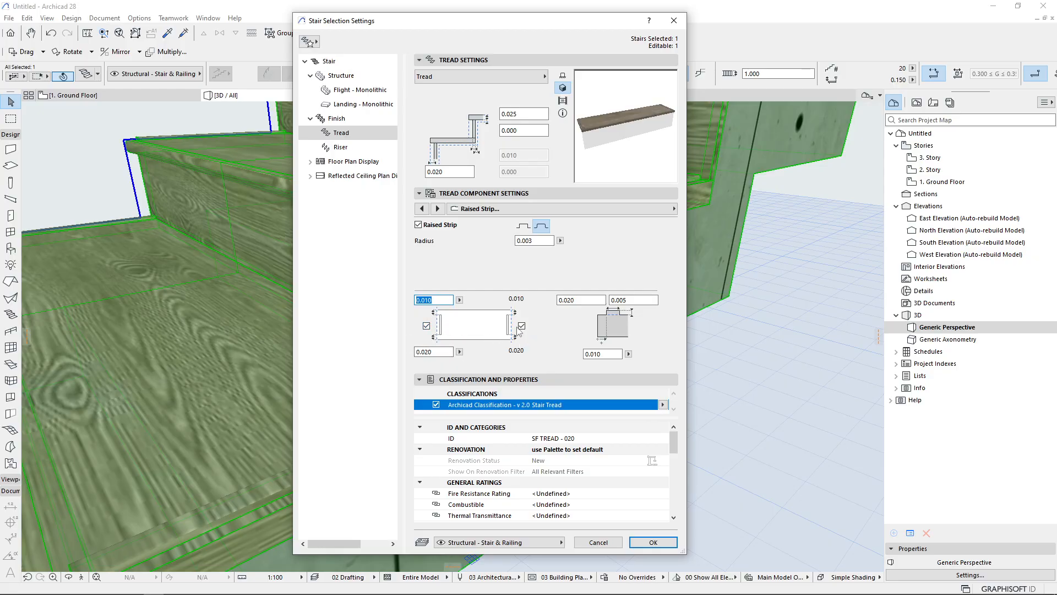
pyautogui.moveTo(642, 300); pyautogui.dragTo(551, 318)
pyautogui.click(585, 355)
pyautogui.click(438, 209)
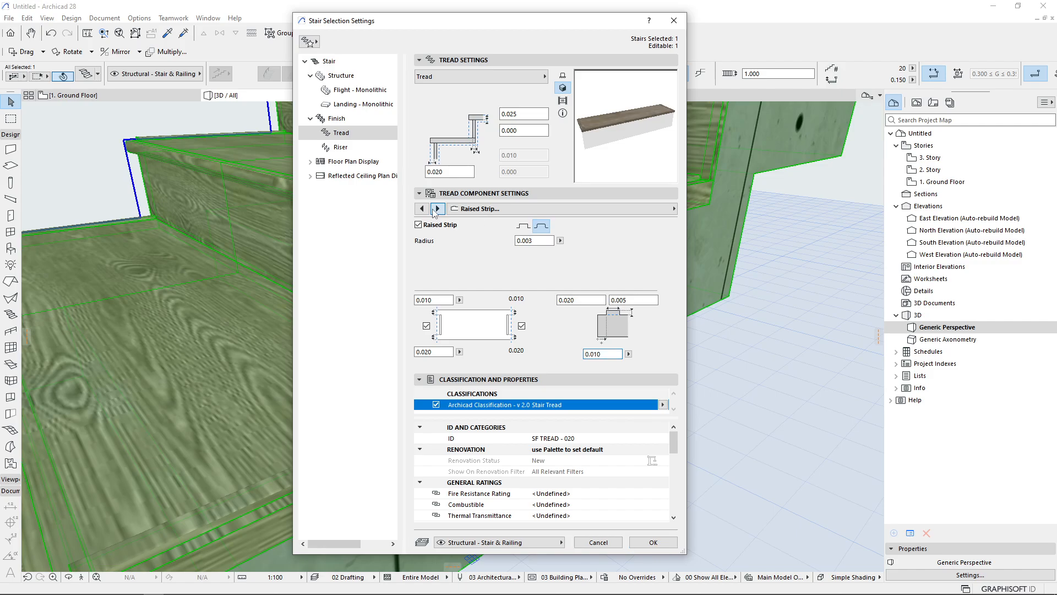
pyautogui.click(443, 225)
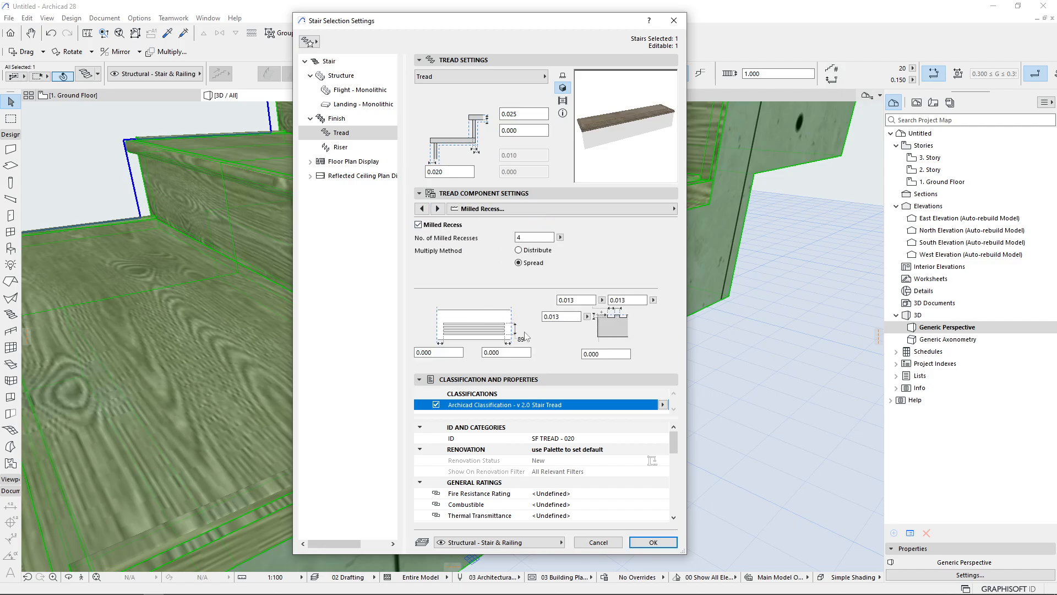
pyautogui.click(652, 543)
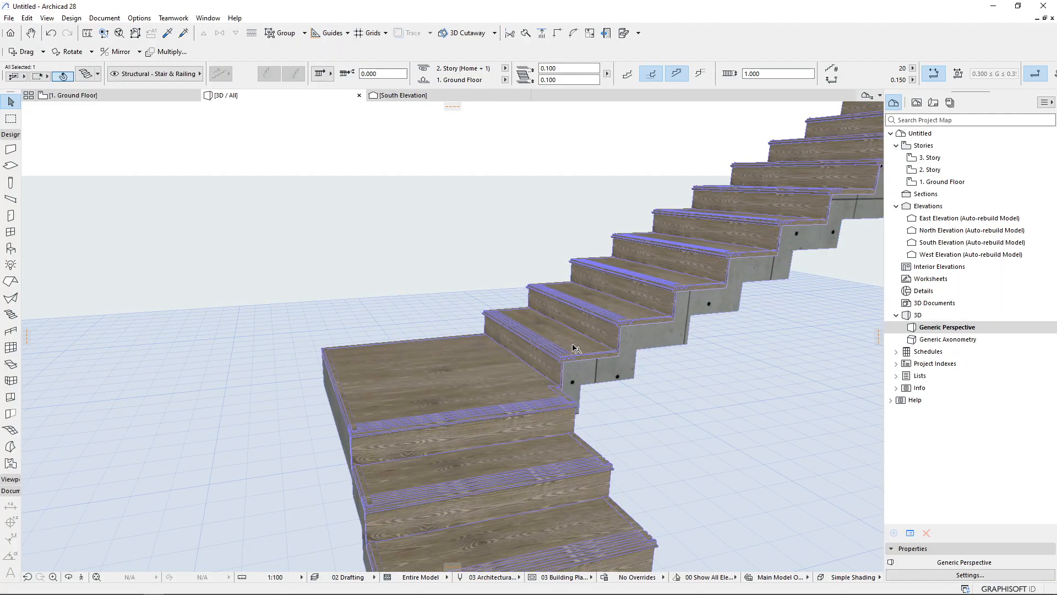
# Orbit and zoom in to examine the milled recesses on the tread nosing
pyautogui.scroll(5, 573, 342)
pyautogui.keyDown('shift'); pyautogui.moveTo(565, 372); pyautogui.dragTo(369, 187, button='middle'); pyautogui.keyUp('shift')
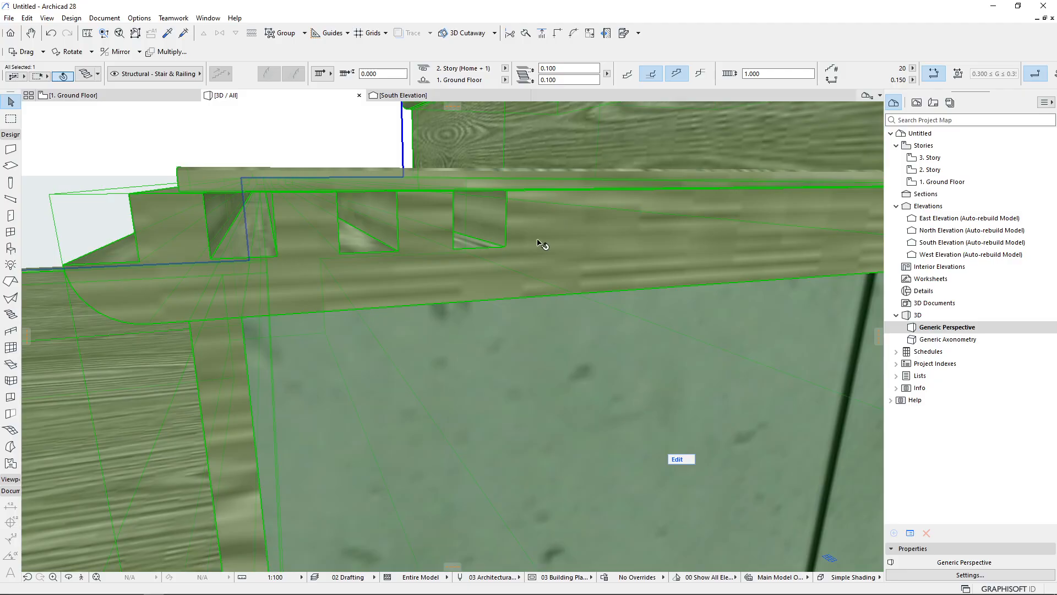
pyautogui.scroll(-1, 533, 254)
pyautogui.scroll(-8, 441, 234)
pyautogui.scroll(2, 418, 229)
pyautogui.keyDown('shift'); pyautogui.moveTo(418, 229); pyautogui.dragTo(411, 255, button='middle'); pyautogui.keyUp('shift')
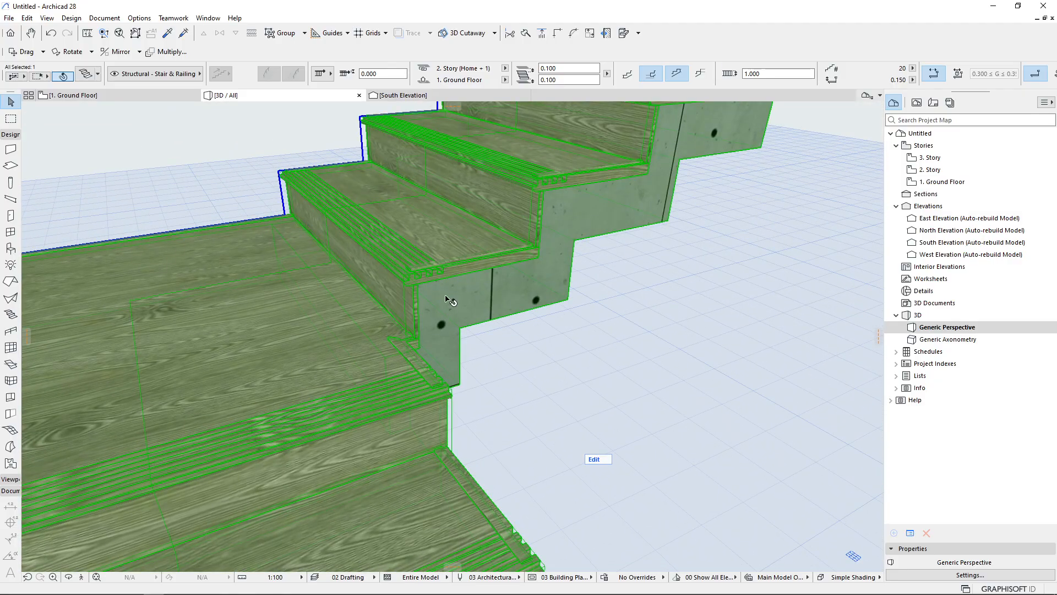
pyautogui.scroll(6, 389, 254)
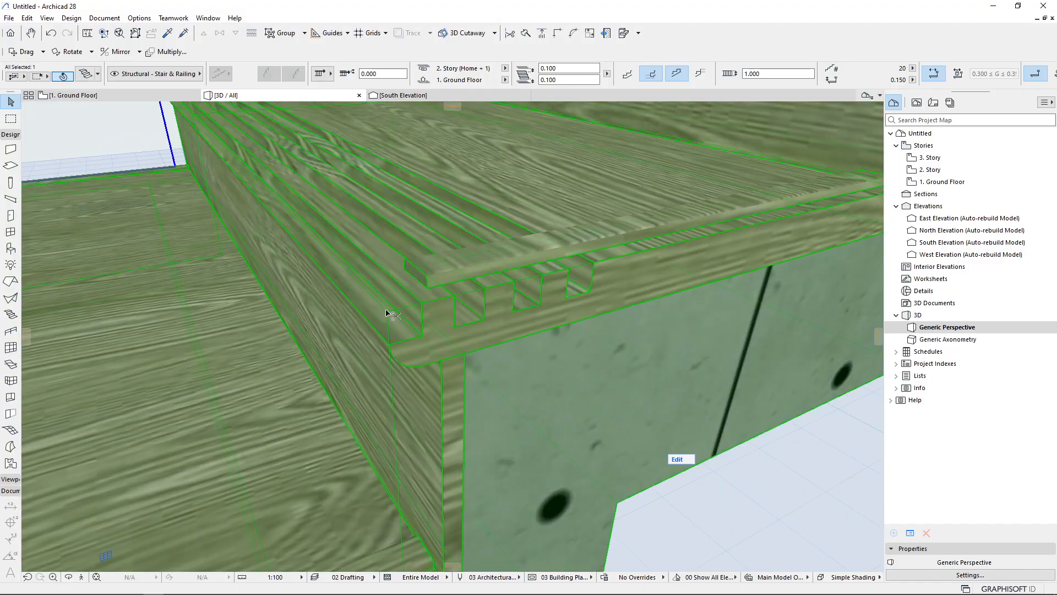
# Reopen the stair settings and try the Distribute and Spread multiply methods for the milled recesses, ending on Spread
pyautogui.doubleClick(388, 314)
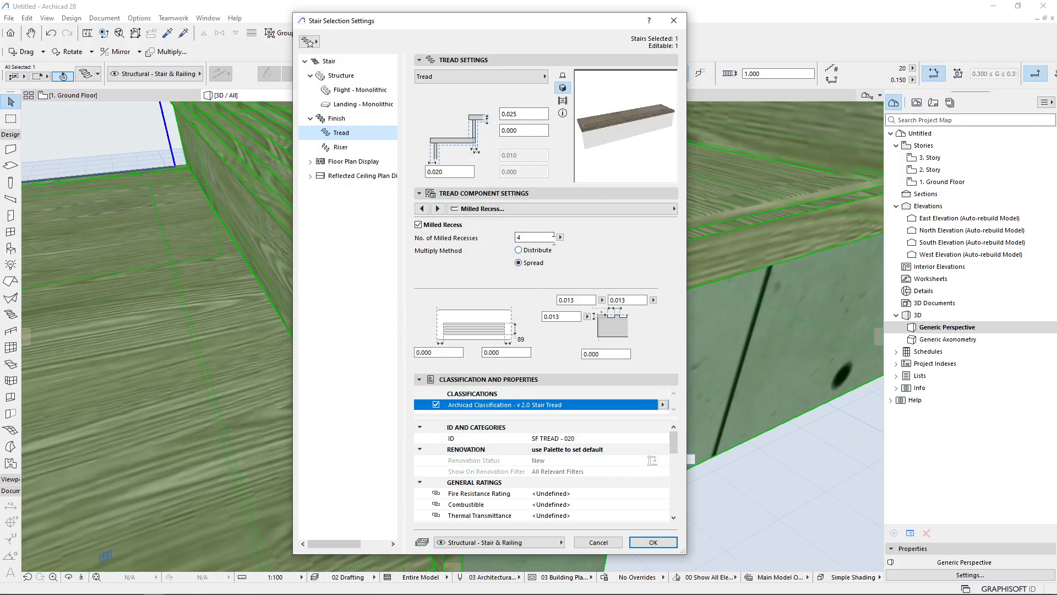
pyautogui.click(560, 238)
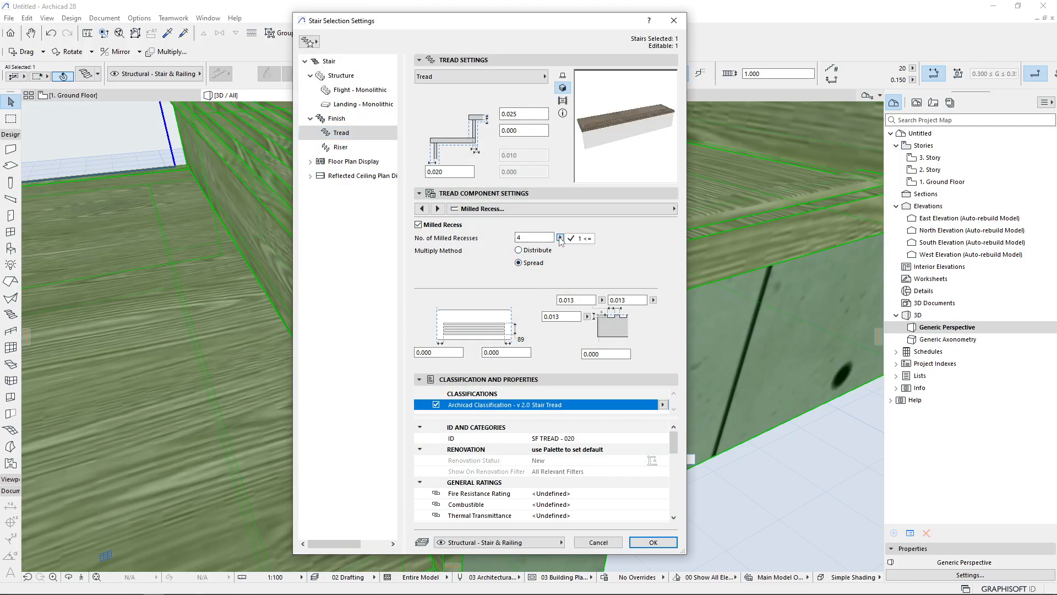
pyautogui.click(540, 239)
pyautogui.click(519, 250)
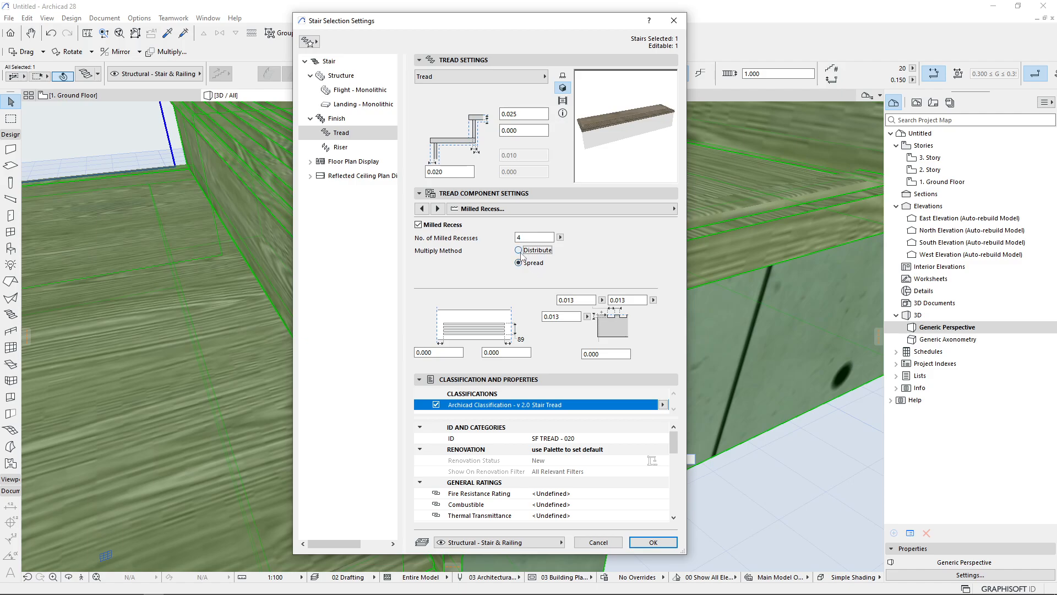
pyautogui.click(617, 302)
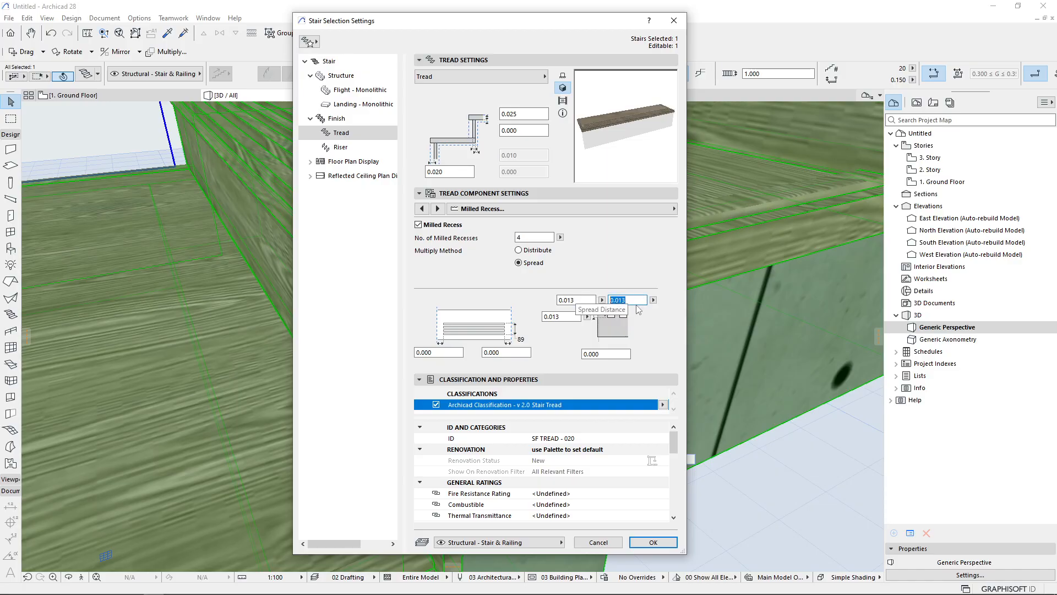
pyautogui.click(543, 251)
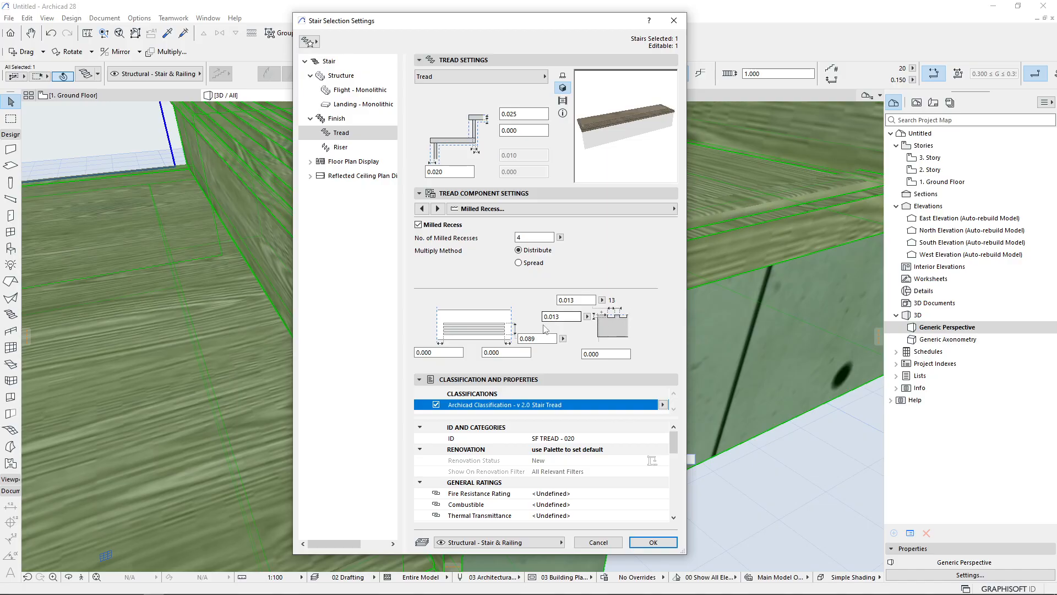
pyautogui.moveTo(547, 339); pyautogui.dragTo(507, 347)
pyautogui.click(530, 264)
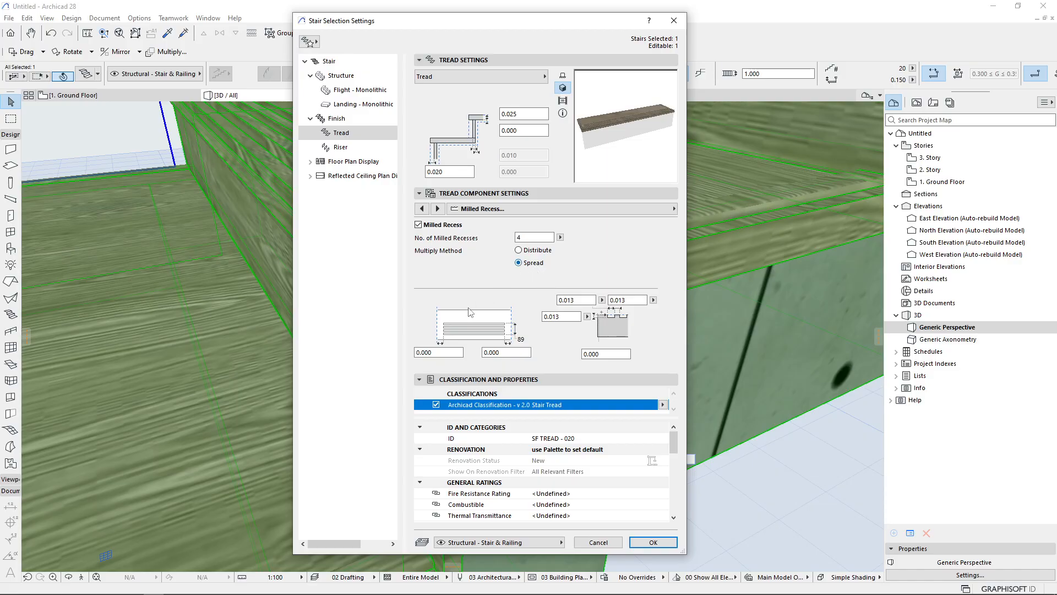
pyautogui.click(624, 301)
pyautogui.moveTo(624, 300); pyautogui.dragTo(607, 301)
pyautogui.hotkey('shift', 'Tab')
pyautogui.click(509, 352)
pyautogui.click(439, 353)
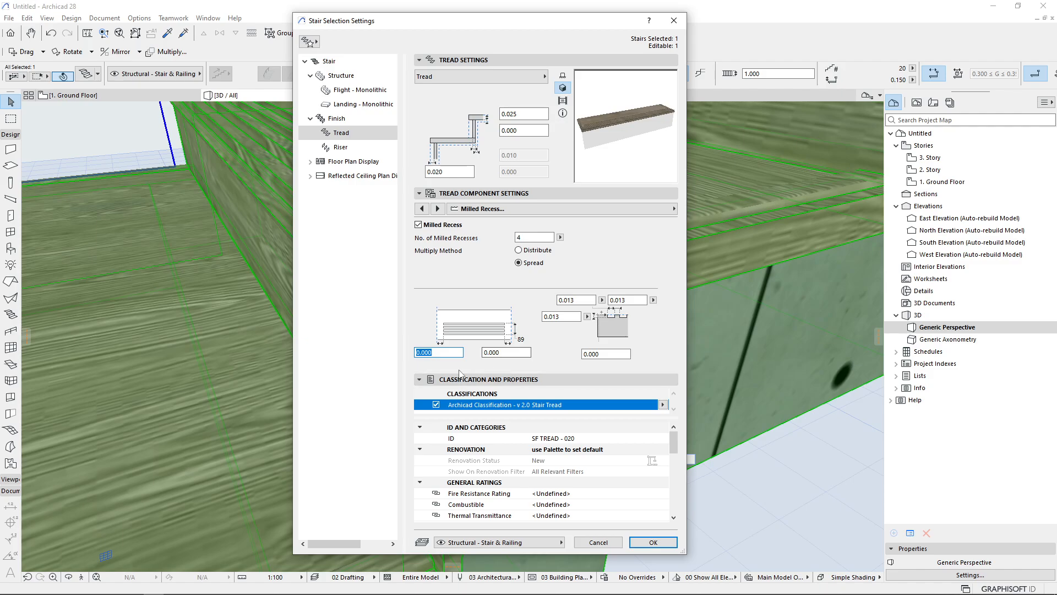
# Switch the tread component to Non-Slip Accessory, enable it, and apply the stair settings
pyautogui.click(438, 209)
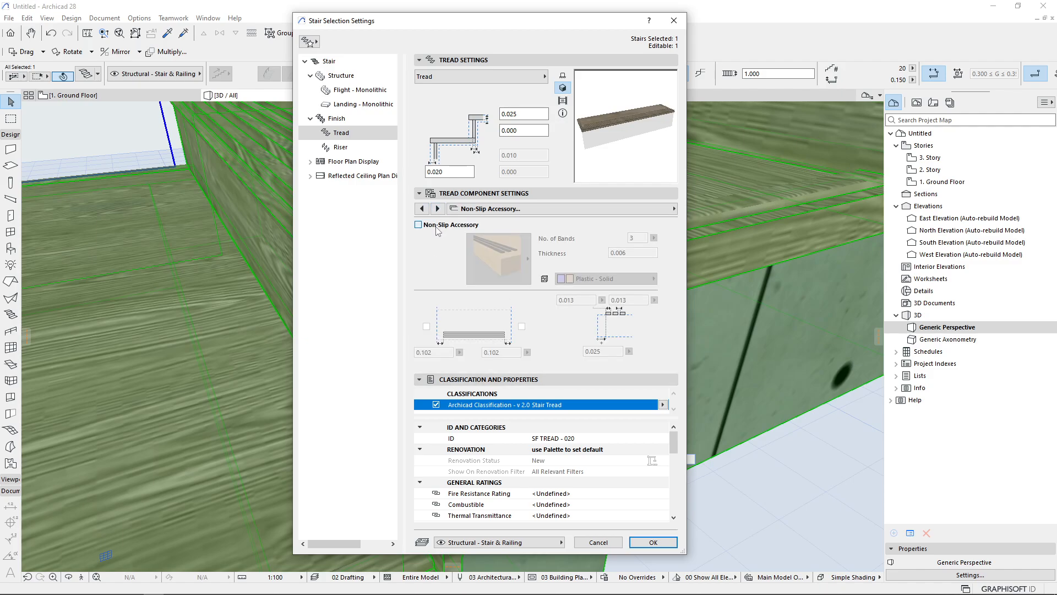
pyautogui.click(439, 225)
pyautogui.click(645, 544)
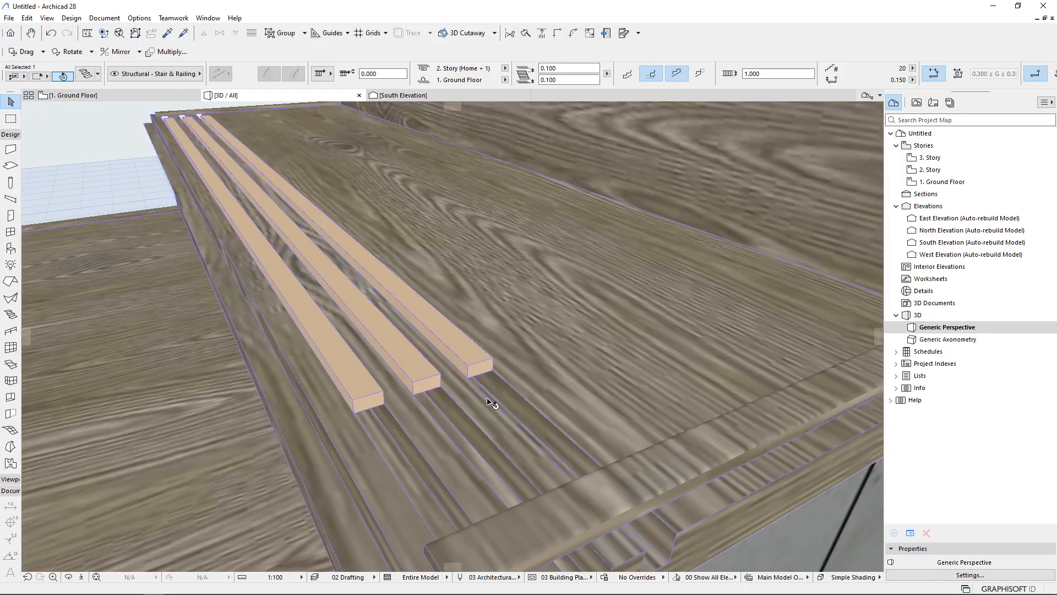
# Orbit and zoom around the treads to examine the non-slip accessory strips
pyautogui.keyDown('shift'); pyautogui.moveTo(456, 413); pyautogui.dragTo(512, 253, button='middle'); pyautogui.keyUp('shift')
pyautogui.scroll(-6, 484, 287)
pyautogui.scroll(2, 485, 282)
pyautogui.scroll(3, 485, 284)
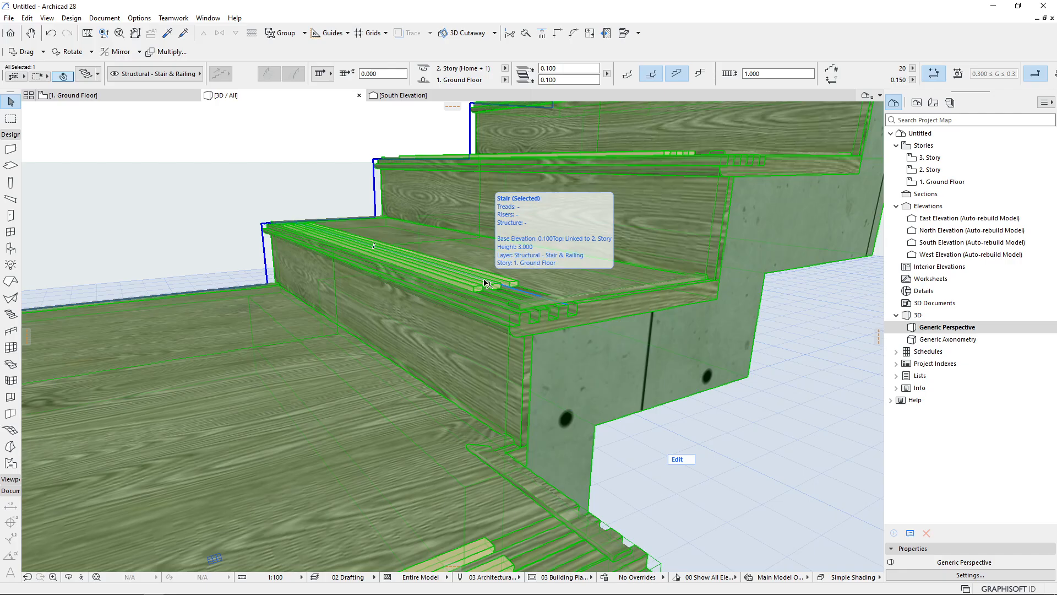
pyautogui.moveTo(534, 313); pyautogui.dragTo(488, 387, button='middle')
pyautogui.scroll(4, 488, 387)
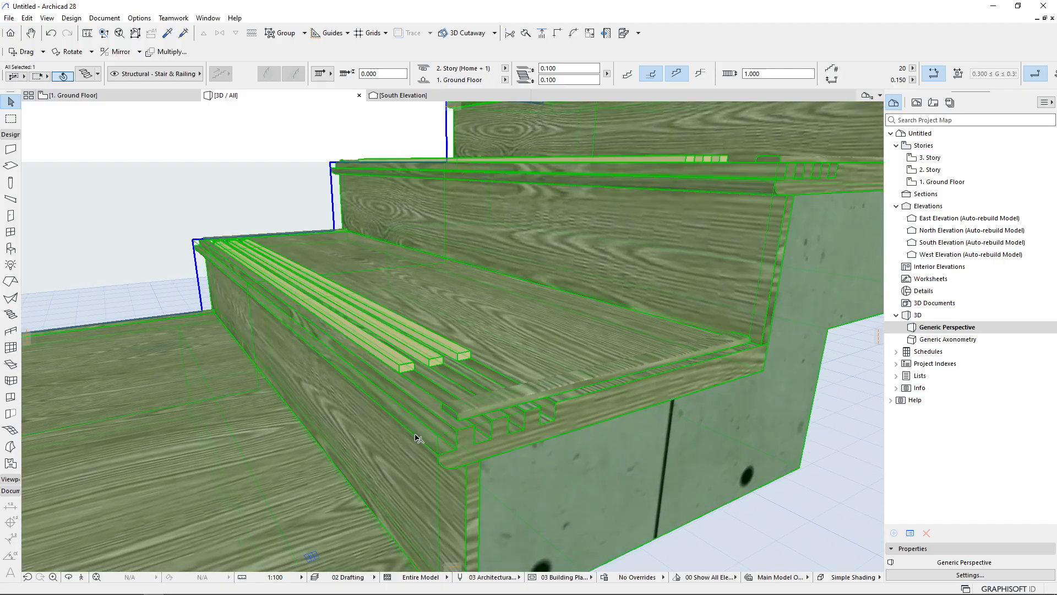
pyautogui.moveTo(462, 353)
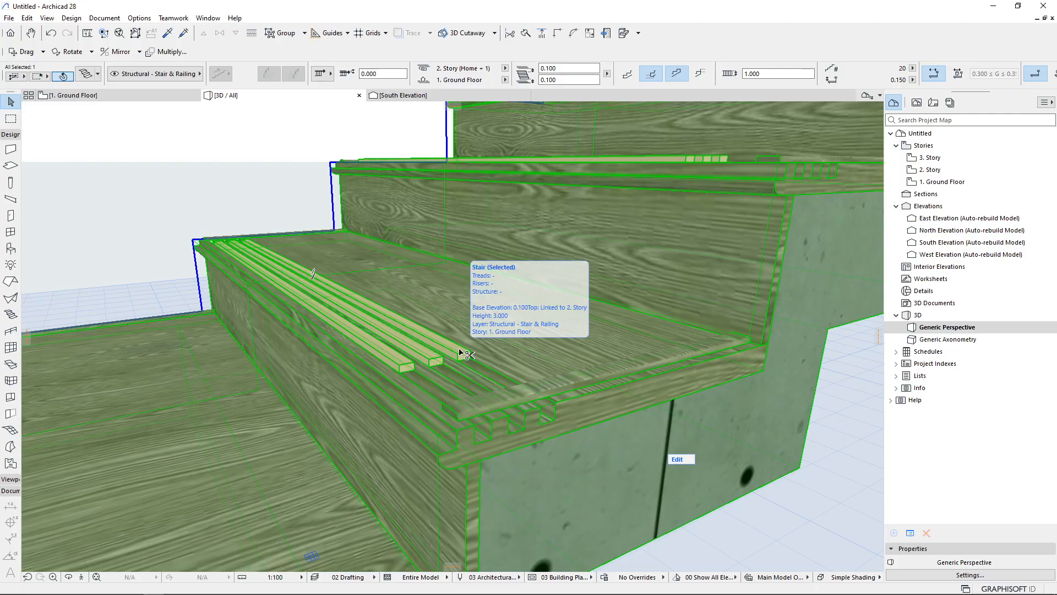
# Reopen the stair settings and set the non-slip band material to Insulation - Thermal Break, then apply
pyautogui.doubleClick(462, 353)
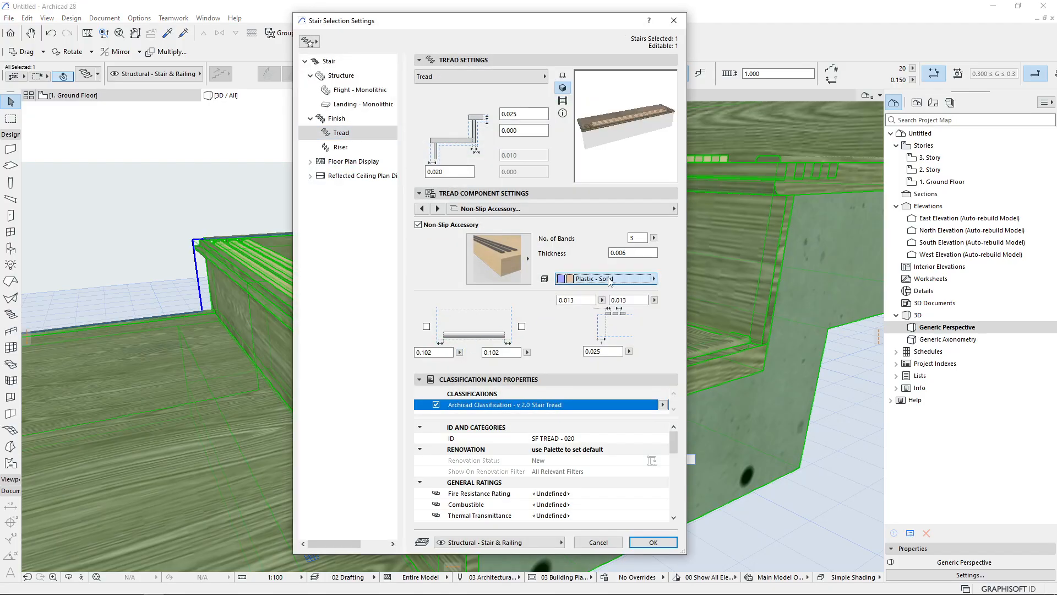
pyautogui.click(610, 279)
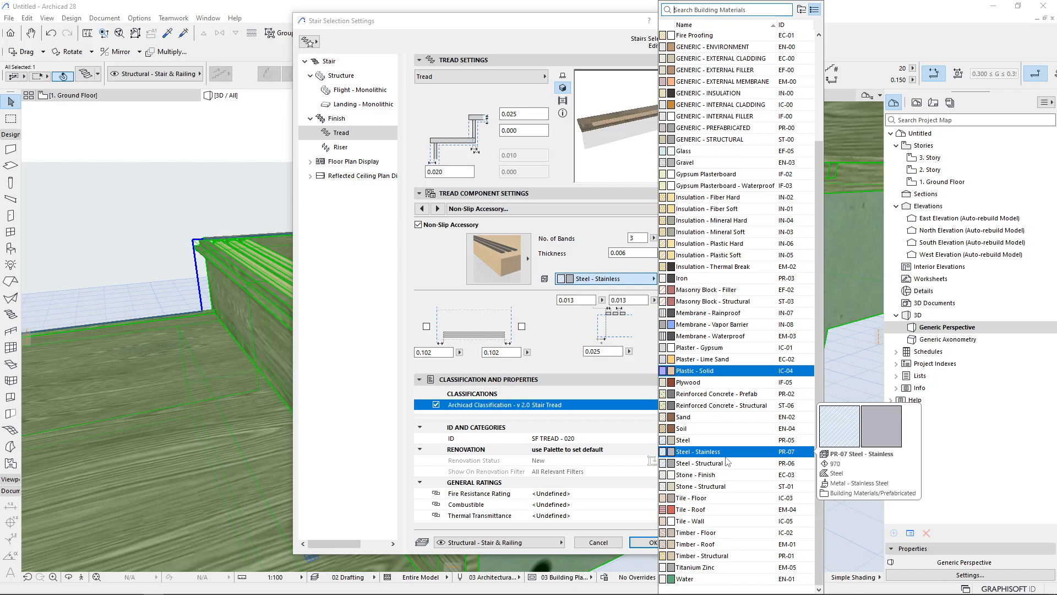
pyautogui.click(701, 273)
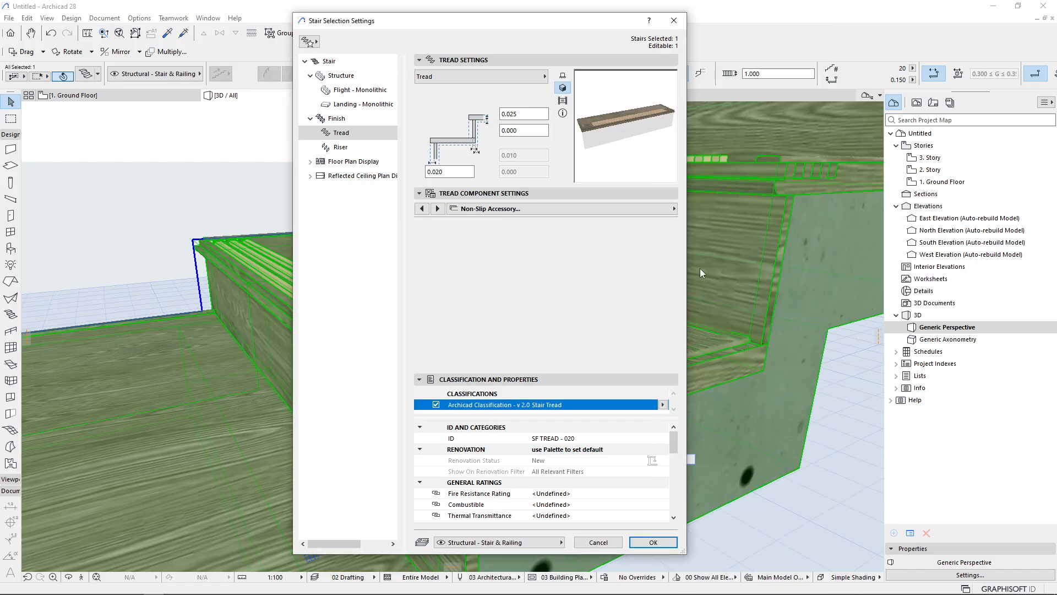
pyautogui.press('Return')
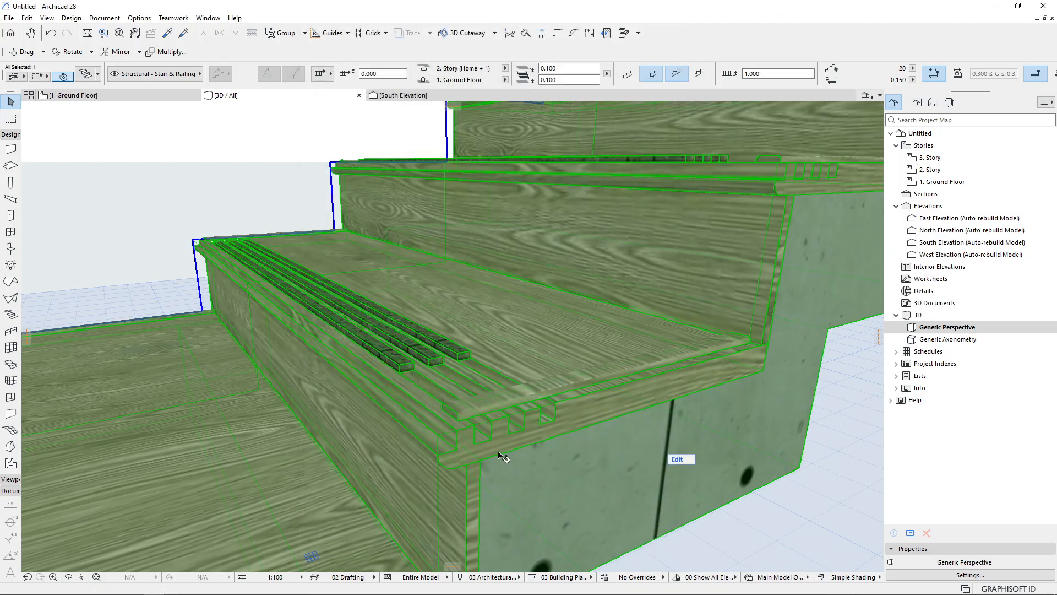
# Reopen the stair settings and step through the tread component pages back to the Nosing settings
pyautogui.doubleClick(502, 456)
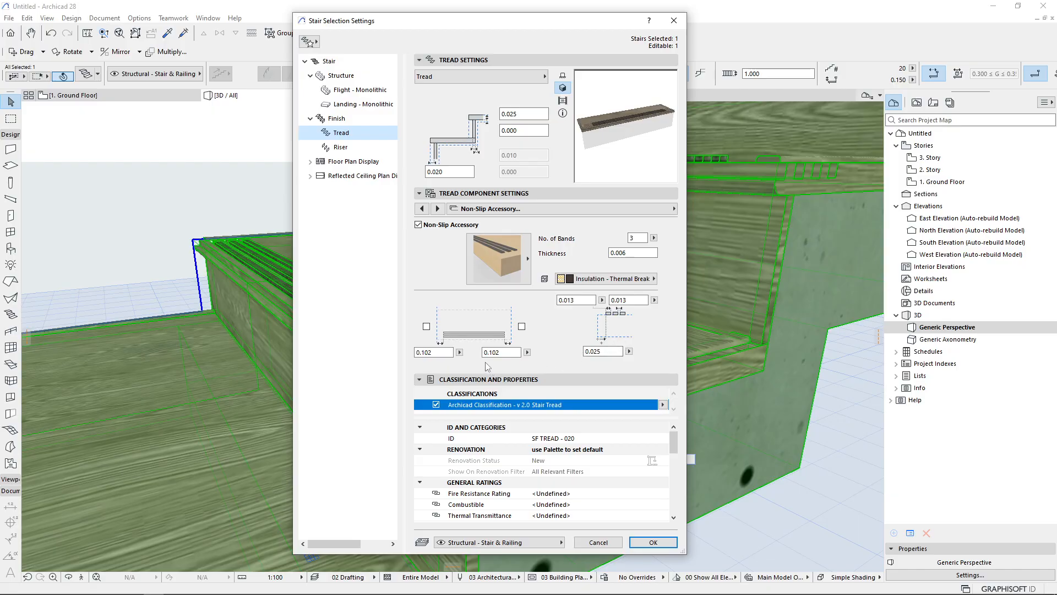
pyautogui.doubleClick(436, 352)
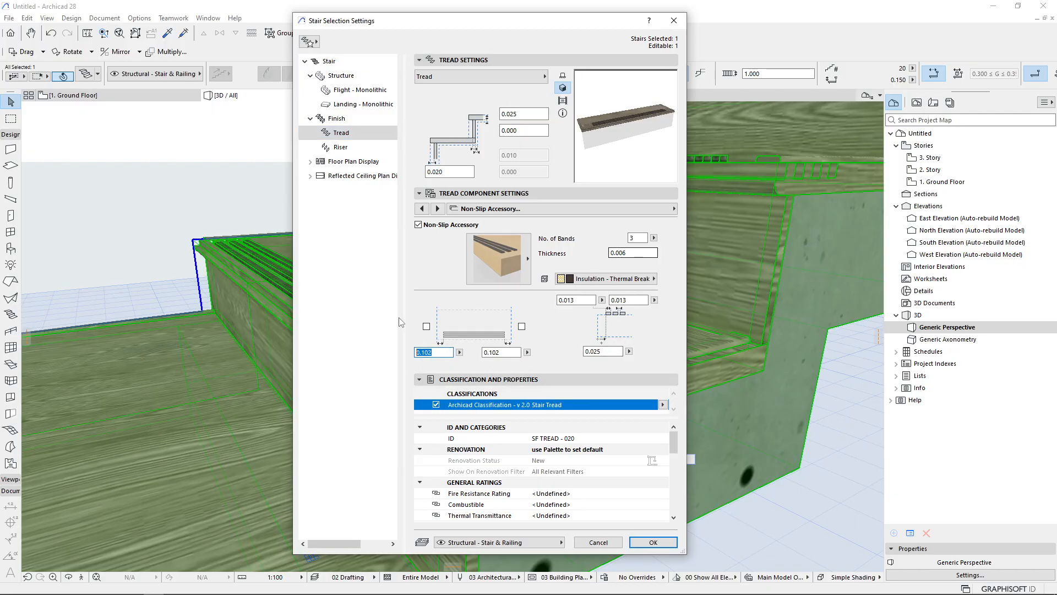
pyautogui.click(438, 208)
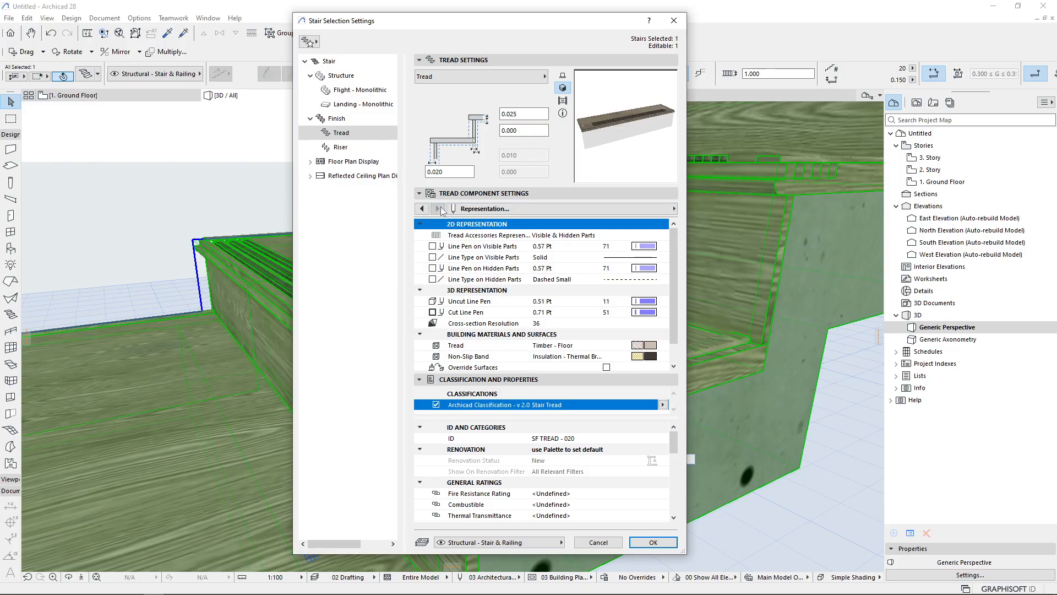
pyautogui.click(422, 208)
pyautogui.click(422, 208)
pyautogui.click(423, 209)
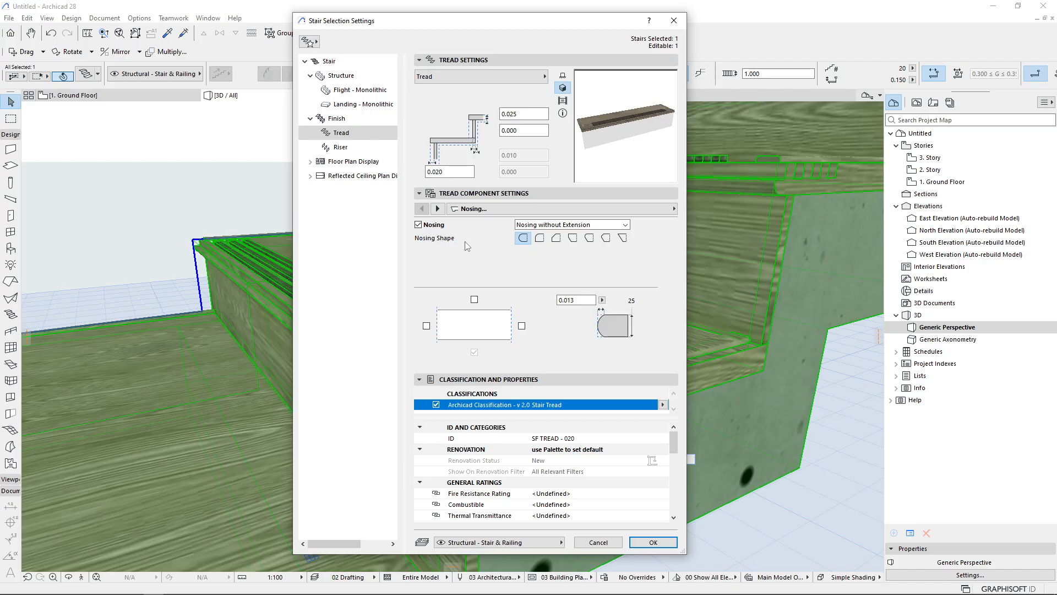
# In the riser settings, try the Built-In Riser and Profiled Riser types, ending back on Riser
pyautogui.click(340, 149)
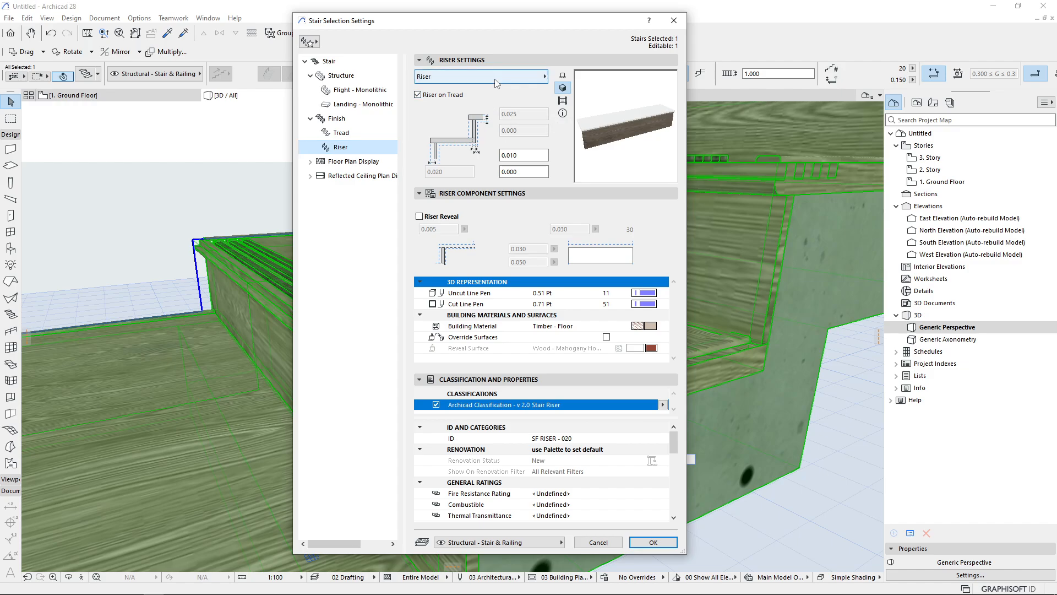
pyautogui.click(537, 77)
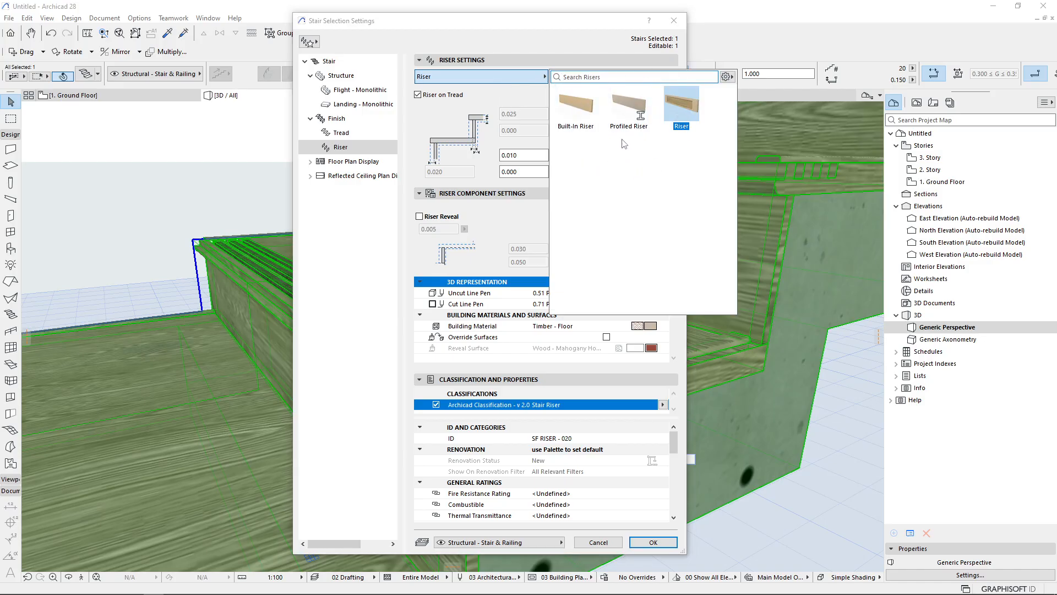
pyautogui.click(590, 126)
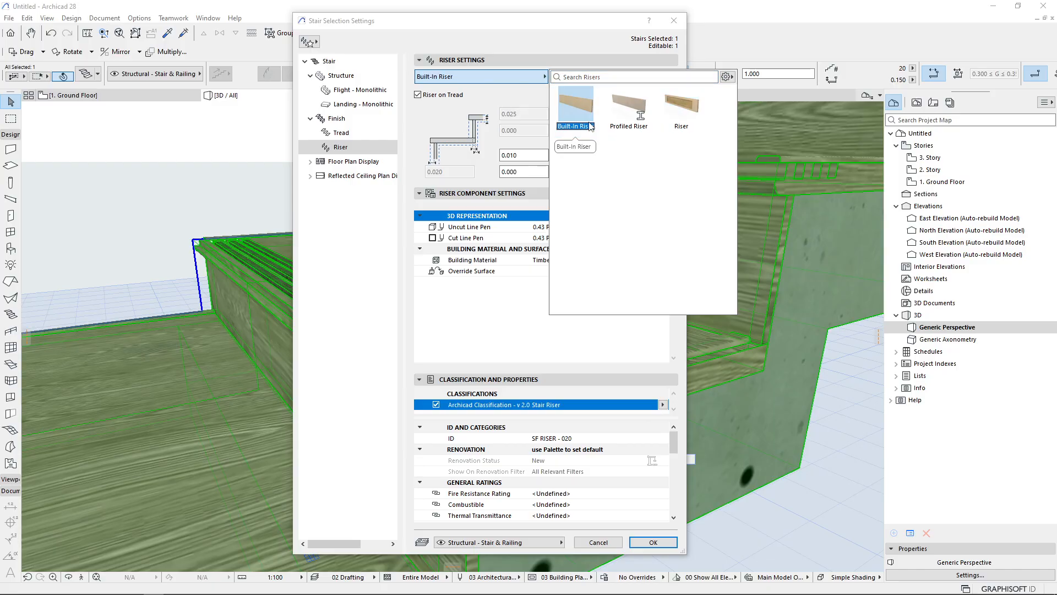
pyautogui.click(638, 118)
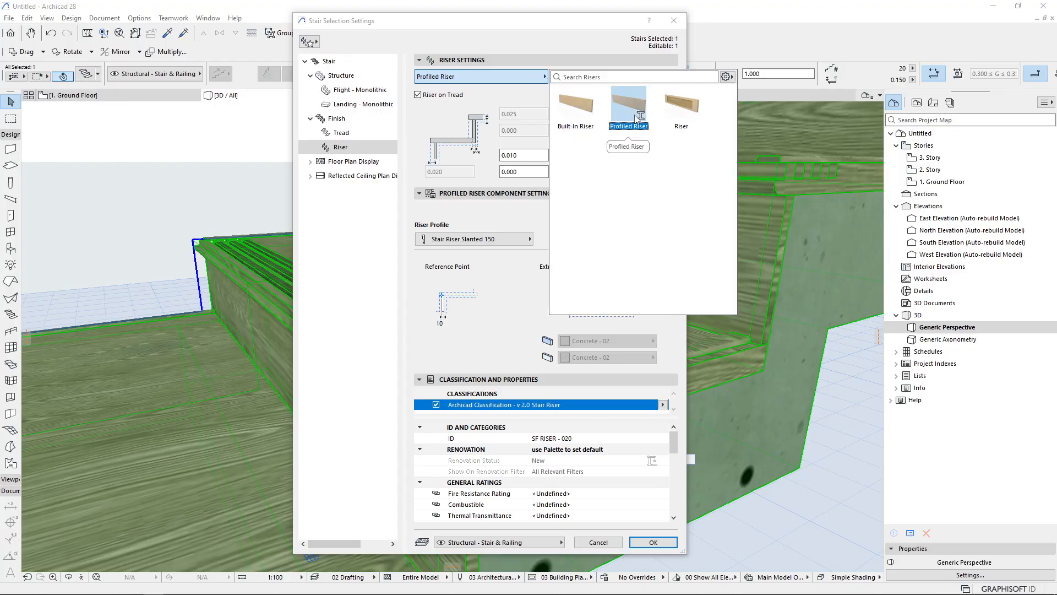
pyautogui.click(682, 105)
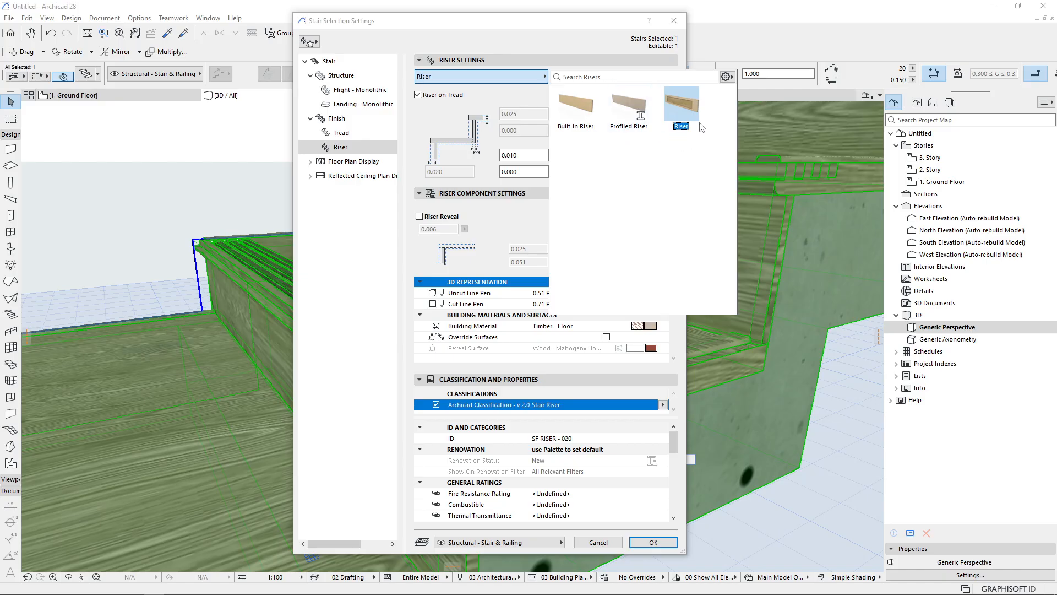
pyautogui.click(510, 238)
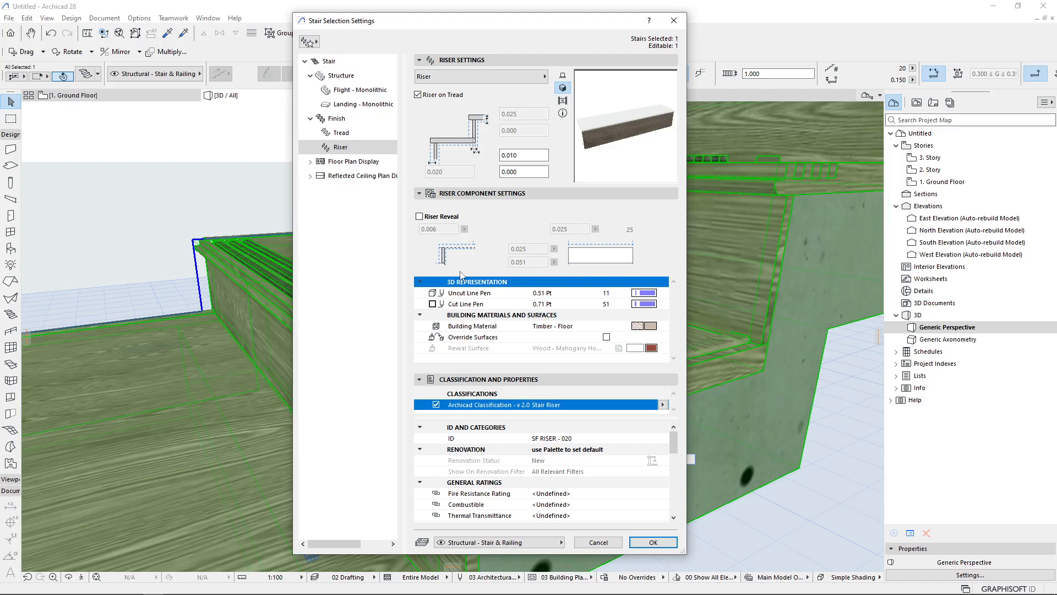
# Enable Riser Reveal on the risers and apply the stair settings
pyautogui.click(419, 216)
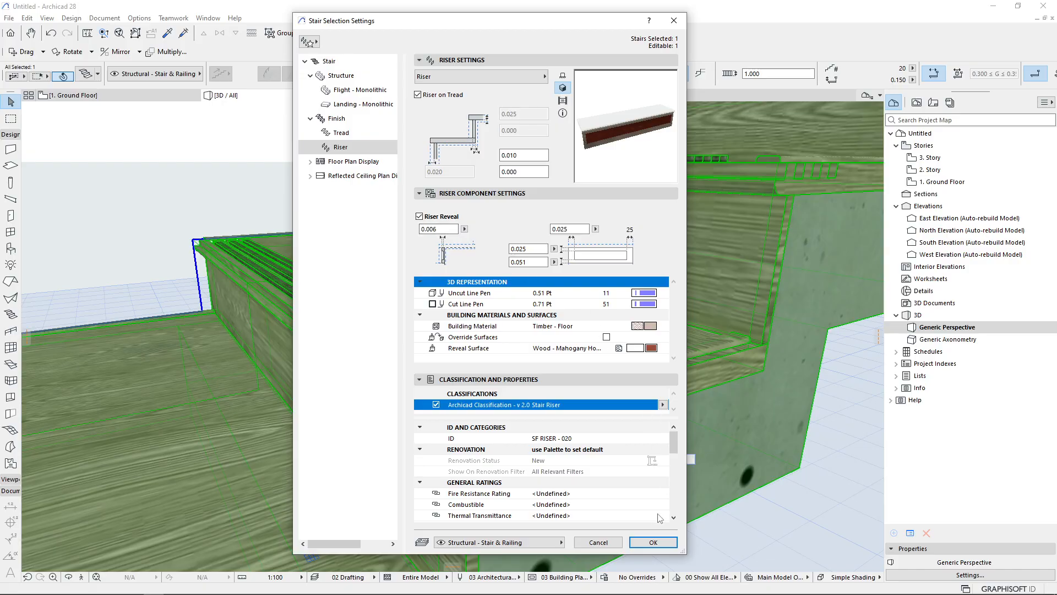
pyautogui.click(654, 542)
# Orbit and zoom around the risers to examine the reveal
pyautogui.scroll(4, 508, 288)
pyautogui.moveTo(534, 259); pyautogui.dragTo(354, 260, button='middle')
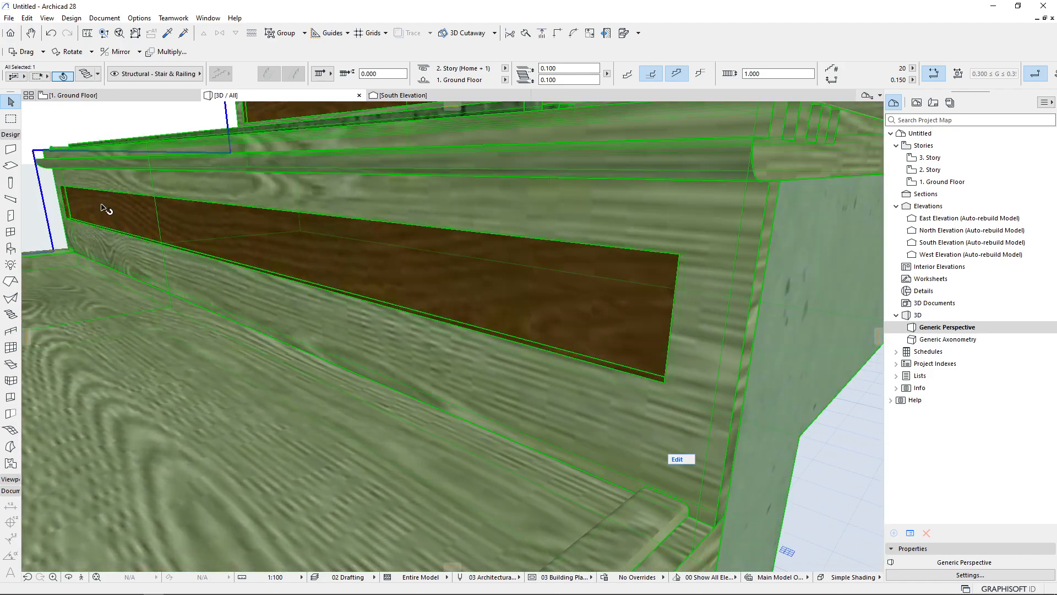
pyautogui.scroll(-1, 590, 267)
pyautogui.scroll(-1, 534, 351)
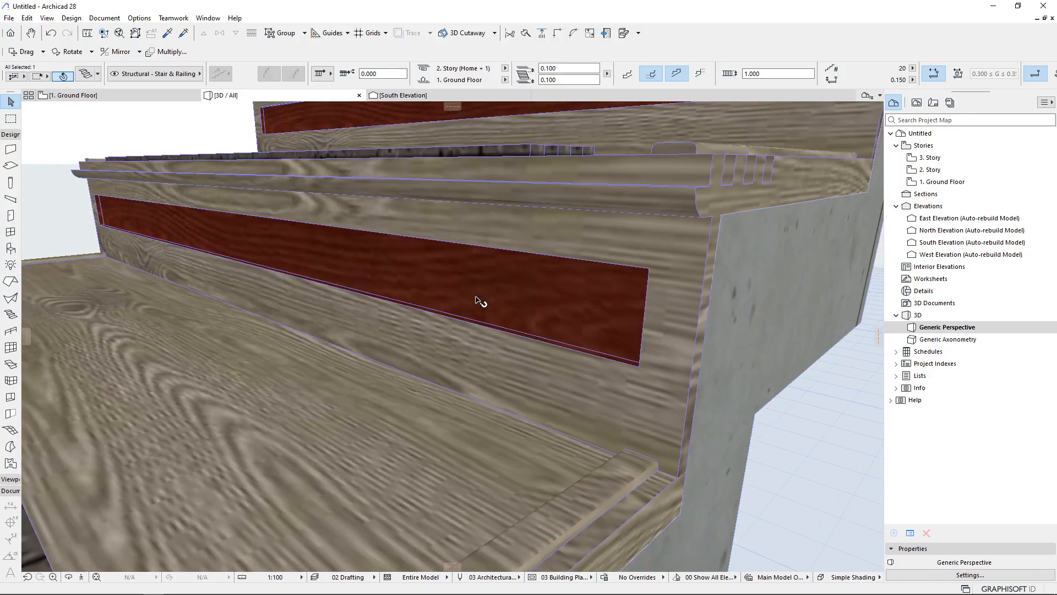
# Reopen the stair settings and review the riser reveal surface and riser offset fields, then close the dialog
pyautogui.hotkey('ctrl', 't')
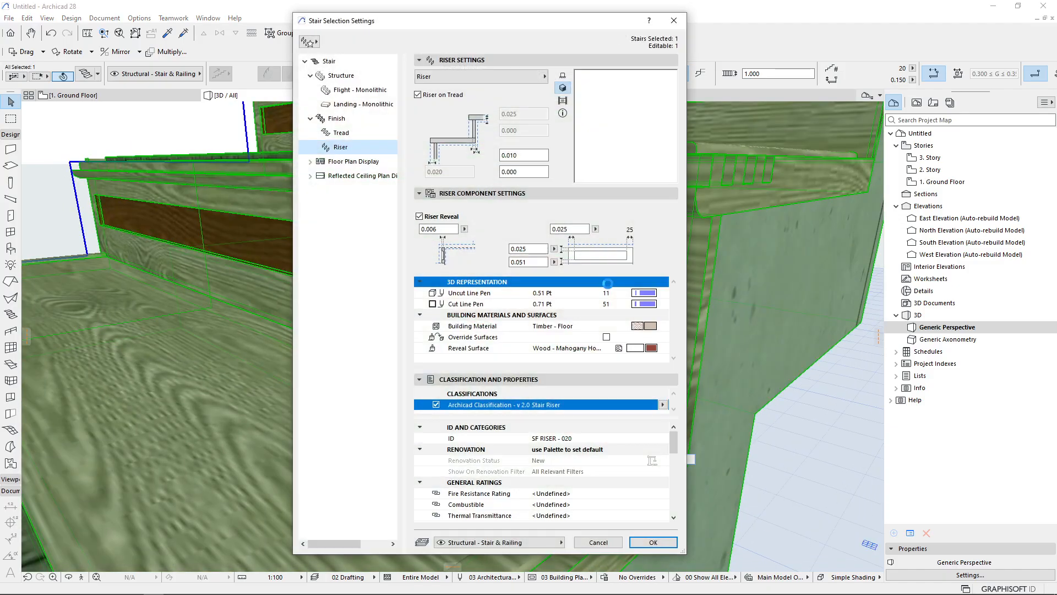
pyautogui.click(656, 347)
pyautogui.click(659, 326)
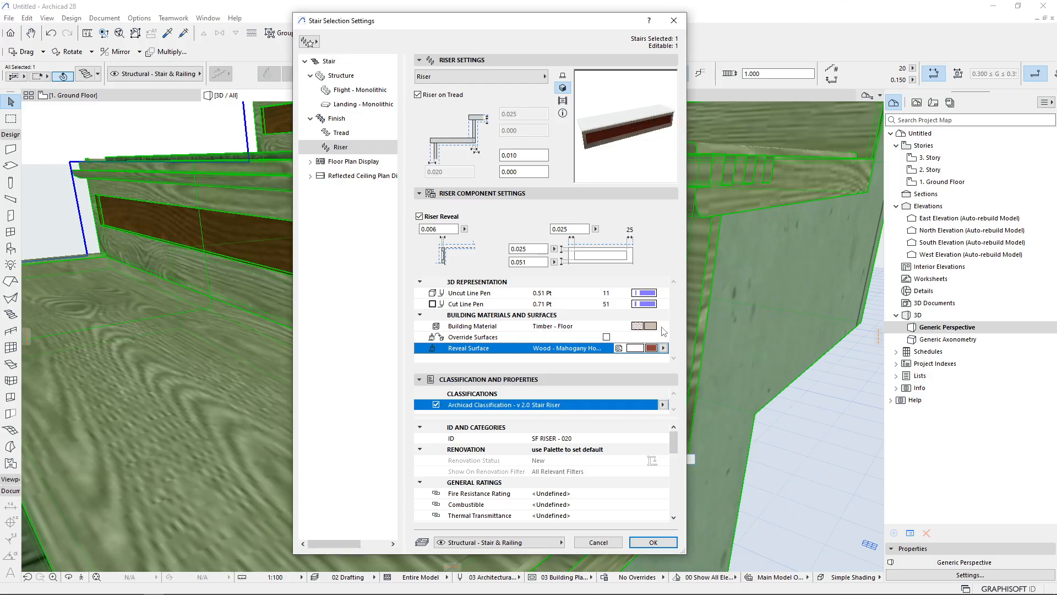
pyautogui.click(661, 327)
pyautogui.click(660, 356)
pyautogui.click(660, 348)
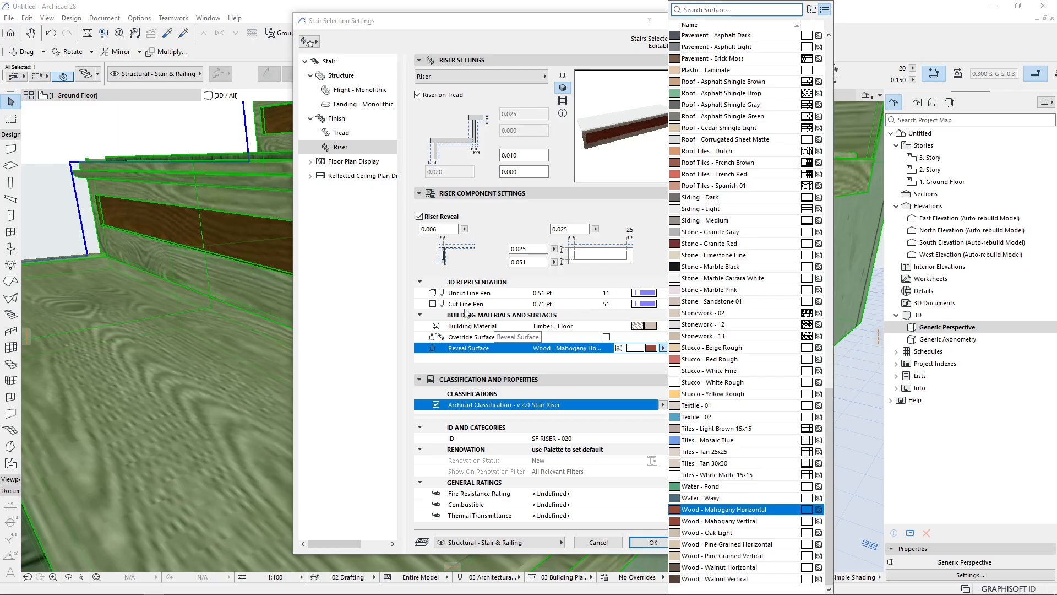
pyautogui.click(459, 360)
pyautogui.click(453, 380)
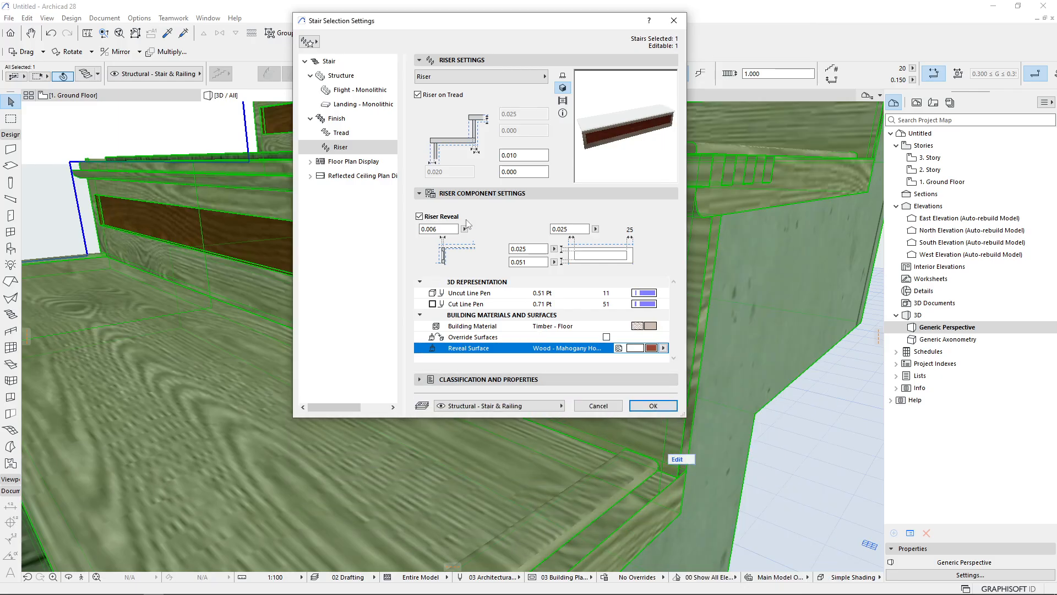
pyautogui.click(523, 155)
pyautogui.click(515, 171)
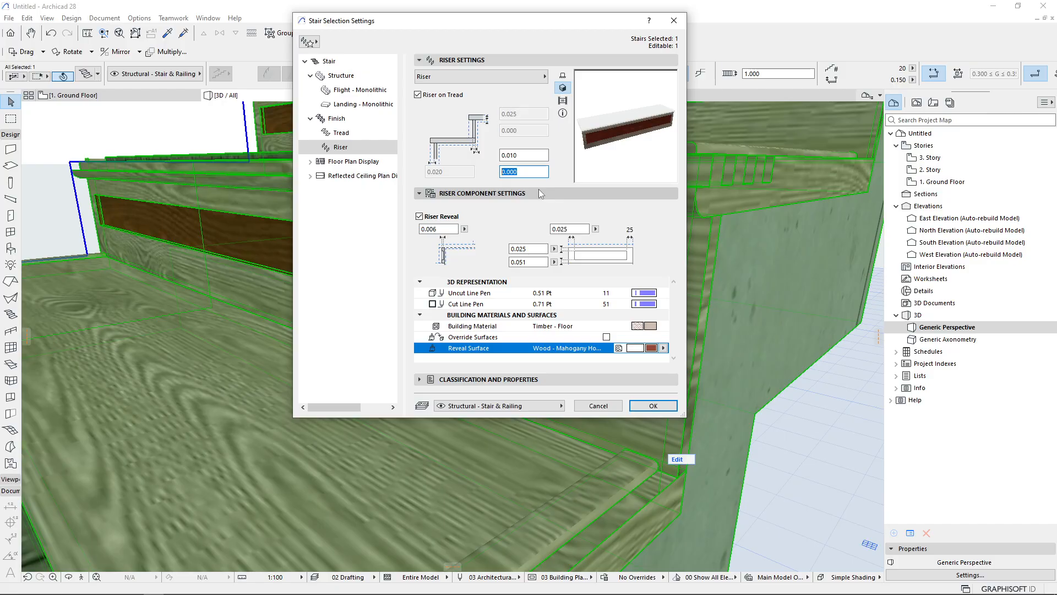
pyautogui.press('Return')
pyautogui.press('Escape')
# Open the reference photo Ejercicio 1.jpg from the exercises folder and maximize it
pyautogui.scroll(-3, 361, 306)
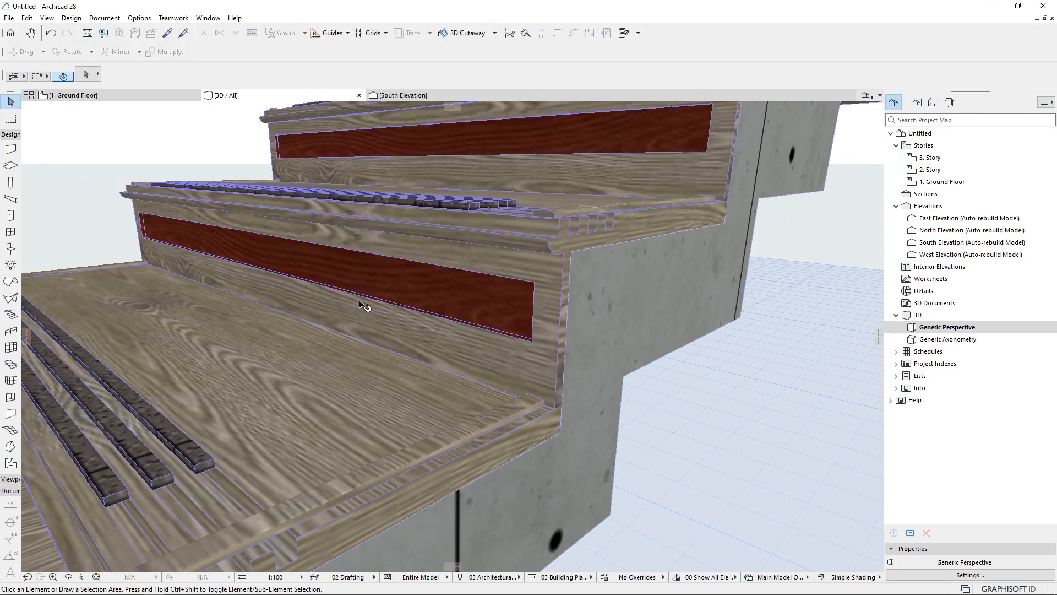
pyautogui.scroll(-5, 362, 305)
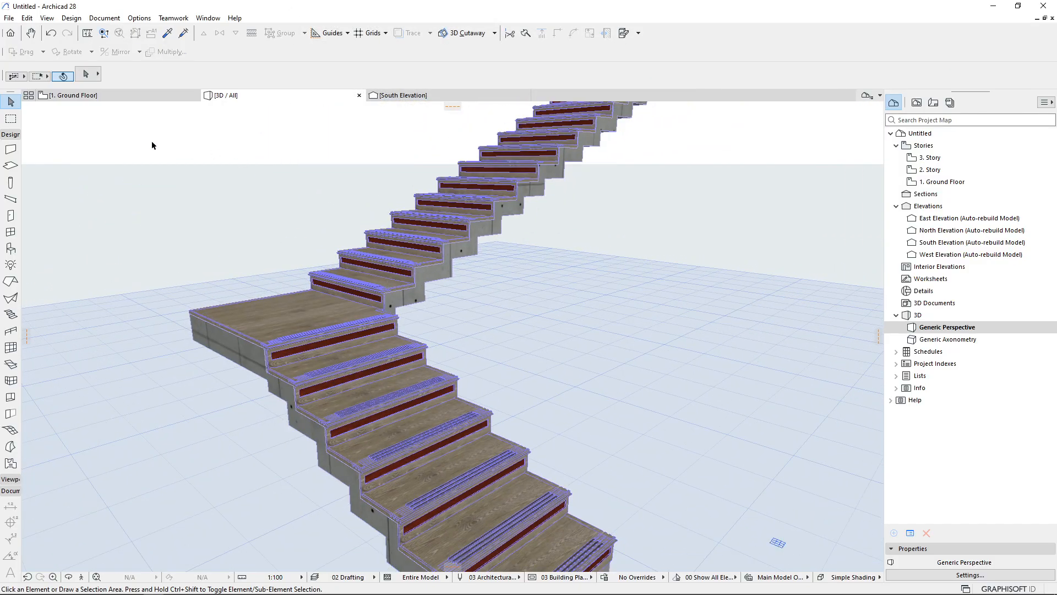
pyautogui.click(92, 586)
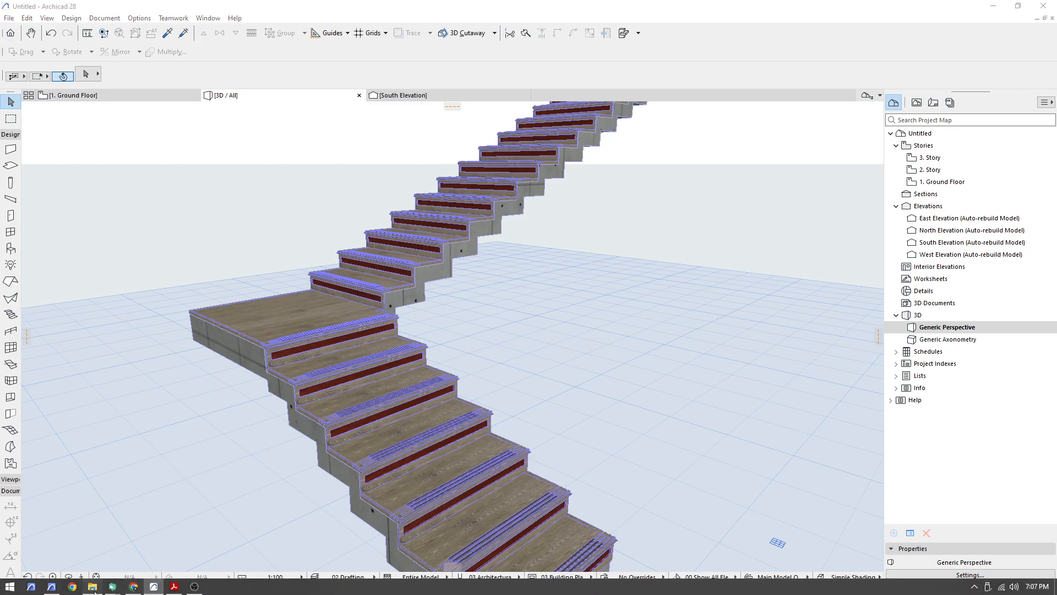
pyautogui.moveTo(598, 99); pyautogui.dragTo(525, 101)
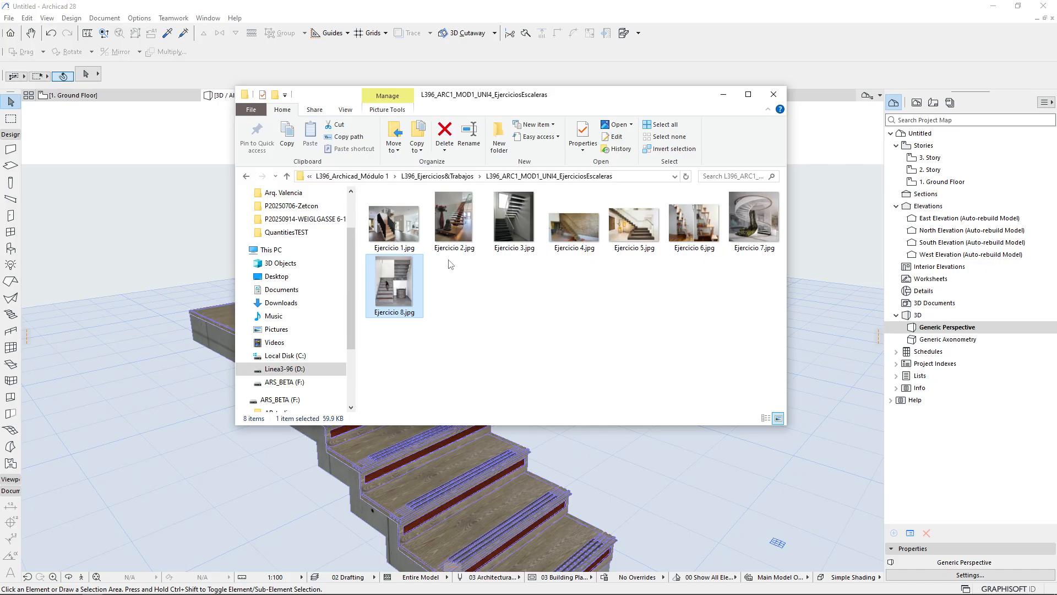
pyautogui.click(405, 244)
pyautogui.doubleClick(405, 243)
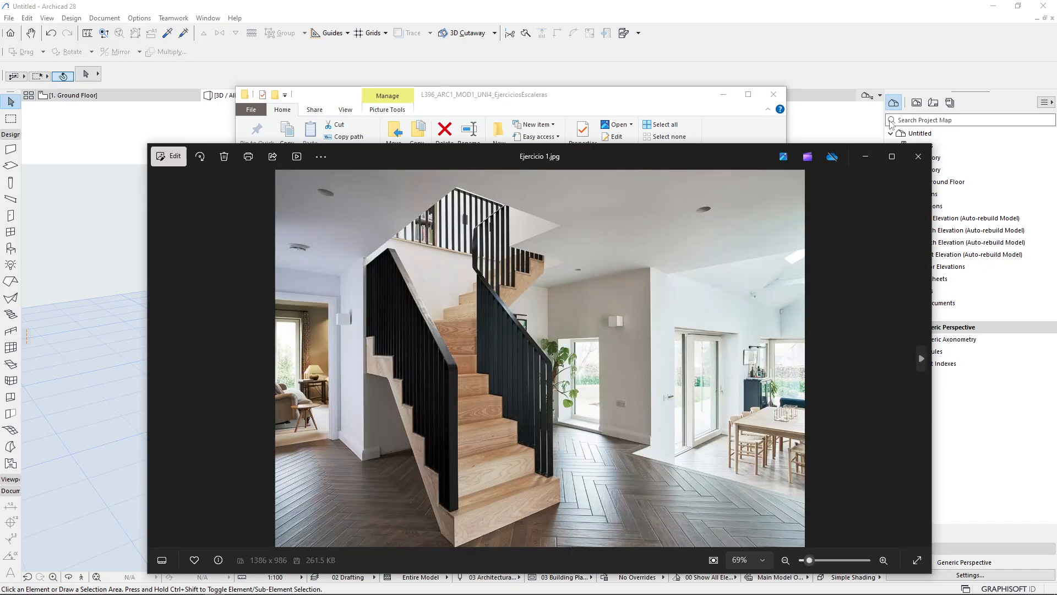
pyautogui.click(895, 159)
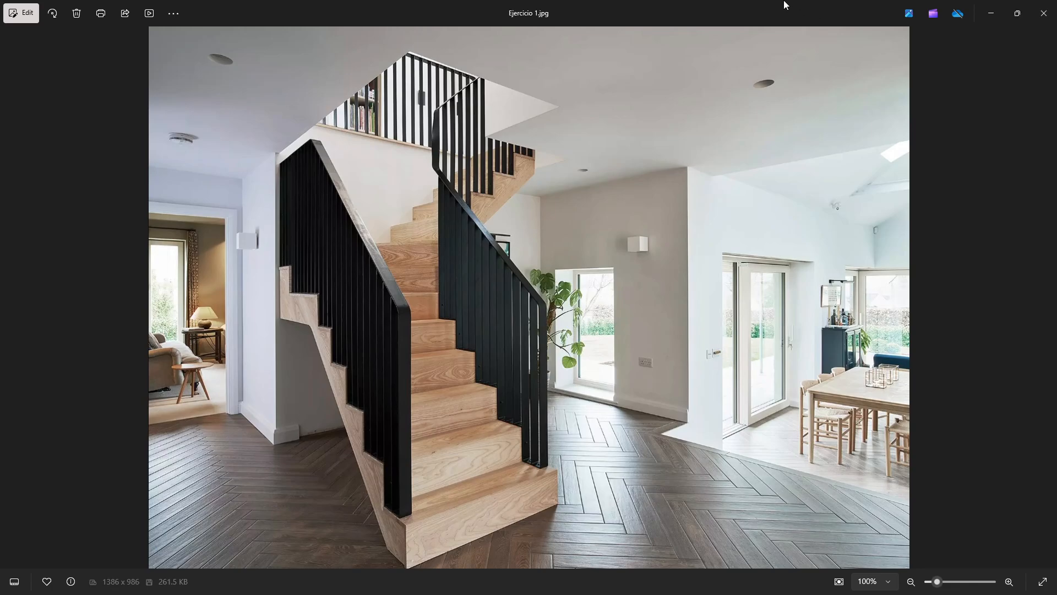
# Snap the photo viewer to the right half of the screen beside Archicad
pyautogui.press('super+Right')
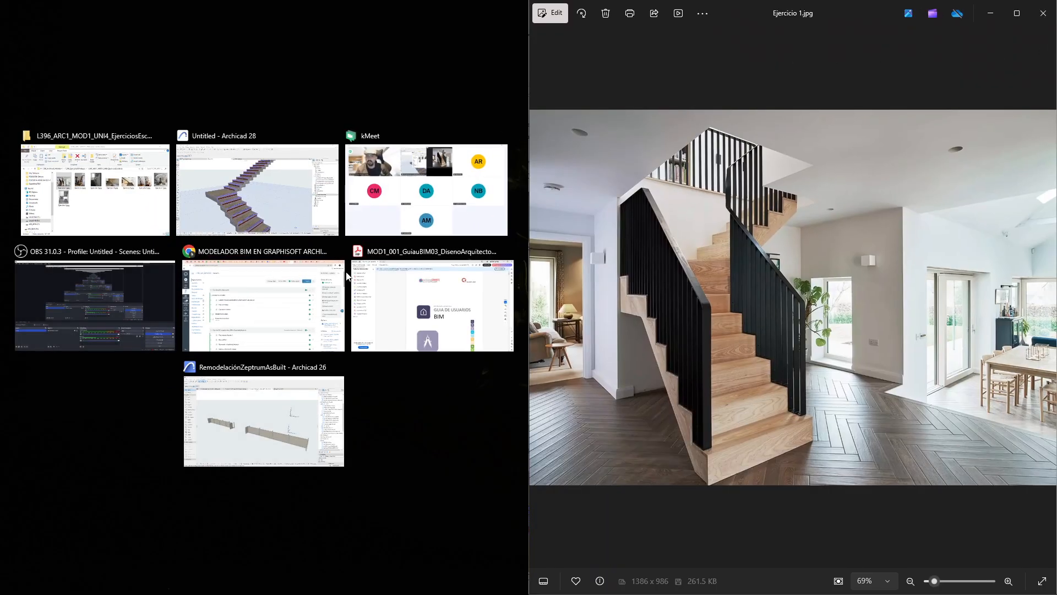
pyautogui.click(258, 188)
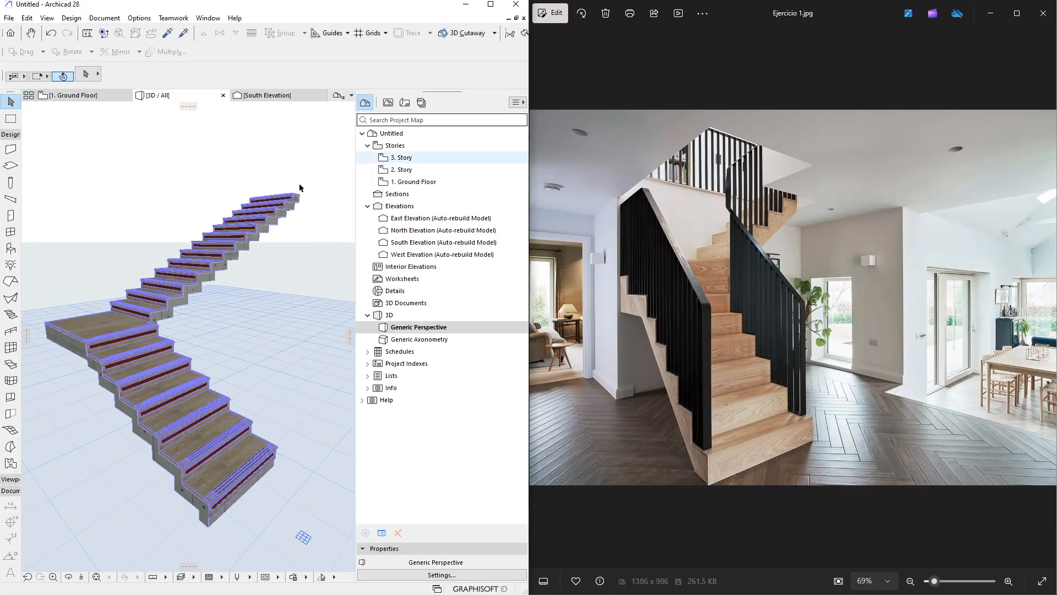
# Reopen the stair settings and enable all four override surfaces for the monolithic flight structure
pyautogui.click(167, 382)
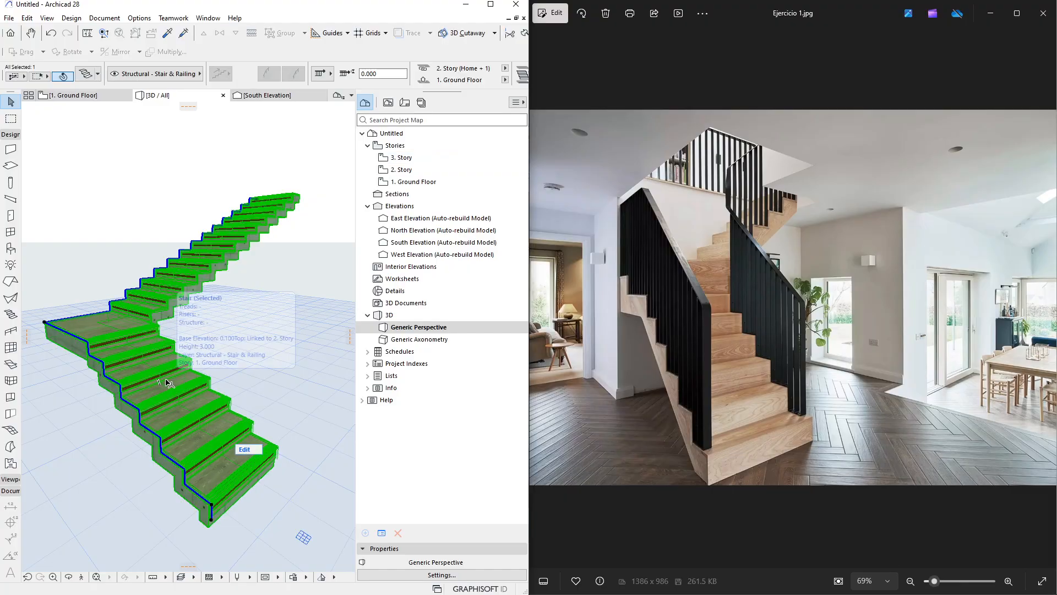
pyautogui.doubleClick(167, 382)
pyautogui.click(341, 76)
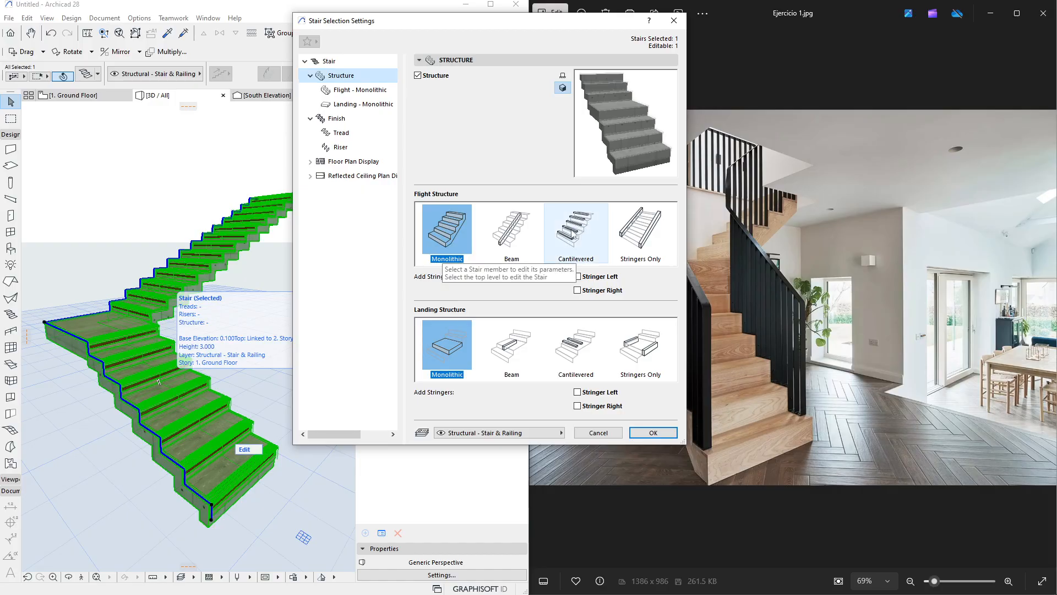
pyautogui.click(351, 93)
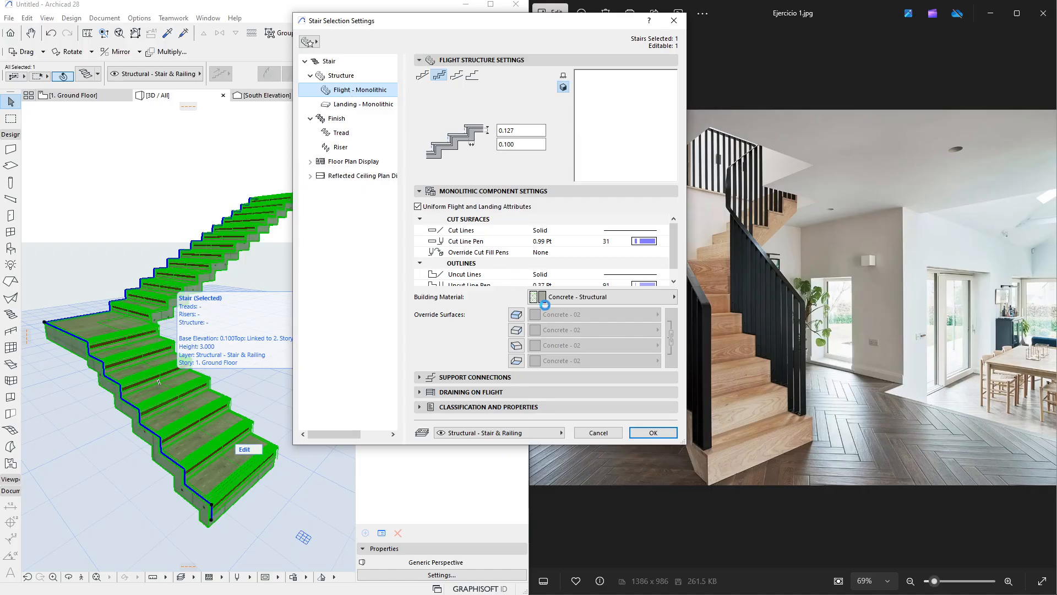
pyautogui.click(516, 315)
pyautogui.click(516, 330)
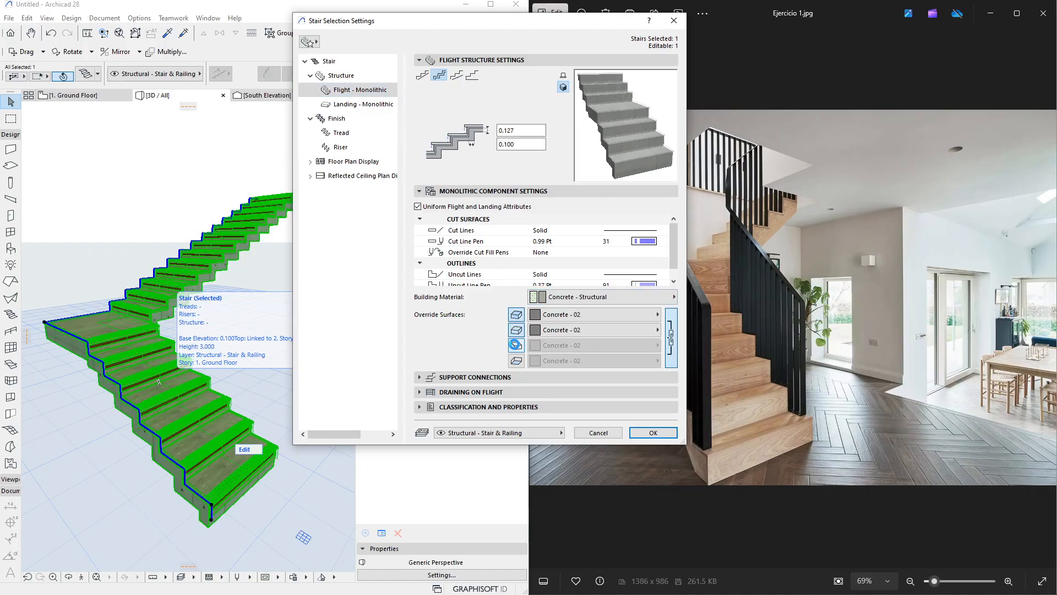
pyautogui.click(516, 345)
pyautogui.click(516, 360)
# Set all four override surfaces of the monolithic flight to Wood - Pine Grained Horizontal
pyautogui.click(551, 314)
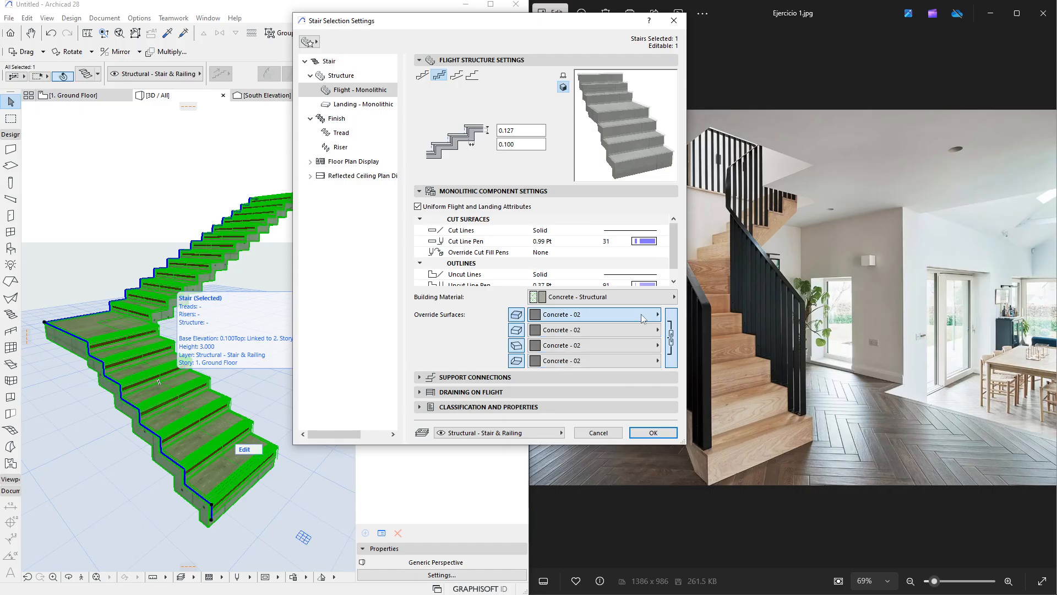
pyautogui.scroll(-20, 703, 413)
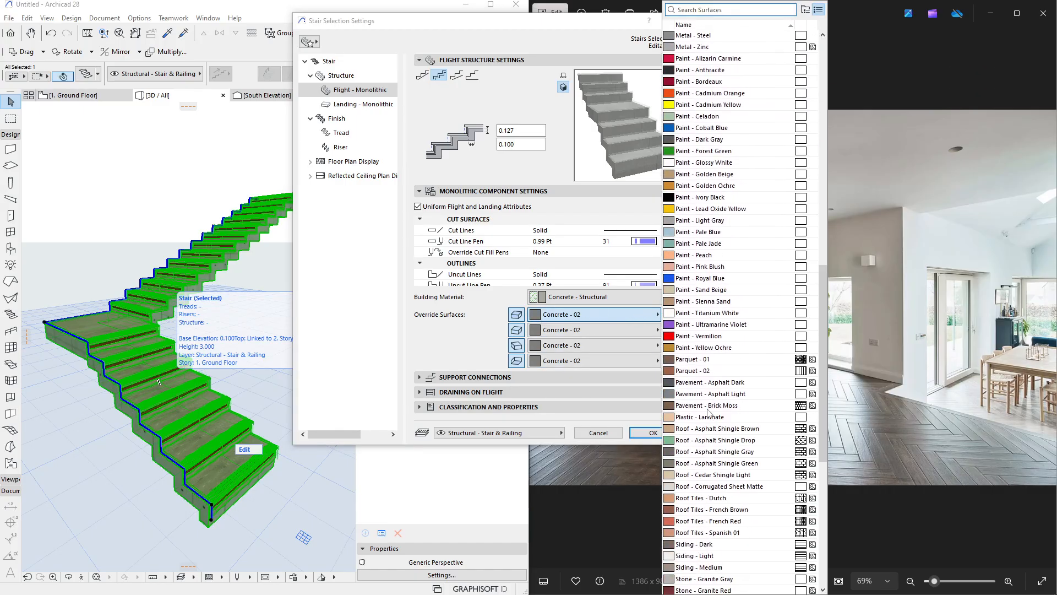
pyautogui.scroll(-5, 704, 413)
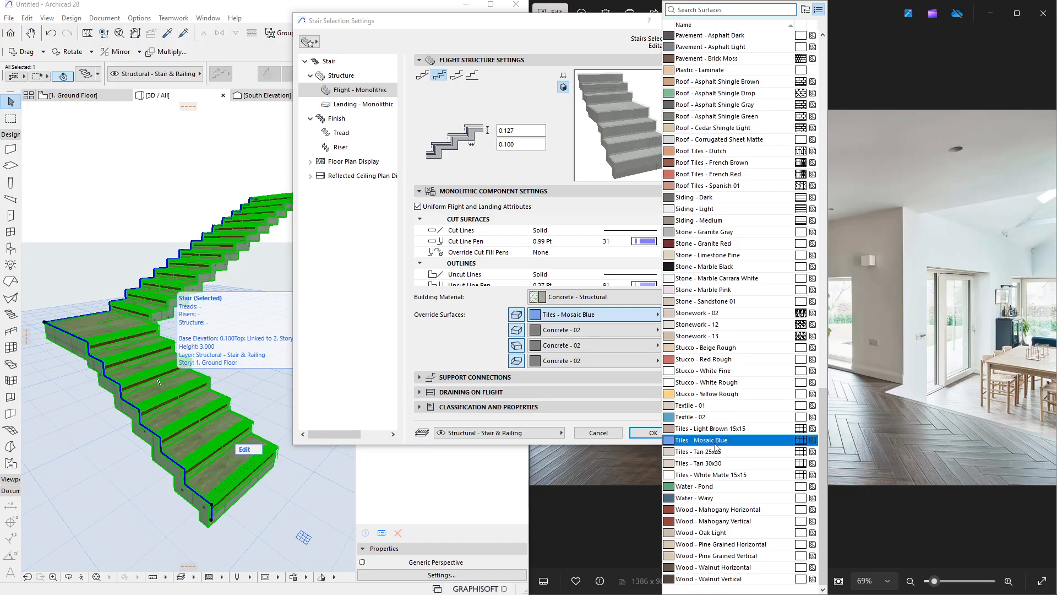
pyautogui.click(716, 544)
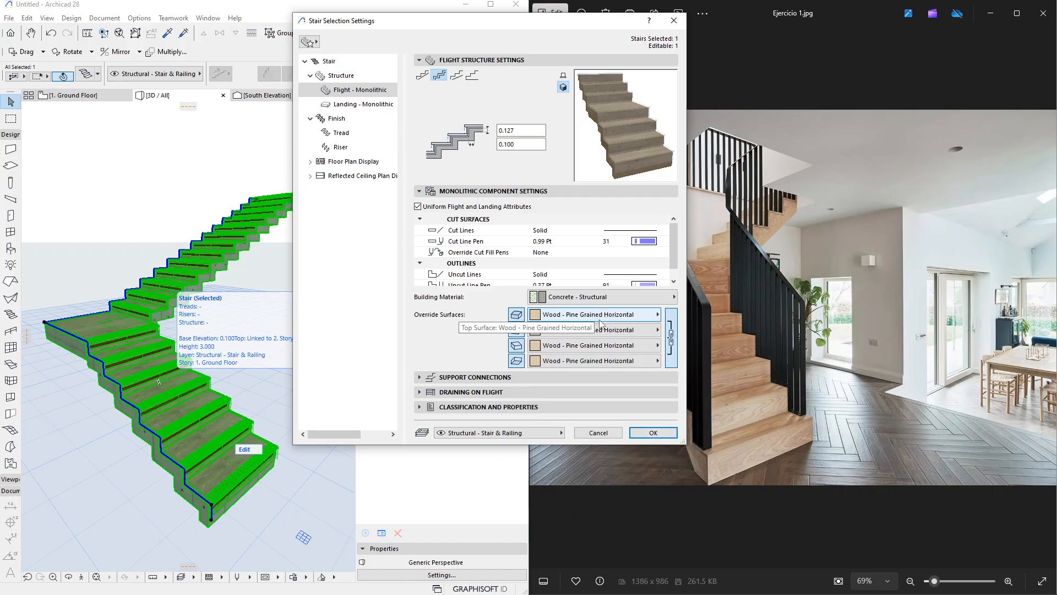
# Open the Tread settings and browse through the tread component setting pages
pyautogui.click(341, 134)
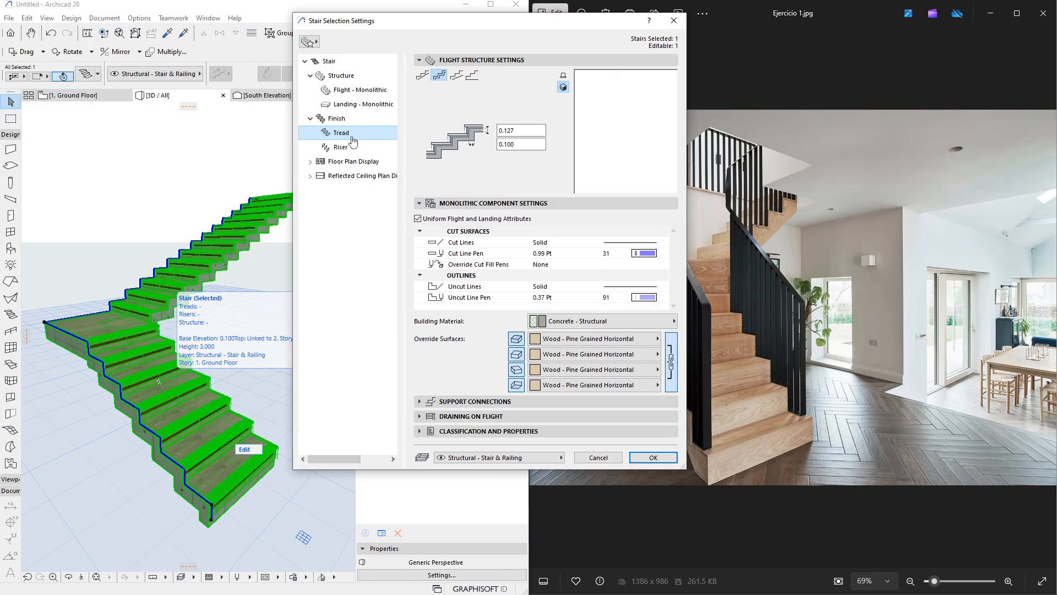
pyautogui.click(437, 203)
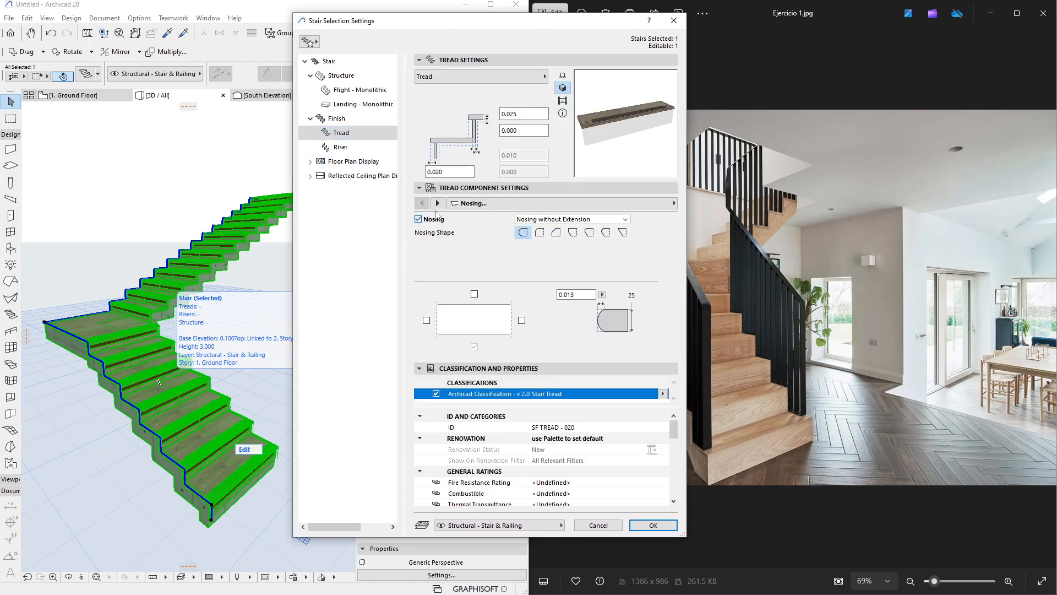
pyautogui.click(438, 203)
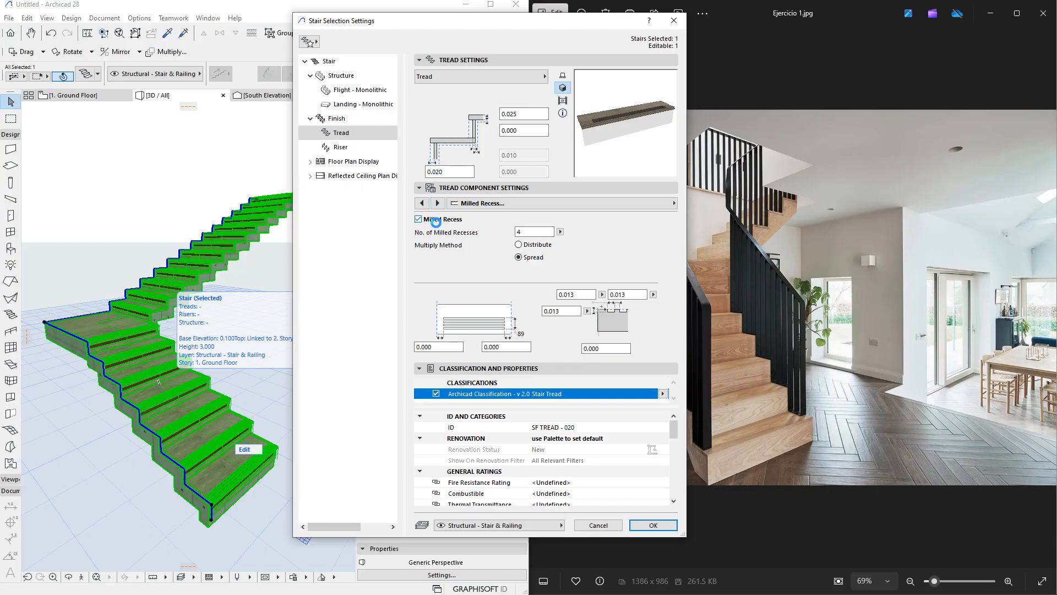
pyautogui.click(438, 204)
pyautogui.click(439, 204)
pyautogui.click(439, 204)
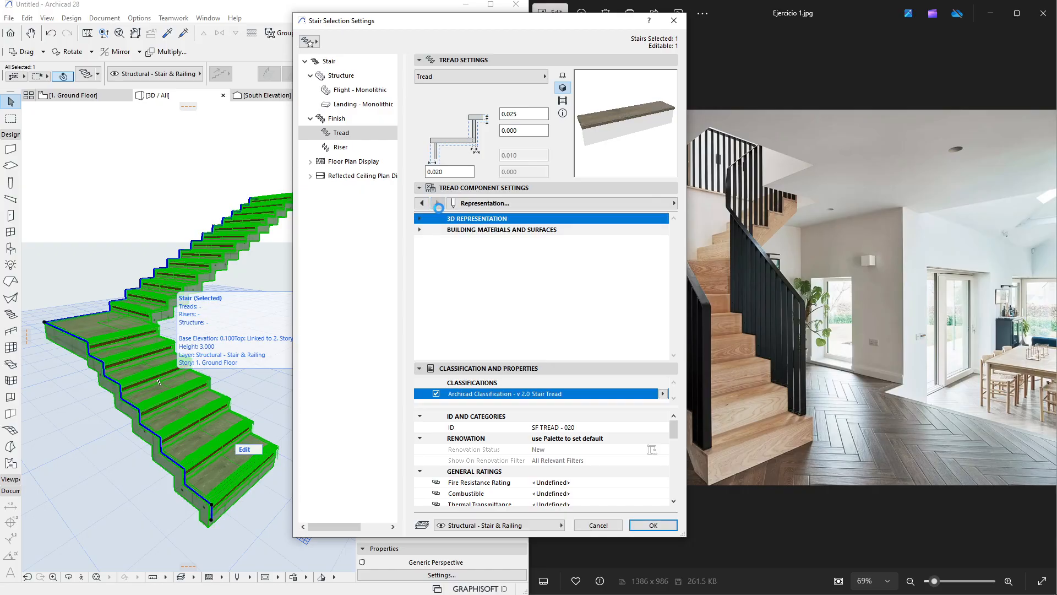
pyautogui.click(422, 203)
pyautogui.click(423, 203)
pyautogui.click(423, 203)
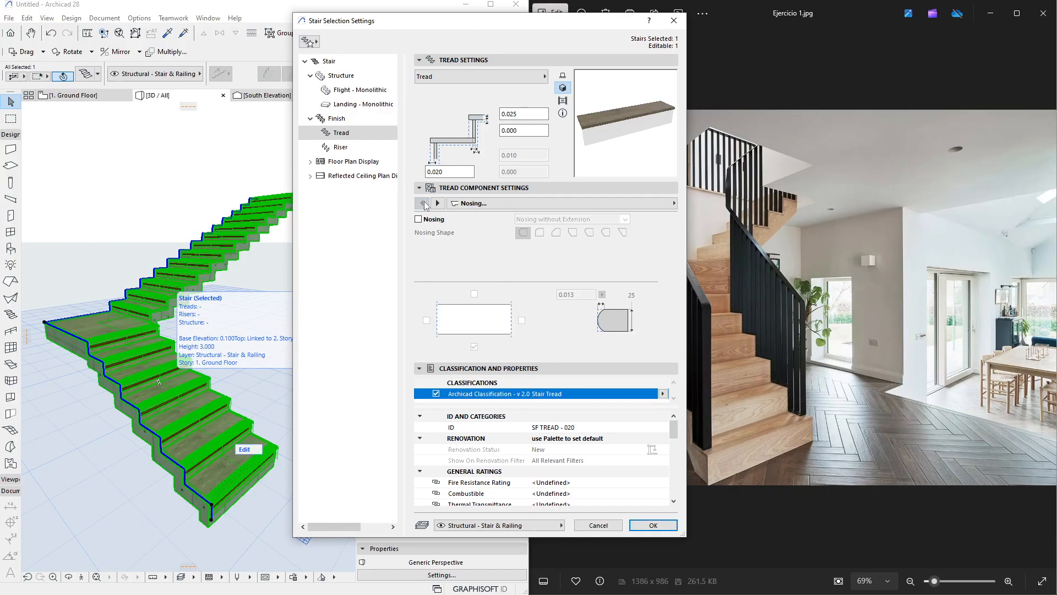
pyautogui.click(438, 204)
pyautogui.click(438, 203)
pyautogui.click(438, 204)
pyautogui.click(438, 203)
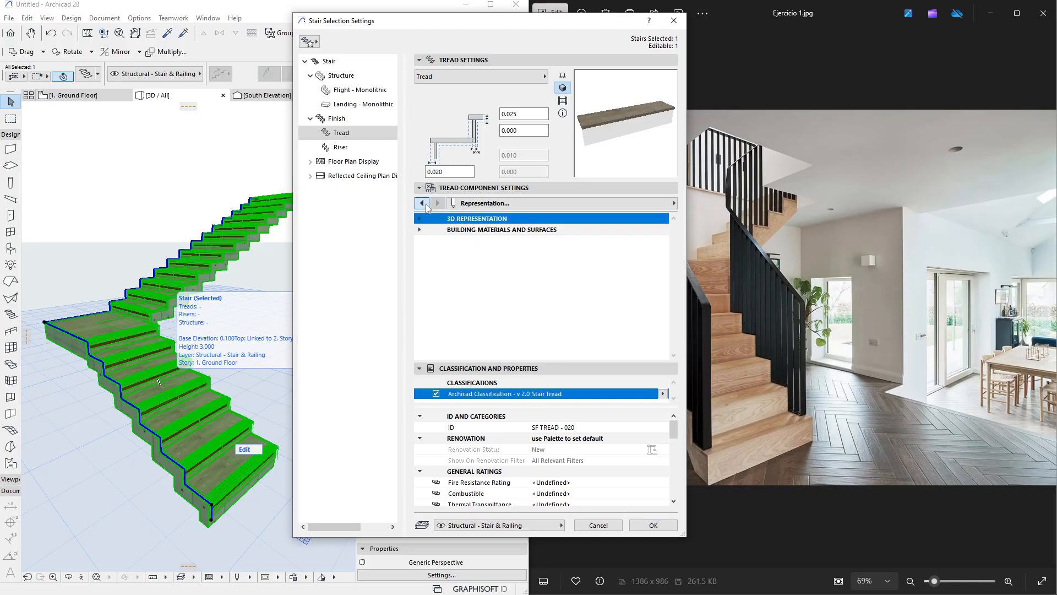
pyautogui.click(422, 203)
pyautogui.click(438, 203)
# Keep the tread building material as Timber - Floor and override its tread surface with Wood - Pine Grained Horizontal
pyautogui.click(421, 231)
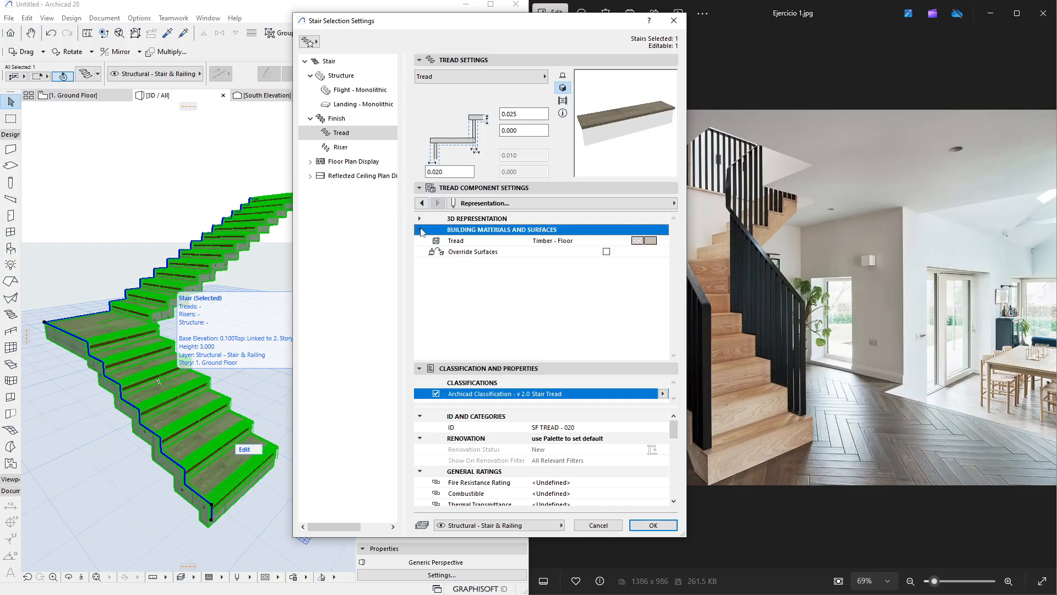
pyautogui.click(660, 242)
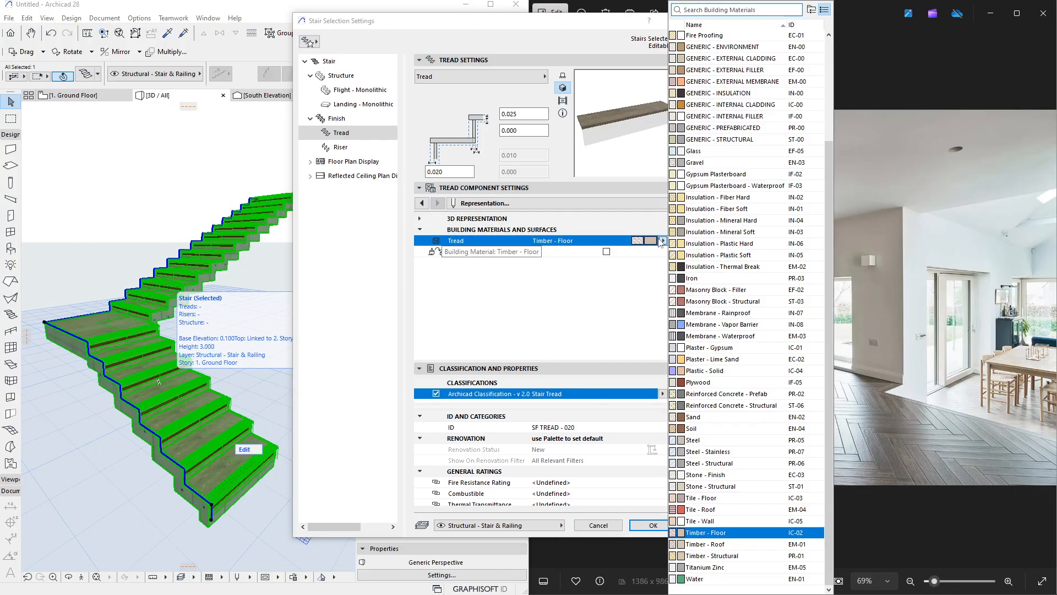
pyautogui.click(709, 533)
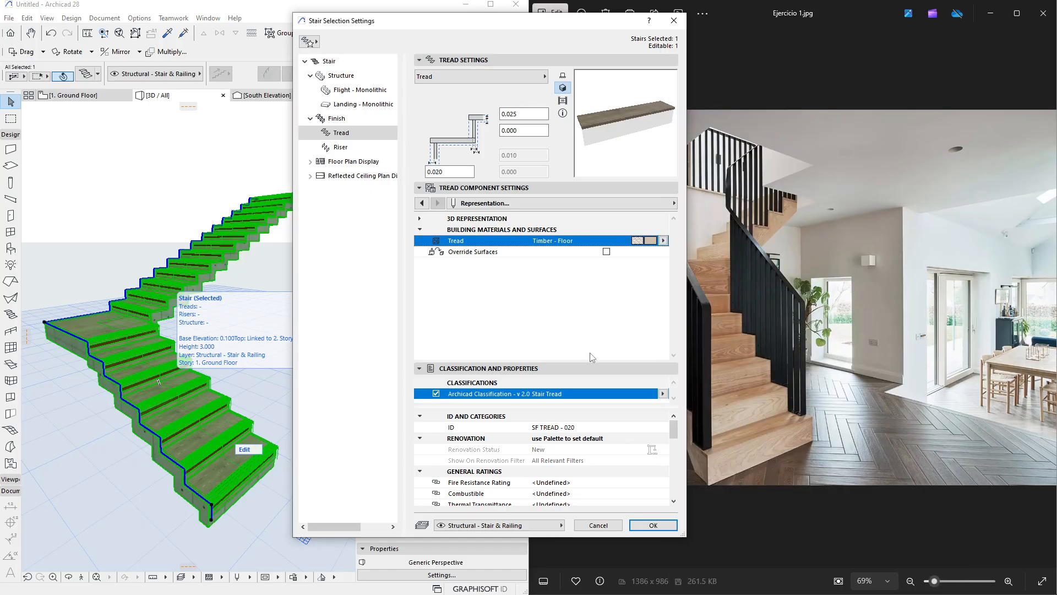
pyautogui.click(606, 251)
pyautogui.click(663, 262)
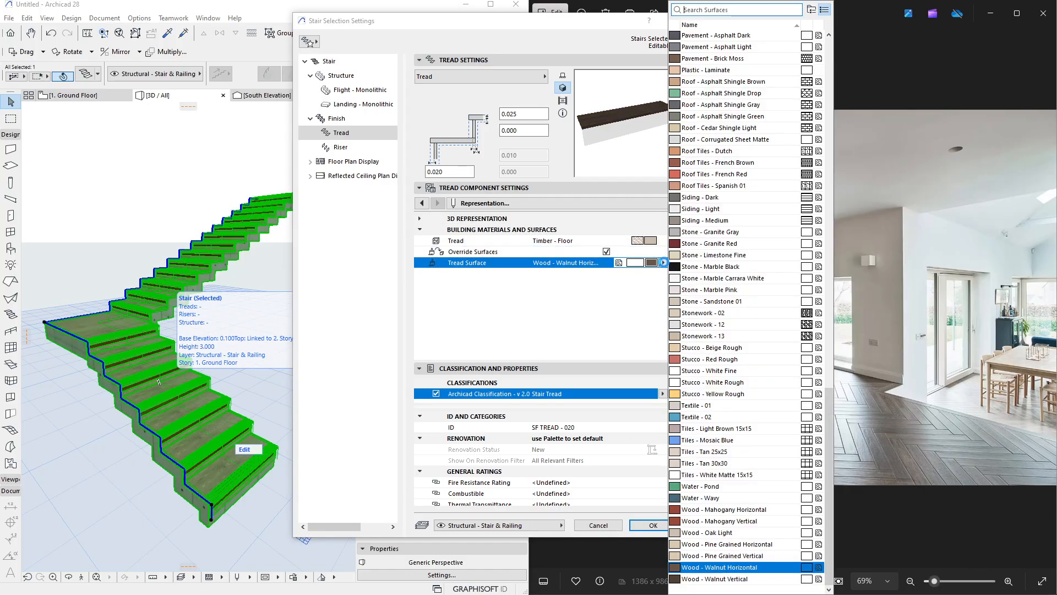
pyautogui.click(768, 544)
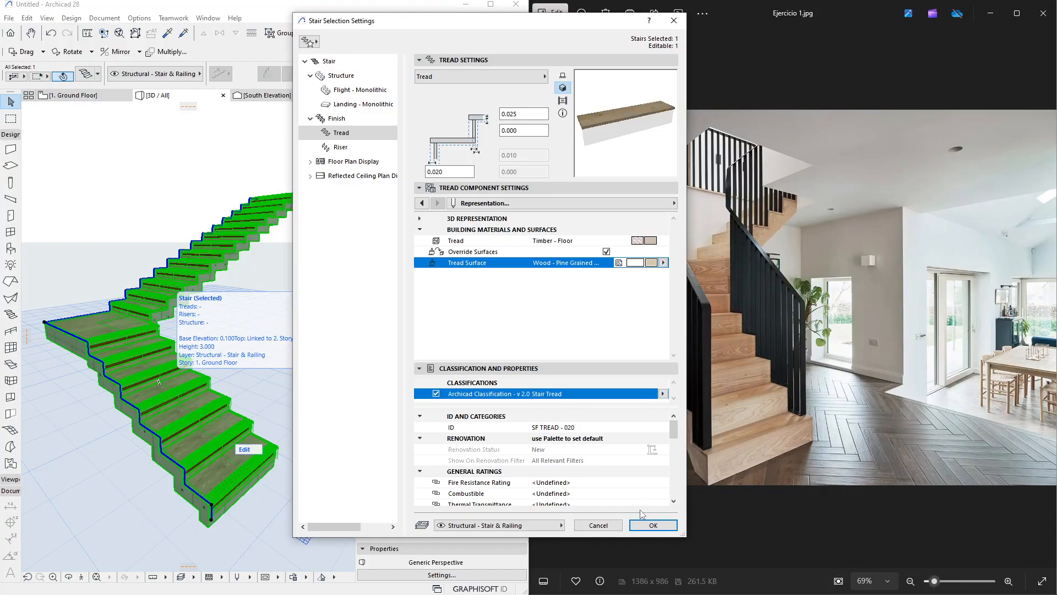
# Turn off the riser reveal, override the riser surface with Wood - Pine Grained Horizontal, and apply the stair settings
pyautogui.click(358, 148)
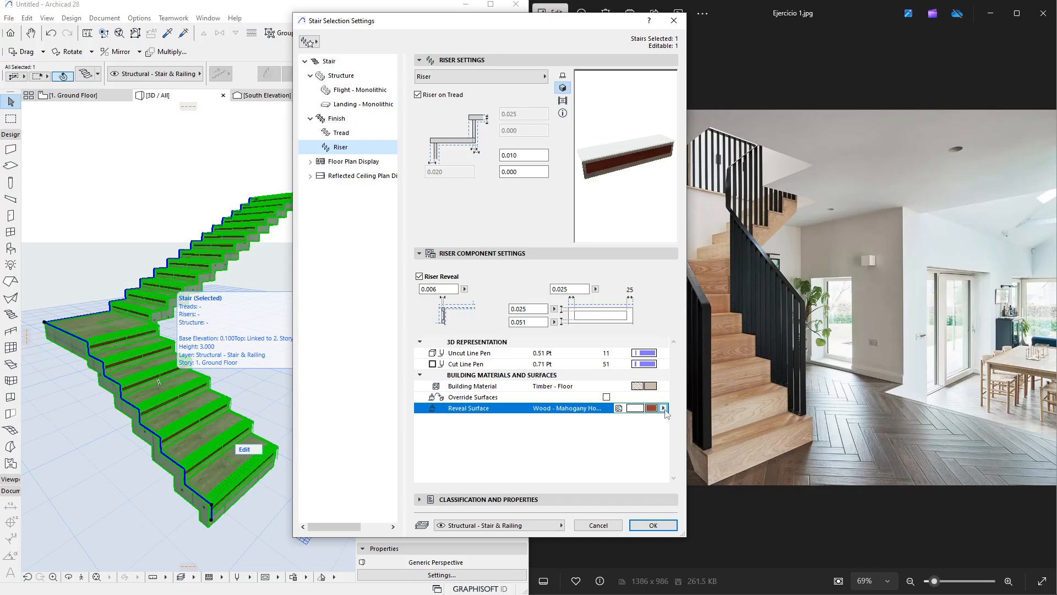
pyautogui.click(419, 275)
pyautogui.click(663, 389)
pyautogui.click(663, 387)
pyautogui.click(661, 386)
pyautogui.click(607, 396)
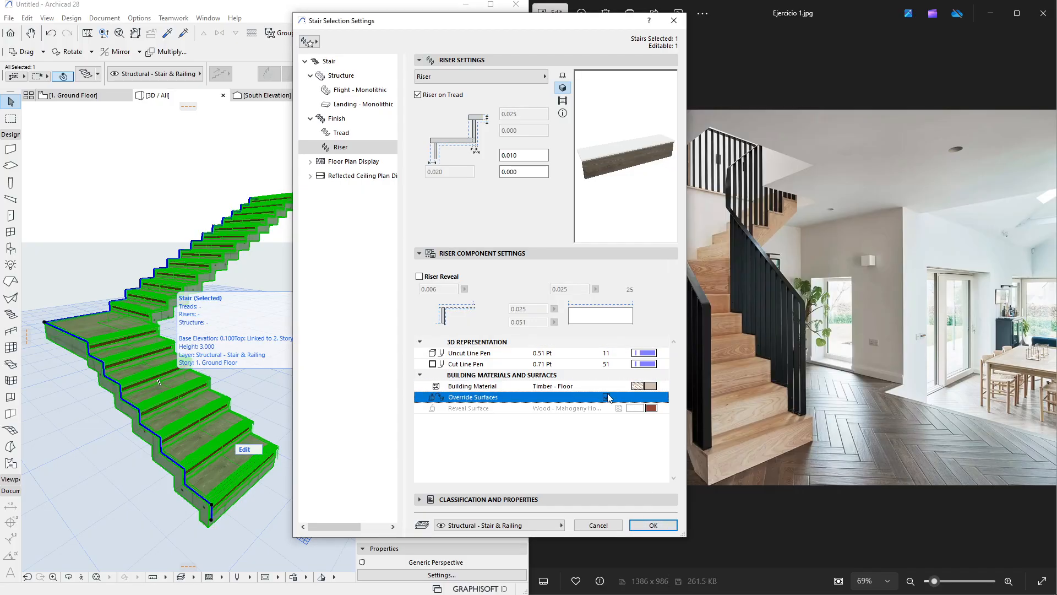
pyautogui.click(662, 410)
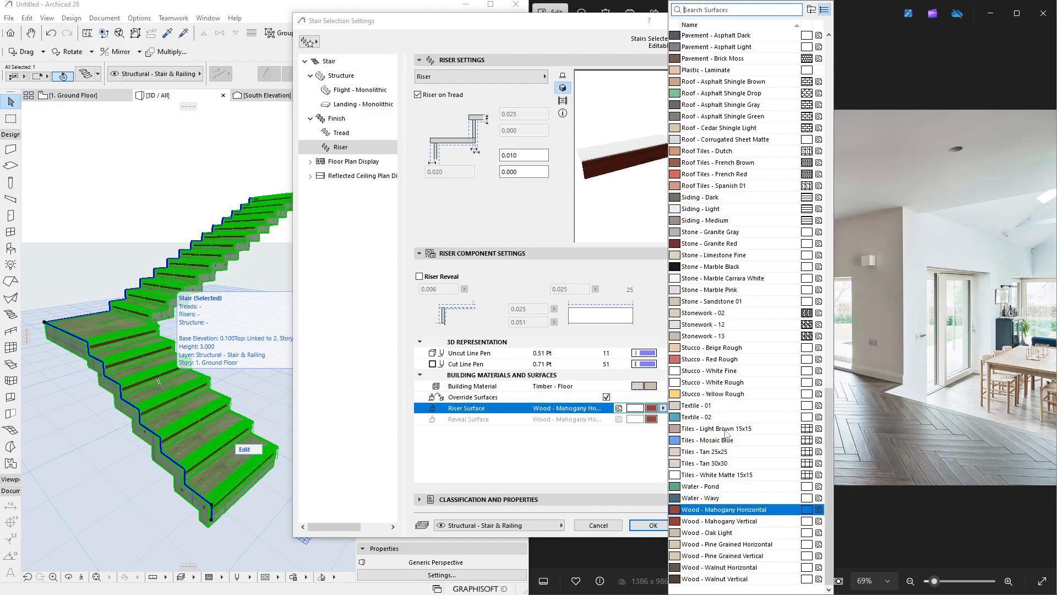
pyautogui.click(688, 521)
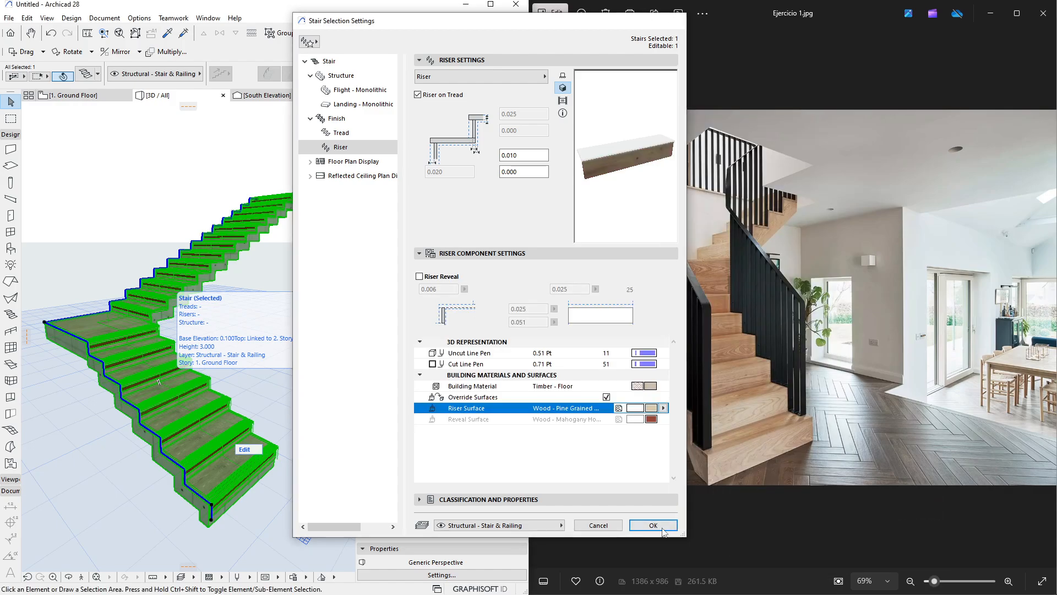
pyautogui.click(653, 525)
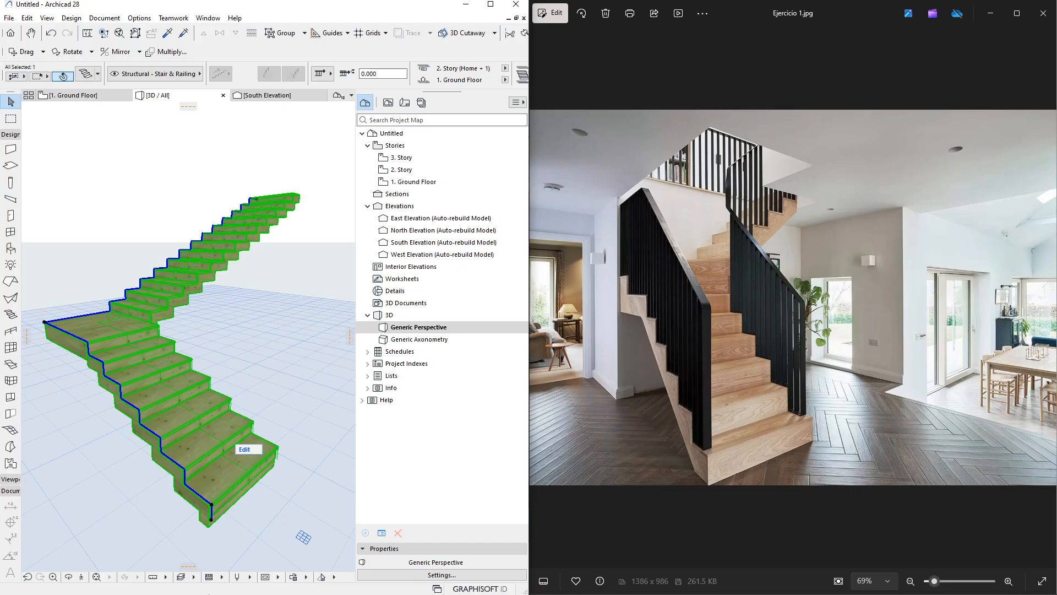
pyautogui.press('super')
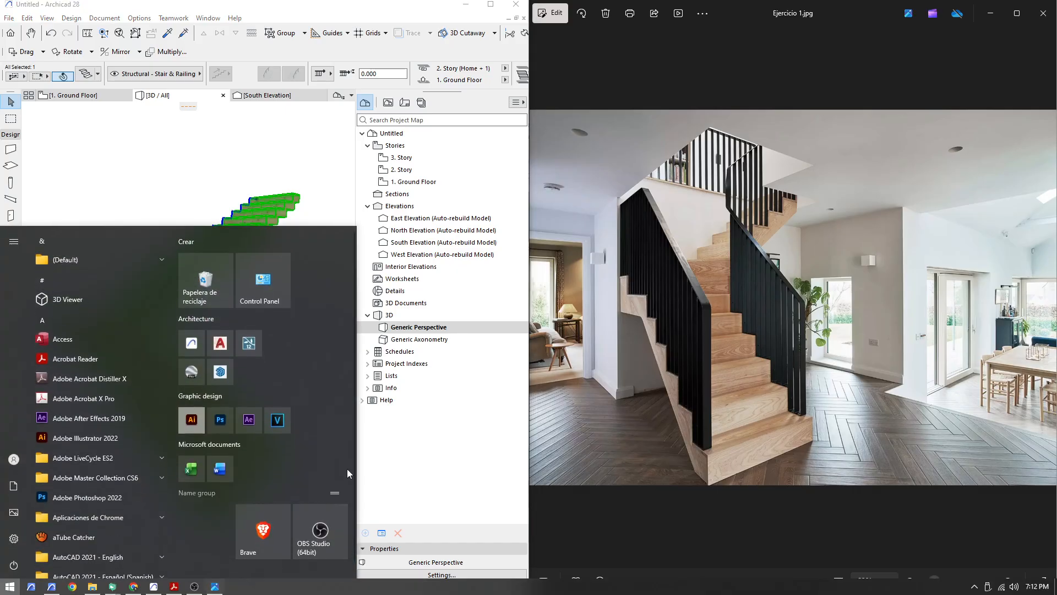
pyautogui.press('super')
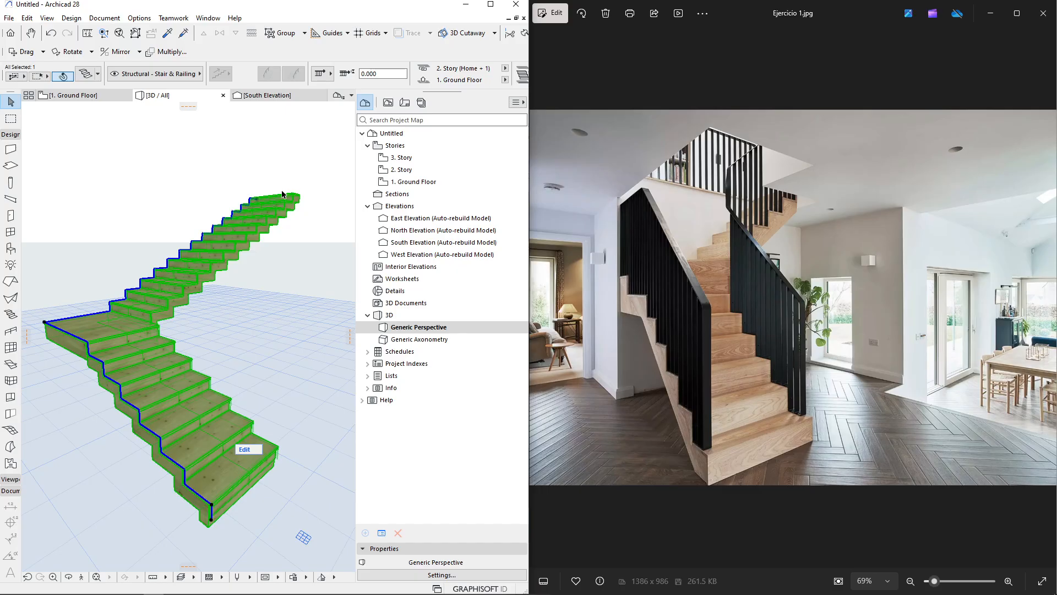
# Inspect the stair's riser finish up close and reopen its settings to review them, then cancel
pyautogui.click(297, 167)
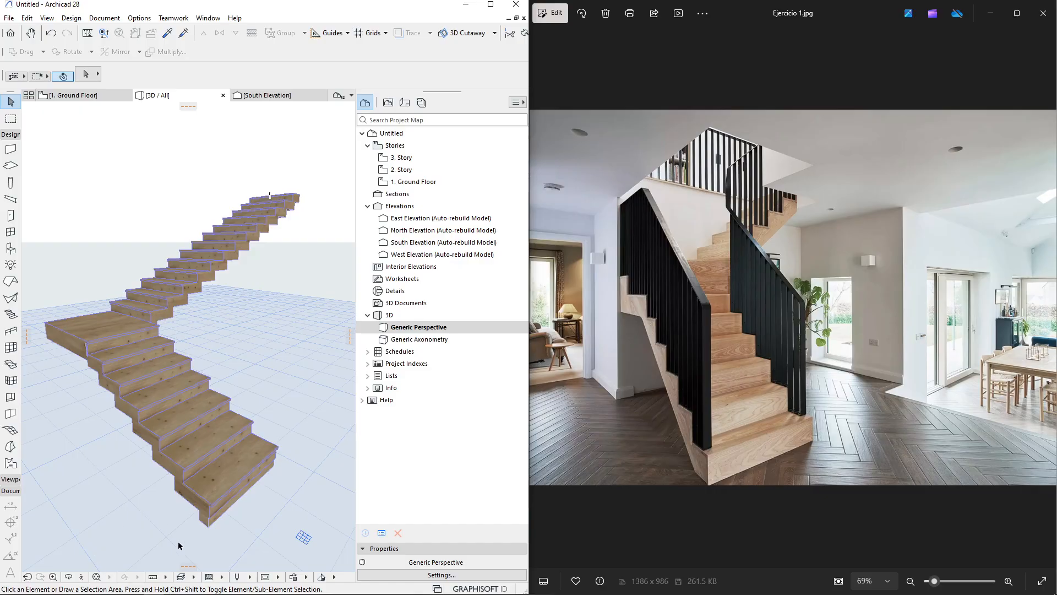
pyautogui.scroll(10, 171, 532)
pyautogui.scroll(-3, 231, 524)
pyautogui.click(254, 407)
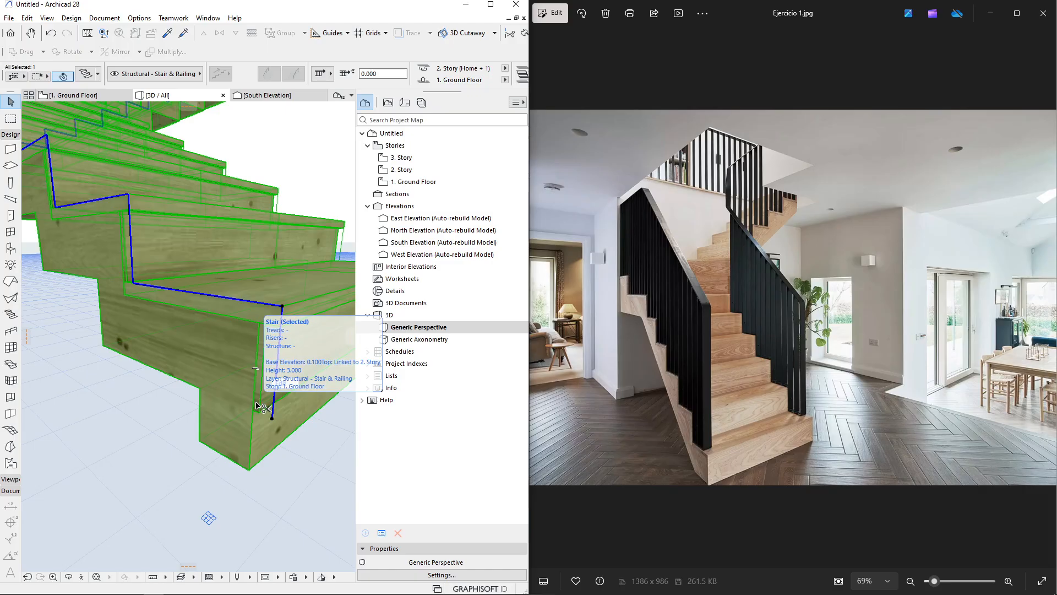
pyautogui.doubleClick(254, 406)
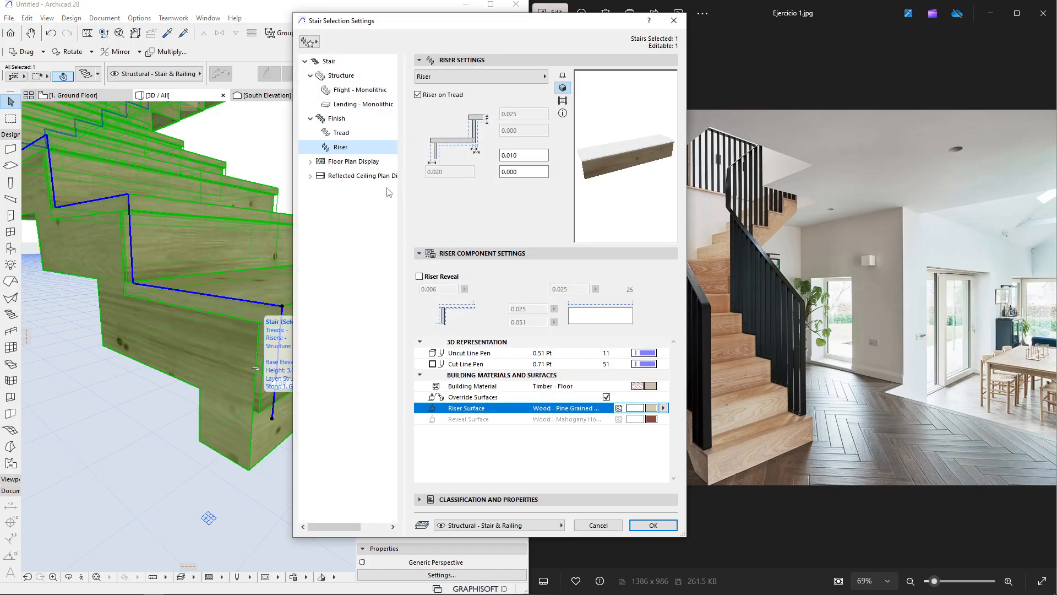
pyautogui.click(599, 525)
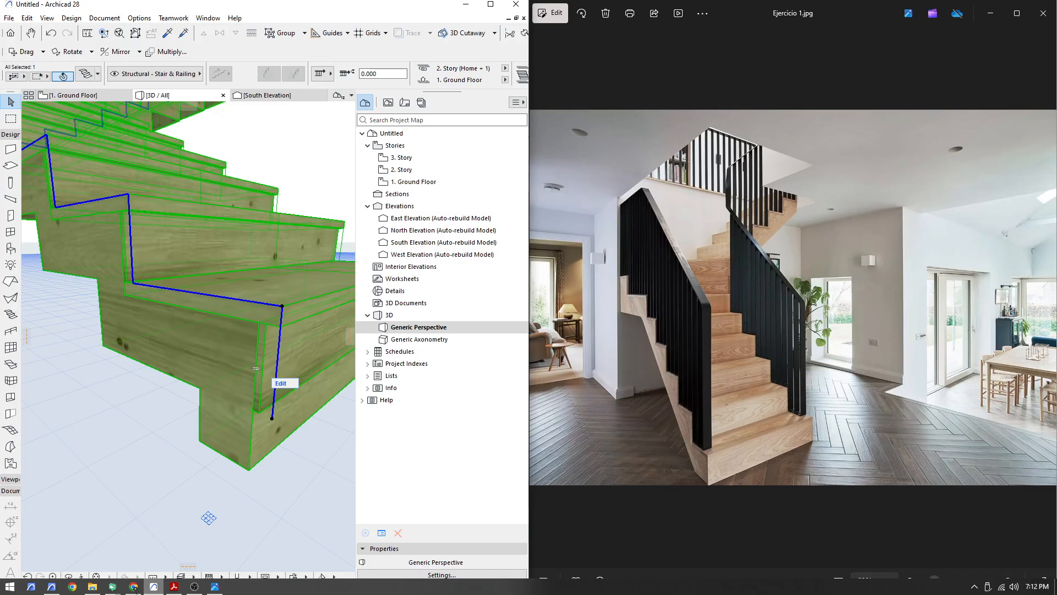
# Switch to the kMeet meeting and stop sharing the screen
pyautogui.moveTo(112, 586)
pyautogui.click(42, 550)
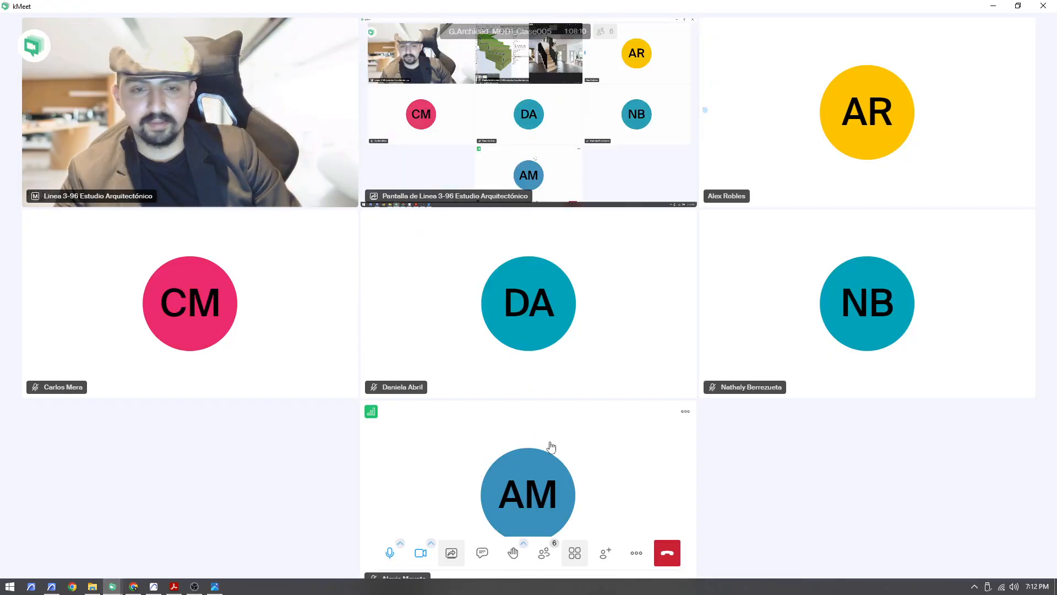
pyautogui.click(453, 553)
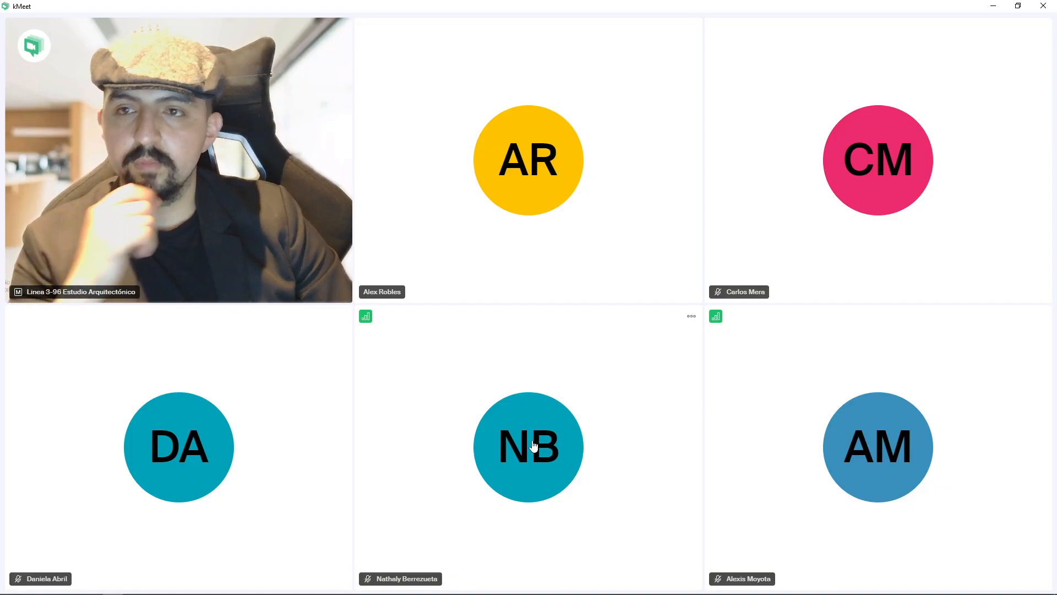
pyautogui.moveTo(533, 446)
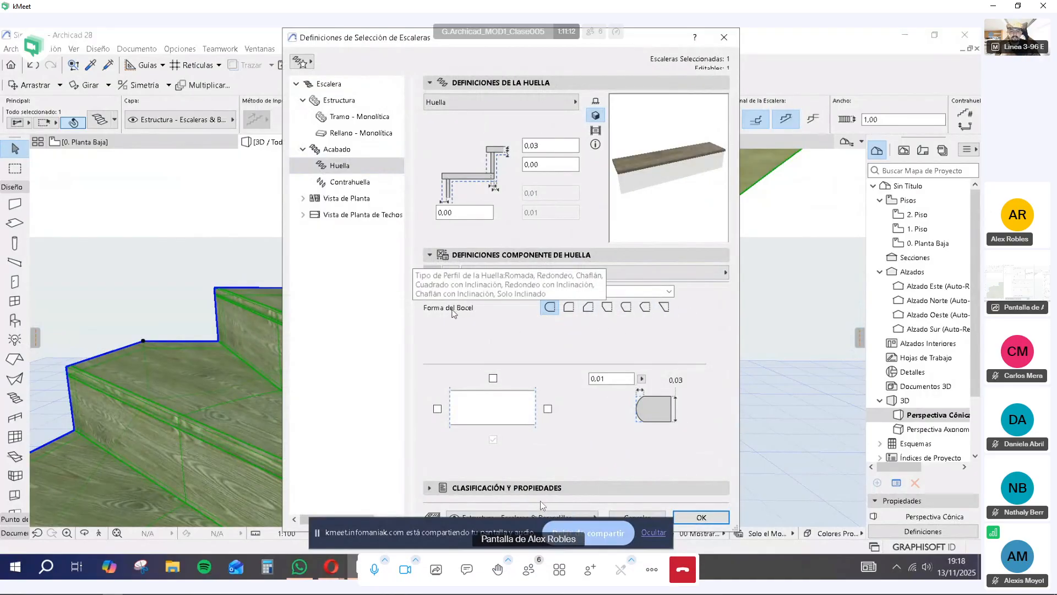
# Share the entire screen again and bring Archicad and the reference photo back to the front
pyautogui.click(442, 572)
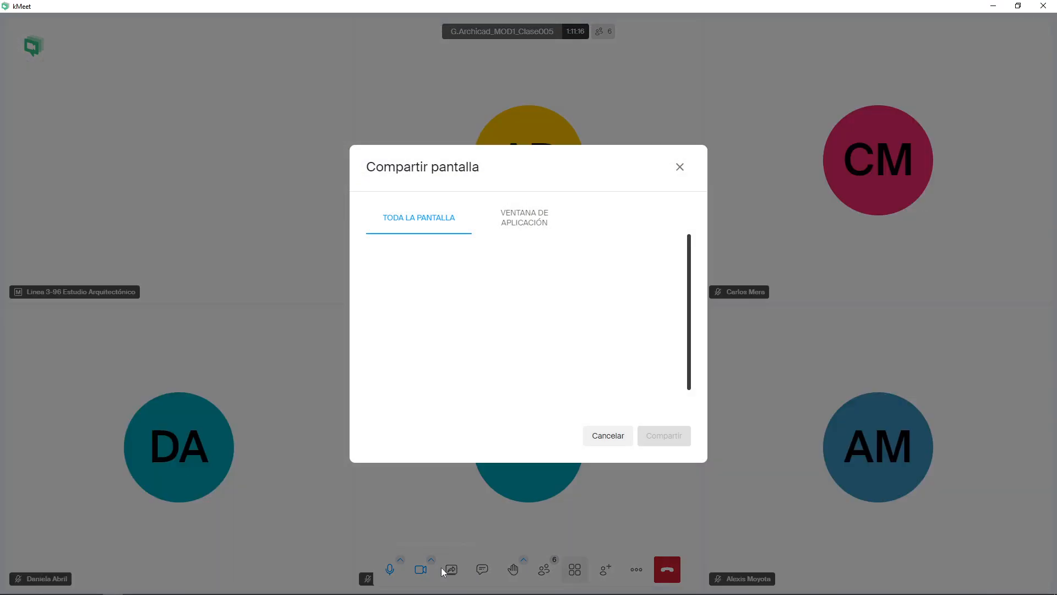
pyautogui.click(663, 436)
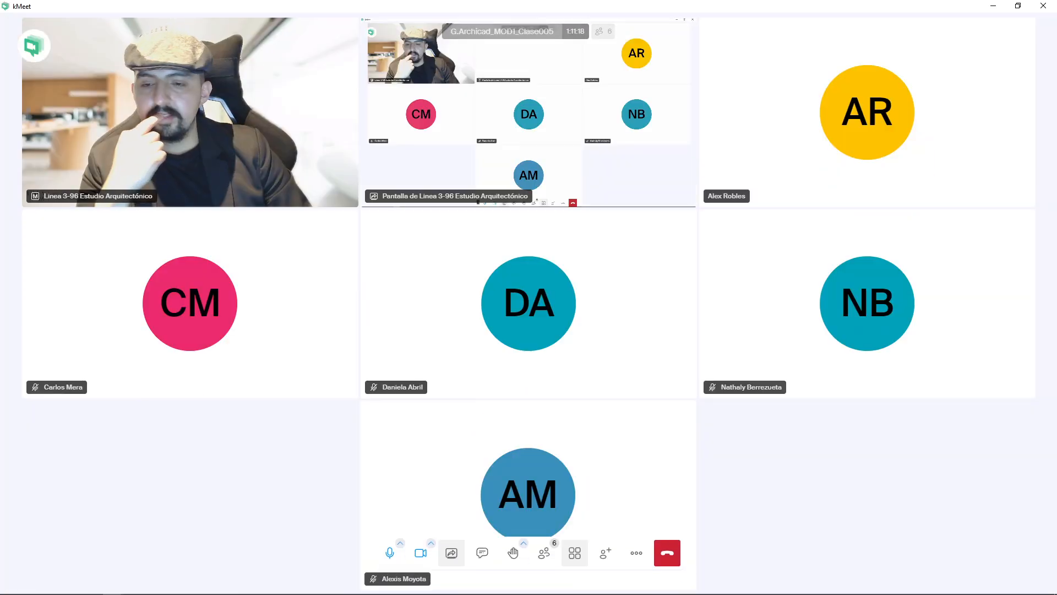
pyautogui.click(154, 586)
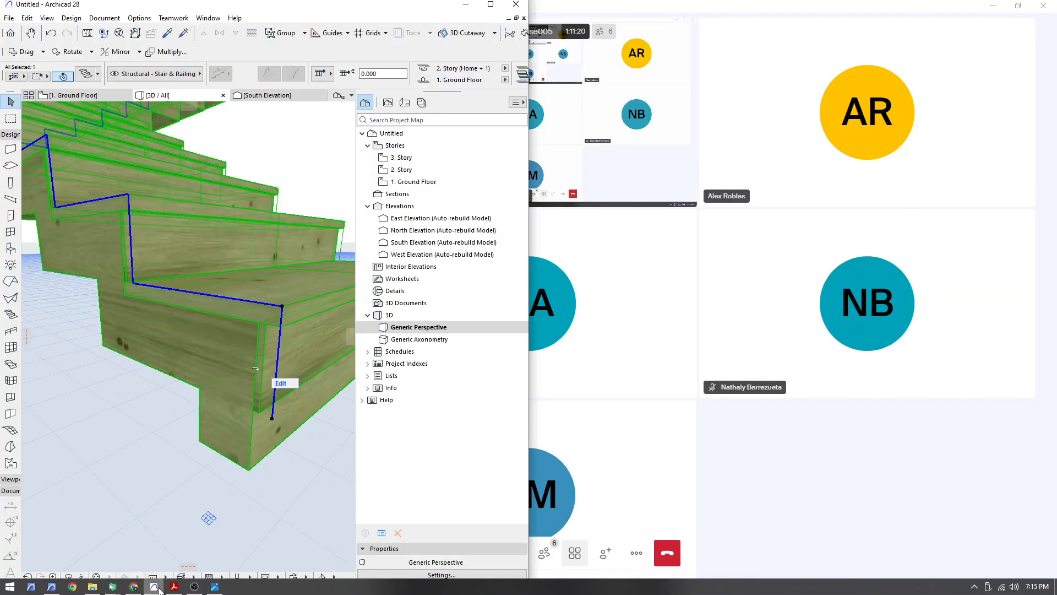
pyautogui.click(216, 587)
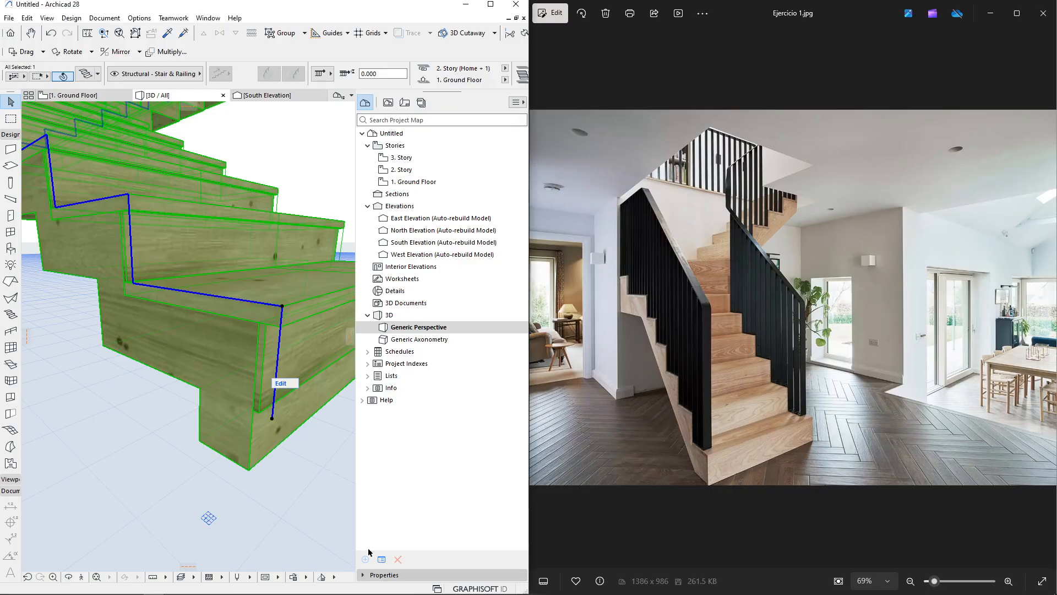
# Maximize the Archicad window, select the stair and review its flight settings, then close the dialog
pyautogui.click(330, 500)
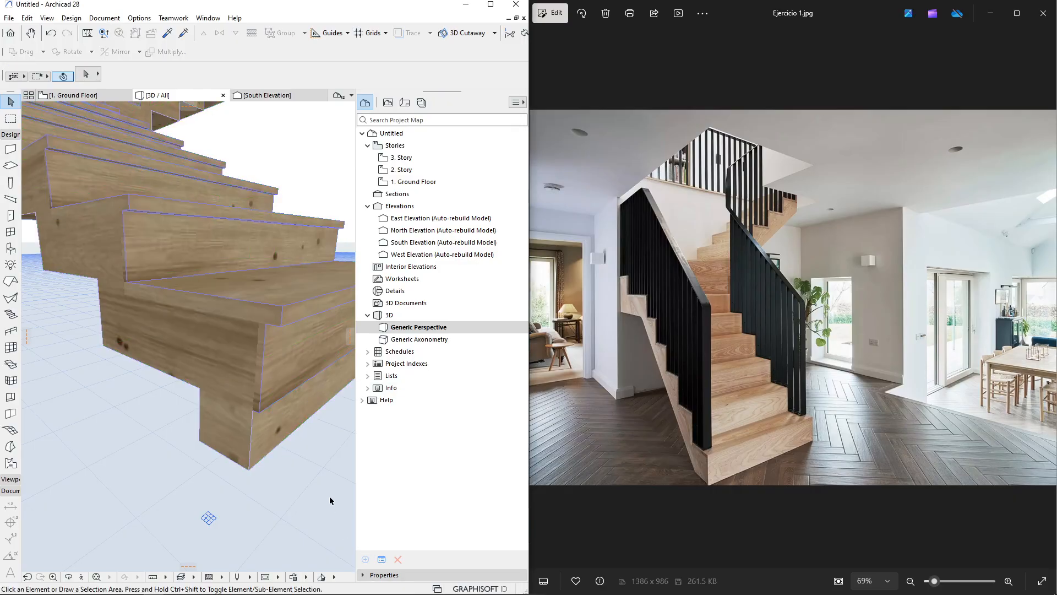
pyautogui.click(491, 4)
pyautogui.scroll(-5, 472, 345)
pyautogui.moveTo(424, 281); pyautogui.dragTo(462, 367)
pyautogui.click(461, 367)
pyautogui.doubleClick(447, 306)
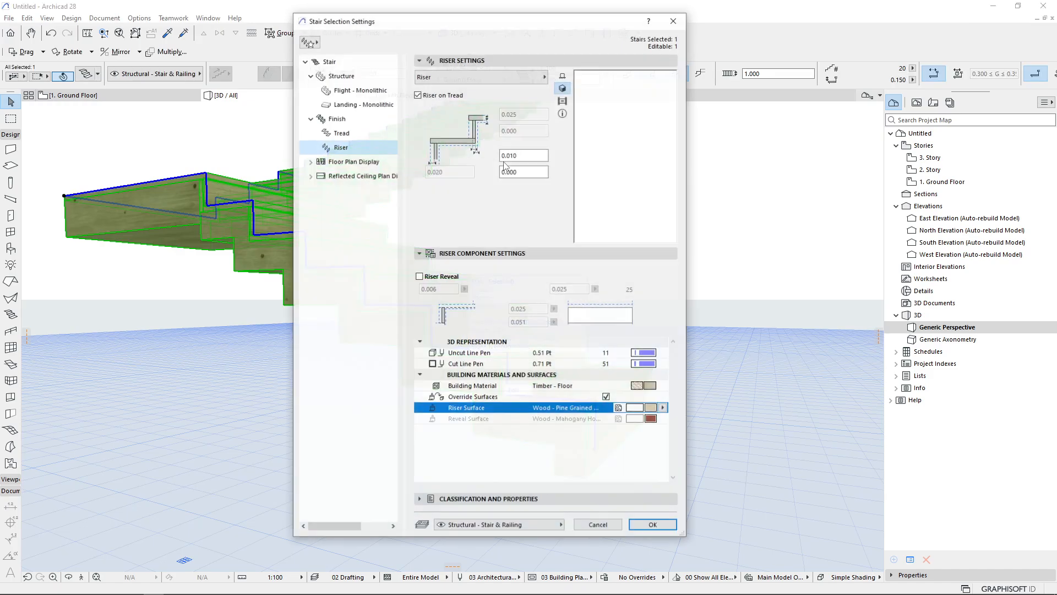
pyautogui.click(367, 91)
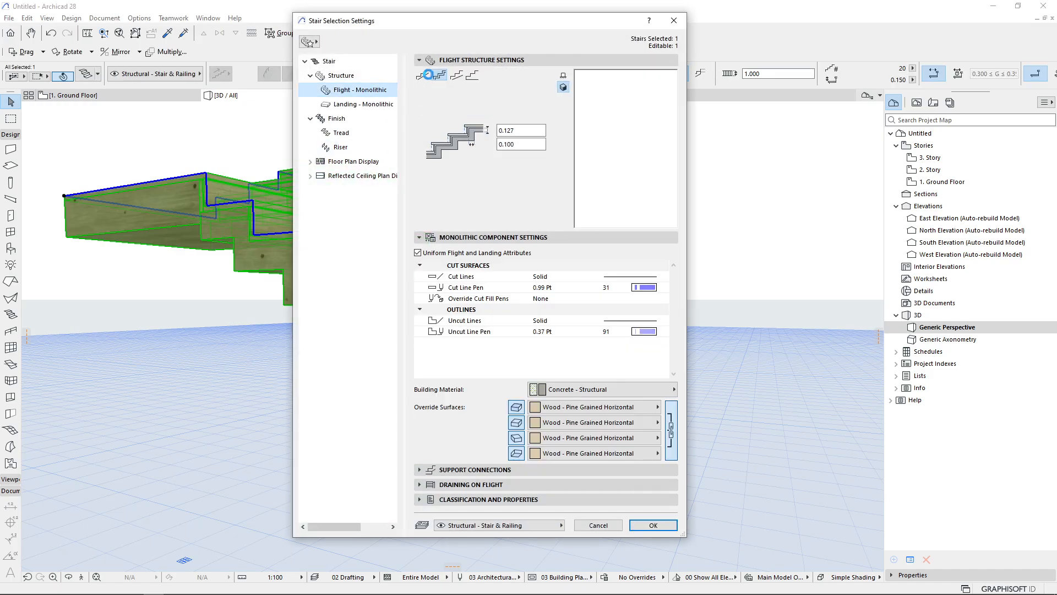
pyautogui.click(653, 525)
pyautogui.press('Escape')
# Try the Stringers Only structure for both the flight and the landing and view the stepped stringer settings
pyautogui.keyDown('shift'); pyautogui.moveTo(348, 362); pyautogui.dragTo(435, 303, button='middle'); pyautogui.keyUp('shift')
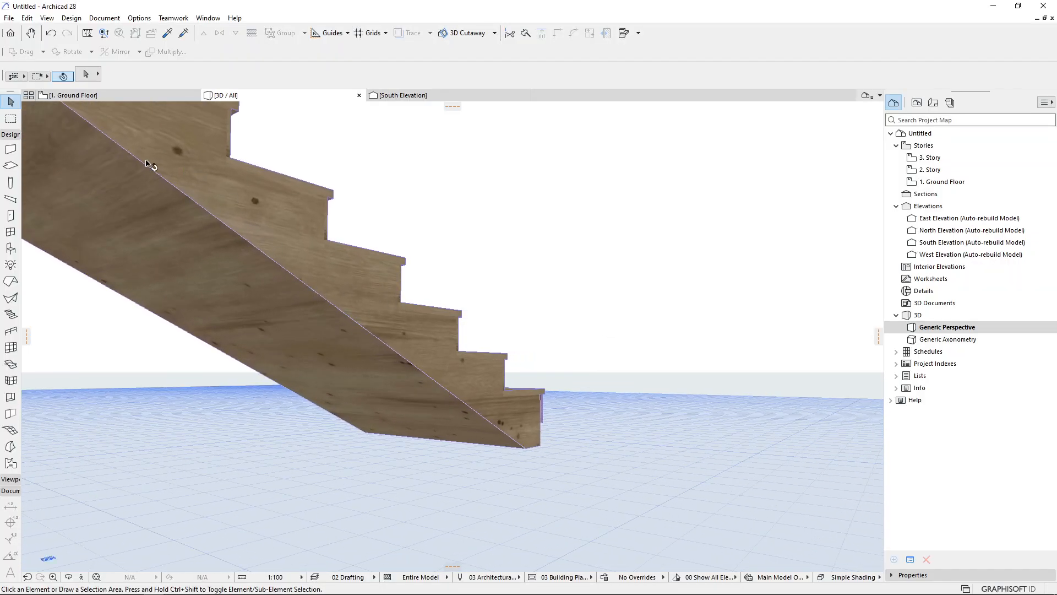
pyautogui.click(460, 371)
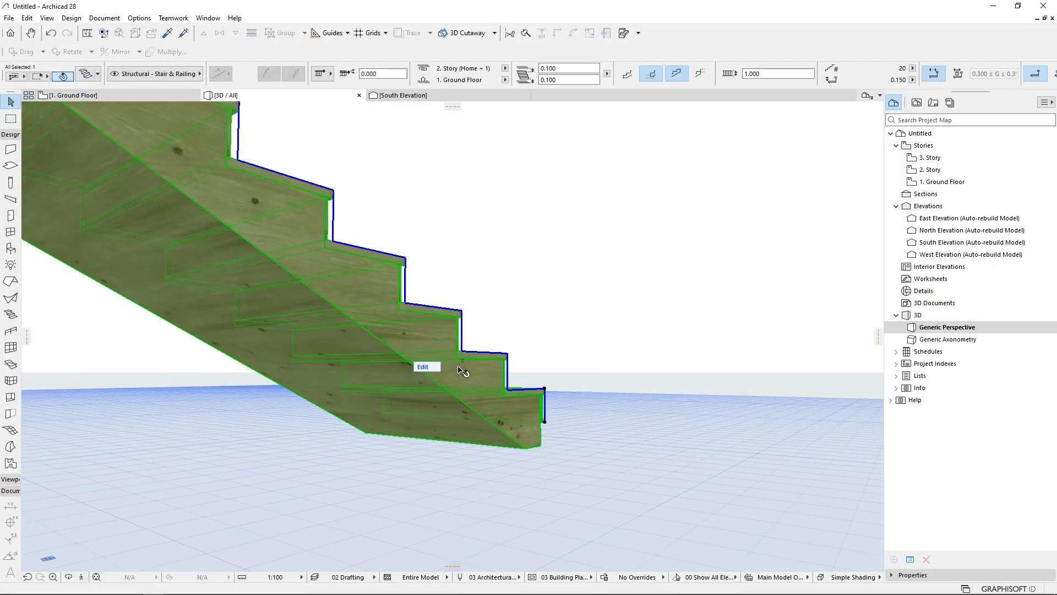
pyautogui.hotkey('ctrl', 't')
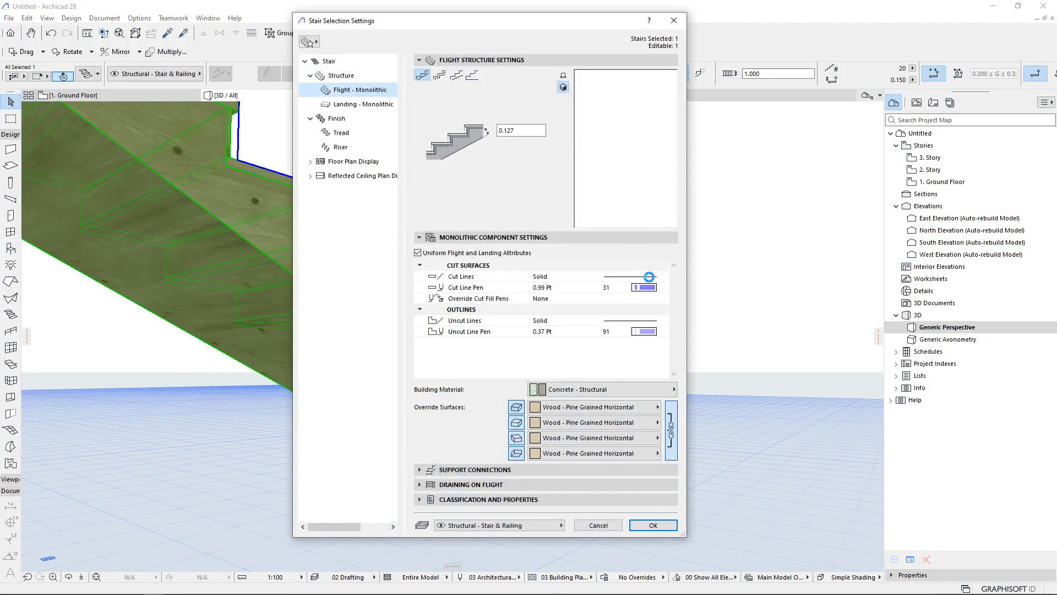
pyautogui.click(354, 75)
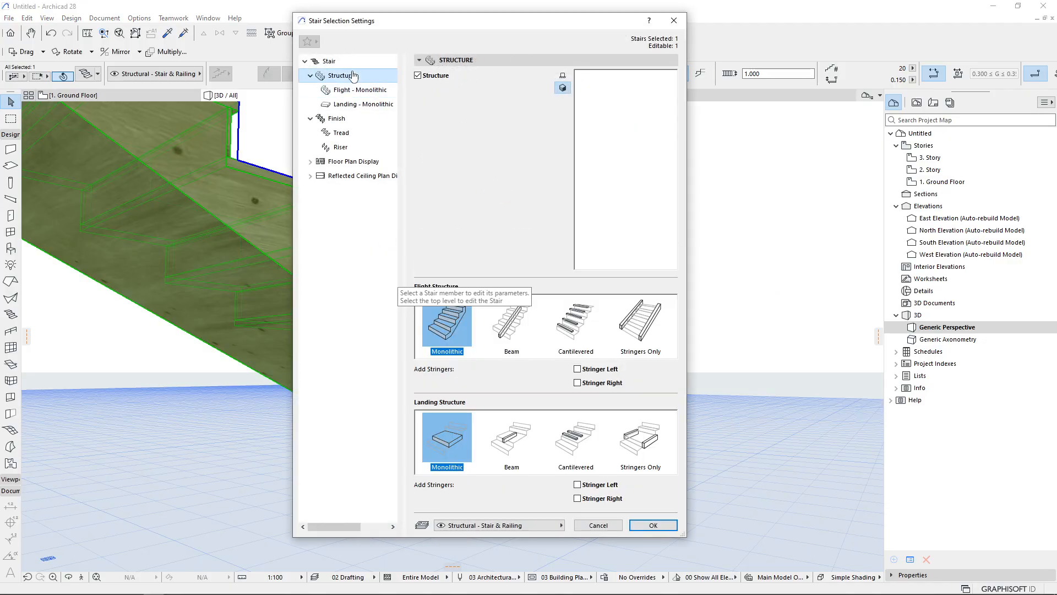
pyautogui.click(640, 323)
pyautogui.click(640, 438)
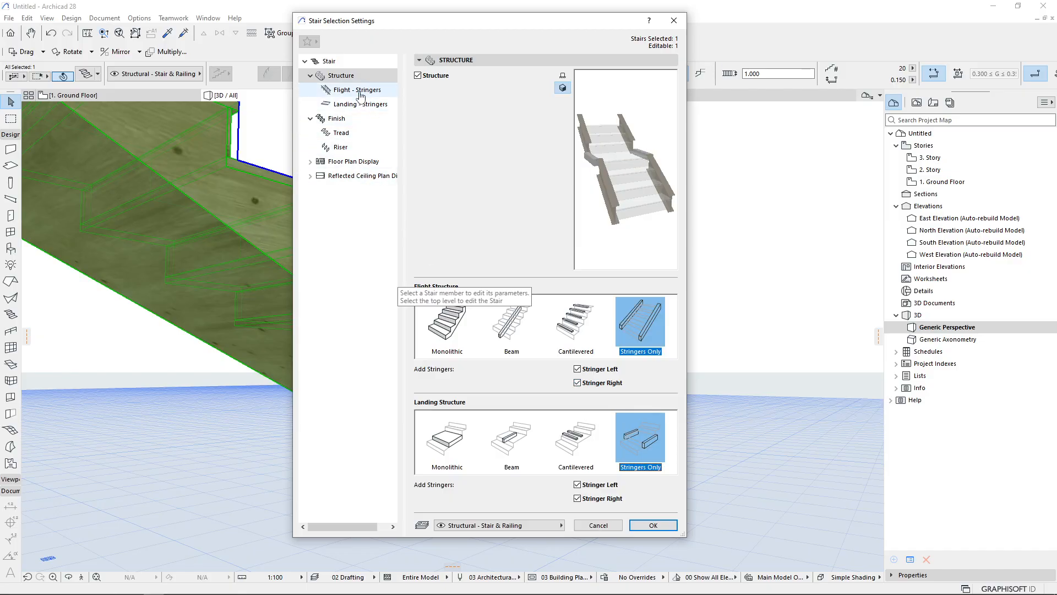
pyautogui.click(359, 91)
pyautogui.click(439, 105)
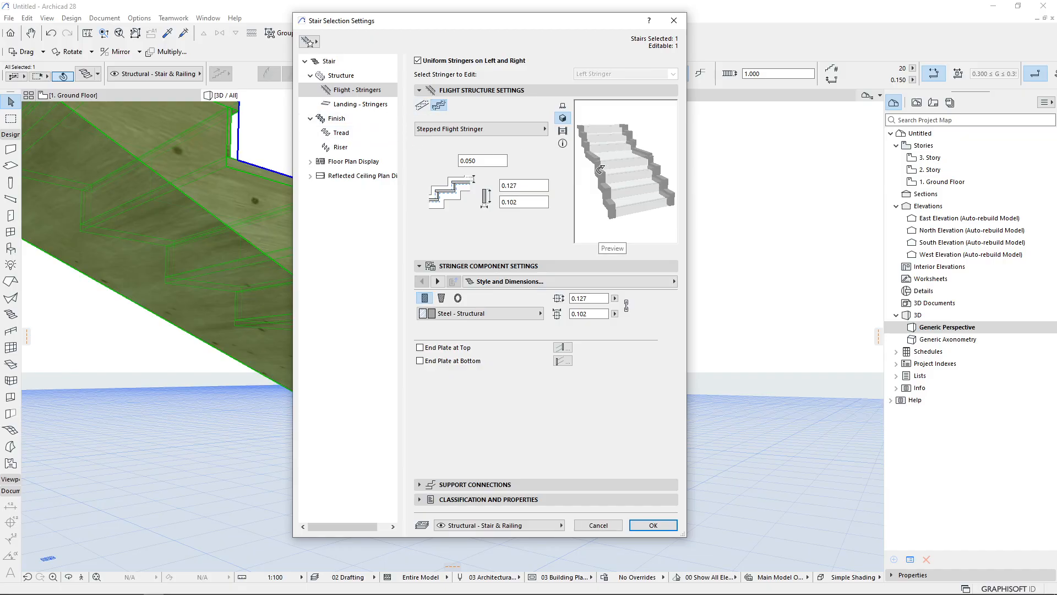
# Set the flight and landing structures to Beam, choose a Stepped Flight Beam in Timber - Floor, and apply
pyautogui.click(340, 77)
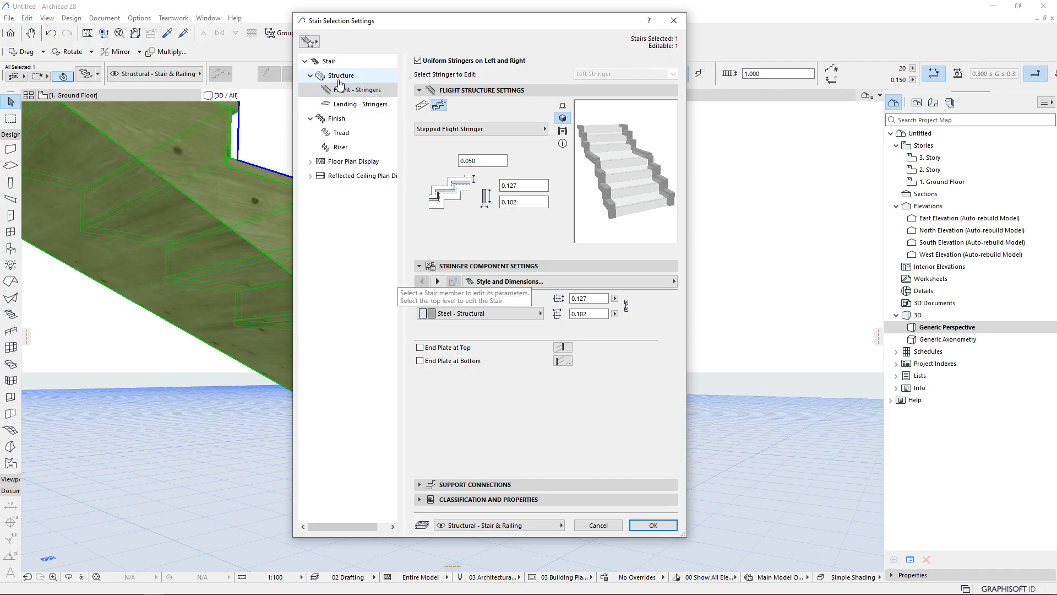
pyautogui.click(530, 335)
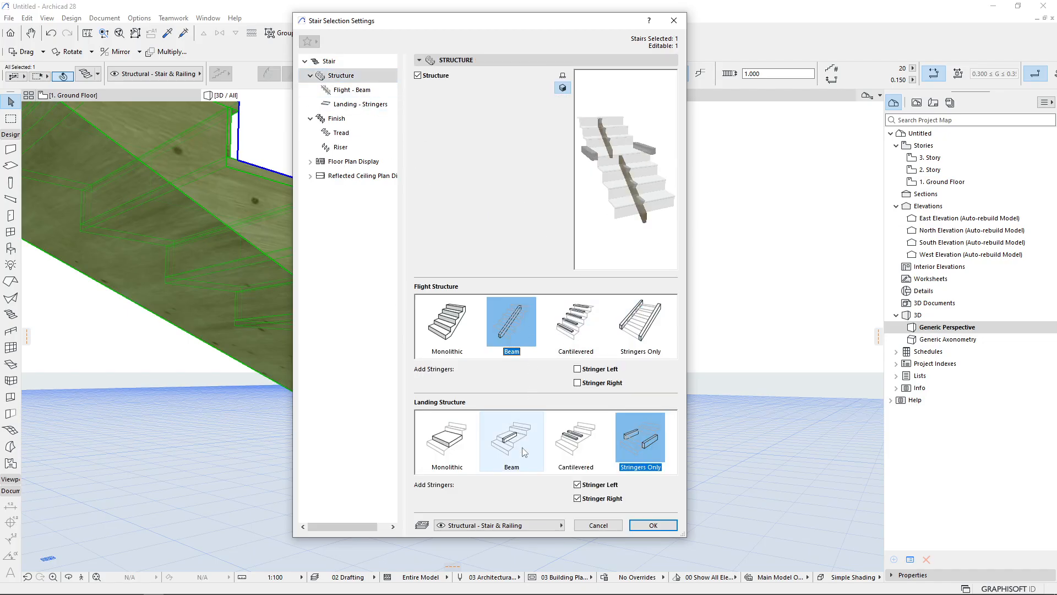
pyautogui.click(520, 451)
pyautogui.click(353, 90)
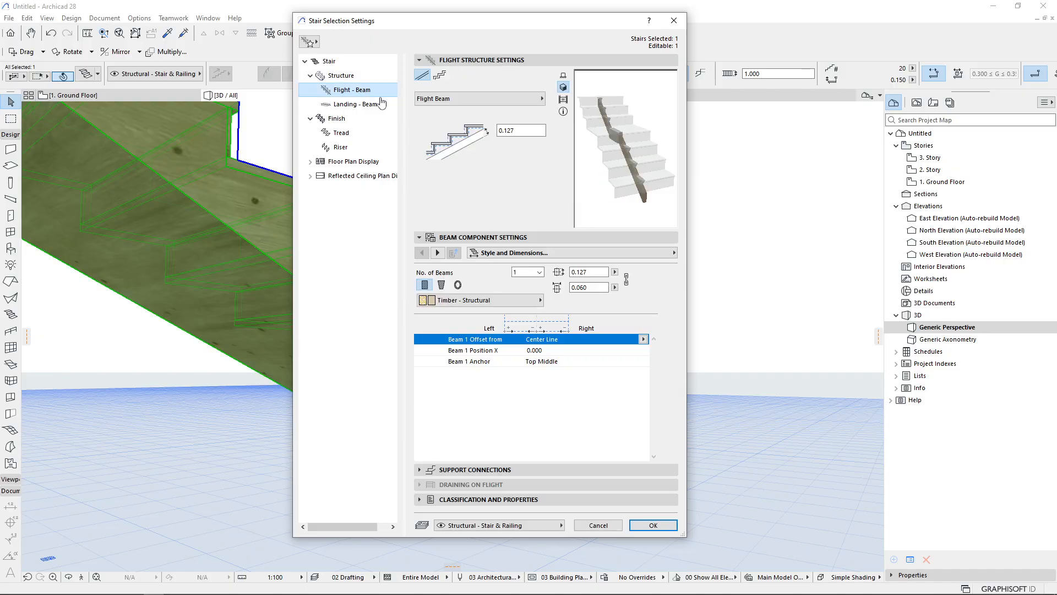
pyautogui.click(440, 76)
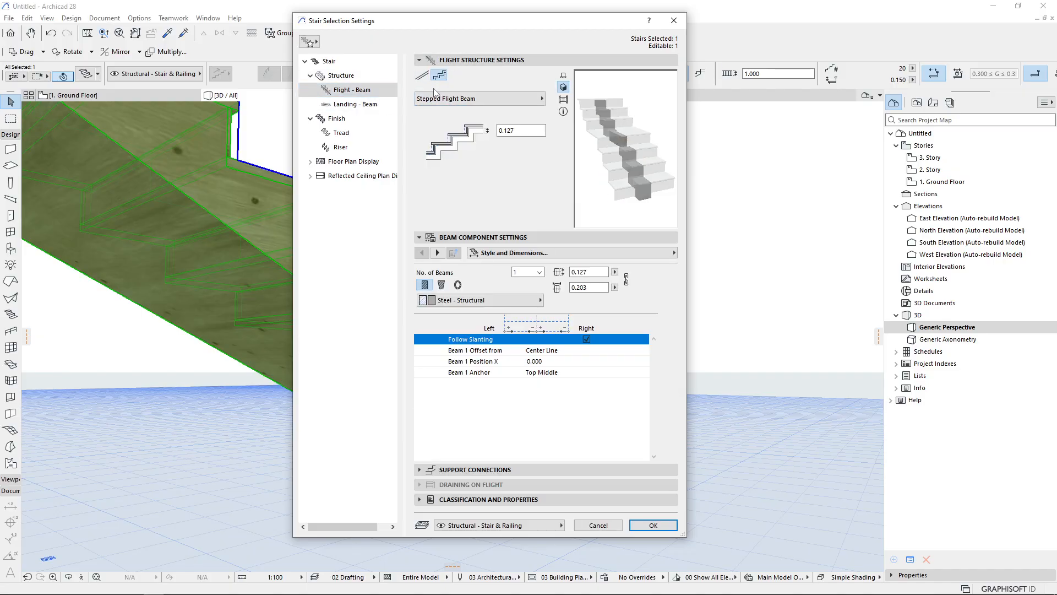
pyautogui.click(484, 300)
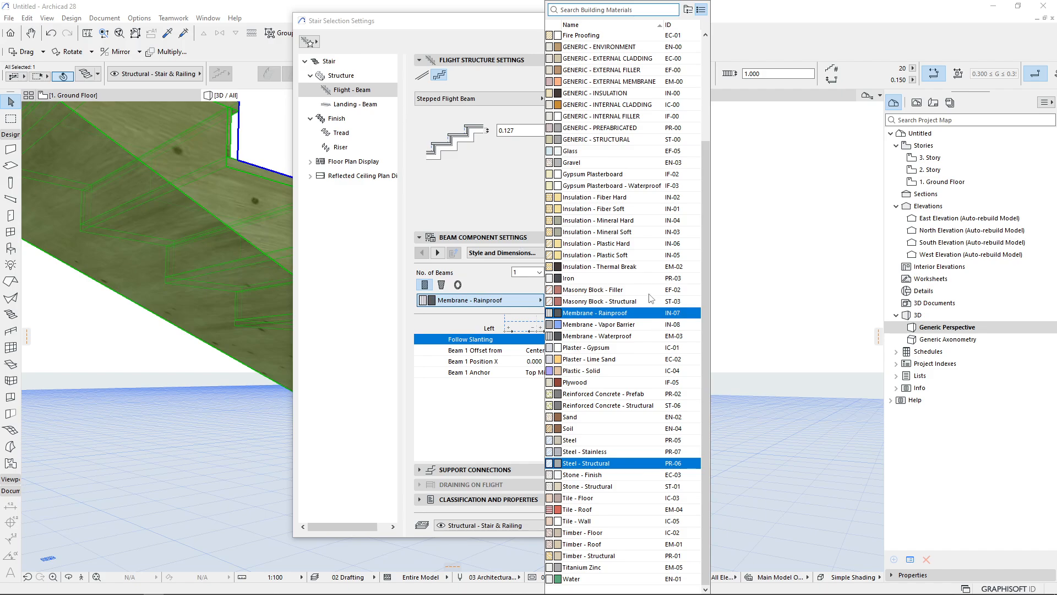
pyautogui.click(612, 524)
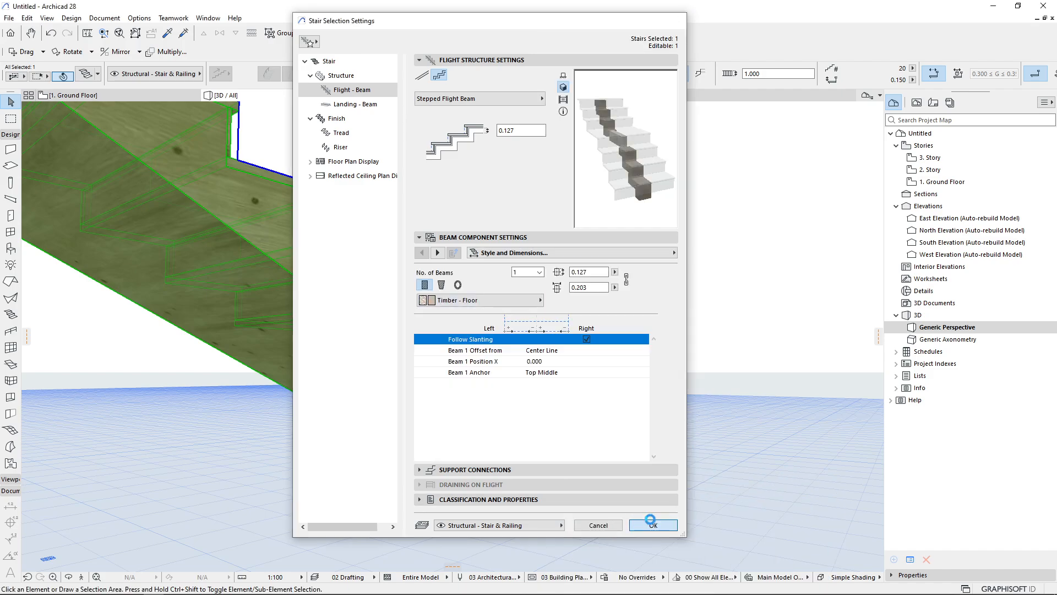
pyautogui.click(652, 521)
# Change the flight beam material to Timber - Structural and the number of beams to 2
pyautogui.keyDown('shift'); pyautogui.moveTo(340, 315); pyautogui.dragTo(266, 338, button='middle'); pyautogui.keyUp('shift')
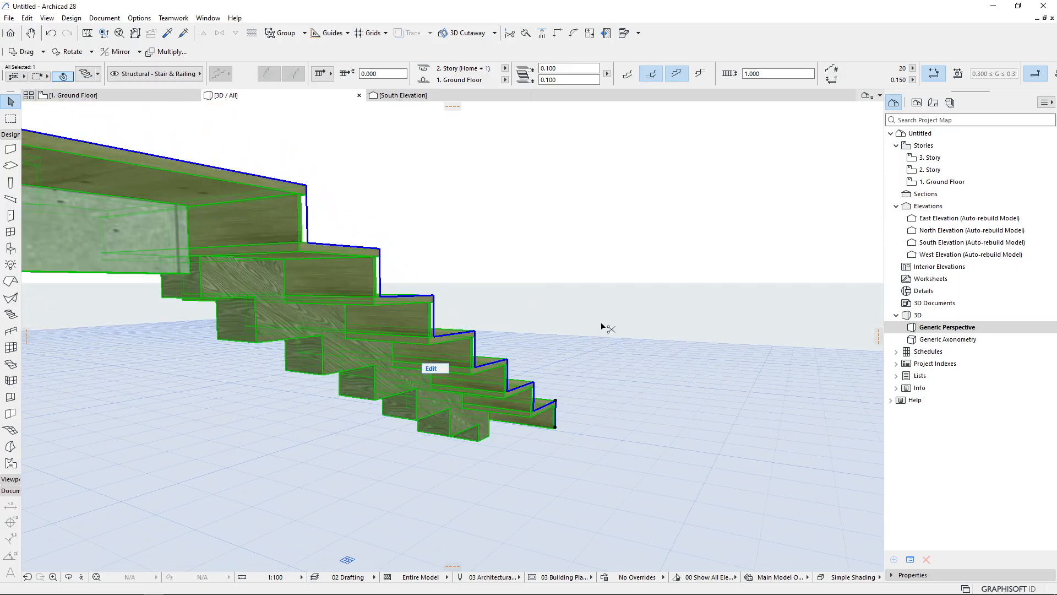
pyautogui.hotkey('ctrl', 't')
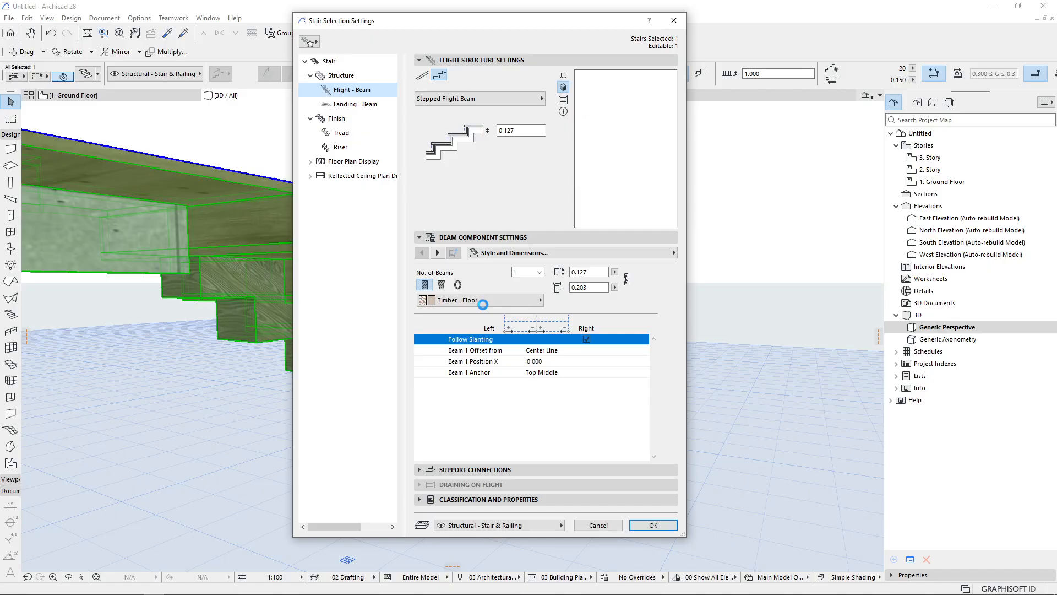
pyautogui.click(482, 301)
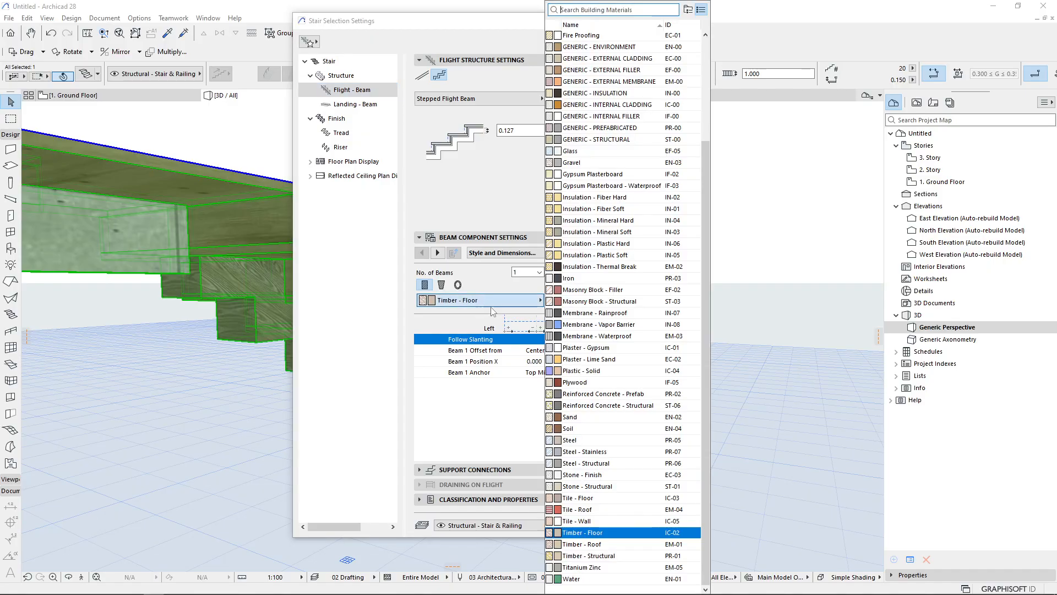
pyautogui.click(611, 555)
pyautogui.click(540, 272)
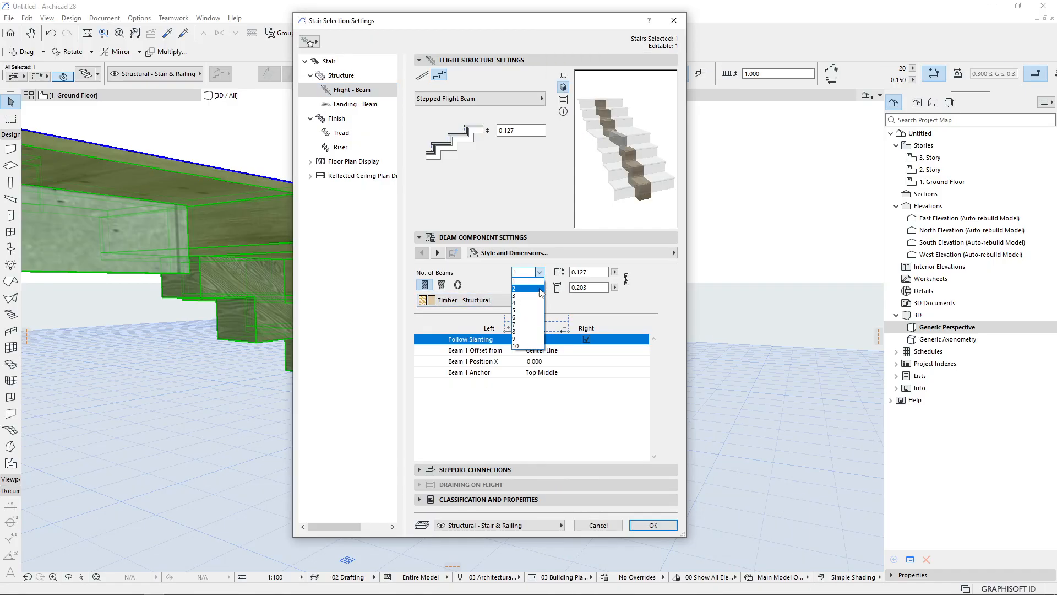
pyautogui.click(526, 288)
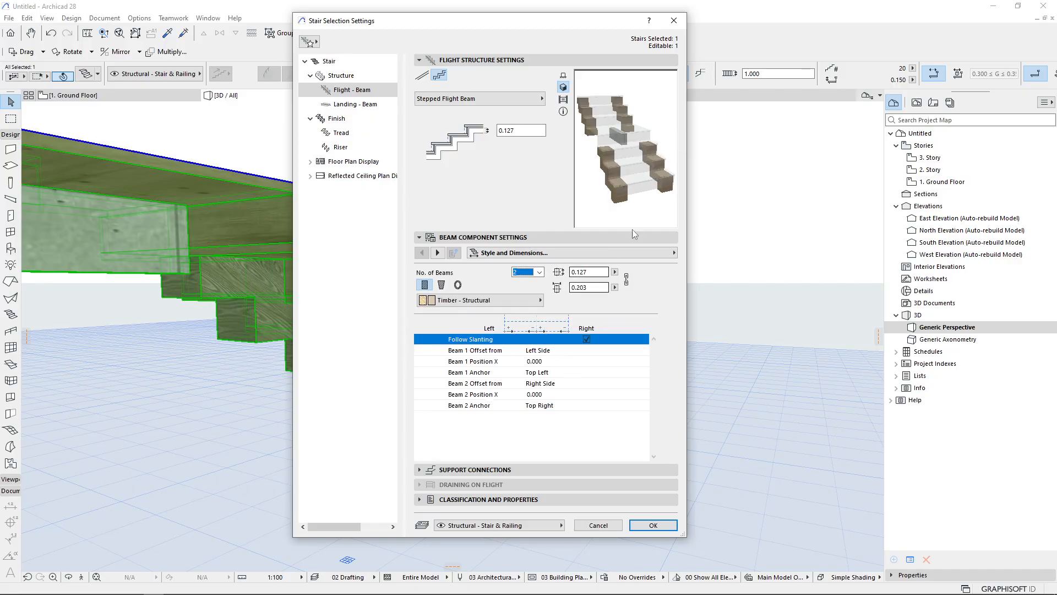
pyautogui.click(652, 526)
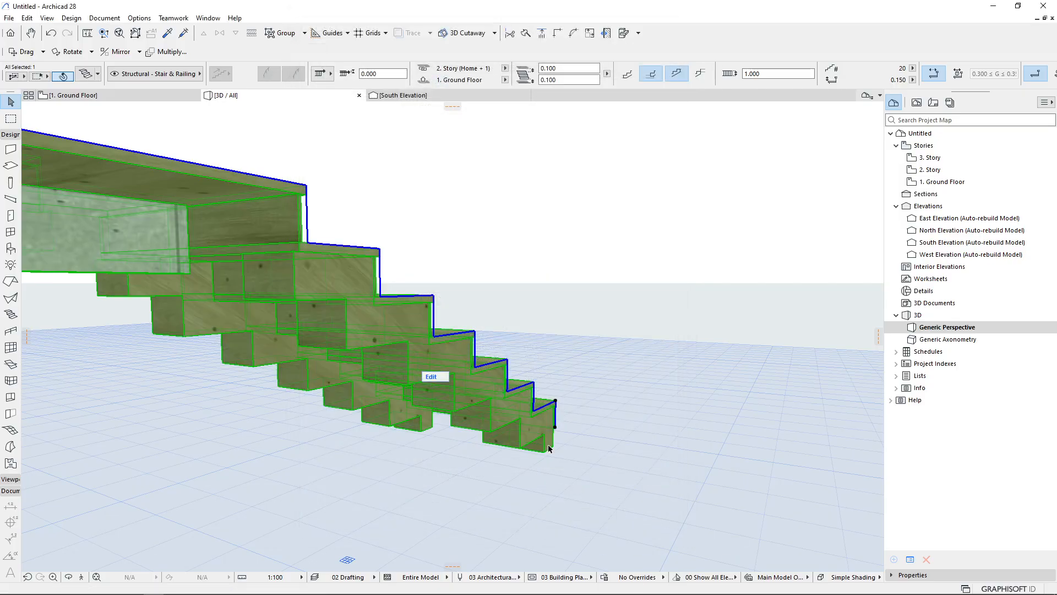
# Reopen the stair settings and switch the flight structure type to Open Stringer
pyautogui.click(647, 392)
pyautogui.keyDown('shift'); pyautogui.moveTo(647, 392); pyautogui.dragTo(433, 441, button='middle'); pyautogui.keyUp('shift')
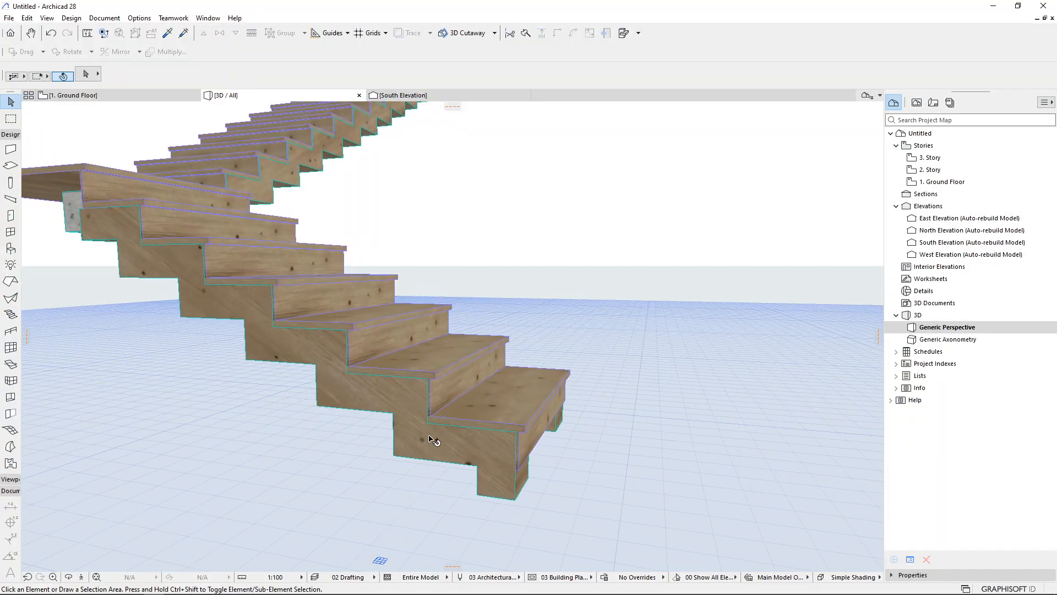
pyautogui.click(432, 440)
pyautogui.doubleClick(432, 441)
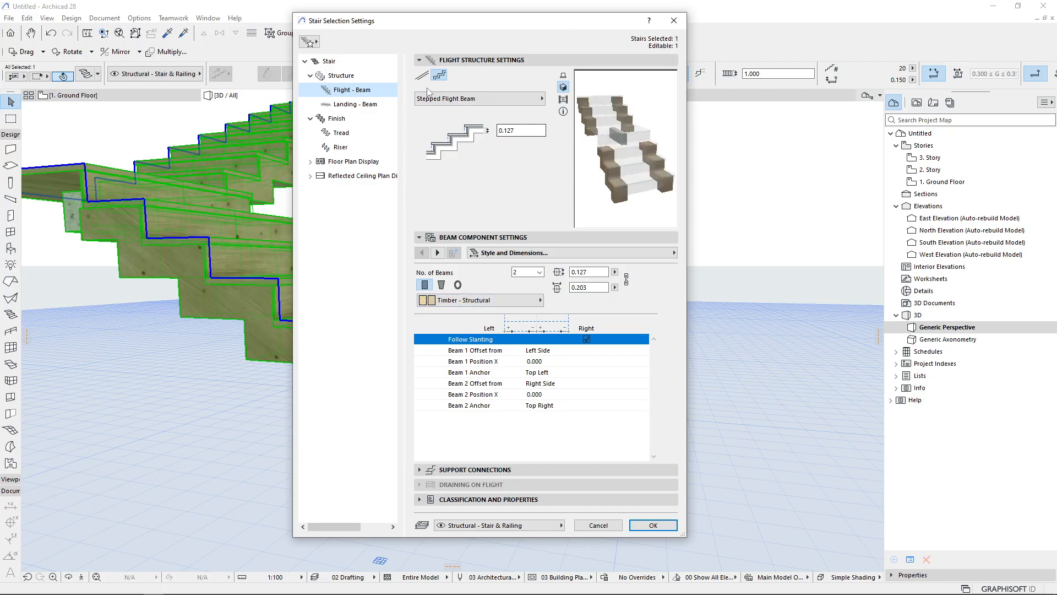
pyautogui.click(453, 102)
pyautogui.click(422, 74)
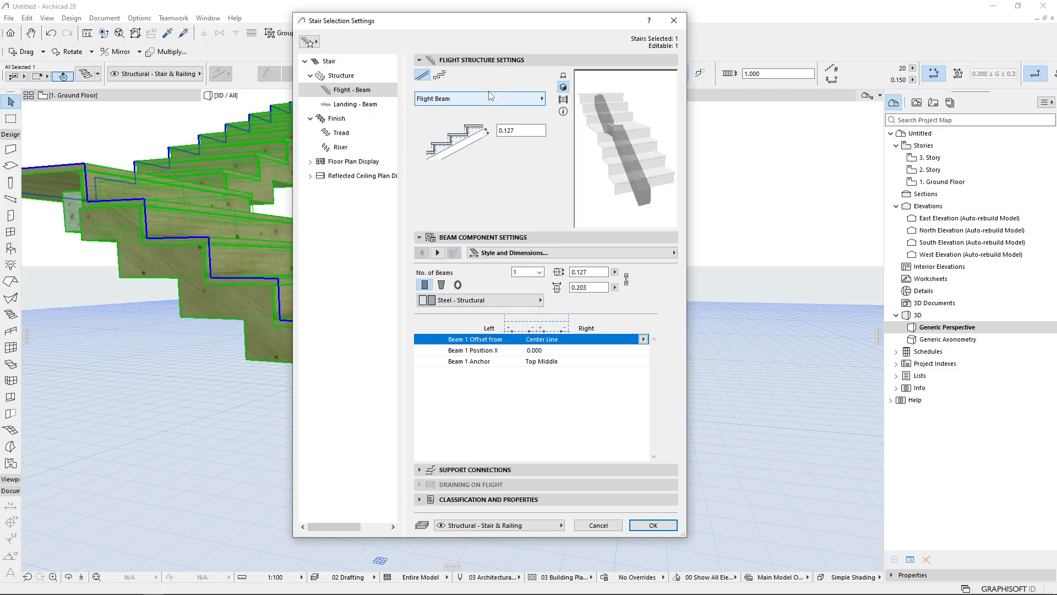
pyautogui.click(534, 98)
pyautogui.click(626, 130)
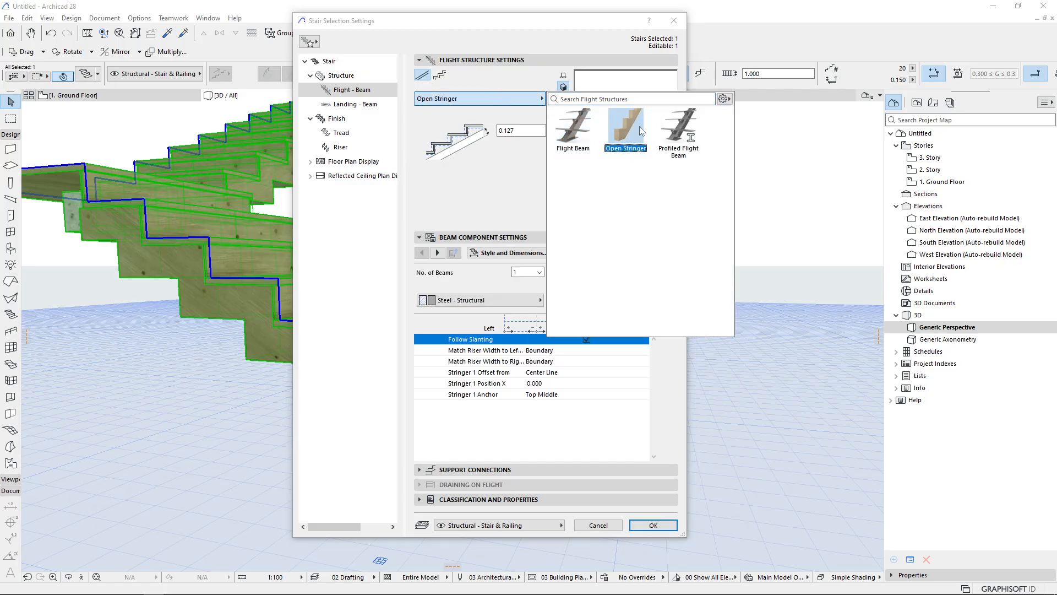
pyautogui.click(648, 525)
pyautogui.click(648, 524)
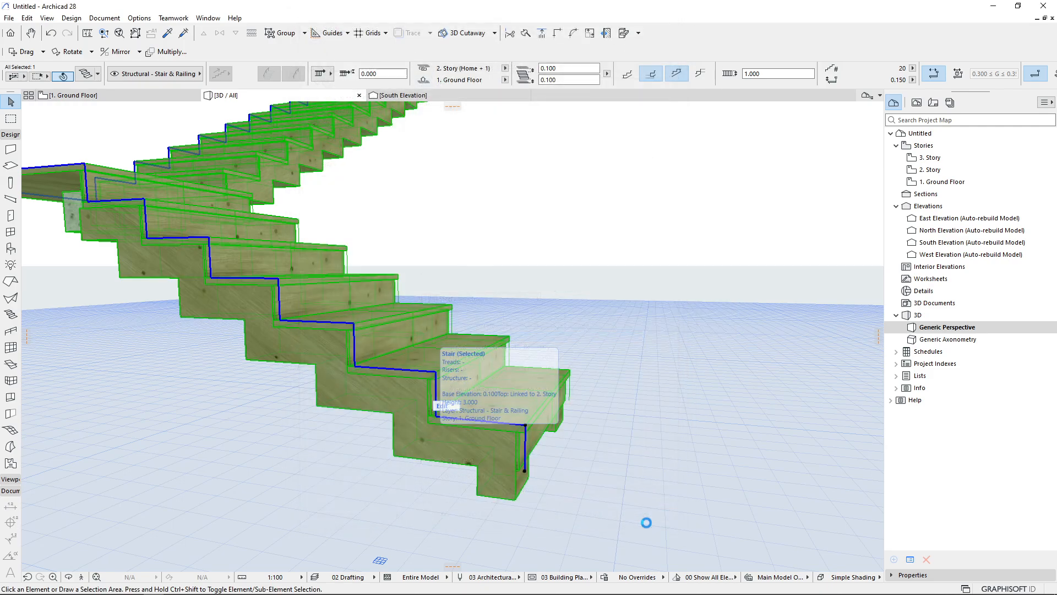
# Set the open stringer flight to 2 beams in Timber - Structural and apply the settings
pyautogui.keyDown('shift'); pyautogui.moveTo(404, 454); pyautogui.dragTo(435, 434, button='middle'); pyautogui.keyUp('shift')
pyautogui.doubleClick(629, 334)
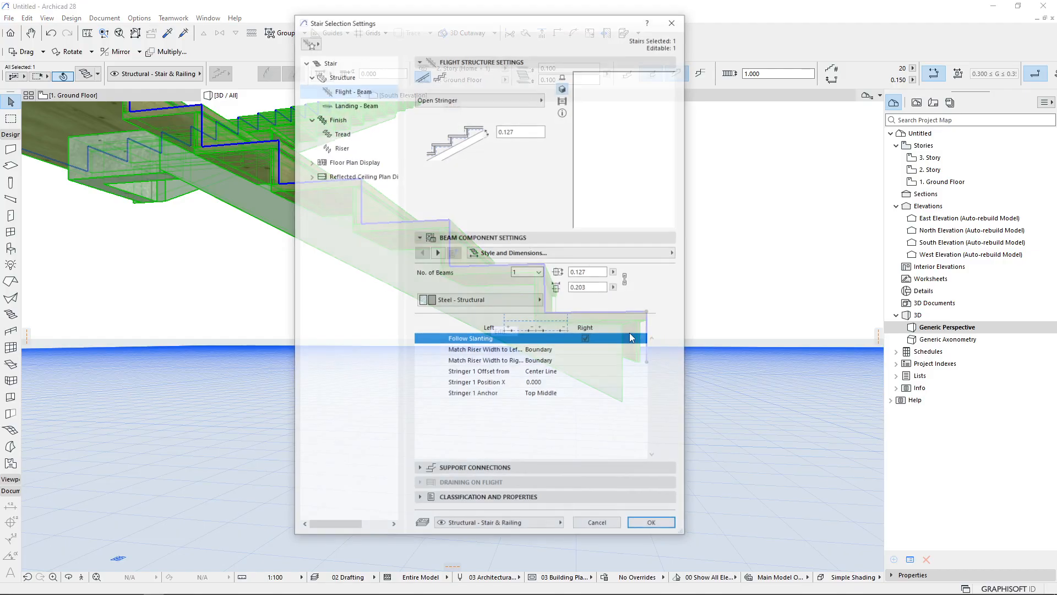
pyautogui.click(539, 272)
pyautogui.click(538, 289)
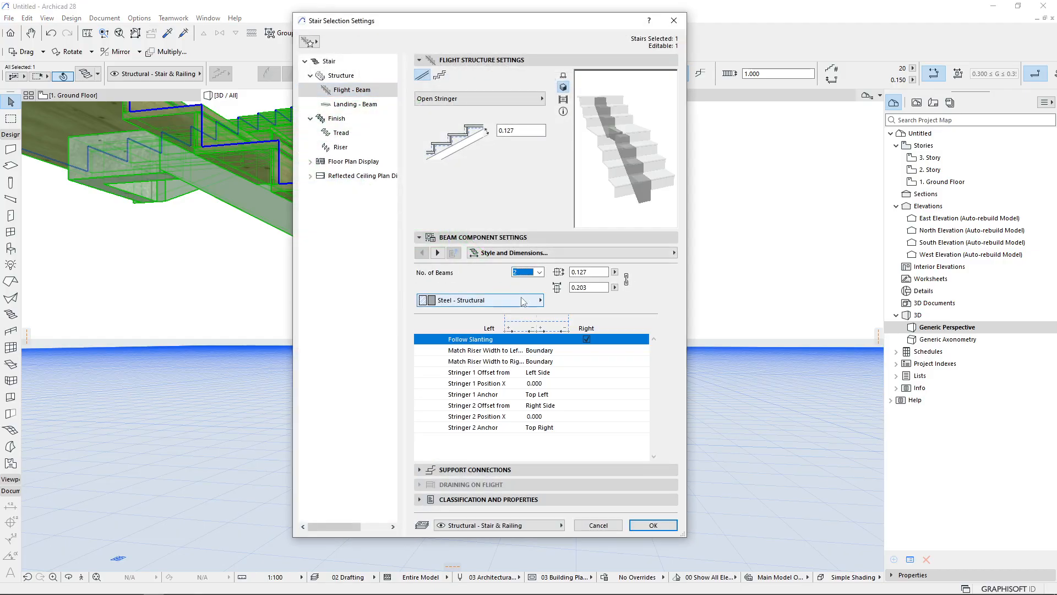
pyautogui.click(474, 300)
pyautogui.click(615, 555)
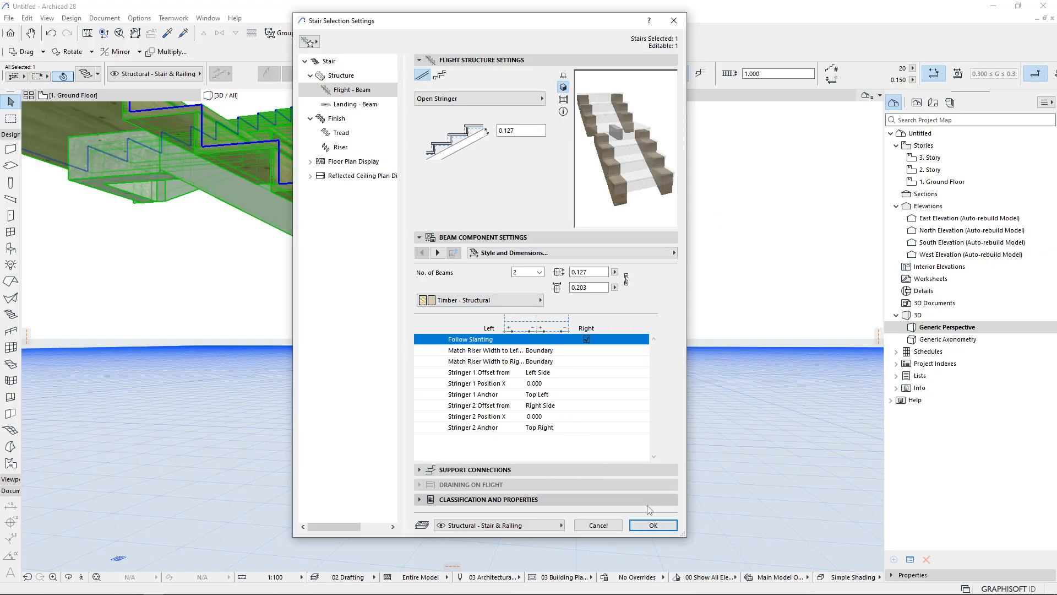
pyautogui.click(653, 525)
# Orbit and zoom around the stair to examine the new stringers and finishes in 3D
pyautogui.click(438, 443)
pyautogui.keyDown('shift'); pyautogui.moveTo(483, 306); pyautogui.dragTo(416, 359, button='middle'); pyautogui.keyUp('shift')
pyautogui.scroll(1, 530, 305)
pyautogui.scroll(1, 529, 302)
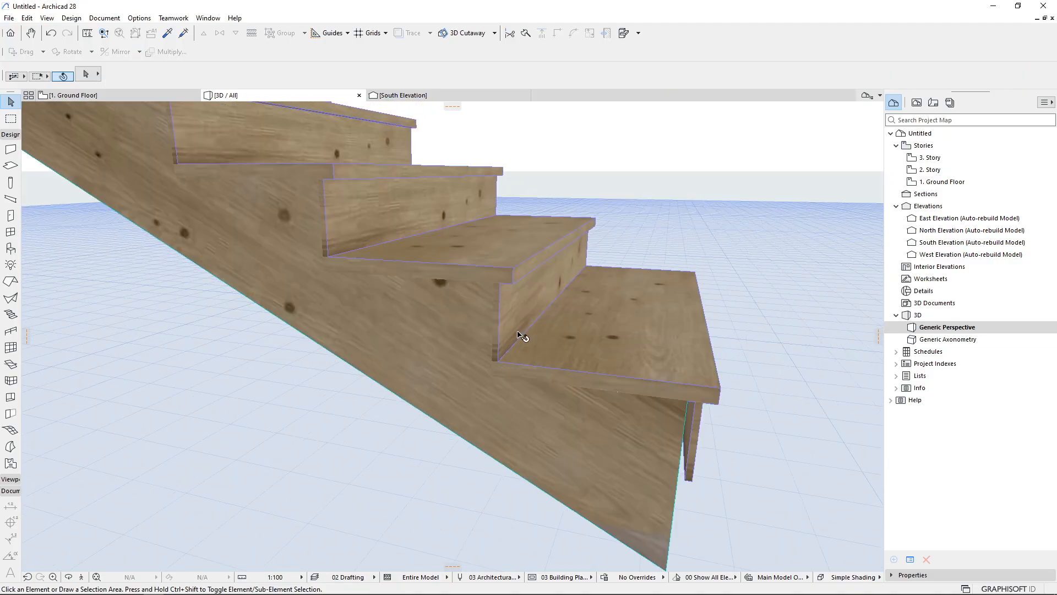
pyautogui.scroll(-5, 495, 330)
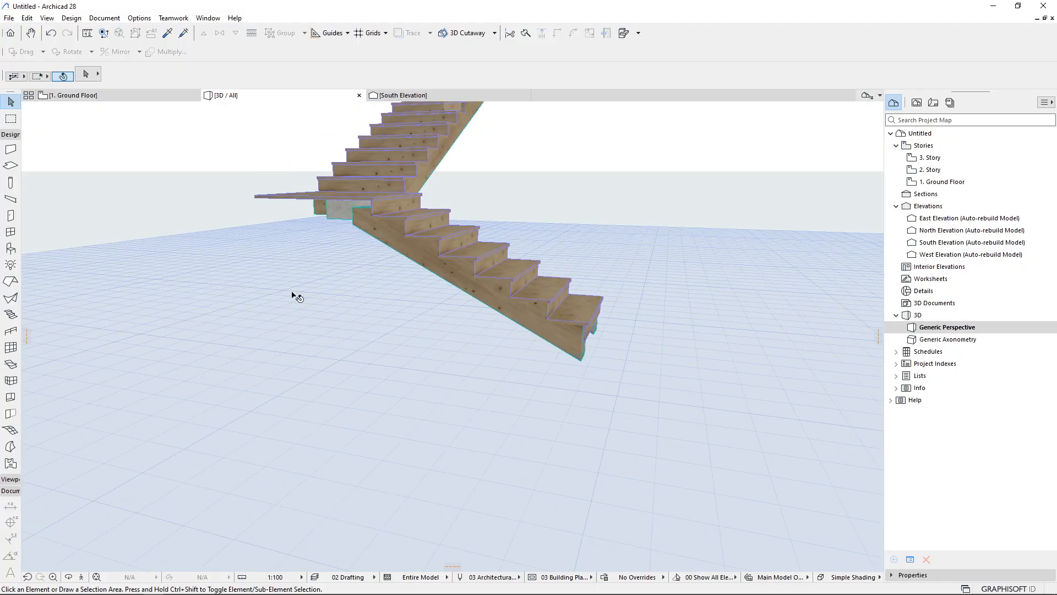
pyautogui.keyDown('shift'); pyautogui.moveTo(446, 264); pyautogui.dragTo(657, 232, button='middle'); pyautogui.keyUp('shift')
pyautogui.keyDown('shift'); pyautogui.moveTo(690, 199); pyautogui.dragTo(302, 380, button='middle'); pyautogui.keyUp('shift')
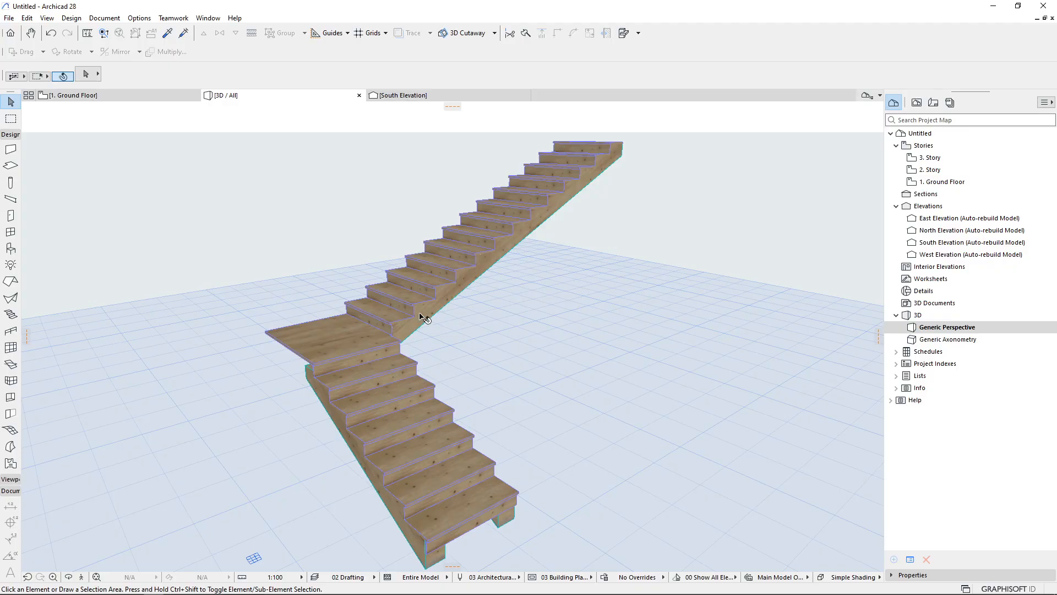
pyautogui.scroll(-2, 425, 319)
# Bring the reference photo to the front and close it
pyautogui.moveTo(125, 583)
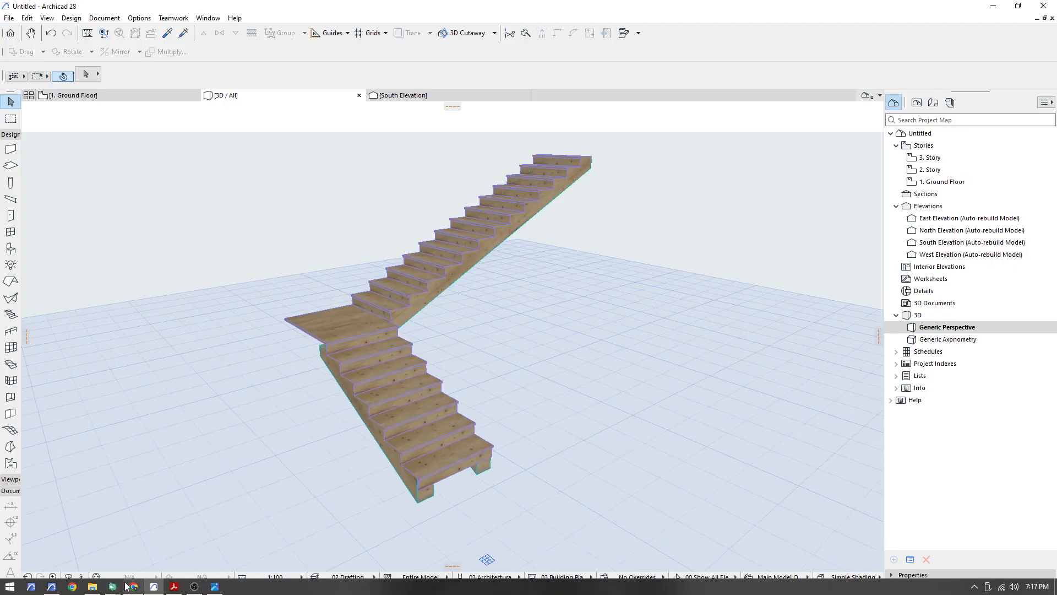
pyautogui.click(215, 586)
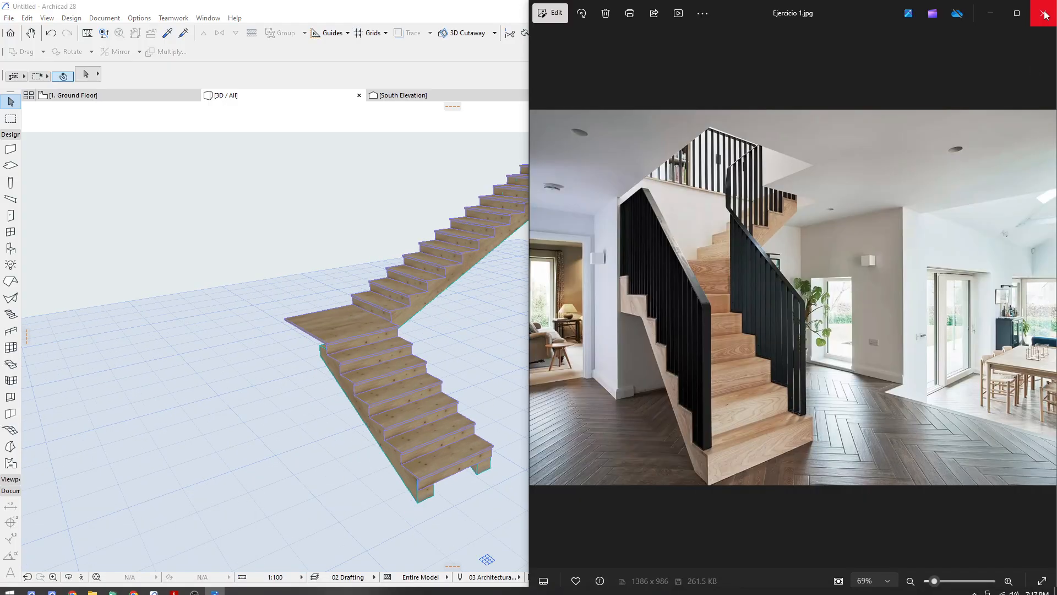
pyautogui.click(1043, 13)
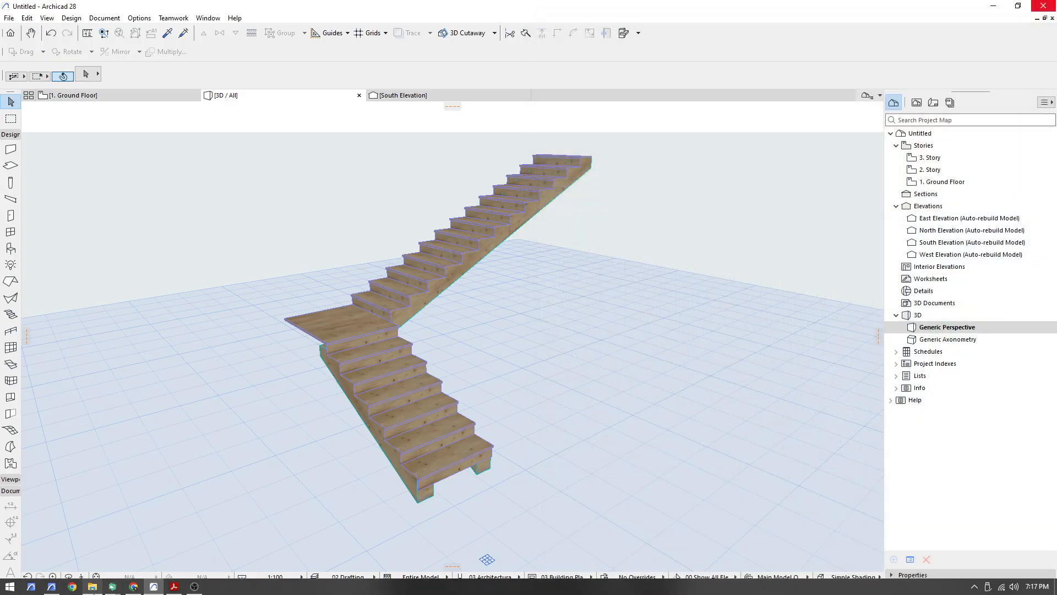
# Open the reference exercises folder, select Ejercicio 2.jpg, and minimize the folder window
pyautogui.click(91, 586)
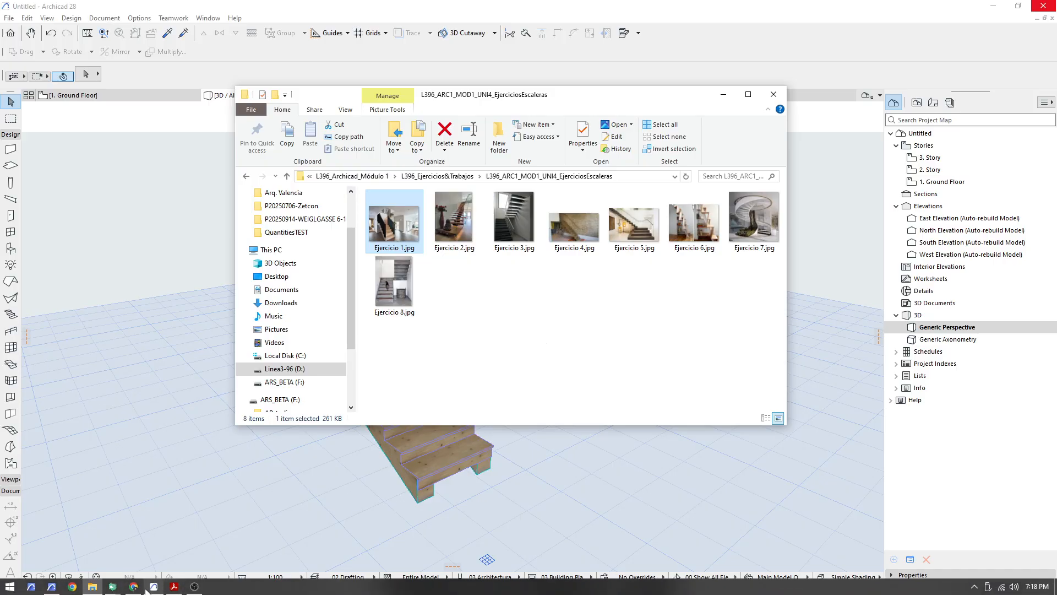
pyautogui.moveTo(146, 587)
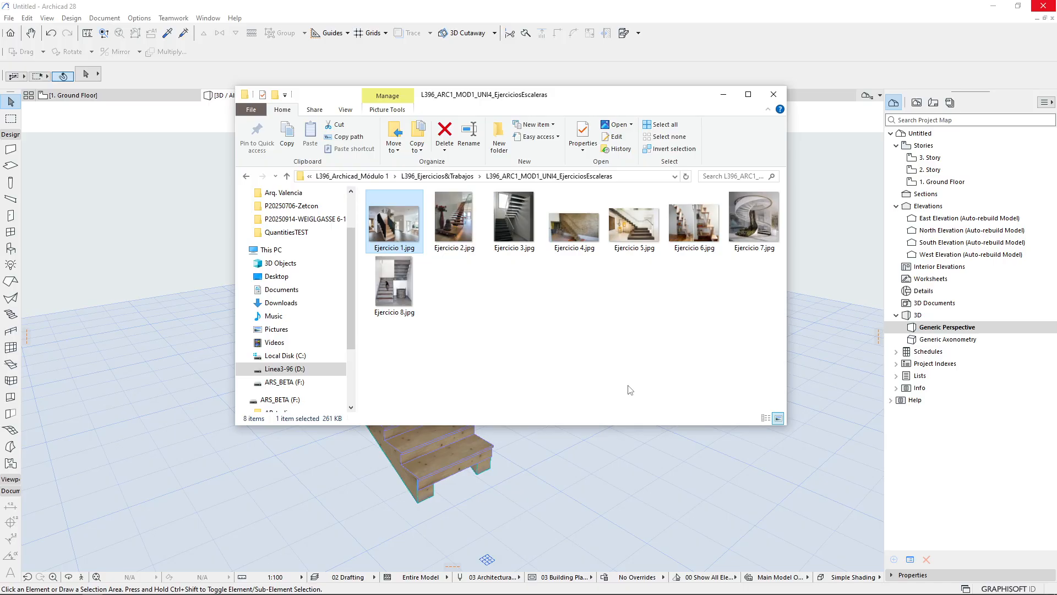
pyautogui.click(469, 242)
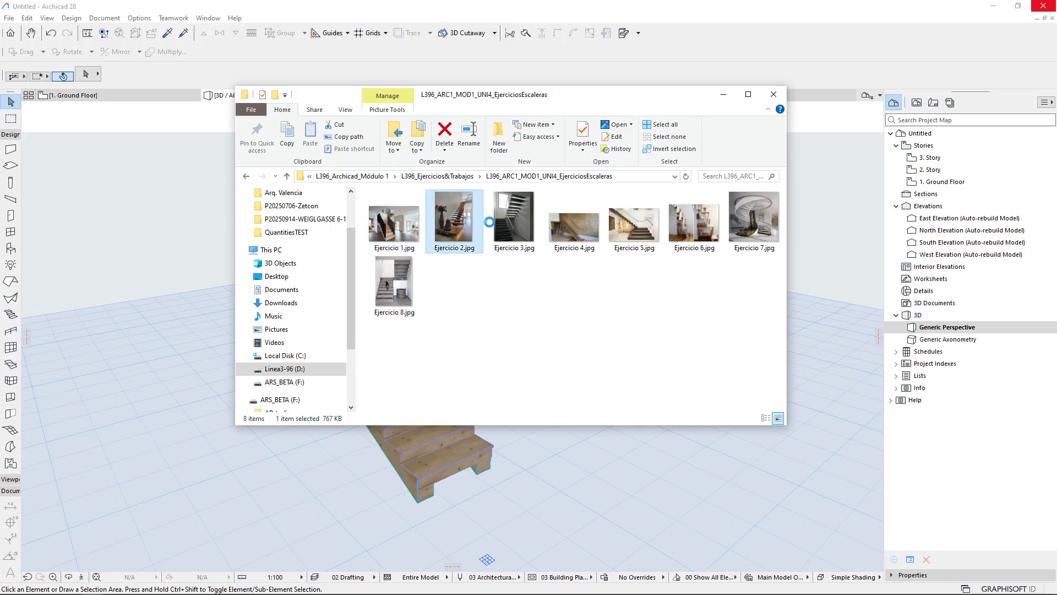
pyautogui.click(722, 96)
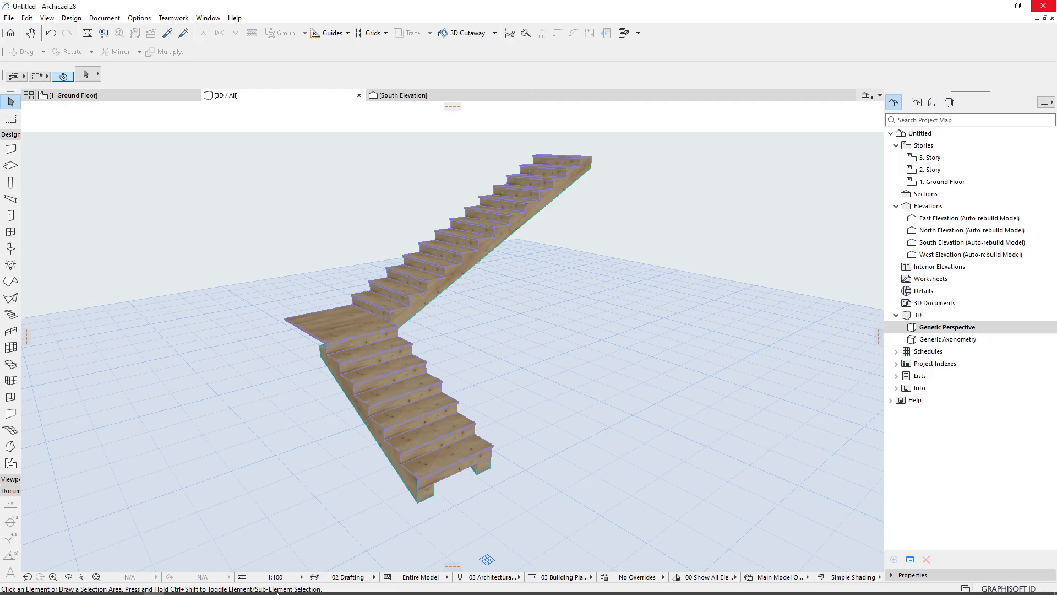
# On the student's shared stair settings, set the flight's starting support connection to Corte Vertical with dx 0, apply, and orbit to check it
pyautogui.click(113, 586)
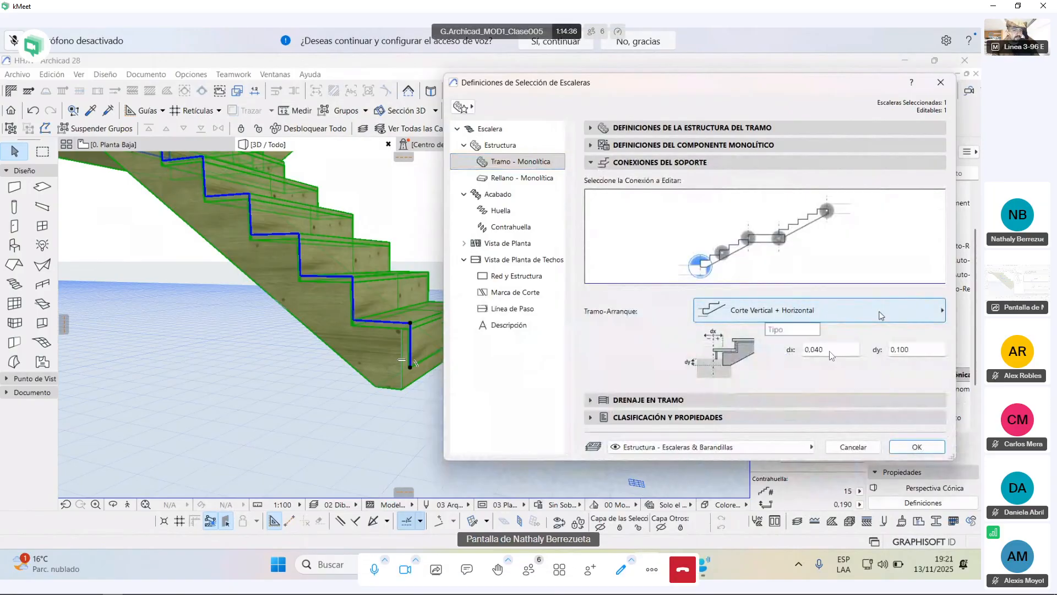
pyautogui.click(881, 316)
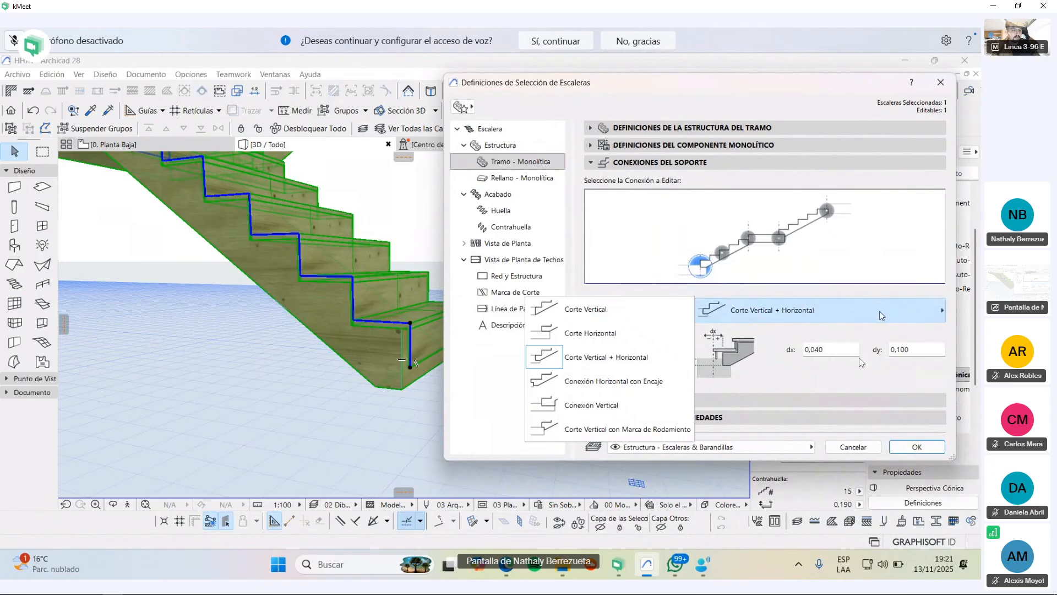
pyautogui.click(626, 338)
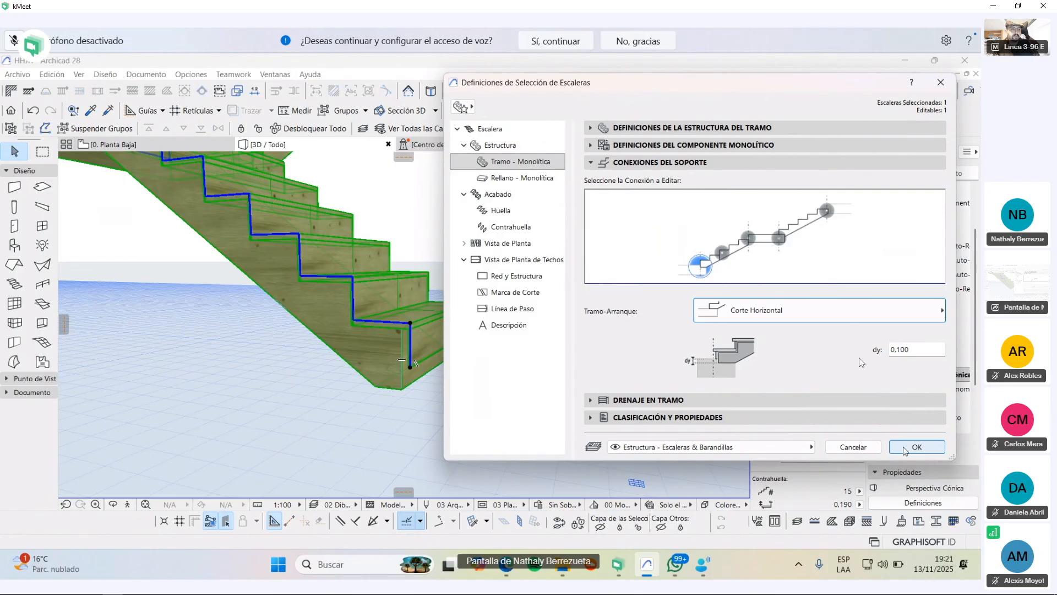
pyautogui.click(818, 312)
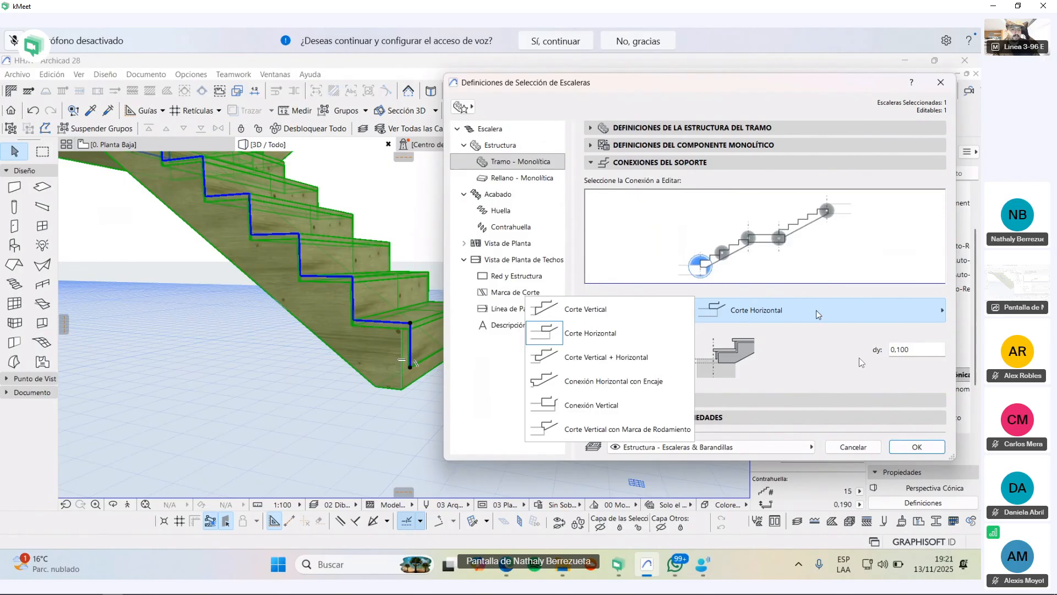
pyautogui.click(645, 312)
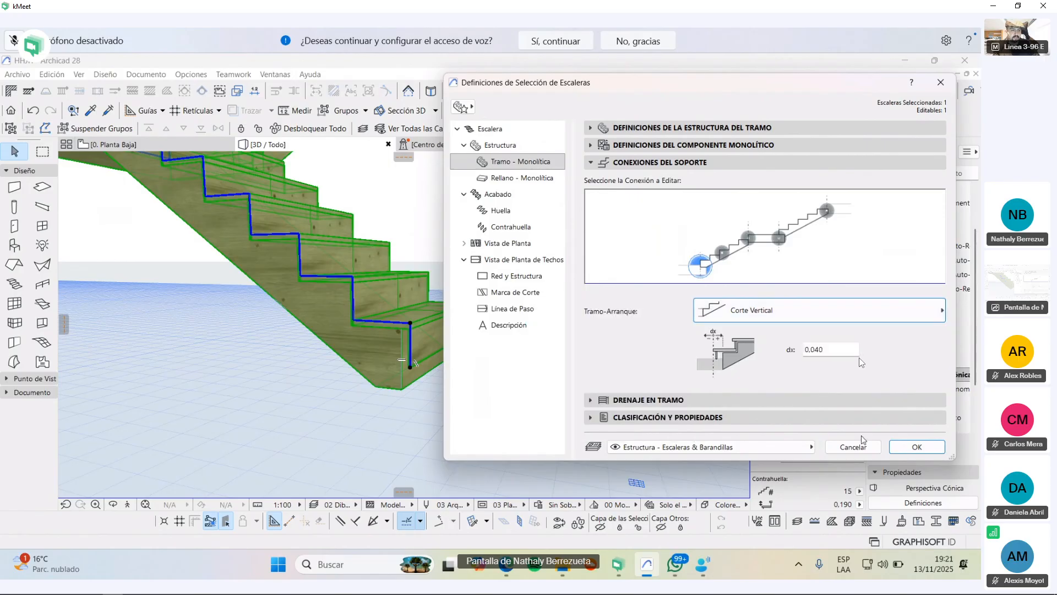
pyautogui.click(831, 351)
pyautogui.press('BackSpace')
pyautogui.press('BackSpace')
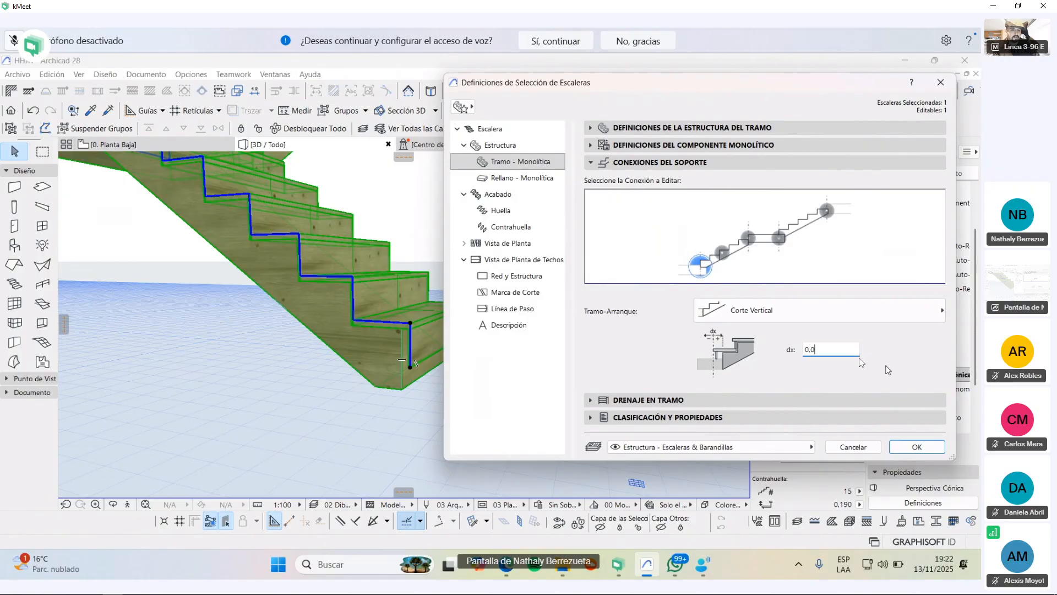
pyautogui.write('0')
pyautogui.click(909, 446)
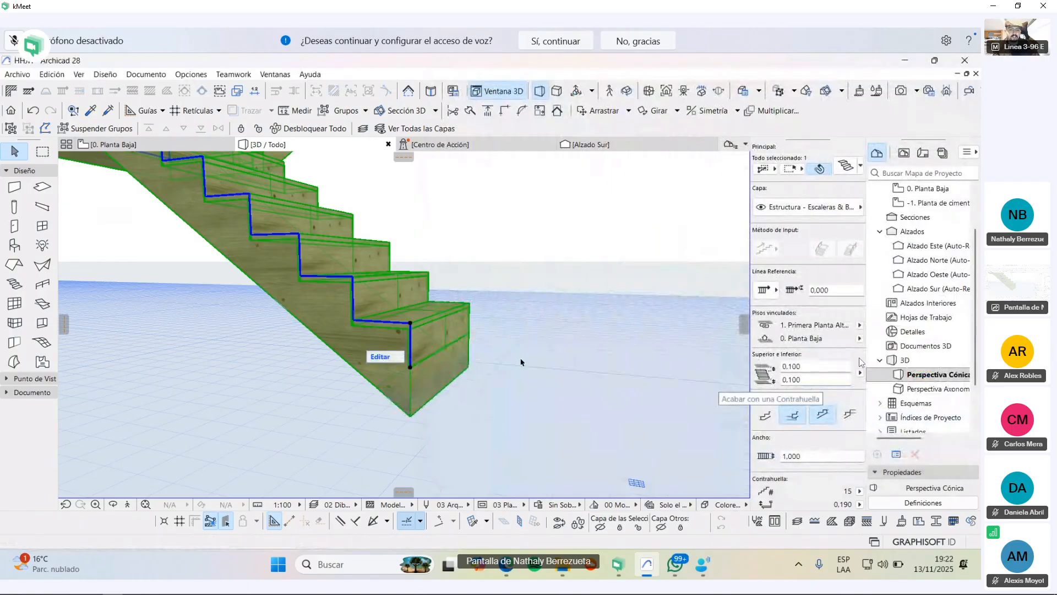
pyautogui.click(558, 378)
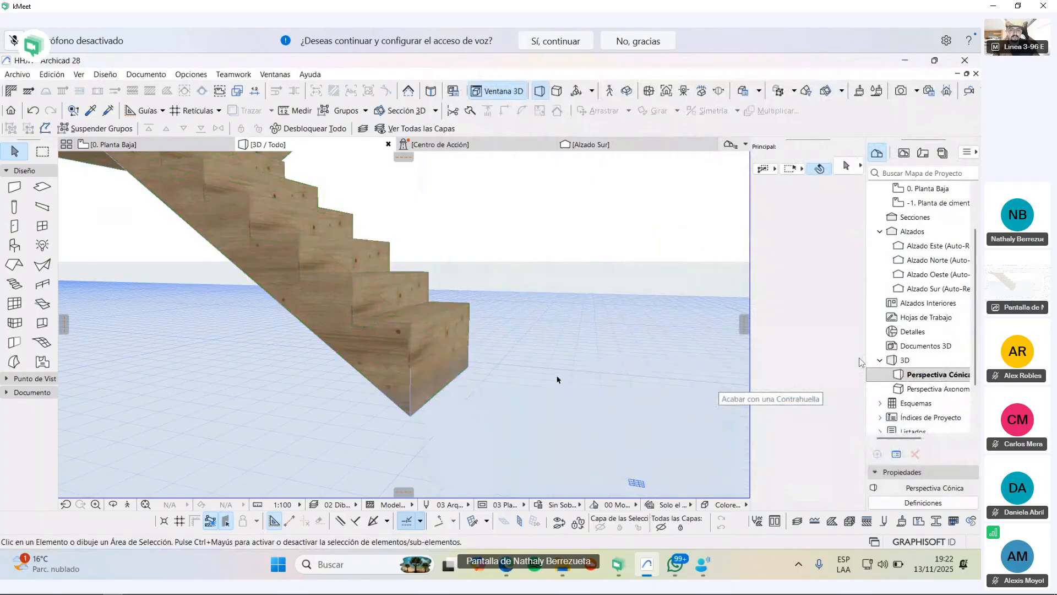
pyautogui.moveTo(573, 349); pyautogui.dragTo(639, 410, button='middle')
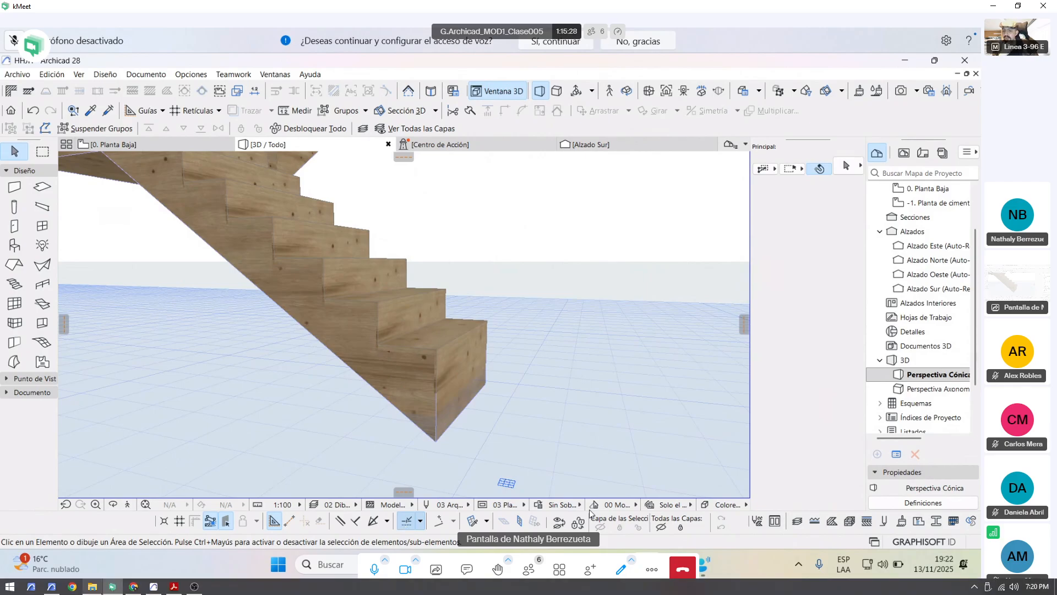
# Start sharing the screen in the kMeet meeting and mute a participant's microphone
pyautogui.moveTo(96, 588)
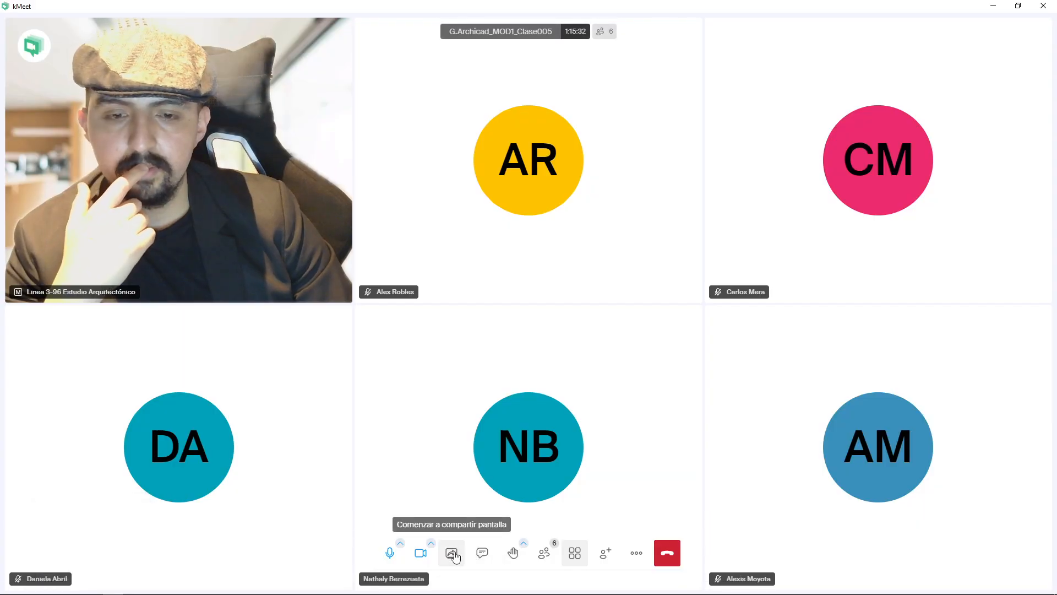
pyautogui.click(453, 554)
pyautogui.click(654, 440)
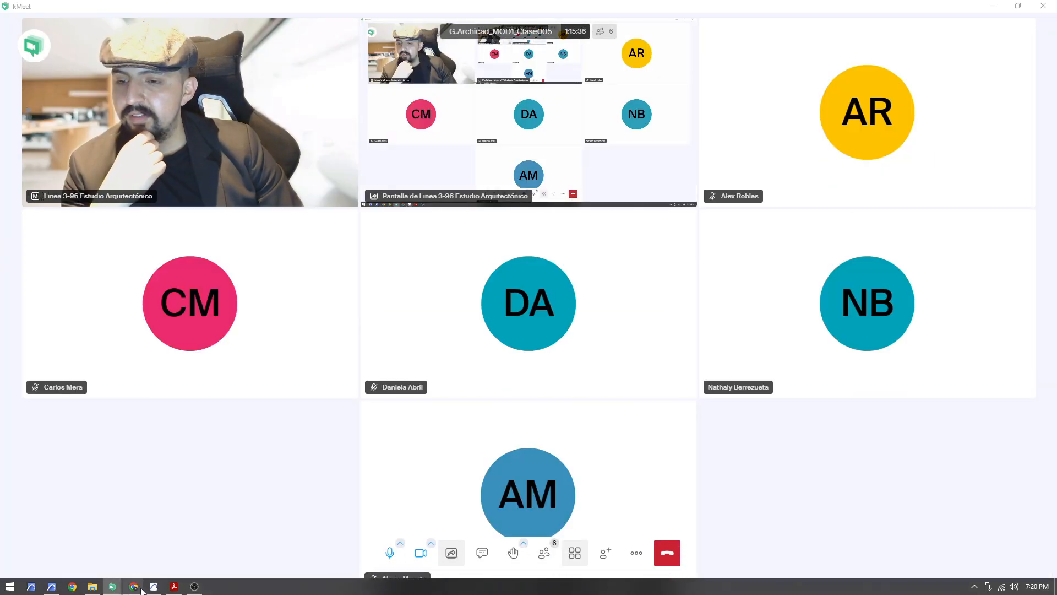
pyautogui.click(139, 566)
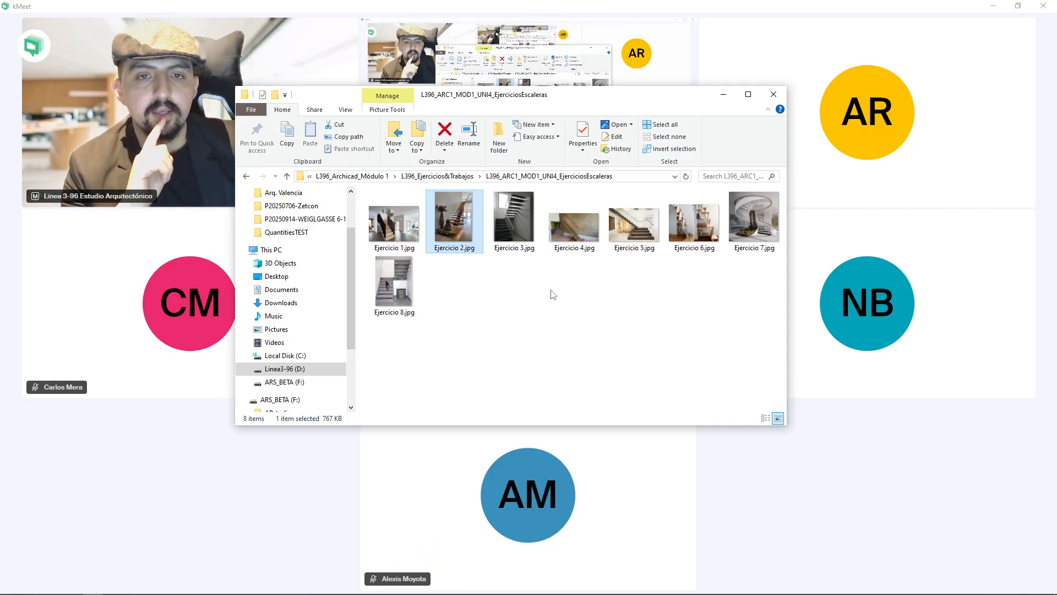
pyautogui.click(568, 502)
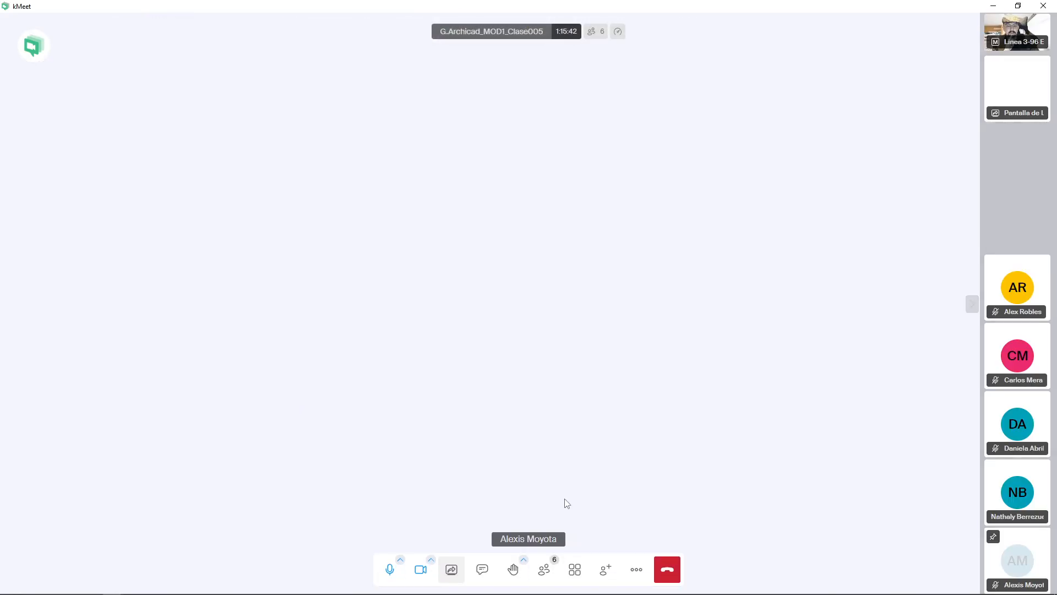
pyautogui.click(1020, 33)
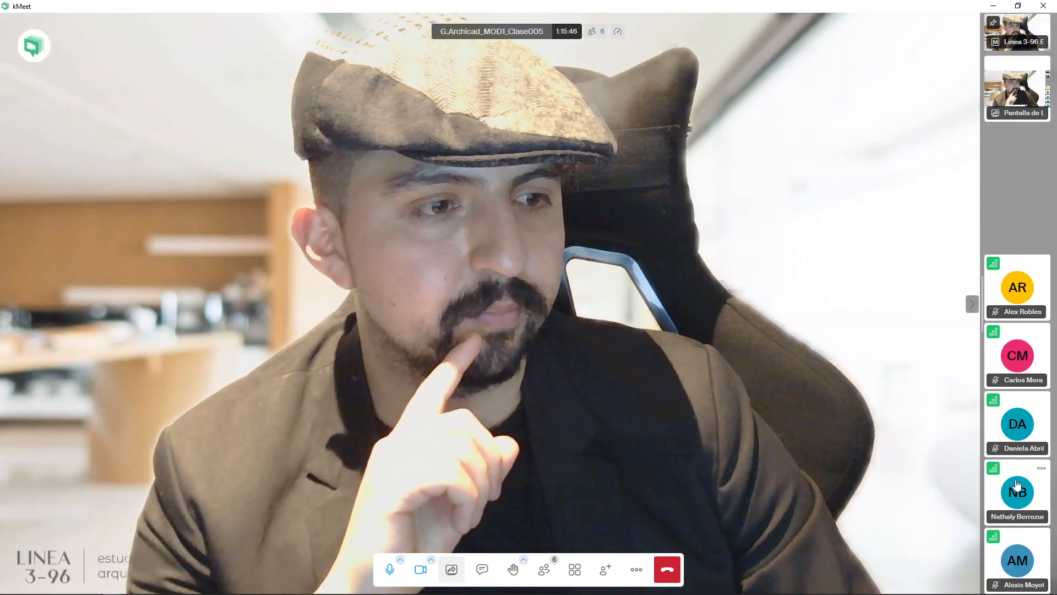
pyautogui.click(1041, 468)
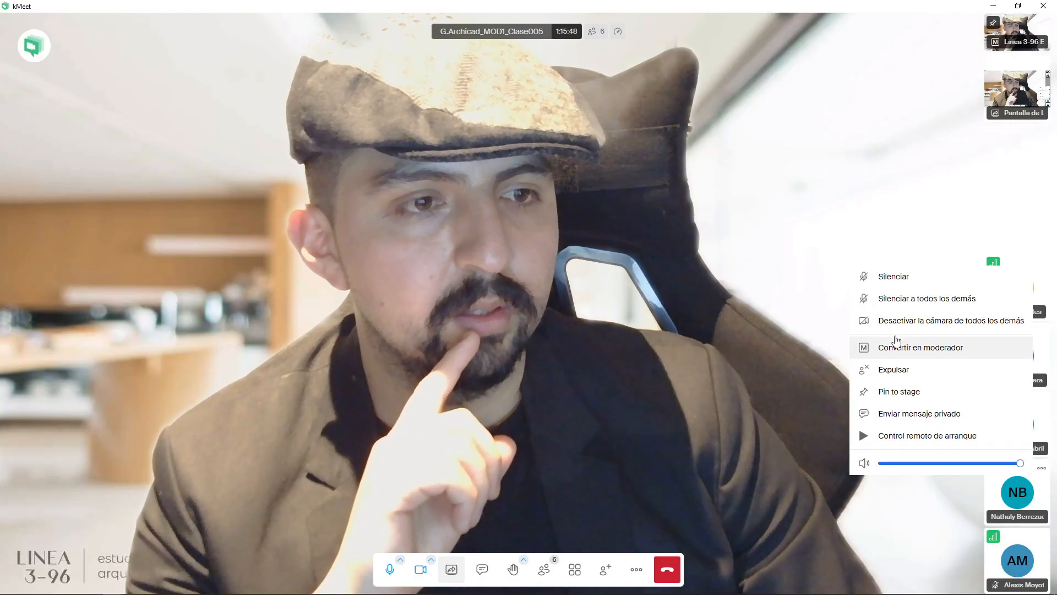
pyautogui.click(893, 275)
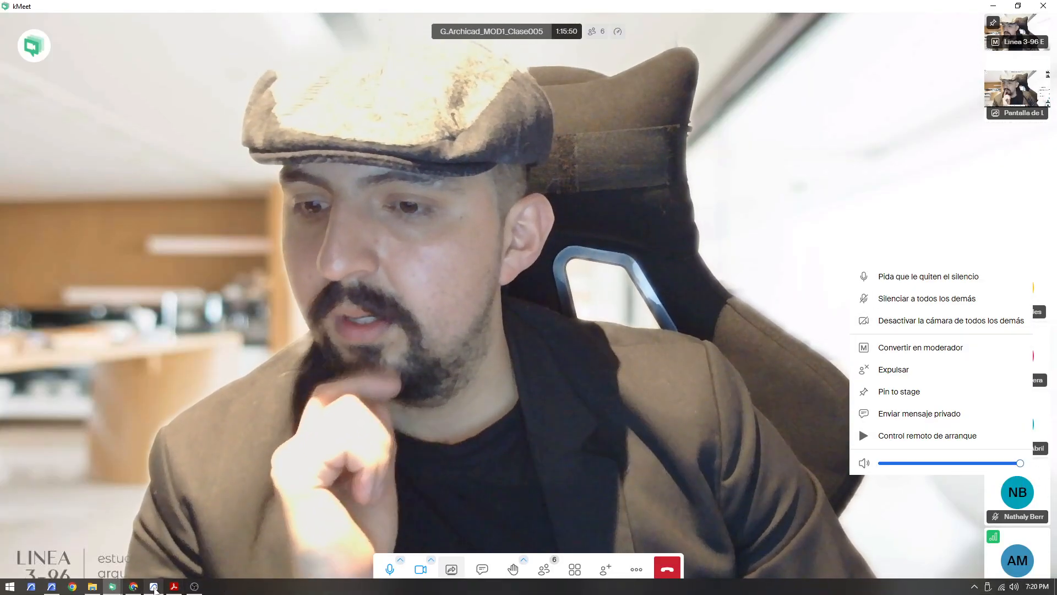
# Open the Ejercicio 3.jpg reference photo from the exercises folder and maximize it
pyautogui.click(154, 587)
pyautogui.click(98, 587)
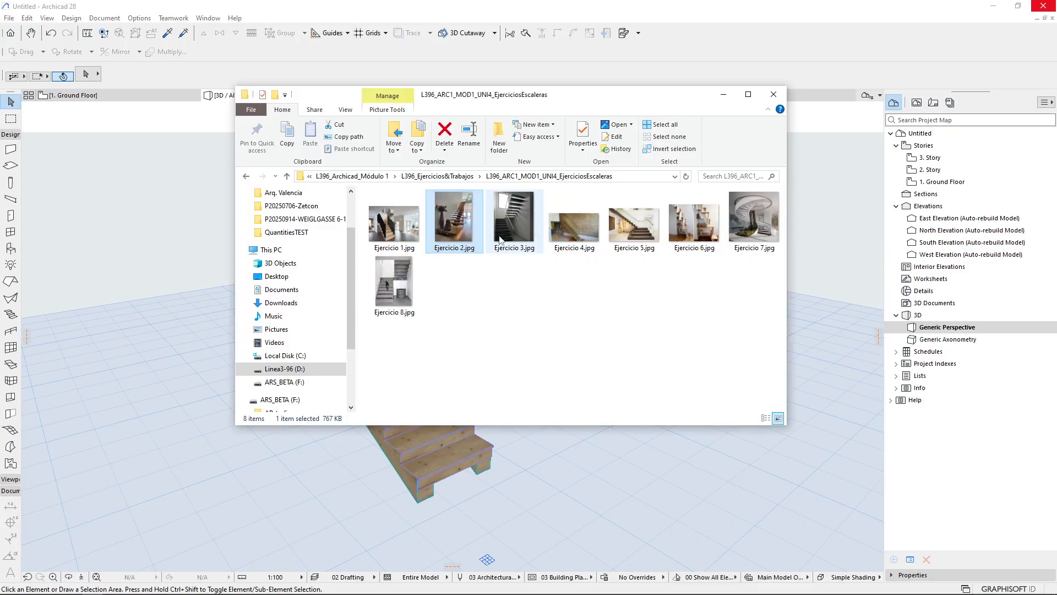
pyautogui.click(500, 239)
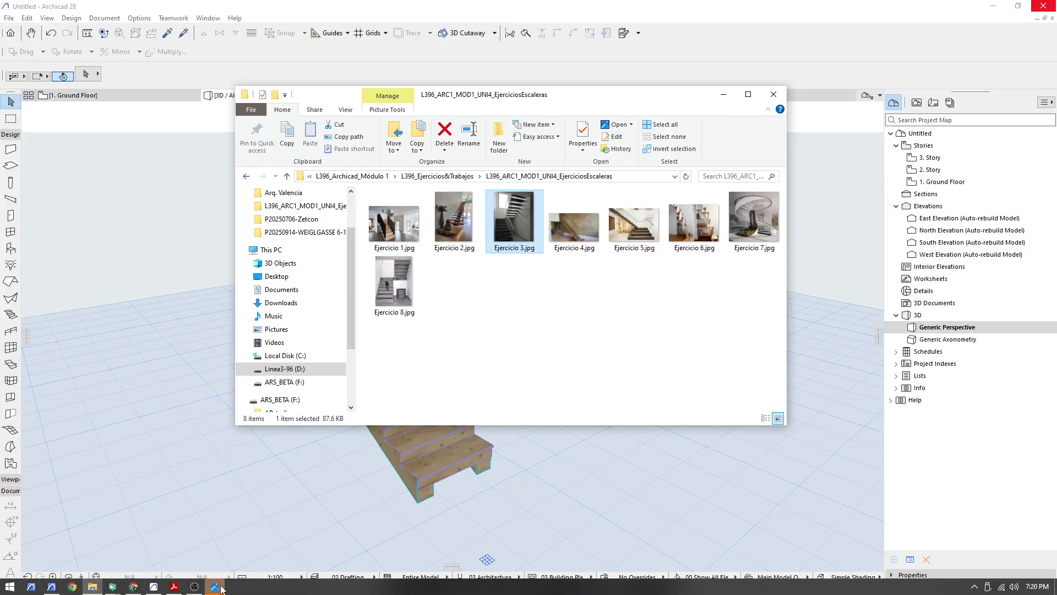
pyautogui.click(222, 589)
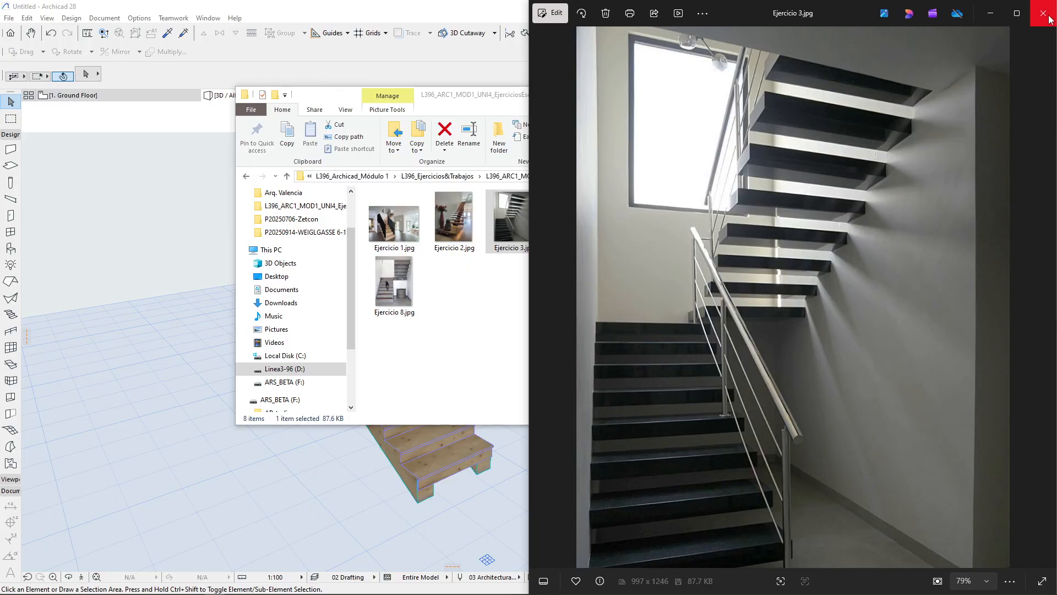
pyautogui.click(1023, 16)
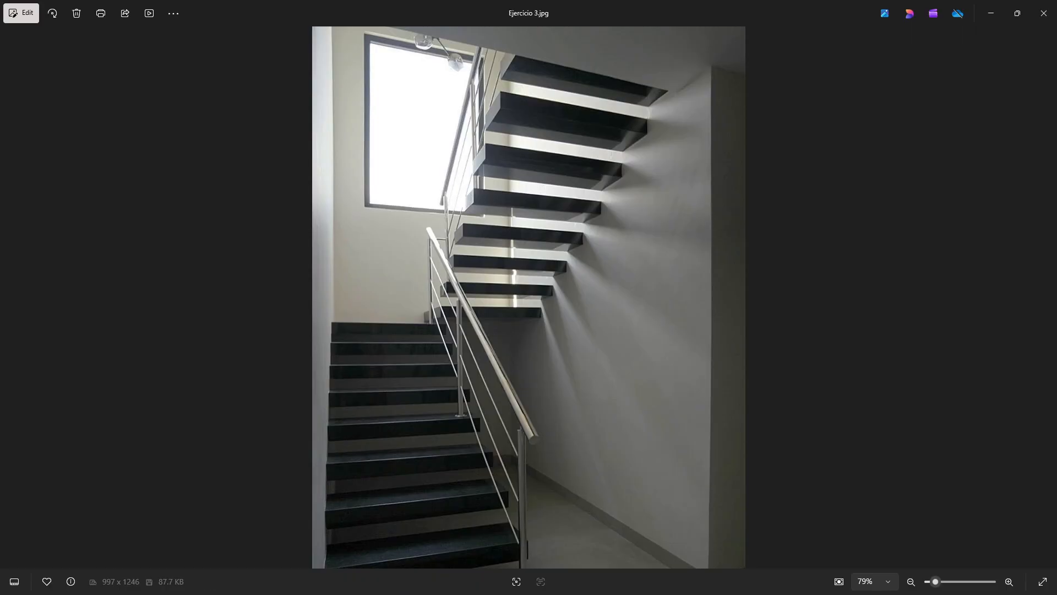
# Toggle the meeting camera and minimize the meeting window to display the Ejercicio 3.jpg photo
pyautogui.press('super')
pyautogui.moveTo(113, 587)
pyautogui.click(63, 542)
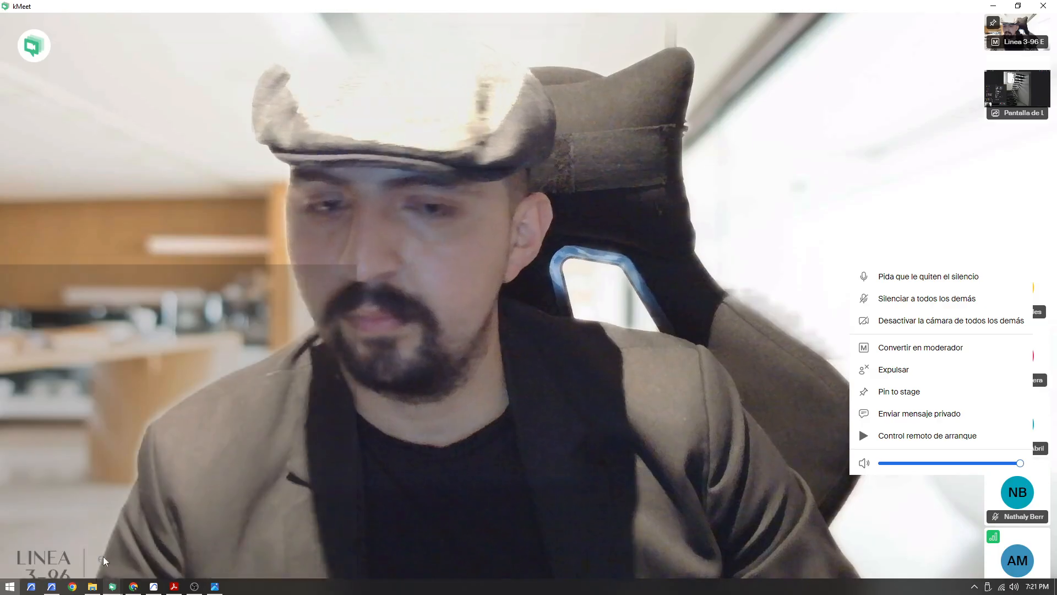
pyautogui.click(393, 571)
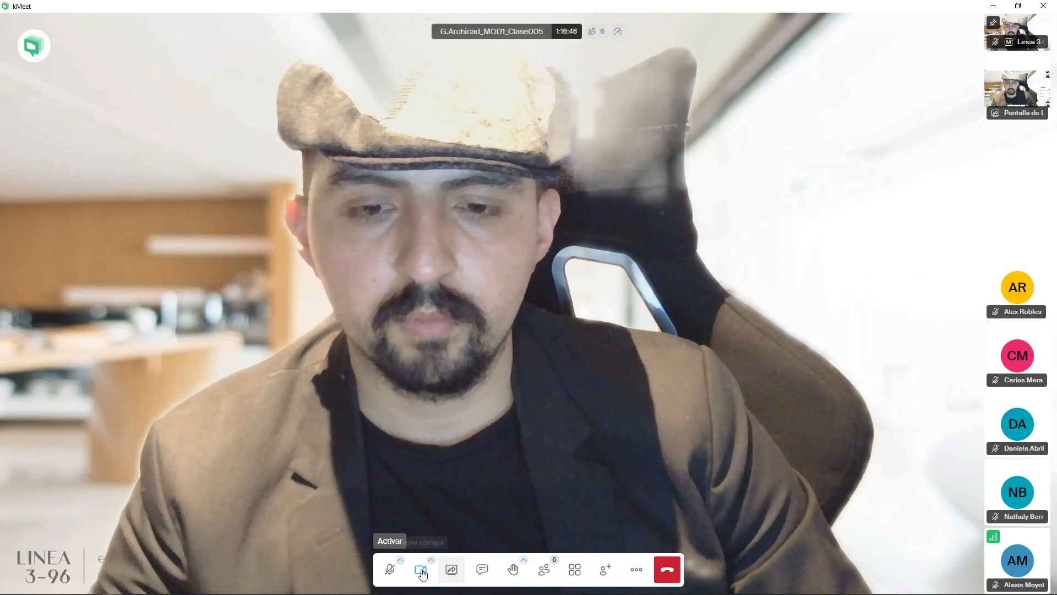
pyautogui.click(421, 570)
pyautogui.click(993, 6)
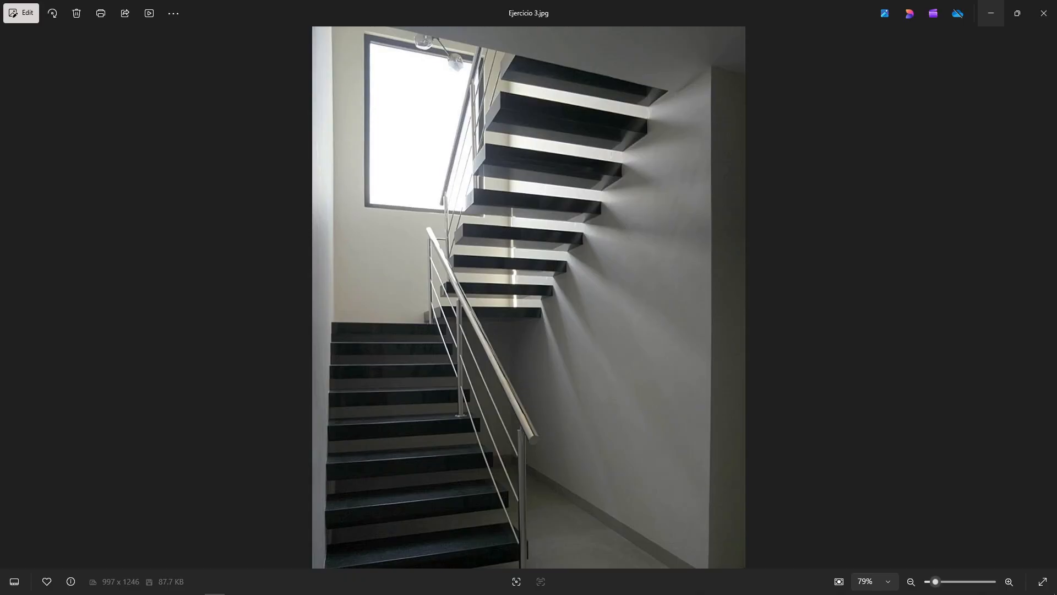
# Switch to the meeting window, toggle its camera and microphone, and minimize it again
pyautogui.moveTo(147, 588)
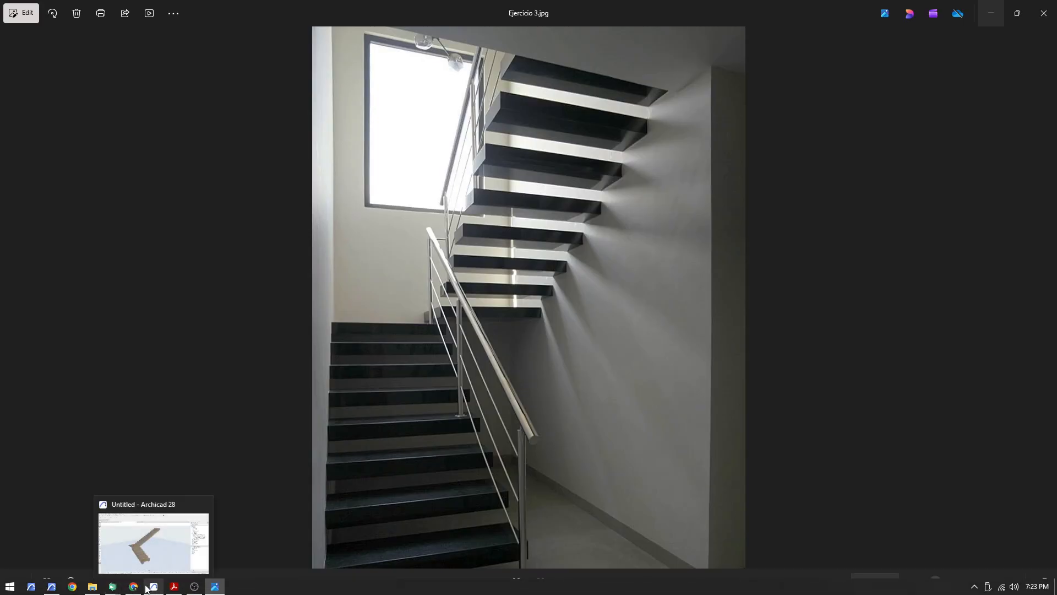
pyautogui.moveTo(113, 586)
pyautogui.click(100, 557)
pyautogui.click(418, 570)
pyautogui.click(391, 570)
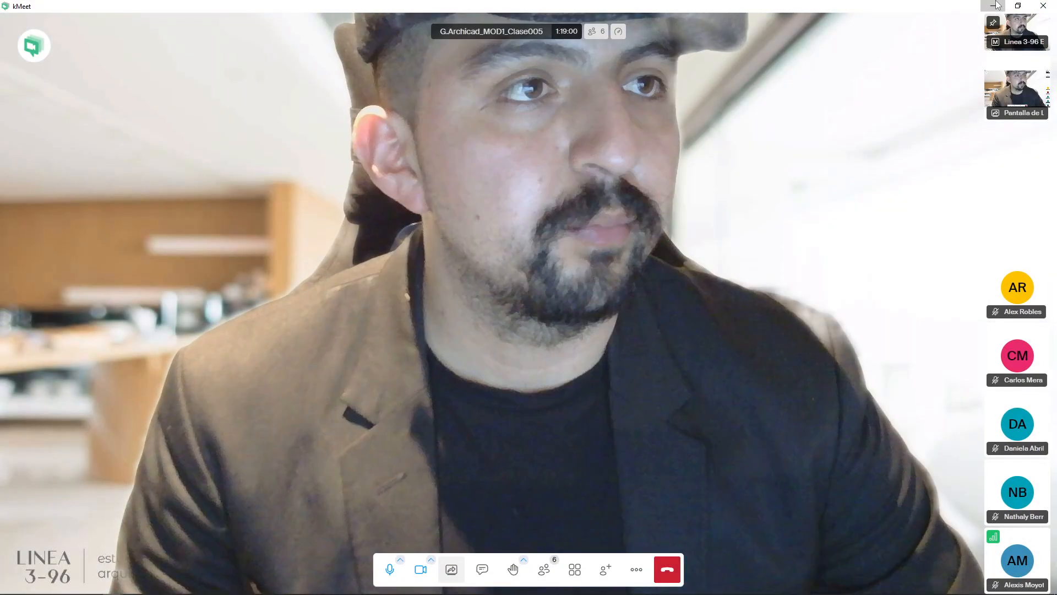
pyautogui.click(996, 6)
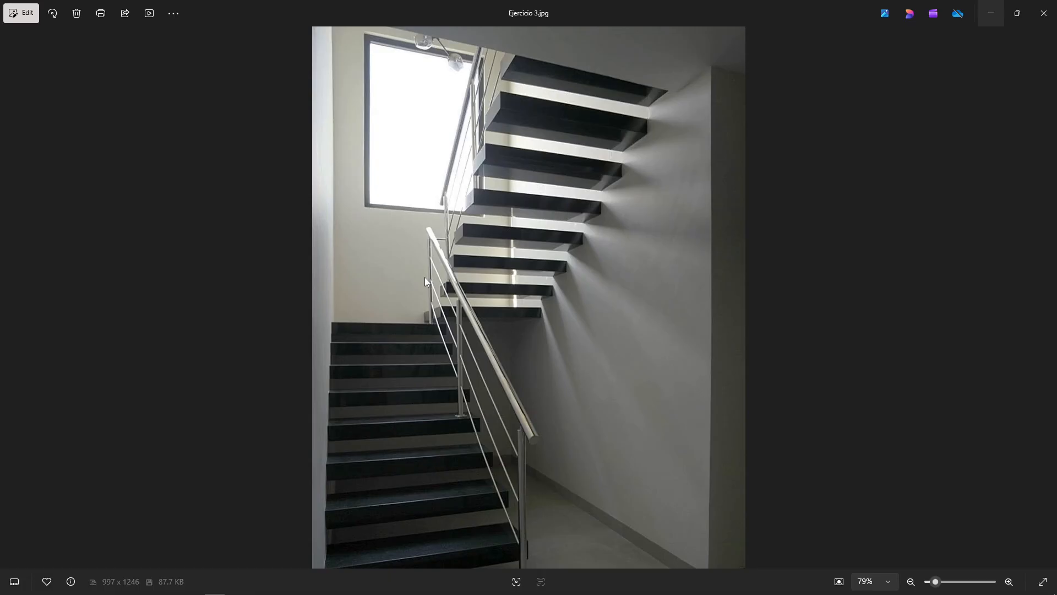
# Snap the Ejercicio 3.jpg photo to the right half of the screen and place Archicad beside it
pyautogui.moveTo(255, 592)
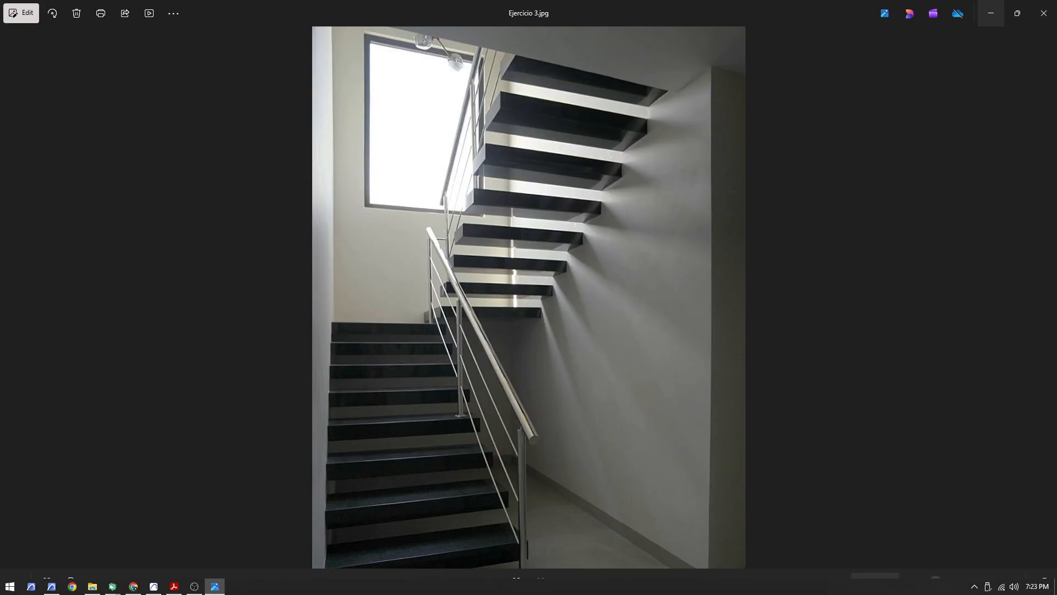
pyautogui.press('super+Right')
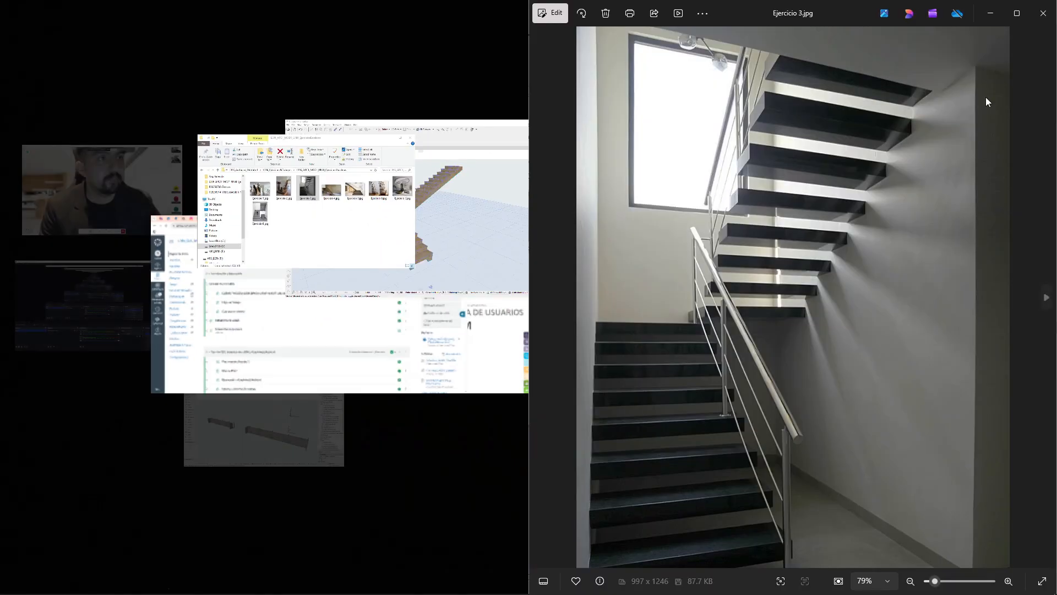
pyautogui.click(399, 176)
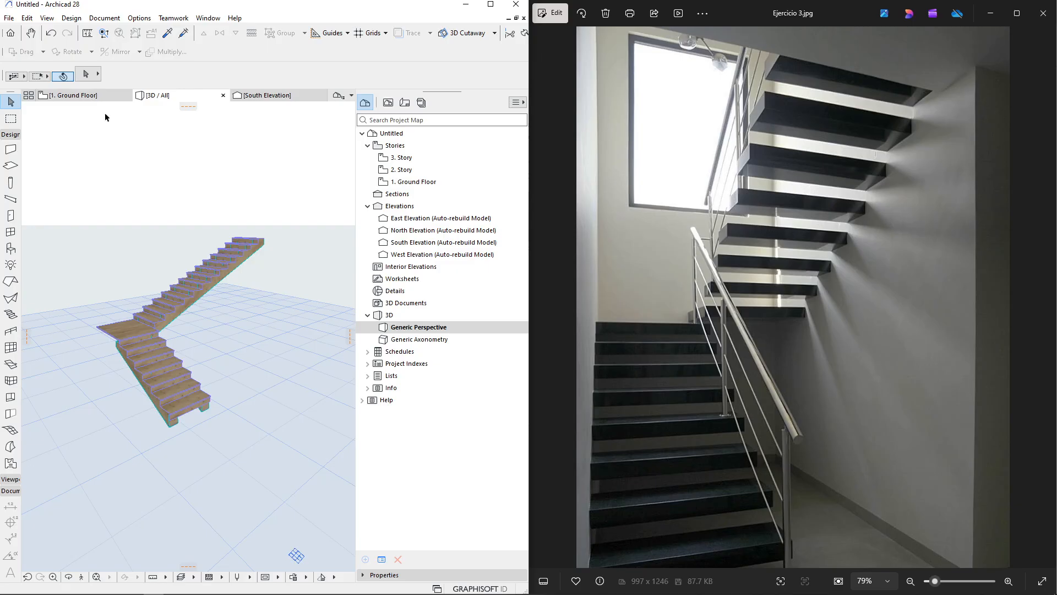
# On the Ground Floor plan, draw a U-shaped polywall about 3 m deep and 1.5 m wide
pyautogui.click(83, 95)
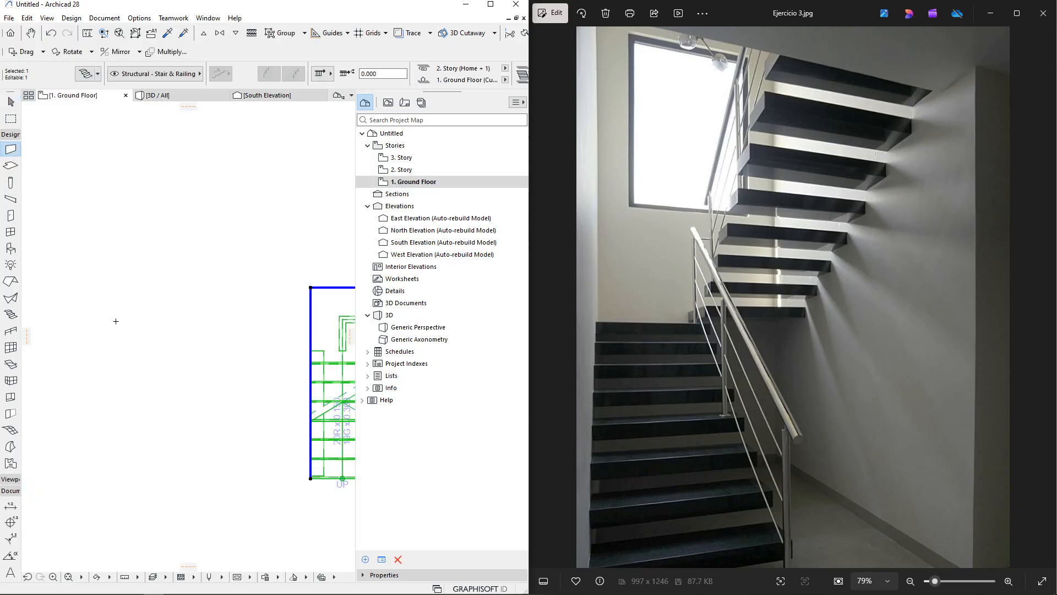
pyautogui.scroll(-5, 110, 298)
pyautogui.moveTo(134, 299); pyautogui.dragTo(194, 447, button='middle')
pyautogui.press('Escape')
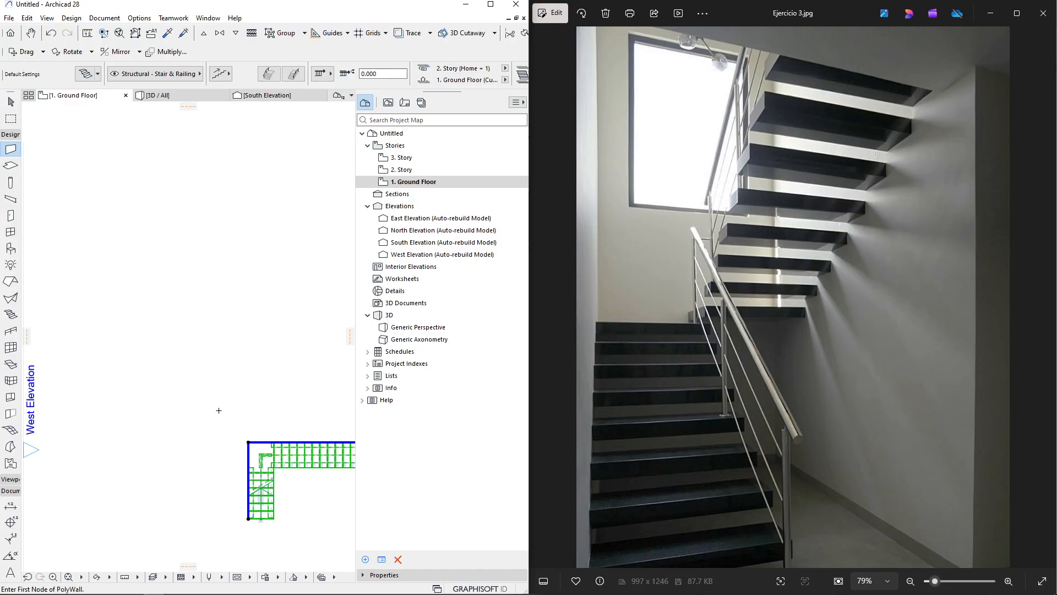
pyautogui.scroll(1, 229, 290)
pyautogui.click(194, 433)
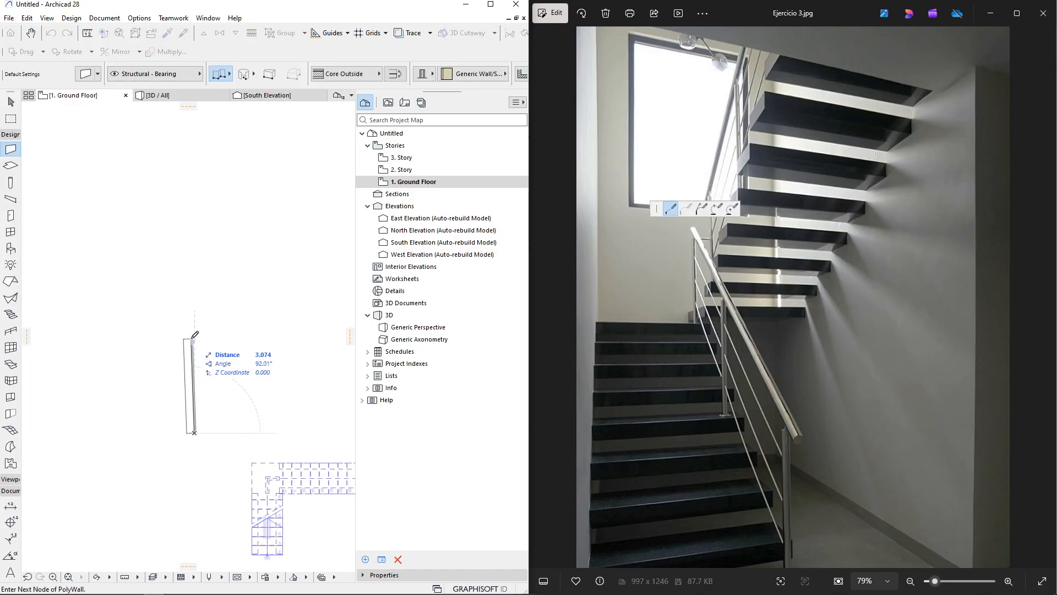
pyautogui.click(194, 341)
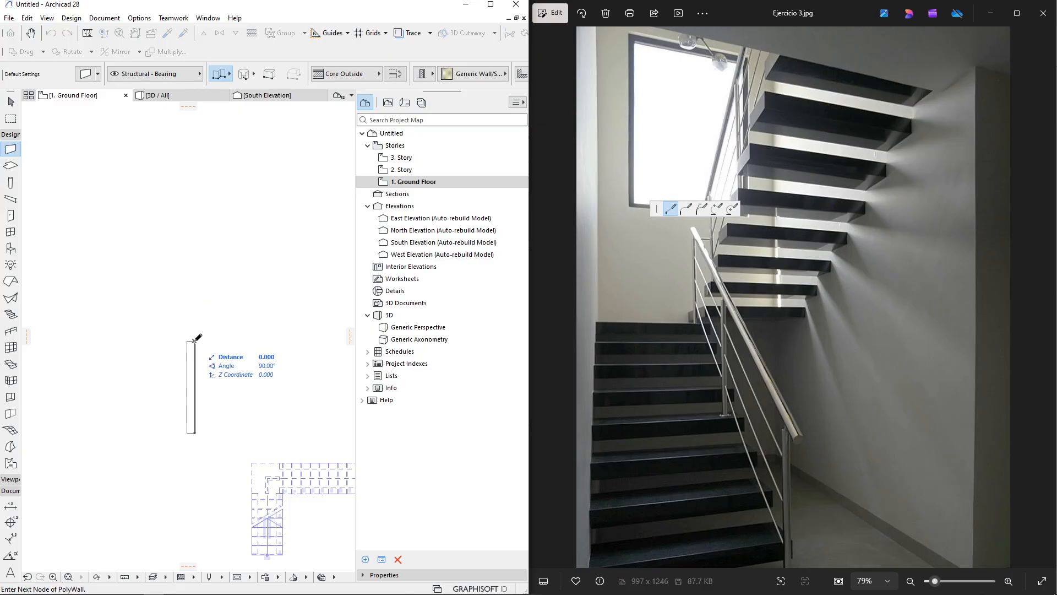
pyautogui.click(256, 341)
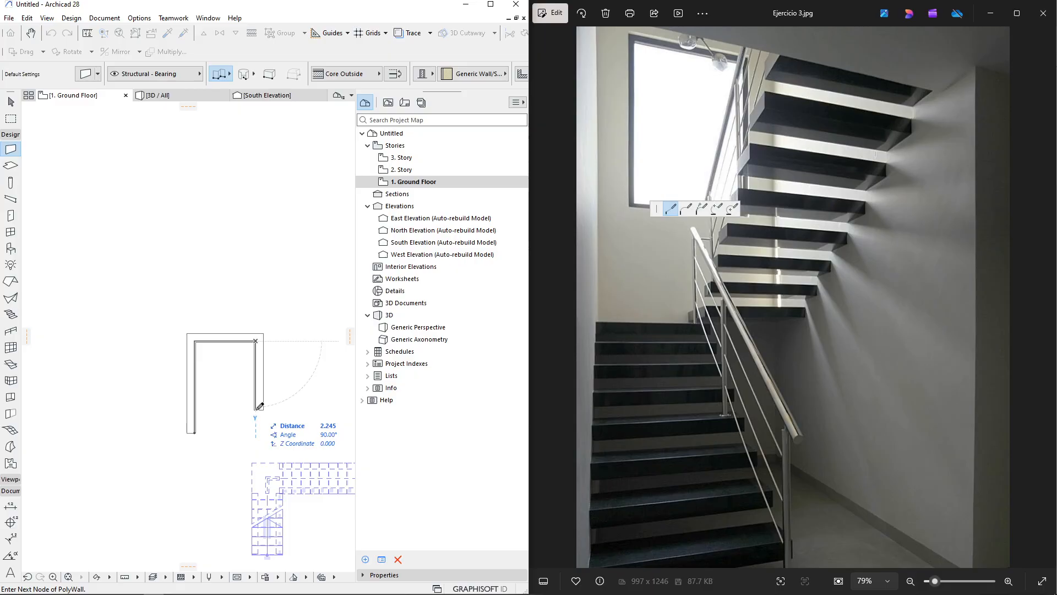
pyautogui.doubleClick(255, 433)
pyautogui.scroll(3, 224, 435)
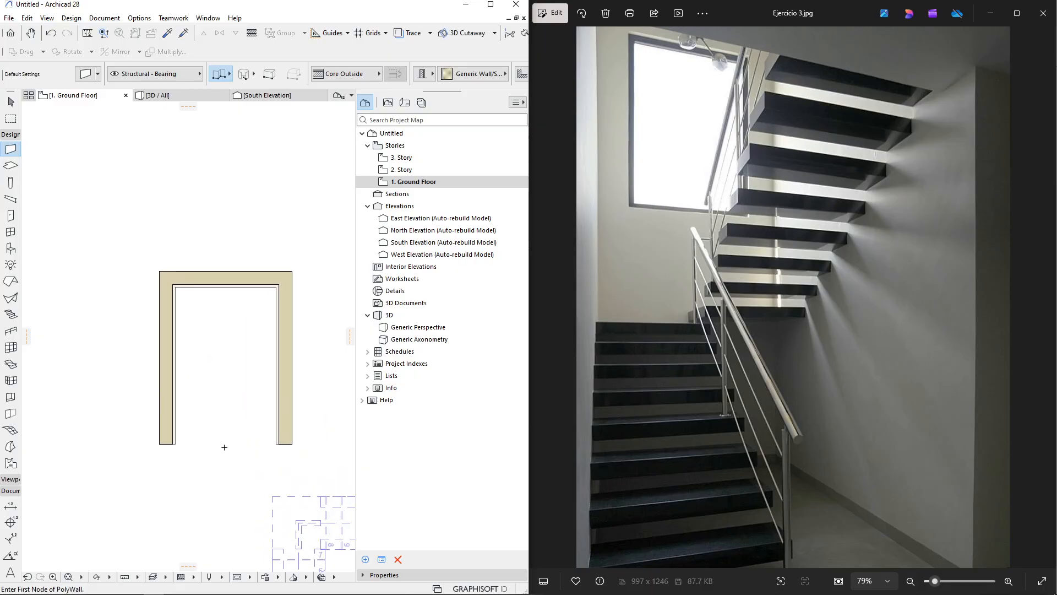
pyautogui.scroll(1, 224, 447)
pyautogui.press('Escape')
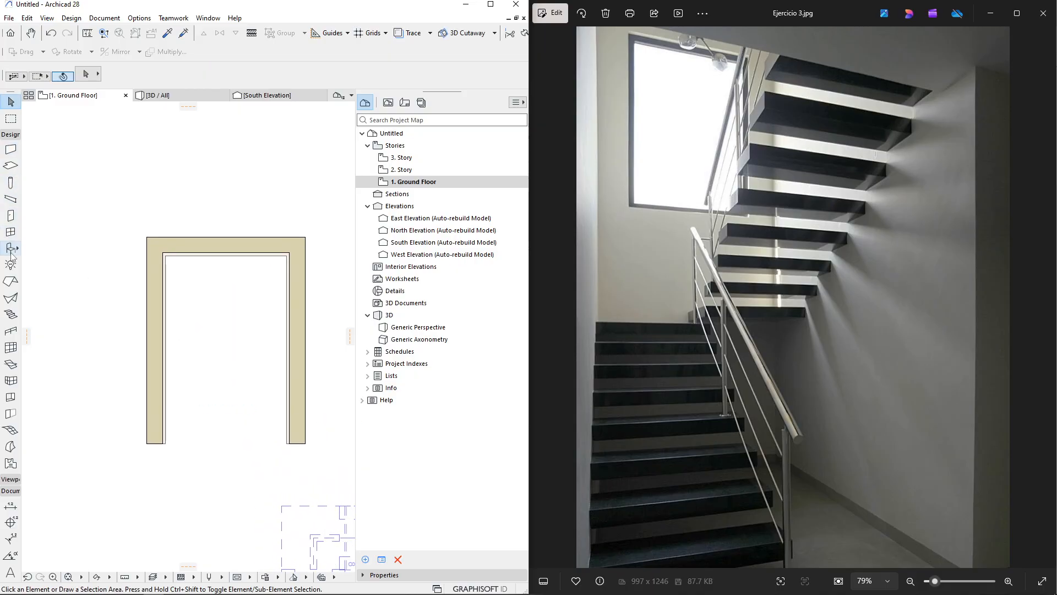
# Activate the Stair tool and set the flight width to 0.900
pyautogui.click(11, 314)
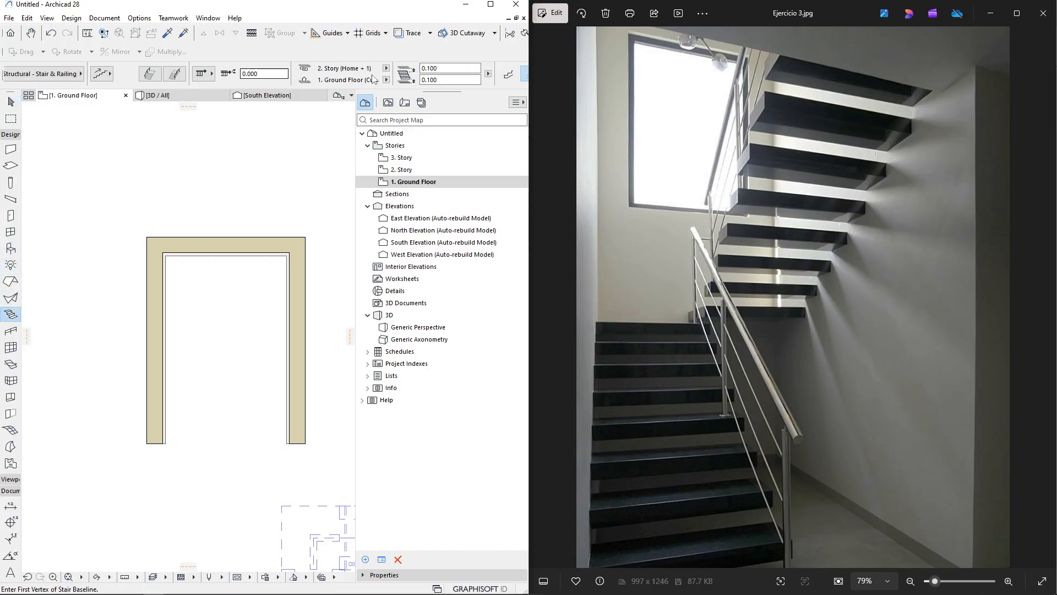
pyautogui.scroll(-2, 438, 73)
pyautogui.click(368, 74)
pyautogui.scroll(-5, 312, 78)
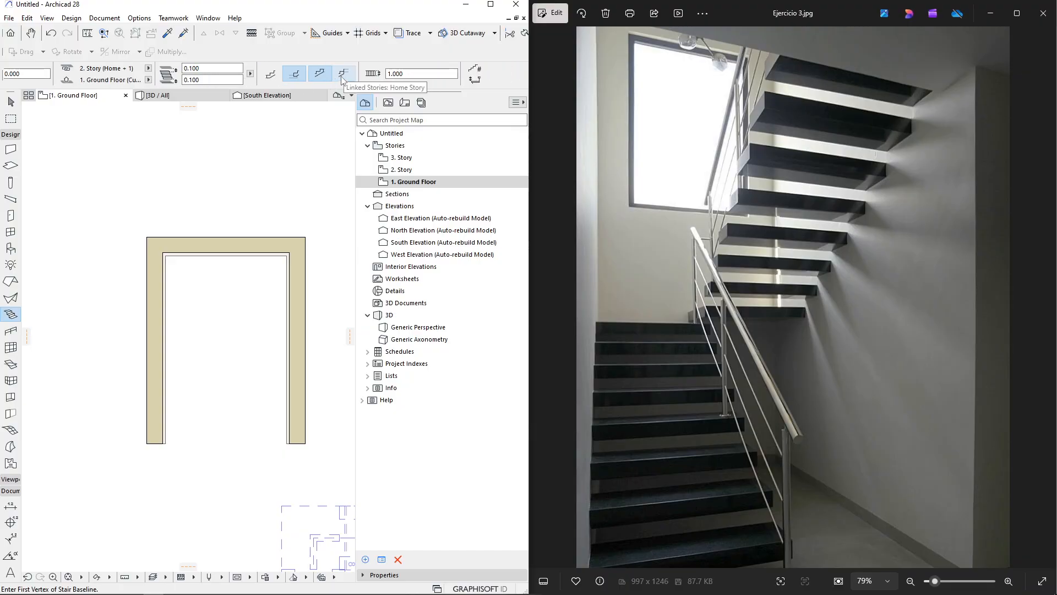
pyautogui.doubleClick(413, 72)
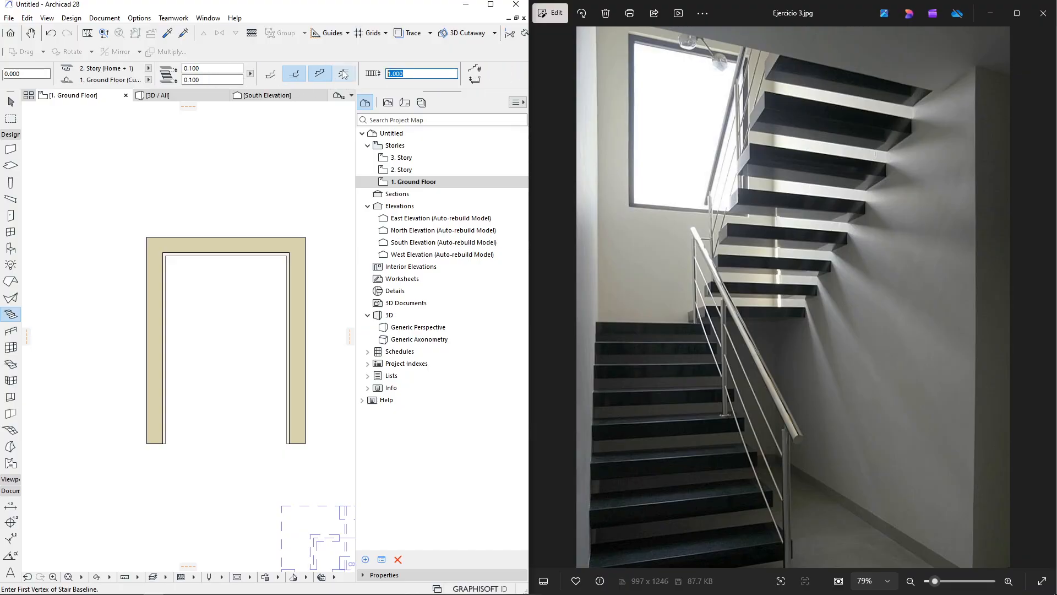
# Draw a U-shaped stair of 20 risers inside the walls, climbing up the left side and returning down the right
pyautogui.click(166, 443)
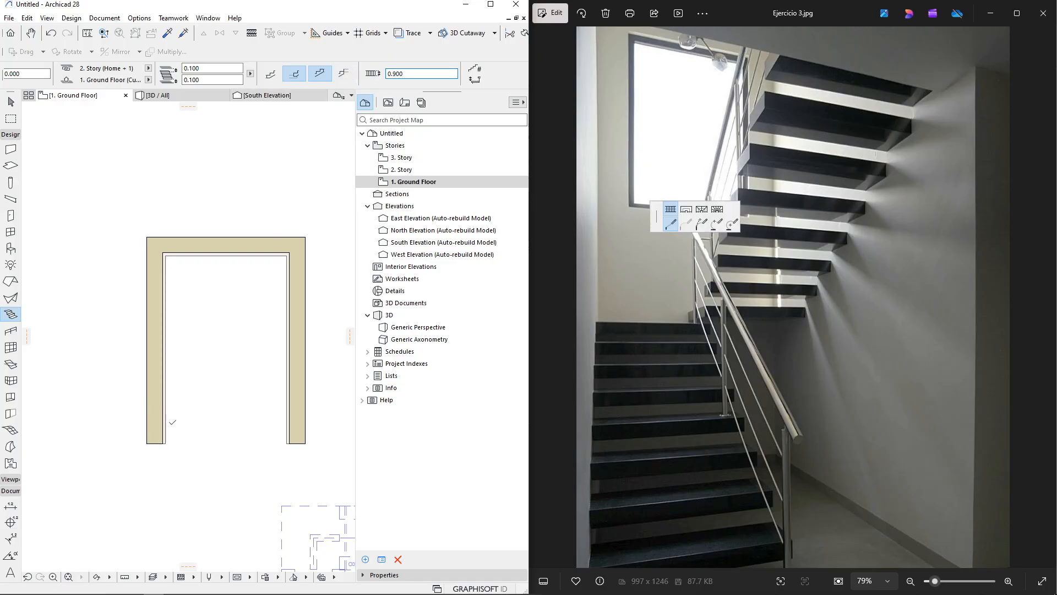
pyautogui.click(166, 255)
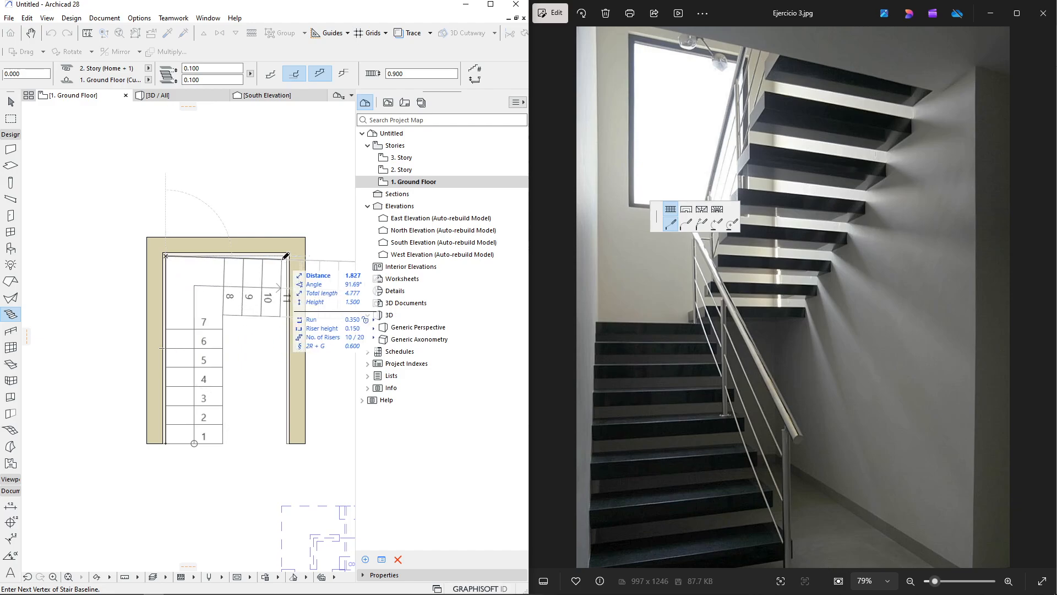
pyautogui.click(287, 255)
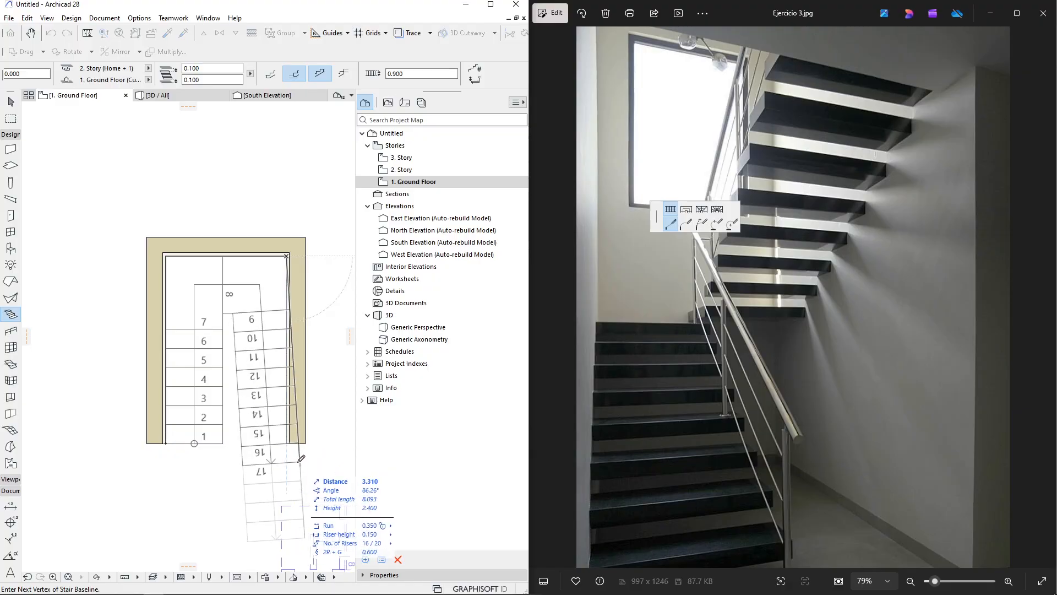
pyautogui.moveTo(297, 445); pyautogui.dragTo(279, 323, button='middle')
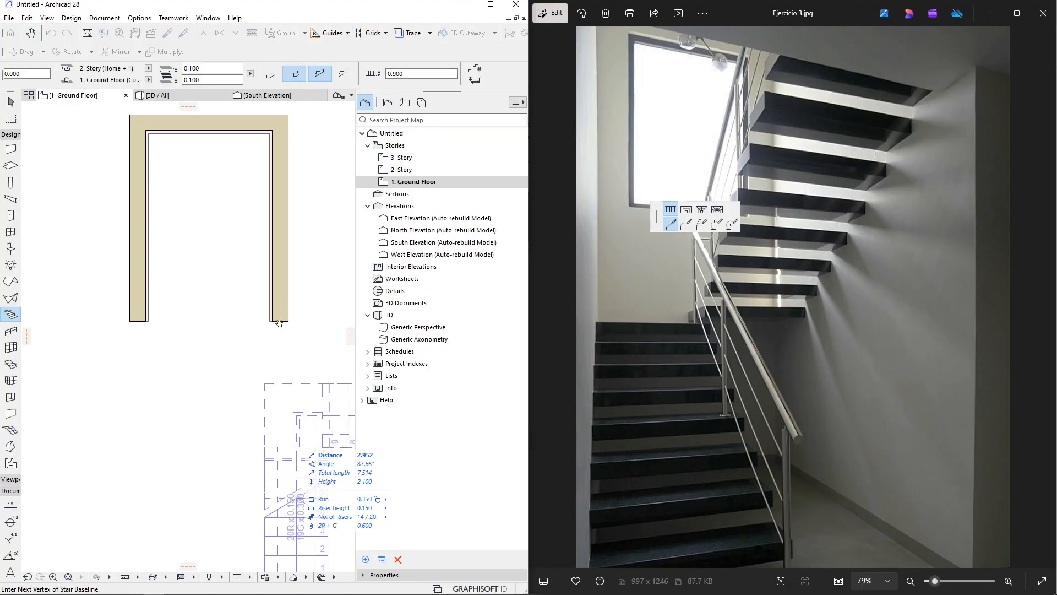
pyautogui.doubleClick(271, 426)
pyautogui.press('Escape')
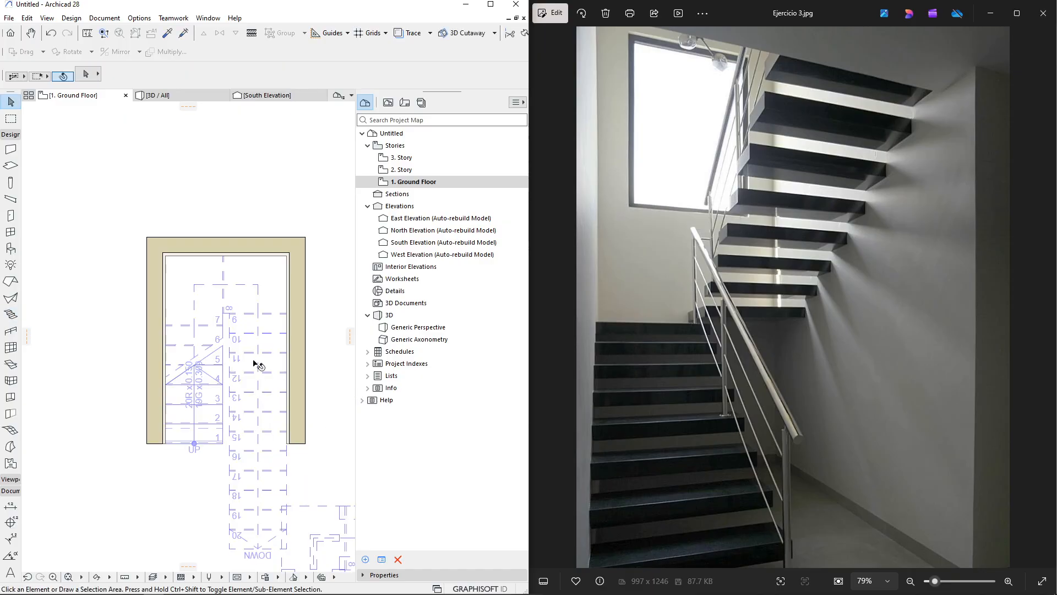
# Open the stair's settings and set both the flight and landing structures to Cantilevered
pyautogui.click(255, 336)
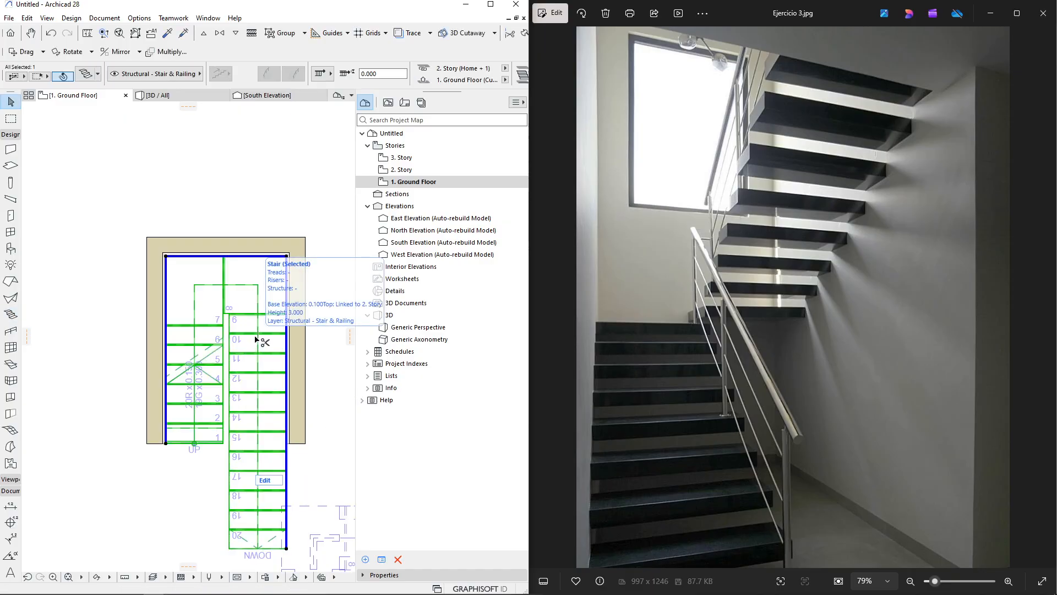
pyautogui.doubleClick(257, 339)
pyautogui.moveTo(457, 27); pyautogui.dragTo(296, 60)
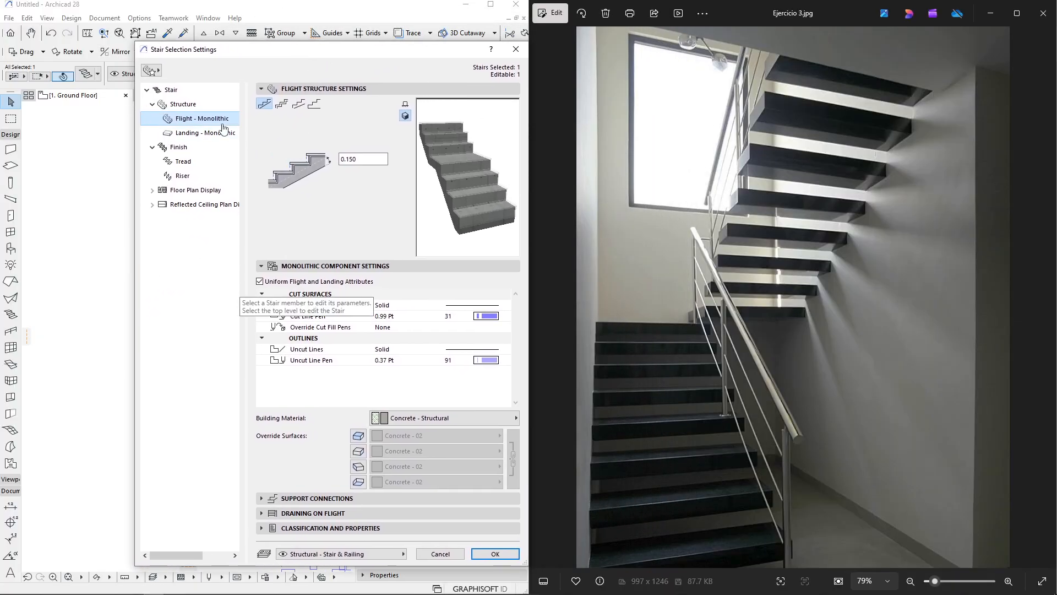
pyautogui.click(186, 105)
pyautogui.click(413, 351)
pyautogui.click(411, 466)
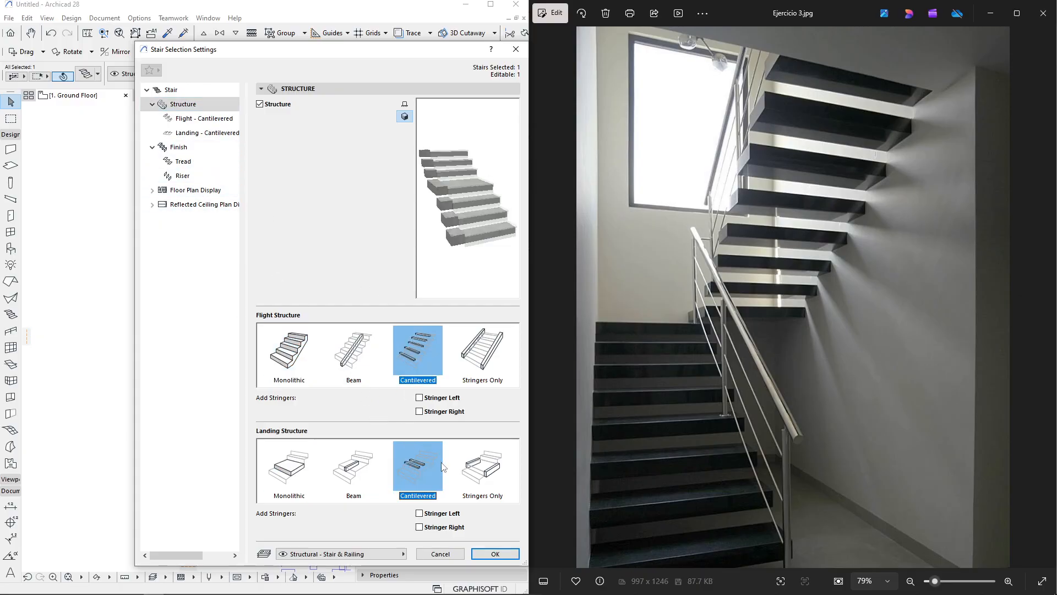
# In the cantilevered flight's representation settings, enable Override Block Surface and Override Wall Fixing Surface
pyautogui.click(201, 118)
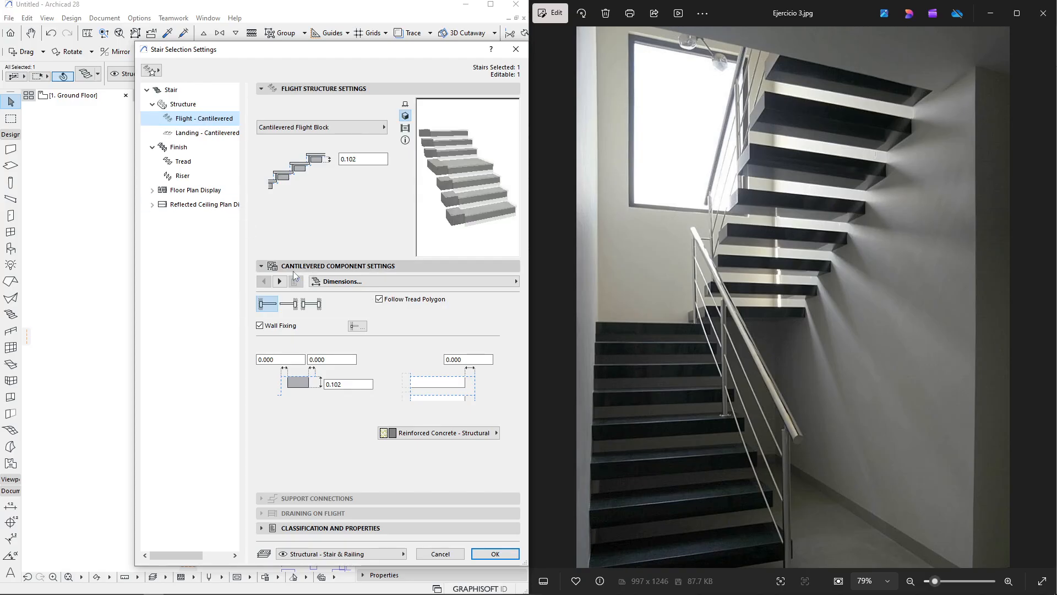
pyautogui.click(279, 281)
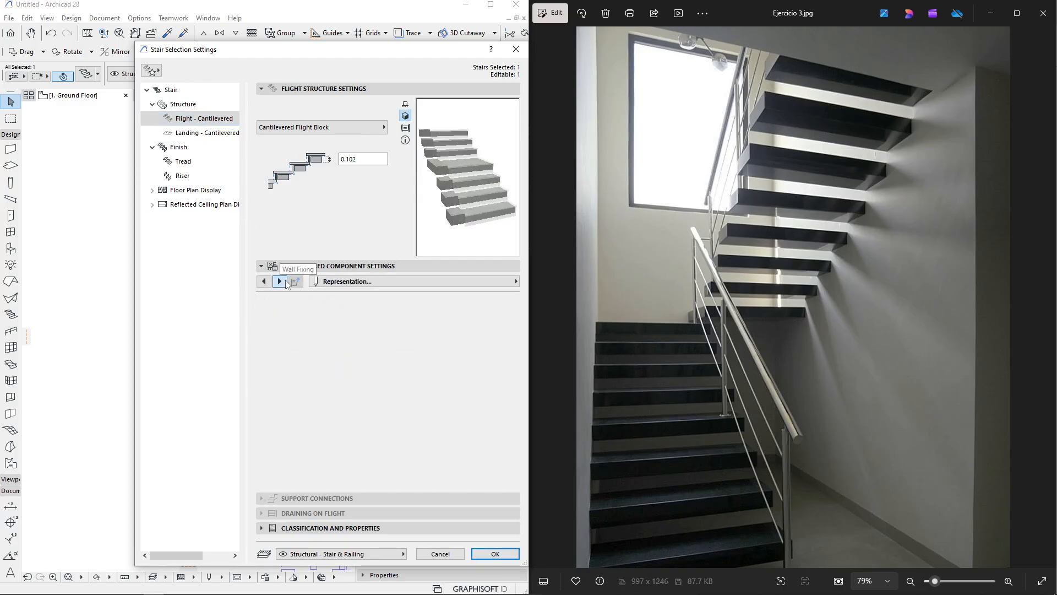
pyautogui.click(428, 376)
pyautogui.click(429, 387)
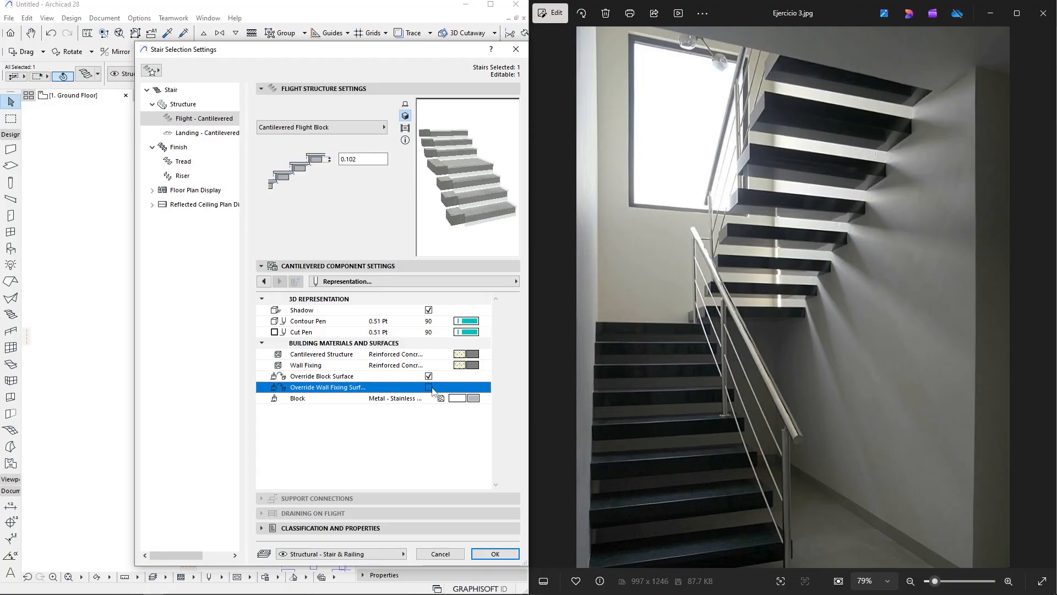
# Set the flight's block and wall fixing surfaces to Paint - Ivory Black
pyautogui.click(482, 401)
pyautogui.click(485, 398)
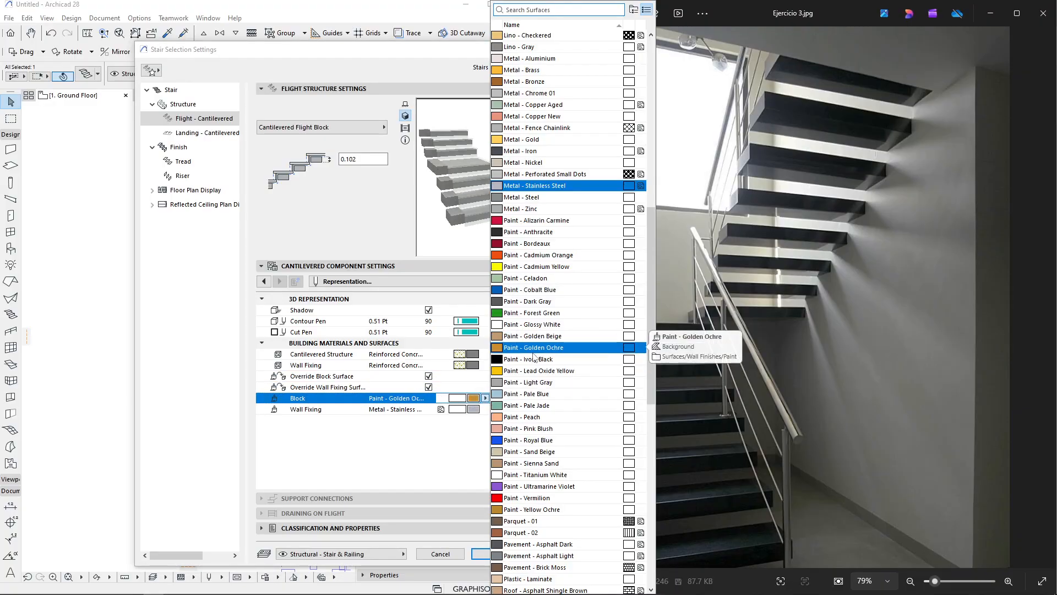
pyautogui.click(606, 347)
pyautogui.click(486, 411)
pyautogui.click(485, 412)
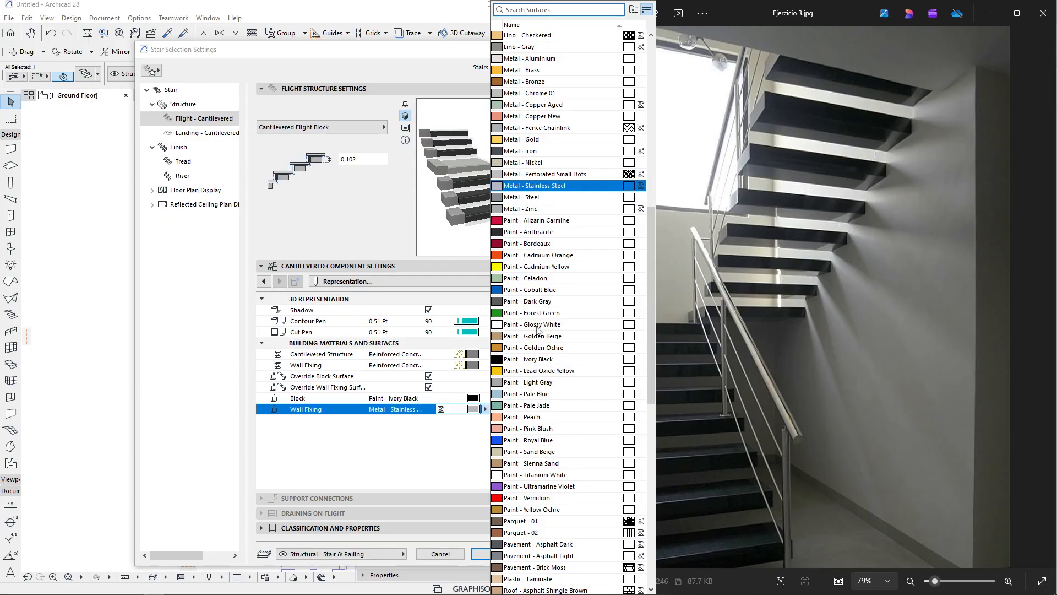
pyautogui.click(512, 359)
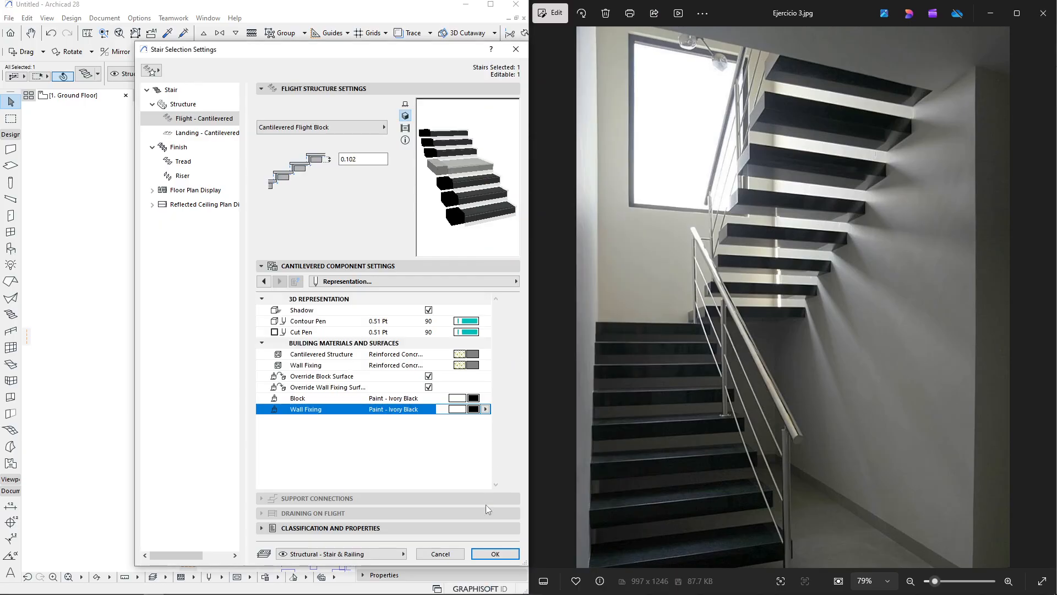
# Give the cantilevered landing block an overridden Stone - Marble Black surface and apply the stair settings
pyautogui.click(201, 133)
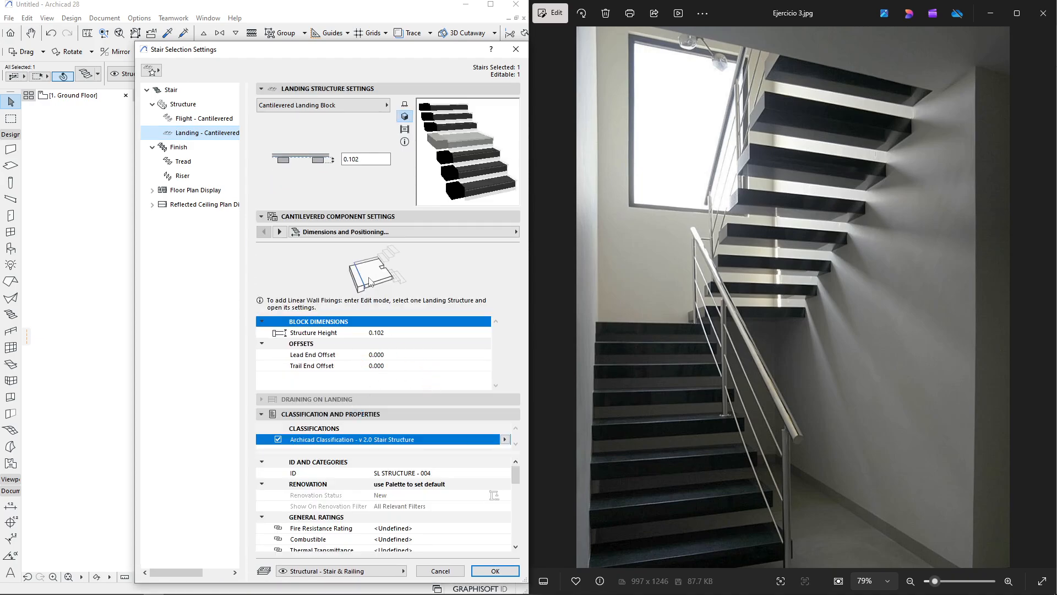
pyautogui.click(199, 118)
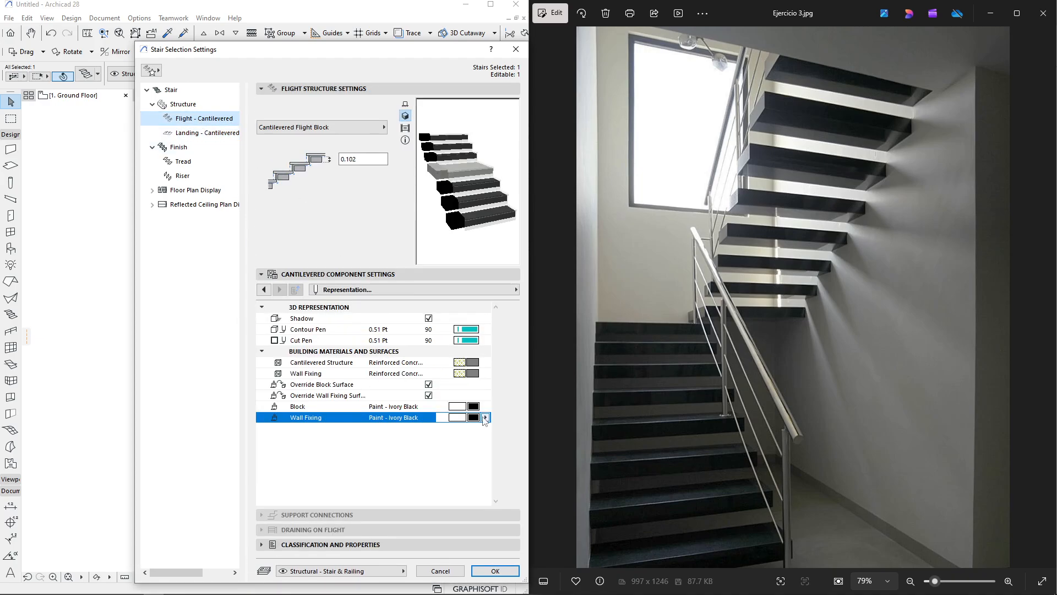
pyautogui.click(485, 419)
pyautogui.click(485, 418)
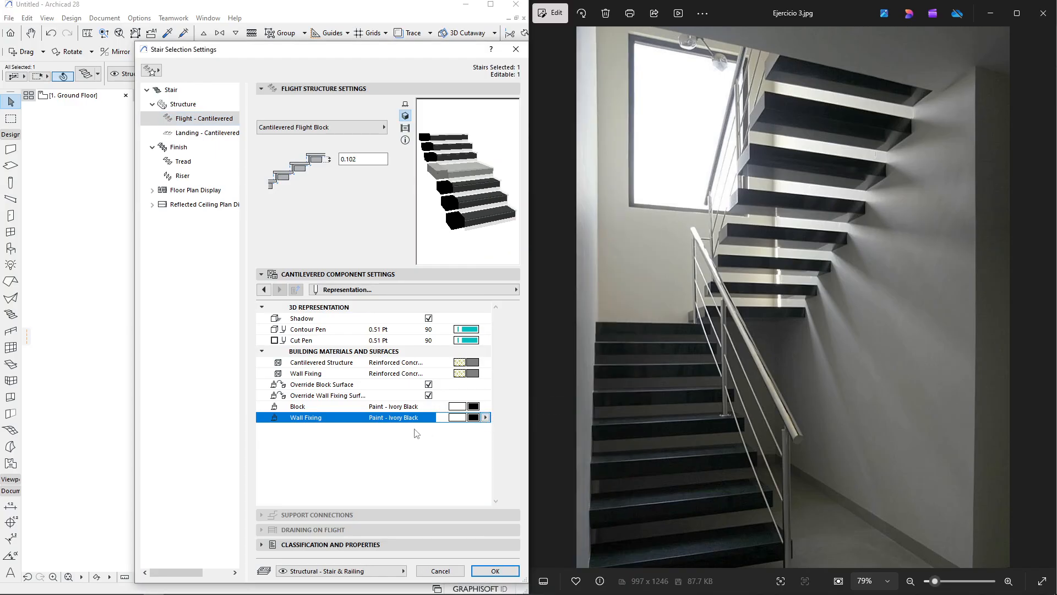
pyautogui.click(428, 395)
pyautogui.click(203, 133)
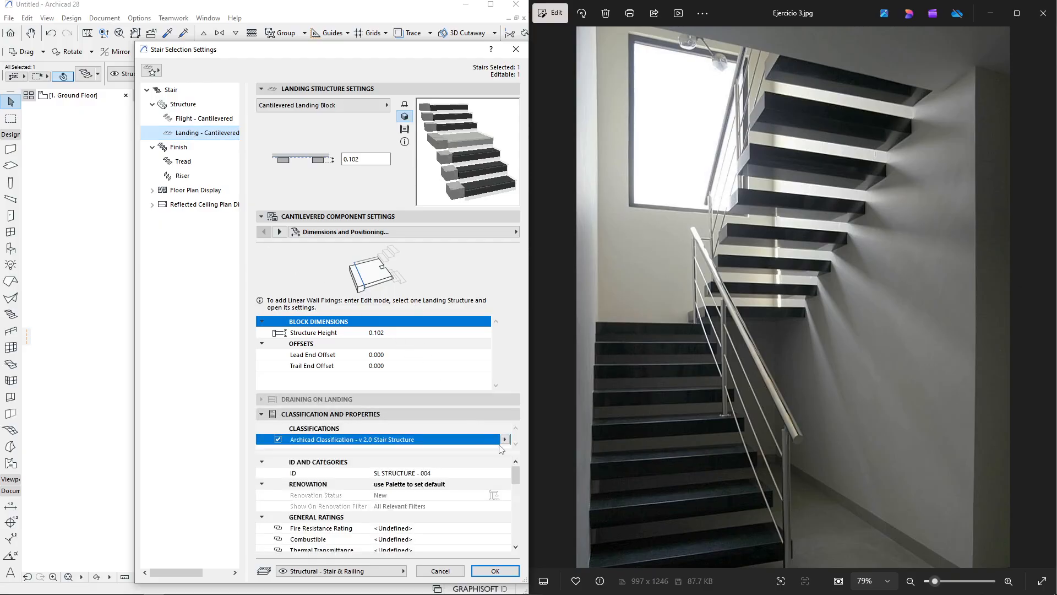
pyautogui.click(279, 232)
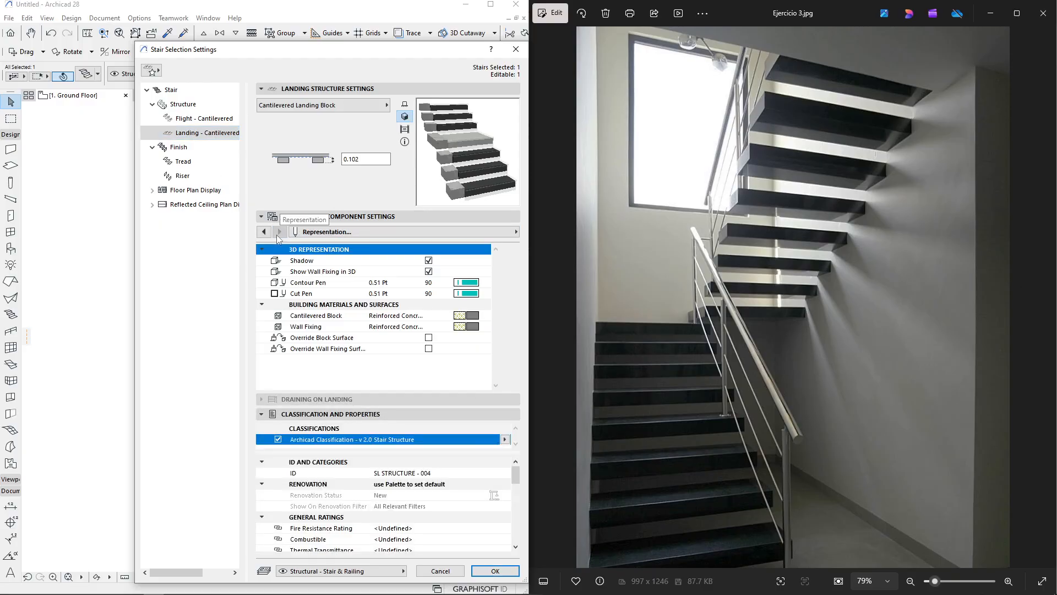
pyautogui.click(428, 337)
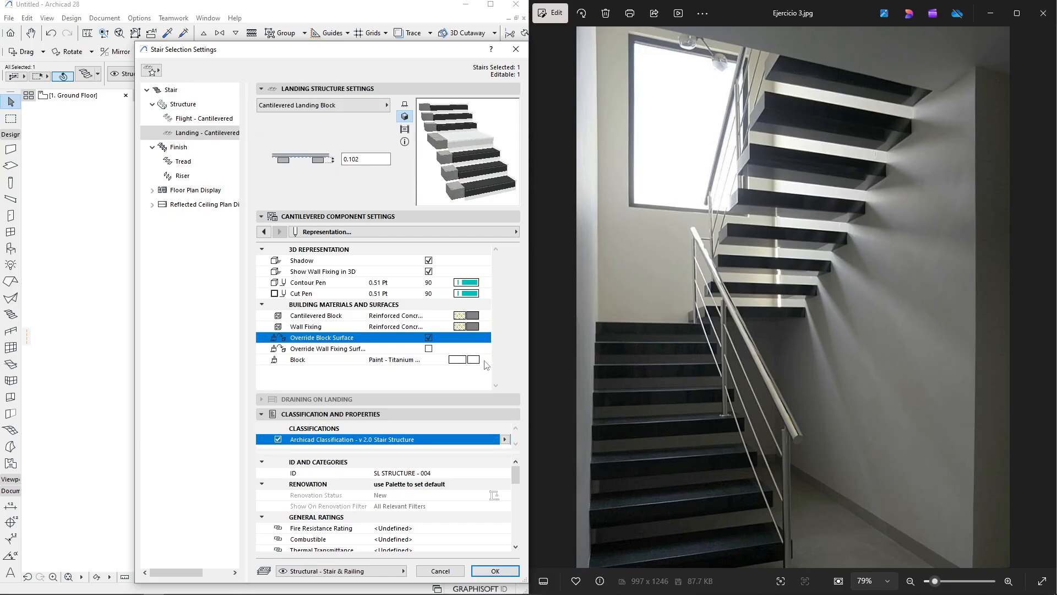
pyautogui.click(475, 359)
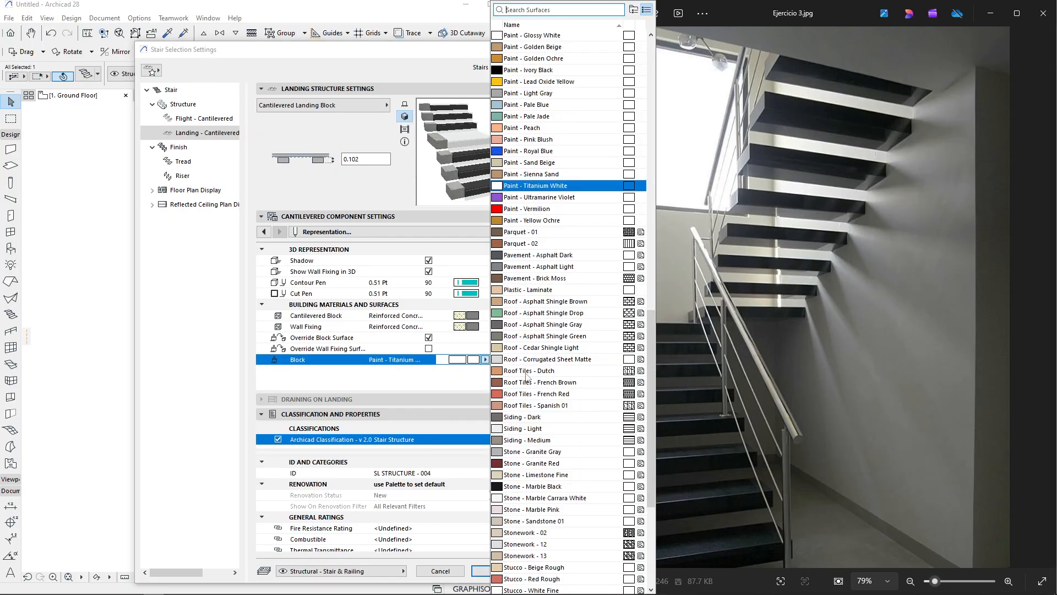
pyautogui.click(509, 490)
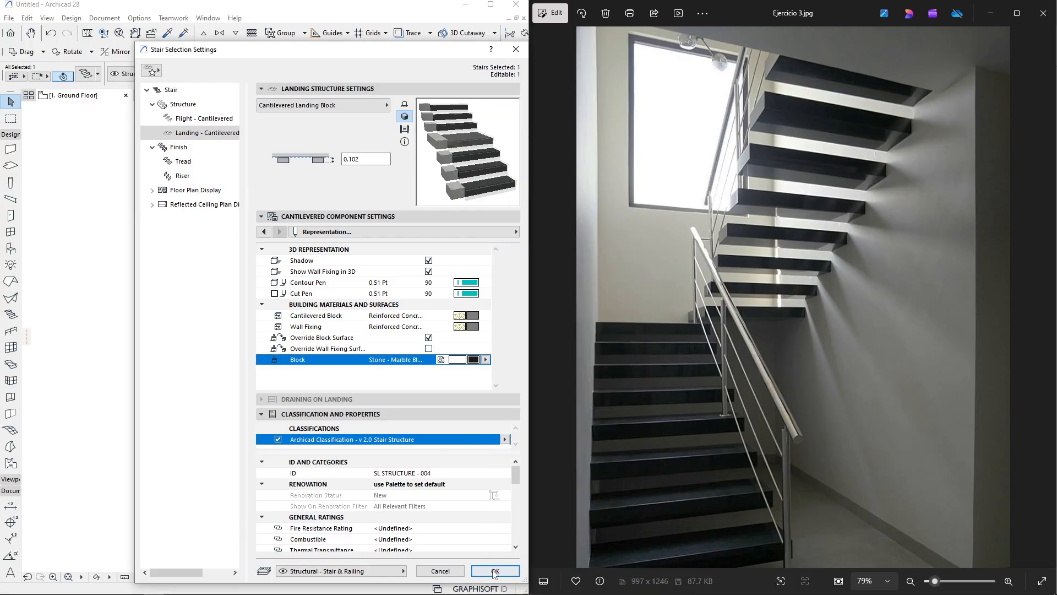
pyautogui.click(495, 571)
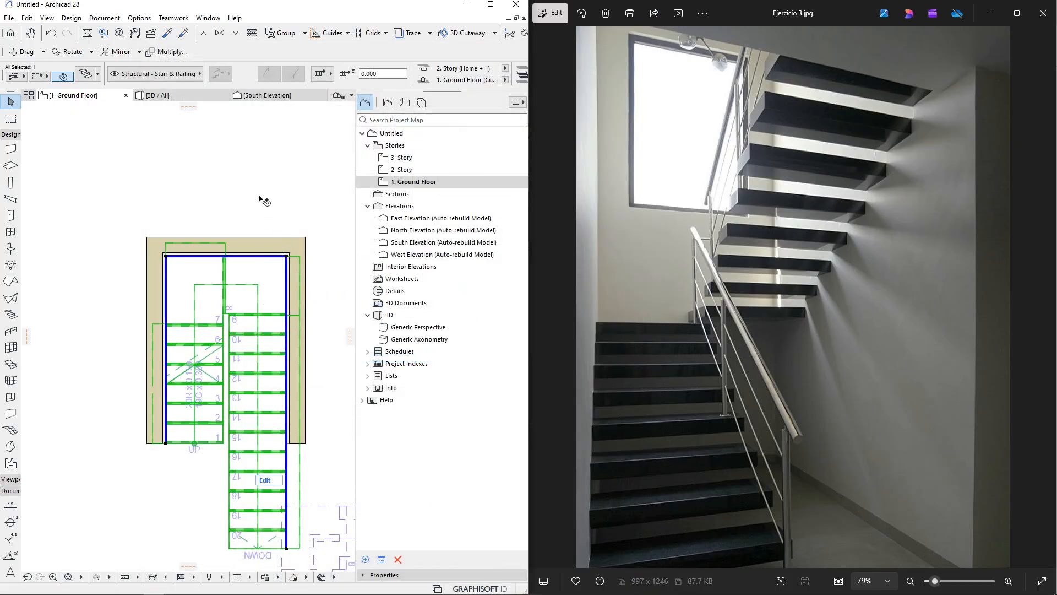
# In the 3D view, open the stair's settings and turn off the tread finish so only the black blocks show
pyautogui.click(251, 104)
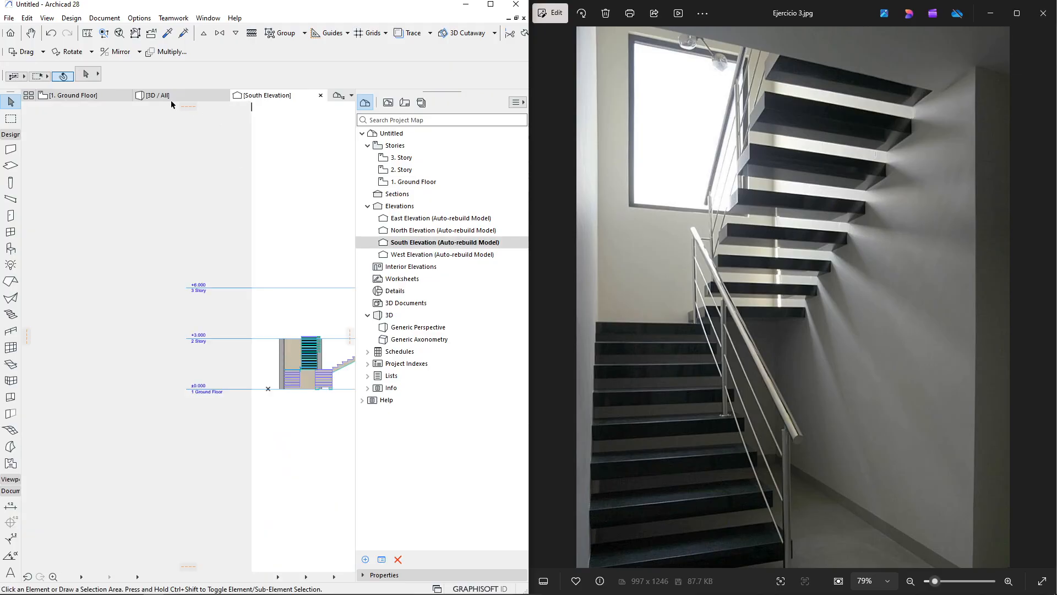
pyautogui.click(170, 99)
pyautogui.keyDown('shift'); pyautogui.moveTo(210, 297); pyautogui.dragTo(336, 413, button='middle'); pyautogui.keyUp('shift')
pyautogui.scroll(3, 284, 392)
pyautogui.keyDown('shift'); pyautogui.moveTo(276, 481); pyautogui.dragTo(113, 369, button='middle'); pyautogui.keyUp('shift')
pyautogui.scroll(2, 71, 395)
pyautogui.scroll(2, 71, 414)
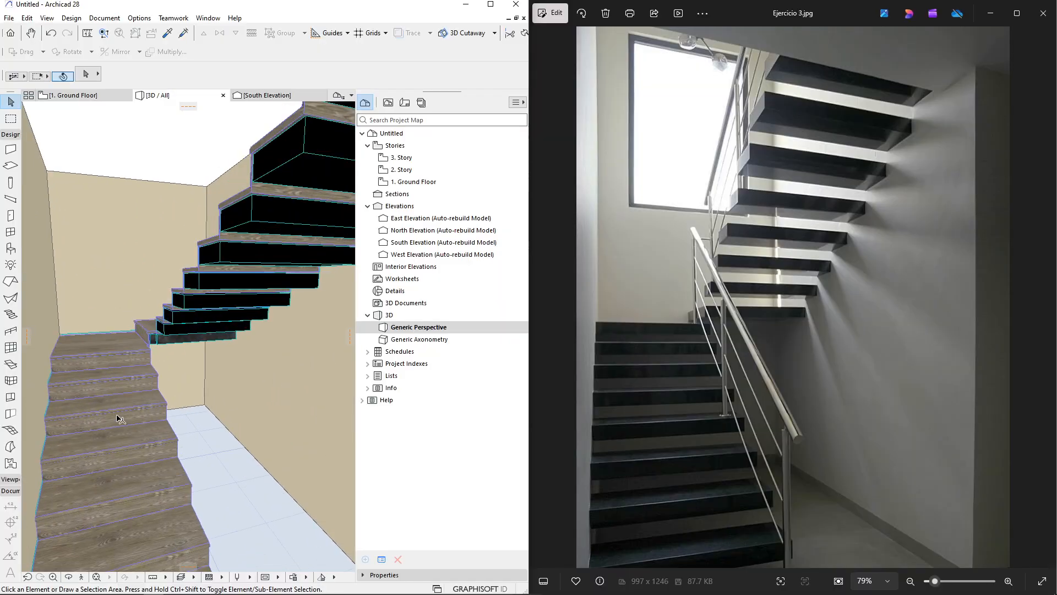
pyautogui.click(117, 417)
pyautogui.doubleClick(261, 276)
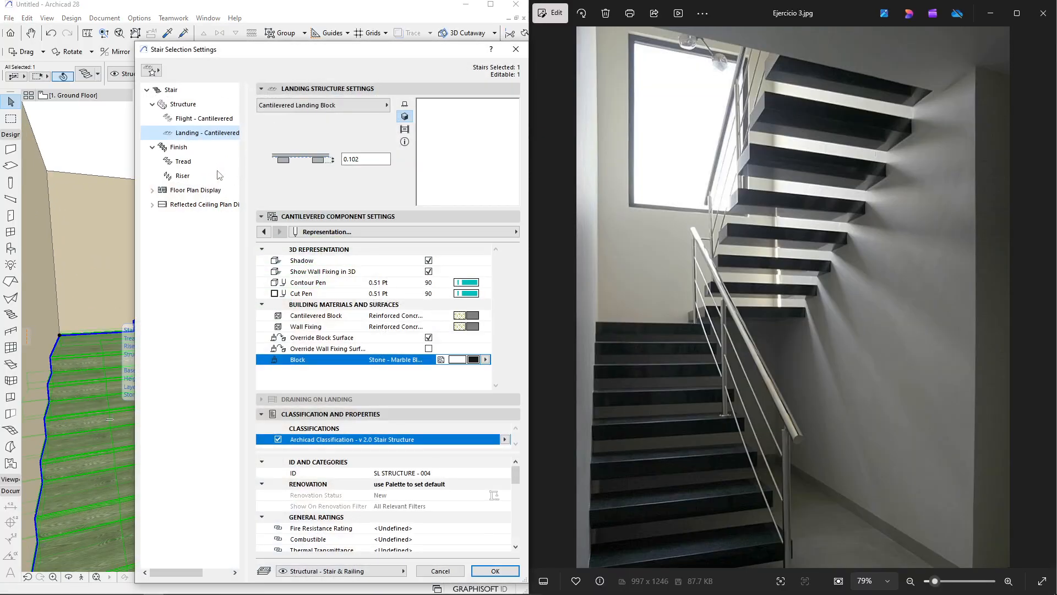
pyautogui.click(174, 151)
pyautogui.click(263, 105)
pyautogui.press('Return')
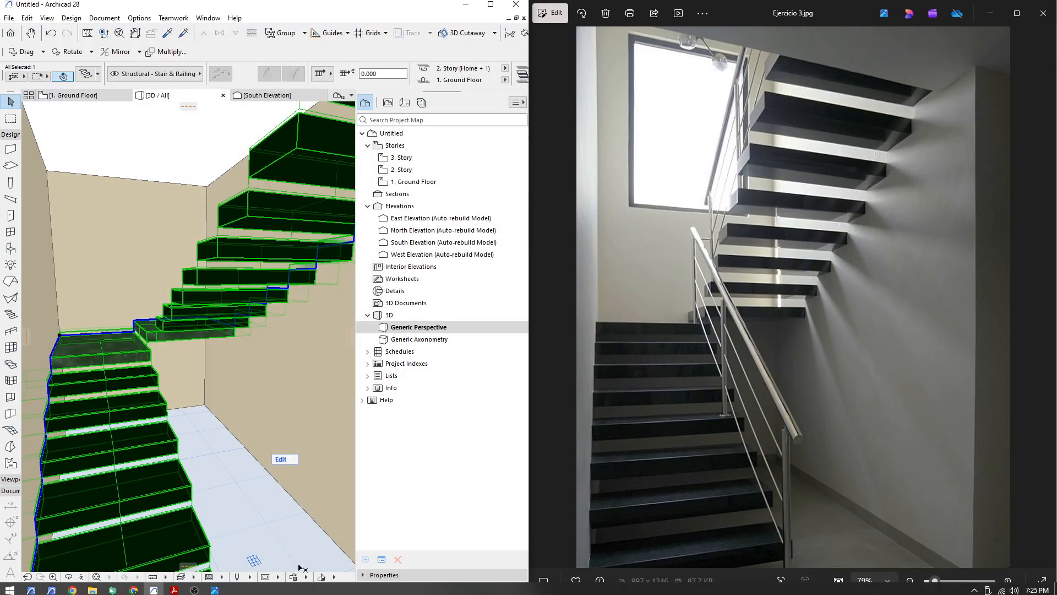
pyautogui.press('Escape')
pyautogui.moveTo(185, 588)
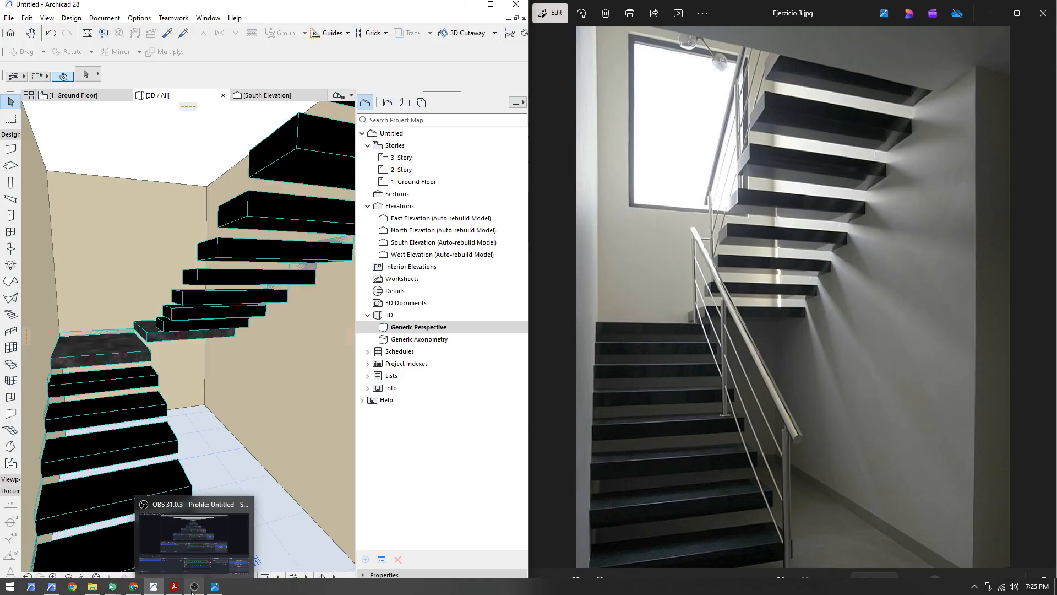
pyautogui.moveTo(120, 588)
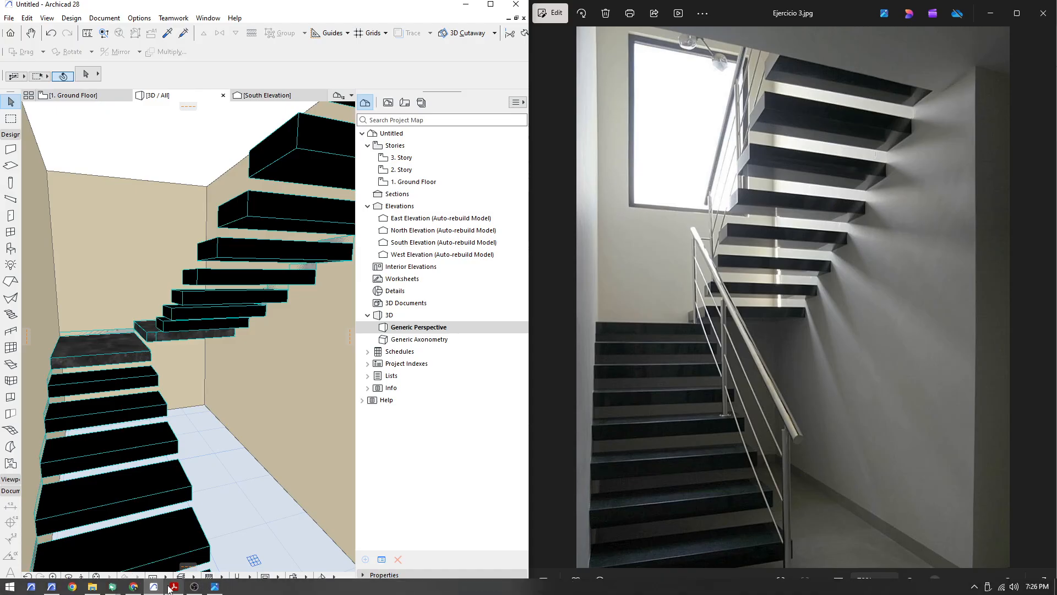
pyautogui.click(103, 537)
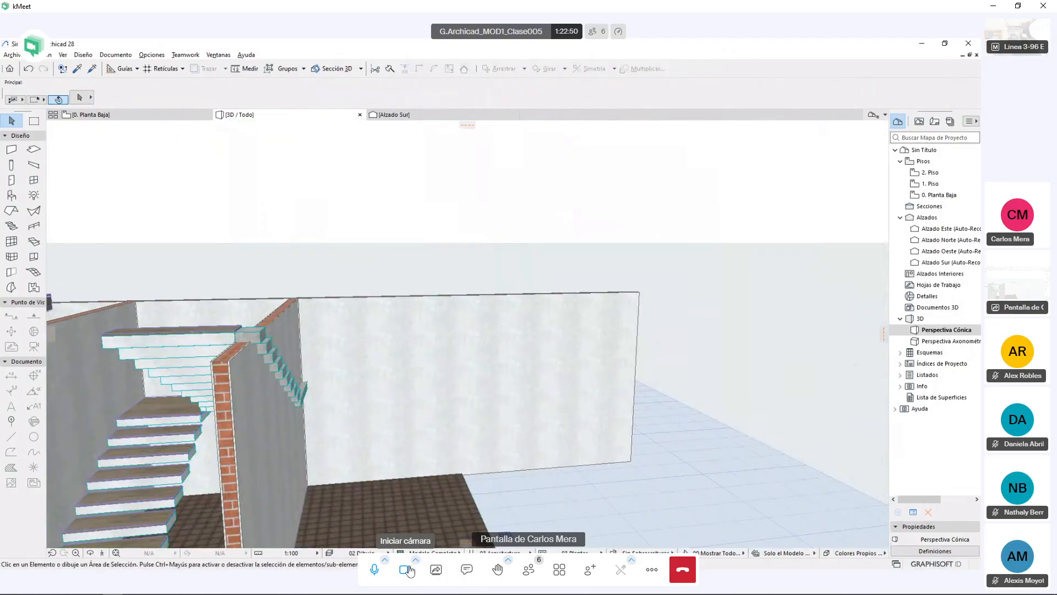
# Start sharing the entire screen in the kMeet meeting, then return to Archicad and maximize its window
pyautogui.click(453, 580)
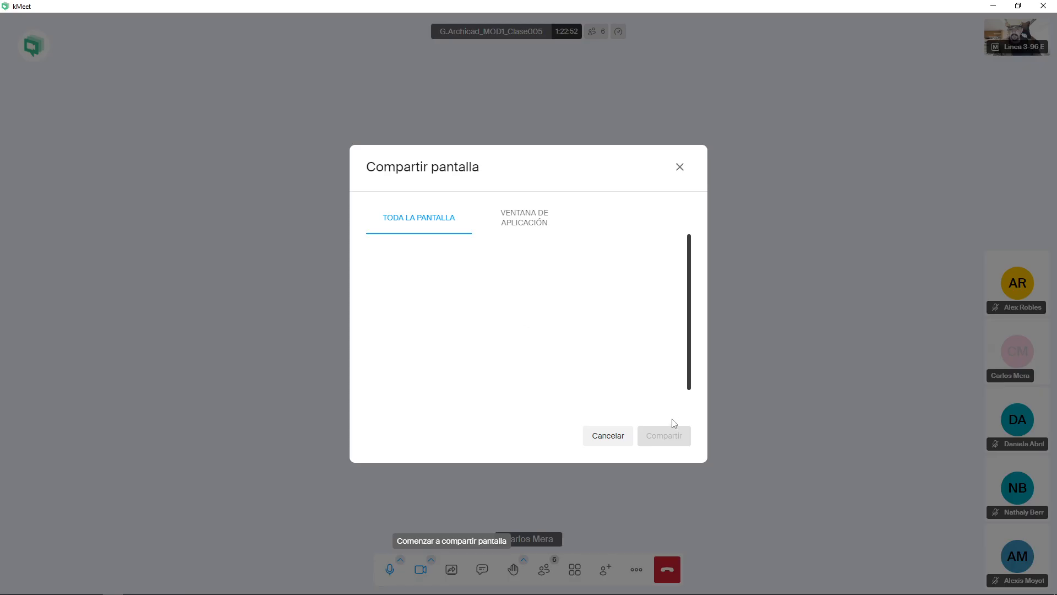
pyautogui.click(657, 437)
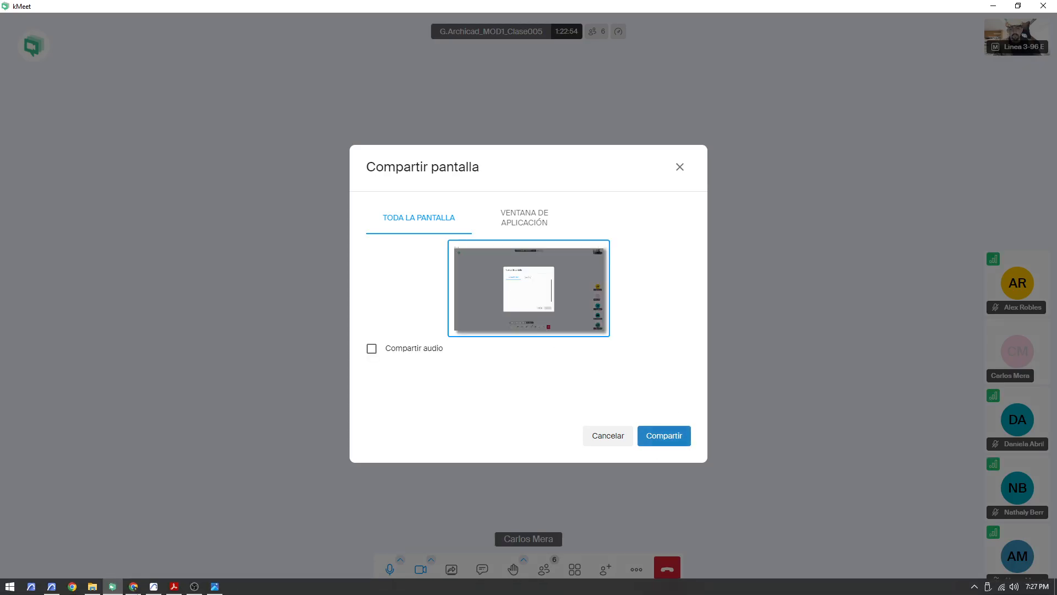
pyautogui.click(156, 586)
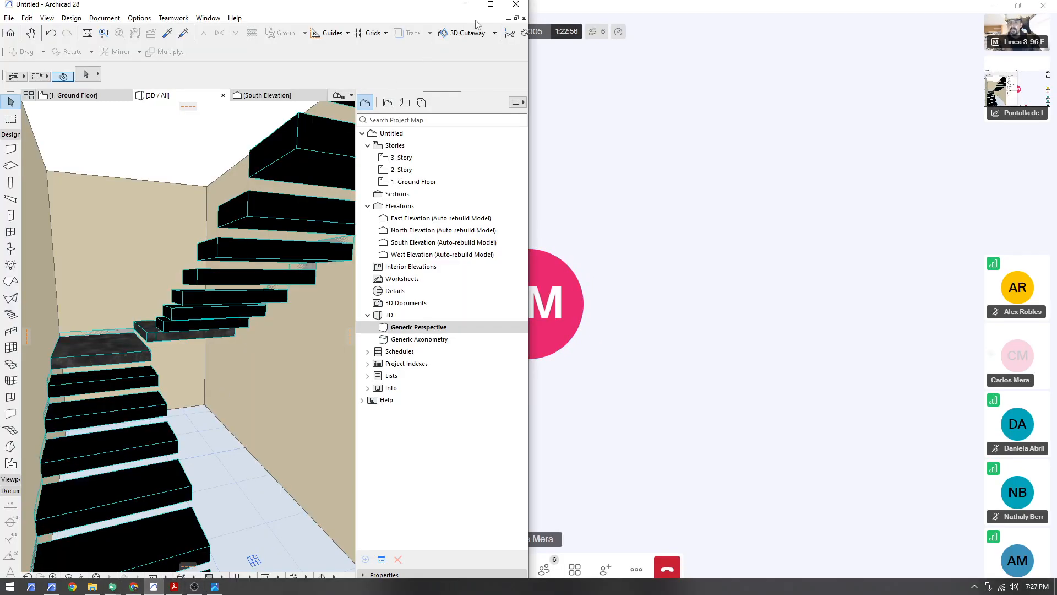
pyautogui.click(491, 5)
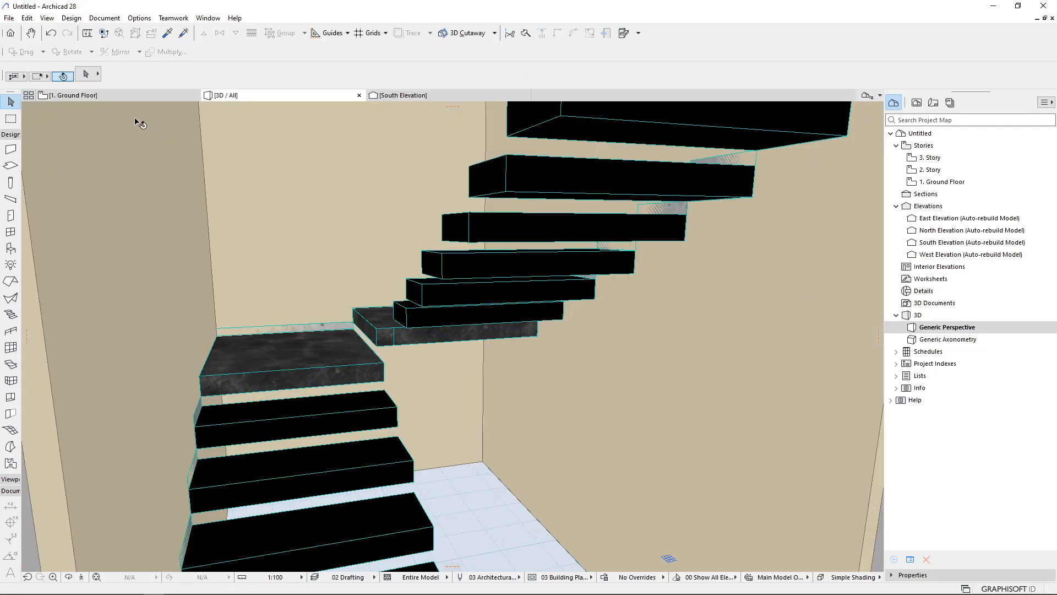
# Delete the existing stair on the ground floor plan
pyautogui.click(101, 97)
pyautogui.scroll(-1, 327, 336)
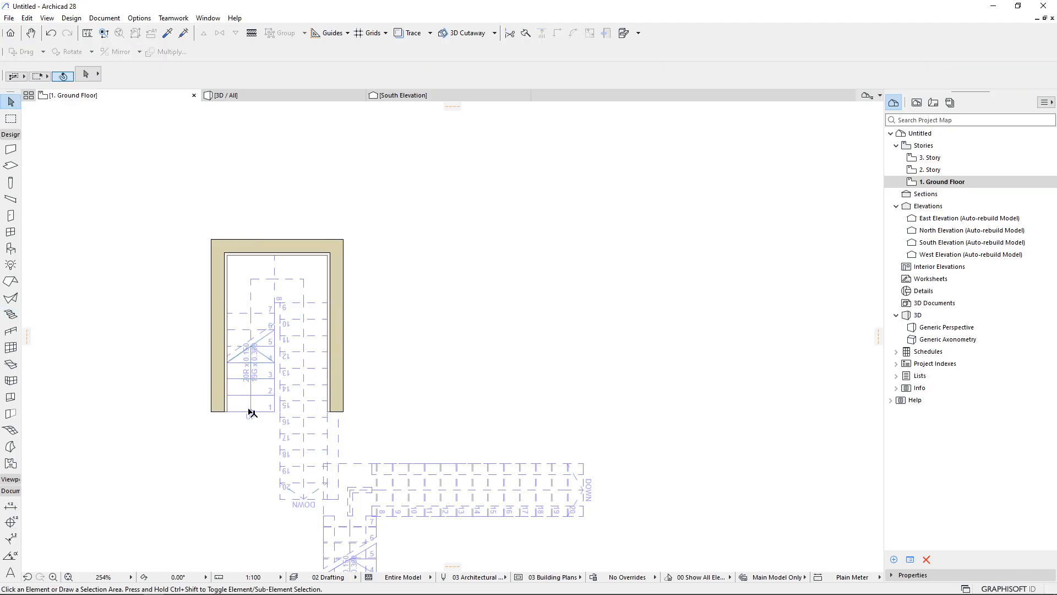
pyautogui.press('Delete')
# Redraw a 20-riser U-shaped stair with a landing, climbing along the left wall and returning down the right
pyautogui.scroll(4, 174, 438)
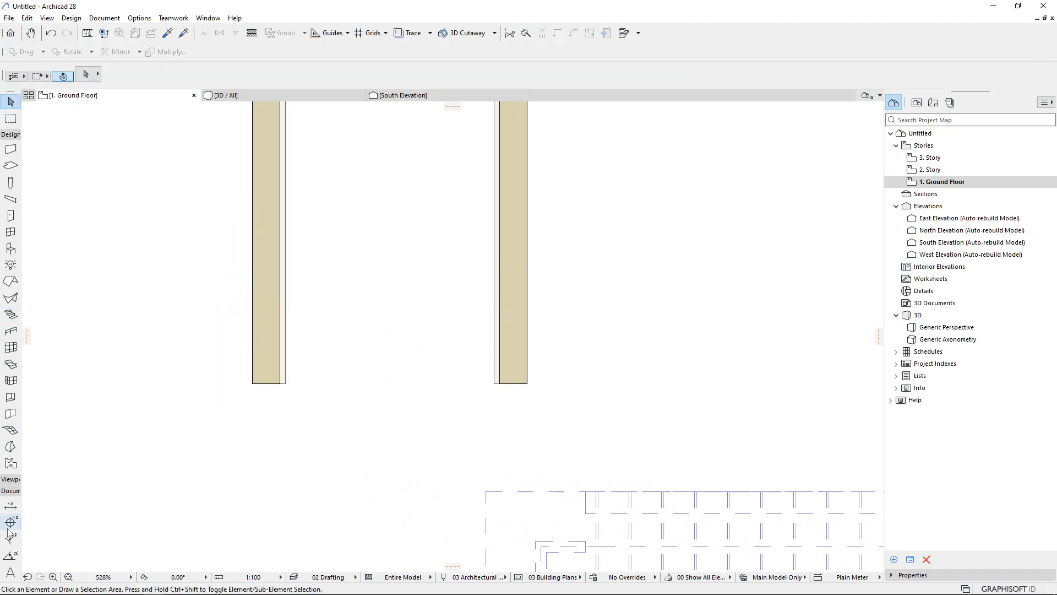
pyautogui.click(11, 314)
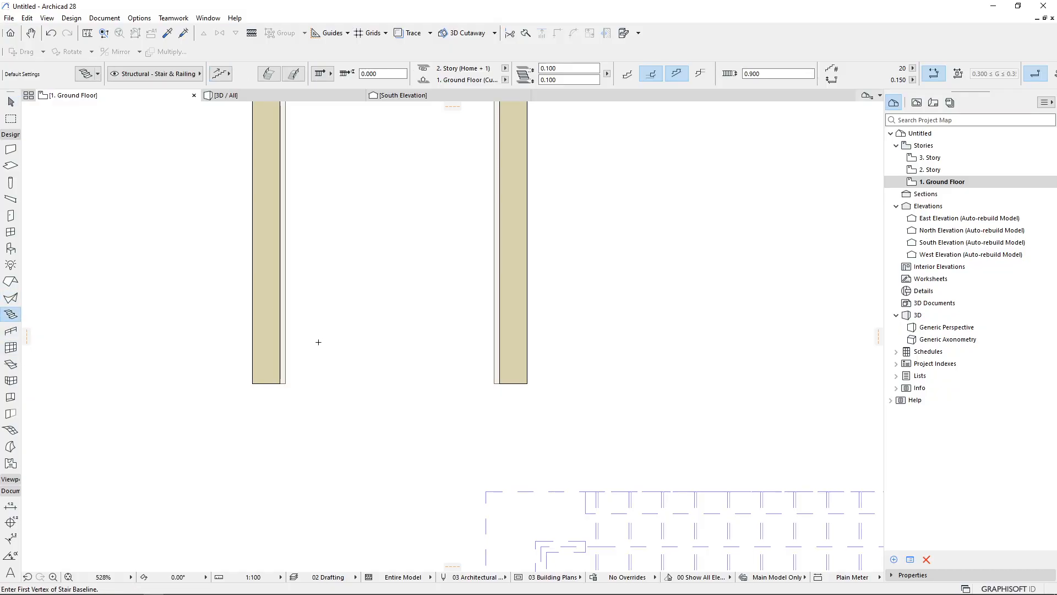
pyautogui.moveTo(296, 375); pyautogui.dragTo(287, 396, button='middle')
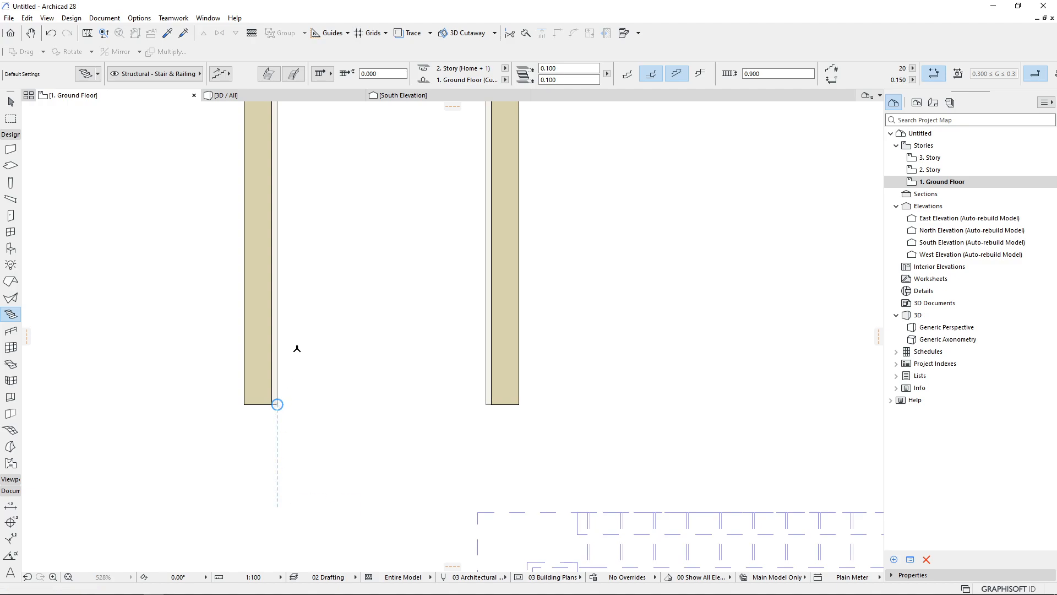
pyautogui.click(277, 404)
pyautogui.moveTo(336, 149); pyautogui.dragTo(285, 286, button='middle')
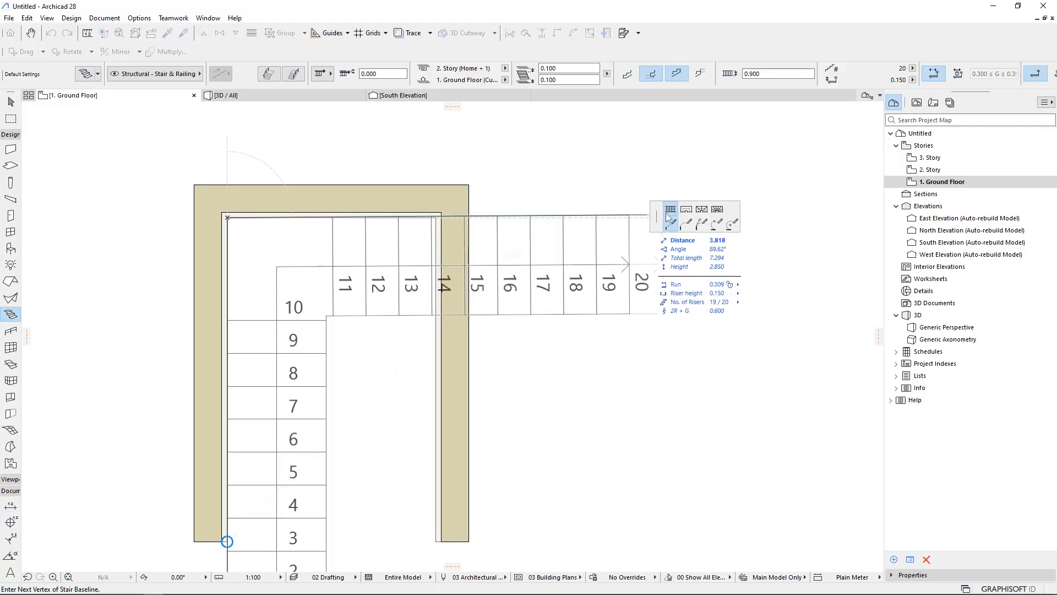
pyautogui.click(686, 210)
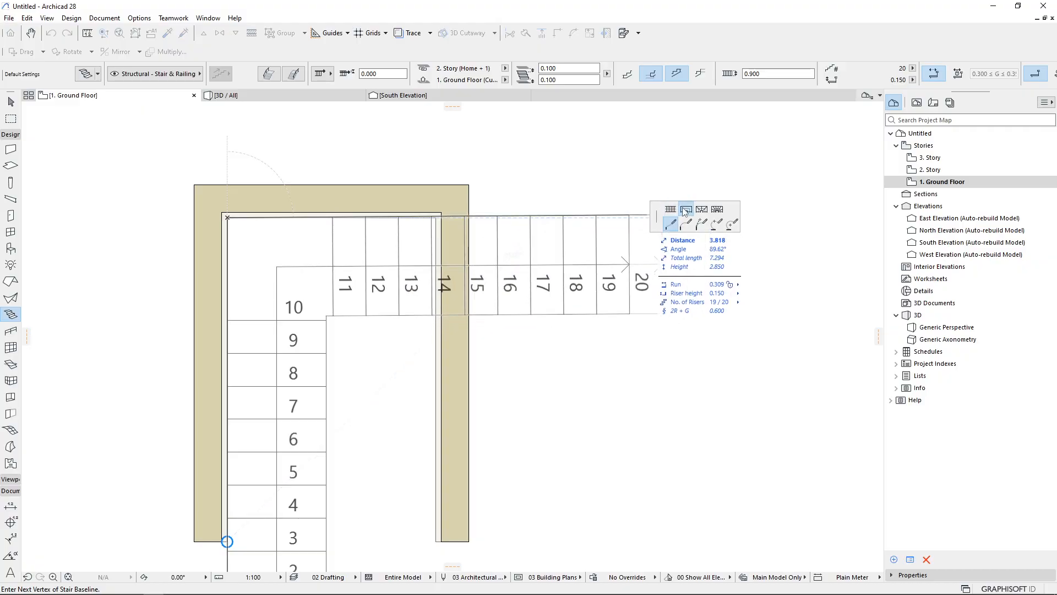
pyautogui.click(436, 217)
pyautogui.scroll(-2, 354, 173)
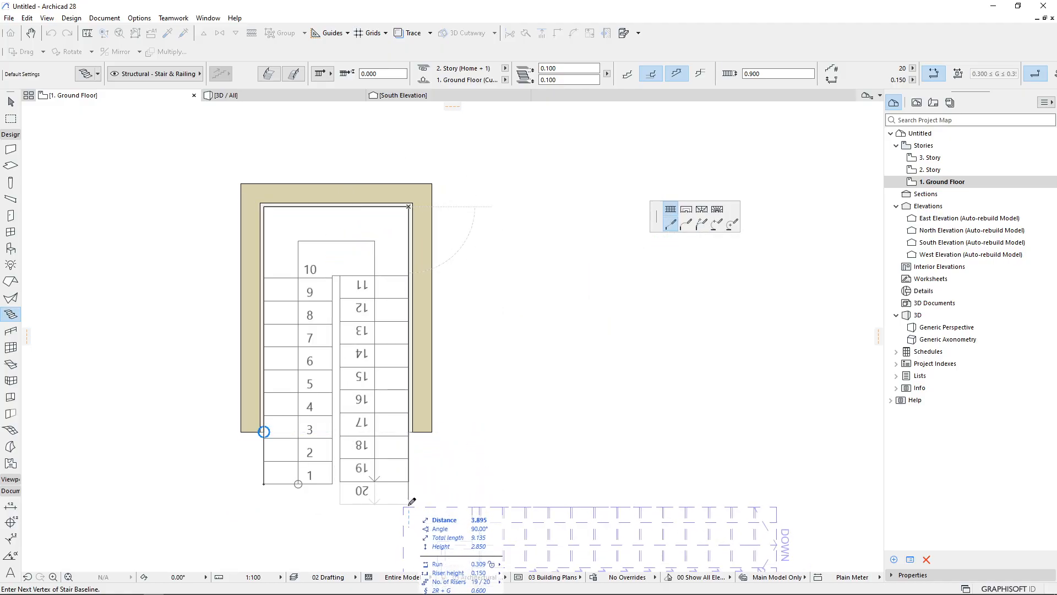
pyautogui.doubleClick(409, 505)
pyautogui.scroll(2, 408, 506)
pyautogui.press('Escape')
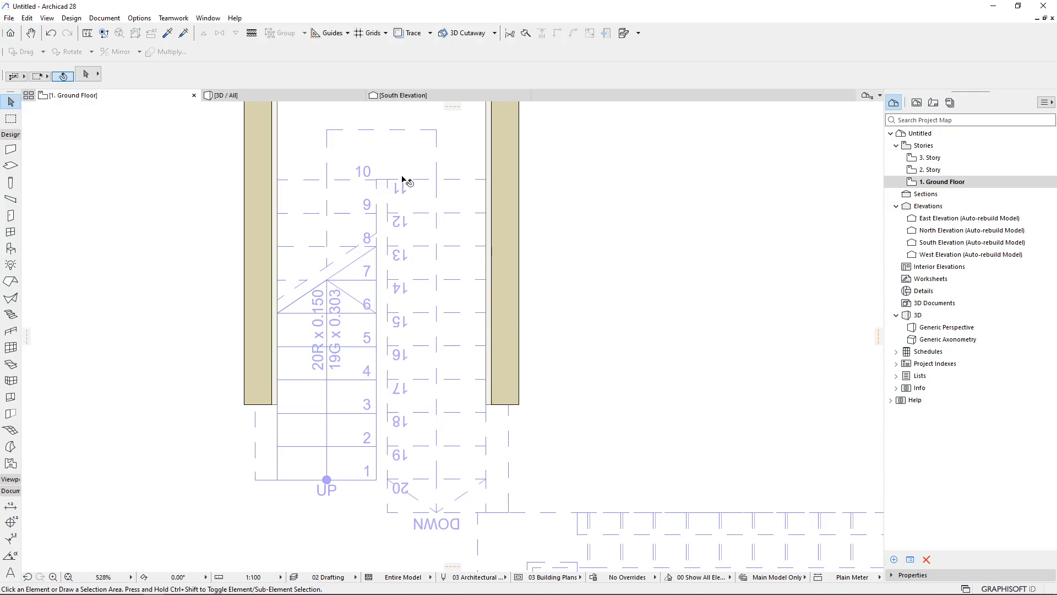
# Select the new stair and inspect it in the 3D view
pyautogui.moveTo(406, 171); pyautogui.dragTo(379, 263, button='middle')
pyautogui.click(364, 204)
pyautogui.scroll(2, 352, 189)
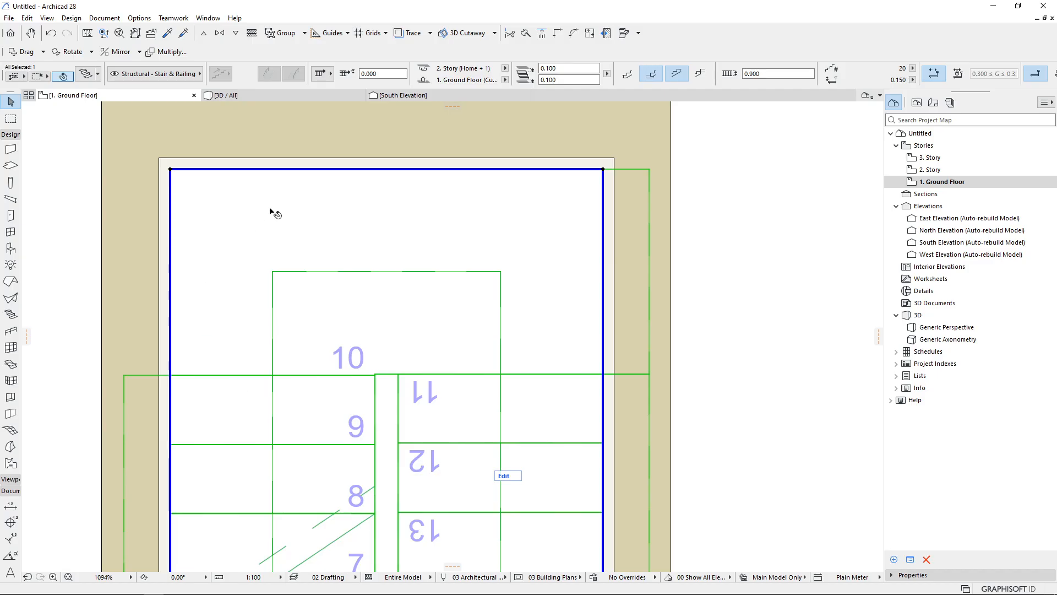
pyautogui.click(306, 98)
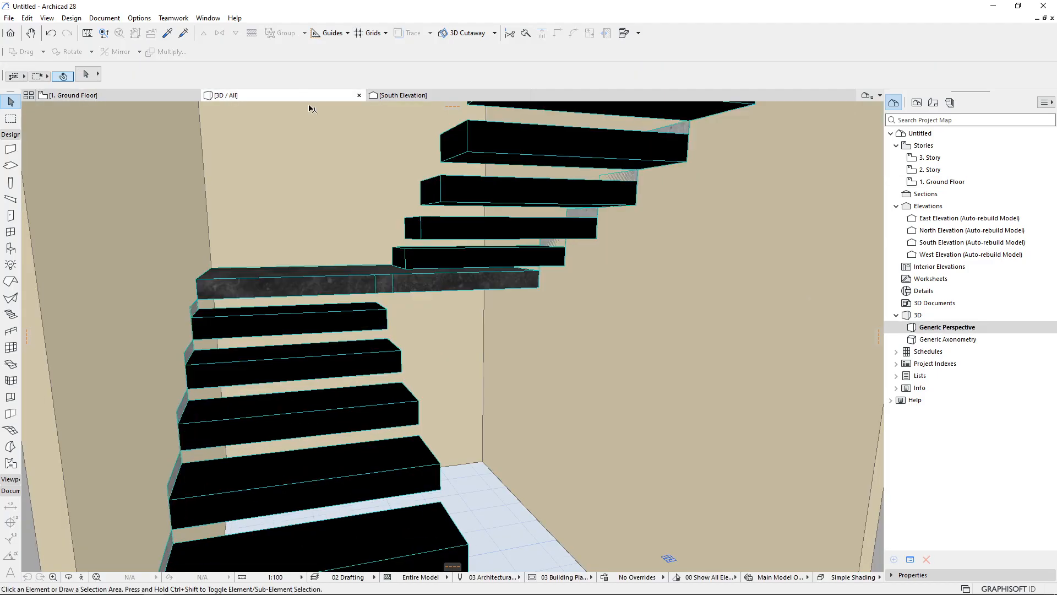
pyautogui.keyDown('shift'); pyautogui.moveTo(352, 283); pyautogui.dragTo(349, 328, button='middle'); pyautogui.keyUp('shift')
pyautogui.click(347, 330)
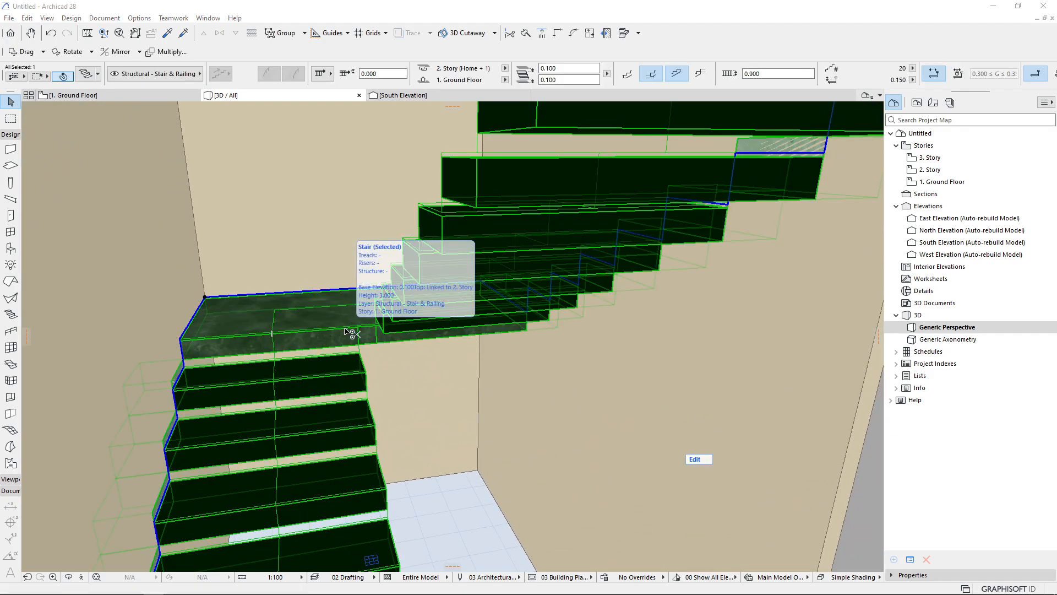
pyautogui.hotkey('ctrl', 't')
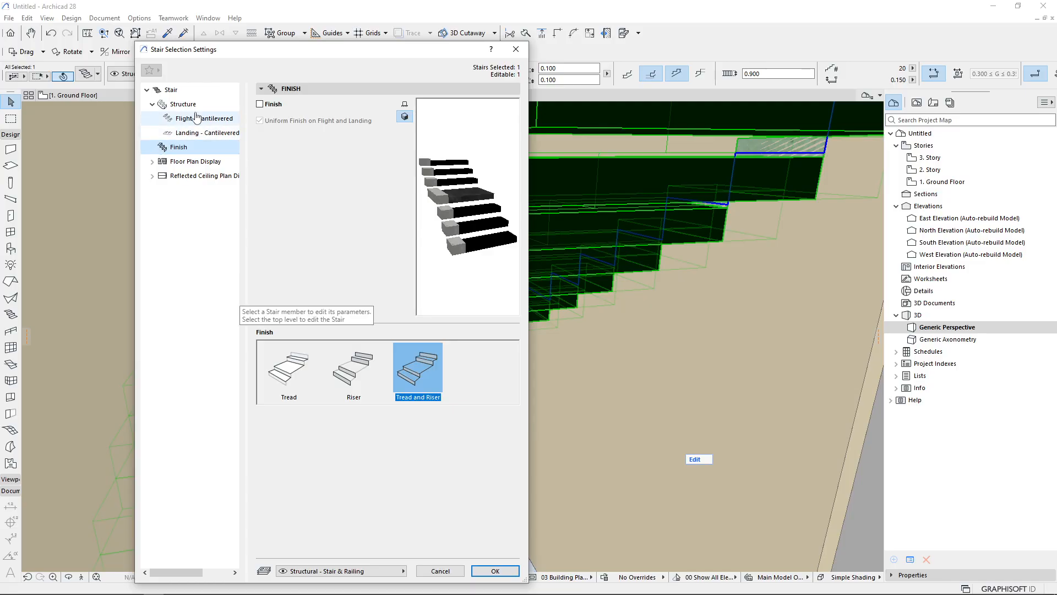
pyautogui.click(174, 89)
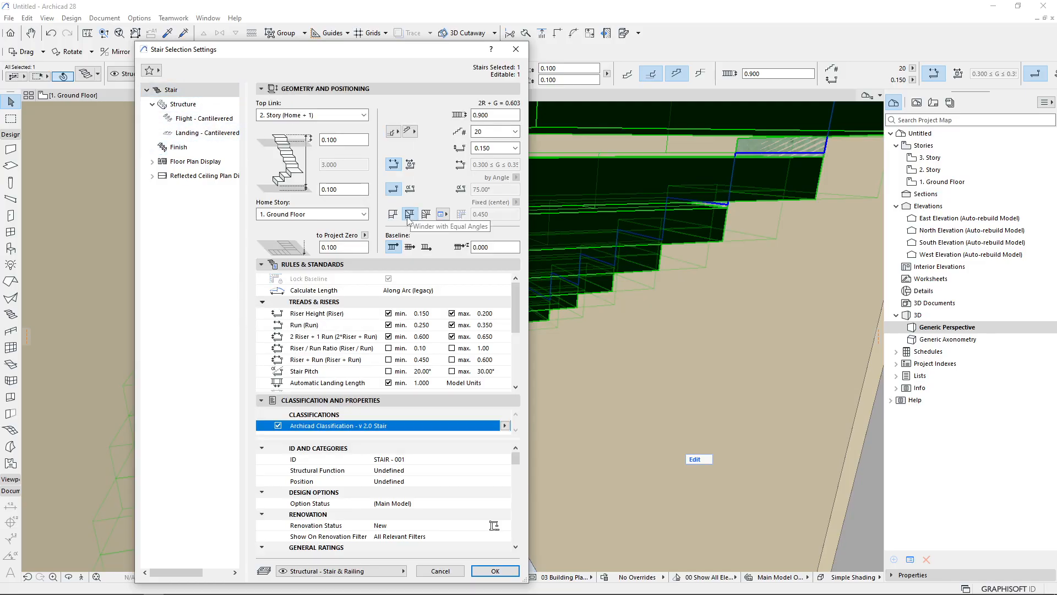
pyautogui.press('Escape')
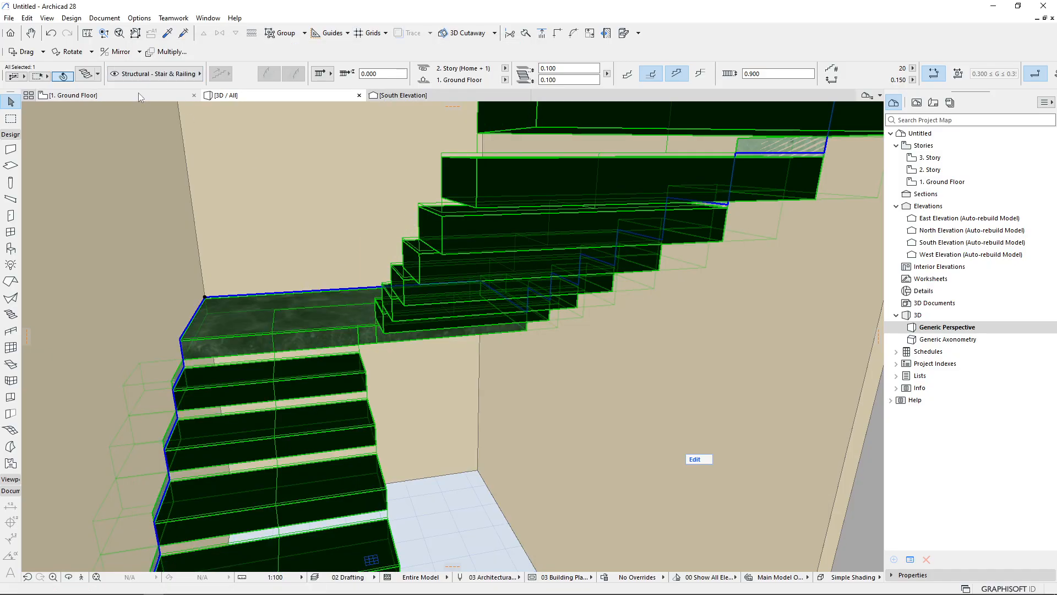
# Turn on the Sum = 1 Run winder option in the selected stair's settings and apply it
pyautogui.hotkey('ctrl', 't')
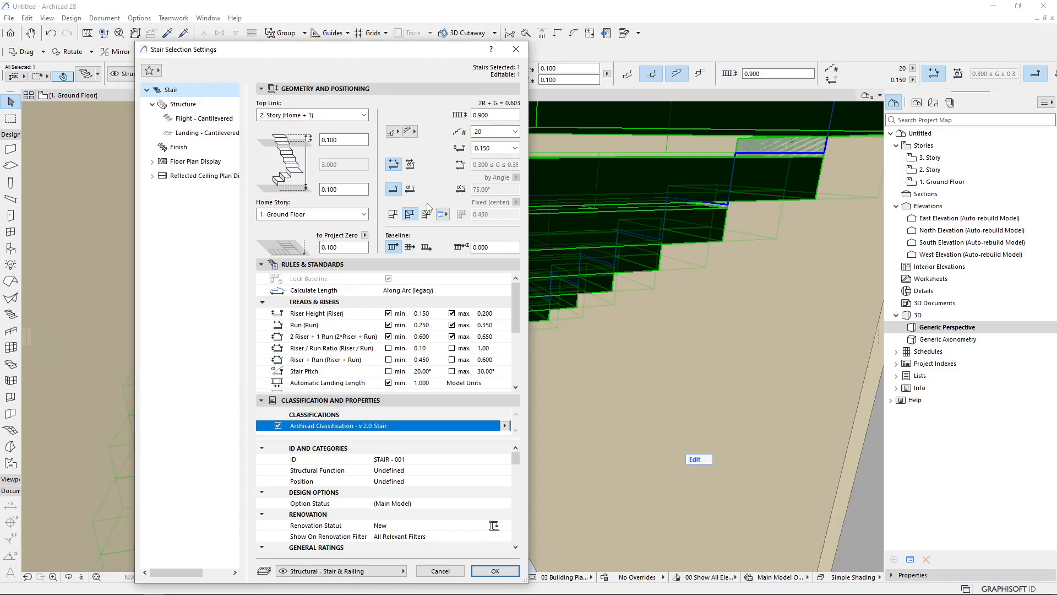
pyautogui.click(441, 214)
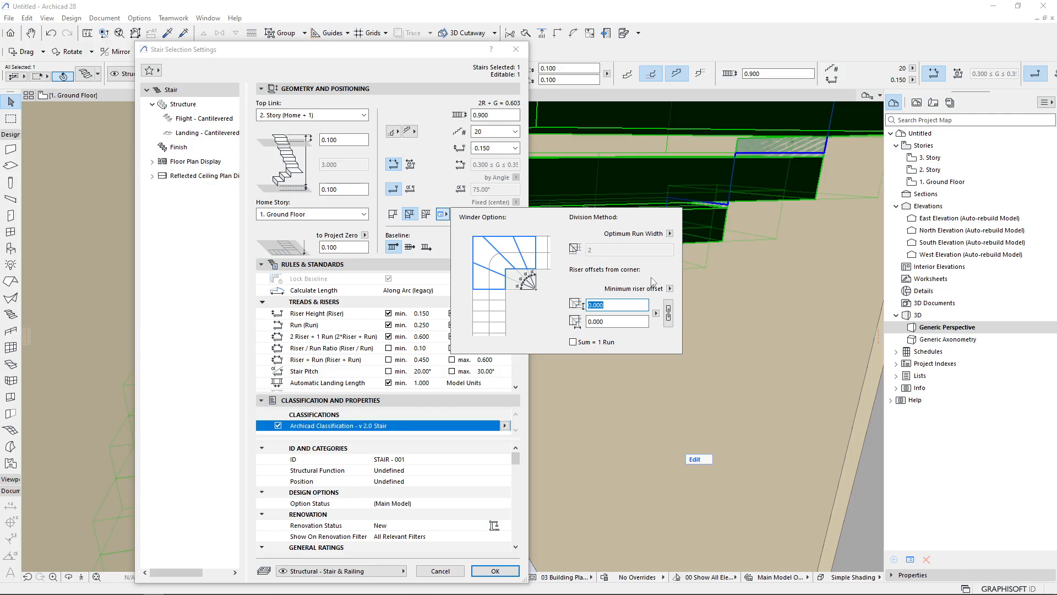
pyautogui.click(573, 342)
pyautogui.click(550, 420)
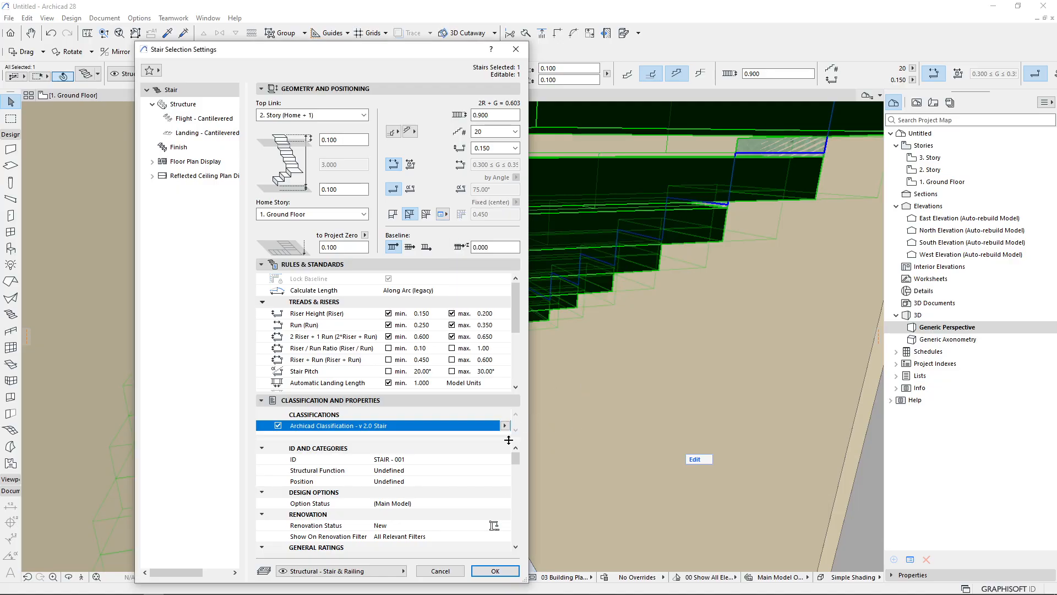
pyautogui.click(495, 571)
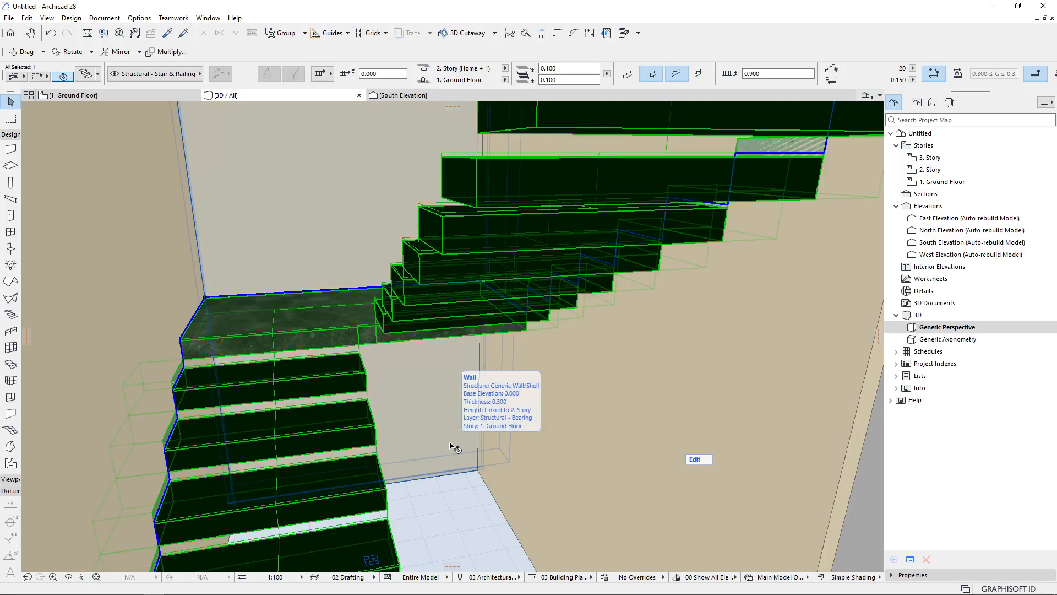
# Try to reposition the stair's back edge on the ground floor plan, then delete the stair
pyautogui.click(110, 95)
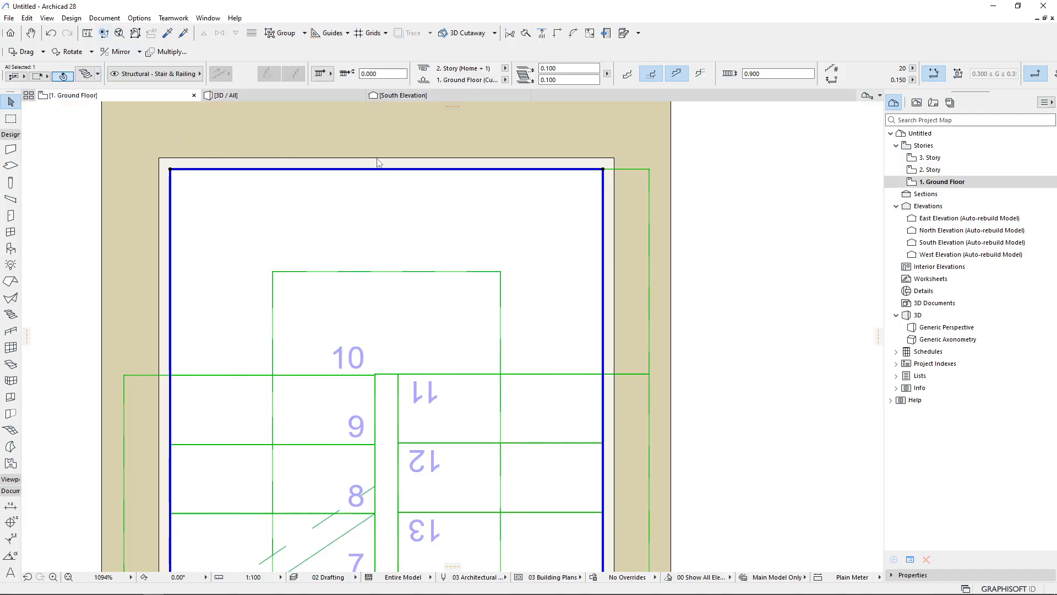
pyautogui.click(429, 170)
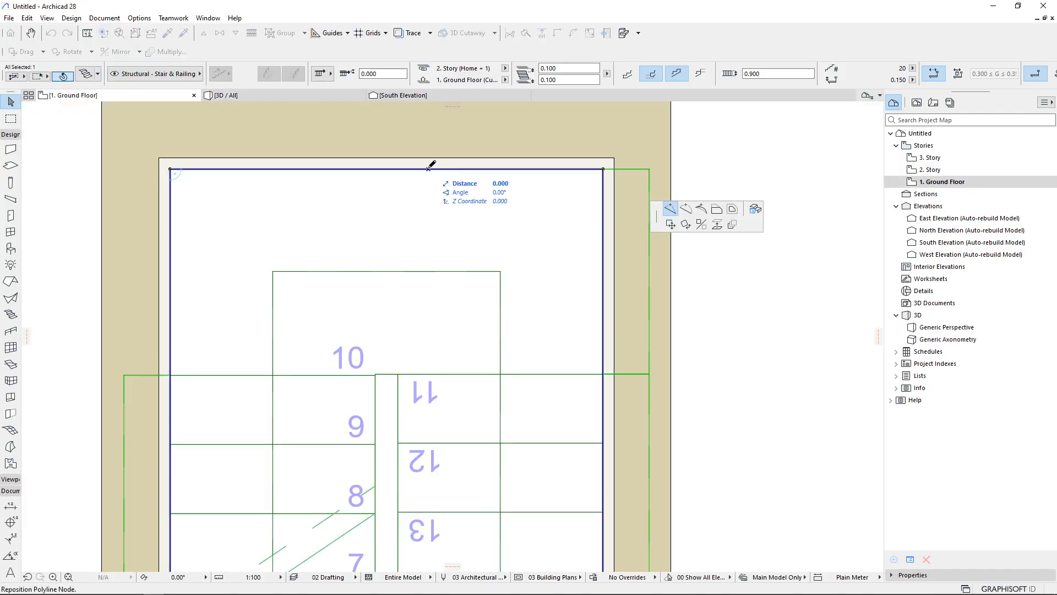
pyautogui.click(391, 169)
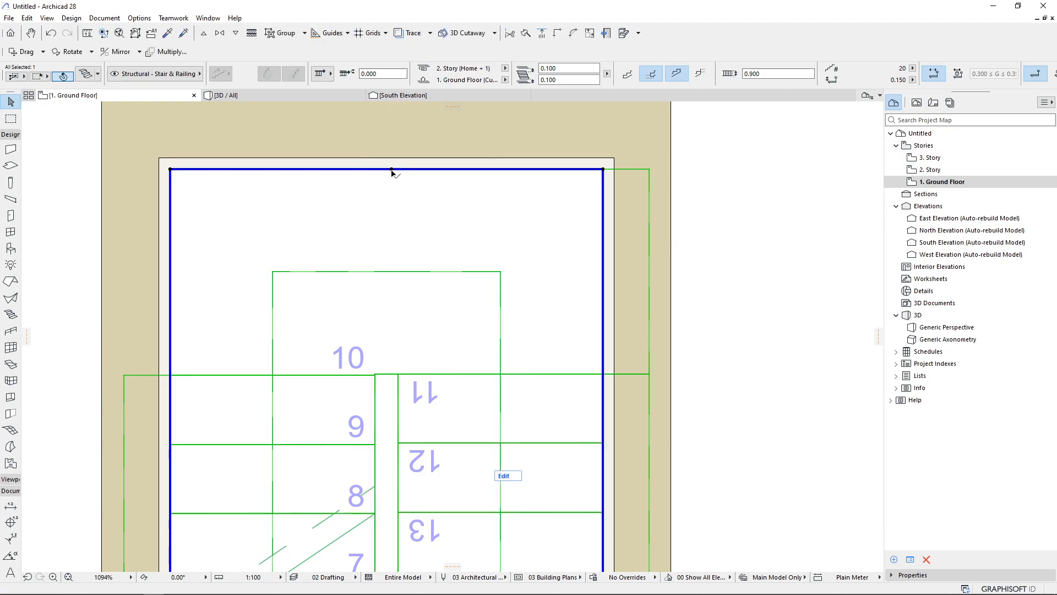
pyautogui.scroll(-3, 402, 184)
pyautogui.press('Escape')
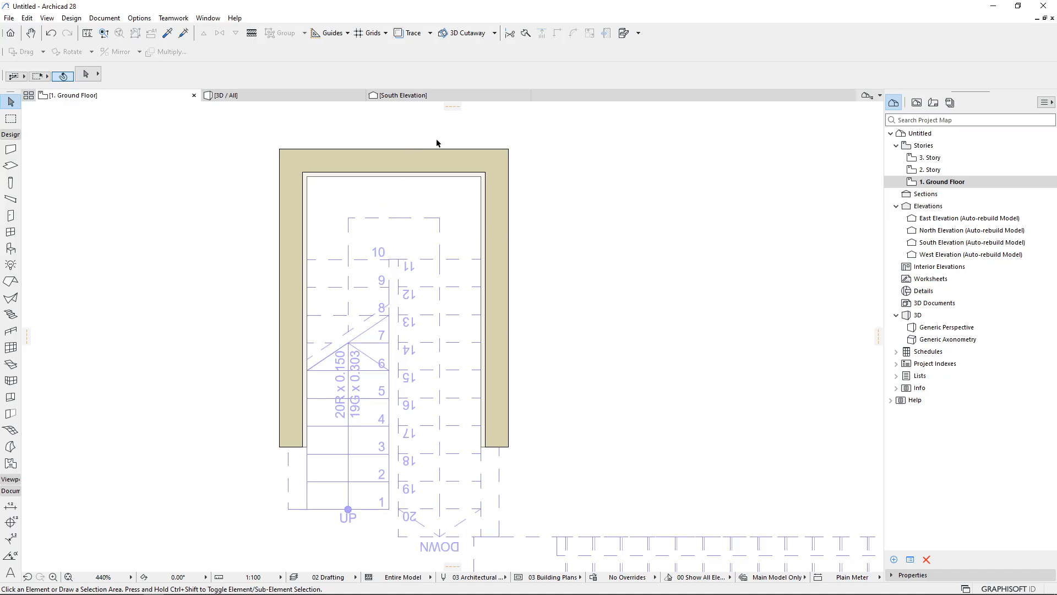
pyautogui.click(372, 353)
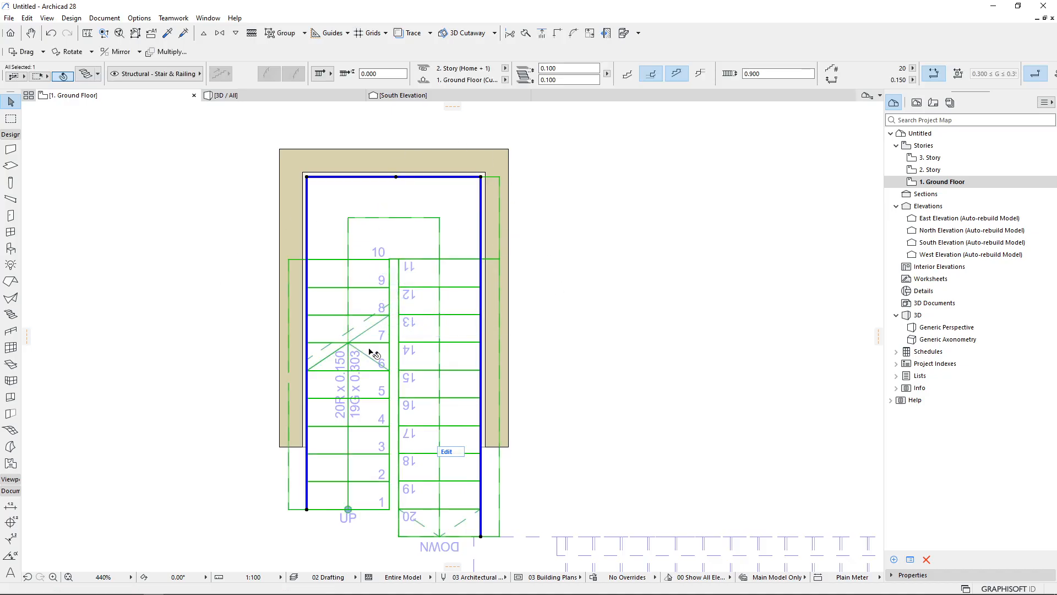
pyautogui.press('Delete')
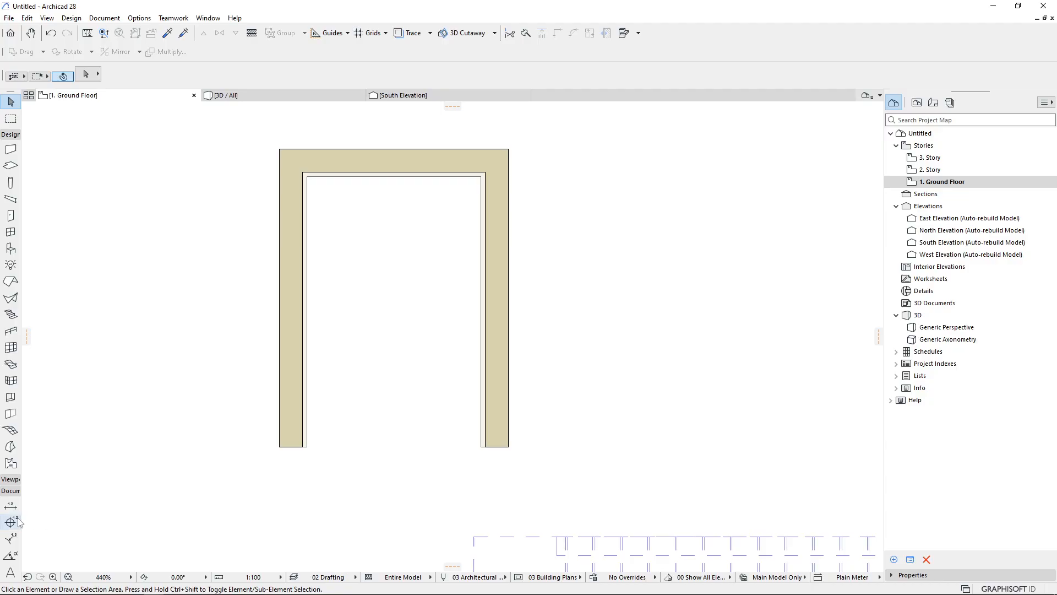
# Redraw the U-shaped stair from the bottom of the left wall, across the back wall corner, ending at the bottom of the right wall
pyautogui.click(11, 314)
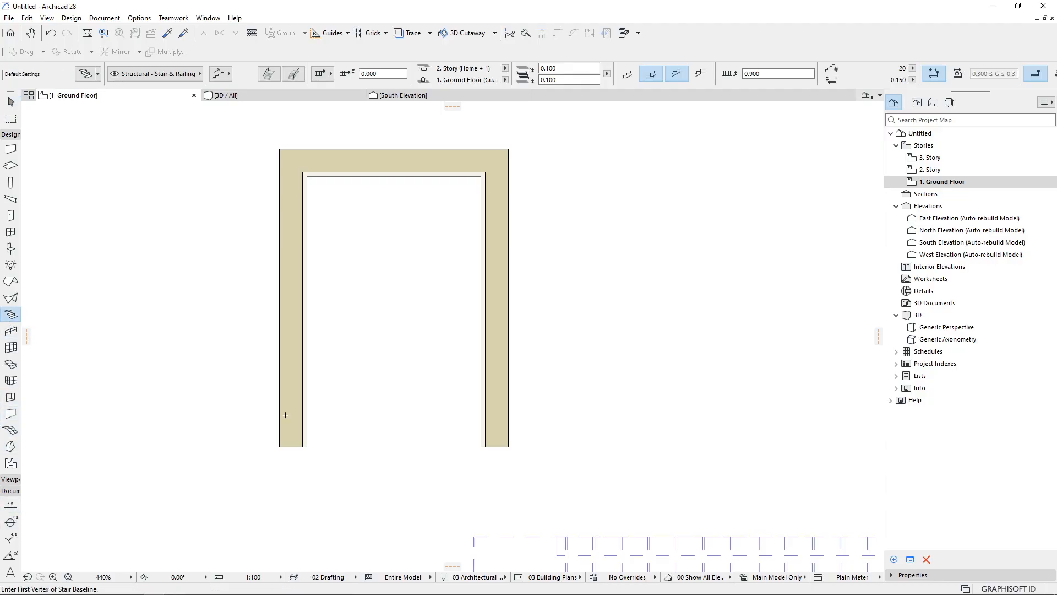
pyautogui.click(306, 446)
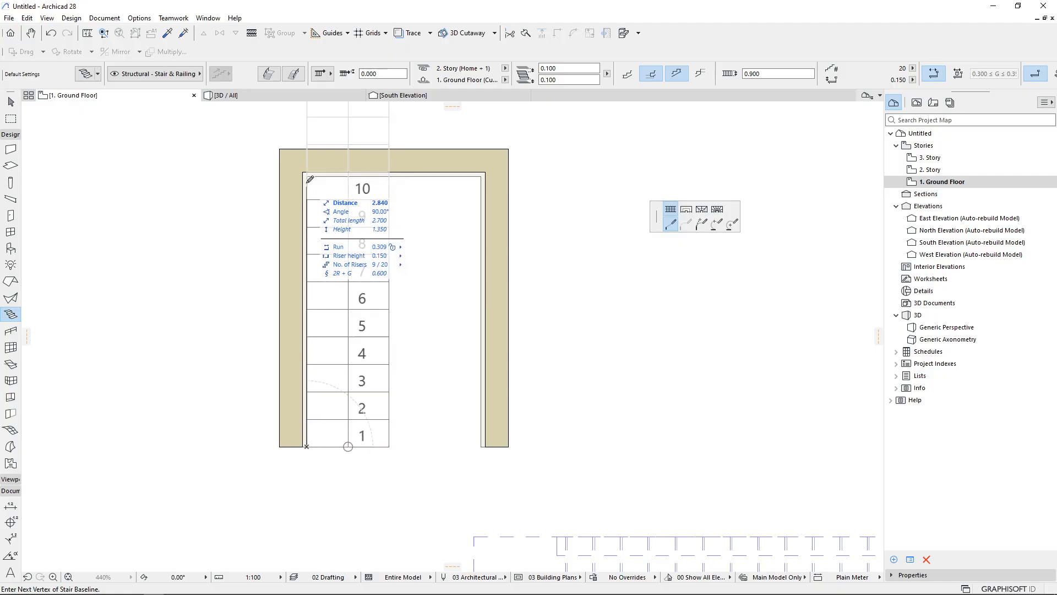
pyautogui.click(481, 176)
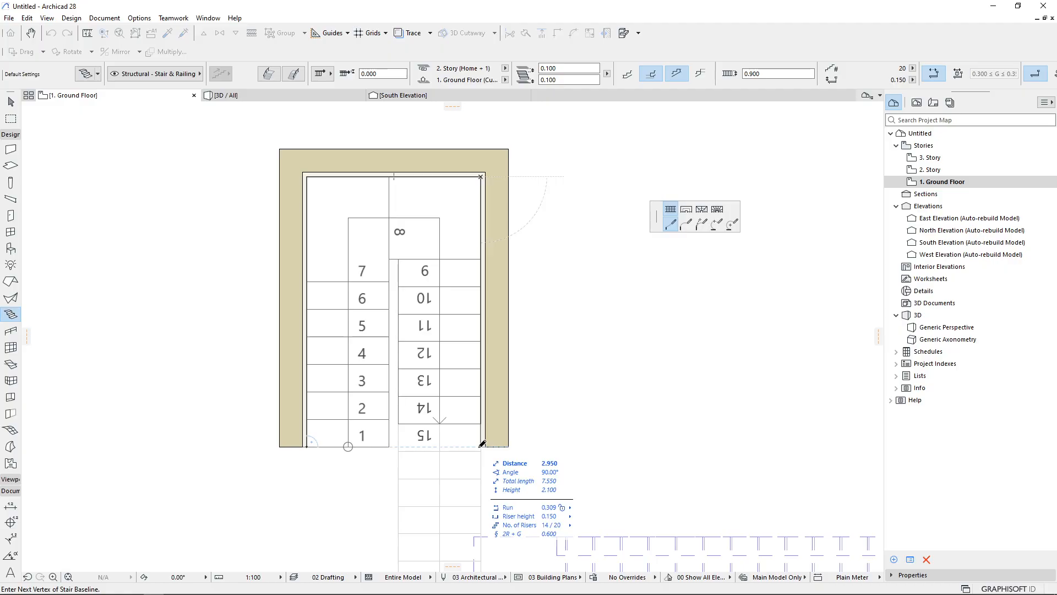
pyautogui.doubleClick(483, 444)
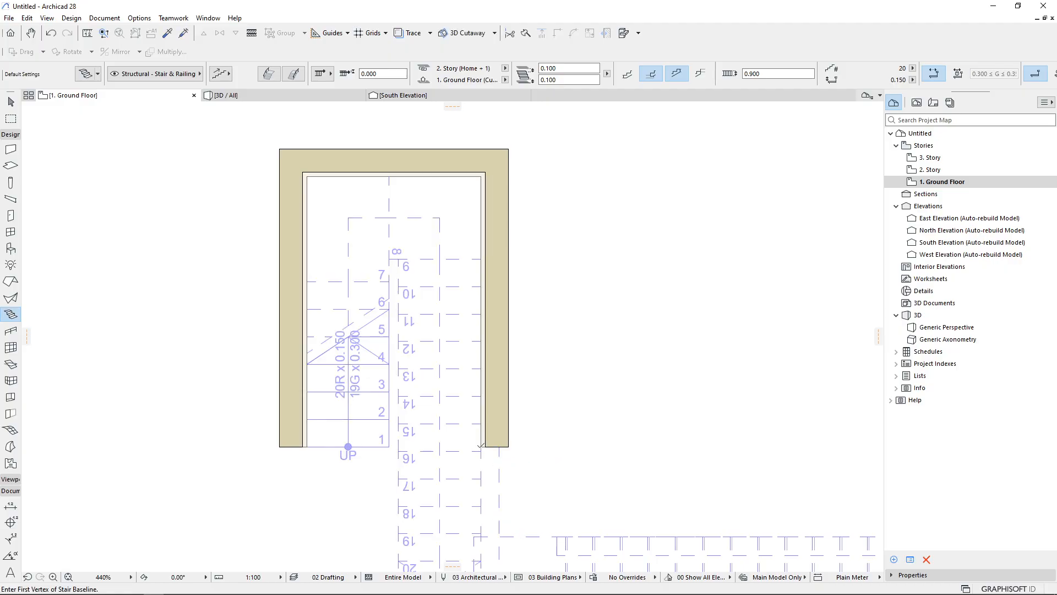
# Inspect the selected stair alone in 3D, orbiting around it from several angles
pyautogui.press('F5')
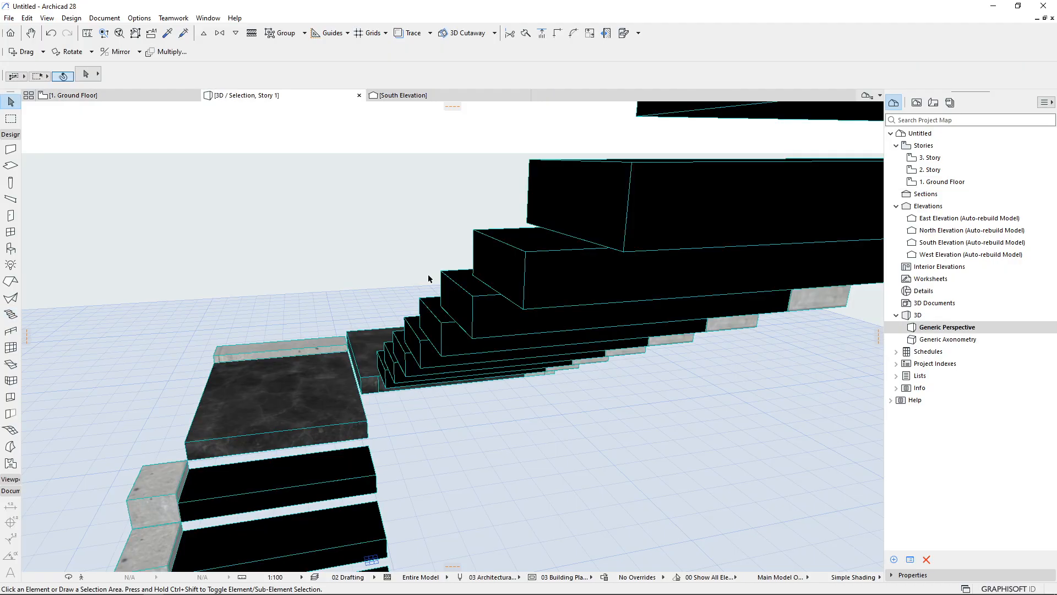
pyautogui.keyDown('shift'); pyautogui.moveTo(413, 342); pyautogui.dragTo(515, 399, button='middle'); pyautogui.keyUp('shift')
pyautogui.moveTo(347, 408)
pyautogui.keyDown('shift'); pyautogui.mouseDown(button='middle')
pyautogui.moveTo(502, 402)
pyautogui.moveTo(567, 377)
pyautogui.mouseUp(button='middle'); pyautogui.keyUp('shift')
pyautogui.moveTo(266, 402)
pyautogui.keyDown('shift'); pyautogui.mouseDown(button='middle')
pyautogui.moveTo(534, 388)
pyautogui.moveTo(179, 370)
pyautogui.mouseUp(button='middle'); pyautogui.keyUp('shift')
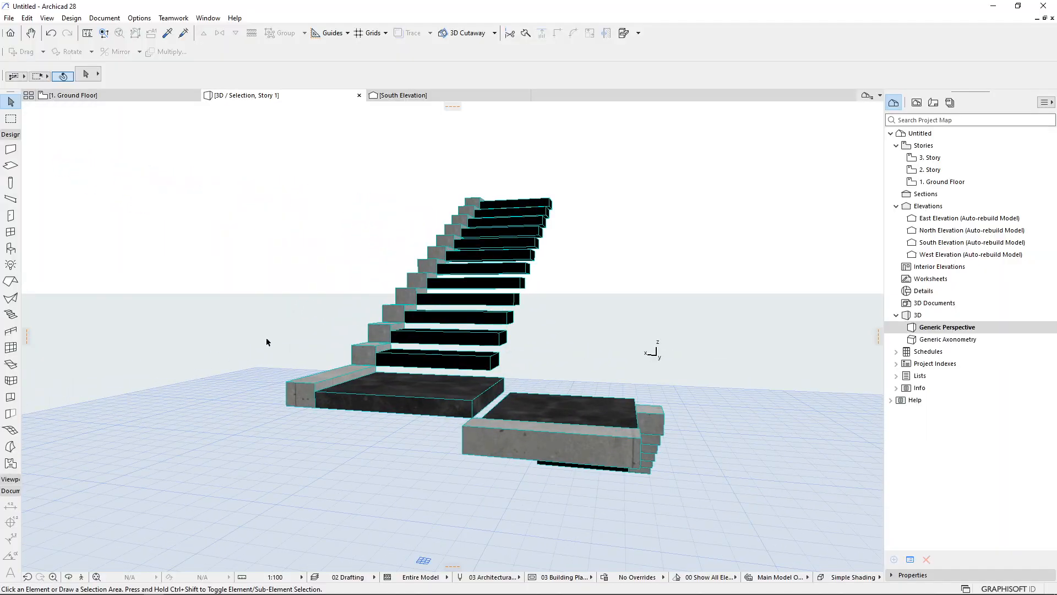
pyautogui.keyDown('shift'); pyautogui.moveTo(461, 417); pyautogui.dragTo(329, 440, button='middle'); pyautogui.keyUp('shift')
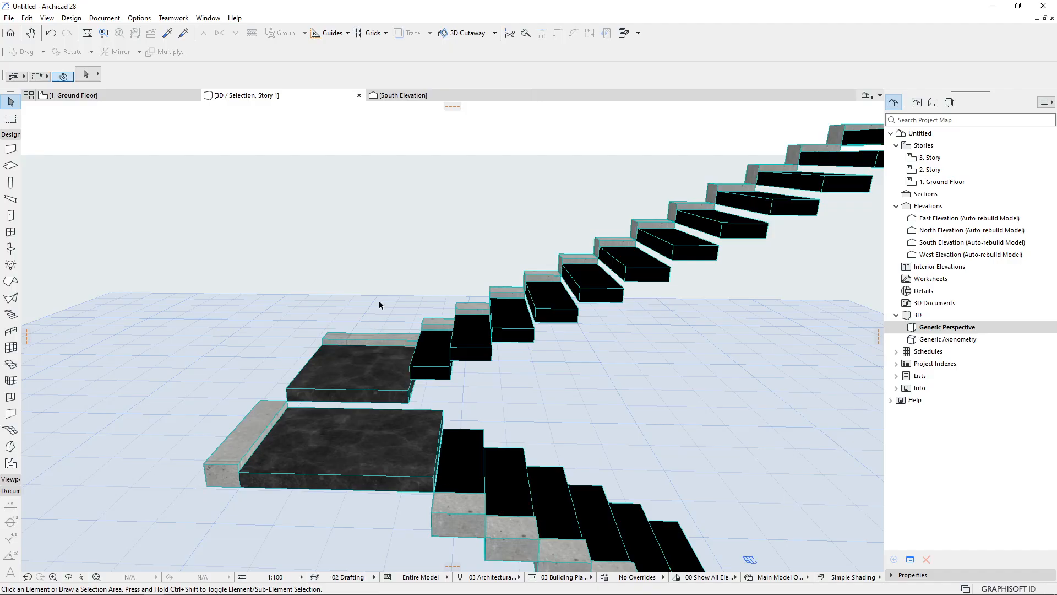
pyautogui.keyDown('shift'); pyautogui.moveTo(611, 310); pyautogui.dragTo(270, 317, button='middle'); pyautogui.keyUp('shift')
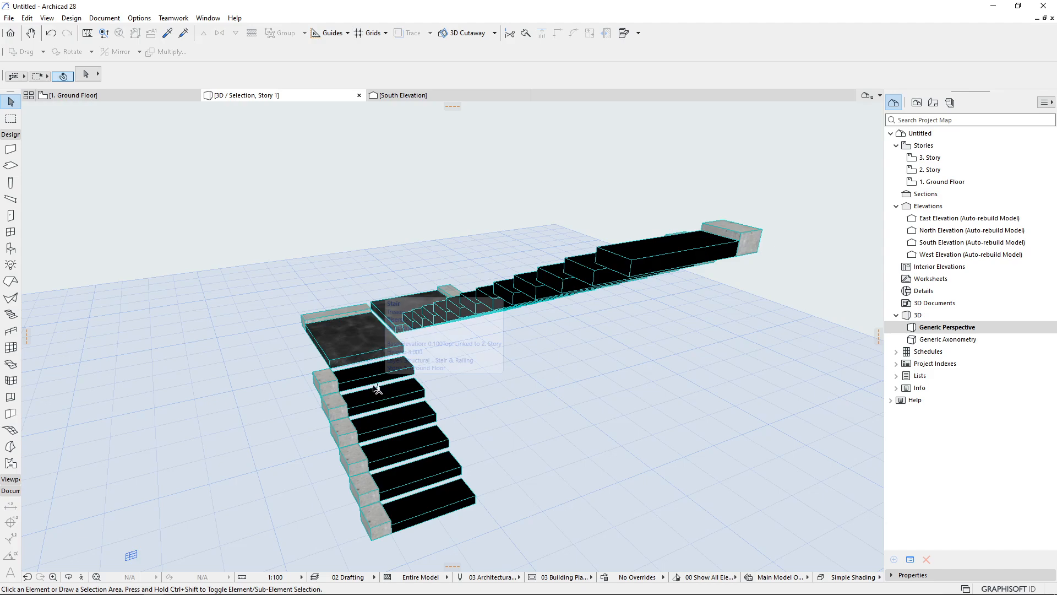
pyautogui.keyDown('shift'); pyautogui.moveTo(412, 343); pyautogui.dragTo(321, 470, button='middle'); pyautogui.keyUp('shift')
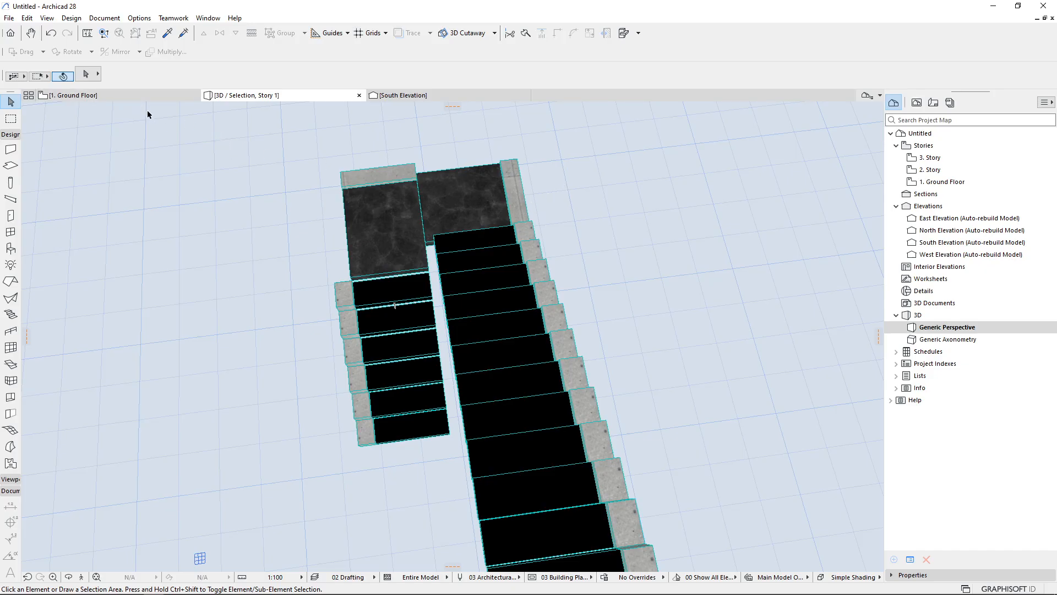
# Inspect the stair within the whole model in 3D, looking closely at the landing against the walls
pyautogui.hotkey('ctrl', 'F5')
pyautogui.keyDown('shift'); pyautogui.moveTo(331, 501); pyautogui.dragTo(398, 406, button='middle'); pyautogui.keyUp('shift')
pyautogui.scroll(5, 402, 410)
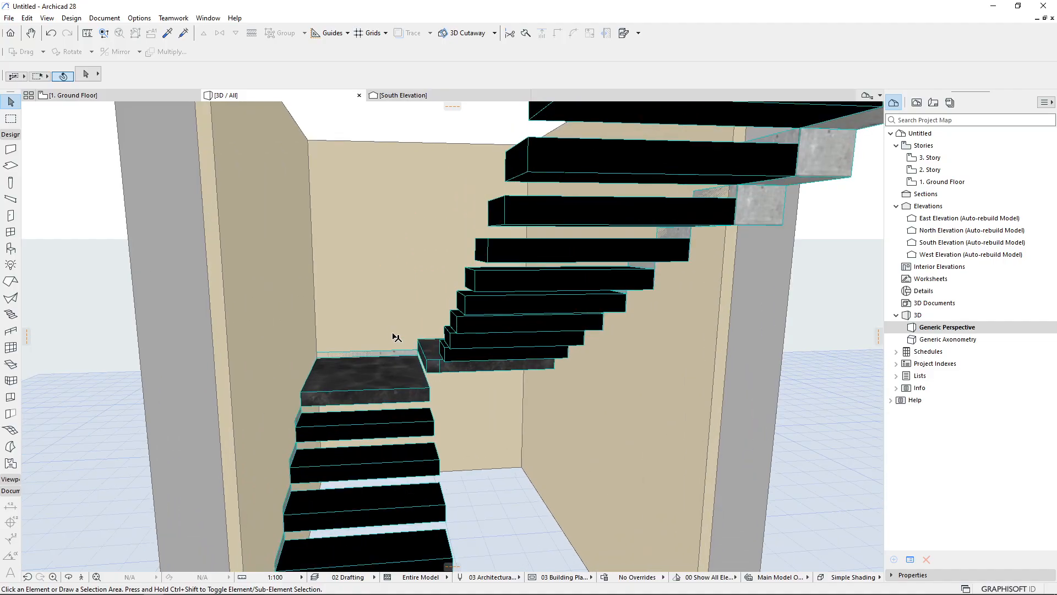
pyautogui.scroll(6, 397, 338)
pyautogui.scroll(3, 336, 359)
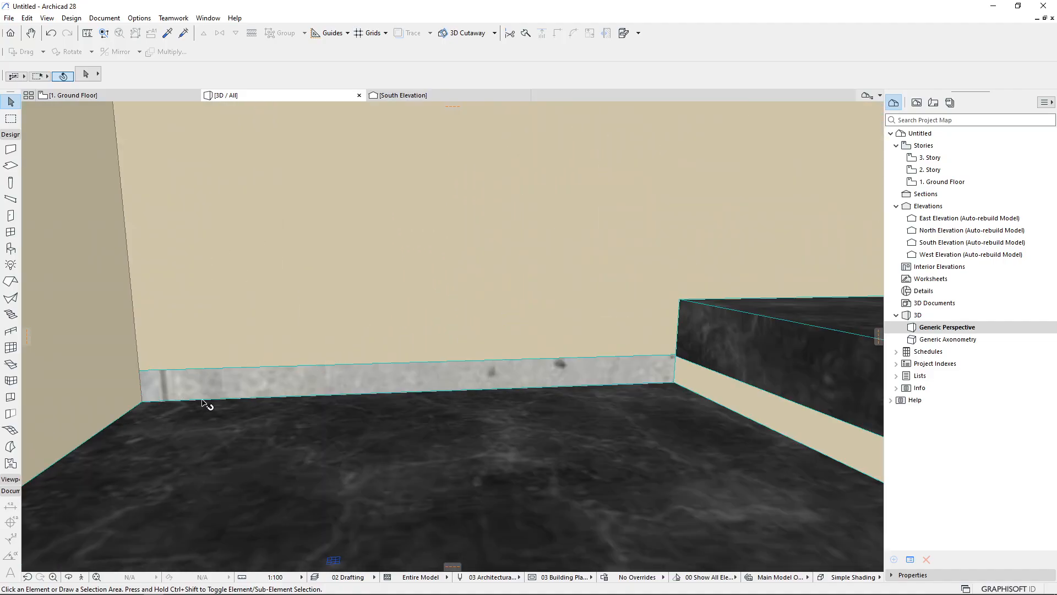
pyautogui.click(236, 397)
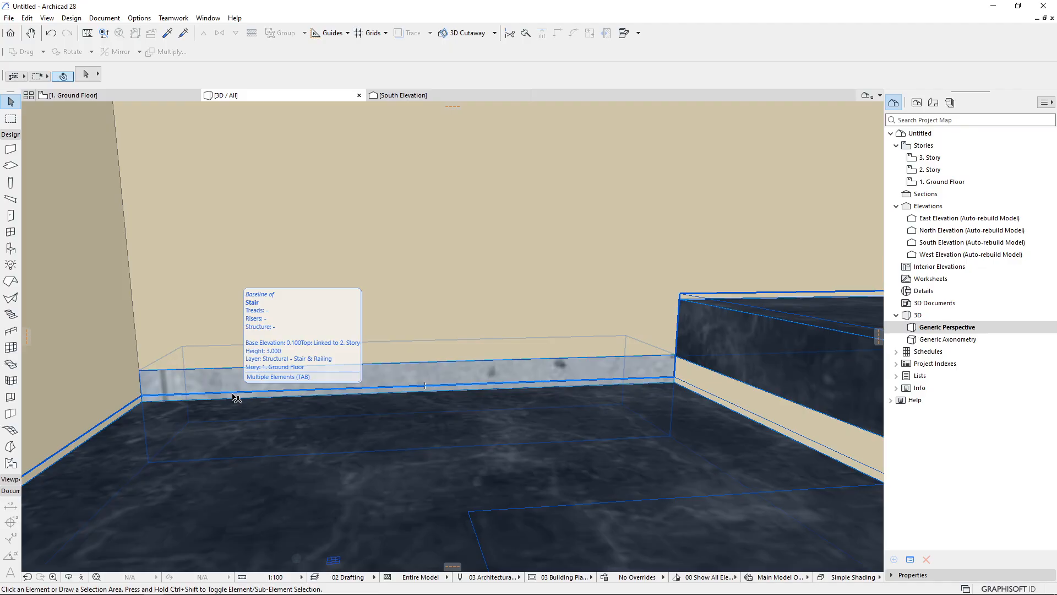
pyautogui.scroll(-2, 236, 397)
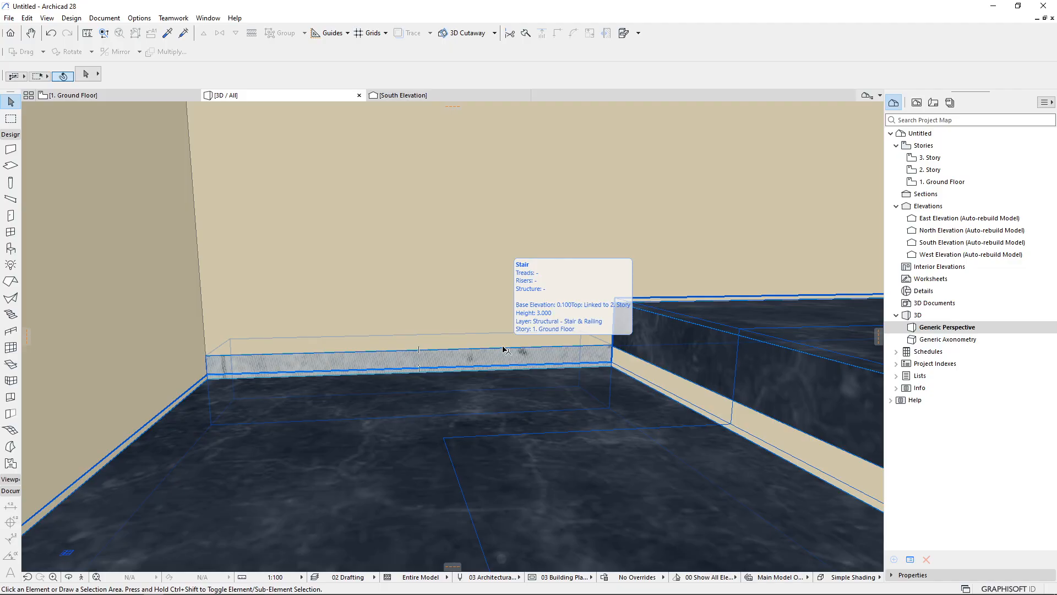
pyautogui.scroll(5, 430, 285)
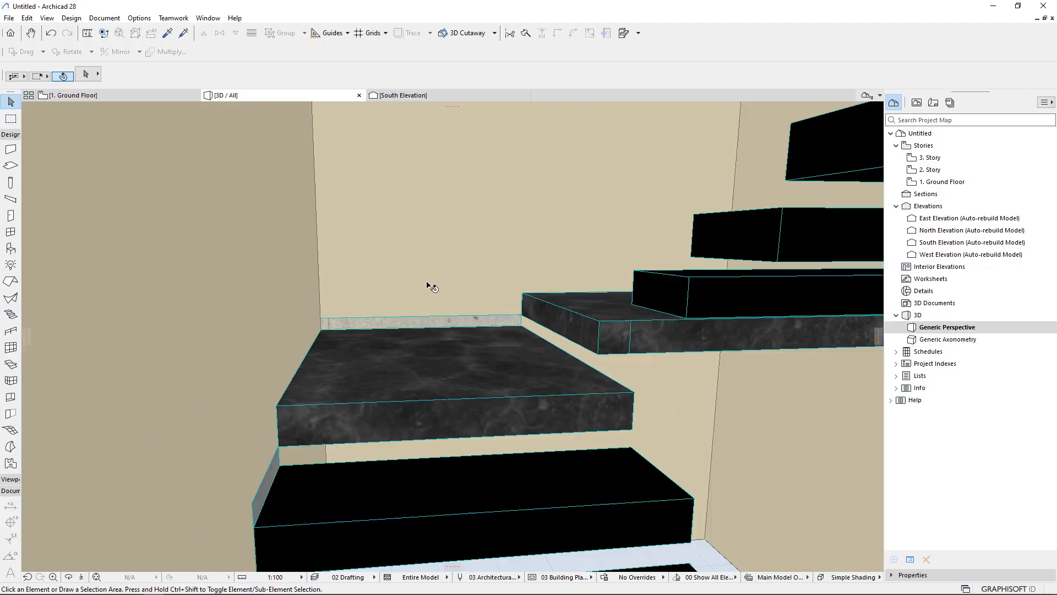
pyautogui.moveTo(441, 329); pyautogui.dragTo(317, 335, button='middle')
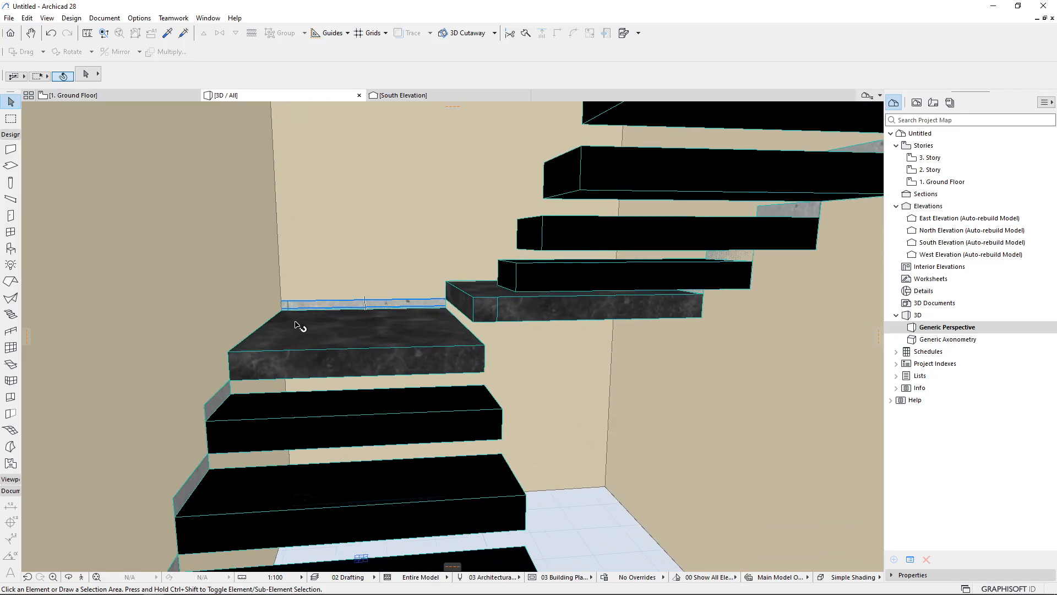
# Offset the stair's outline at the back-left corner out to the walls' inner faces on the floor plan
pyautogui.click(175, 98)
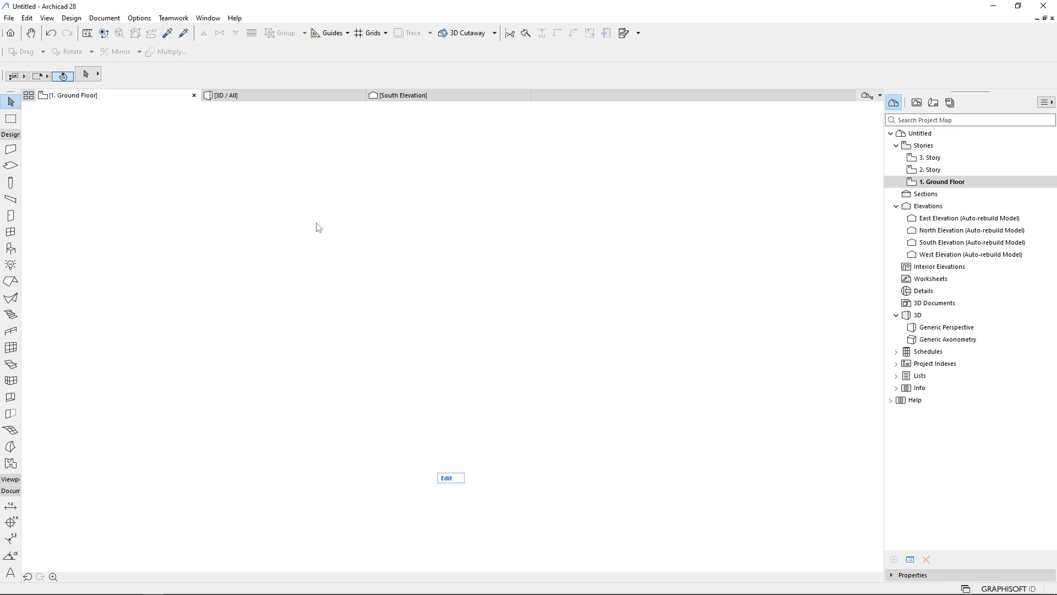
pyautogui.scroll(5, 311, 149)
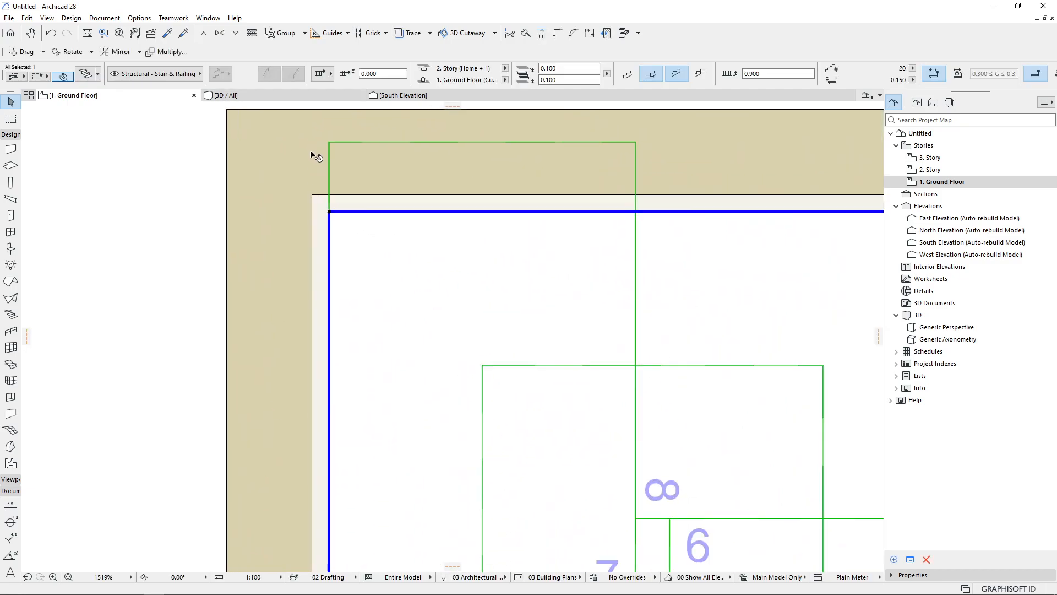
pyautogui.click(344, 238)
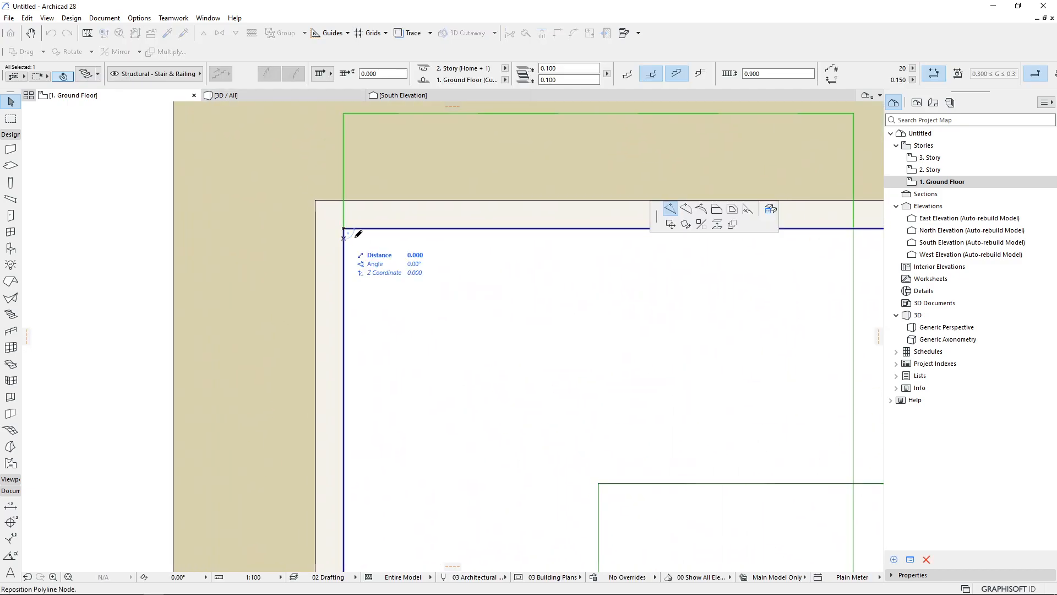
pyautogui.click(731, 210)
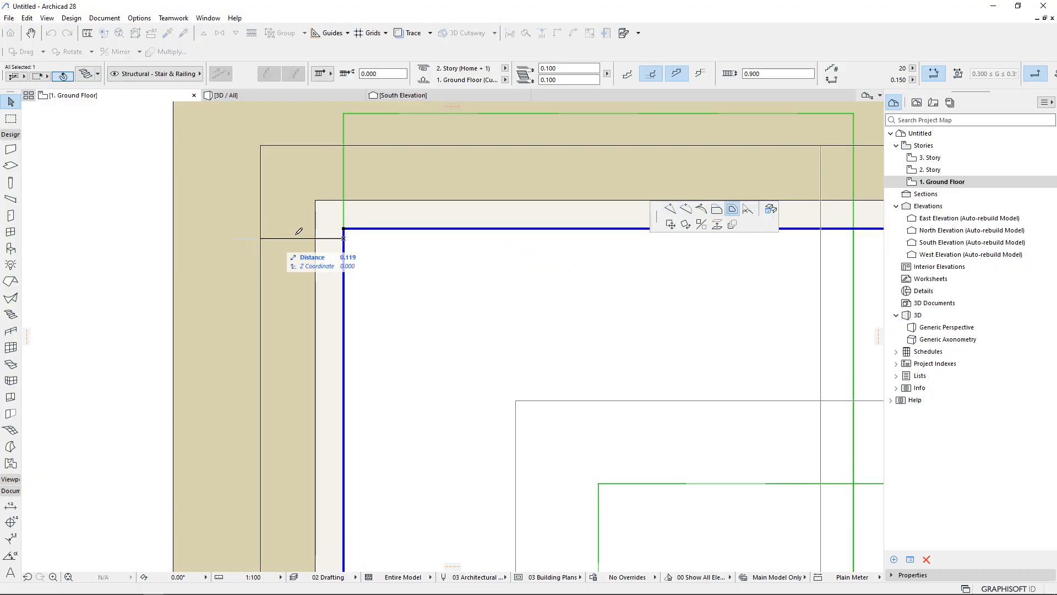
pyautogui.click(316, 200)
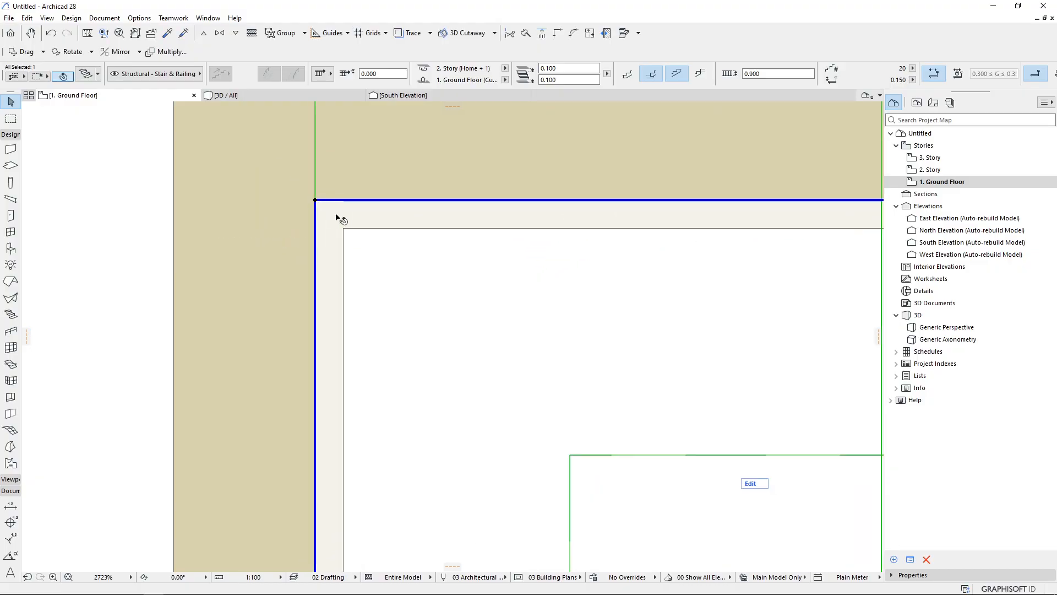
pyautogui.scroll(-2, 343, 142)
pyautogui.scroll(-2, 341, 141)
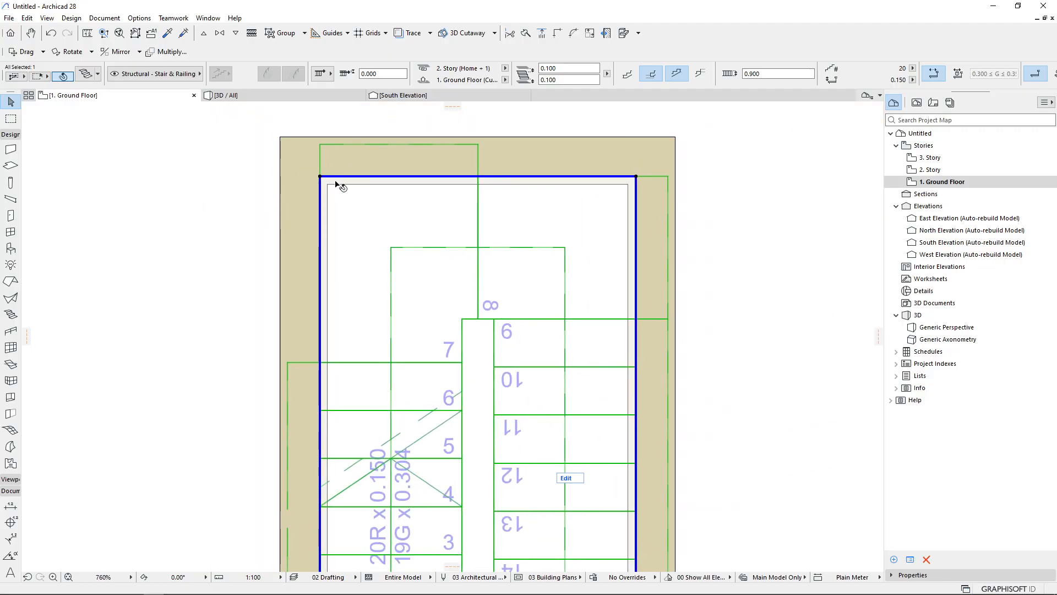
pyautogui.click(296, 97)
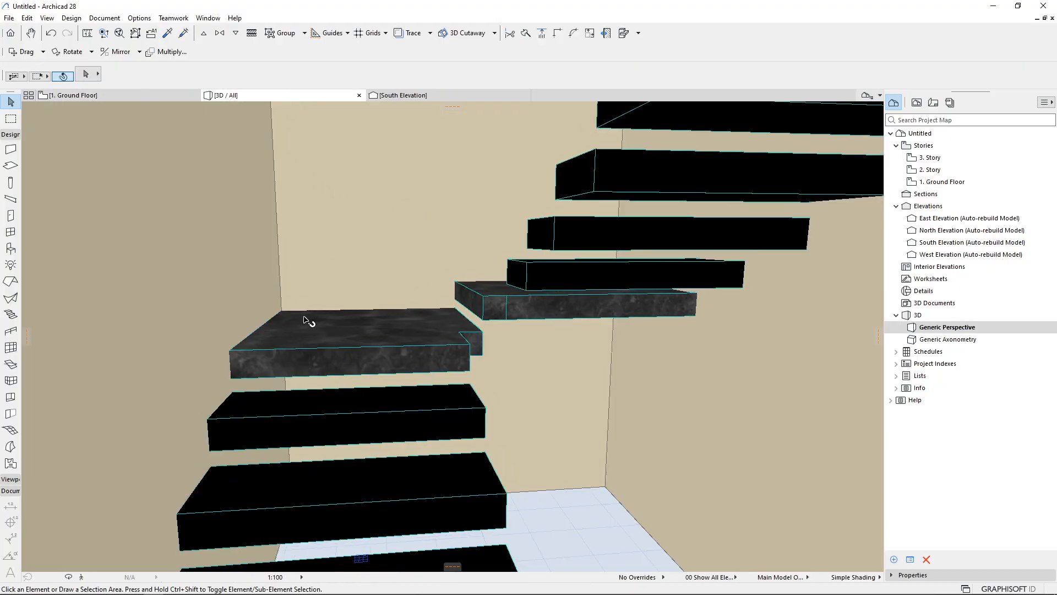
# Undo the last edit of the stair's outline on the floor plan
pyautogui.keyDown('shift'); pyautogui.moveTo(332, 321); pyautogui.dragTo(232, 306, button='middle'); pyautogui.keyUp('shift')
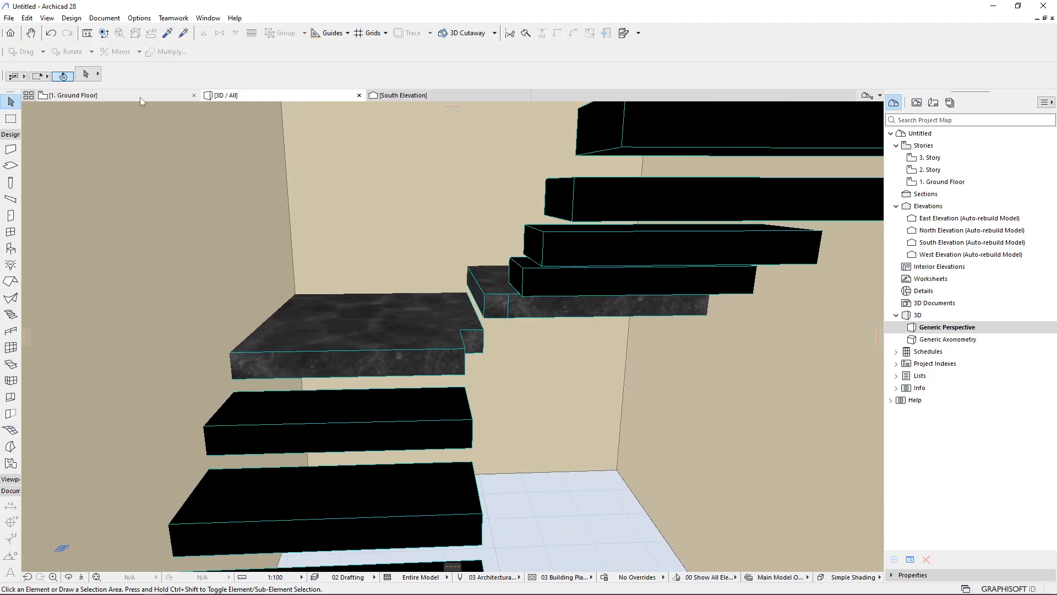
pyautogui.click(140, 97)
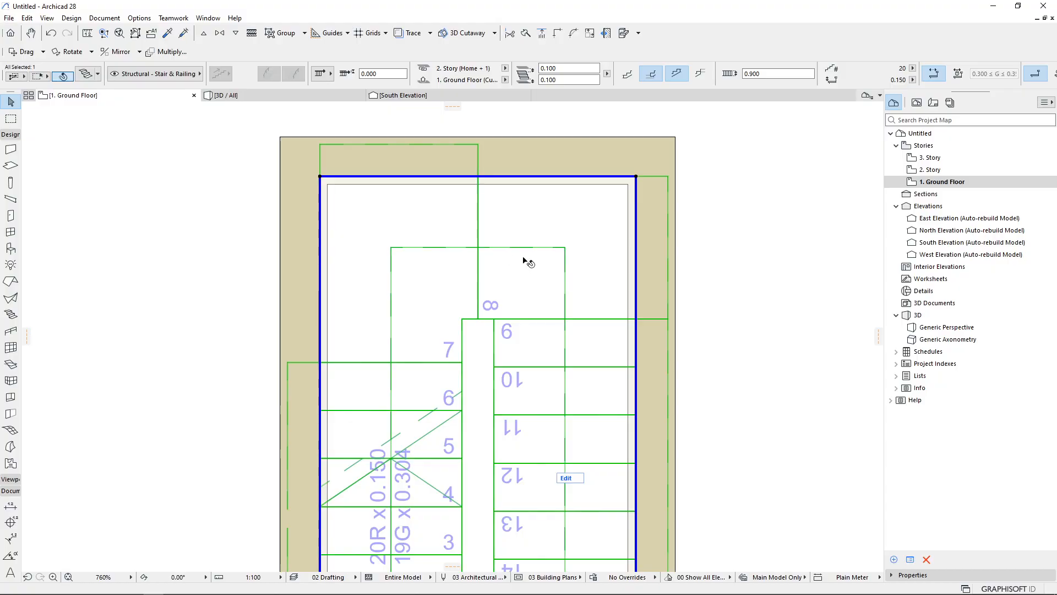
pyautogui.hotkey('ctrl', 'z')
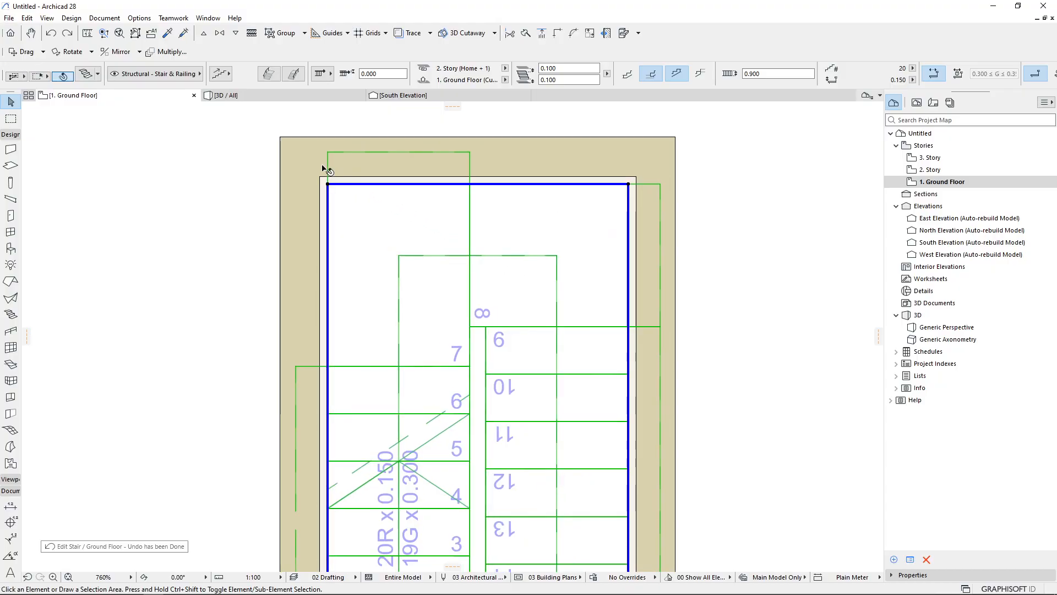
# Select the three surrounding walls and review their wall settings
pyautogui.click(317, 164)
pyautogui.keyDown('shift'); pyautogui.click(365, 165); pyautogui.keyUp('shift')
pyautogui.keyDown('shift'); pyautogui.click(664, 241); pyautogui.keyUp('shift')
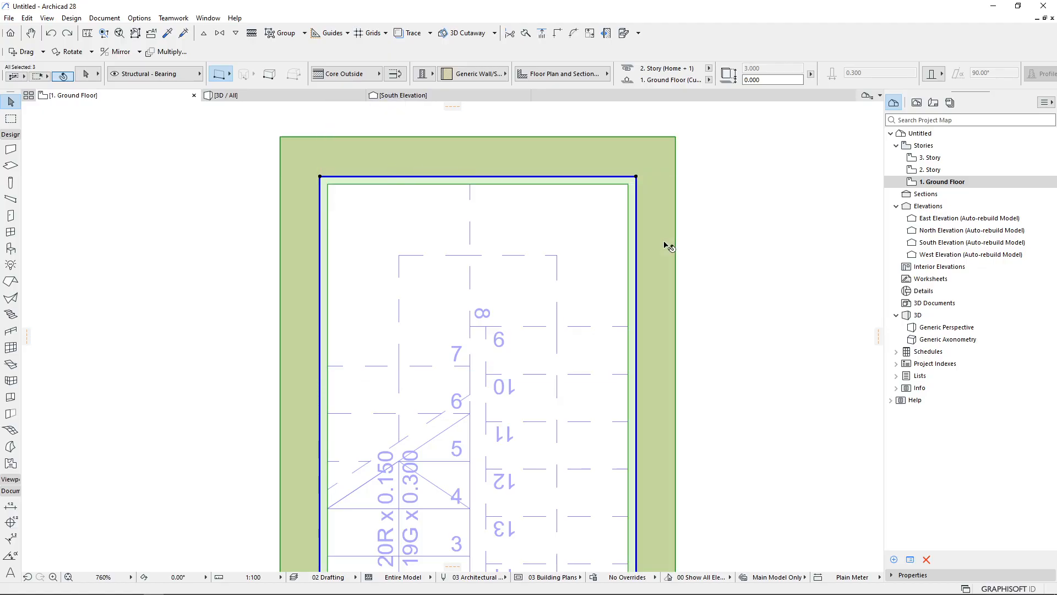
pyautogui.doubleClick(664, 243)
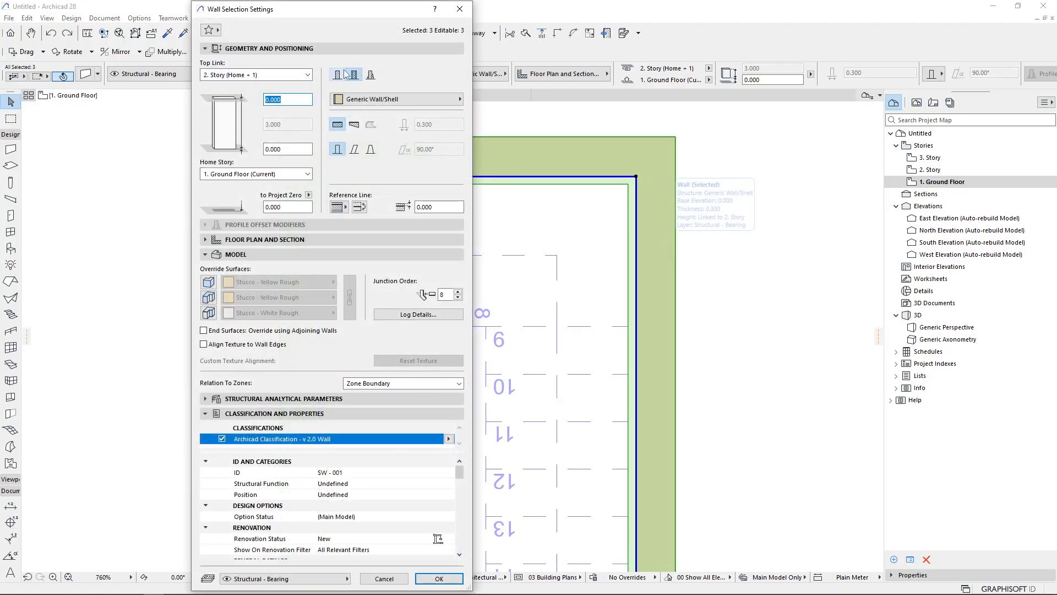
pyautogui.press('Return')
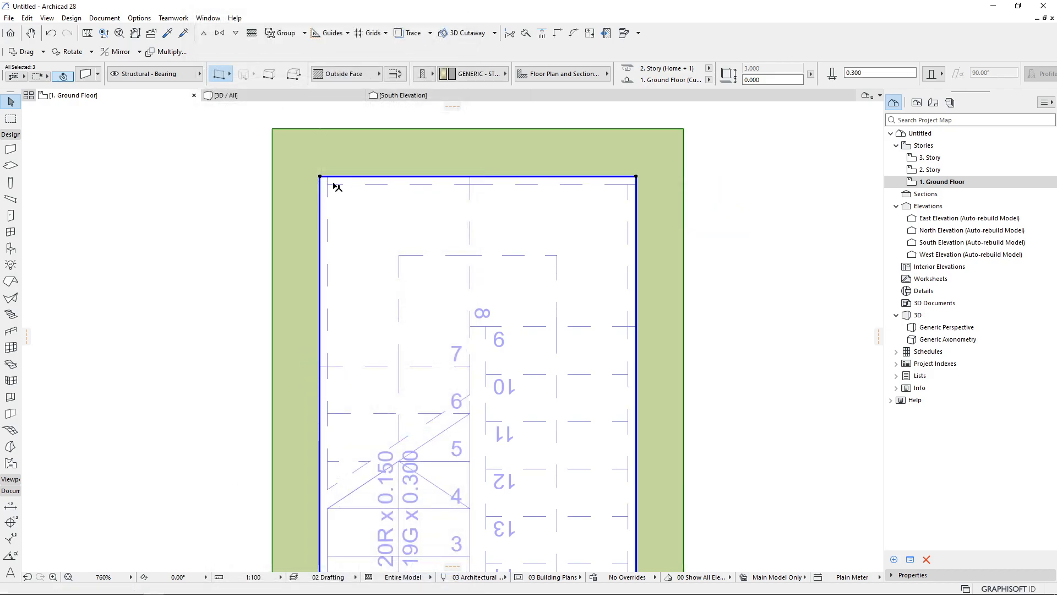
pyautogui.click(688, 190)
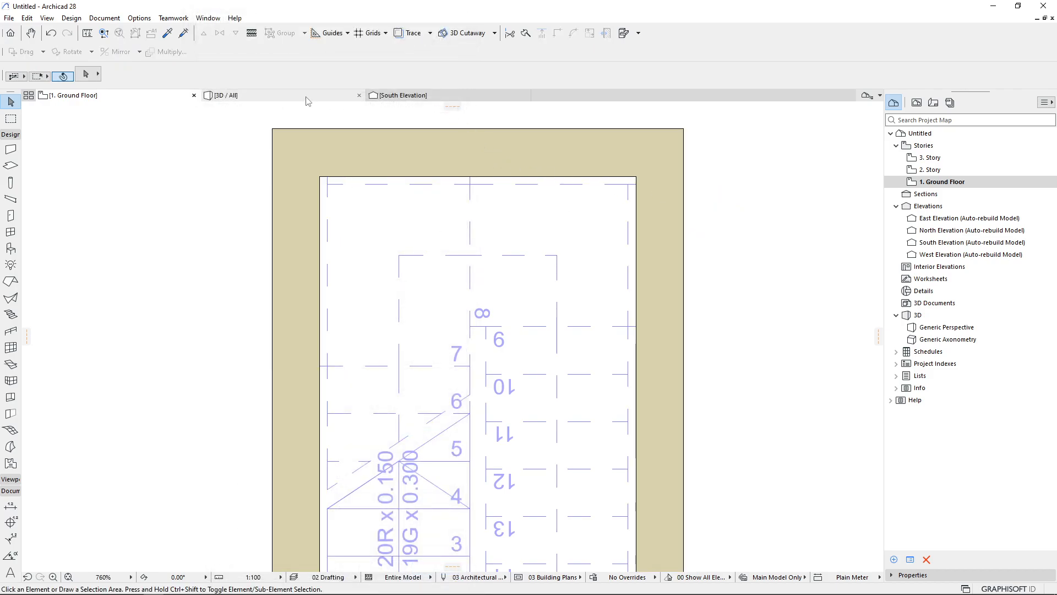
# Reselect the stair and move its back-left outline corner out to the walls' inner corner on the floor plan
pyautogui.click(306, 97)
pyautogui.click(392, 329)
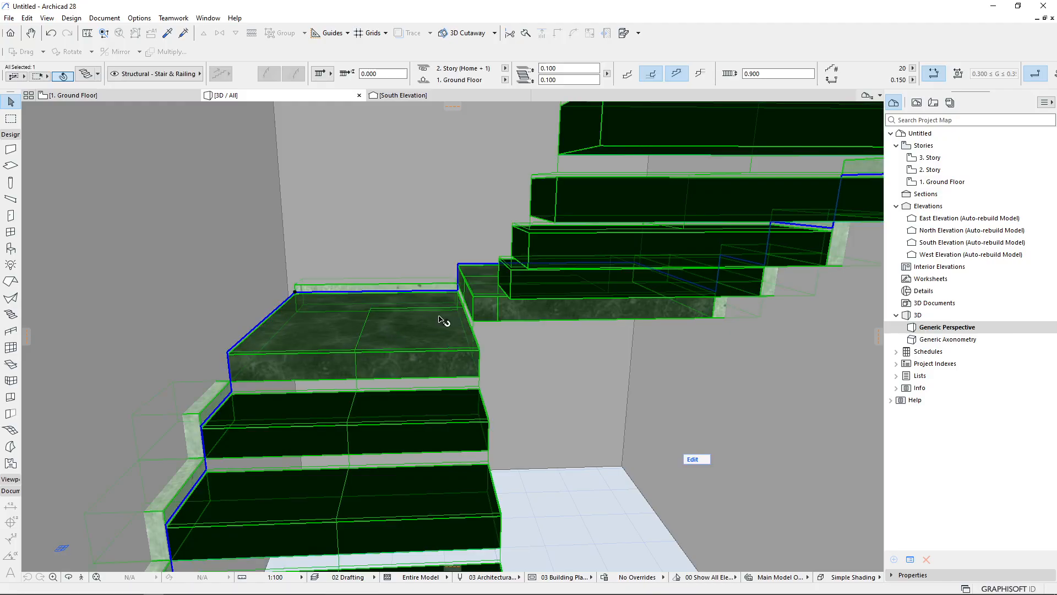
pyautogui.click(179, 97)
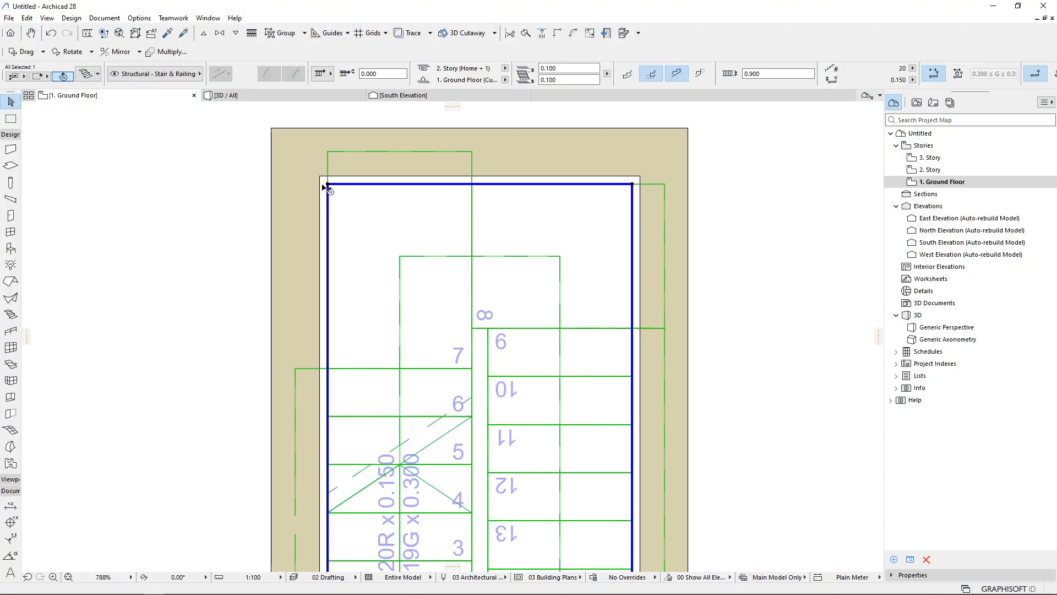
pyautogui.scroll(5, 329, 189)
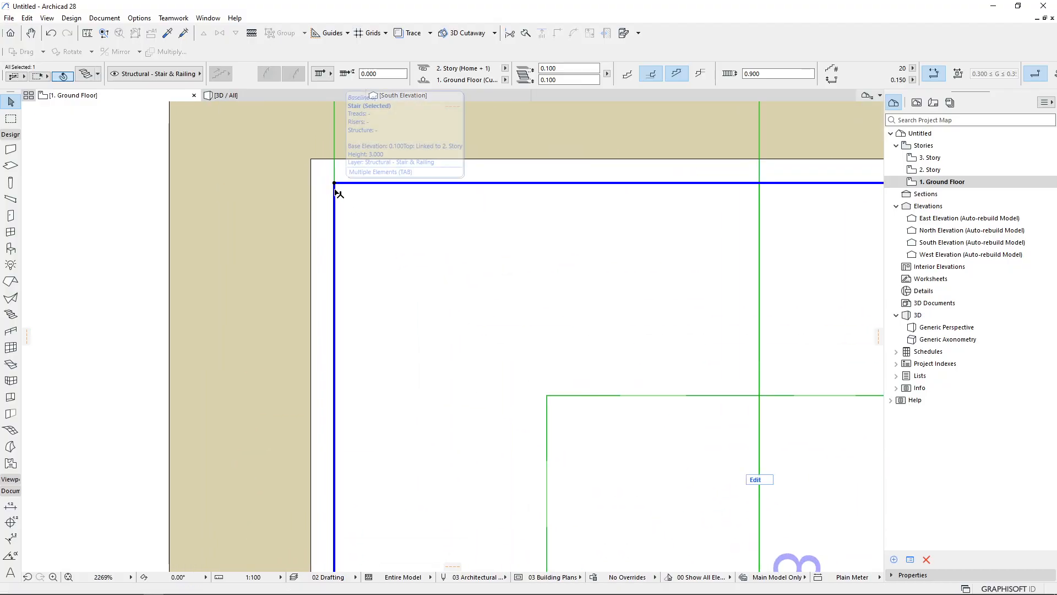
pyautogui.click(334, 190)
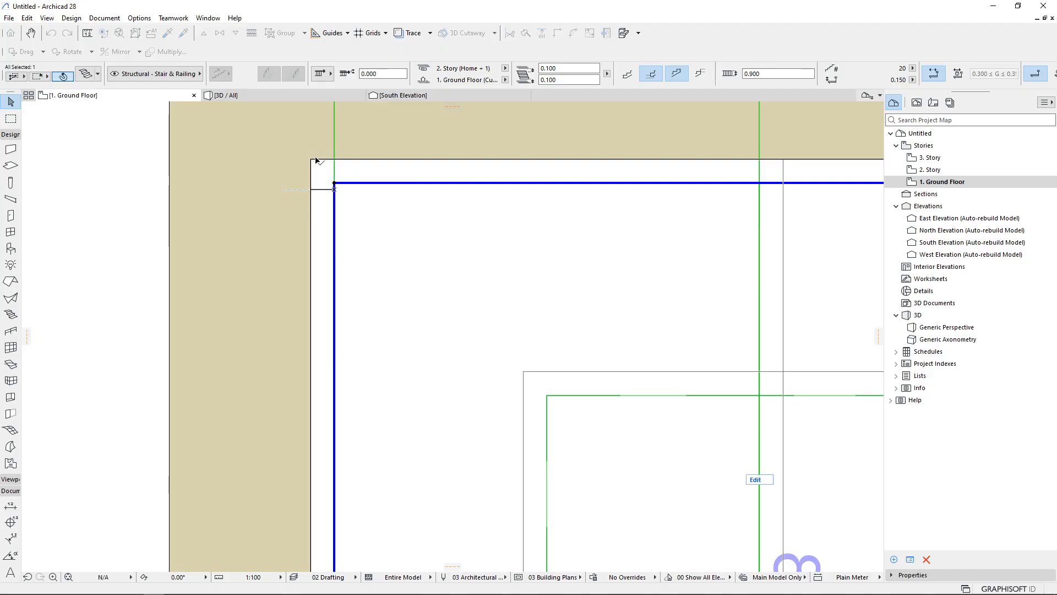
pyautogui.click(313, 161)
pyautogui.click(270, 97)
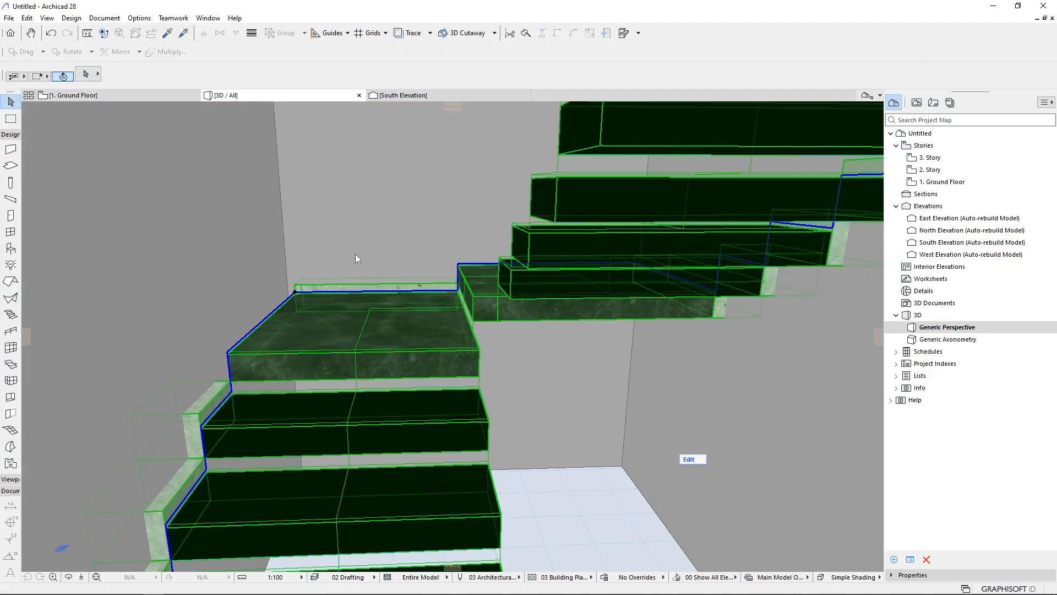
# Override the cantilevered landing's wall fixing surface with Paint - Light Gray in the stair settings
pyautogui.scroll(6, 347, 286)
pyautogui.click(342, 326)
pyautogui.doubleClick(307, 349)
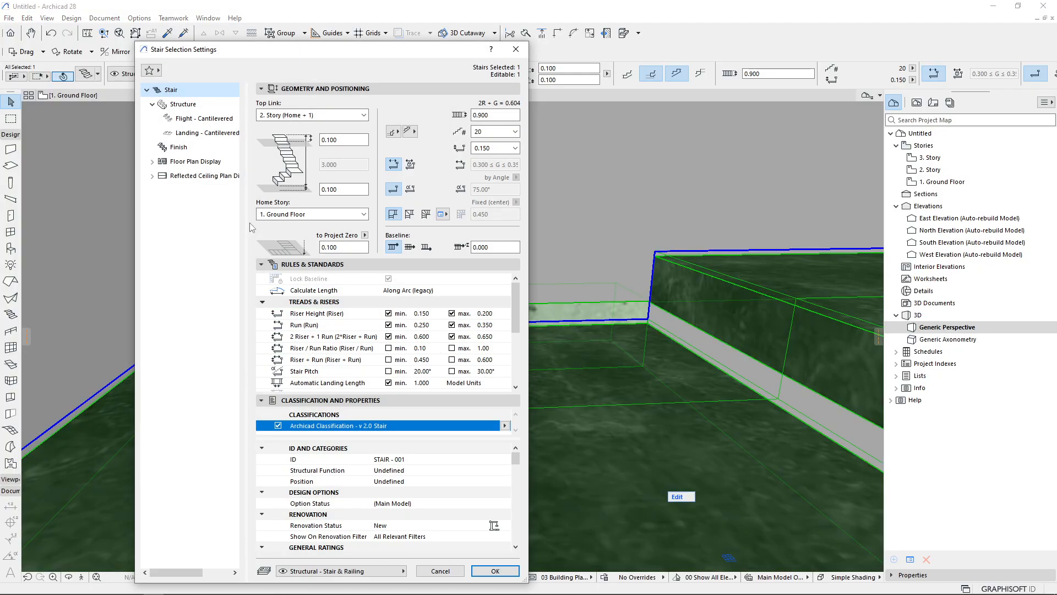
pyautogui.click(208, 121)
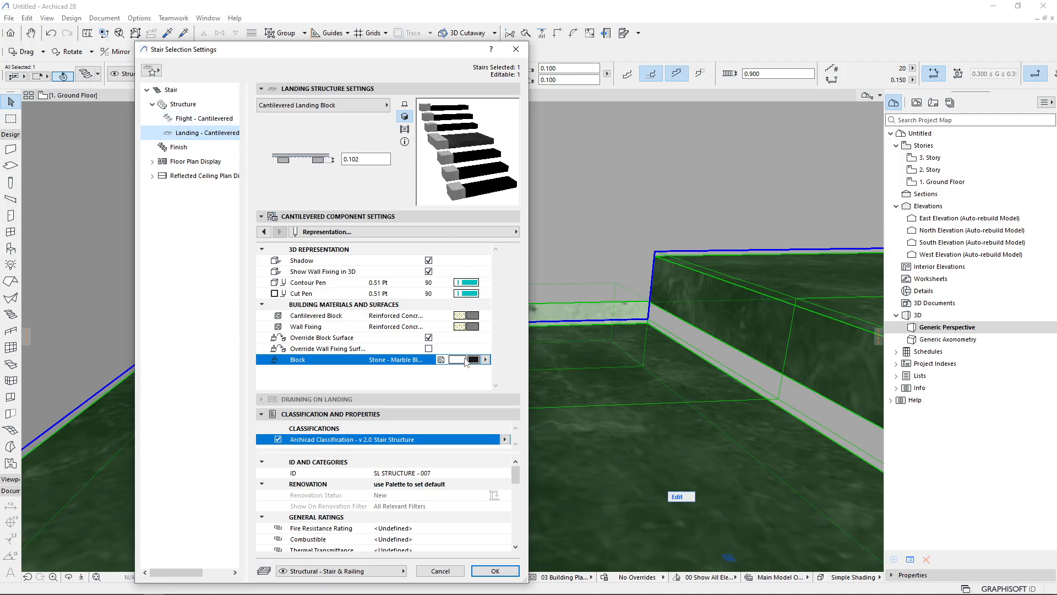
pyautogui.click(428, 348)
pyautogui.click(475, 370)
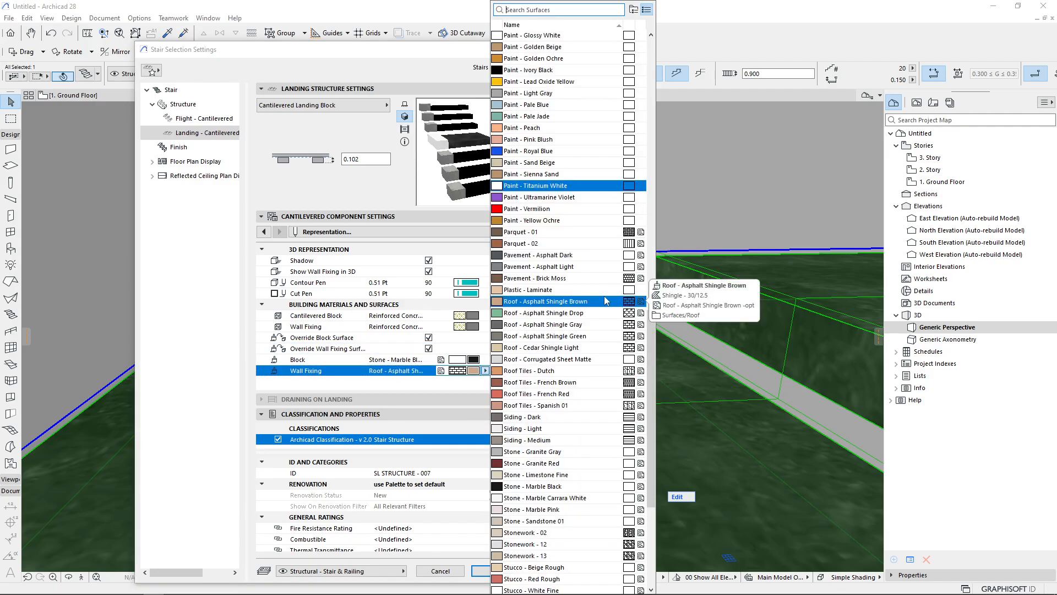
pyautogui.scroll(1, 557, 232)
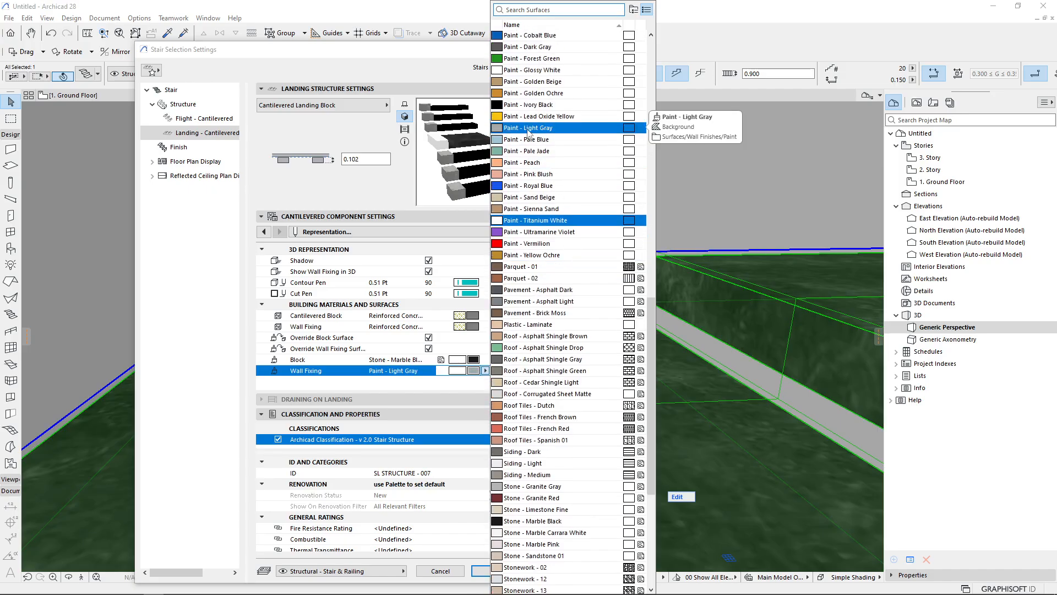
pyautogui.click(529, 132)
pyautogui.press('Return')
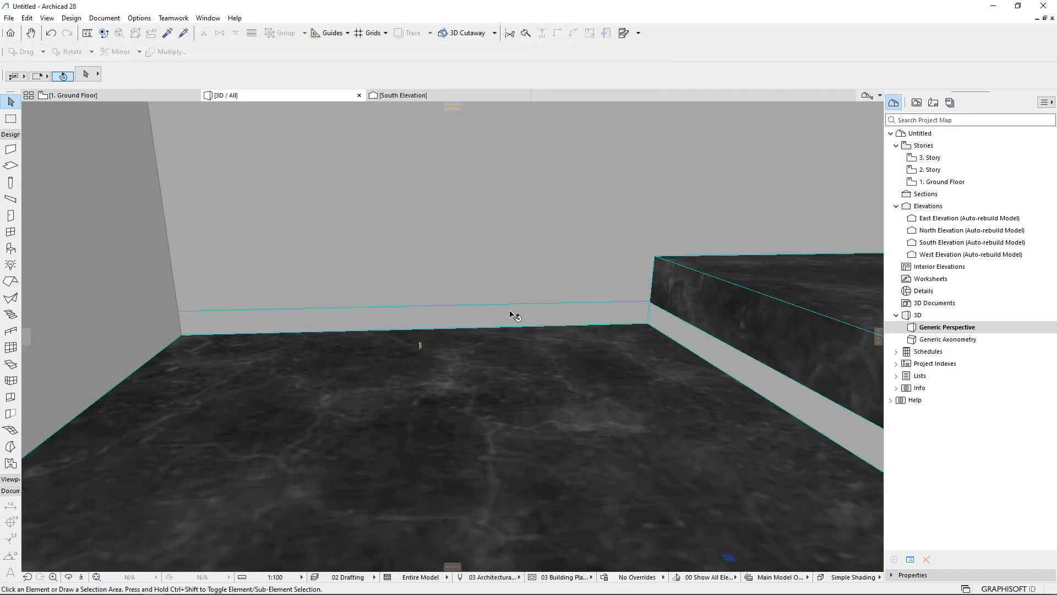
# Orbit and zoom around the stair in 3D to inspect the landing, treads and wall fixings
pyautogui.scroll(-5, 392, 189)
pyautogui.keyDown('shift'); pyautogui.moveTo(452, 287); pyautogui.dragTo(369, 279, button='middle'); pyautogui.keyUp('shift')
pyautogui.scroll(4, 341, 284)
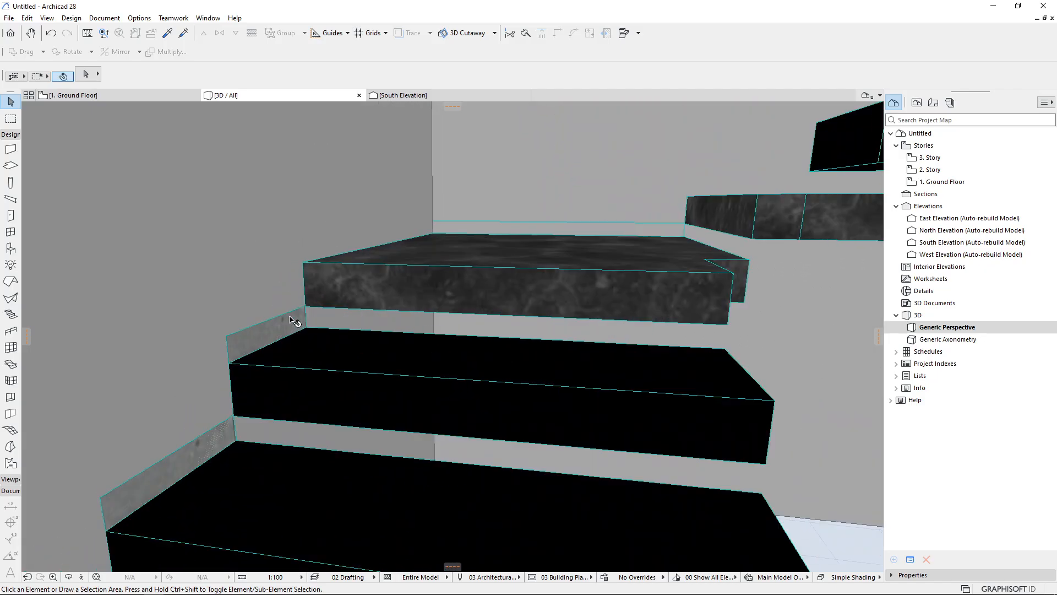
pyautogui.scroll(-6, 483, 272)
pyautogui.moveTo(517, 265); pyautogui.dragTo(495, 463, button='middle')
pyautogui.moveTo(396, 389); pyautogui.dragTo(430, 411, button='middle')
pyautogui.scroll(6, 698, 306)
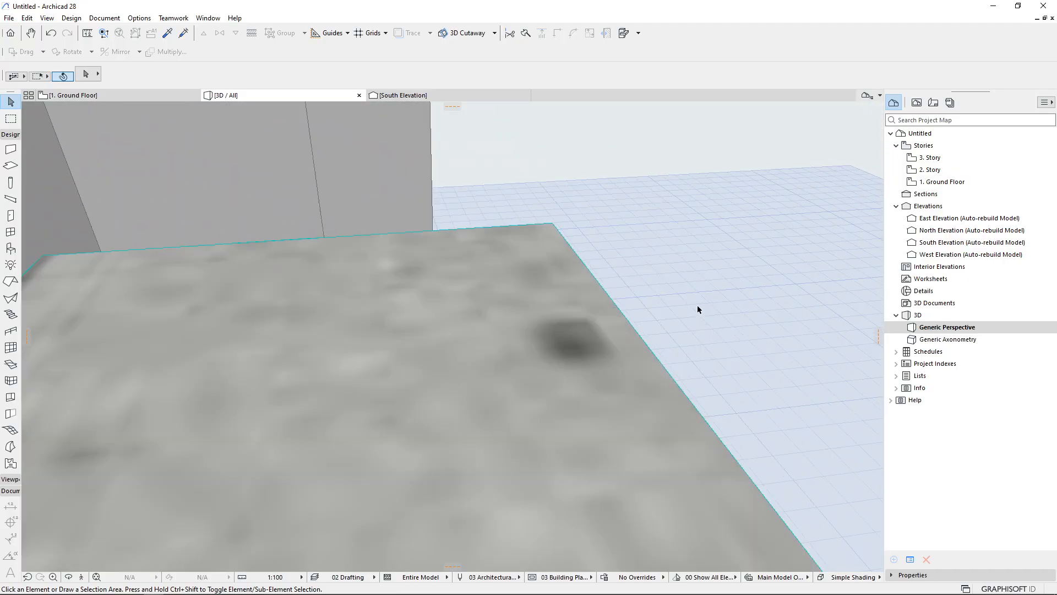
pyautogui.keyDown('shift'); pyautogui.moveTo(699, 307); pyautogui.dragTo(672, 441, button='middle'); pyautogui.keyUp('shift')
pyautogui.scroll(-4, 595, 297)
pyautogui.keyDown('shift'); pyautogui.moveTo(590, 290); pyautogui.dragTo(533, 362, button='middle'); pyautogui.keyUp('shift')
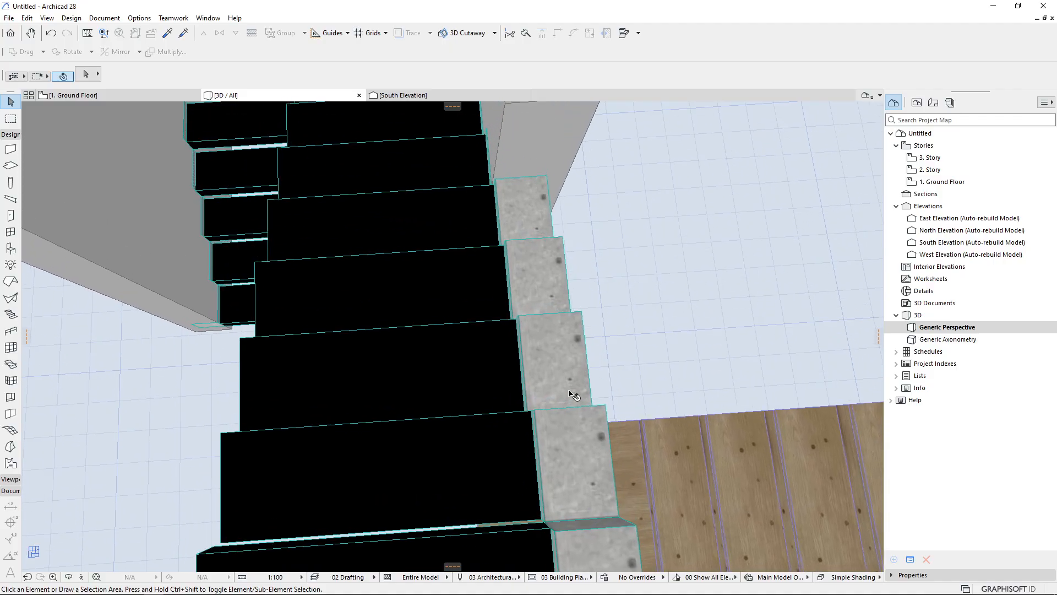
pyautogui.scroll(-5, 572, 395)
pyautogui.keyDown('shift'); pyautogui.moveTo(484, 441); pyautogui.dragTo(461, 282, button='middle'); pyautogui.keyUp('shift')
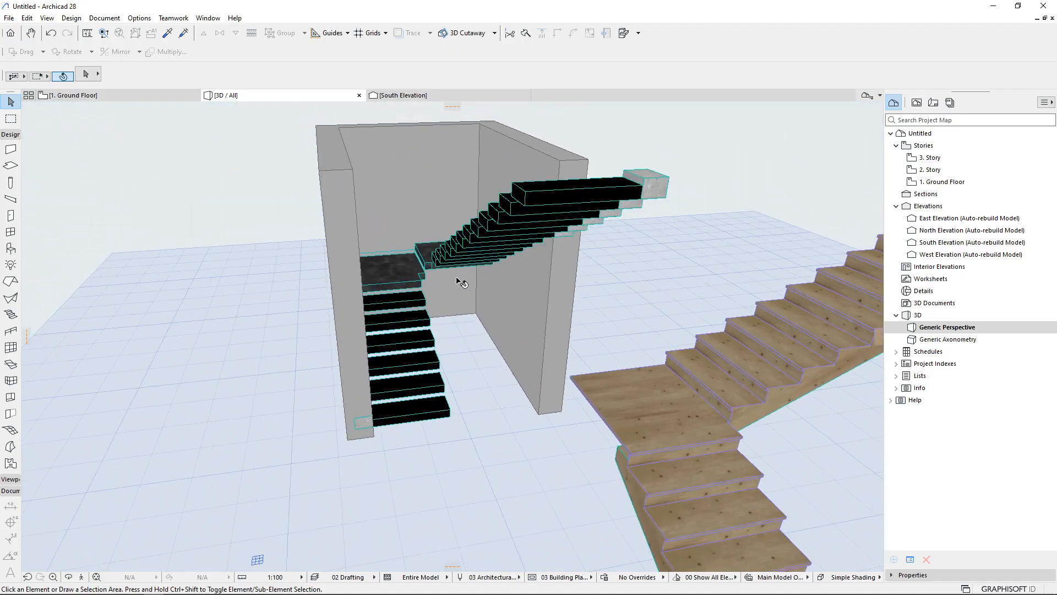
# Switch to File Explorer, open the exercise photos and leaf through Ejercicio 1.jpg to Ejercicio 7.jpg in the viewer
pyautogui.click(92, 587)
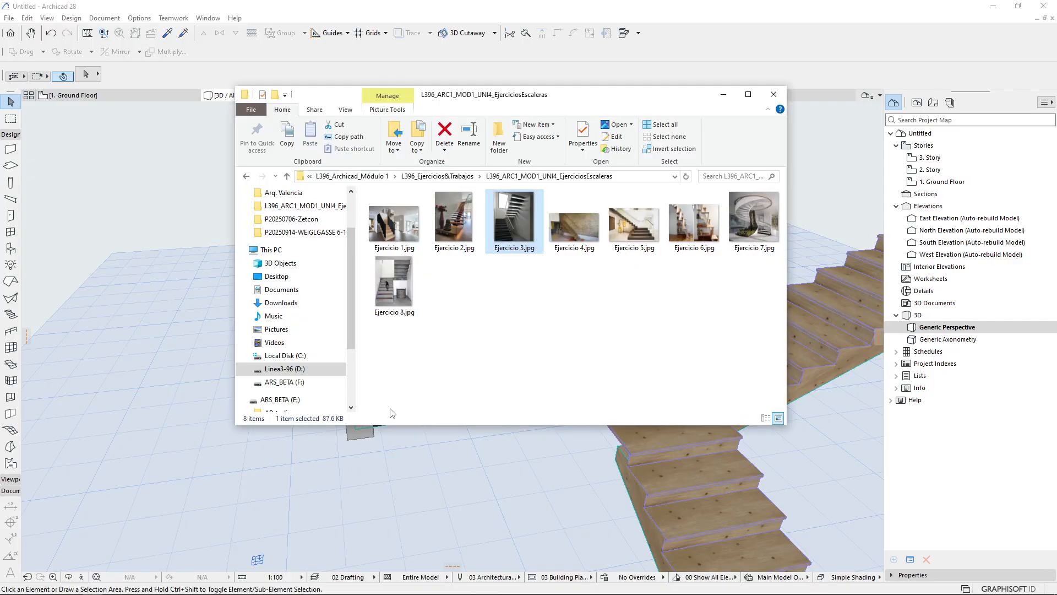
pyautogui.click(392, 229)
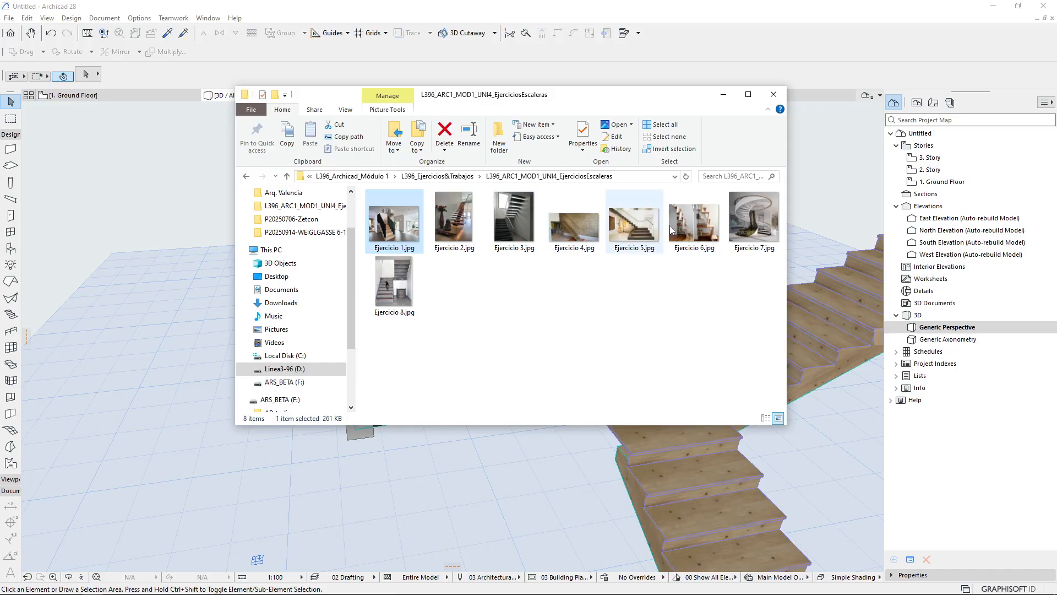
pyautogui.click(215, 587)
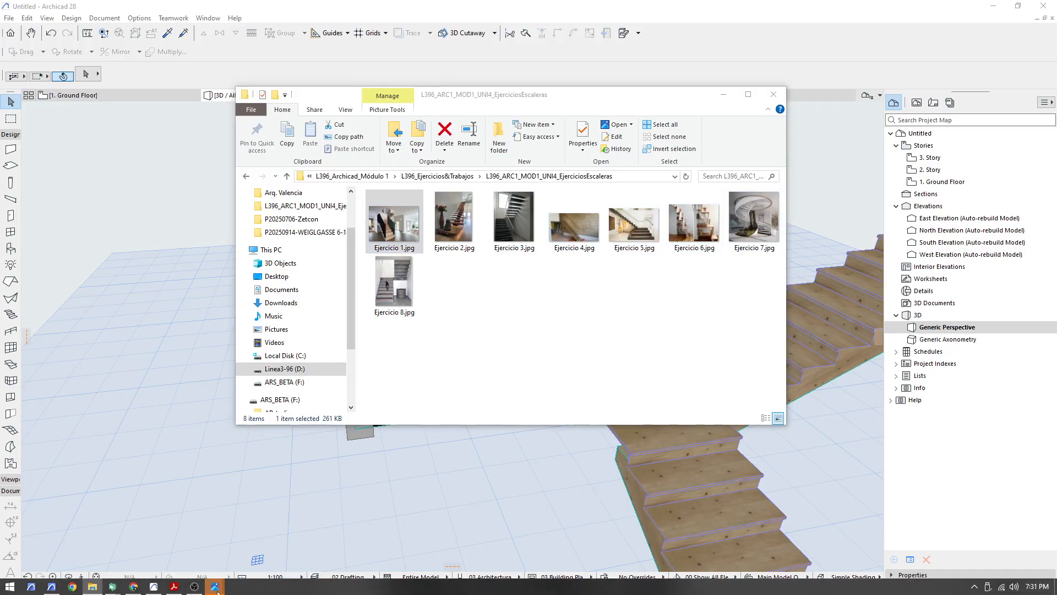
pyautogui.click(256, 533)
pyautogui.click(1004, 19)
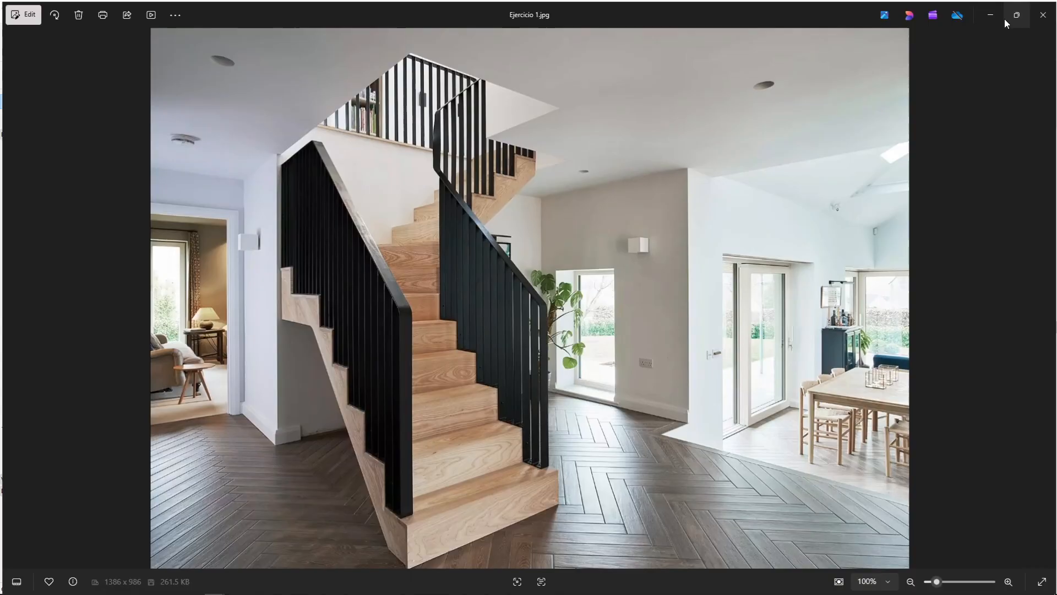
pyautogui.press('Right')
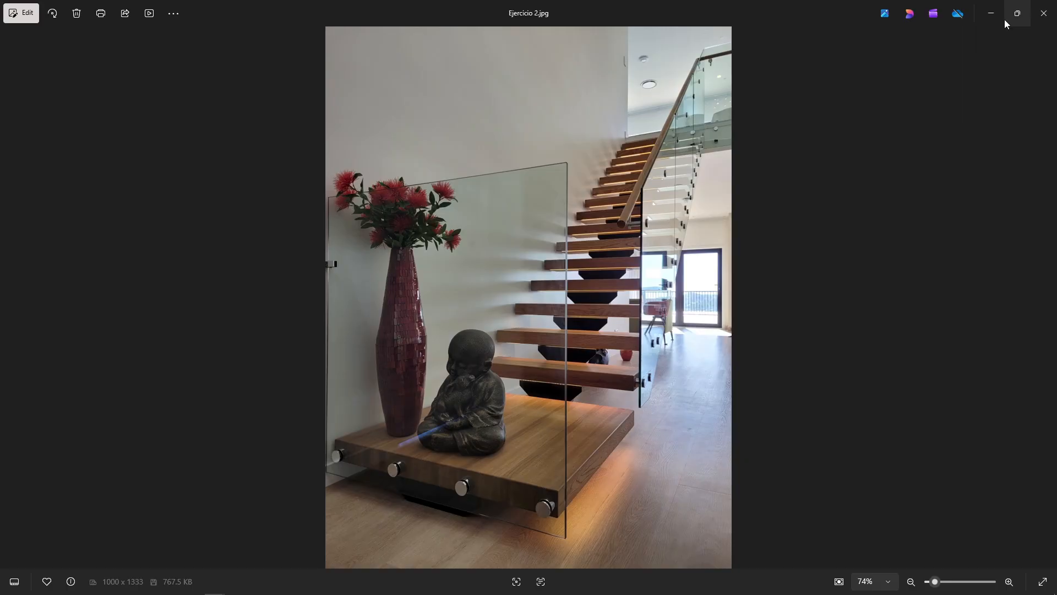
pyautogui.press('Right')
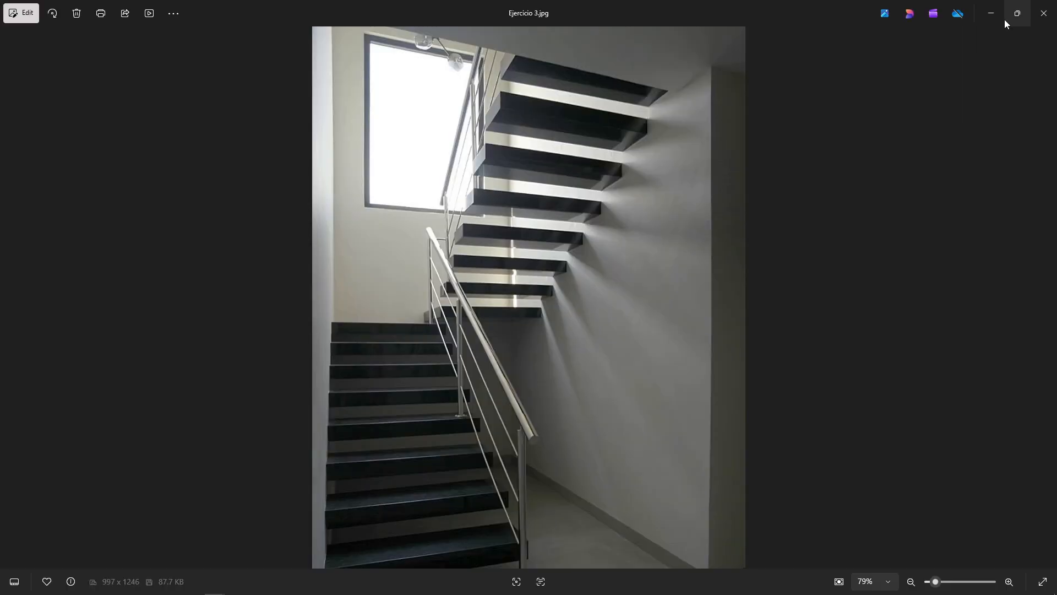
pyautogui.press('Right')
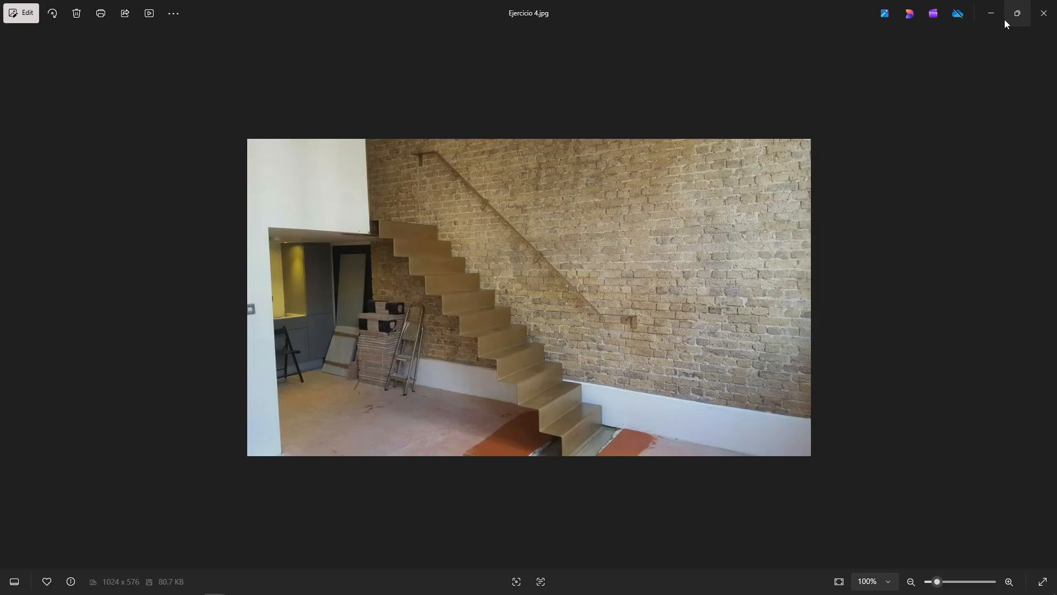
pyautogui.press('Right')
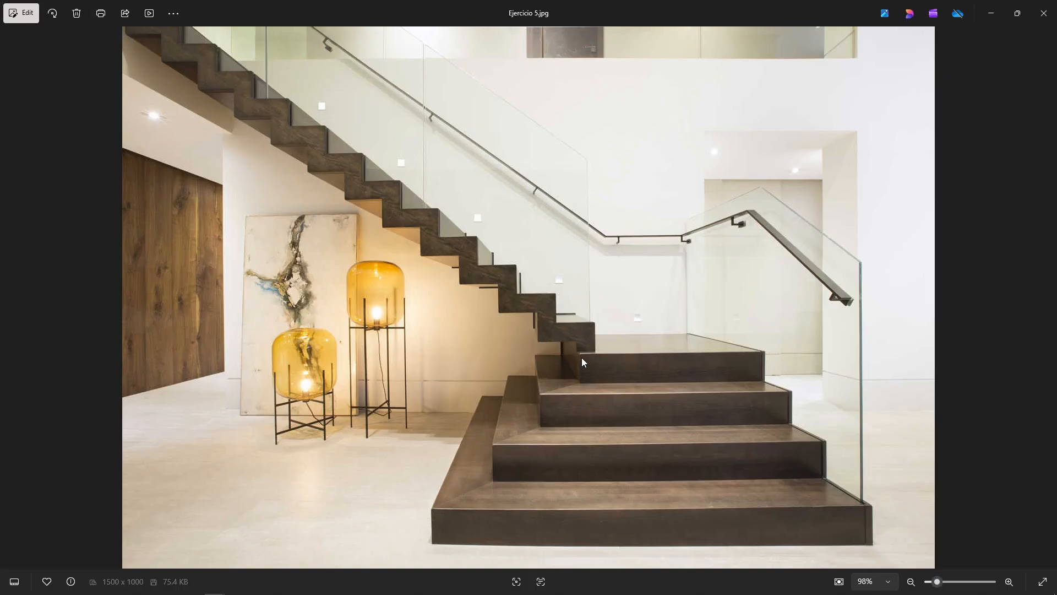
pyautogui.press('Right')
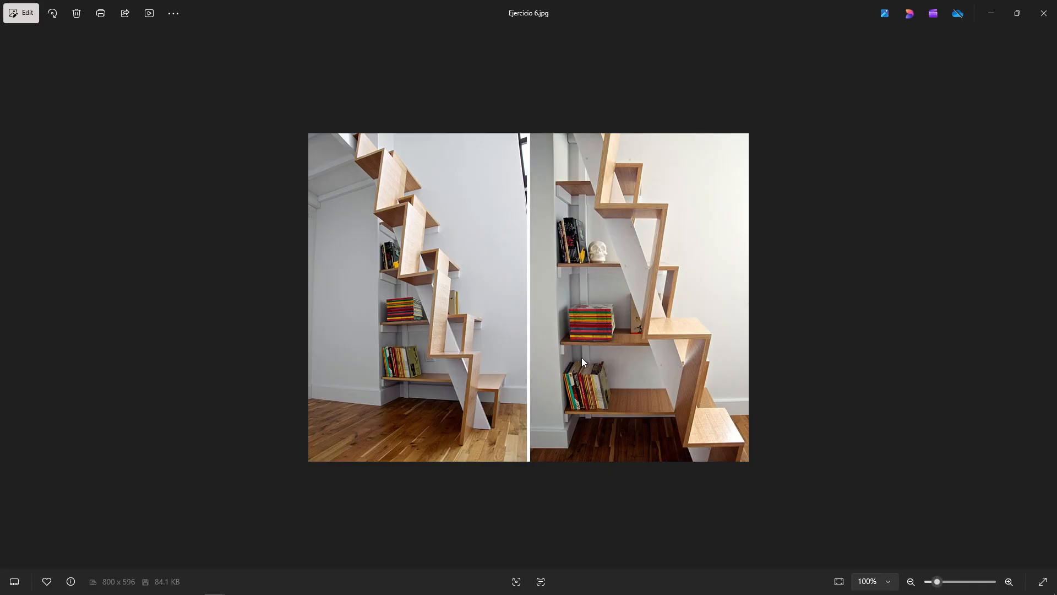
pyautogui.press('Right')
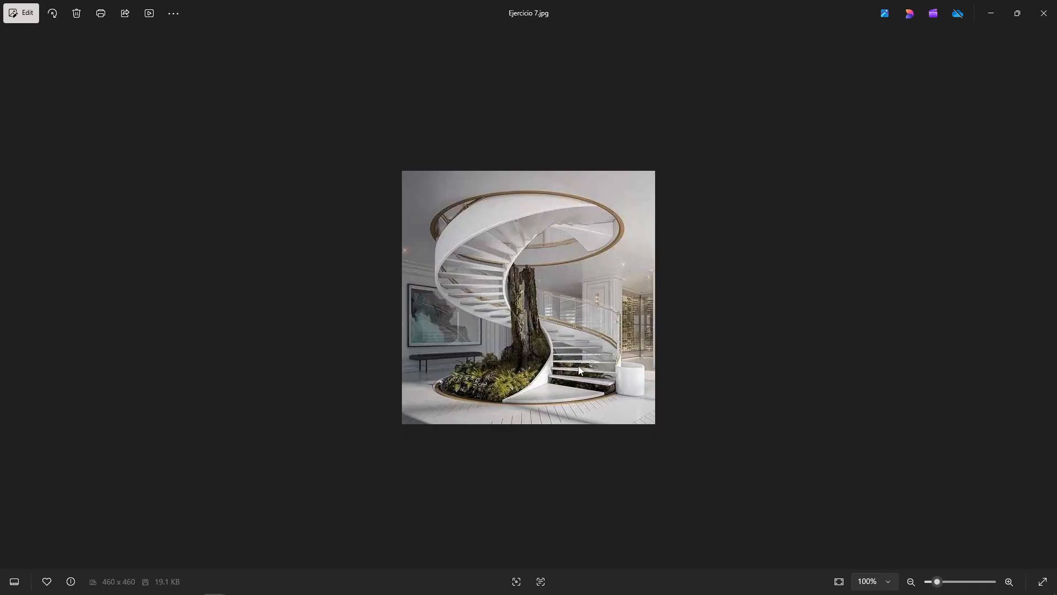
# Zoom into Ejercicio 7.jpg, then open Ejercicio 8.jpg from the folder and zoom in to examine it
pyautogui.scroll(5, 573, 451)
pyautogui.scroll(2, 590, 508)
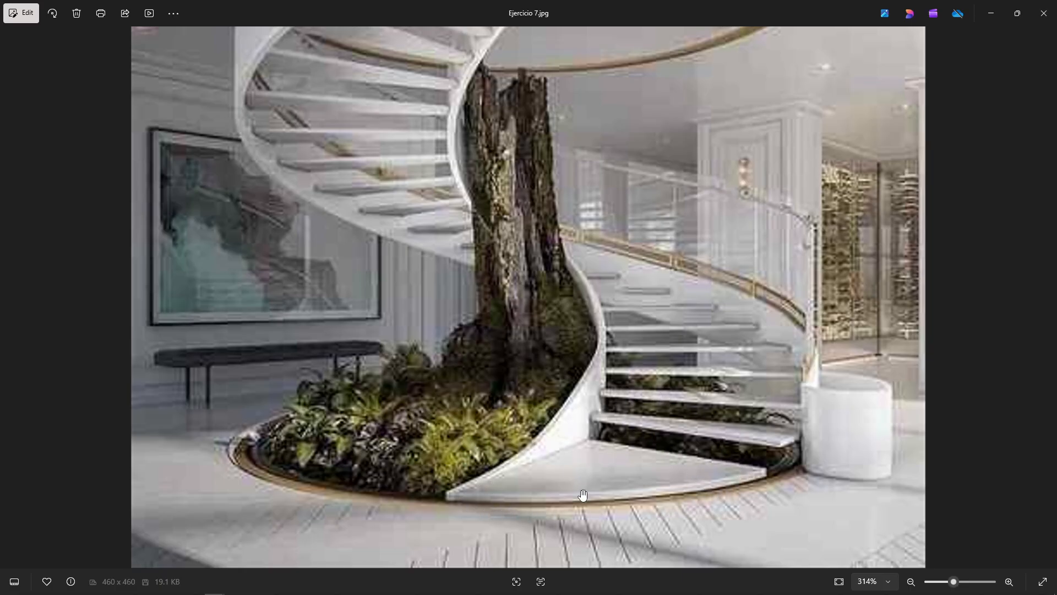
pyautogui.scroll(-8, 585, 482)
pyautogui.click(1042, 10)
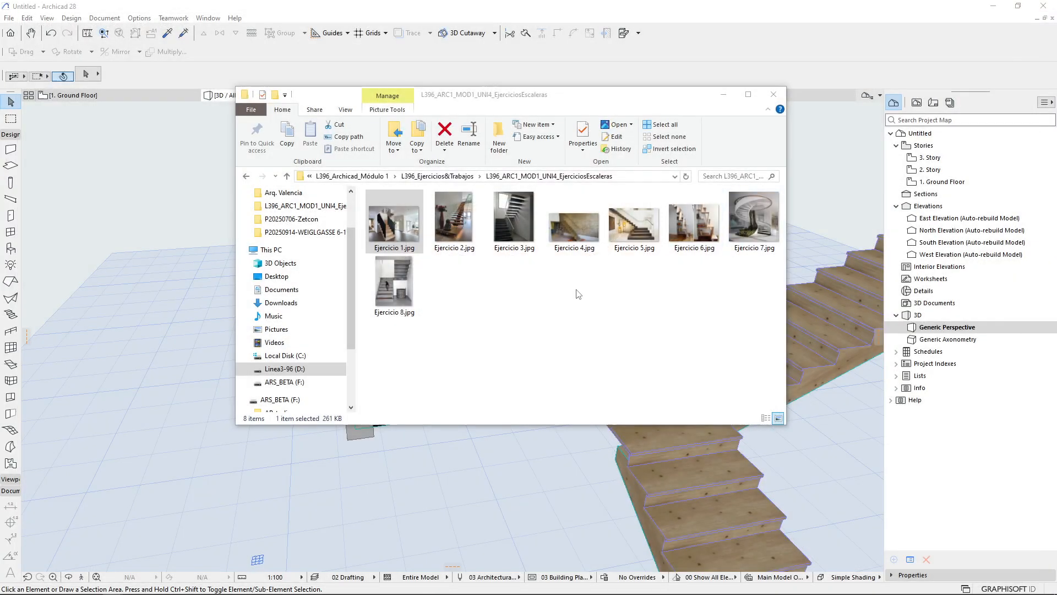
pyautogui.doubleClick(411, 290)
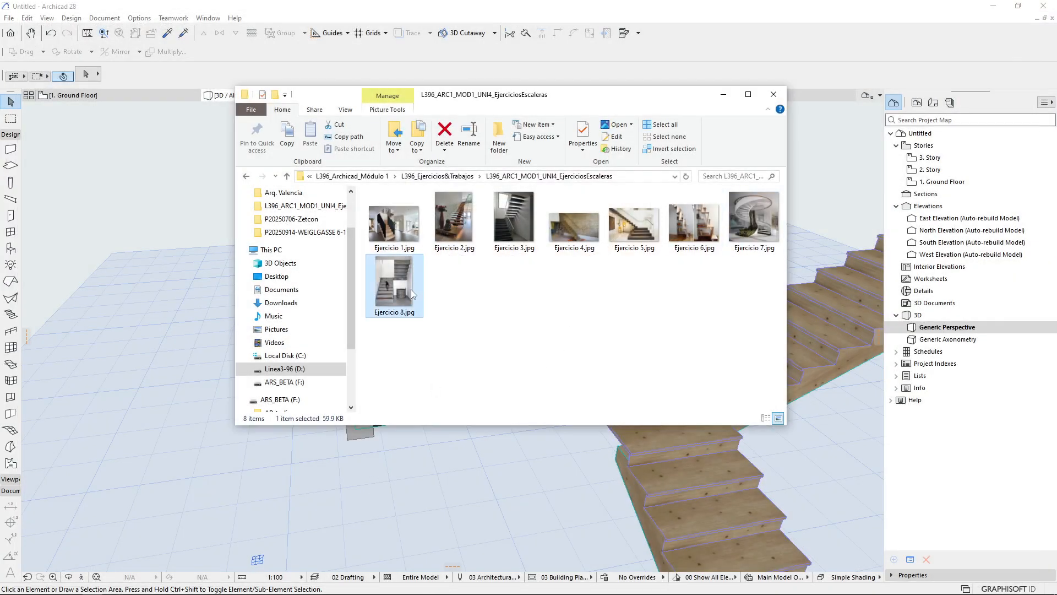
pyautogui.scroll(8, 502, 372)
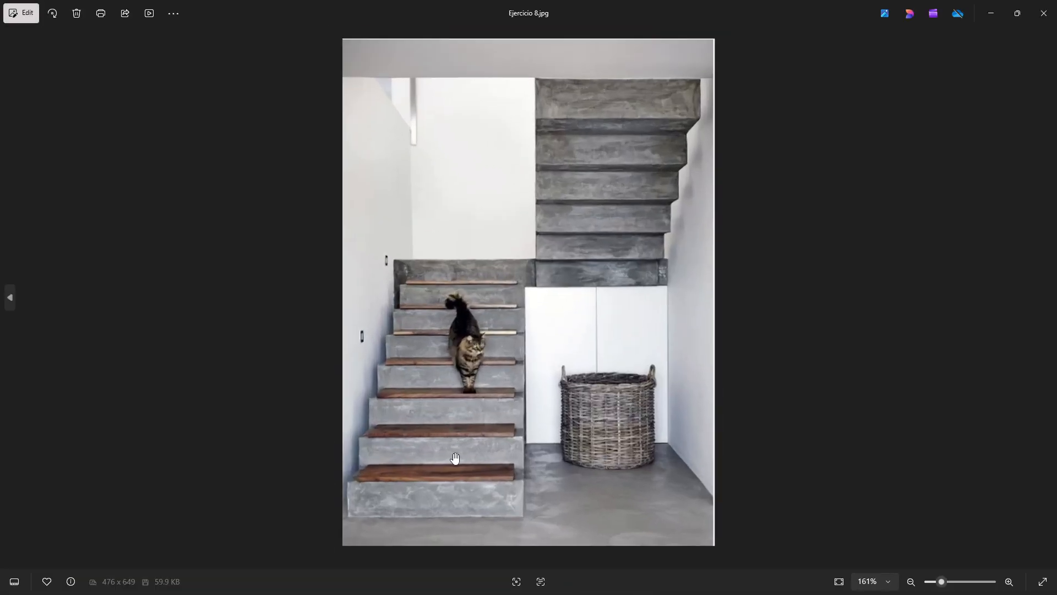
# Zoom and pan around Ejercicio 8.jpg to examine the concrete stair with its wooden treads
pyautogui.scroll(-2, 531, 329)
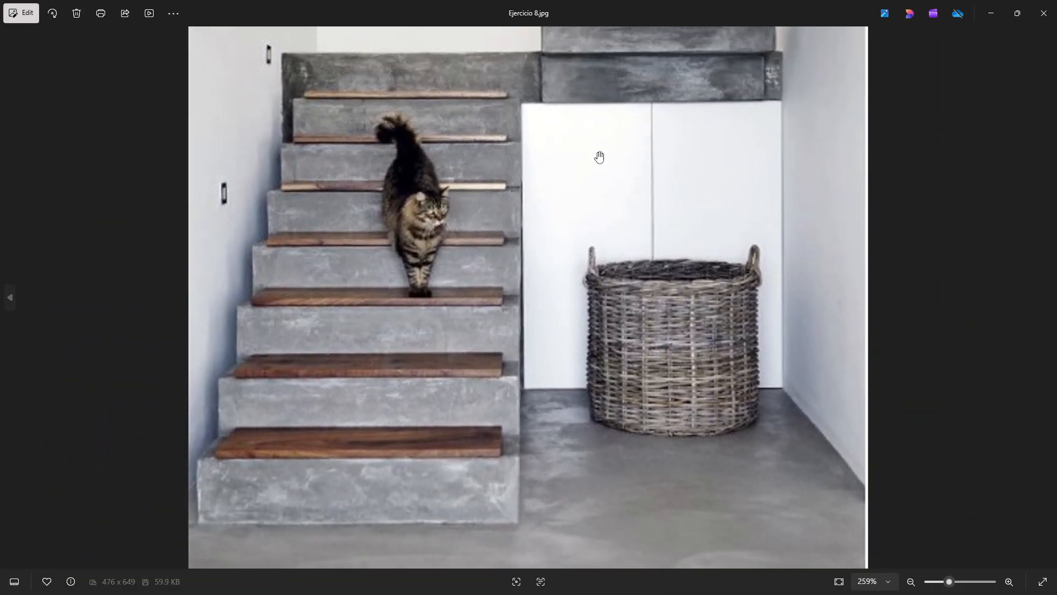
pyautogui.scroll(-2, 460, 378)
pyautogui.scroll(4, 286, 479)
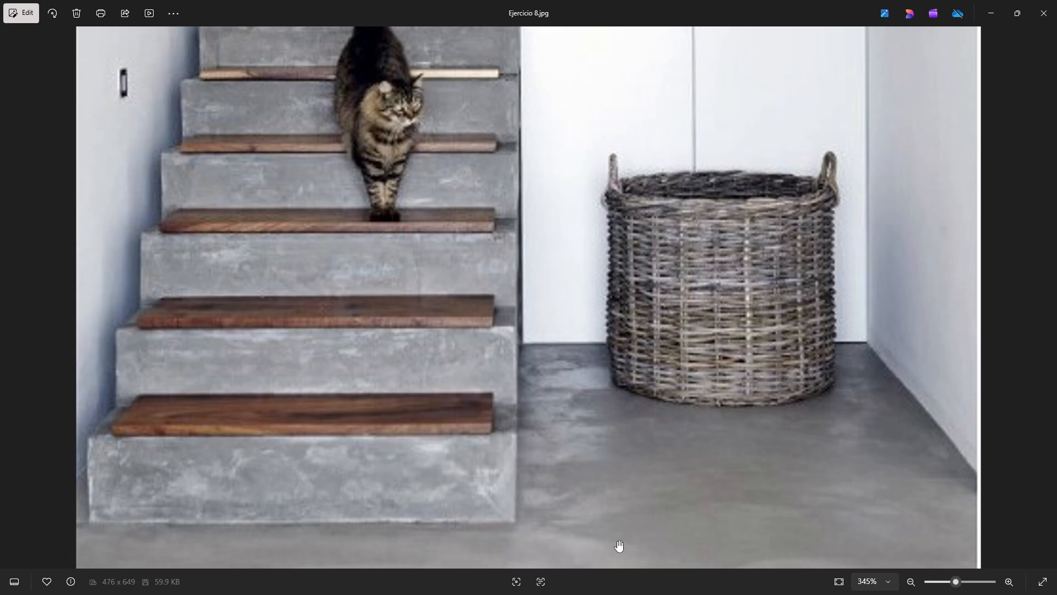
pyautogui.scroll(-4, 486, 408)
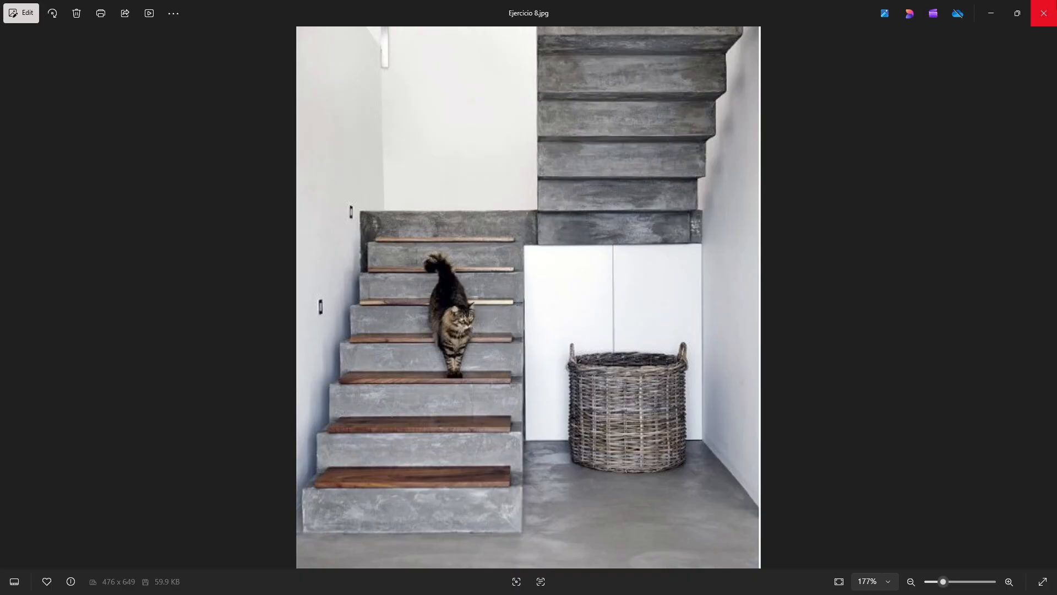
# Return to the Ground Floor plan and draw a curved stair of 20 risers around a centre point beside the walls
pyautogui.click(1044, 12)
pyautogui.click(132, 148)
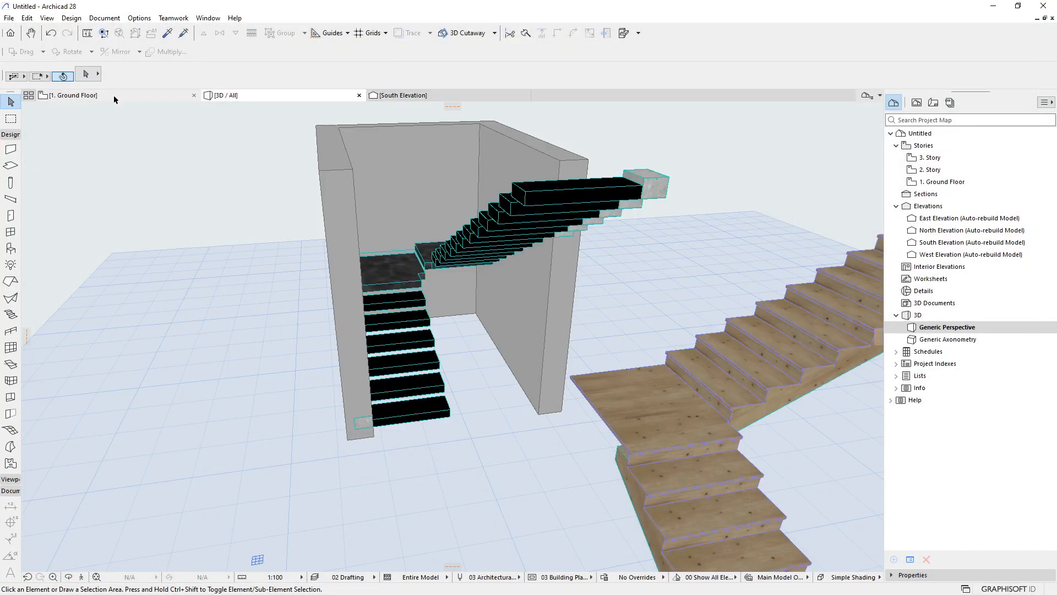
pyautogui.click(114, 97)
pyautogui.scroll(-10, 177, 299)
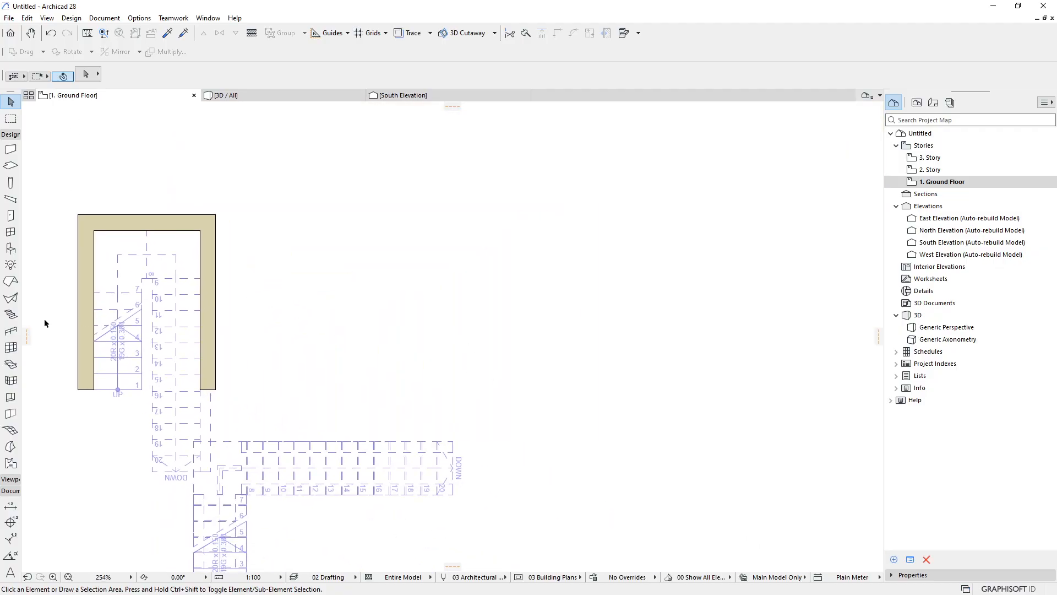
pyautogui.click(10, 315)
pyautogui.click(505, 293)
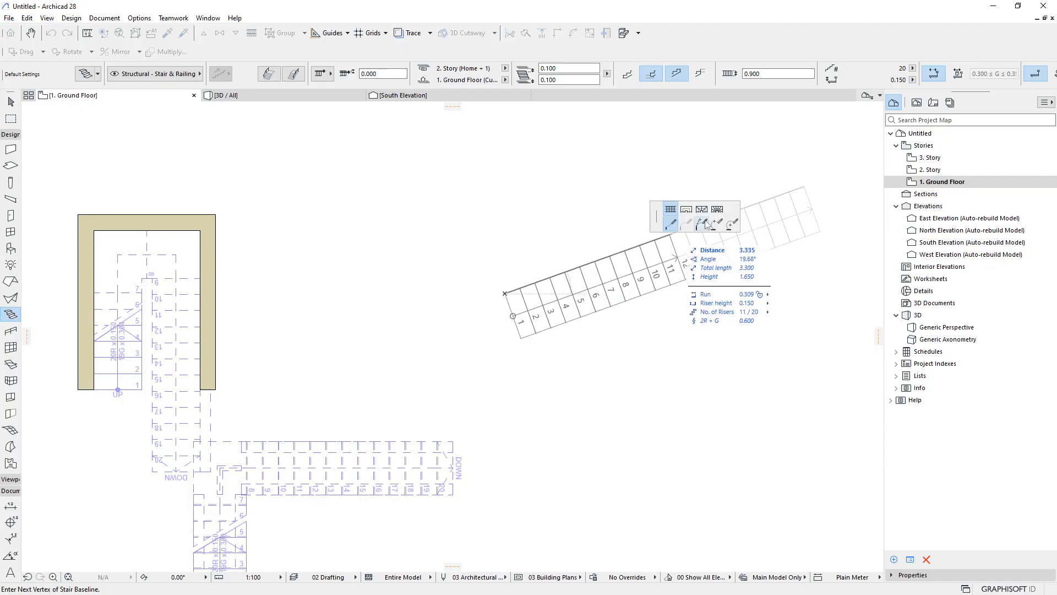
pyautogui.click(731, 223)
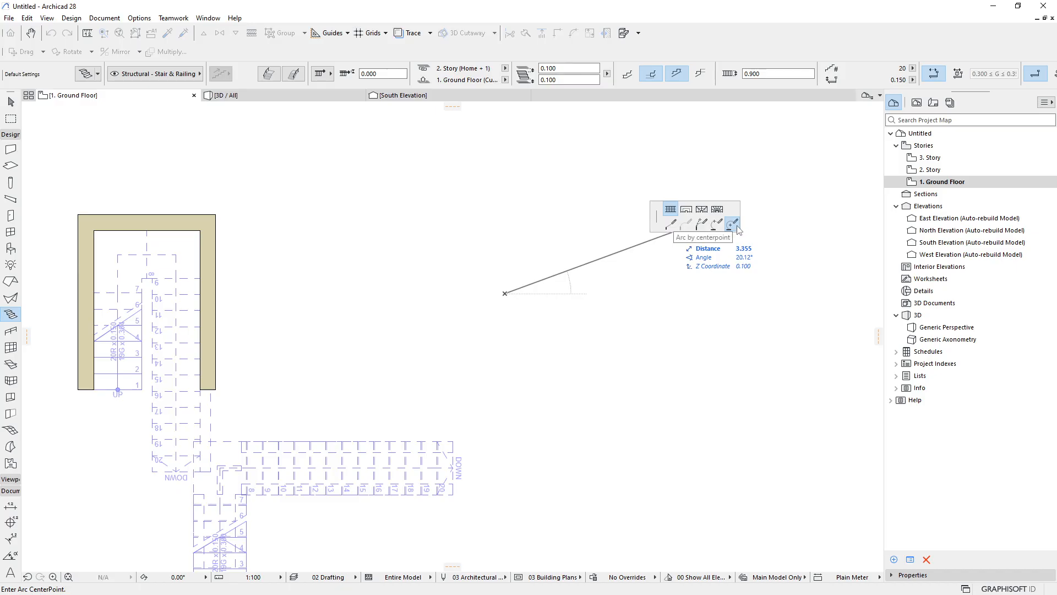
pyautogui.click(373, 292)
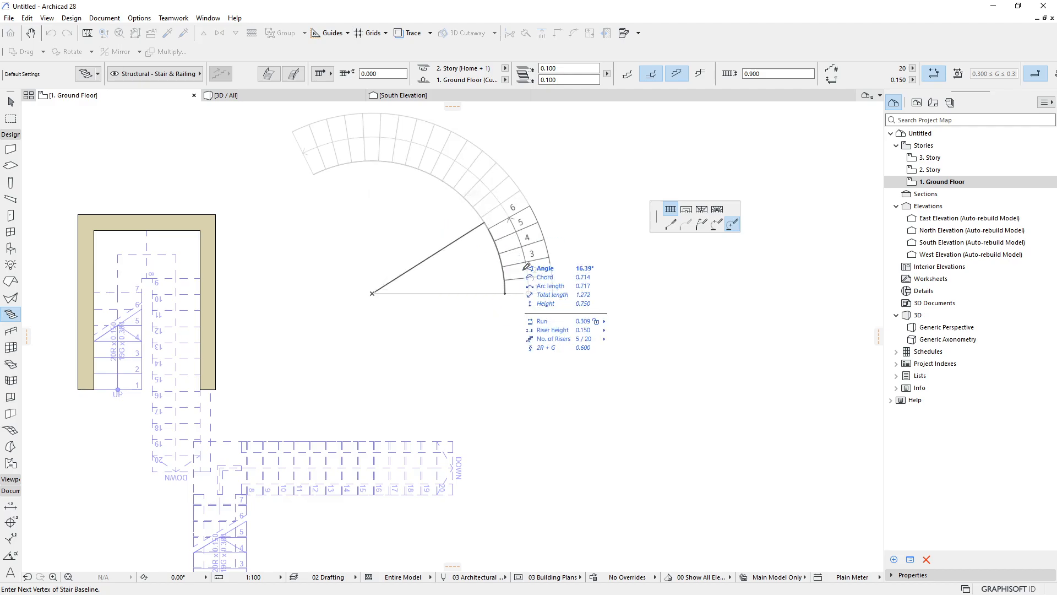
pyautogui.doubleClick(505, 292)
pyautogui.click(509, 291)
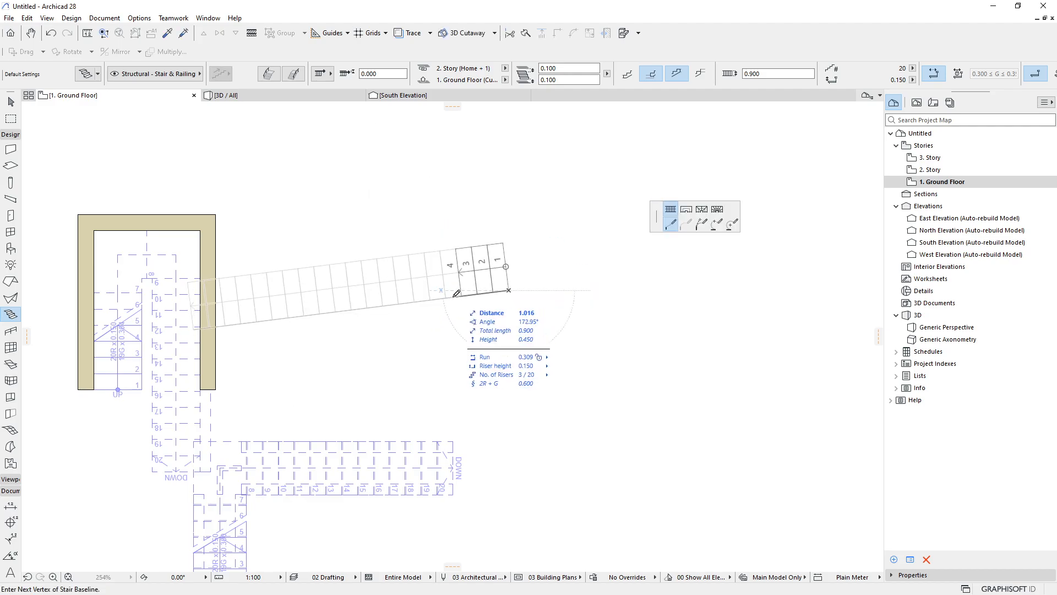
pyautogui.click(731, 226)
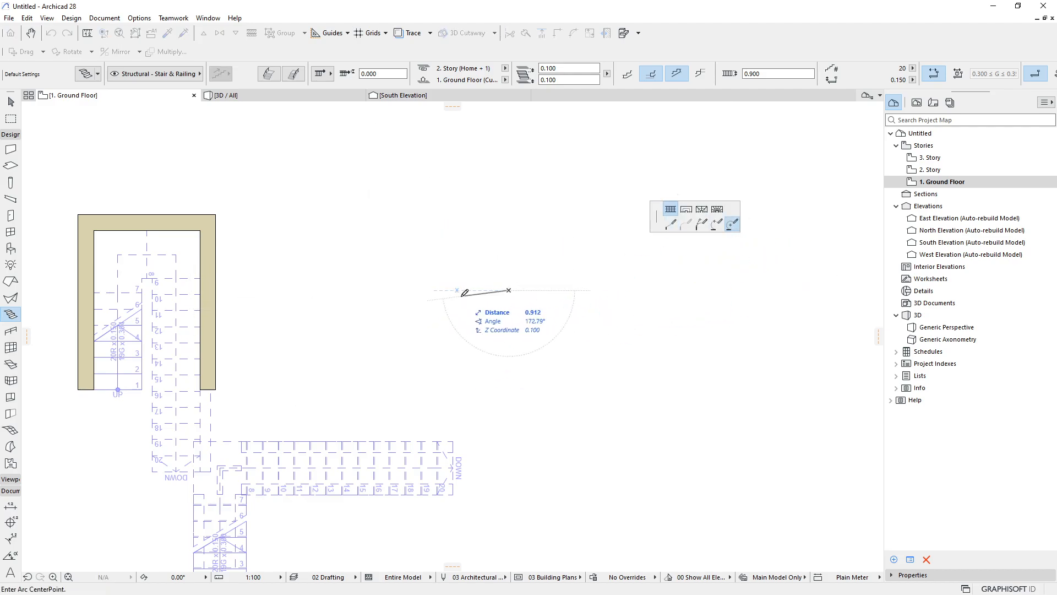
pyautogui.click(442, 290)
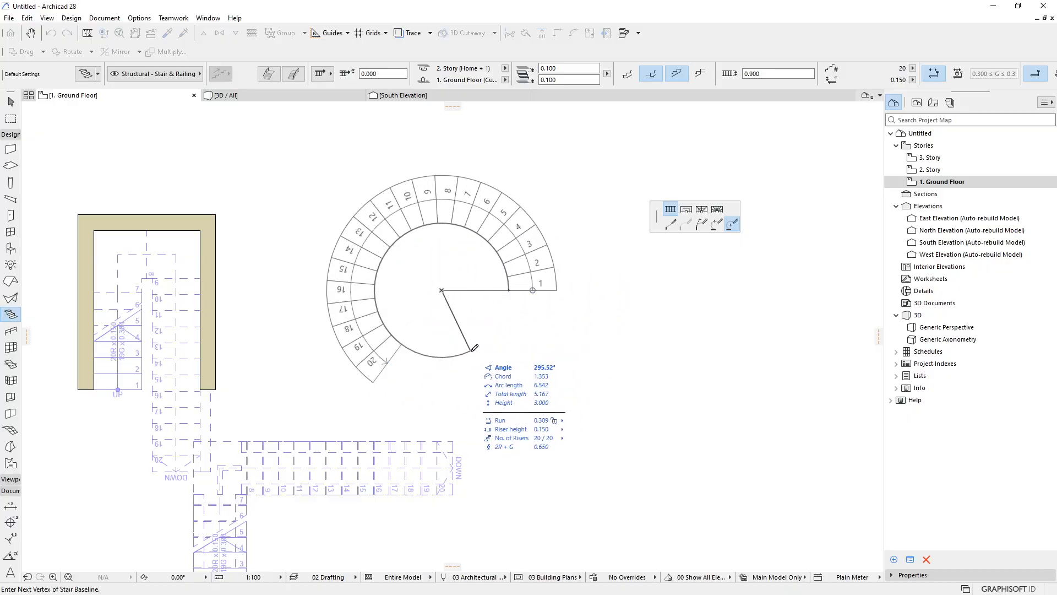
pyautogui.doubleClick(472, 353)
pyautogui.press('Escape')
# Delete the walls and all the stairs from the floor plan
pyautogui.scroll(-2, 514, 313)
pyautogui.scroll(-2, 515, 299)
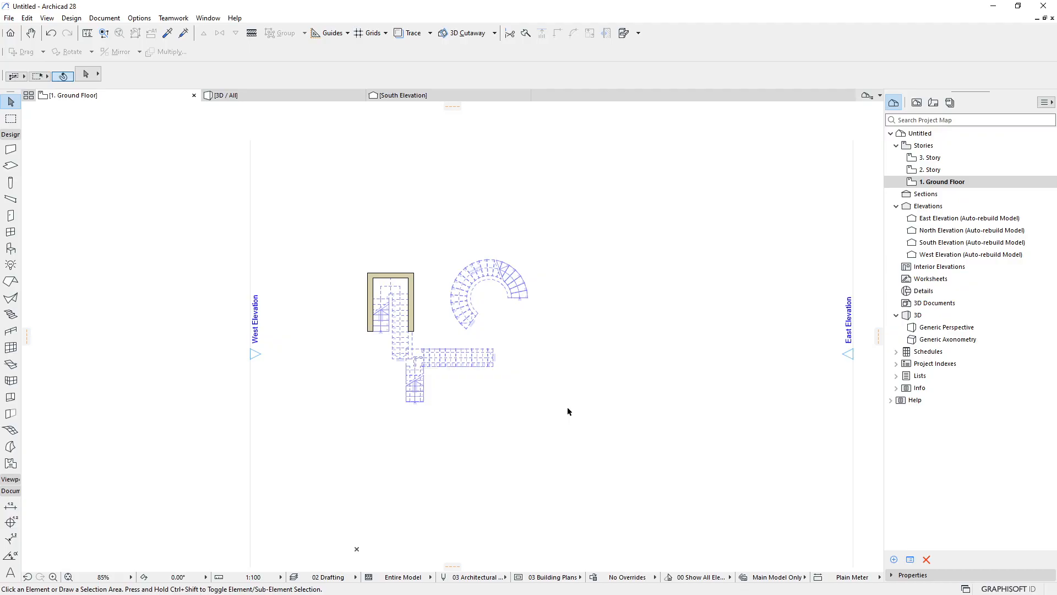
pyautogui.moveTo(568, 410); pyautogui.dragTo(365, 186)
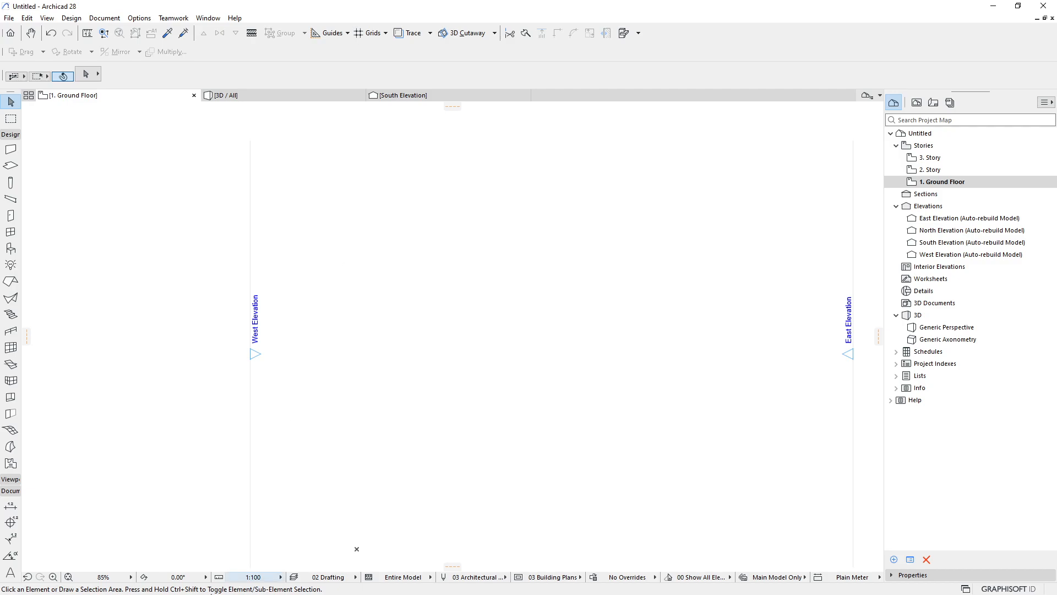
# Switch to the kMeet call, admit the waiting participant, and minimize the meeting window
pyautogui.press('super')
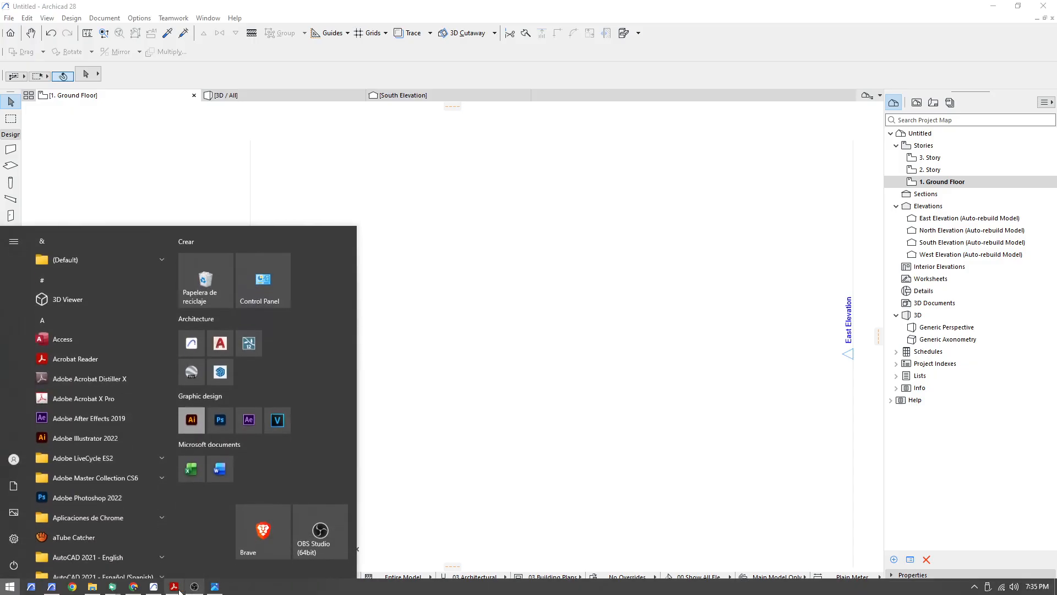
pyautogui.moveTo(117, 591)
pyautogui.click(44, 562)
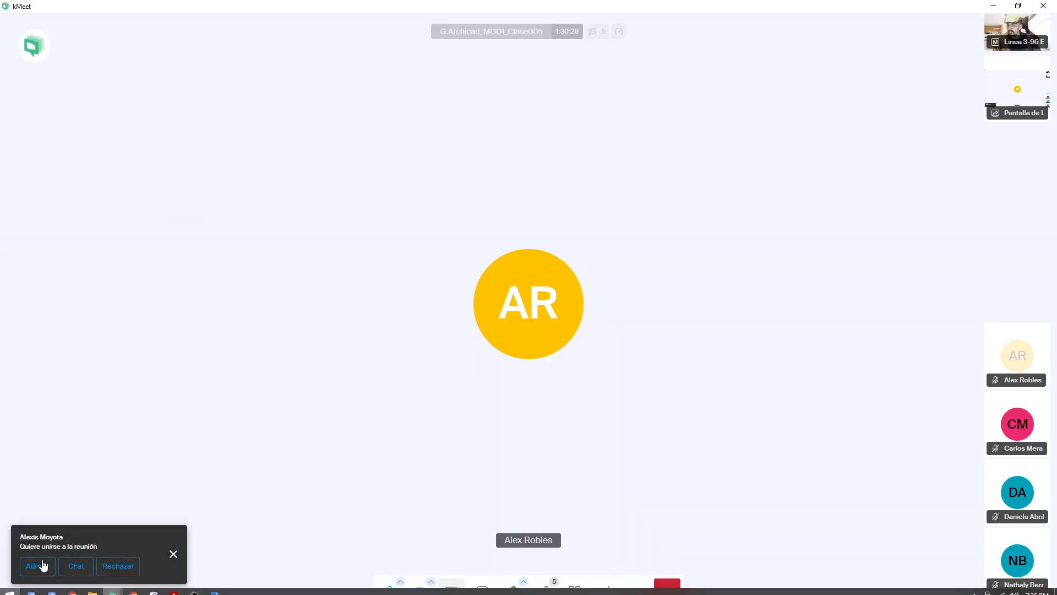
pyautogui.click(35, 568)
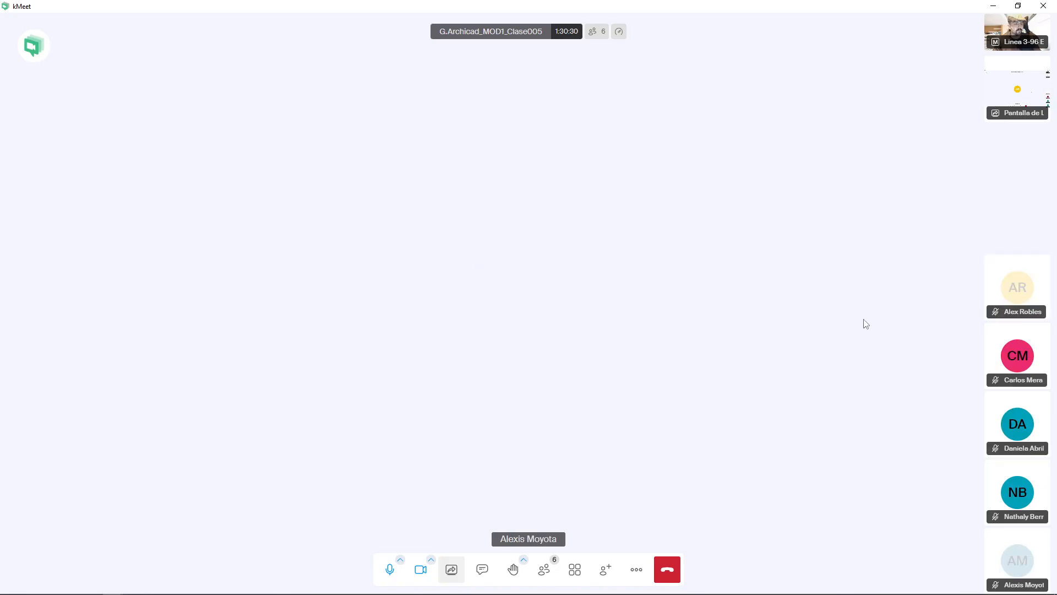
pyautogui.click(994, 6)
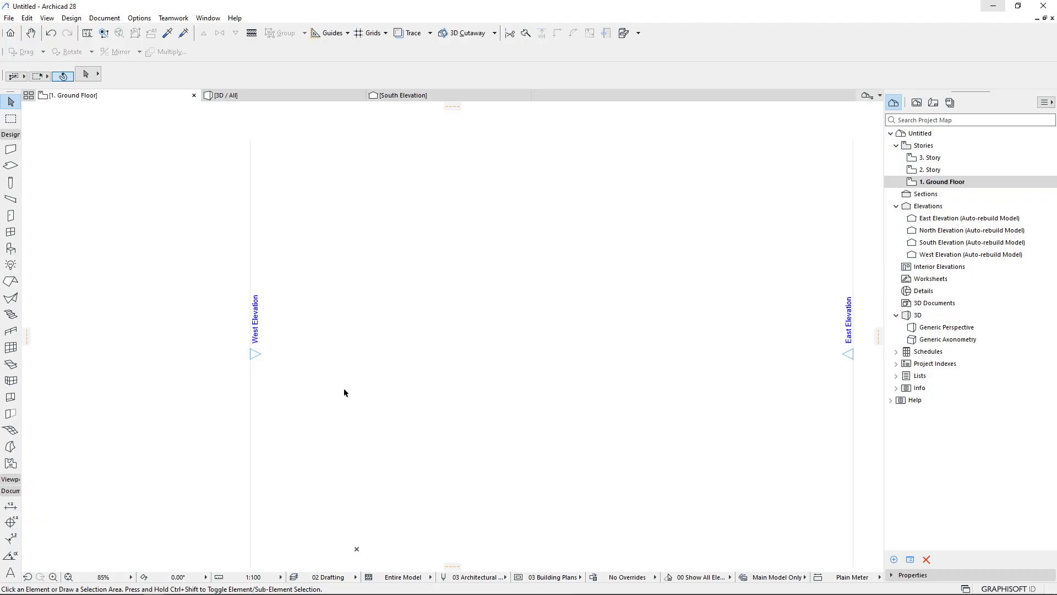
# Draw a stepped five-node railing path on the Ground Floor with the Railing tool
pyautogui.scroll(-3, 347, 380)
pyautogui.moveTo(389, 295); pyautogui.dragTo(342, 282, button='middle')
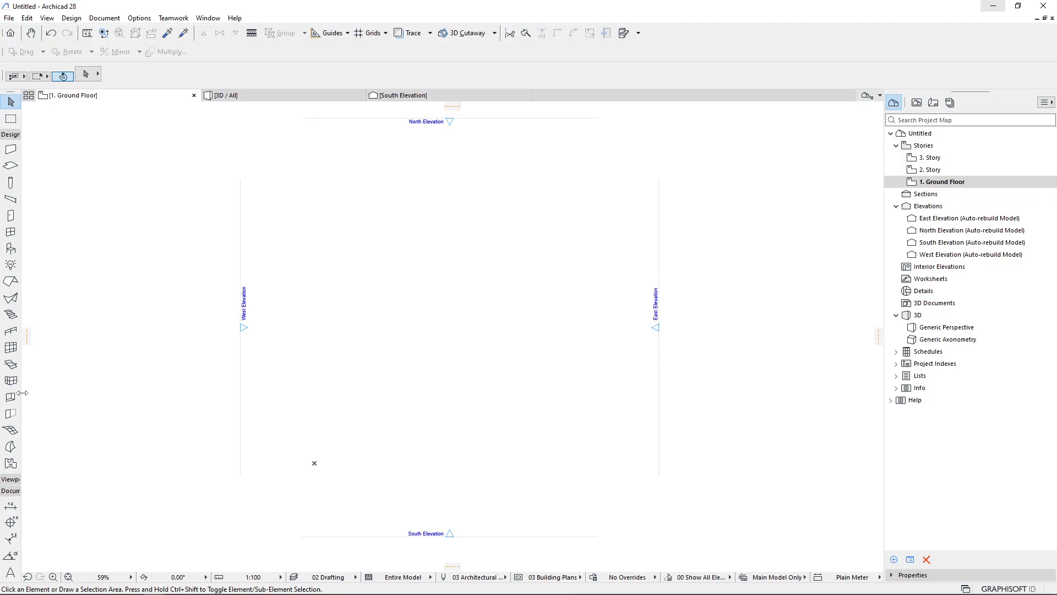
pyautogui.click(8, 333)
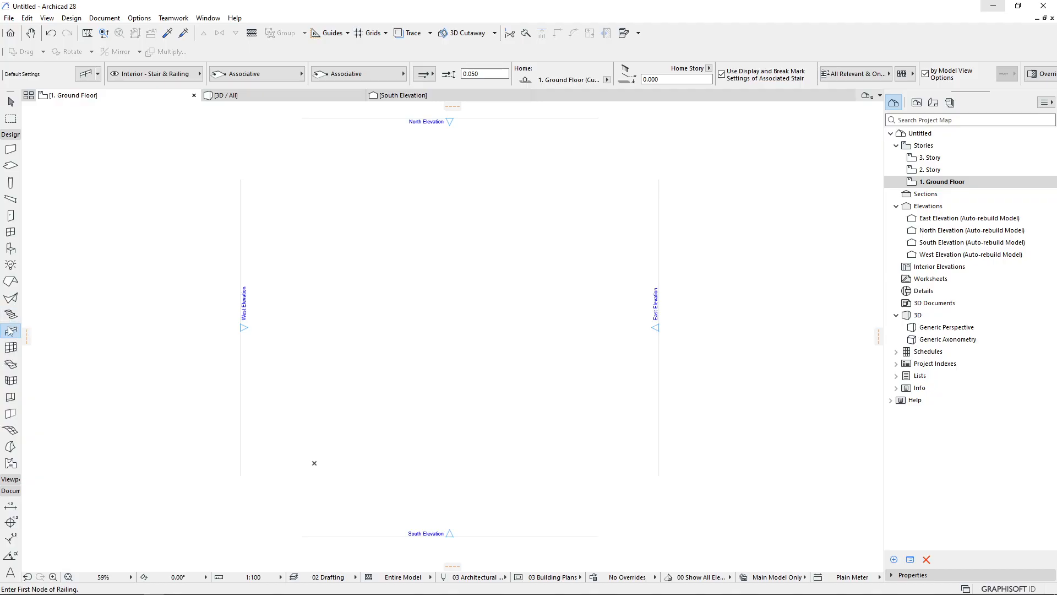
pyautogui.scroll(2, 354, 397)
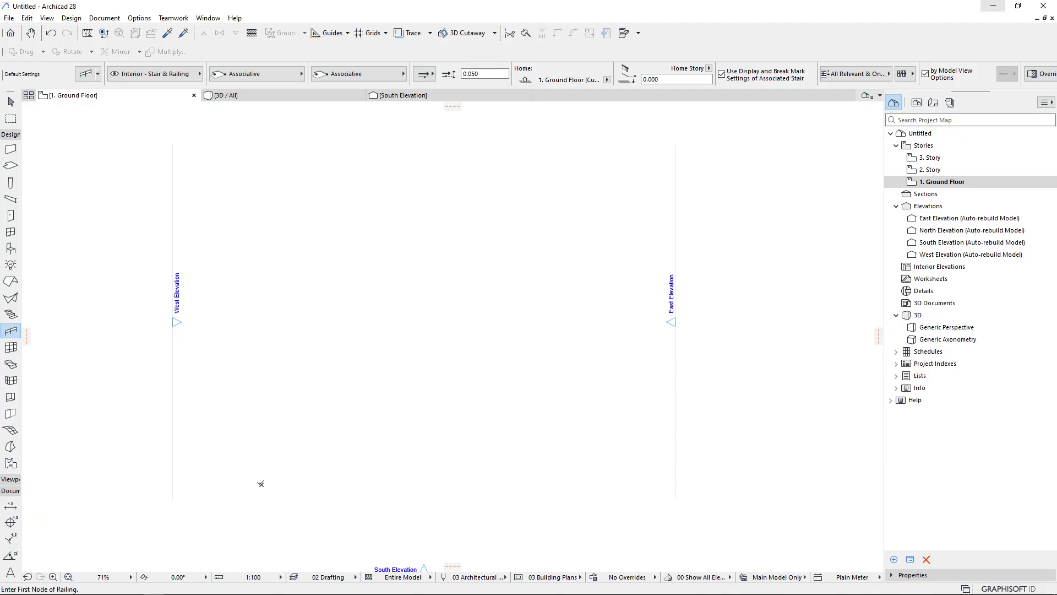
pyautogui.click(262, 484)
pyautogui.click(261, 385)
pyautogui.click(406, 385)
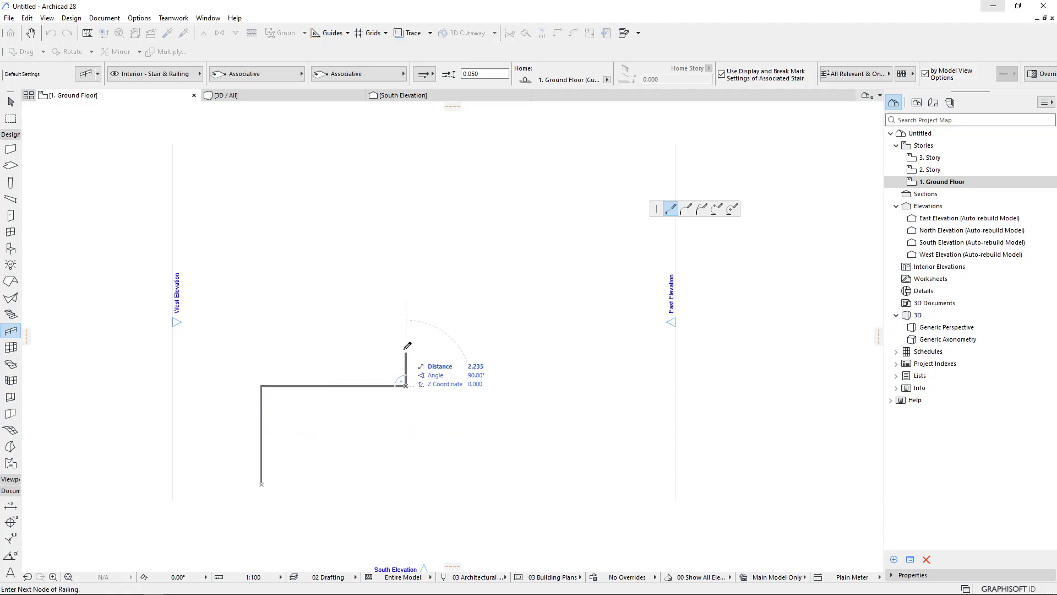
pyautogui.click(407, 317)
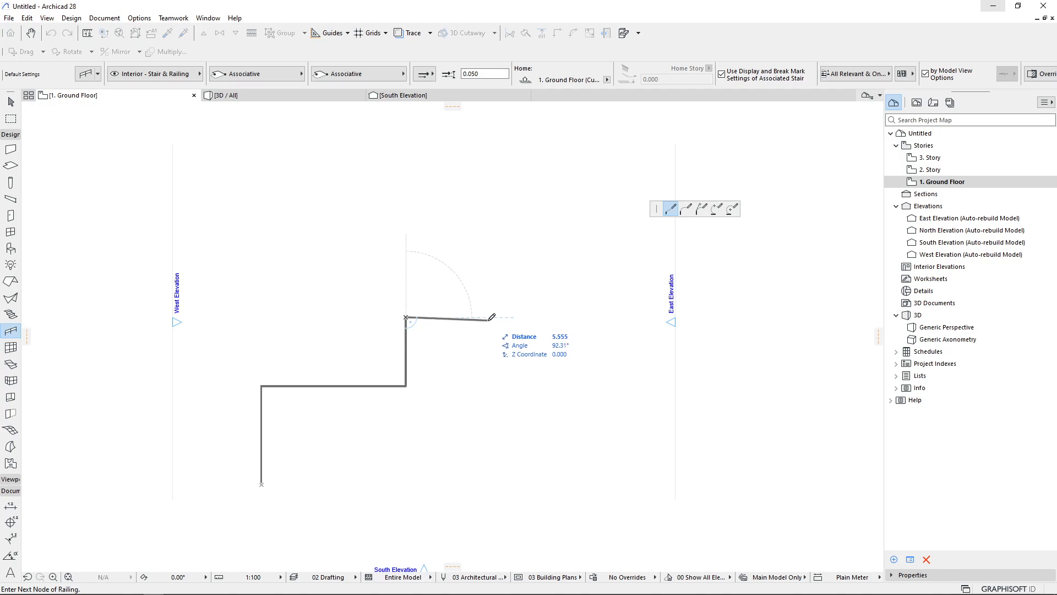
pyautogui.click(485, 317)
pyautogui.scroll(1, 301, 515)
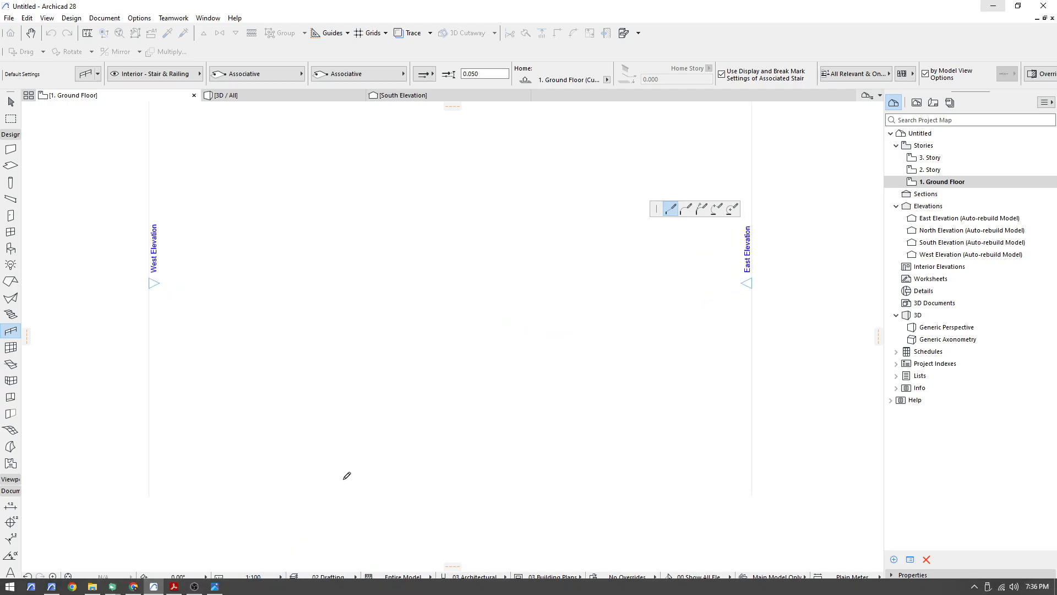
pyautogui.rightClick(526, 275)
pyautogui.click(550, 365)
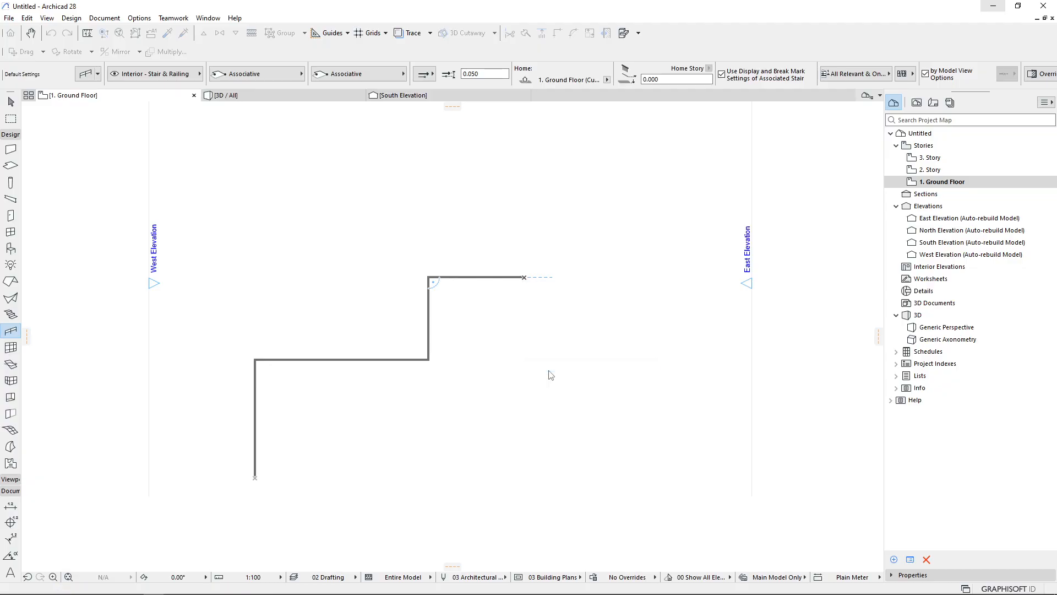
pyautogui.press('Escape')
# Select the railing and open it in 3D, orbiting and zooming to inspect its rails and balusters
pyautogui.click(322, 357)
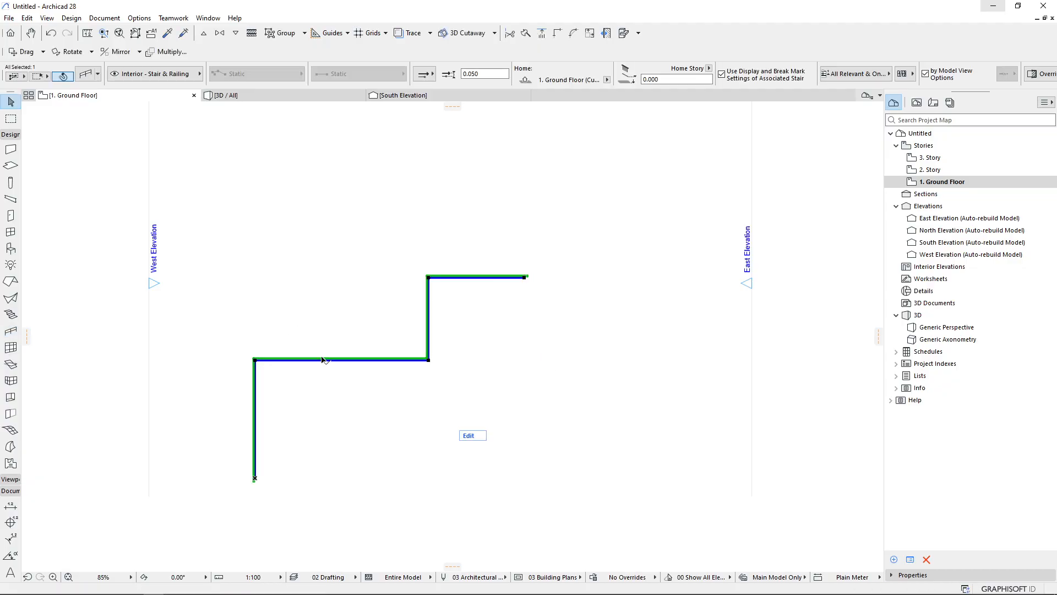
pyautogui.press('F3')
pyautogui.scroll(-5, 369, 274)
pyautogui.keyDown('shift'); pyautogui.moveTo(578, 461); pyautogui.dragTo(501, 410, button='middle'); pyautogui.keyUp('shift')
pyautogui.scroll(6, 826, 420)
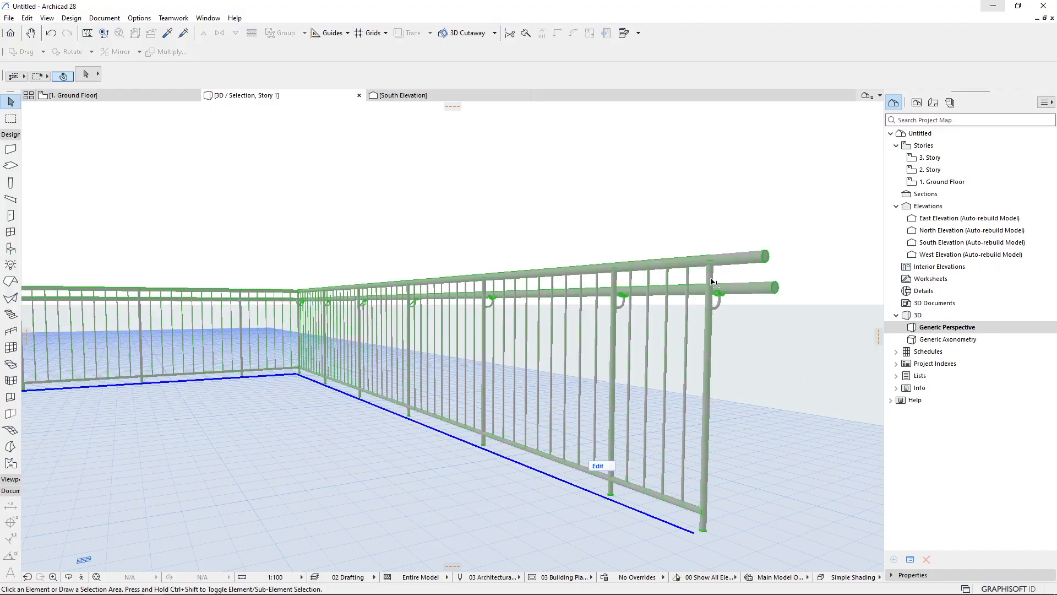
pyautogui.click(712, 283)
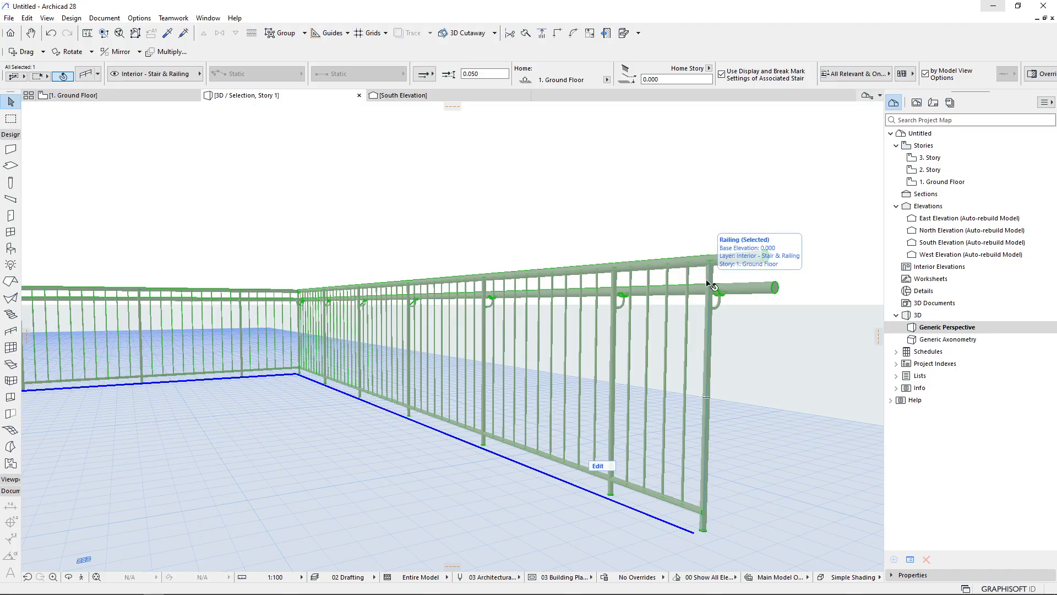
pyautogui.scroll(-2, 706, 280)
pyautogui.moveTo(551, 345); pyautogui.dragTo(654, 370, button='middle')
pyautogui.keyDown('shift'); pyautogui.moveTo(584, 395); pyautogui.dragTo(599, 418, button='middle'); pyautogui.keyUp('shift')
pyautogui.scroll(2, 738, 417)
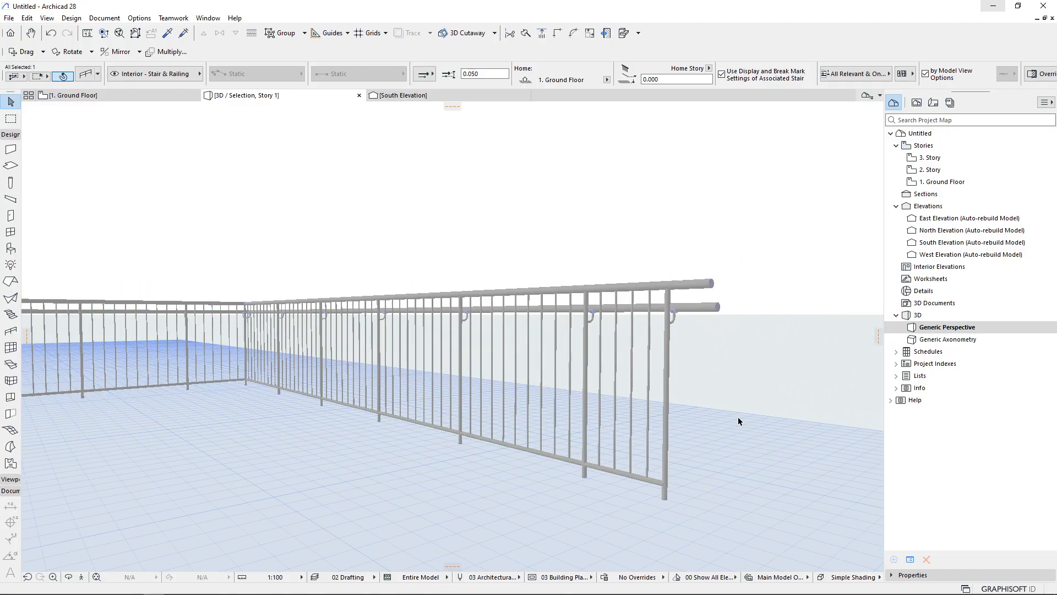
# Open the selected railing's settings and review its railing-level geometry, home story and floor plan display options
pyautogui.hotkey('ctrl', 't')
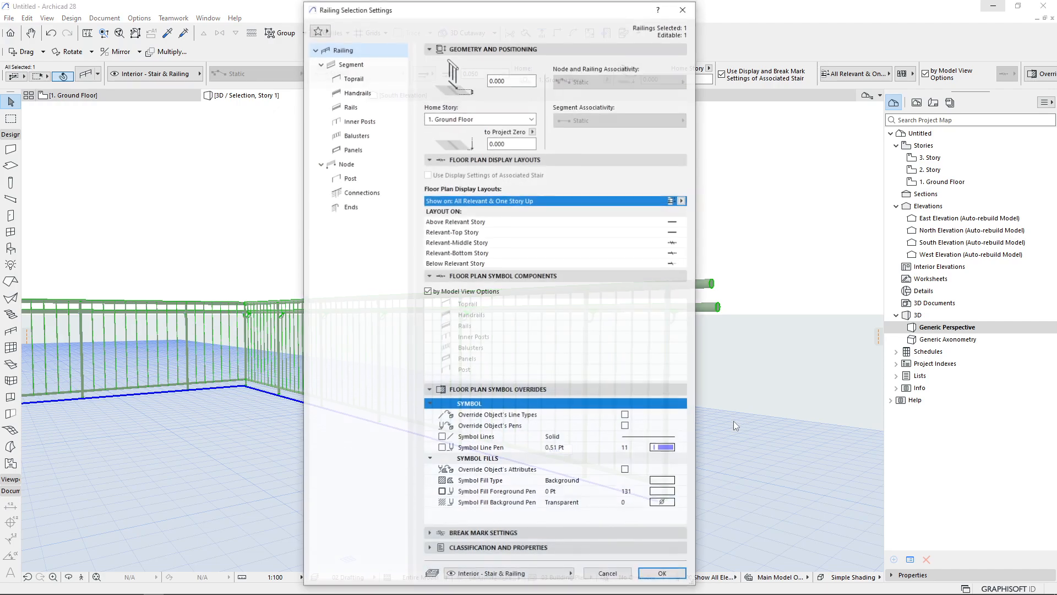
pyautogui.moveTo(487, 17); pyautogui.dragTo(346, 16)
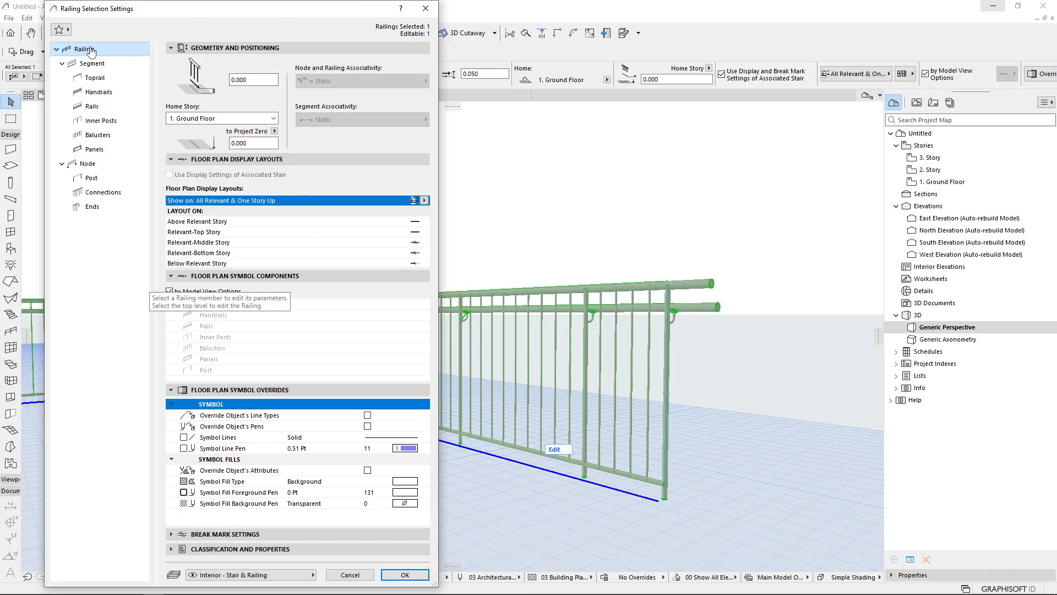
pyautogui.moveTo(440, 147); pyautogui.dragTo(475, 147)
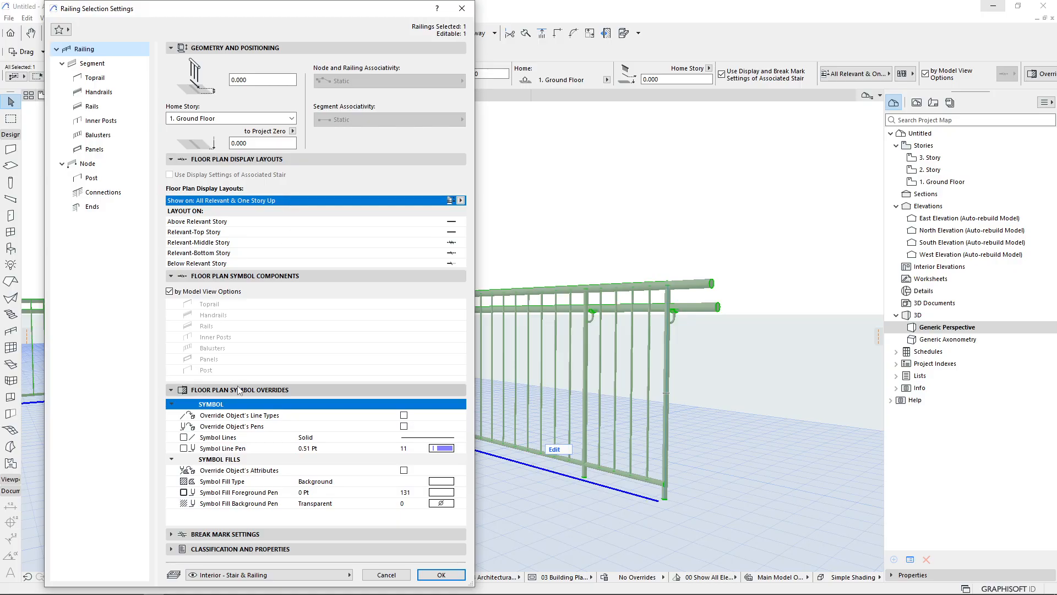
pyautogui.click(174, 390)
pyautogui.click(185, 277)
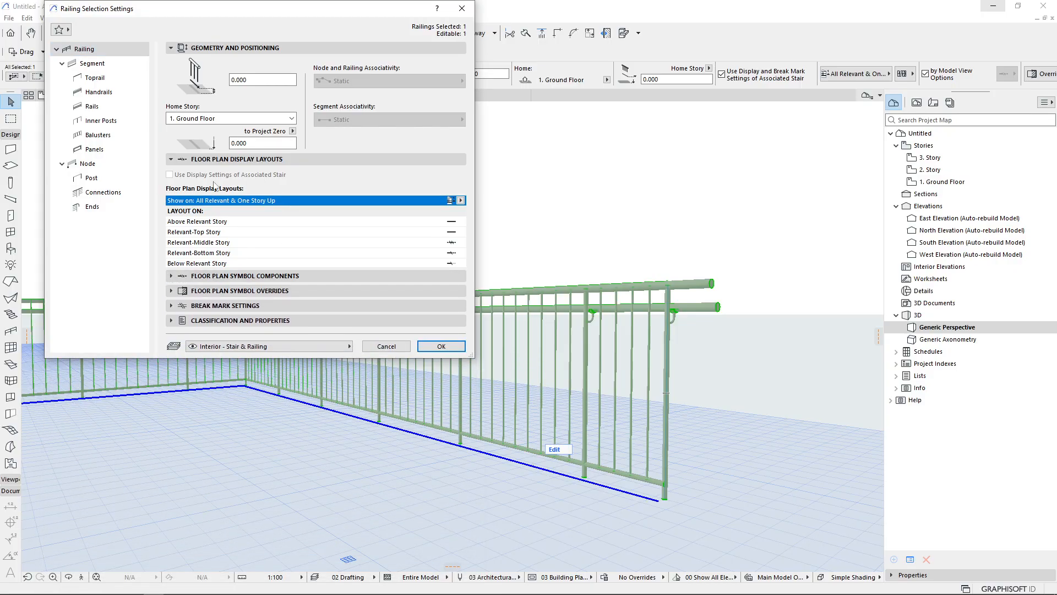
pyautogui.doubleClick(261, 78)
pyautogui.click(199, 121)
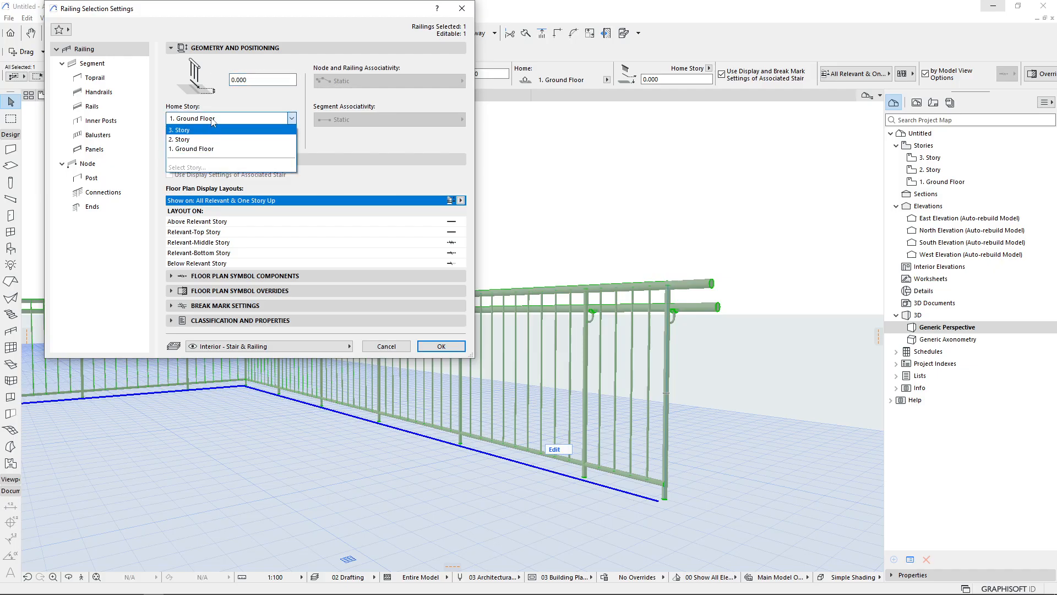
pyautogui.click(214, 120)
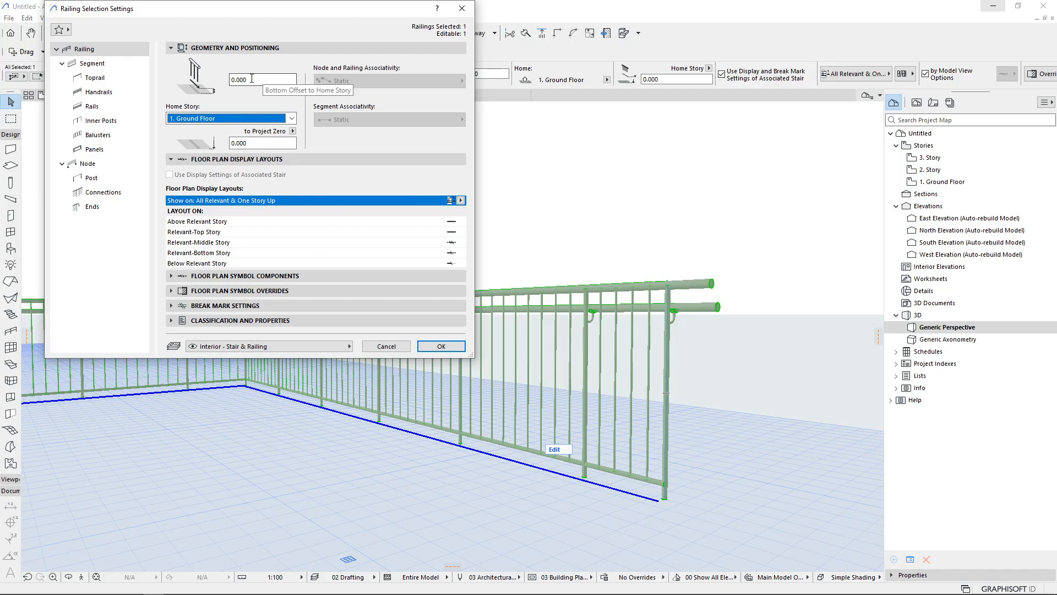
# Examine the segment's components by selecting the toprail, handrails, rails, balusters and inner posts in the segment preview
pyautogui.click(94, 64)
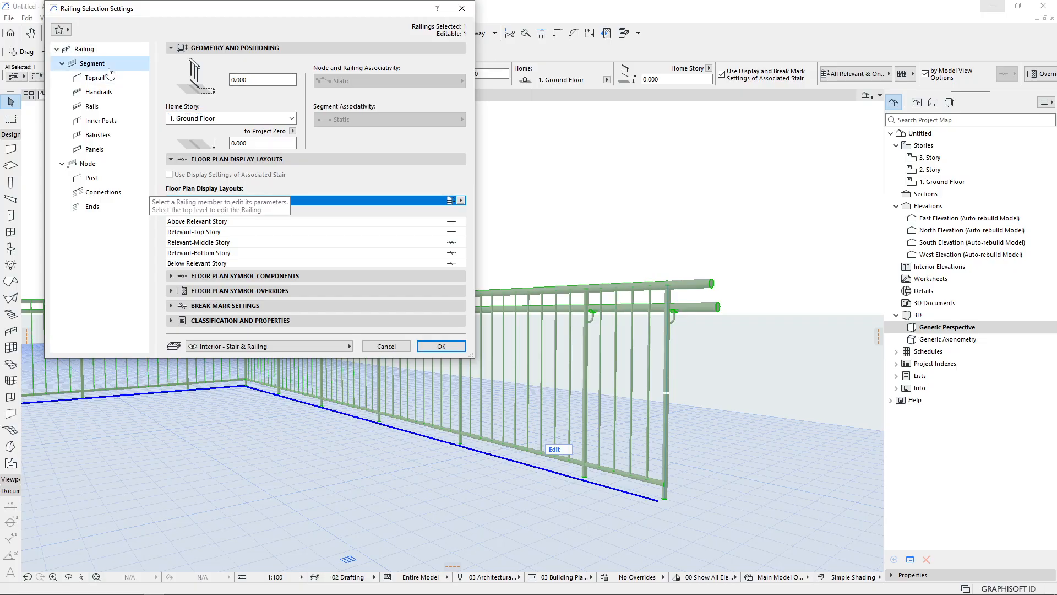
pyautogui.moveTo(154, 21); pyautogui.dragTo(159, 47)
pyautogui.click(238, 412)
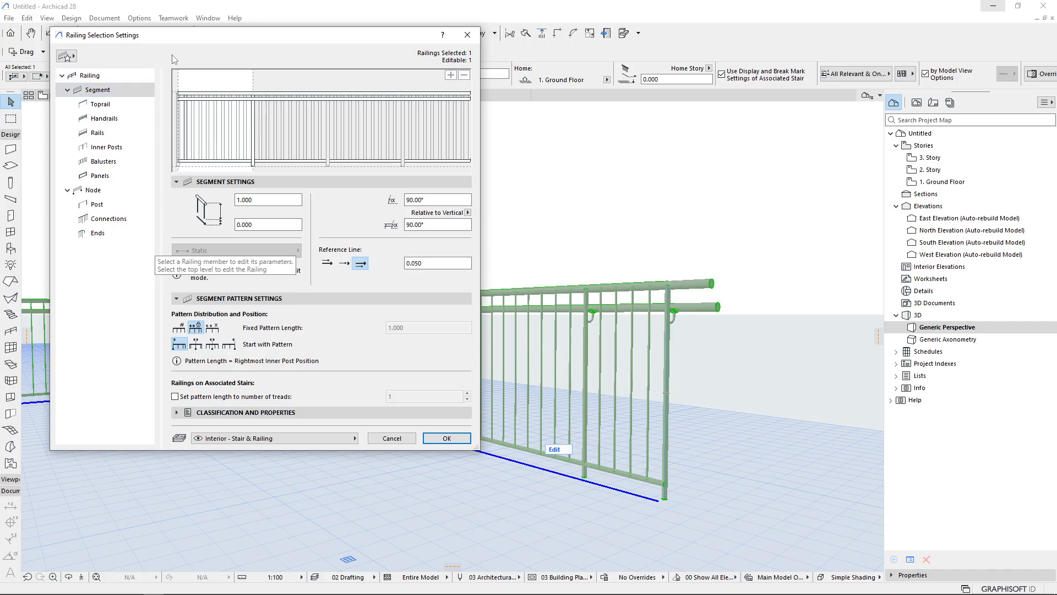
pyautogui.moveTo(257, 34); pyautogui.dragTo(252, 59)
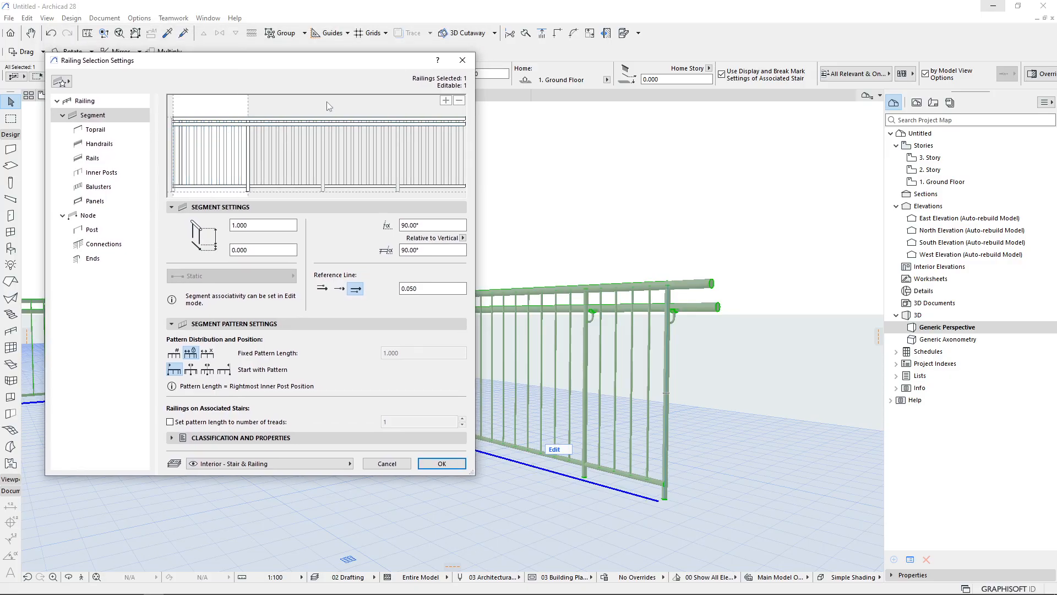
pyautogui.click(214, 119)
pyautogui.click(221, 124)
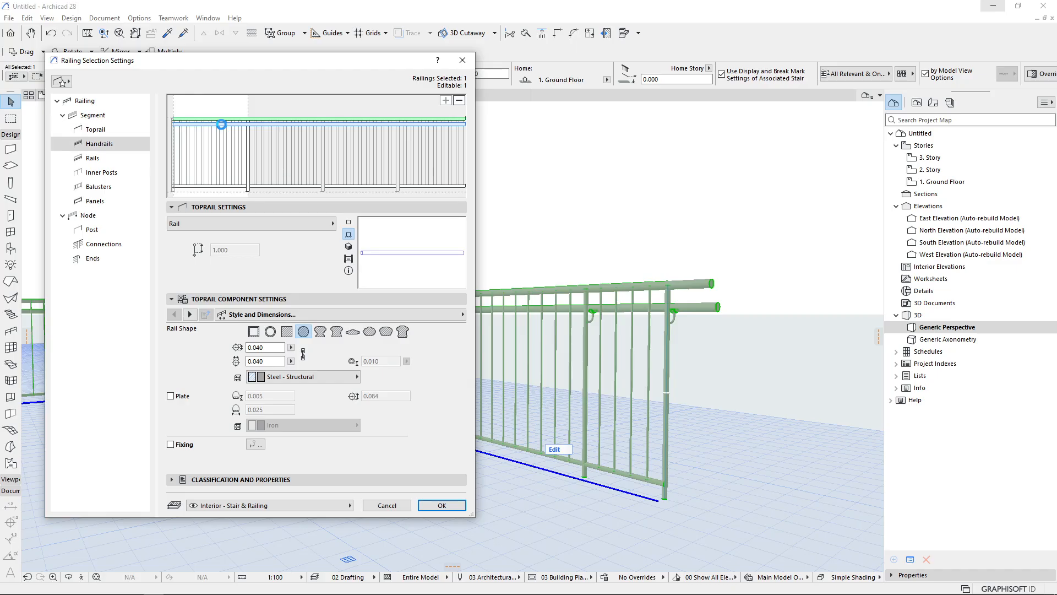
pyautogui.click(217, 157)
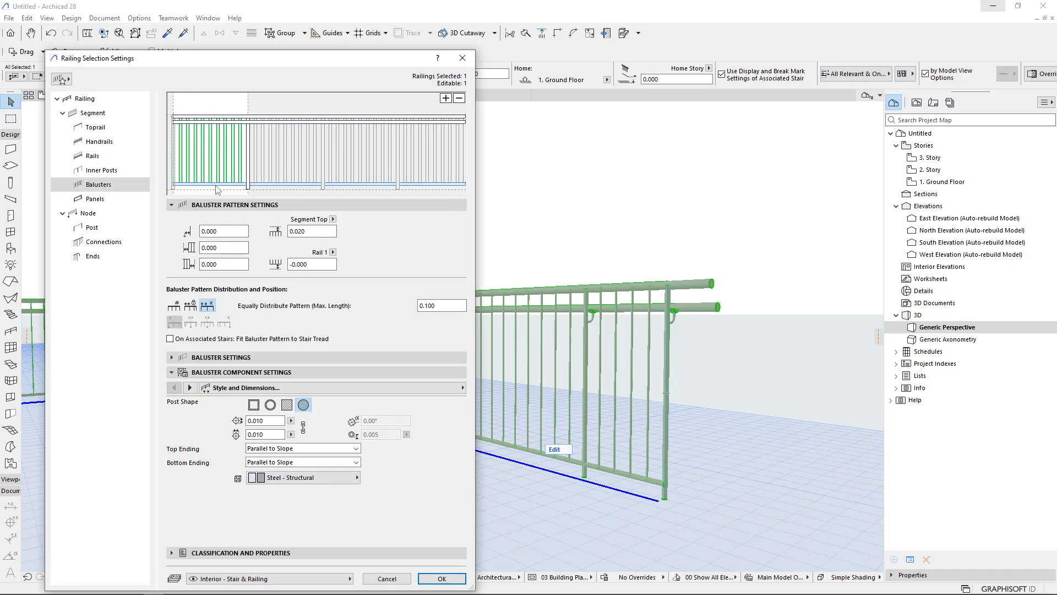
pyautogui.click(219, 184)
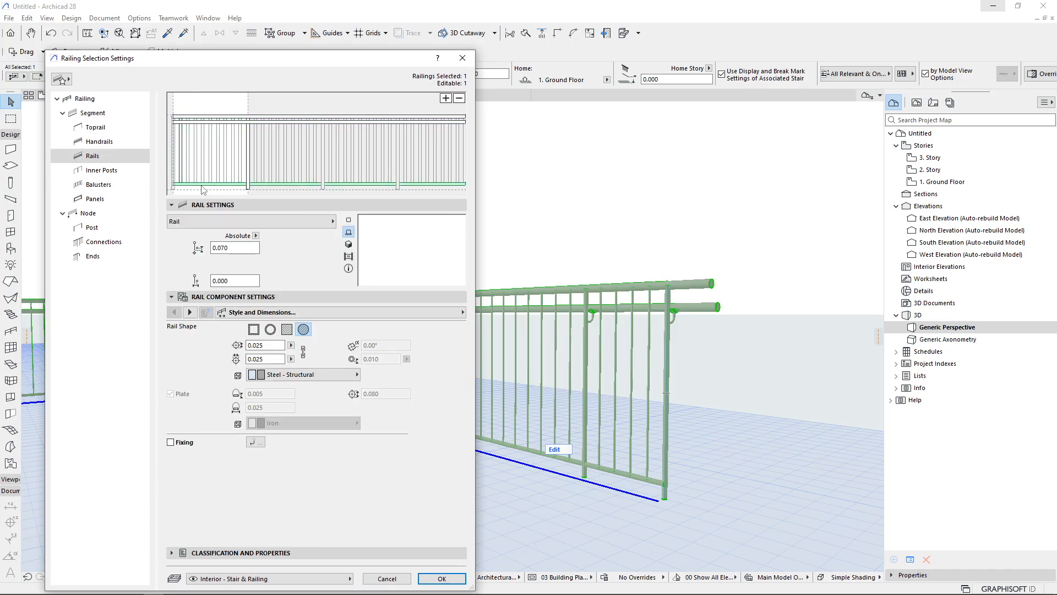
pyautogui.click(249, 174)
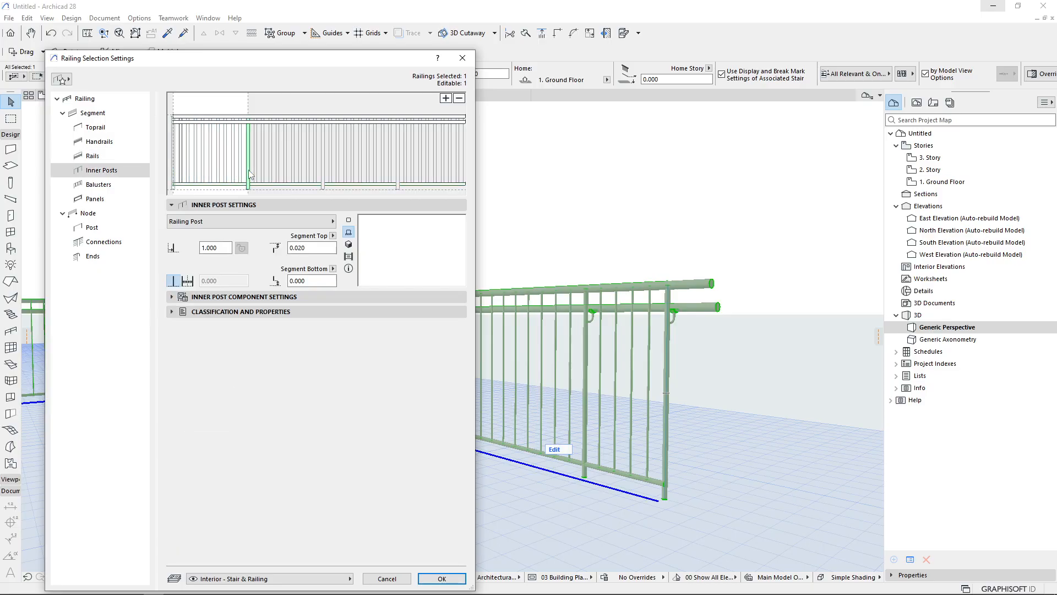
pyautogui.click(241, 117)
pyautogui.click(209, 120)
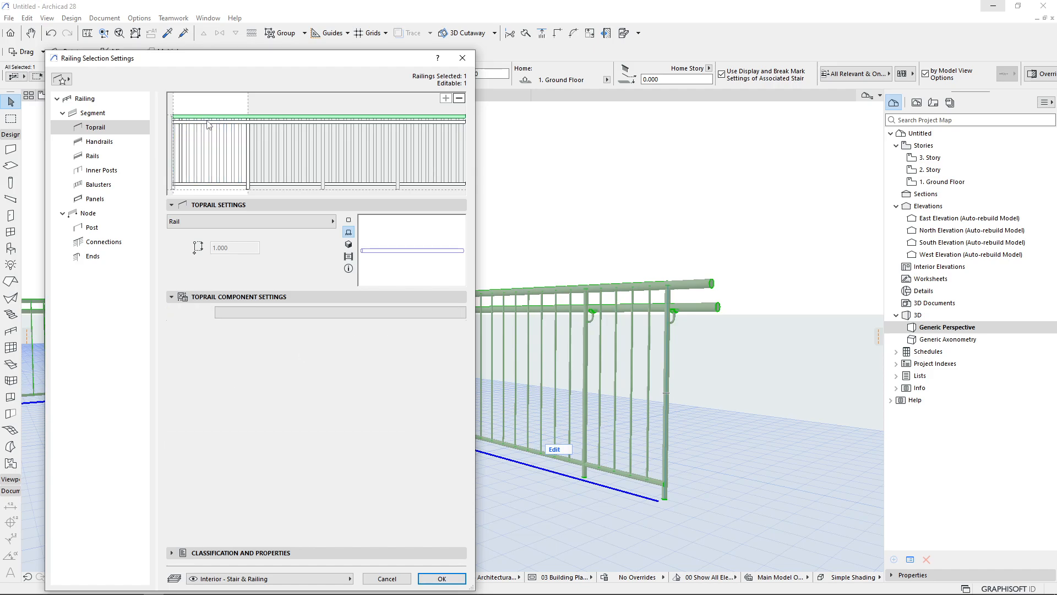
pyautogui.click(210, 122)
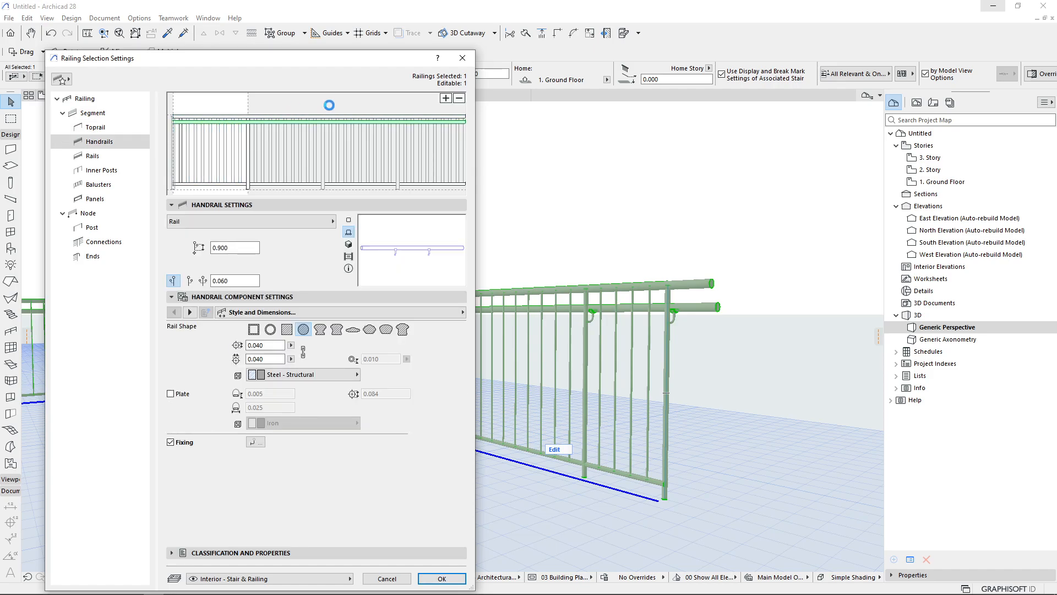
pyautogui.click(459, 98)
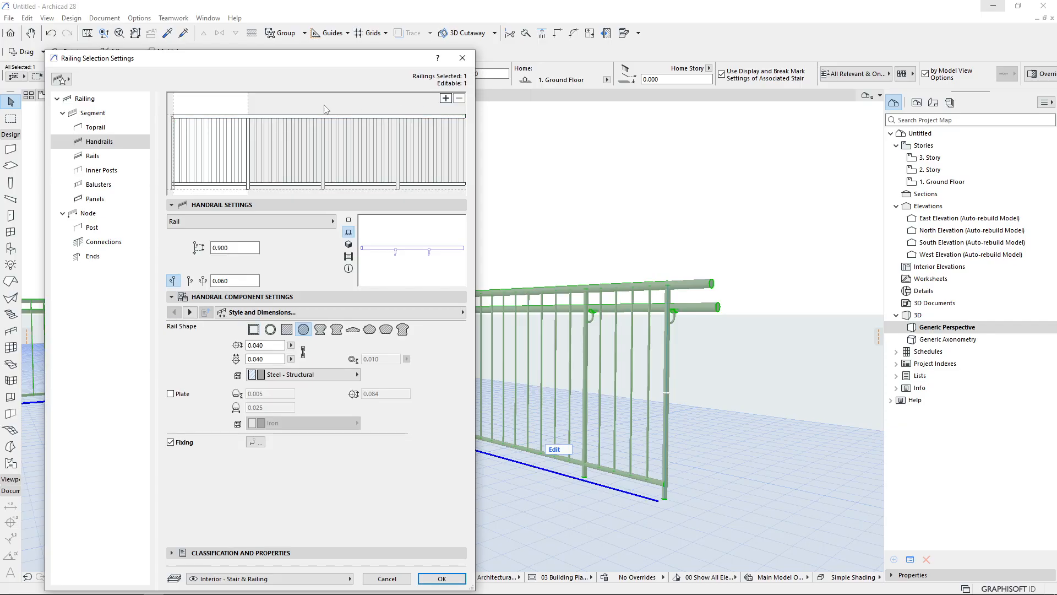
pyautogui.click(248, 141)
pyautogui.click(459, 98)
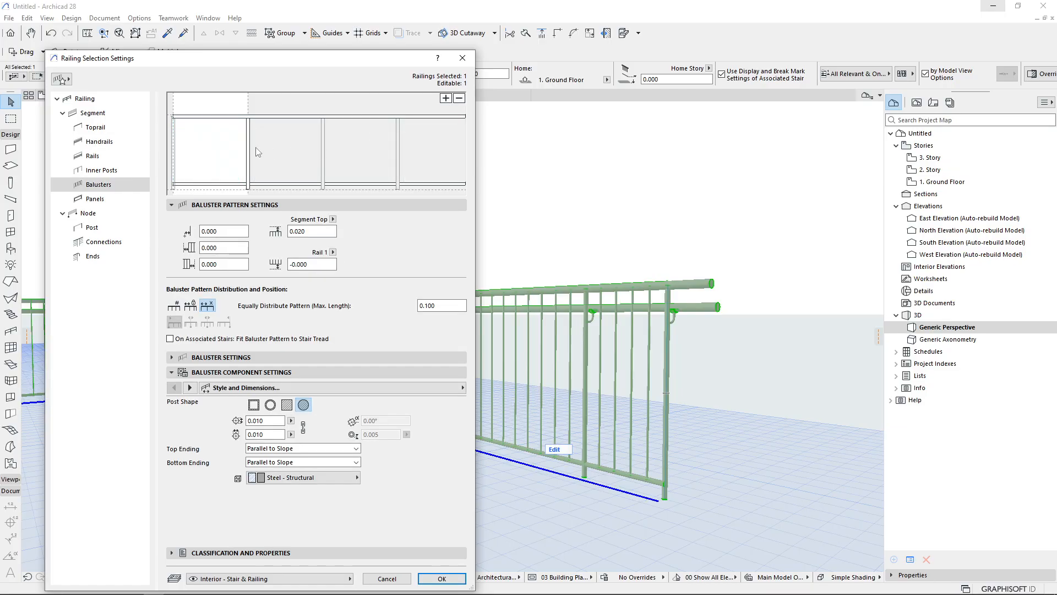
pyautogui.click(249, 152)
pyautogui.click(459, 99)
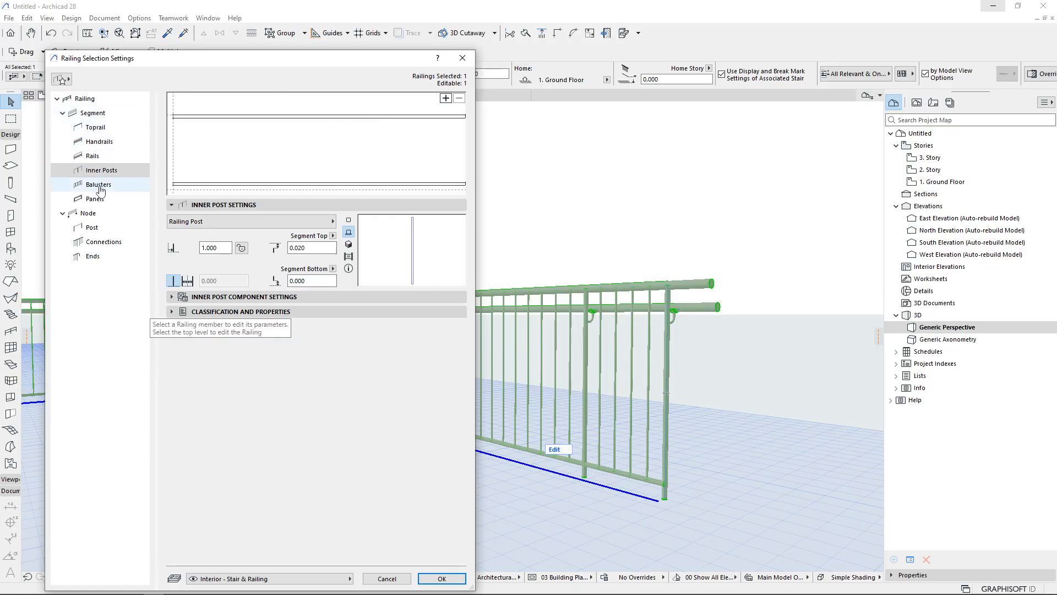
pyautogui.click(98, 128)
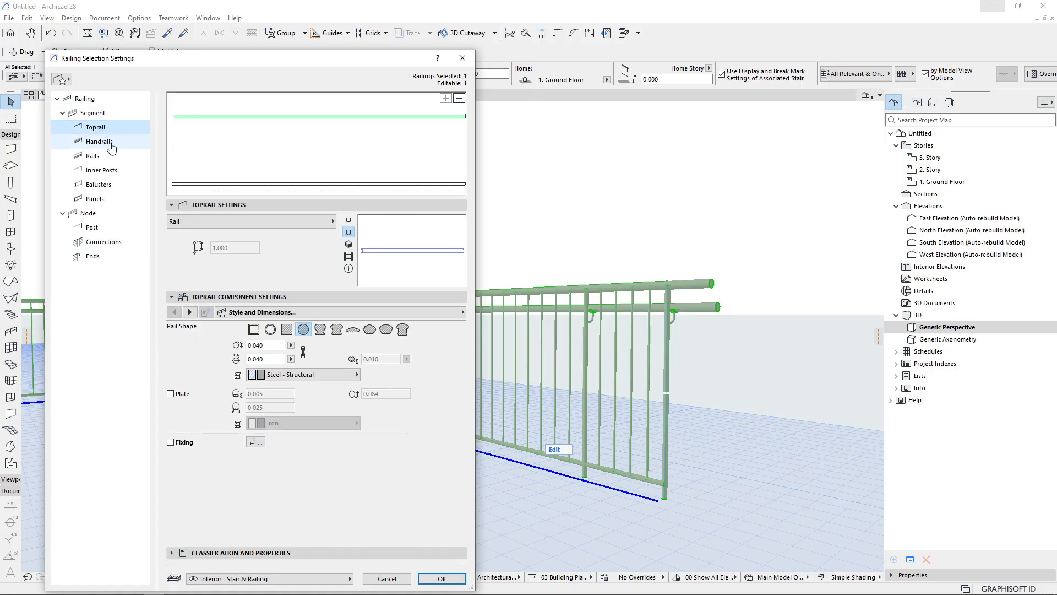
pyautogui.click(112, 201)
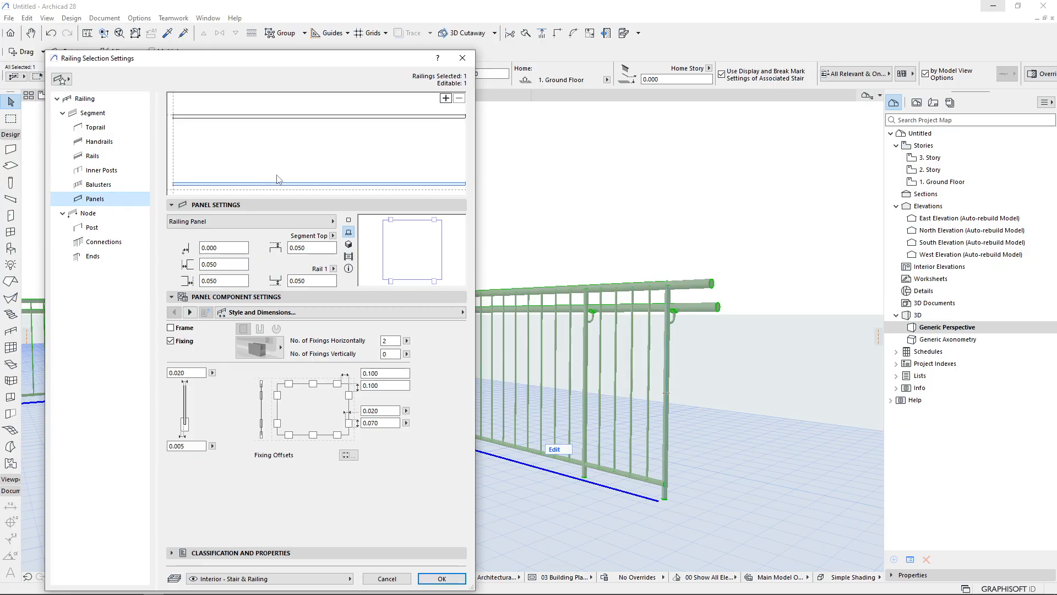
pyautogui.click(446, 97)
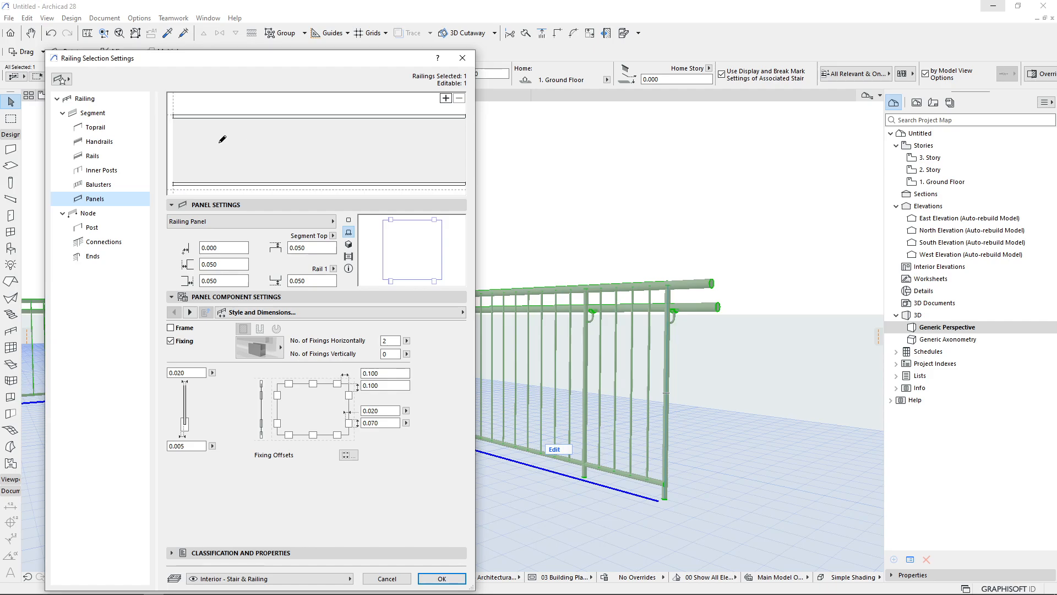
pyautogui.click(222, 138)
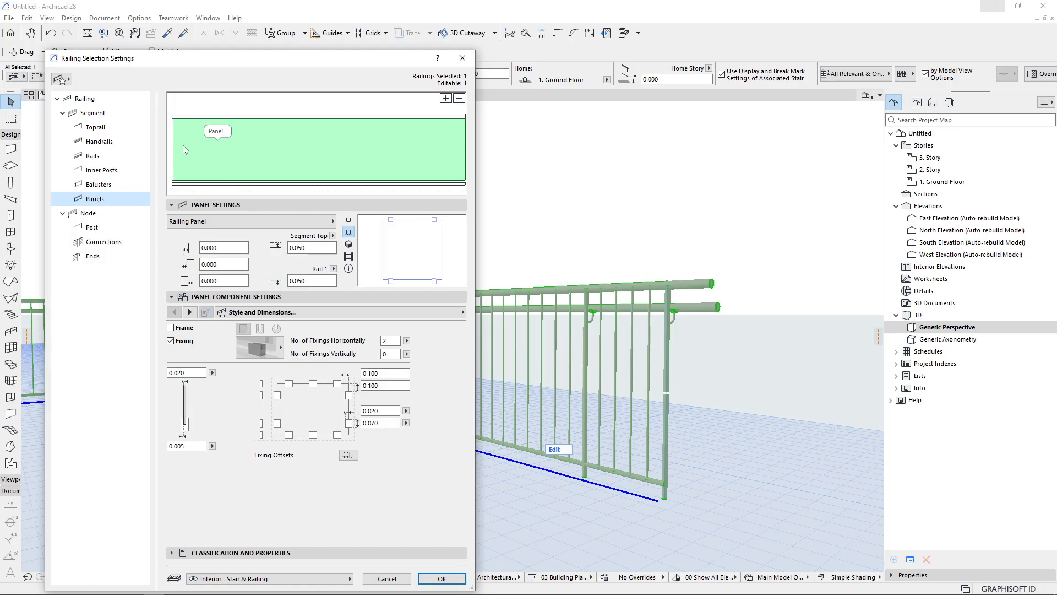
pyautogui.click(110, 174)
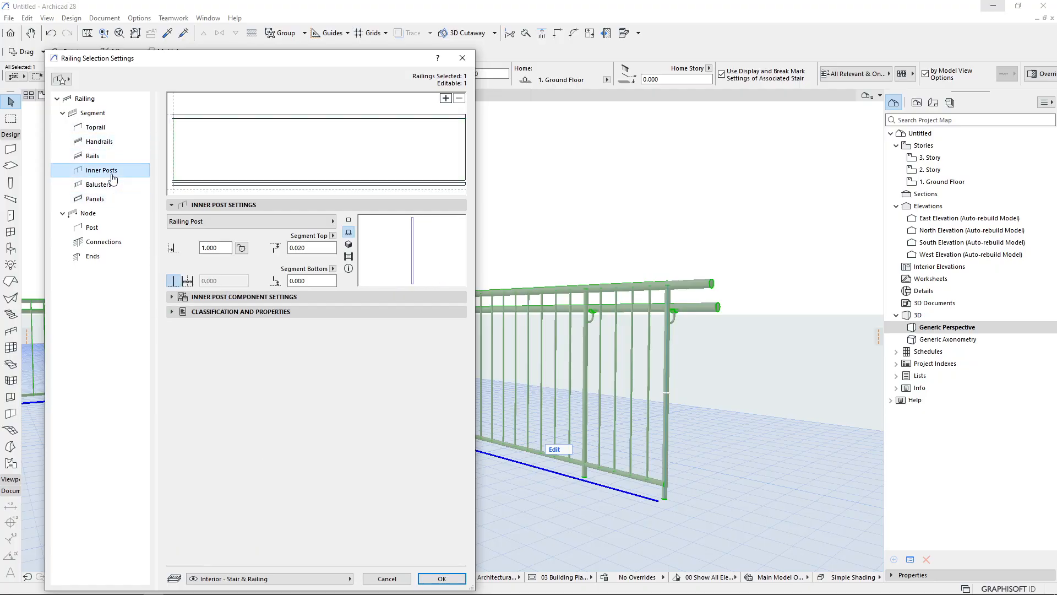
pyautogui.click(446, 98)
pyautogui.click(267, 154)
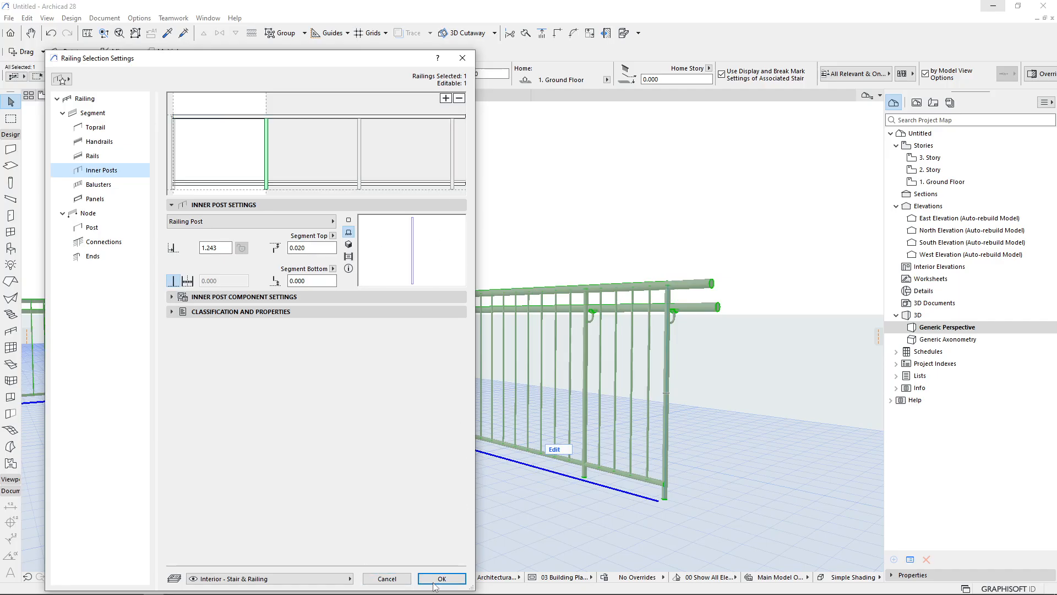
pyautogui.click(400, 579)
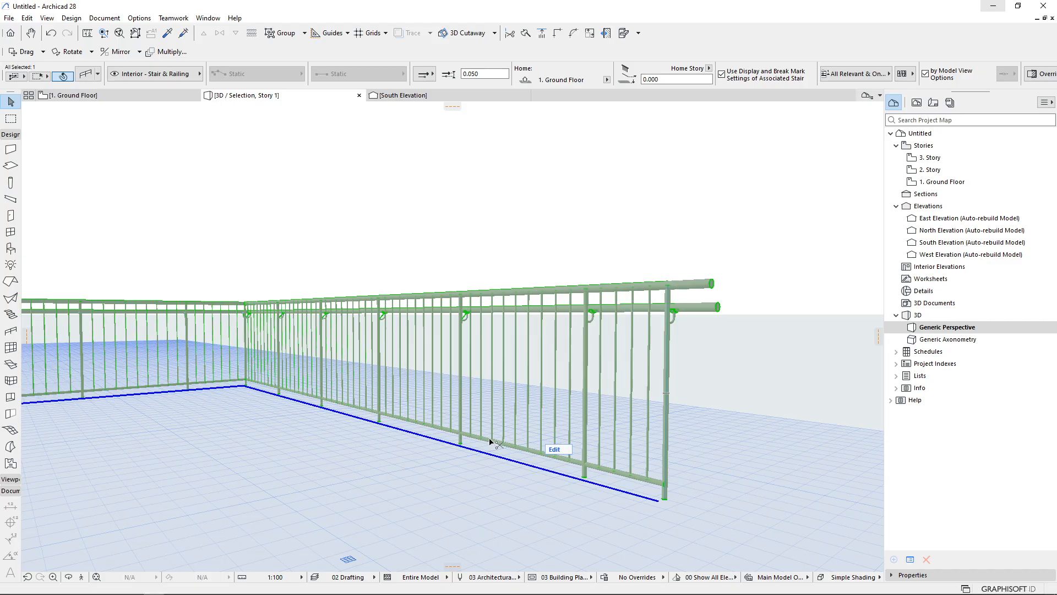
# Reopen the railing settings and change the segment's inner post type to Revolved Post
pyautogui.doubleClick(489, 437)
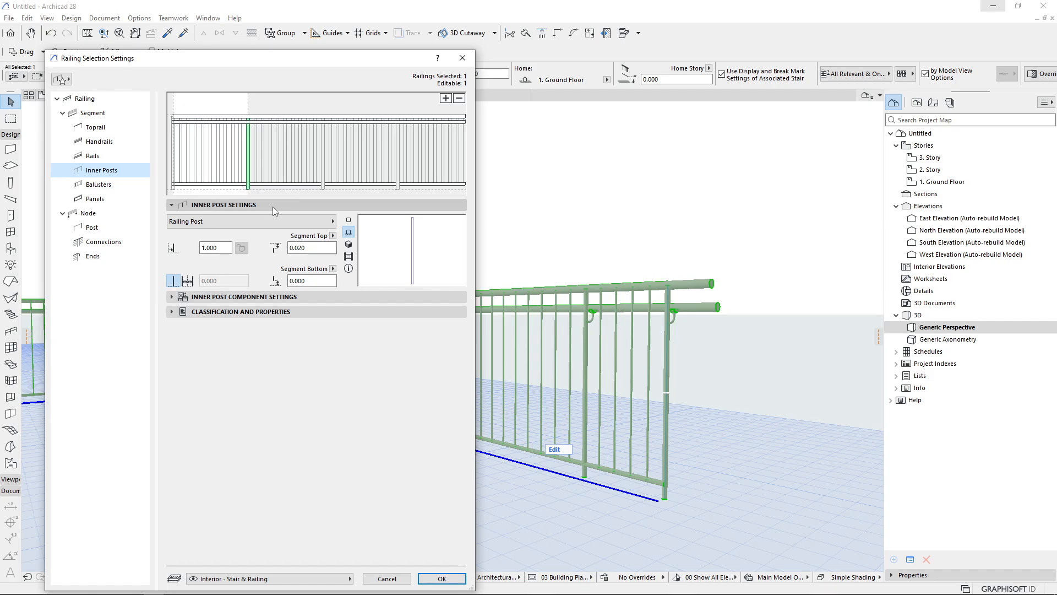
pyautogui.click(249, 149)
pyautogui.click(249, 185)
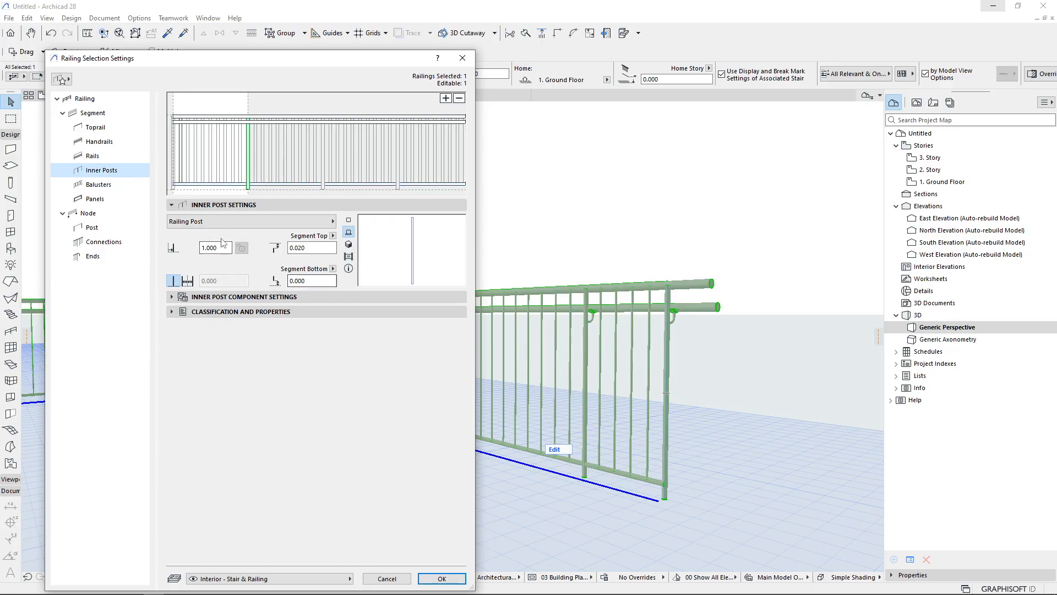
pyautogui.click(279, 222)
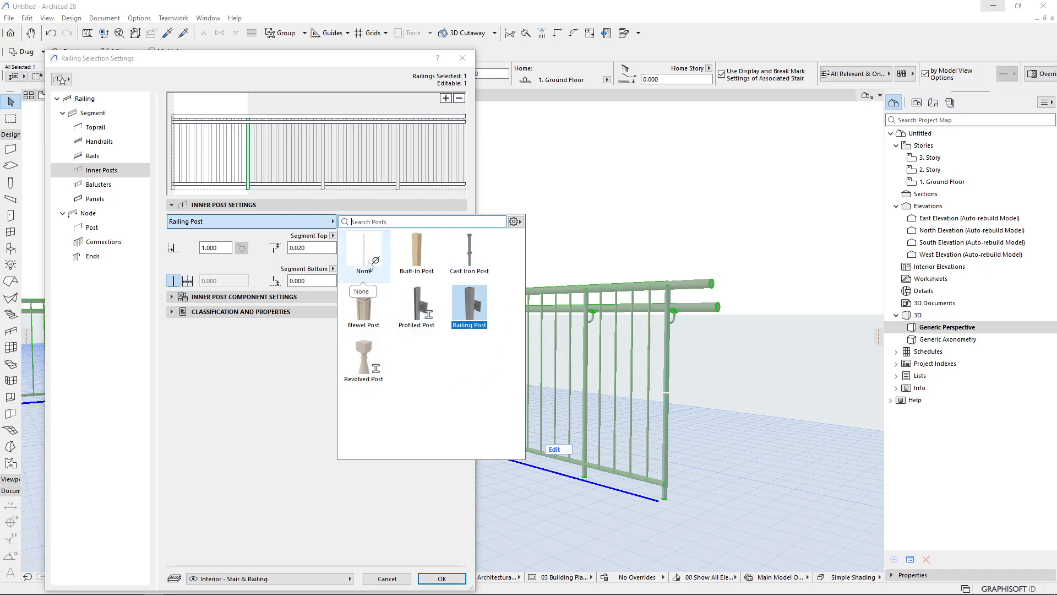
pyautogui.click(414, 269)
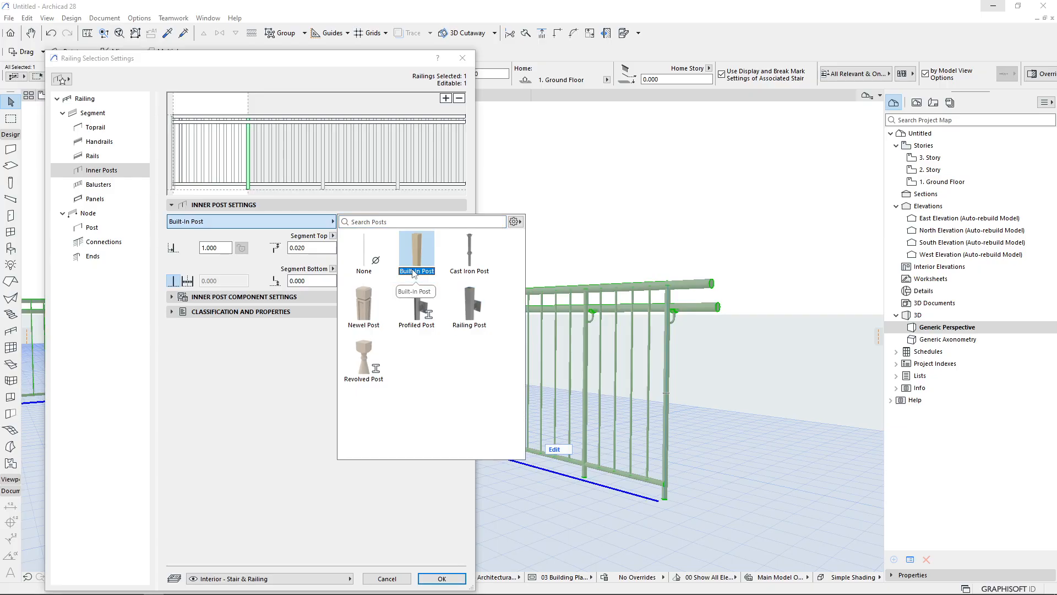
pyautogui.click(463, 262)
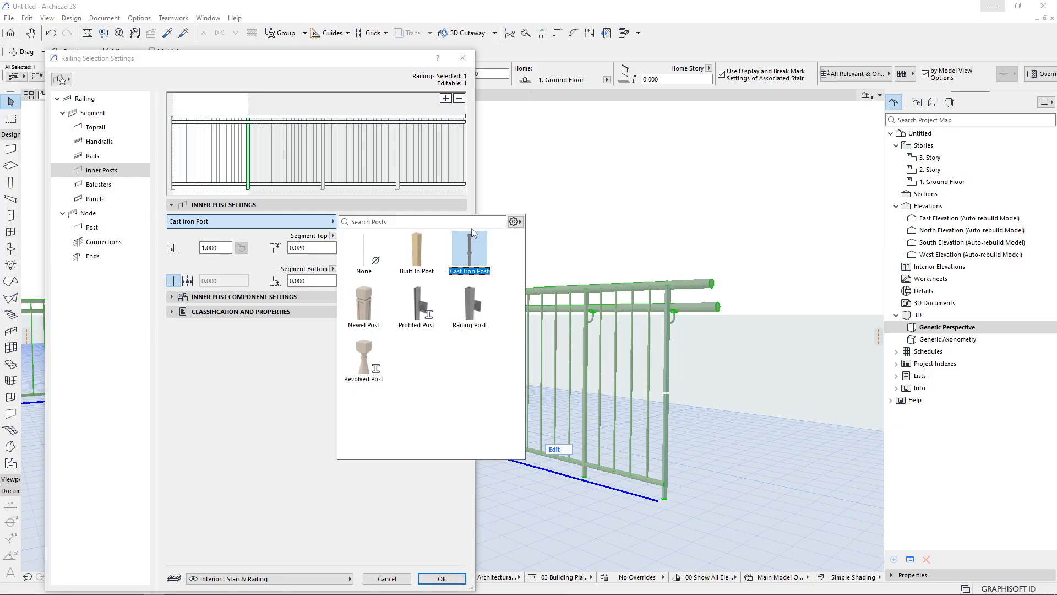
pyautogui.click(372, 318)
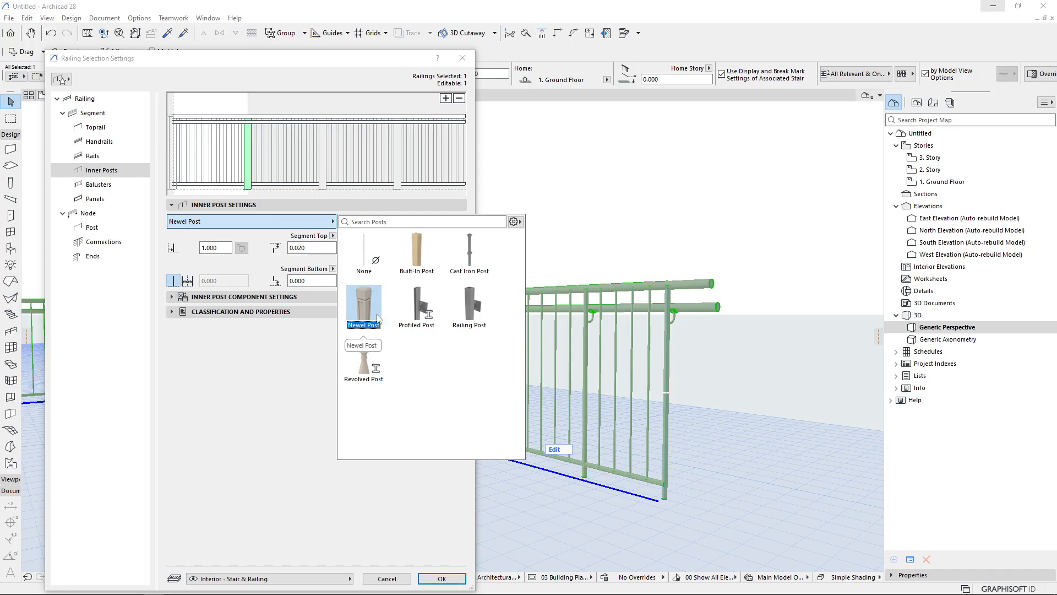
pyautogui.click(411, 318)
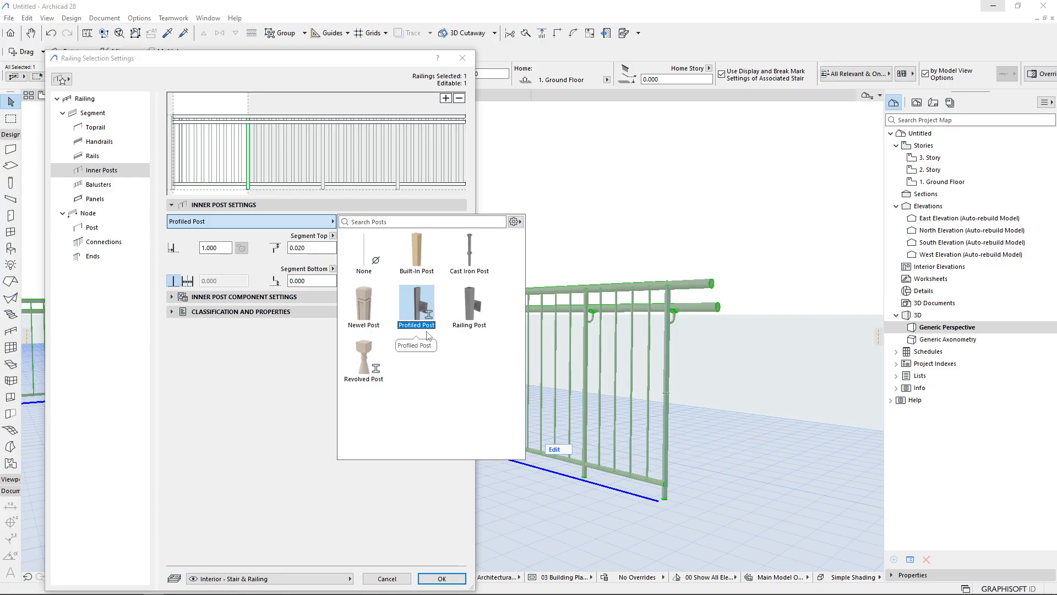
pyautogui.click(474, 298)
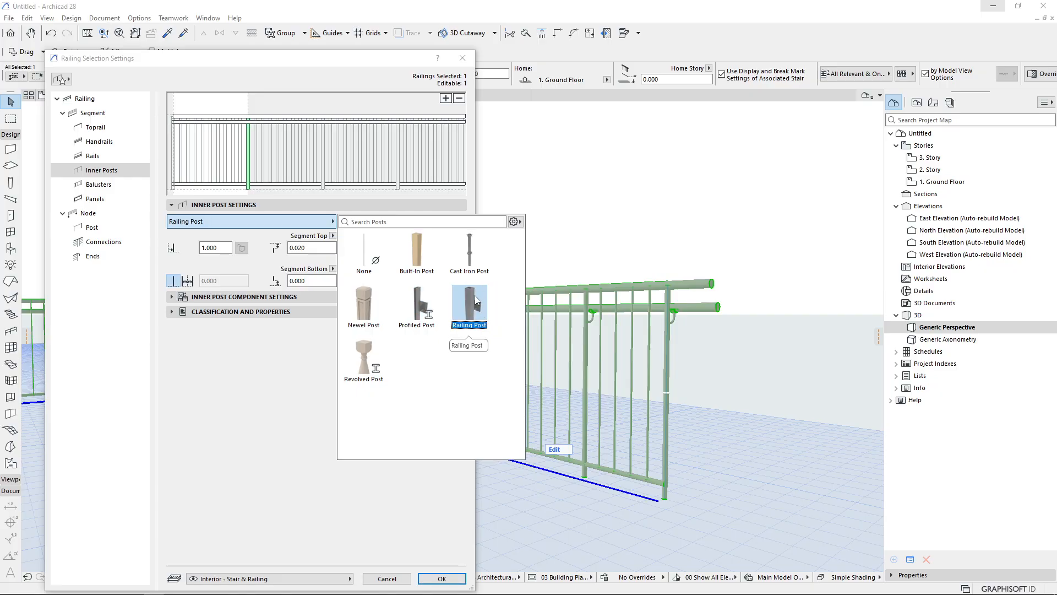
pyautogui.click(367, 367)
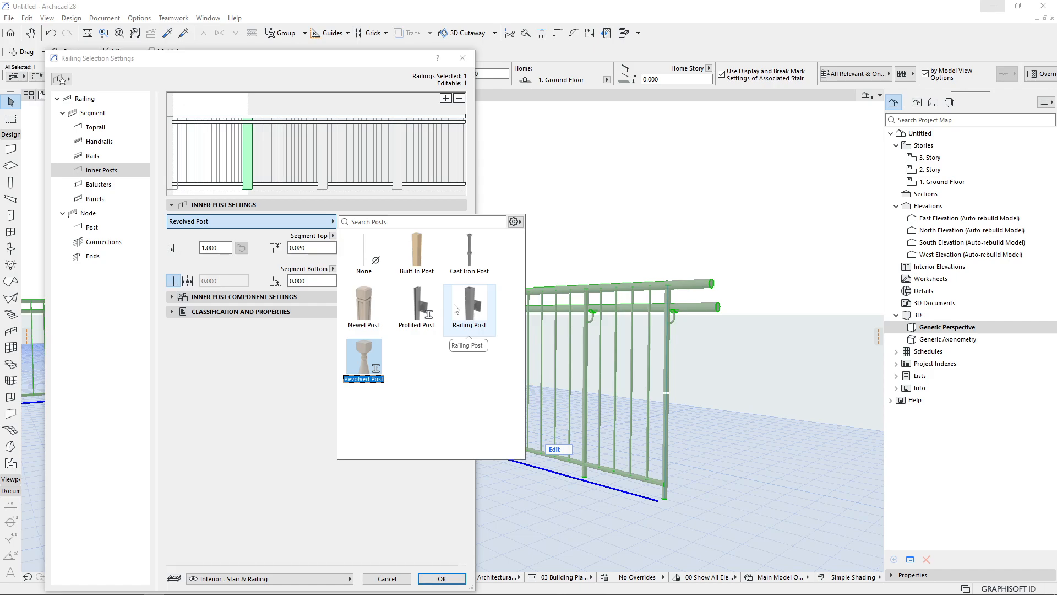
pyautogui.click(269, 251)
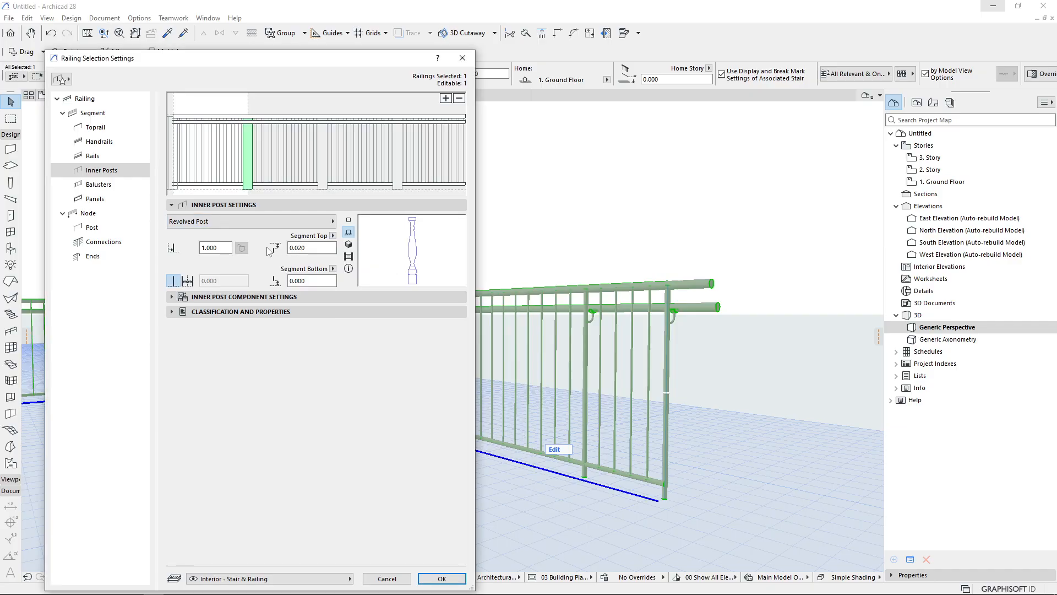
# Confirm the railing settings and orbit and zoom the 3D view to inspect the revolved inner posts
pyautogui.doubleClick(212, 248)
pyautogui.click(442, 579)
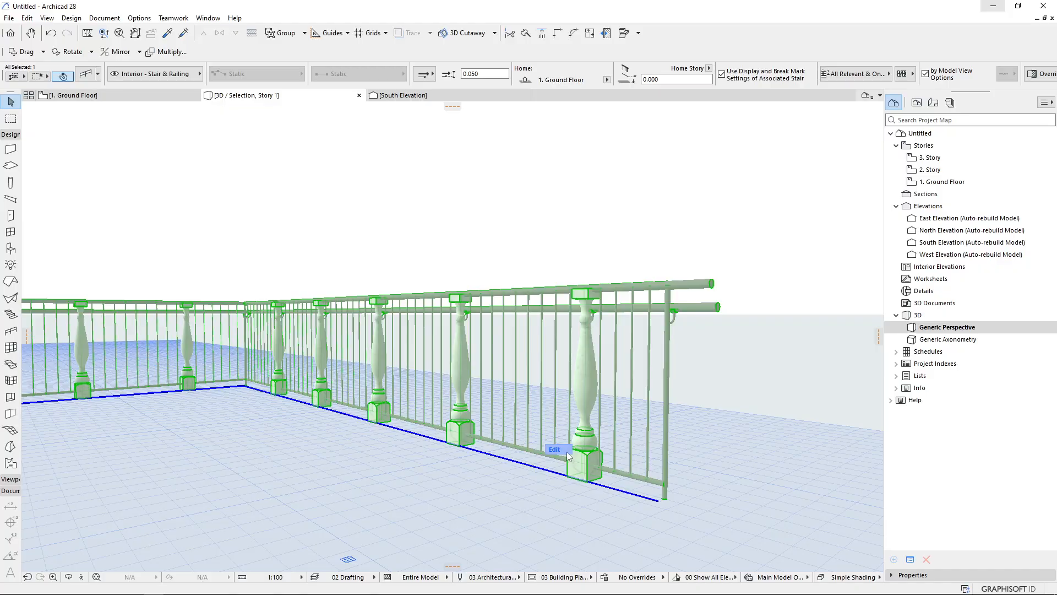
pyautogui.keyDown('shift'); pyautogui.moveTo(436, 438); pyautogui.dragTo(579, 426, button='middle'); pyautogui.keyUp('shift')
pyautogui.scroll(5, 290, 319)
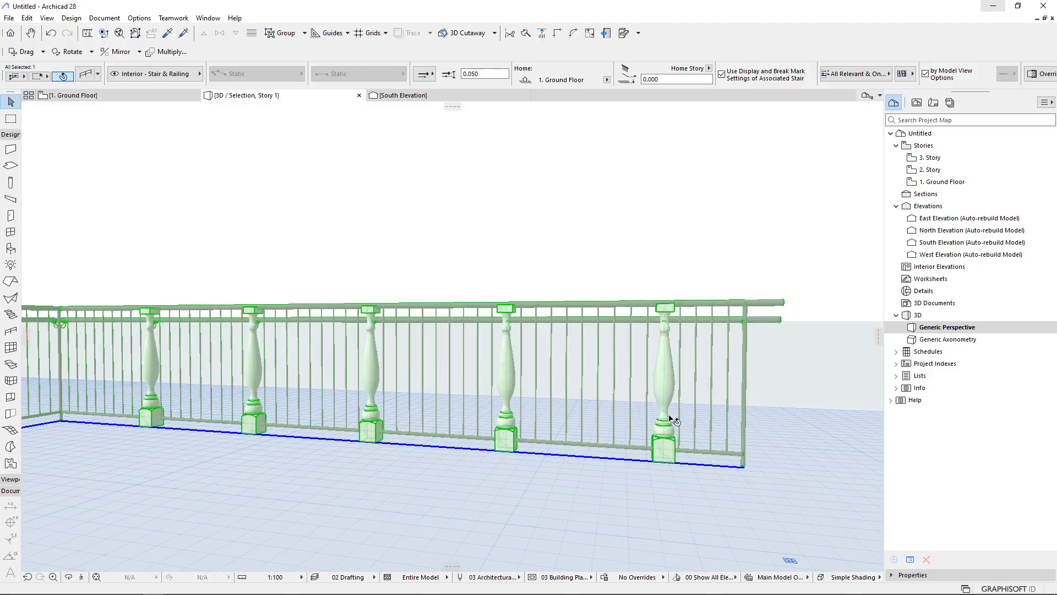
pyautogui.keyDown('shift'); pyautogui.moveTo(270, 390); pyautogui.dragTo(570, 384, button='middle'); pyautogui.keyUp('shift')
# Reopen the railing settings and set the inner post spacing to 2.000
pyautogui.doubleClick(481, 328)
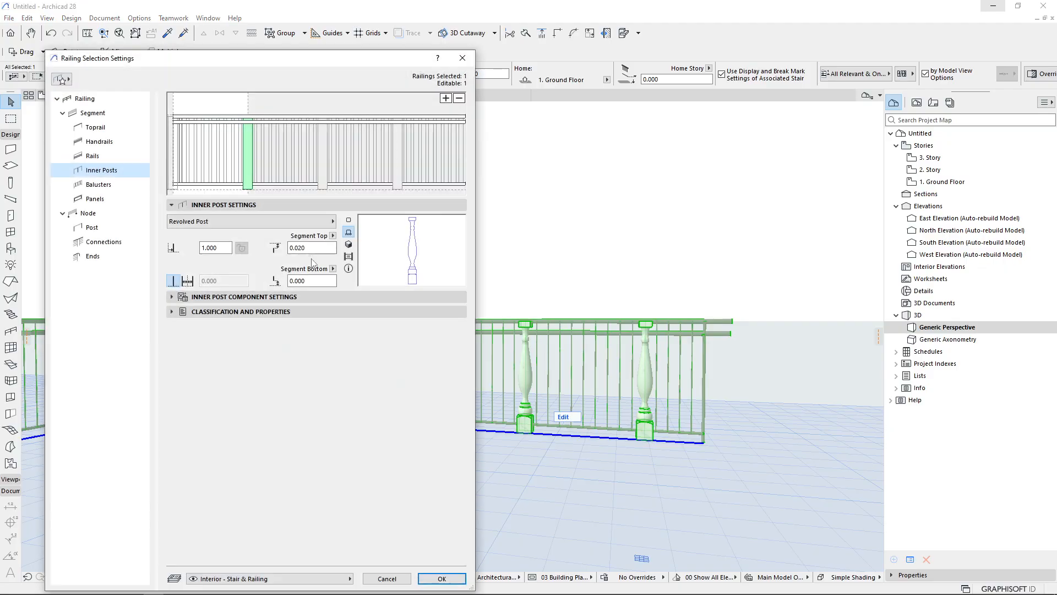
pyautogui.write('2')
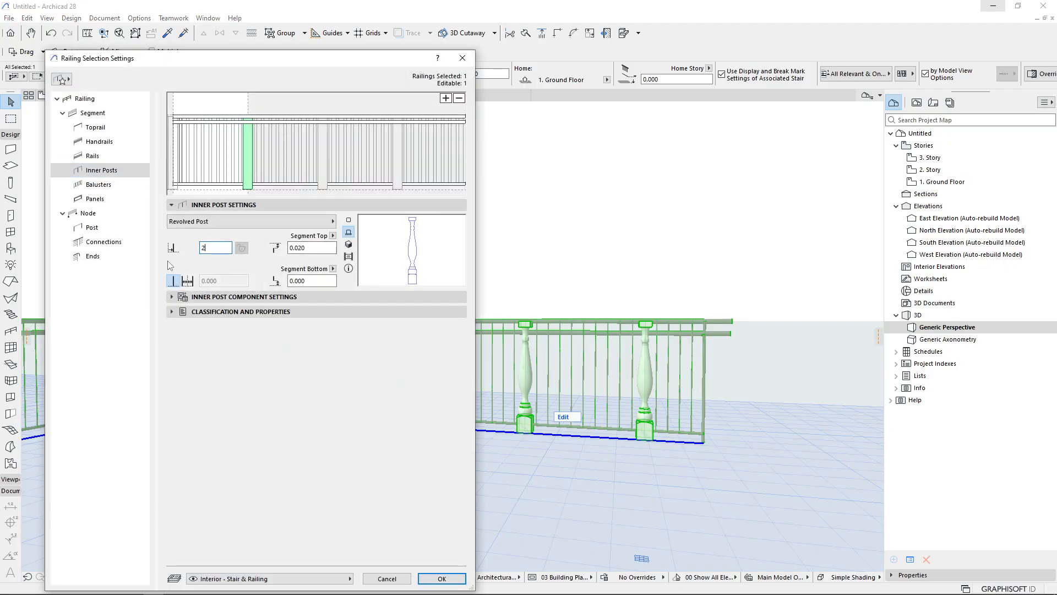
pyautogui.press('Return')
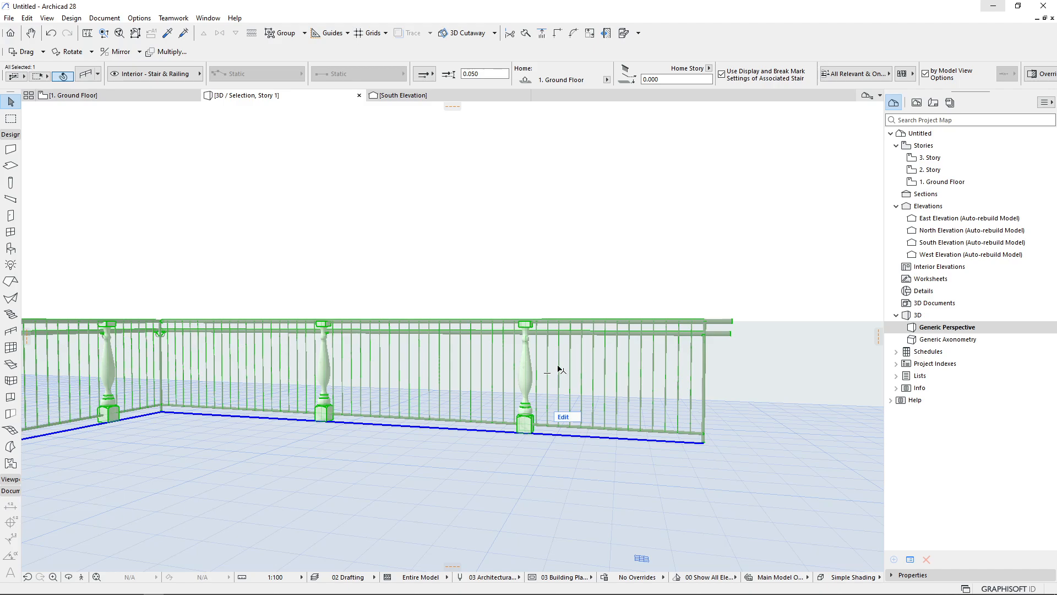
pyautogui.moveTo(113, 586)
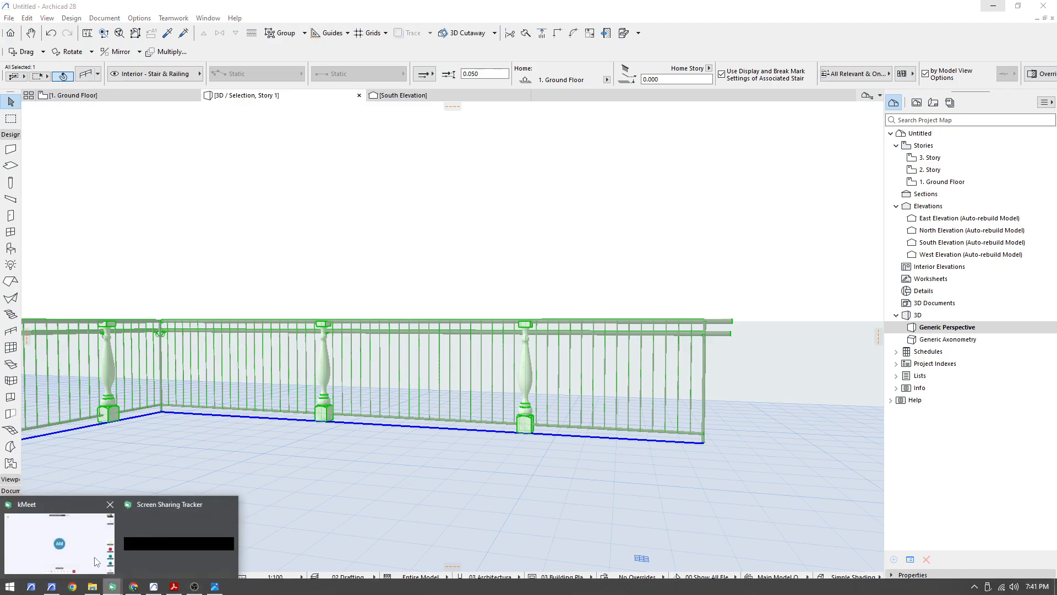
pyautogui.click(101, 567)
pyautogui.click(992, 5)
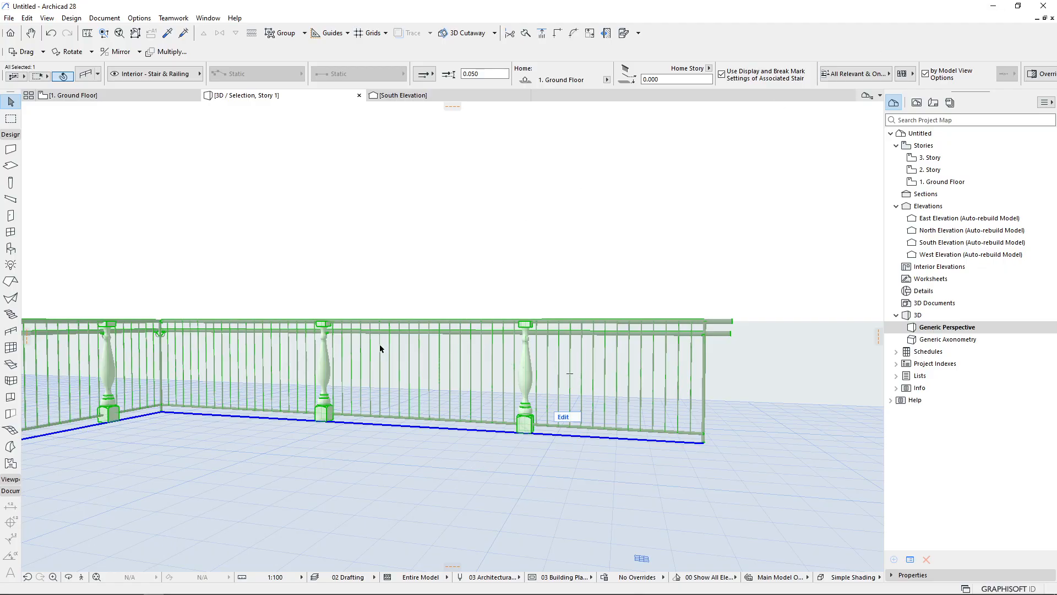
# Reopen the railing settings and change the segment's inner post type to Built-In Post
pyautogui.keyDown('shift'); pyautogui.moveTo(385, 369); pyautogui.dragTo(432, 378, button='middle'); pyautogui.keyUp('shift')
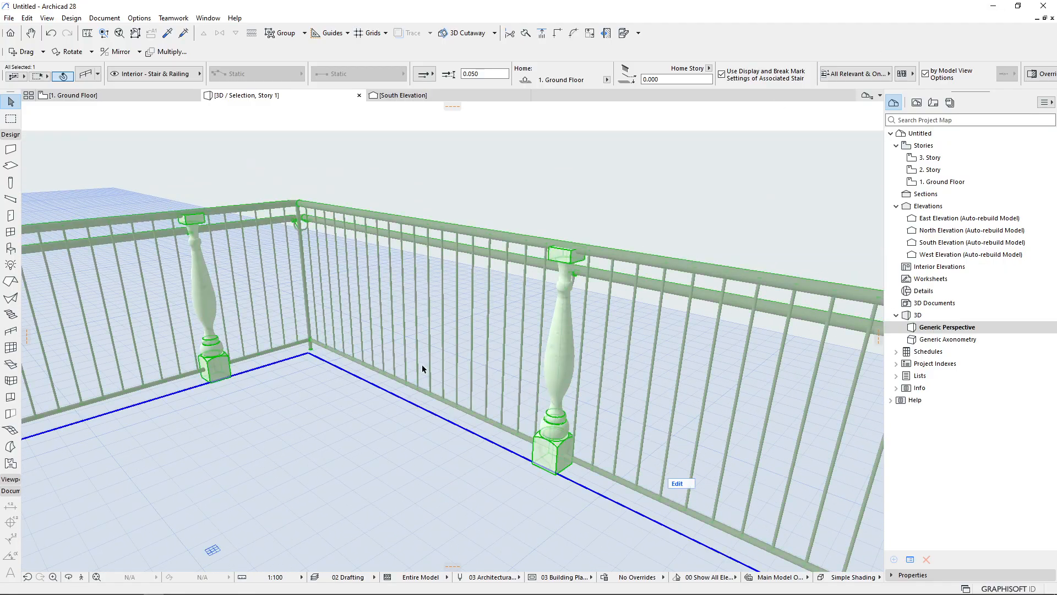
pyautogui.scroll(-3, 352, 286)
pyautogui.scroll(-2, 607, 314)
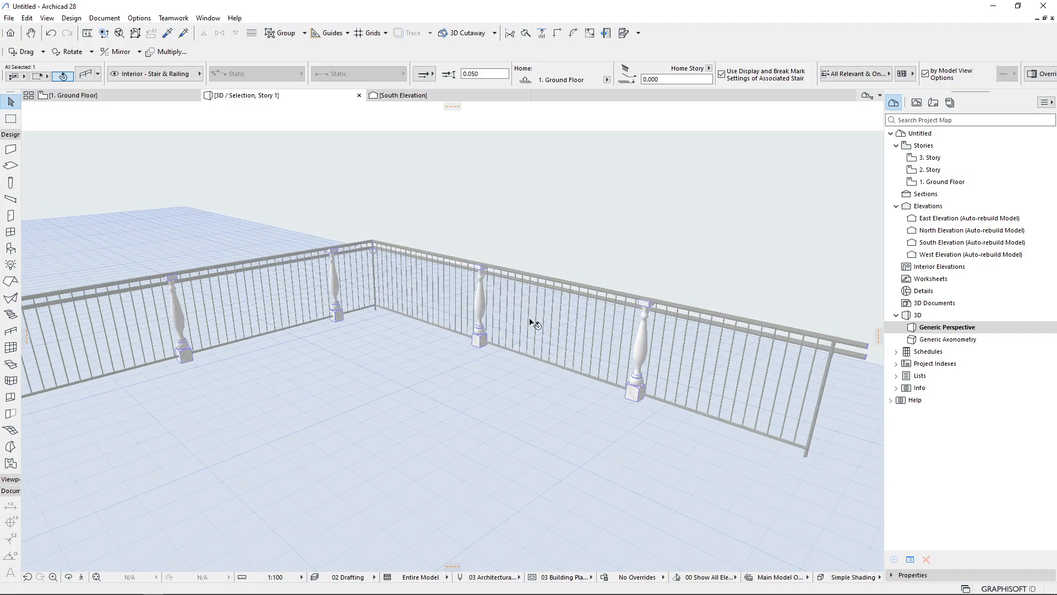
pyautogui.scroll(-2, 432, 382)
pyautogui.hotkey('ctrl', 't')
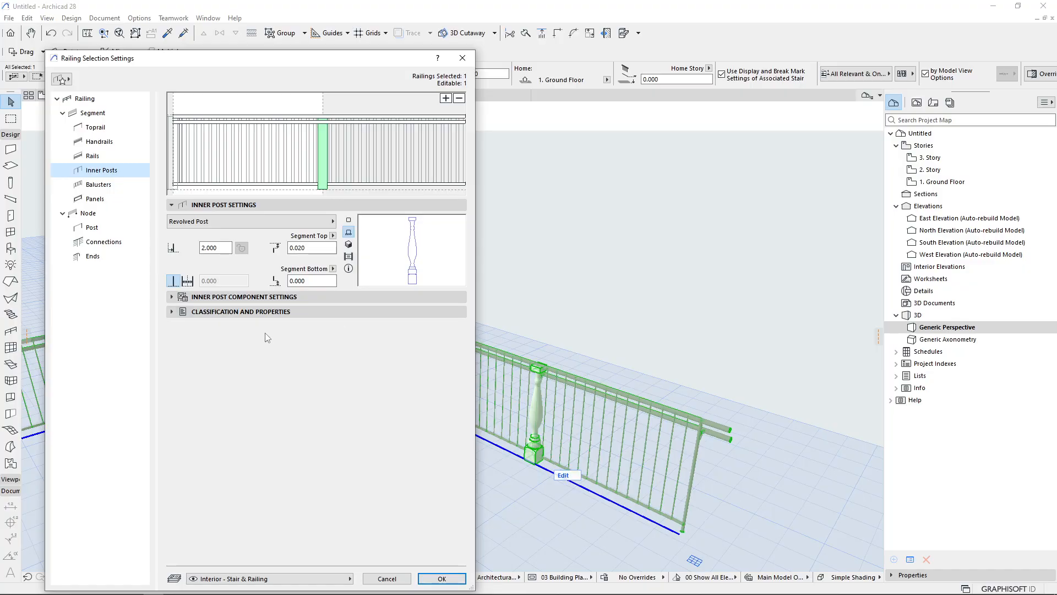
pyautogui.click(243, 297)
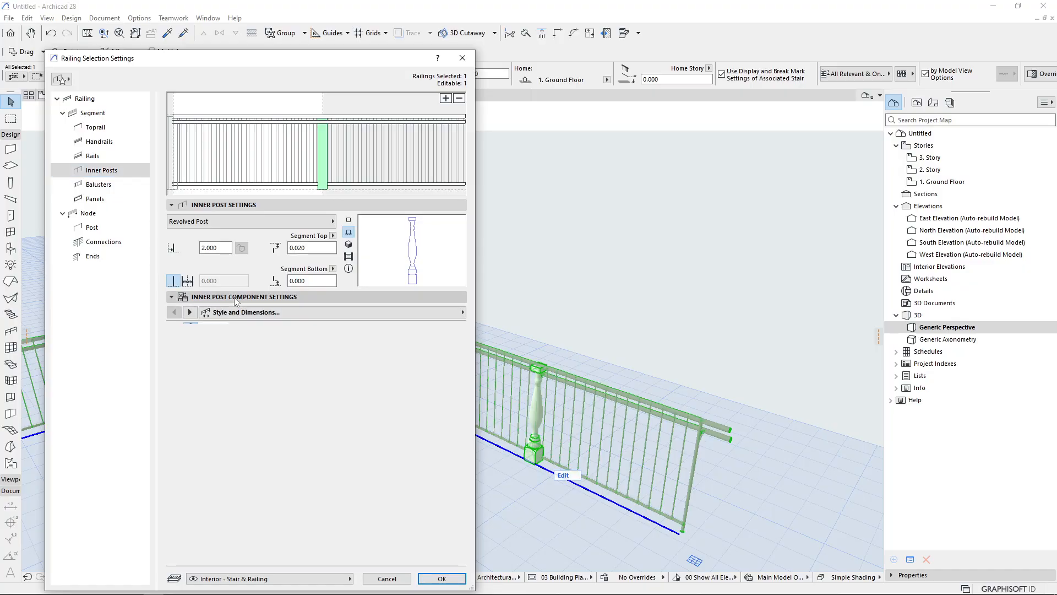
pyautogui.click(248, 221)
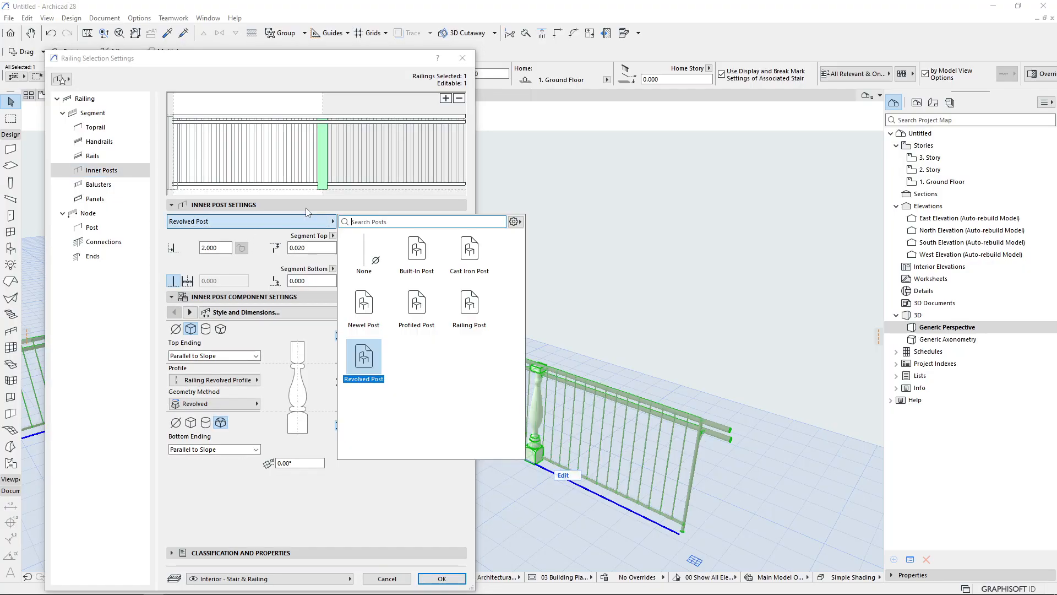
pyautogui.click(427, 269)
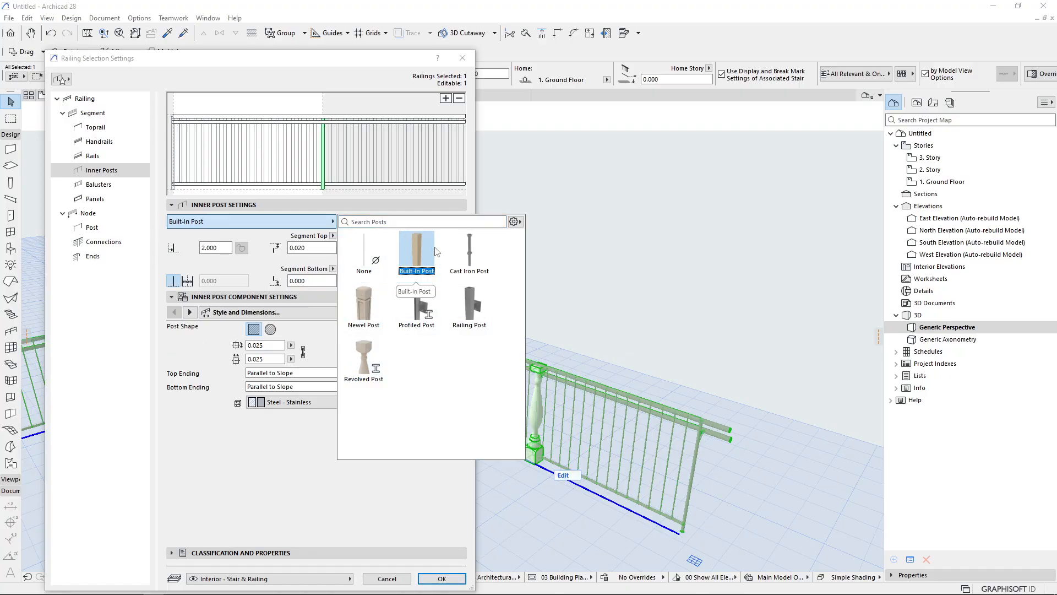
pyautogui.click(418, 271)
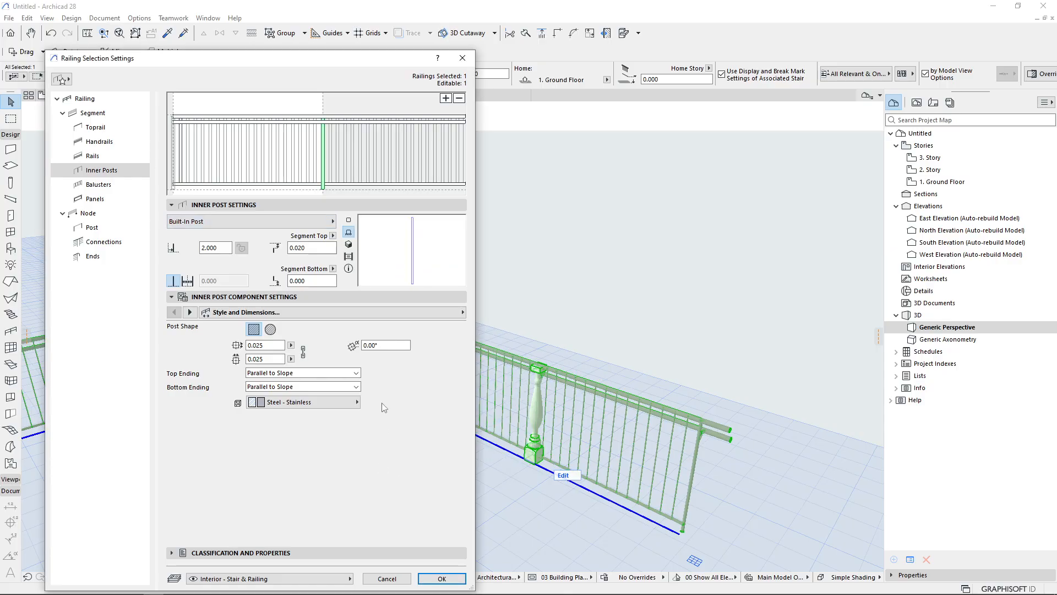
# Set the Built-In post shape to round and review its size, top ending and building material options
pyautogui.click(271, 330)
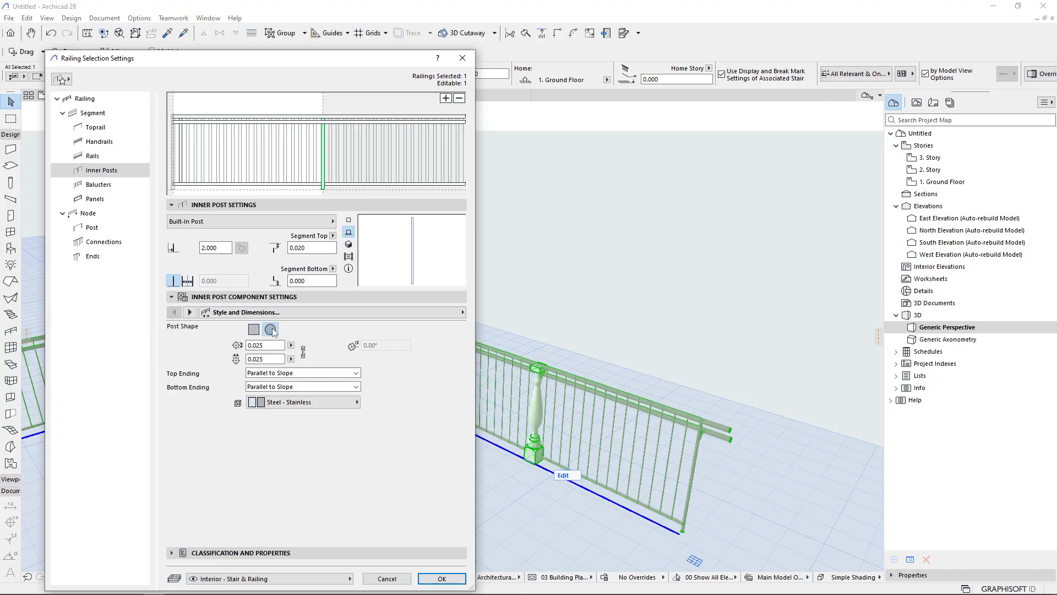
pyautogui.click(276, 345)
pyautogui.moveTo(275, 345); pyautogui.dragTo(260, 346)
pyautogui.click(267, 359)
pyautogui.click(297, 373)
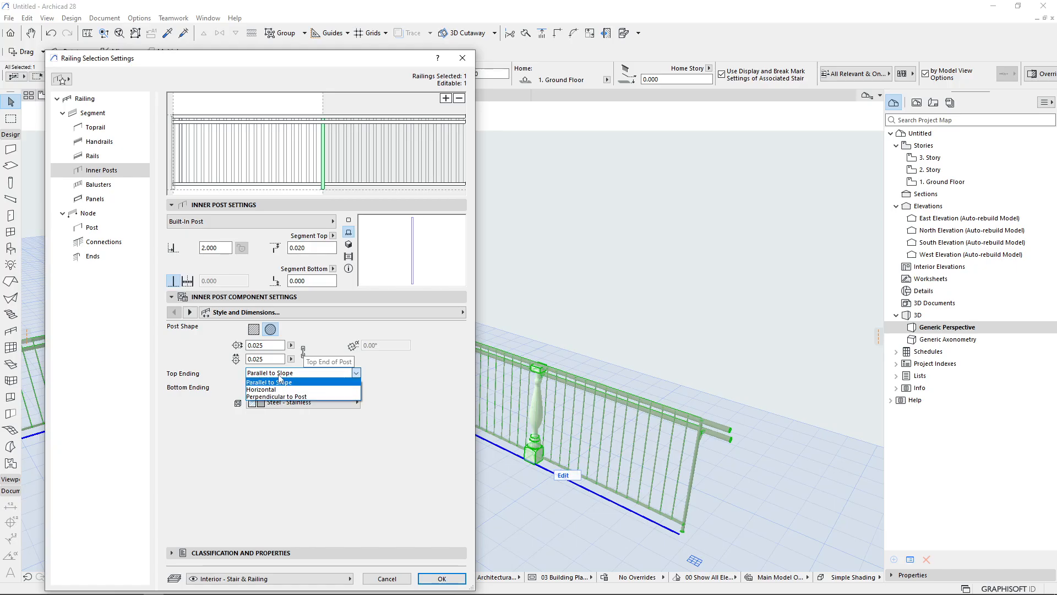
pyautogui.click(279, 382)
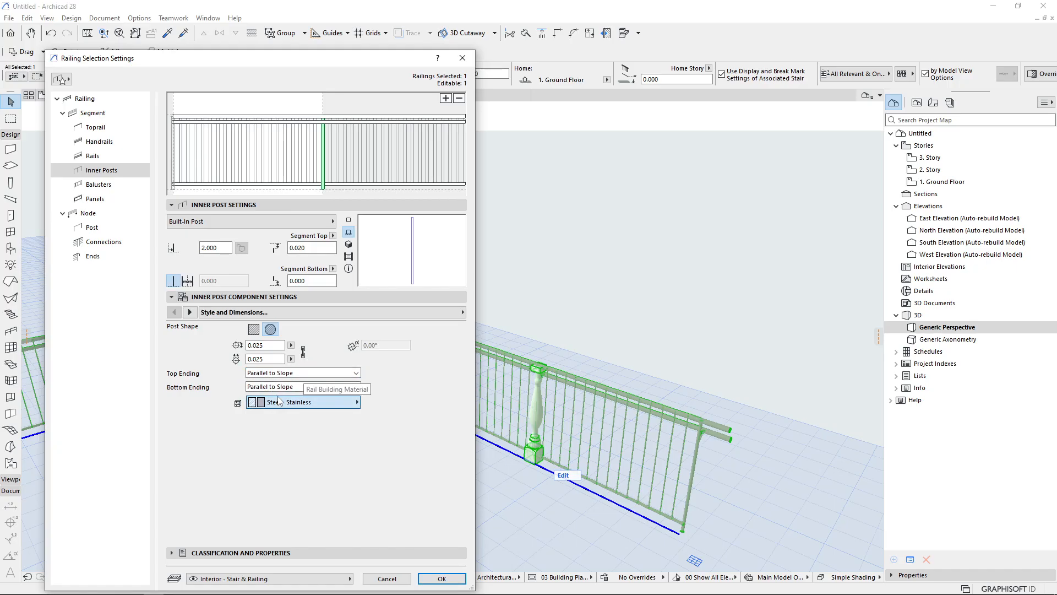
pyautogui.click(298, 402)
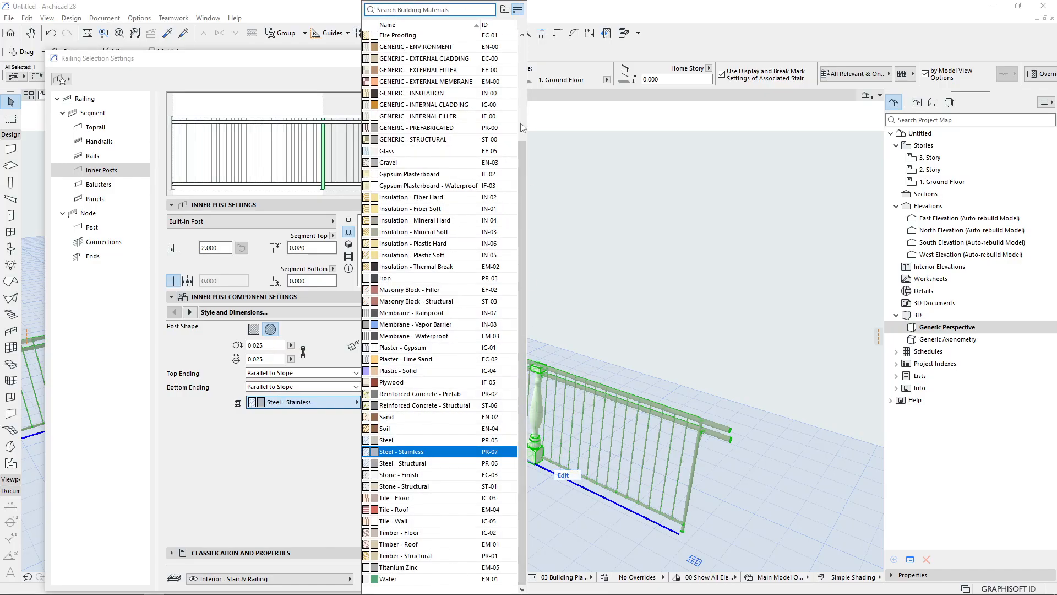
pyautogui.click(300, 509)
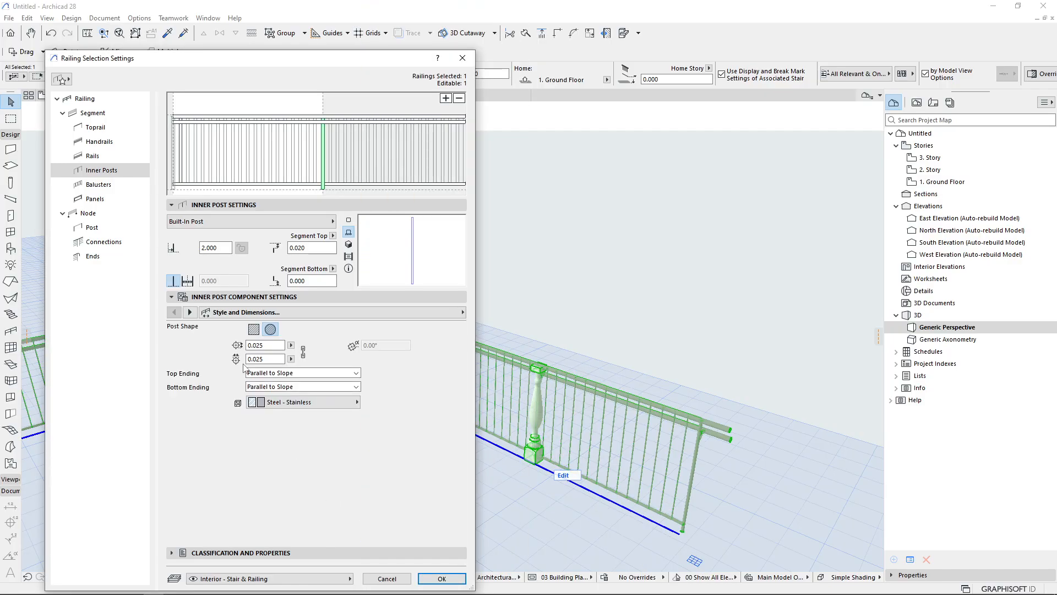
# Change the inner post type to Cast Iron Post with 3 spindles and apply the settings
pyautogui.click(227, 222)
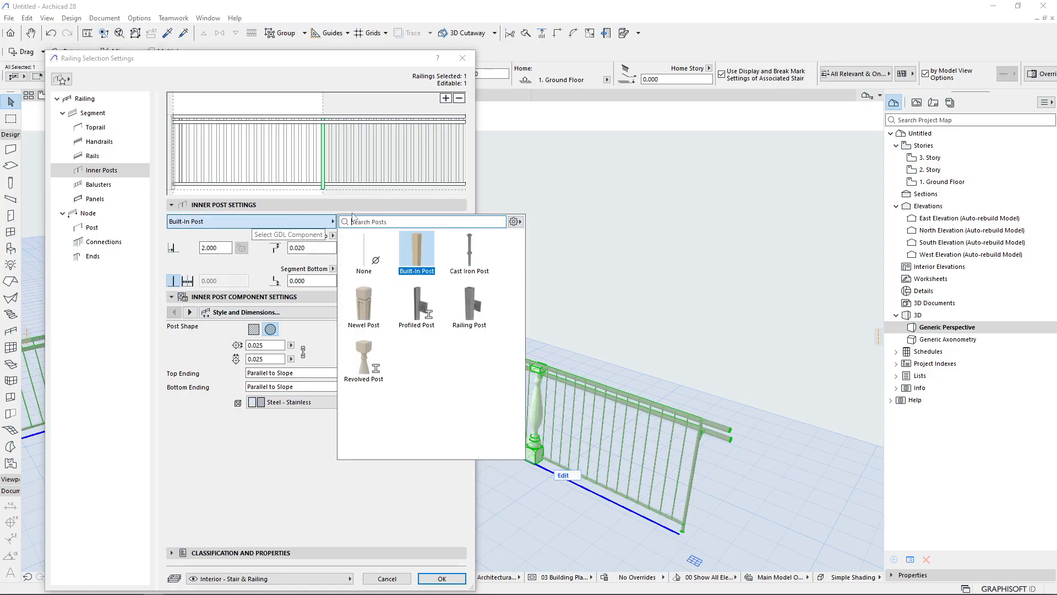
pyautogui.click(469, 254)
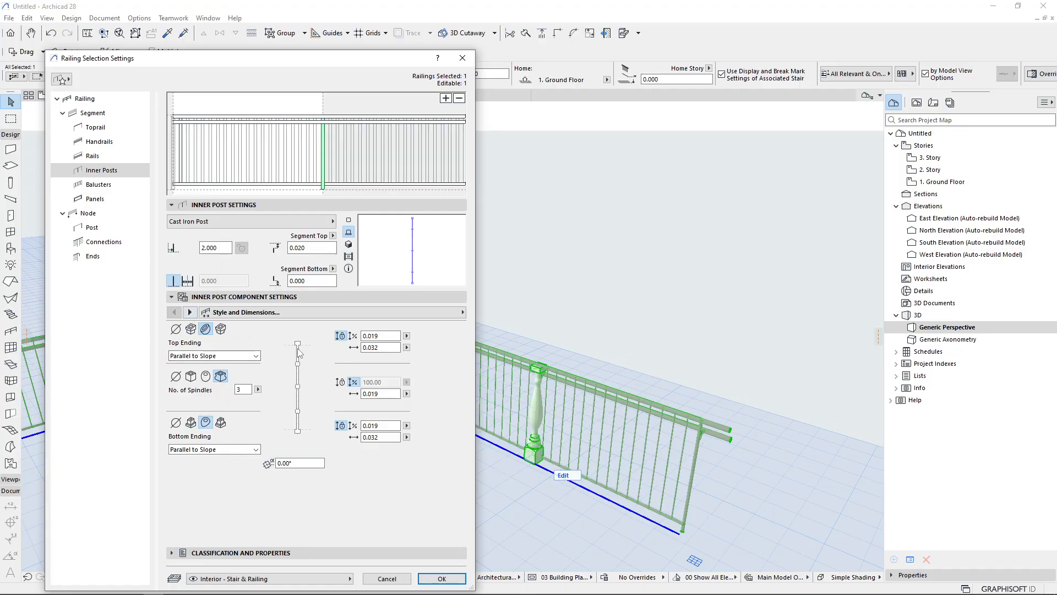
pyautogui.click(258, 390)
pyautogui.click(459, 577)
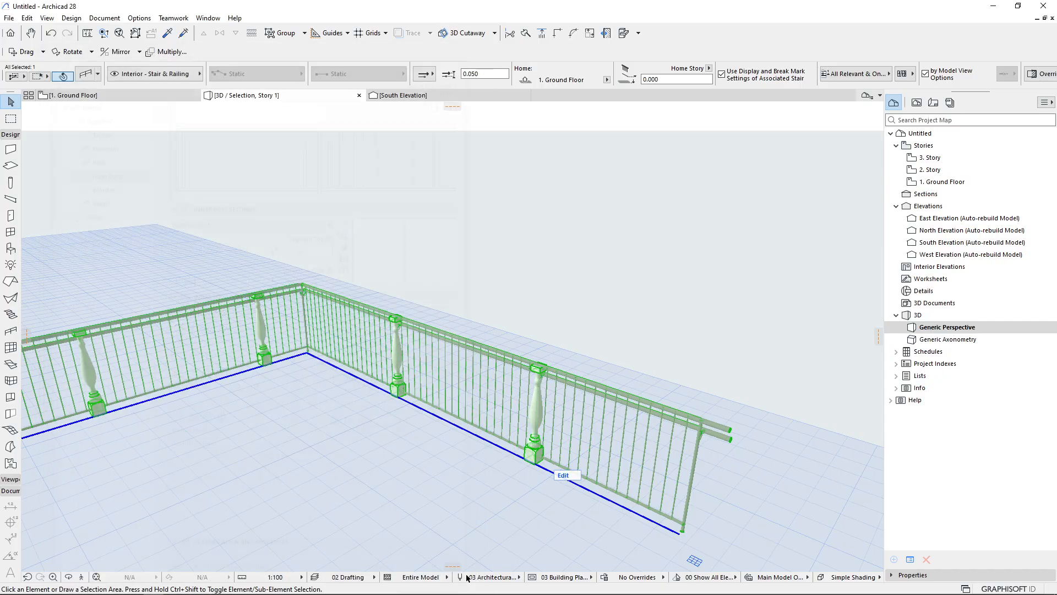
# Zoom in and out around the cast iron inner posts to inspect their shape
pyautogui.scroll(6, 556, 419)
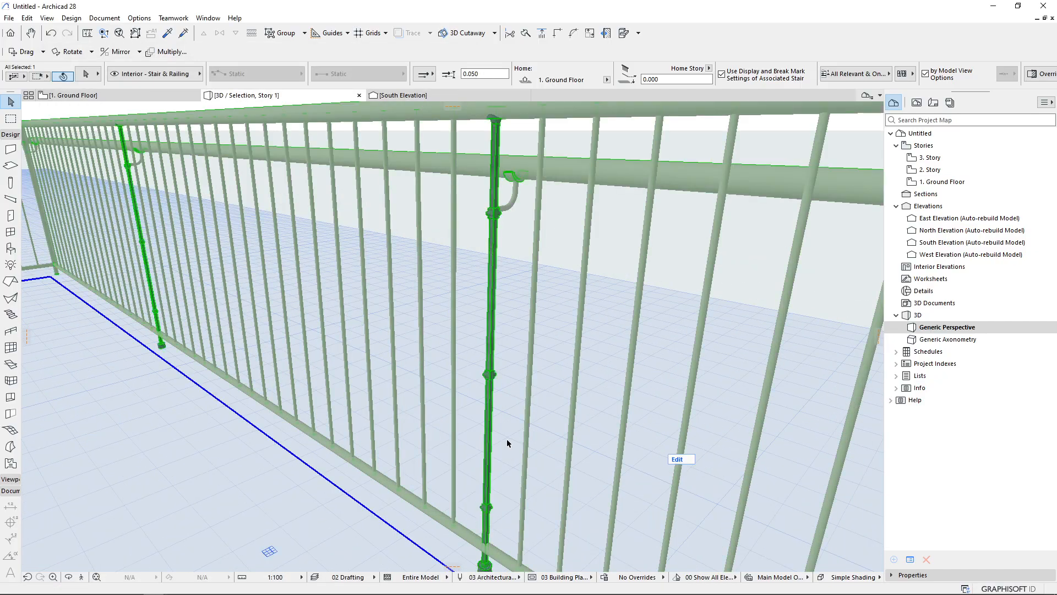
pyautogui.scroll(-3, 507, 443)
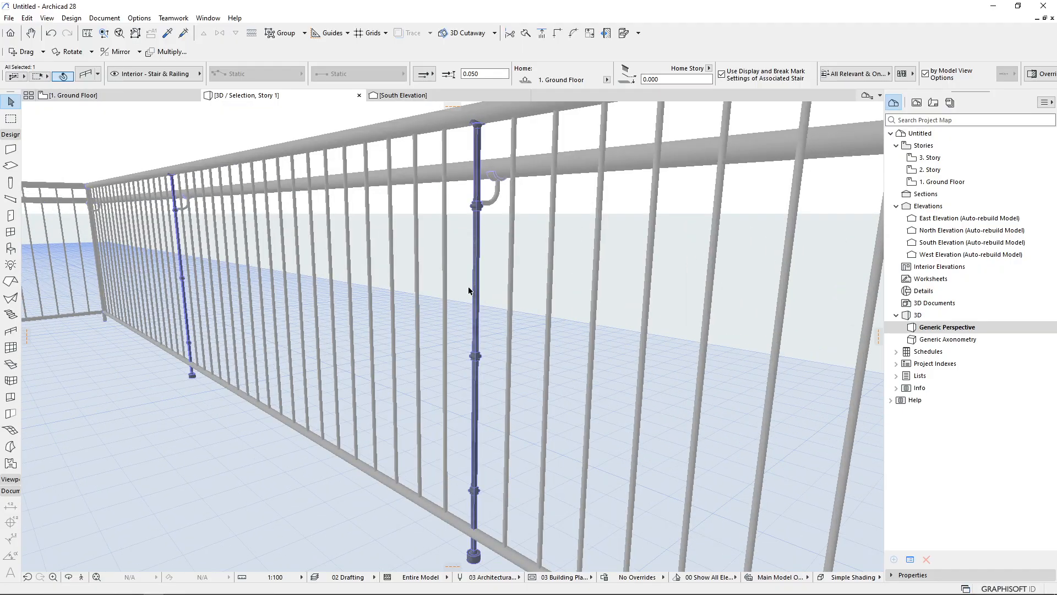
pyautogui.scroll(5, 461, 556)
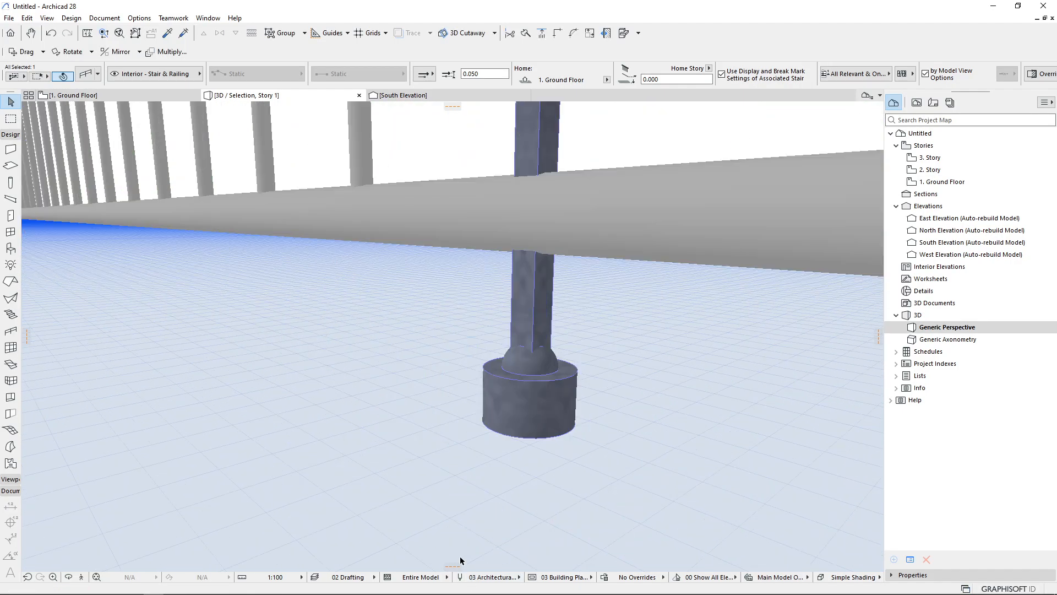
pyautogui.scroll(-5, 478, 466)
pyautogui.scroll(8, 493, 158)
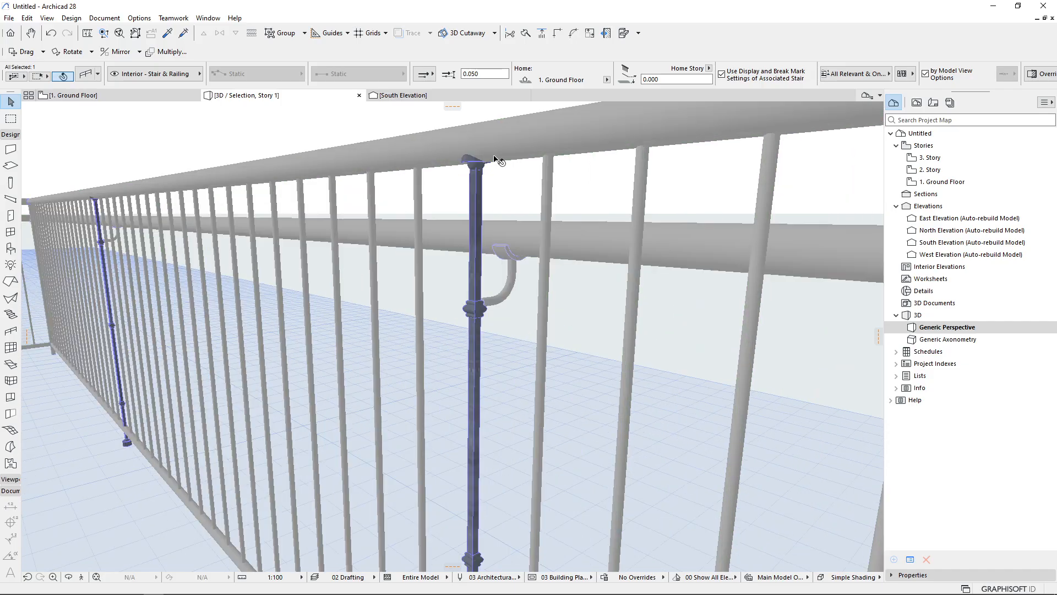
pyautogui.scroll(-5, 486, 158)
pyautogui.scroll(-5, 486, 158)
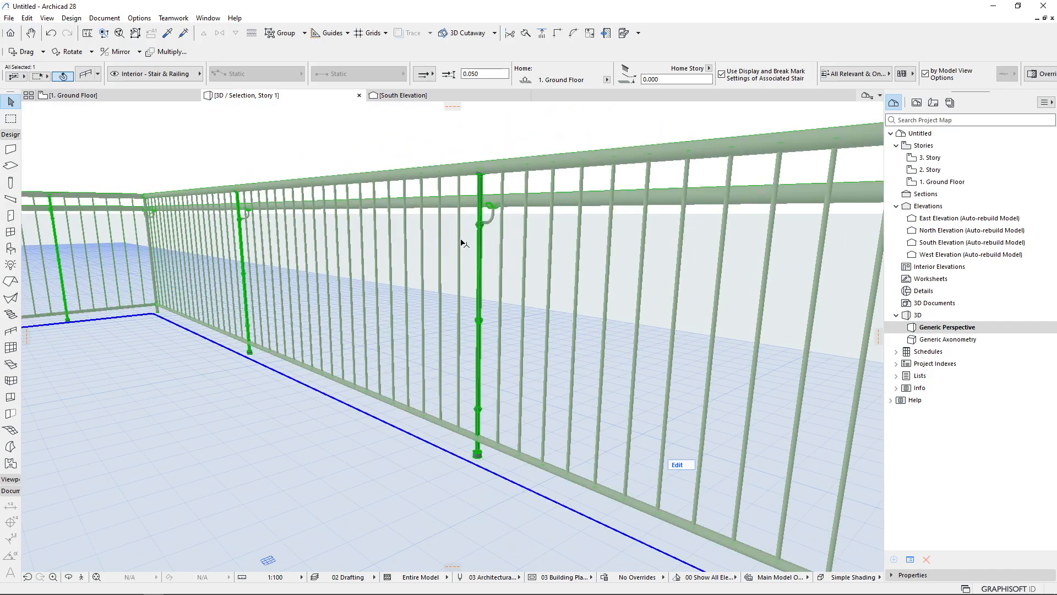
# Reopen the railing settings and change the segment's inner post type to Newel Post
pyautogui.hotkey('ctrl', 't')
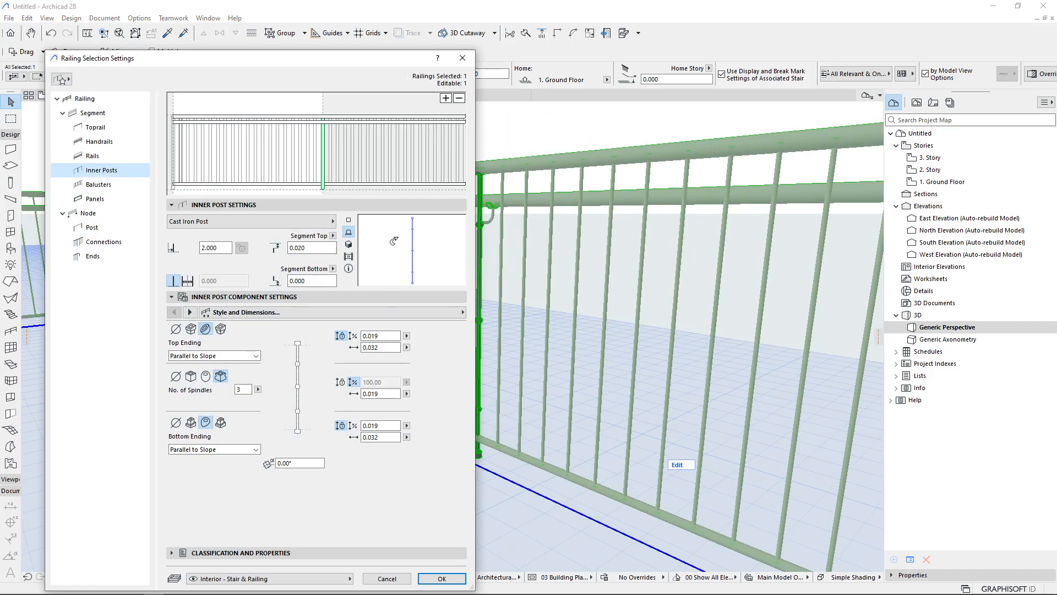
pyautogui.click(321, 225)
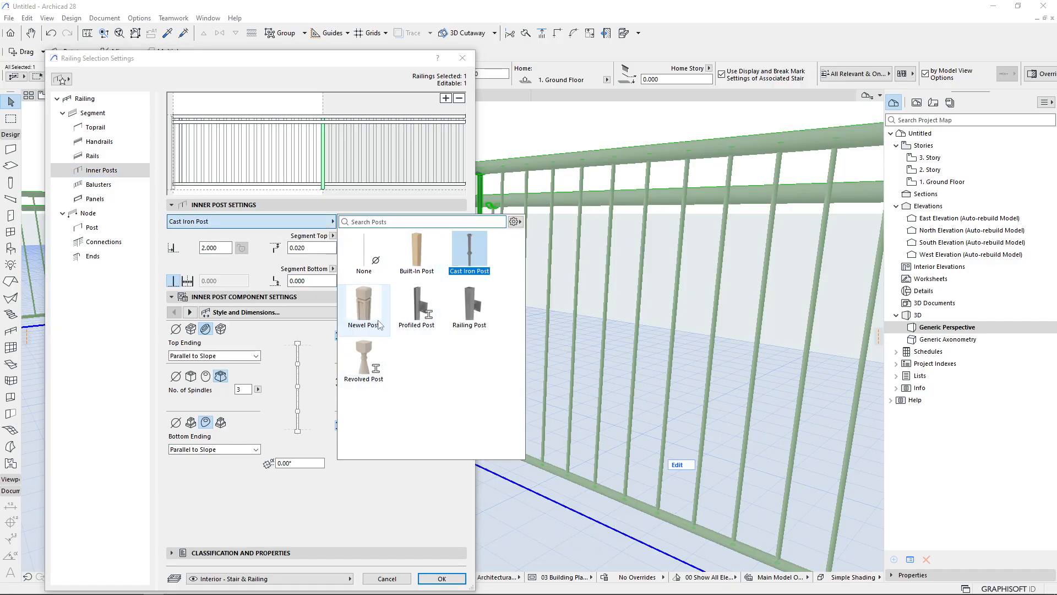
pyautogui.click(360, 309)
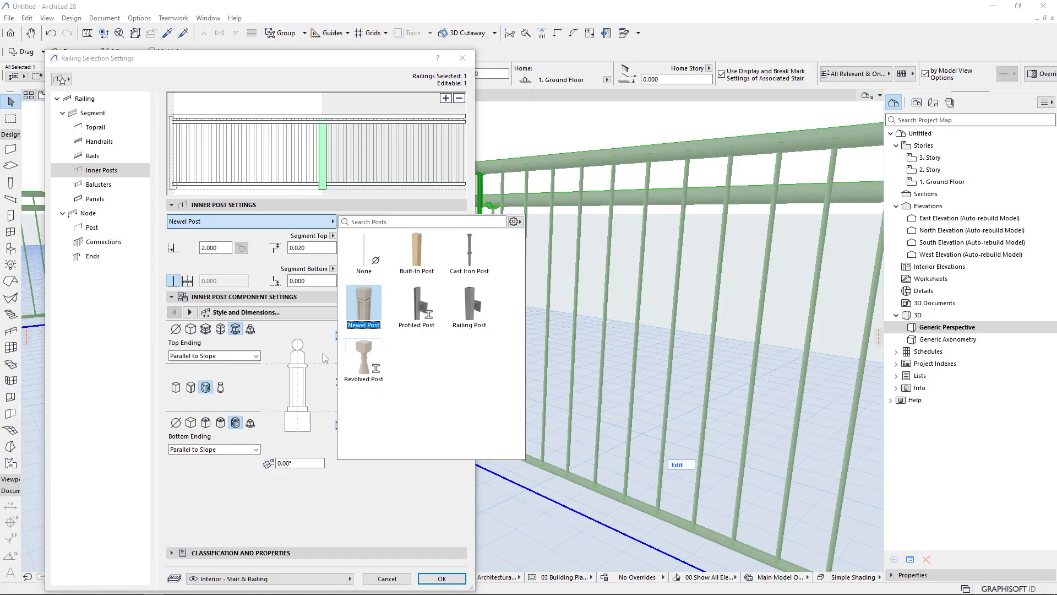
pyautogui.click(256, 384)
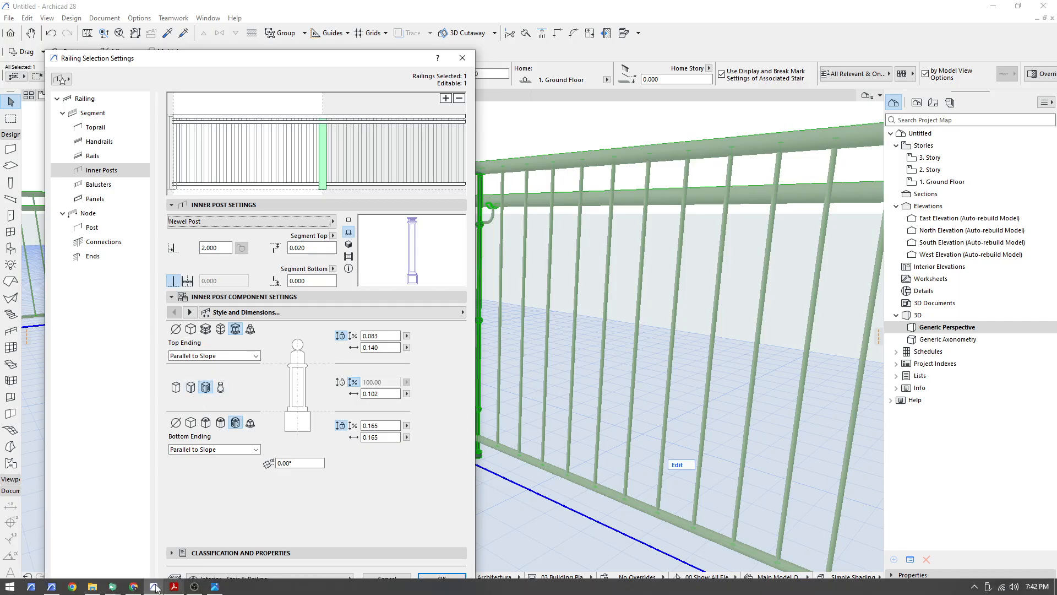
pyautogui.click(113, 586)
pyautogui.click(88, 552)
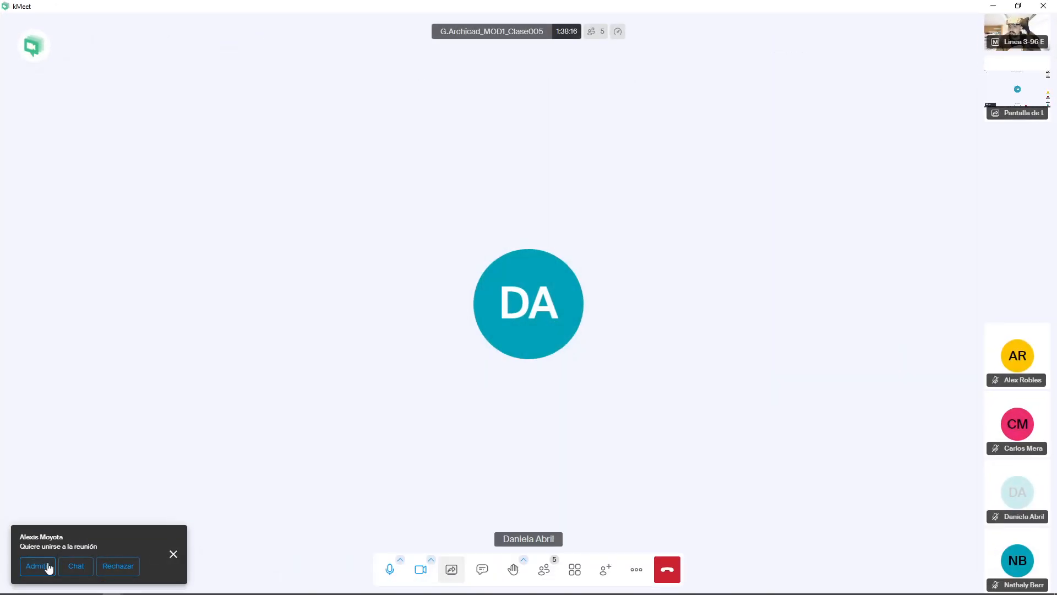
pyautogui.click(154, 586)
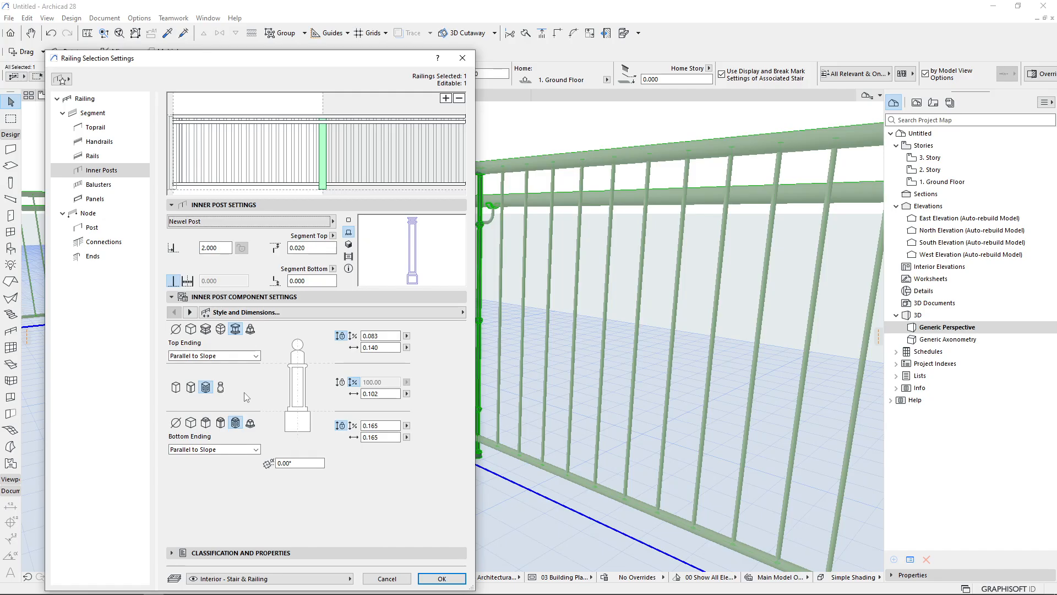
# Set the newel inner posts' rotation angle to 45° and apply the railing settings
pyautogui.moveTo(381, 335); pyautogui.dragTo(362, 336)
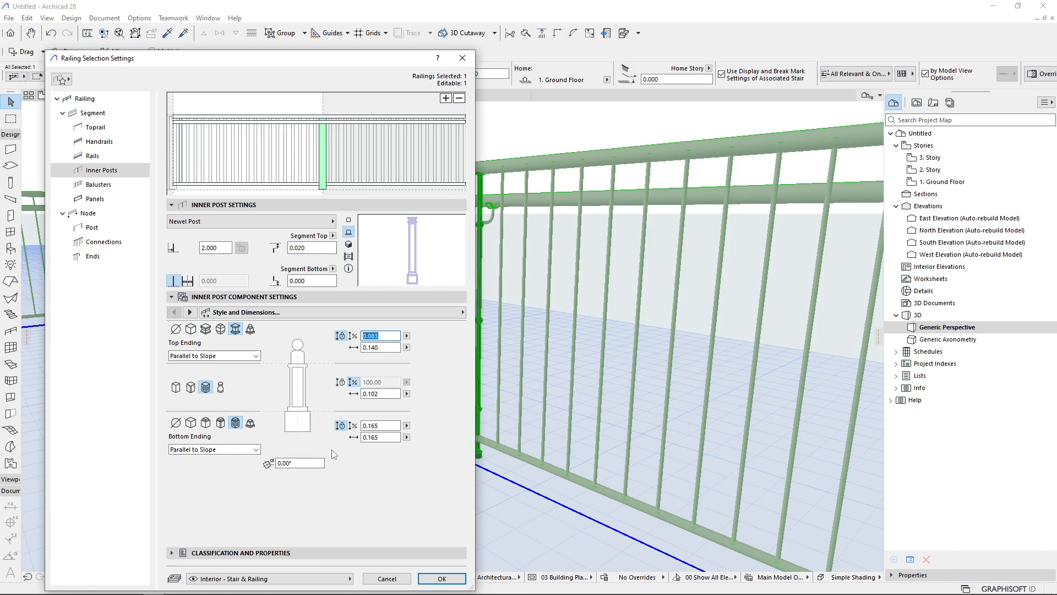
pyautogui.click(298, 465)
pyautogui.click(441, 579)
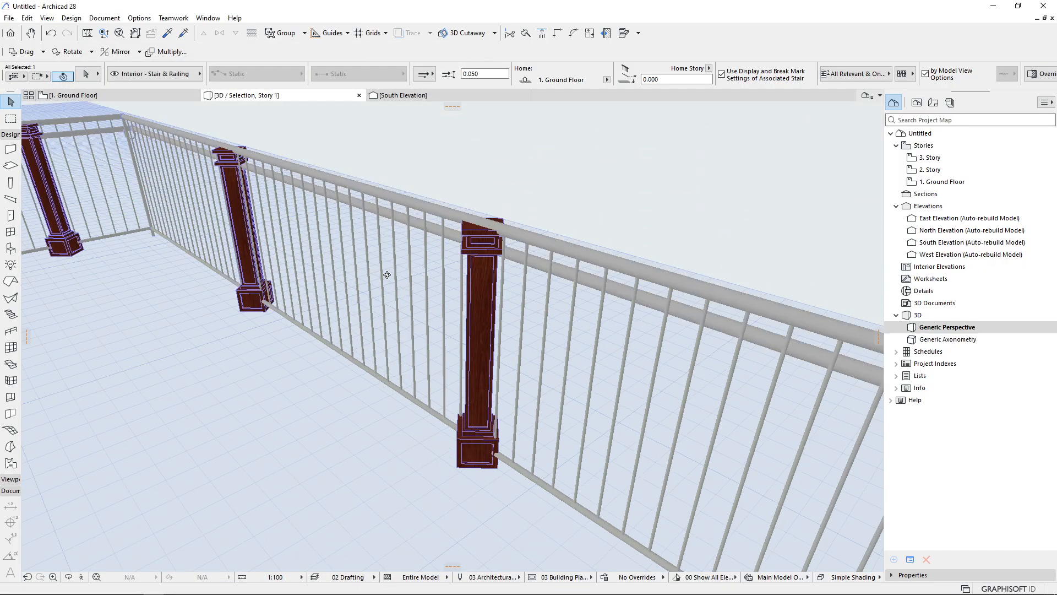
pyautogui.keyDown('shift'); pyautogui.moveTo(387, 275); pyautogui.dragTo(404, 423, button='middle'); pyautogui.keyUp('shift')
pyautogui.moveTo(501, 231); pyautogui.dragTo(399, 482, button='middle')
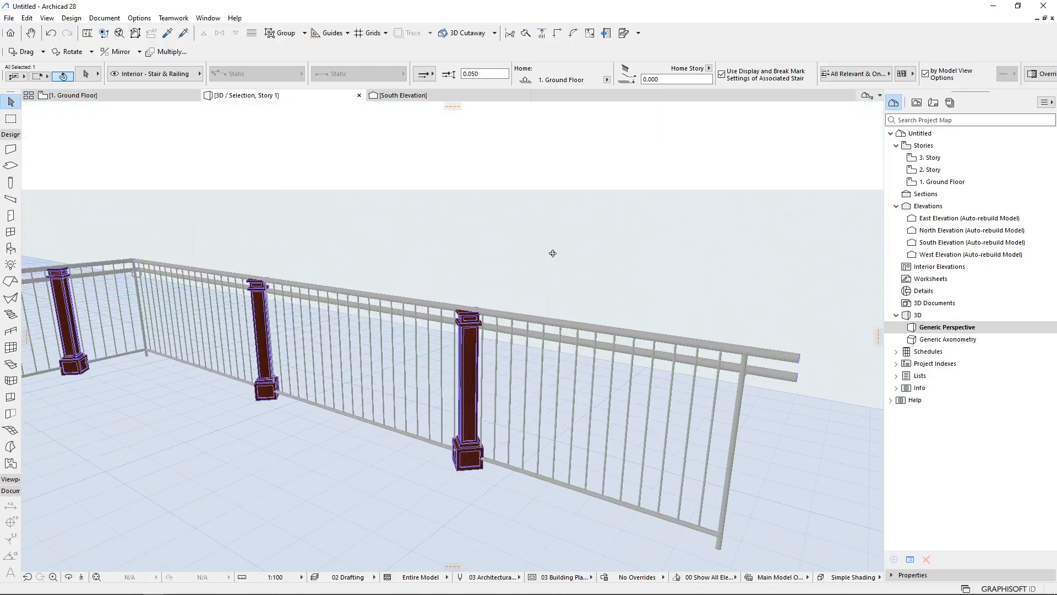
# Reopen the railing settings and examine the inner post top and bottom offsets and the segment height and vertical offset fields
pyautogui.hotkey('ctrl', 't')
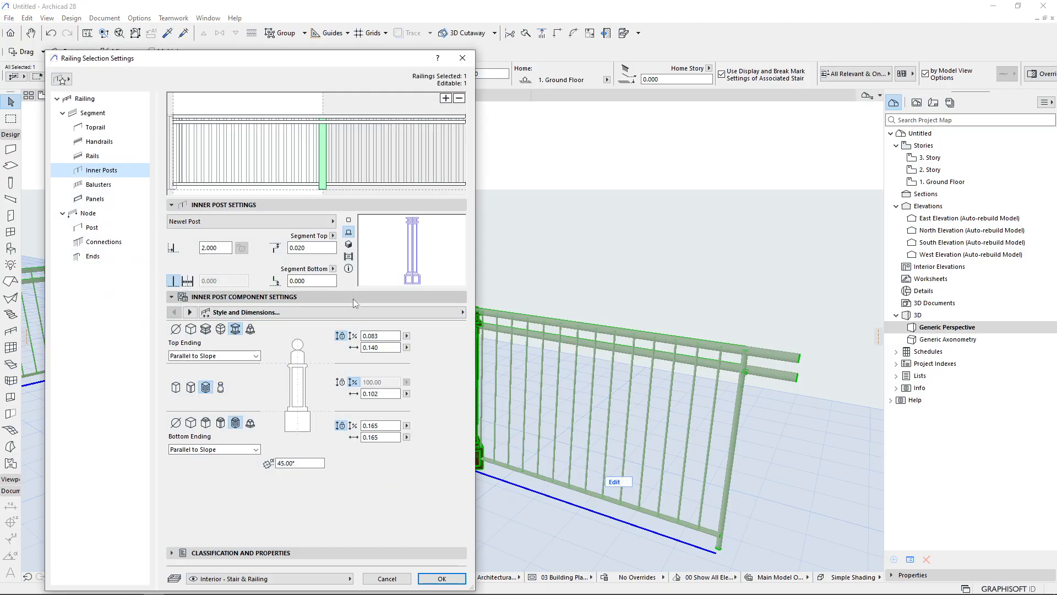
pyautogui.click(311, 248)
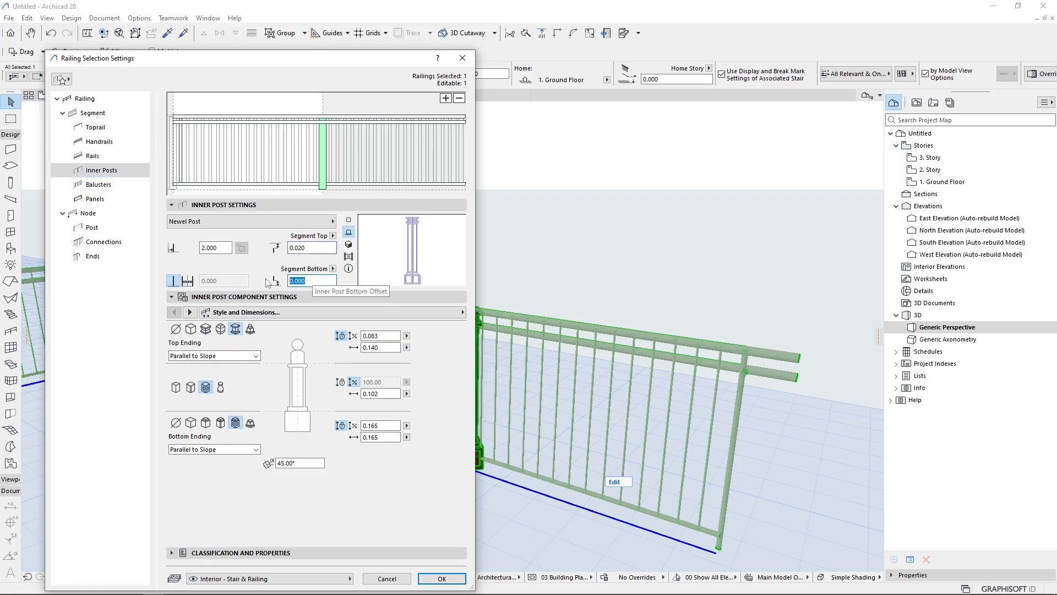
pyautogui.click(307, 249)
pyautogui.doubleClick(306, 249)
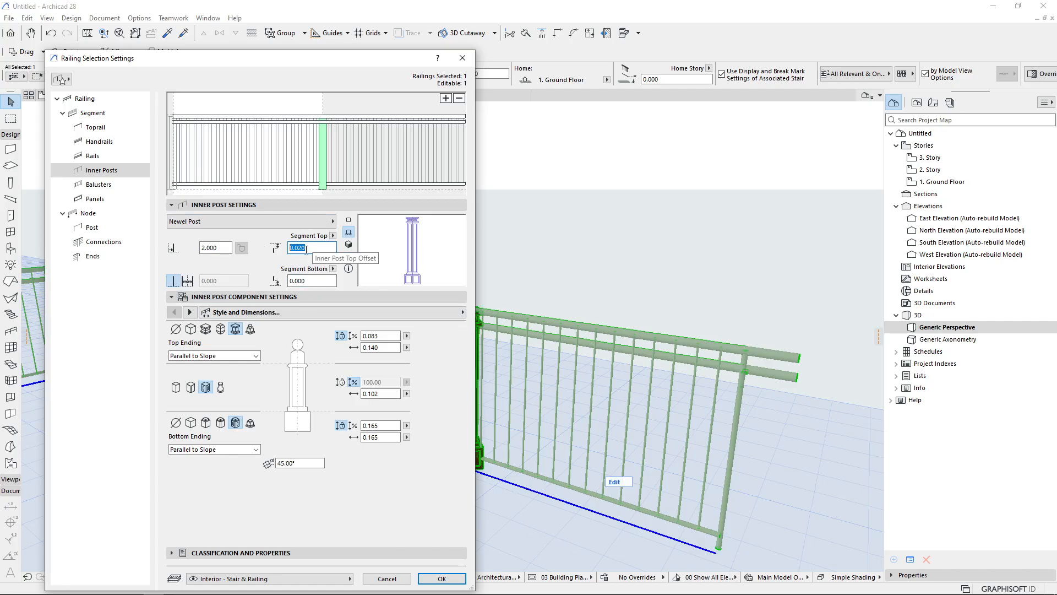
pyautogui.click(100, 118)
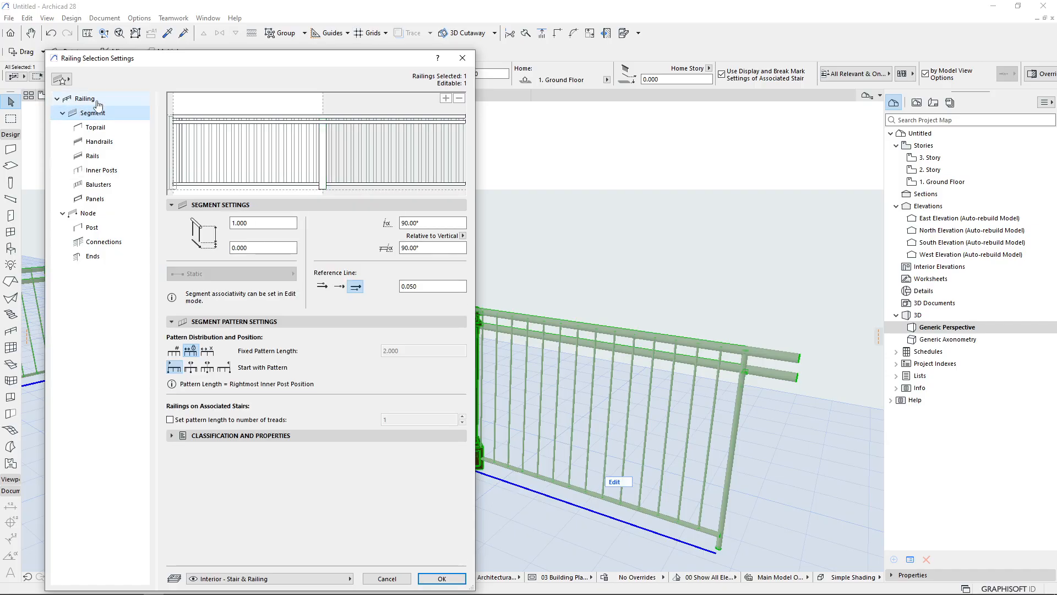
pyautogui.click(85, 99)
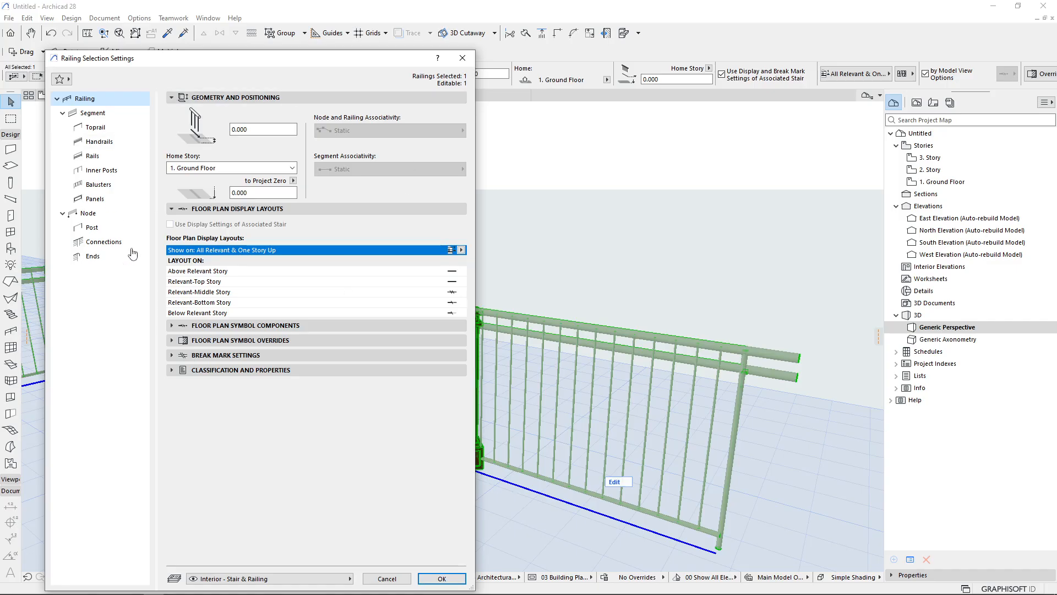
pyautogui.click(133, 114)
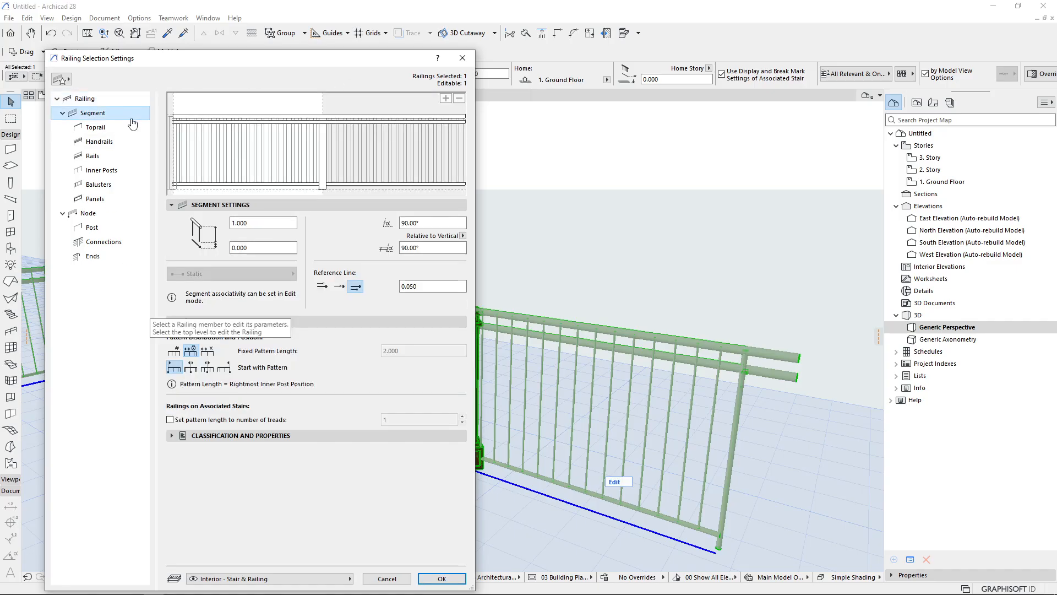
pyautogui.doubleClick(234, 225)
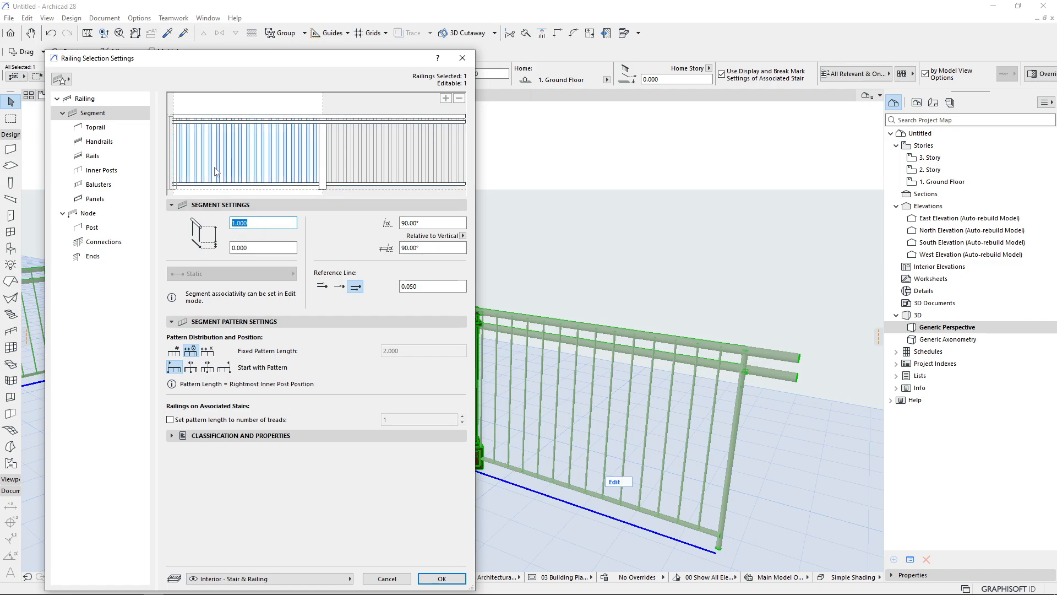
pyautogui.doubleClick(255, 248)
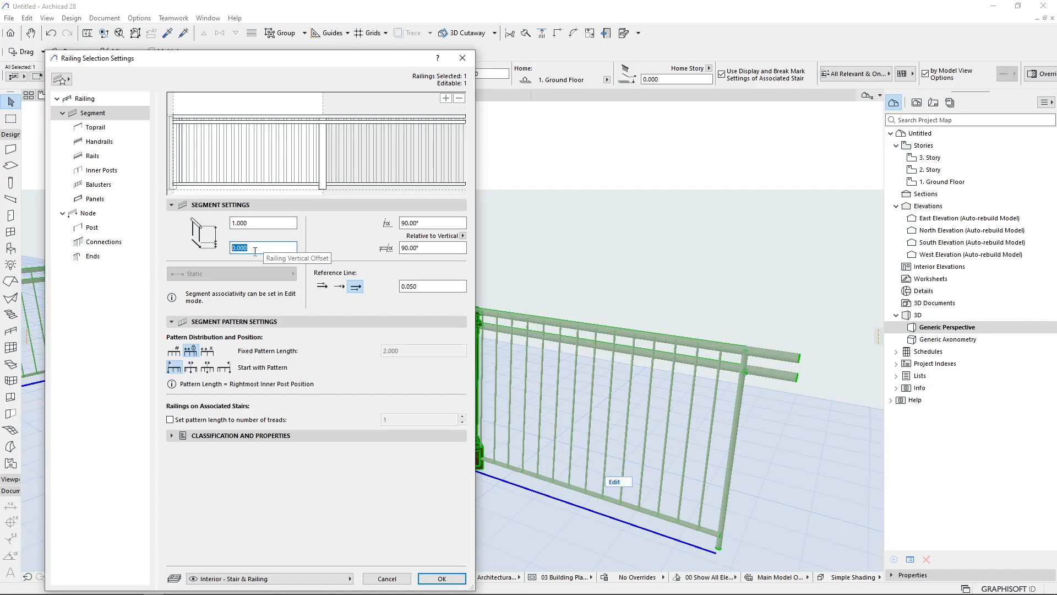
pyautogui.click(122, 98)
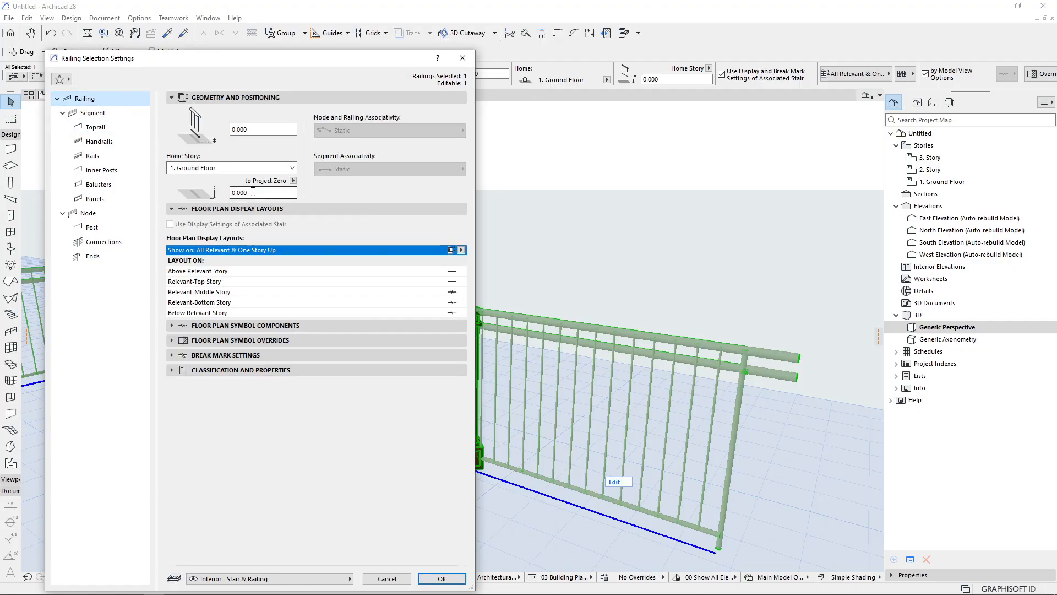
# Try a railing elevation offset of 1, then reset it to 0
pyautogui.click(252, 133)
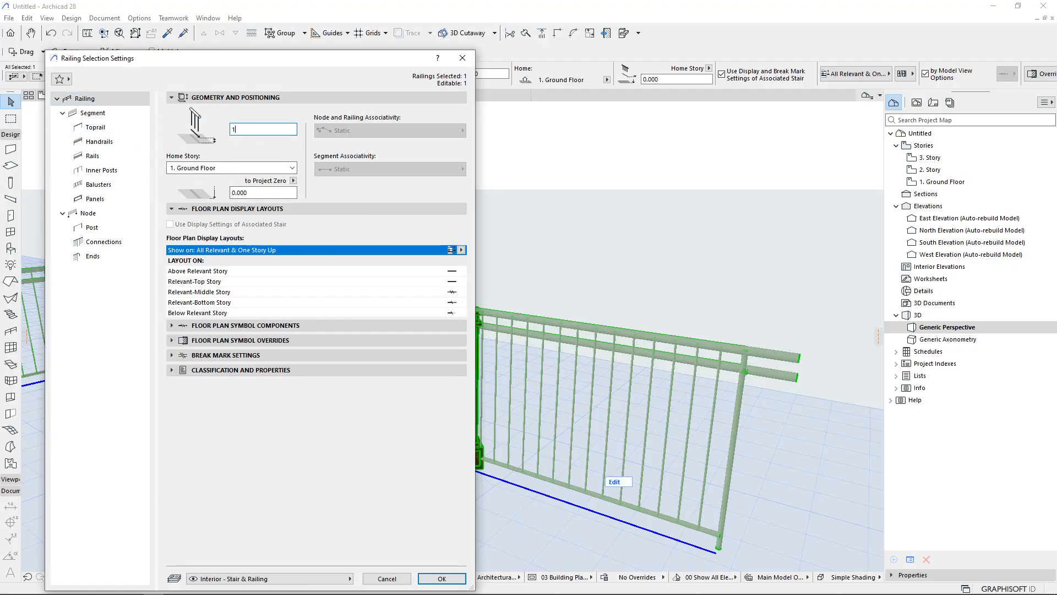
pyautogui.click(92, 112)
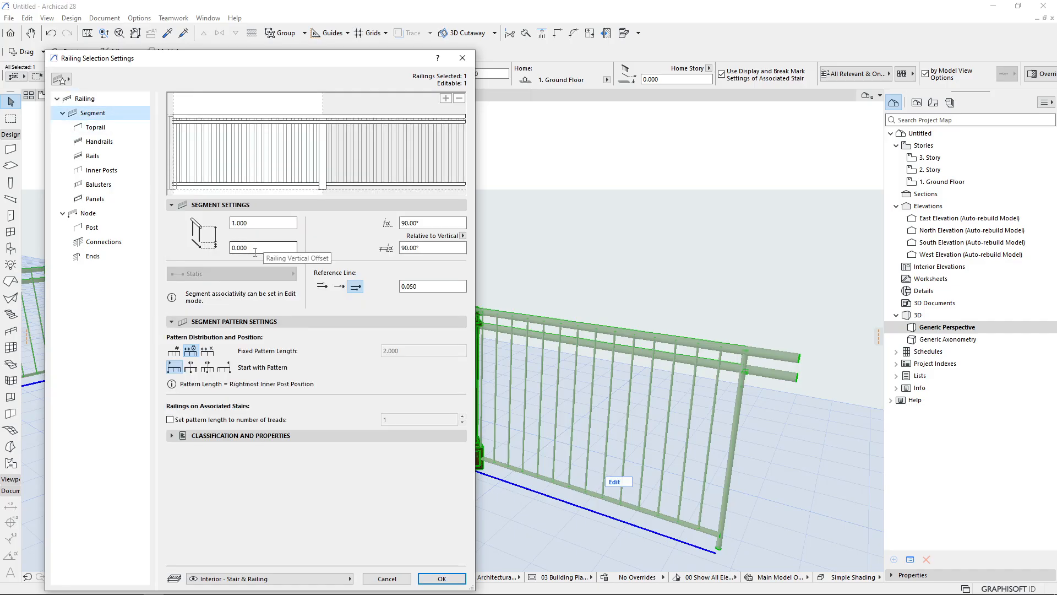
pyautogui.click(85, 99)
pyautogui.doubleClick(255, 130)
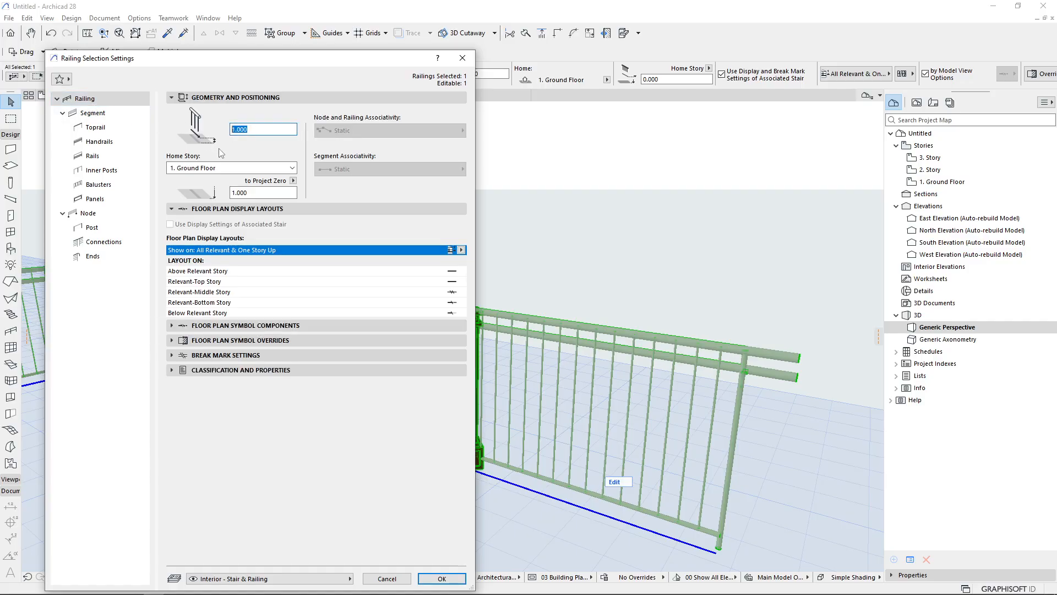
pyautogui.write('0')
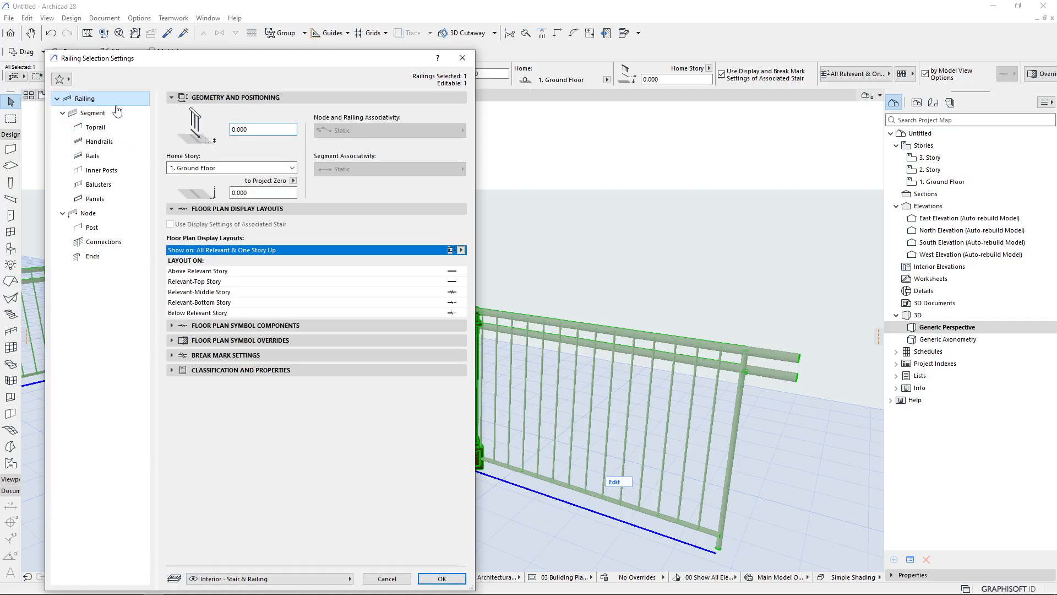
# Set the railing elevation offset to 1 and the segment vertical offset to 0.5, applying the settings
pyautogui.click(93, 113)
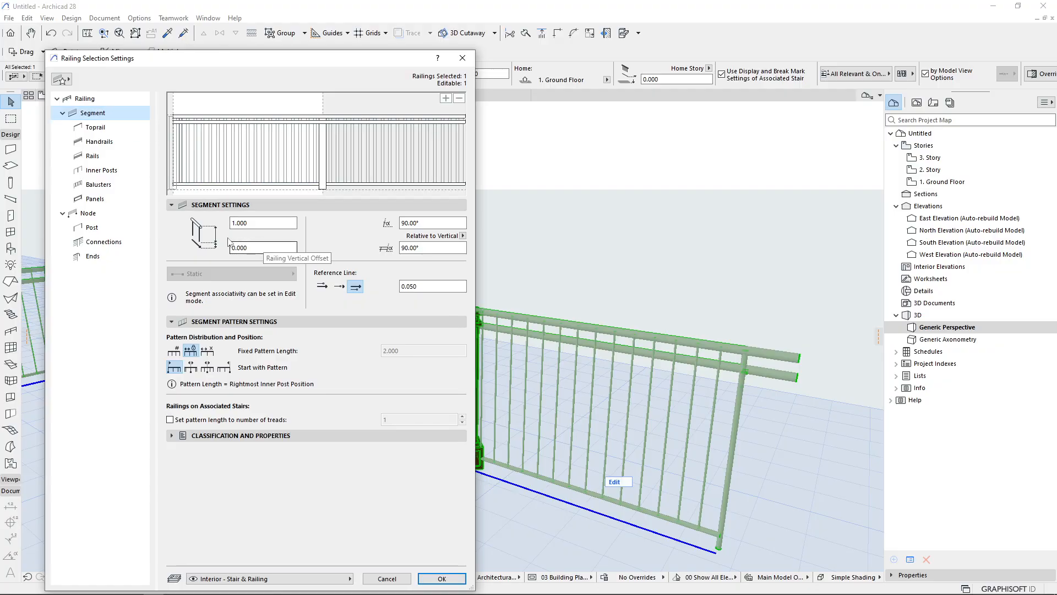
pyautogui.click(82, 99)
pyautogui.write('1')
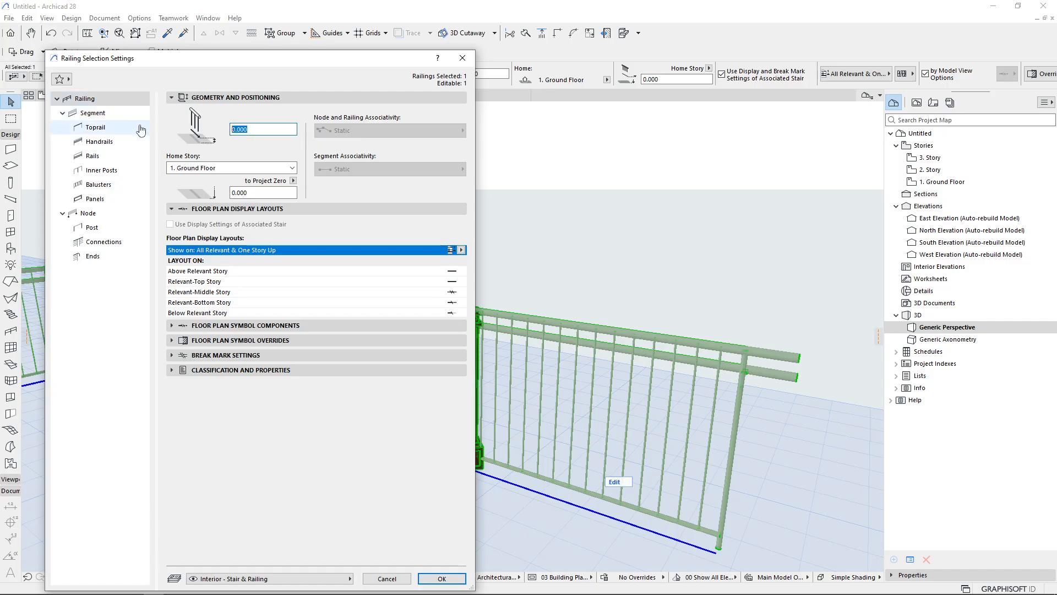
pyautogui.click(96, 132)
pyautogui.click(92, 113)
pyautogui.moveTo(257, 248); pyautogui.dragTo(173, 255)
pyautogui.write('.5')
pyautogui.press('Return')
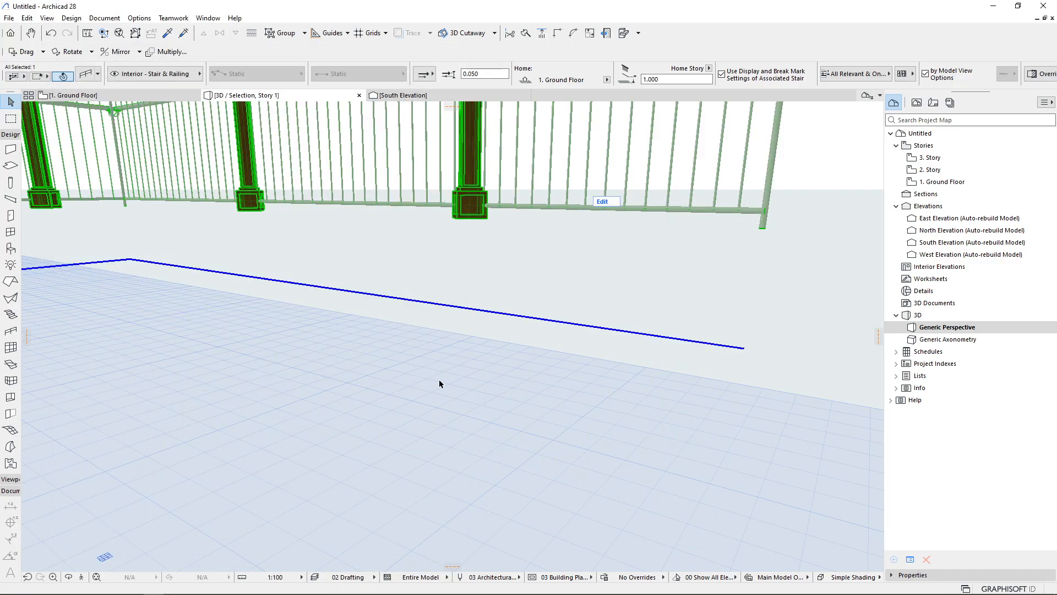
# Inspect the raised railing's distance above the floor in the 3D view
pyautogui.scroll(-3, 439, 380)
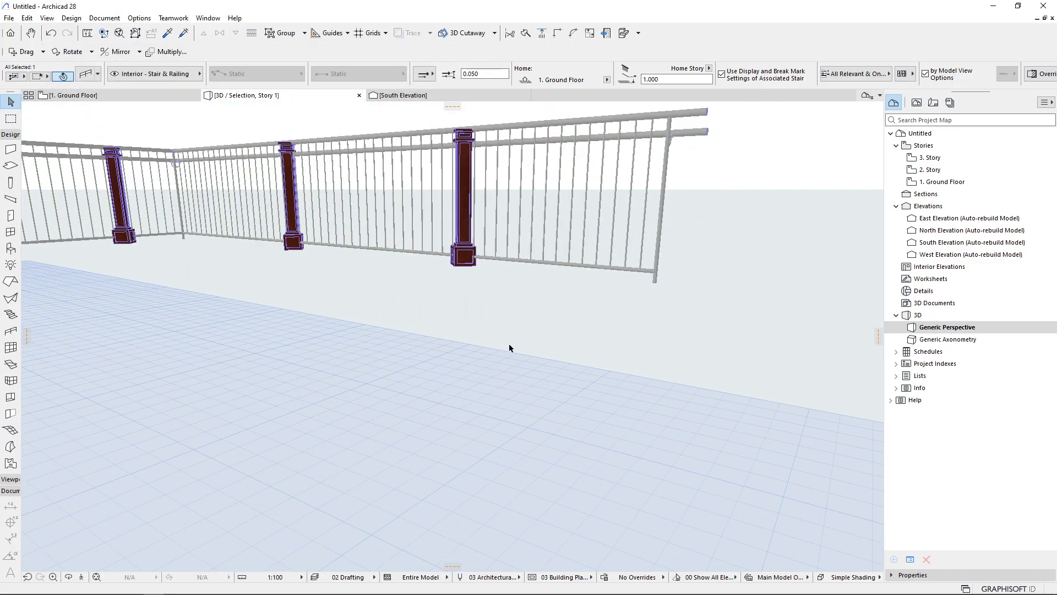
pyautogui.moveTo(509, 345); pyautogui.dragTo(419, 379, button='middle')
pyautogui.press('Print')
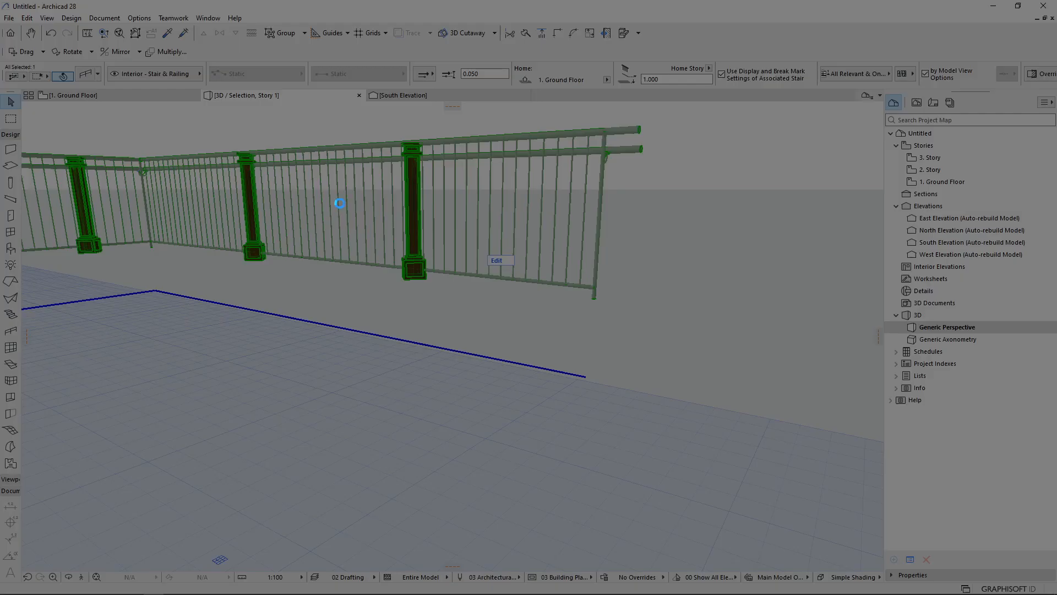
pyautogui.moveTo(204, 97); pyautogui.dragTo(768, 565)
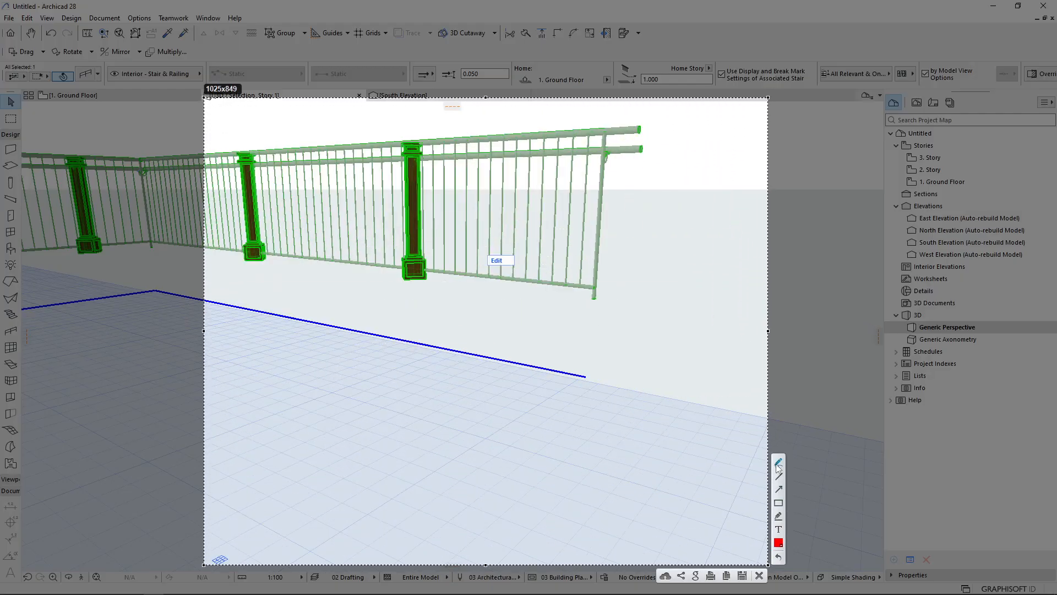
pyautogui.moveTo(586, 376)
pyautogui.mouseDown()
pyautogui.moveTo(565, 497)
pyautogui.moveTo(578, 527)
pyautogui.mouseUp()
pyautogui.moveTo(594, 446); pyautogui.dragTo(593, 458)
pyautogui.moveTo(594, 299); pyautogui.dragTo(593, 311)
pyautogui.moveTo(594, 353); pyautogui.dragTo(584, 378)
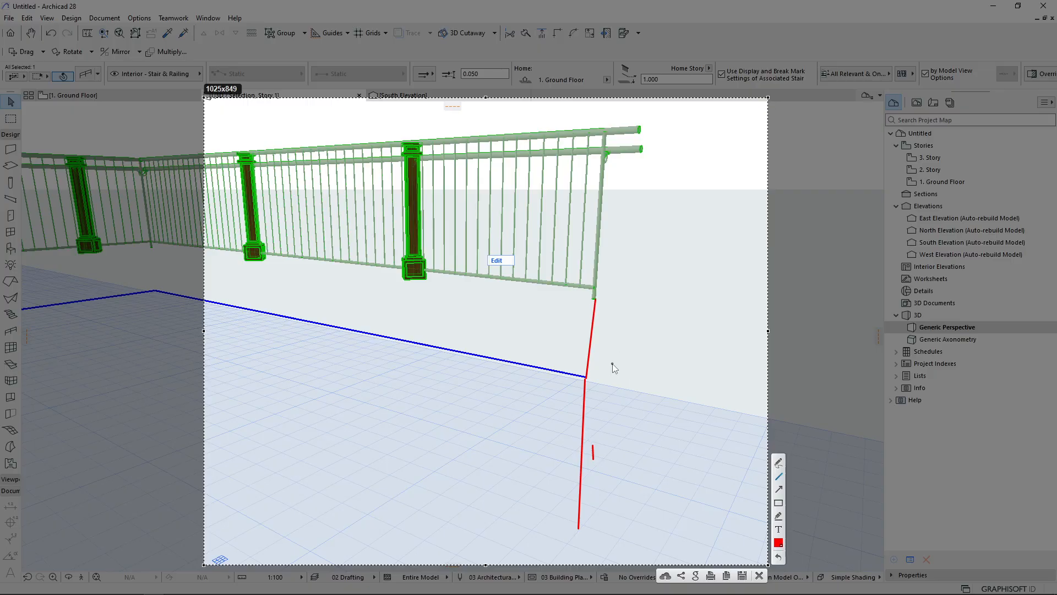
pyautogui.press('Escape')
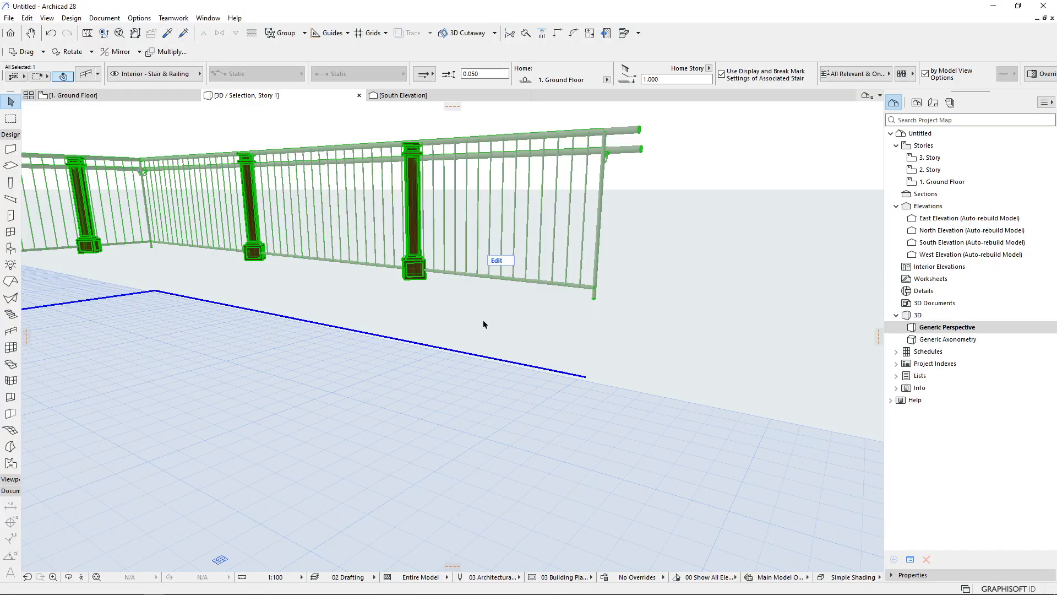
# Reopen the railing settings and reset both the railing elevation offset and the segment vertical offset to 0
pyautogui.hotkey('ctrl', 't')
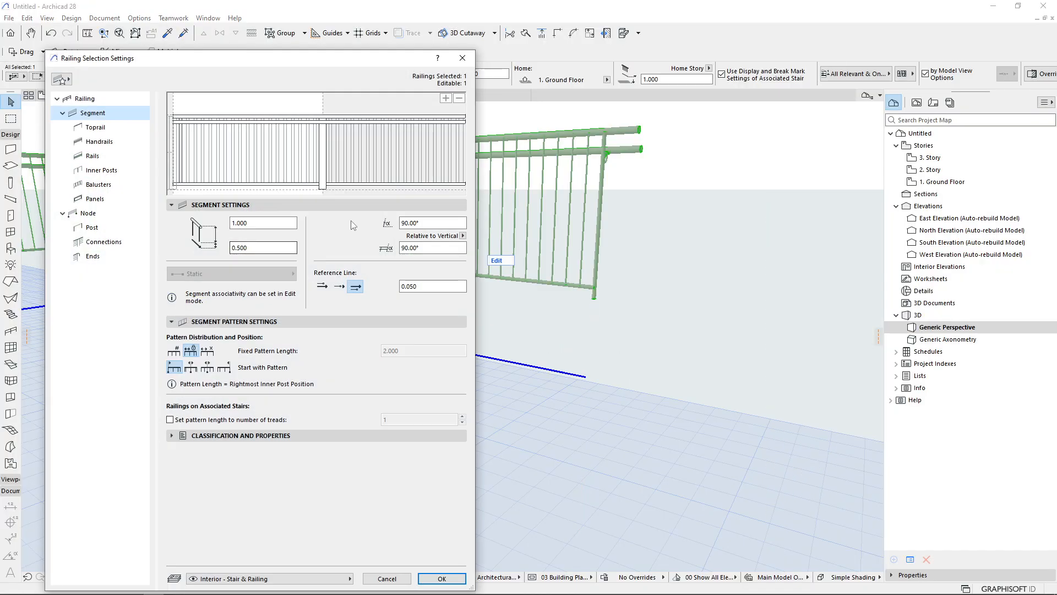
pyautogui.click(92, 103)
pyautogui.click(231, 130)
pyautogui.write('0')
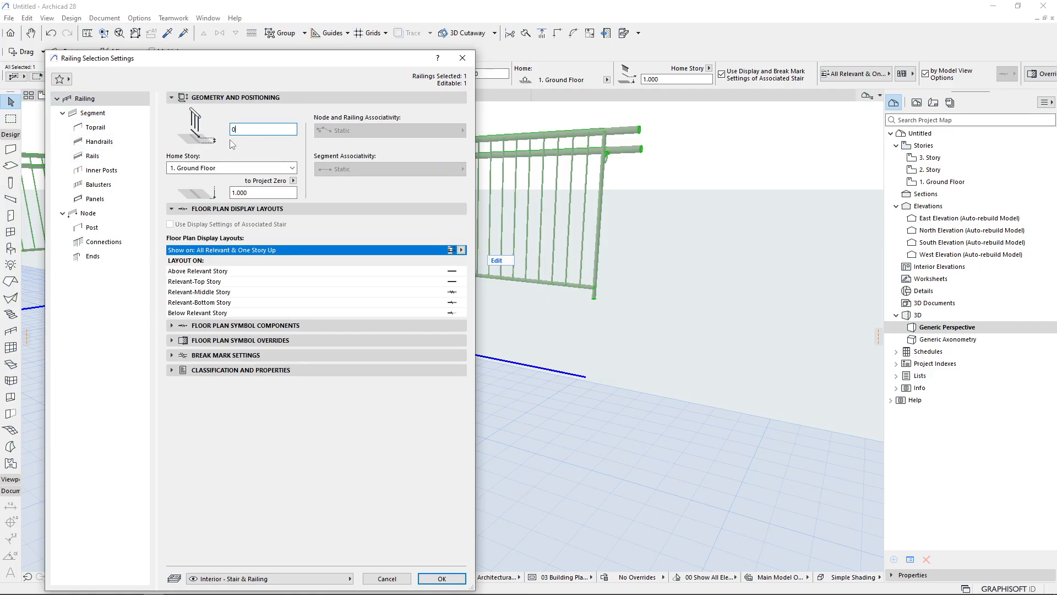
pyautogui.click(102, 114)
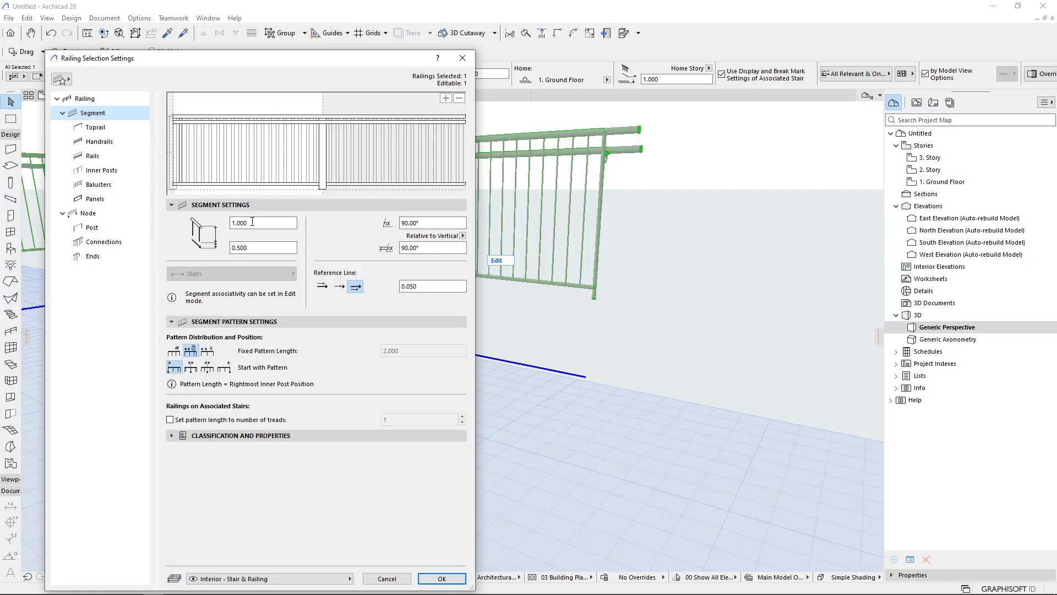
pyautogui.moveTo(257, 220); pyautogui.dragTo(203, 224)
pyautogui.click(255, 247)
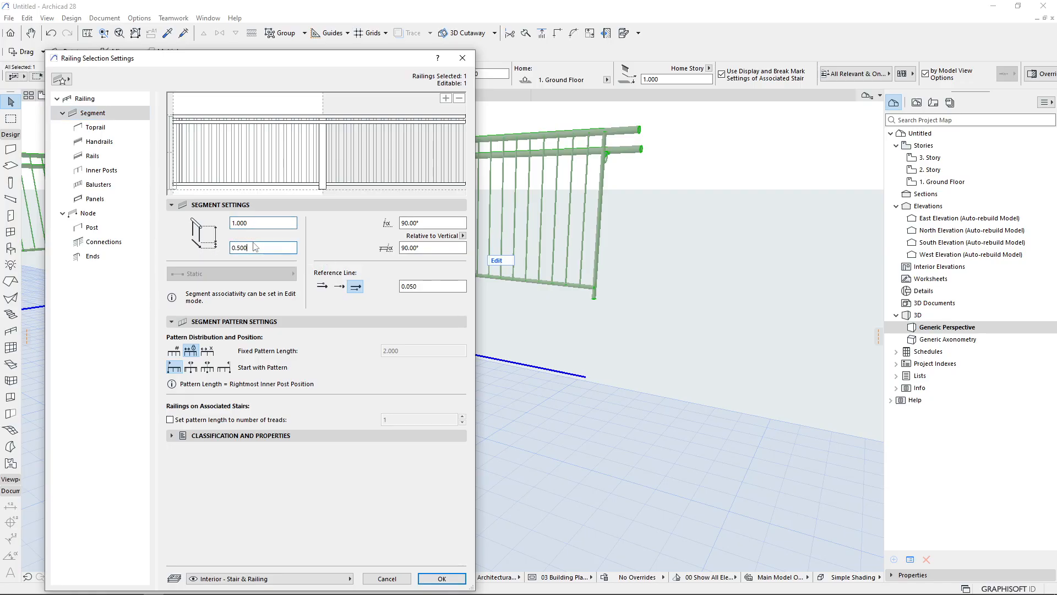
pyautogui.moveTo(252, 248); pyautogui.dragTo(232, 249)
pyautogui.write('0')
pyautogui.click(262, 223)
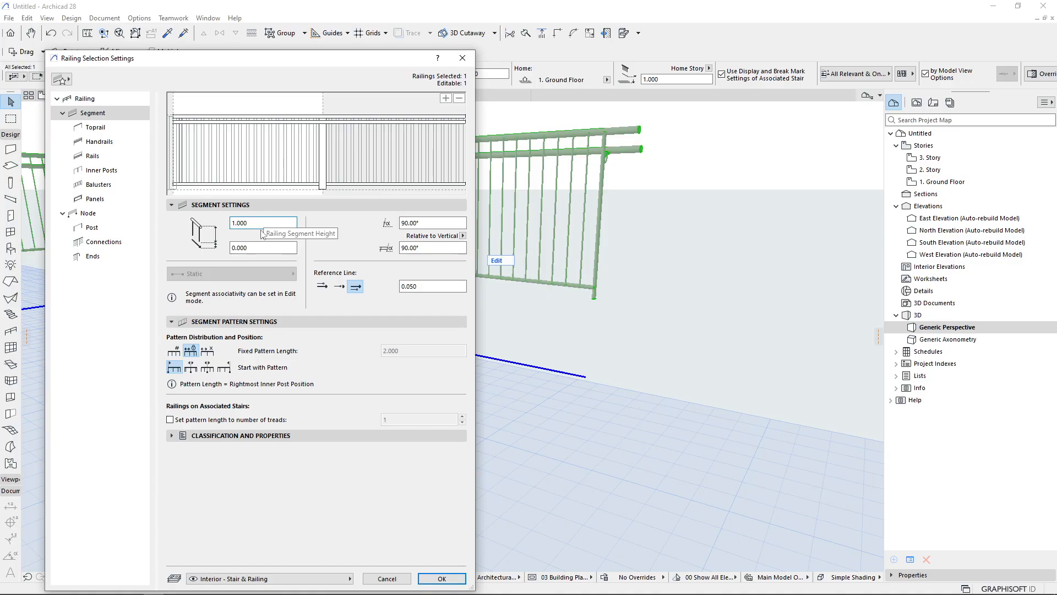
# Set the segment reference line to the left side with a 0.5 offset and apply the settings
pyautogui.click(340, 286)
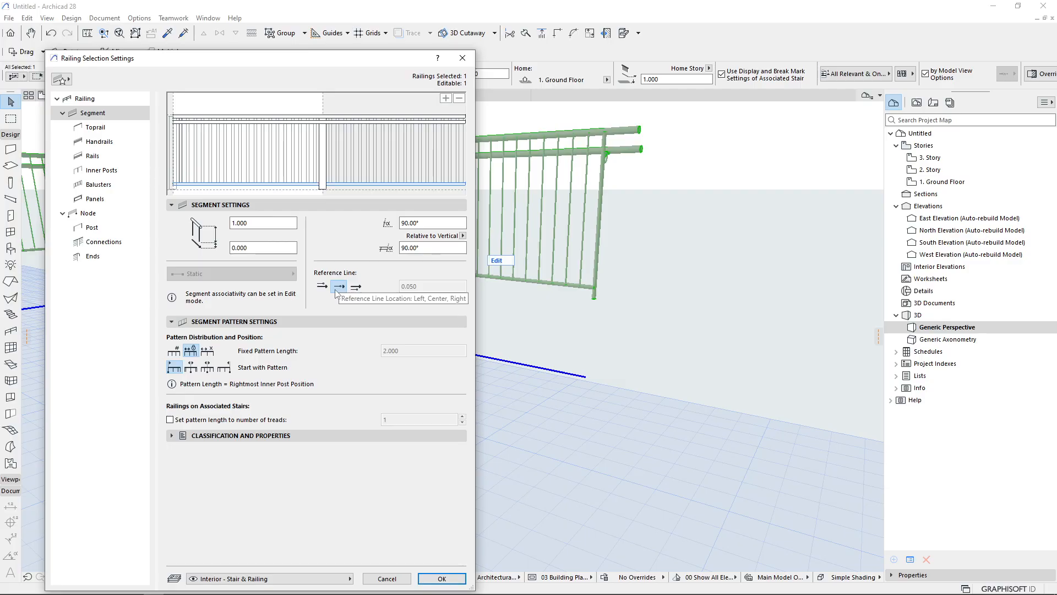
pyautogui.click(356, 287)
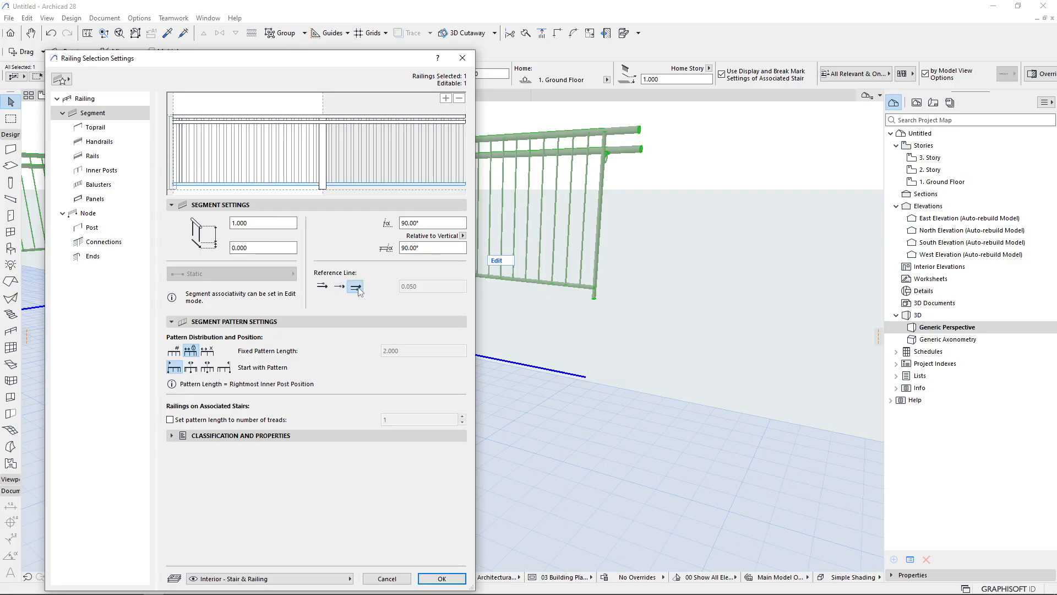
pyautogui.click(321, 289)
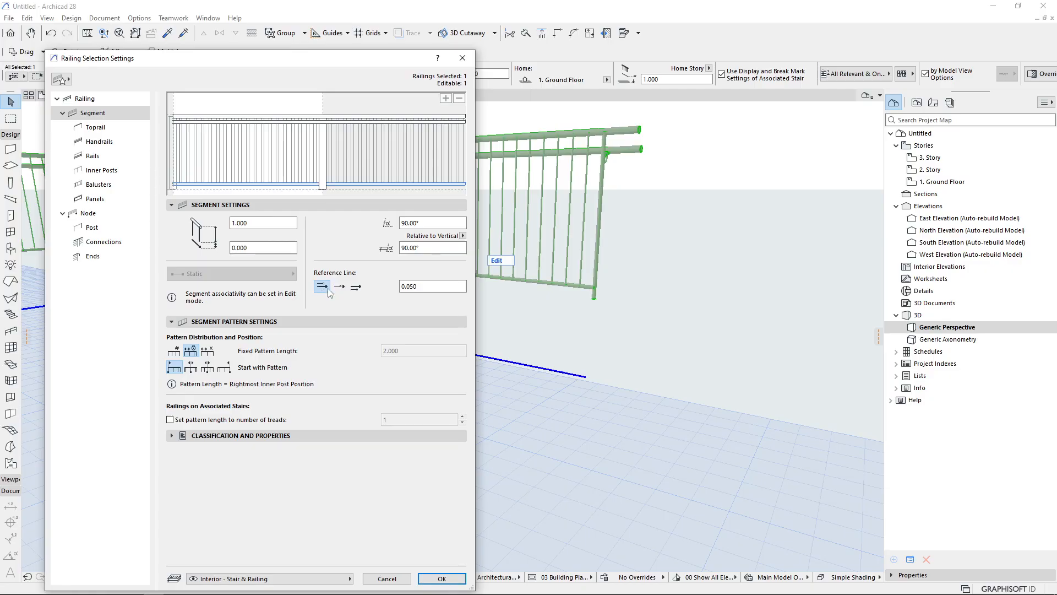
pyautogui.moveTo(418, 287); pyautogui.dragTo(393, 288)
pyautogui.write('0.5')
pyautogui.press('Return')
pyautogui.moveTo(481, 353); pyautogui.dragTo(283, 229, button='middle')
pyautogui.scroll(-1, 208, 312)
pyautogui.keyDown('shift'); pyautogui.moveTo(208, 314); pyautogui.dragTo(237, 325, button='middle'); pyautogui.keyUp('shift')
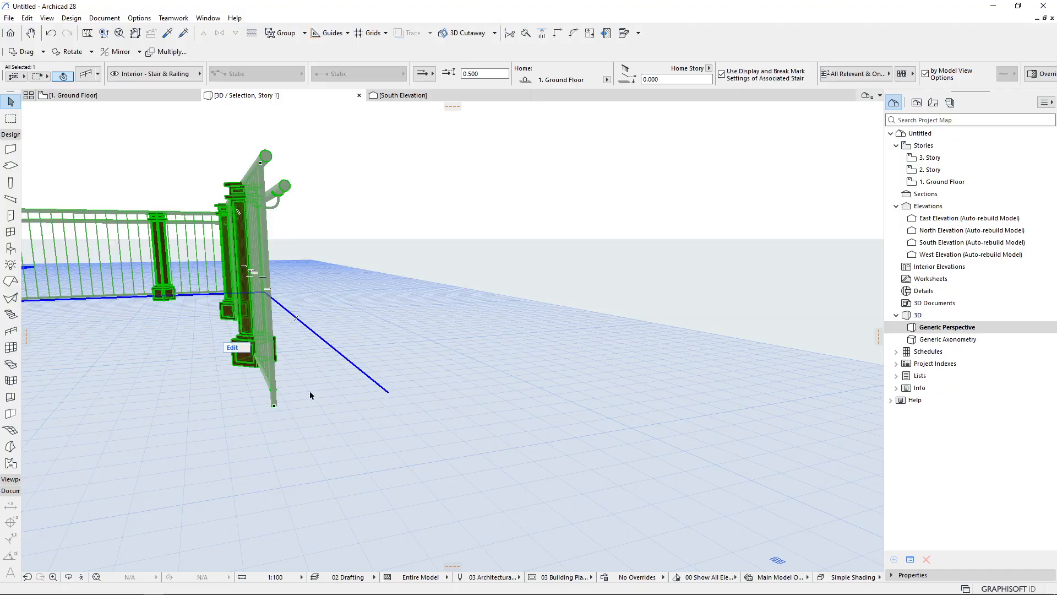
# Reset the railing's reference line offset to 0
pyautogui.hotkey('ctrl', 't')
pyautogui.moveTo(432, 287); pyautogui.dragTo(394, 291)
pyautogui.write('0')
pyautogui.press('Return')
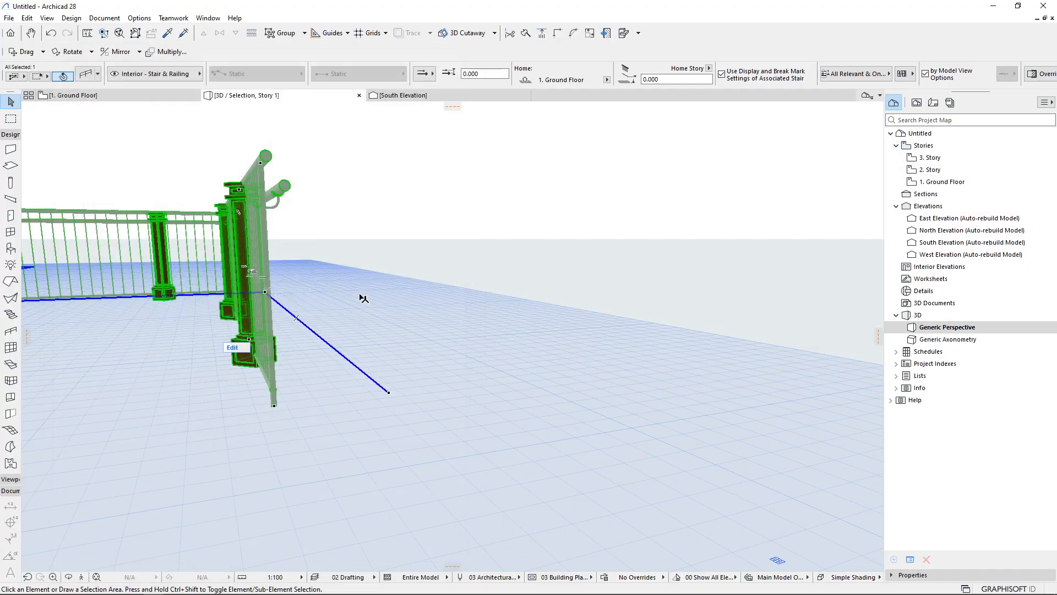
# Select the railing again and open its inner post settings
pyautogui.click(435, 267)
pyautogui.keyDown('shift'); pyautogui.moveTo(332, 281); pyautogui.dragTo(351, 192, button='middle'); pyautogui.keyUp('shift')
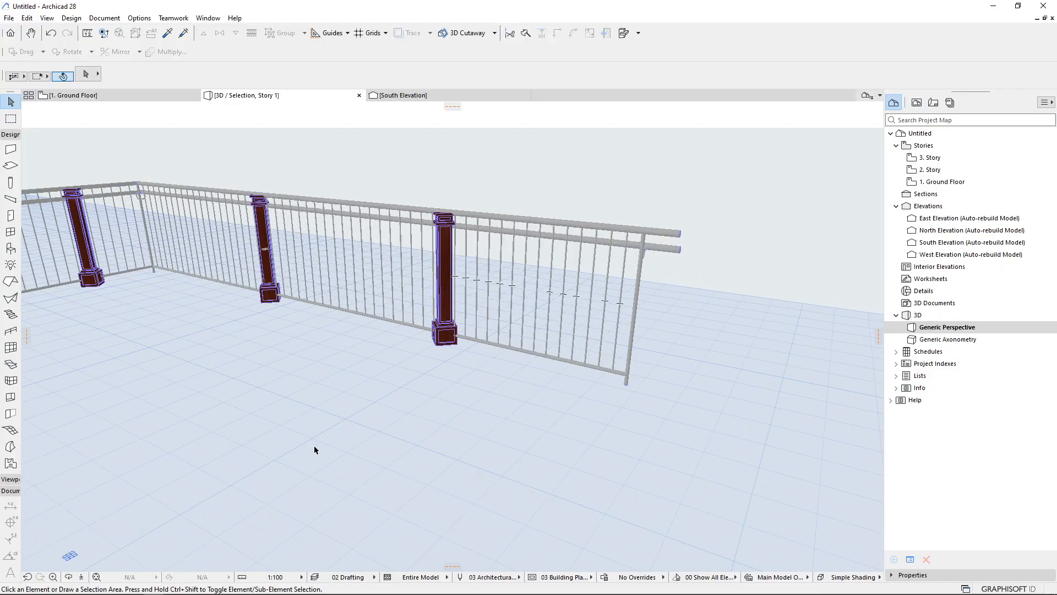
pyautogui.moveTo(503, 321); pyautogui.dragTo(586, 348, button='middle')
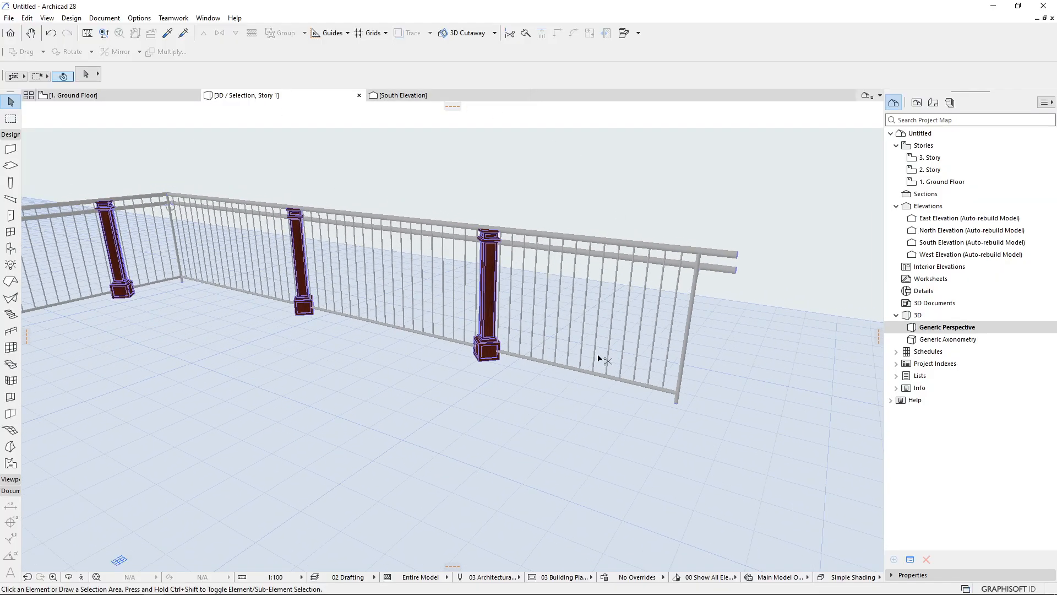
pyautogui.click(482, 325)
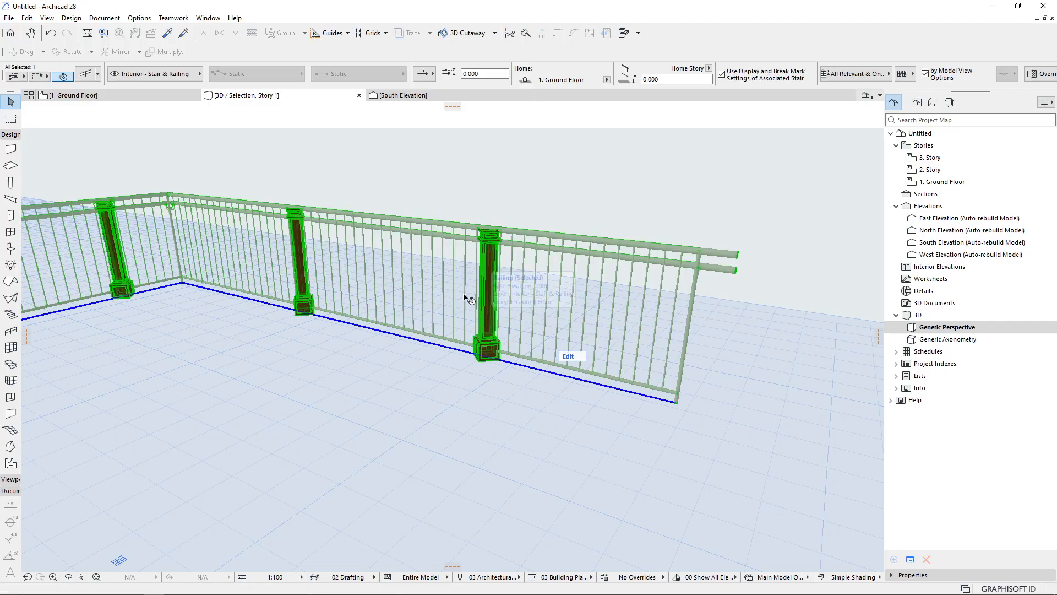
pyautogui.doubleClick(477, 306)
pyautogui.click(95, 127)
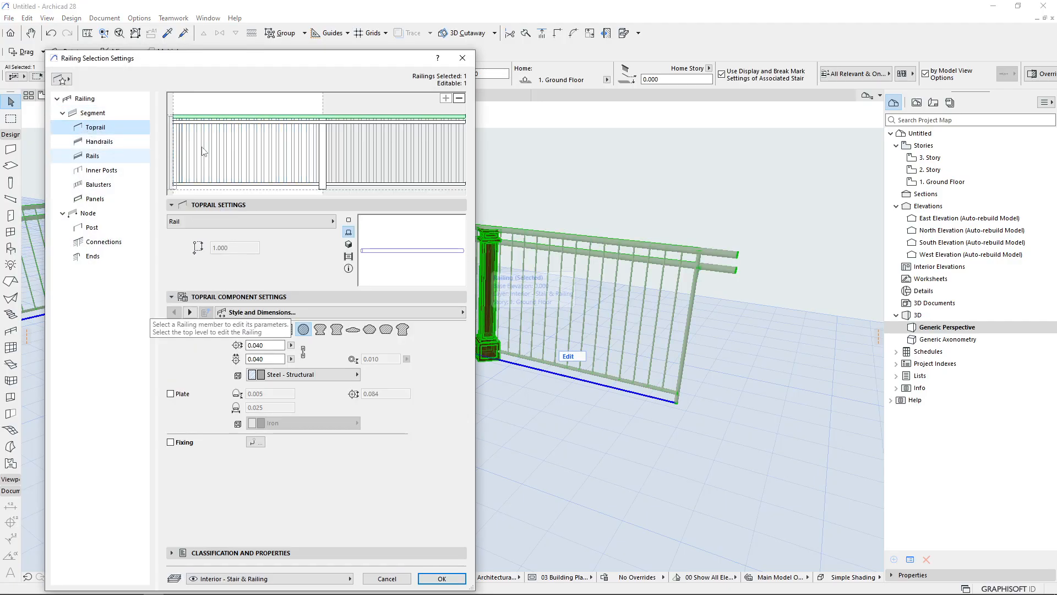
pyautogui.click(321, 142)
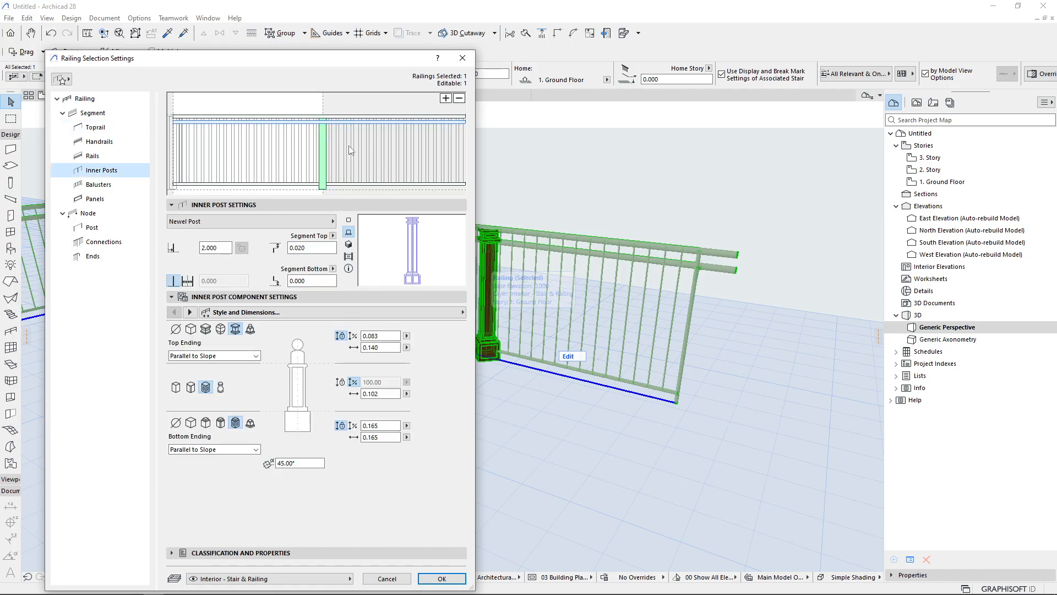
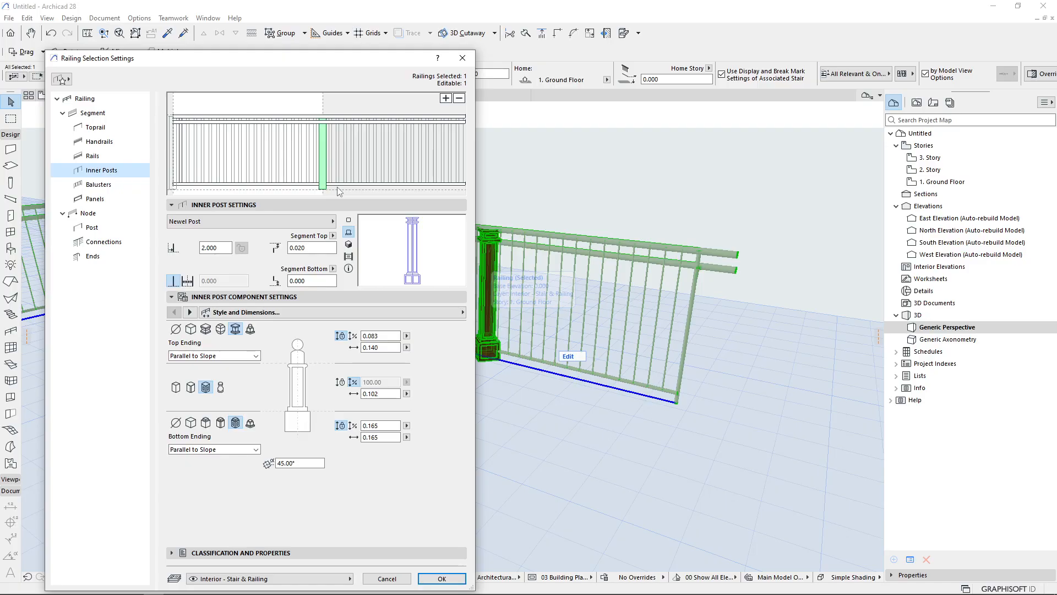
# Select the railing, orbit around it, and review its home story and bottom offset settings
pyautogui.press('Escape')
pyautogui.press('Escape')
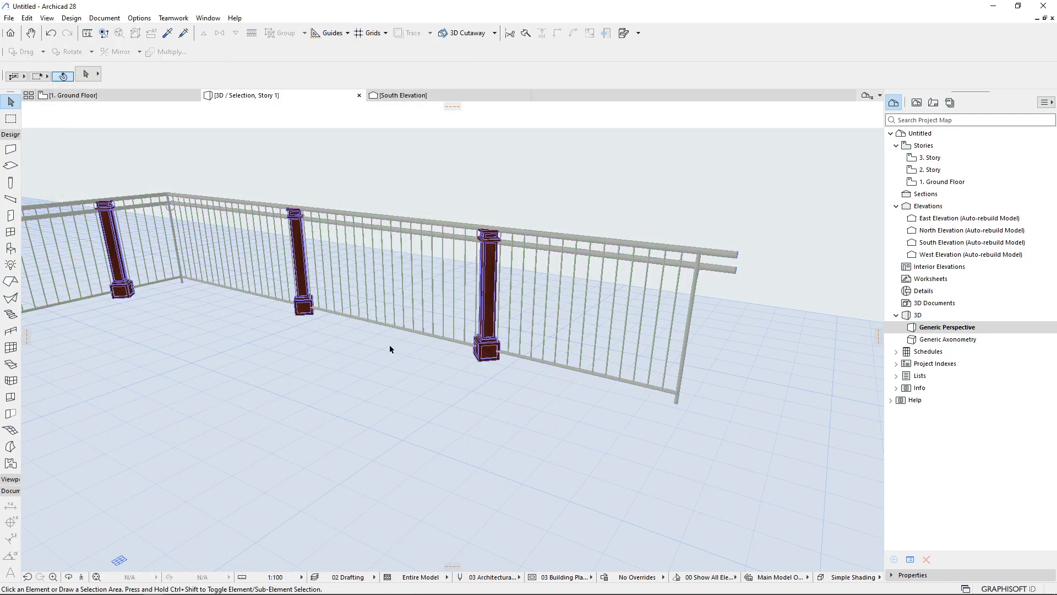
pyautogui.click(479, 339)
pyautogui.scroll(4, 705, 405)
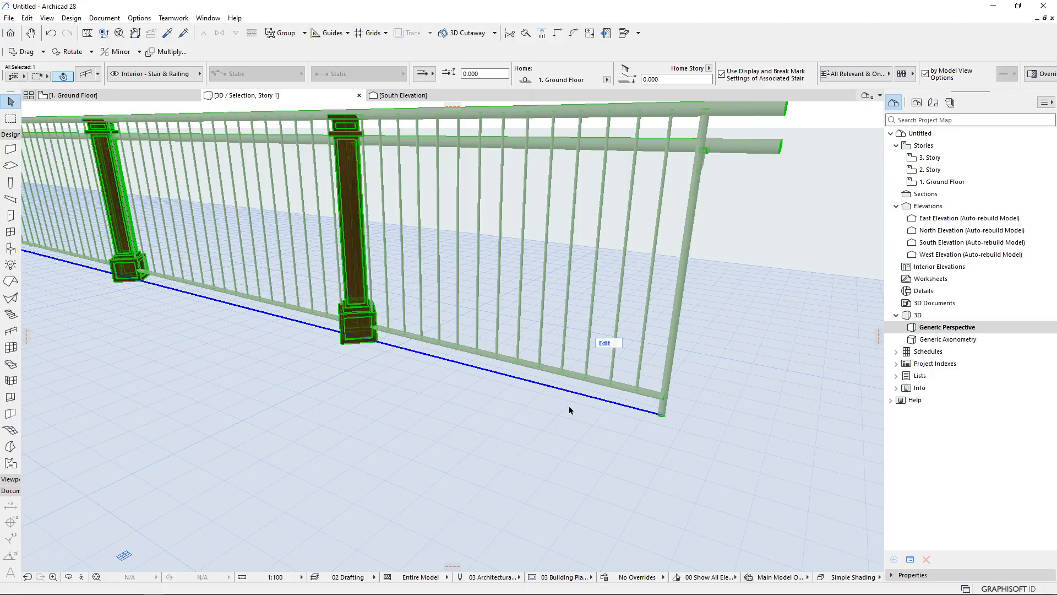
pyautogui.scroll(-3, 611, 418)
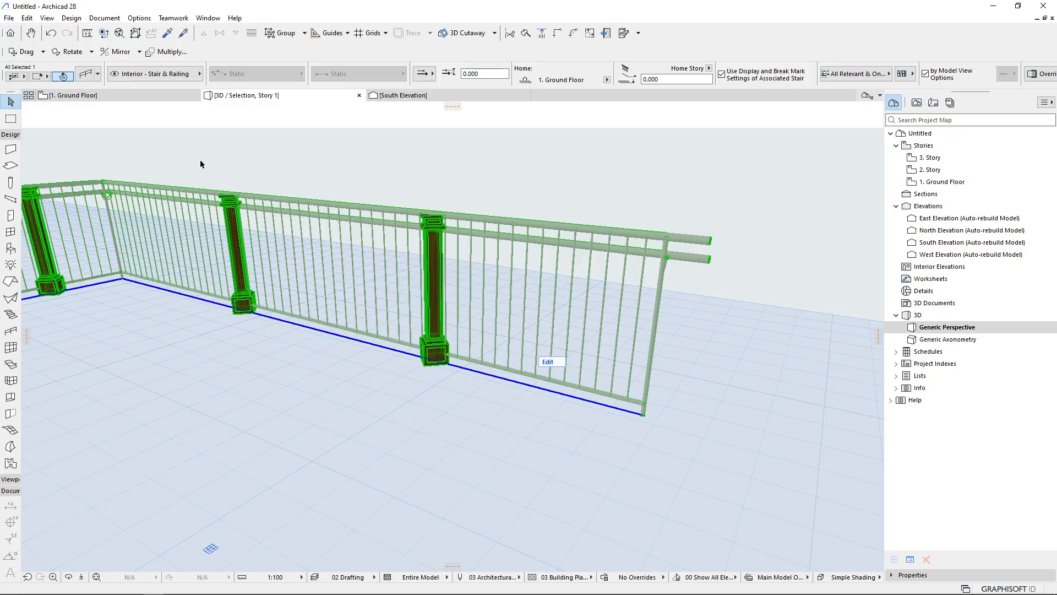
pyautogui.scroll(-6, 684, 323)
pyautogui.moveTo(366, 316)
pyautogui.mouseDown(button='middle')
pyautogui.moveTo(522, 318)
pyautogui.moveTo(398, 320)
pyautogui.mouseUp(button='middle')
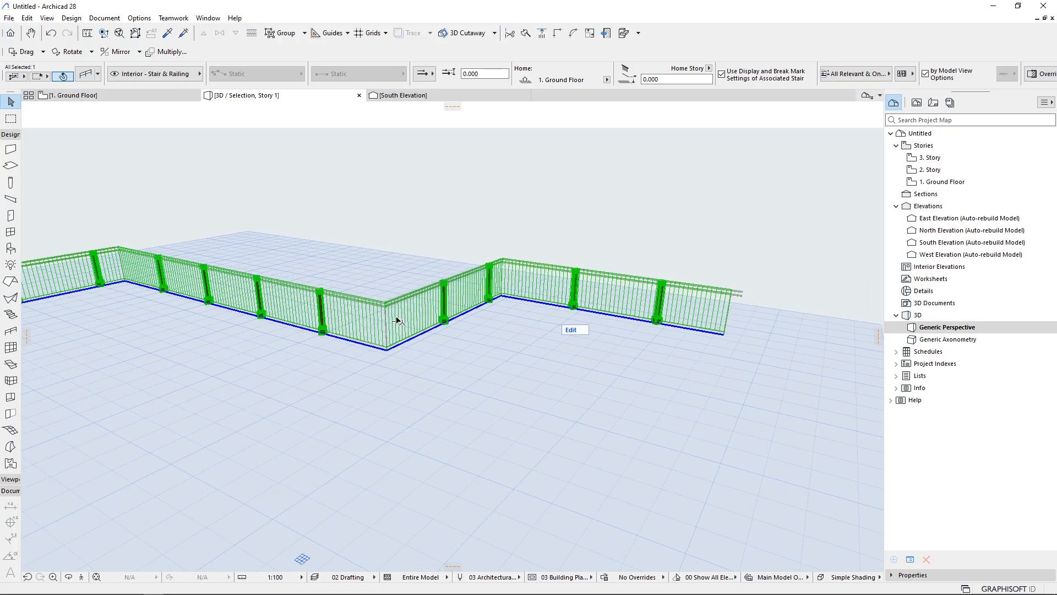
pyautogui.scroll(5, 739, 315)
pyautogui.scroll(2, 752, 310)
pyautogui.scroll(-5, 613, 427)
pyautogui.hotkey('ctrl', 't')
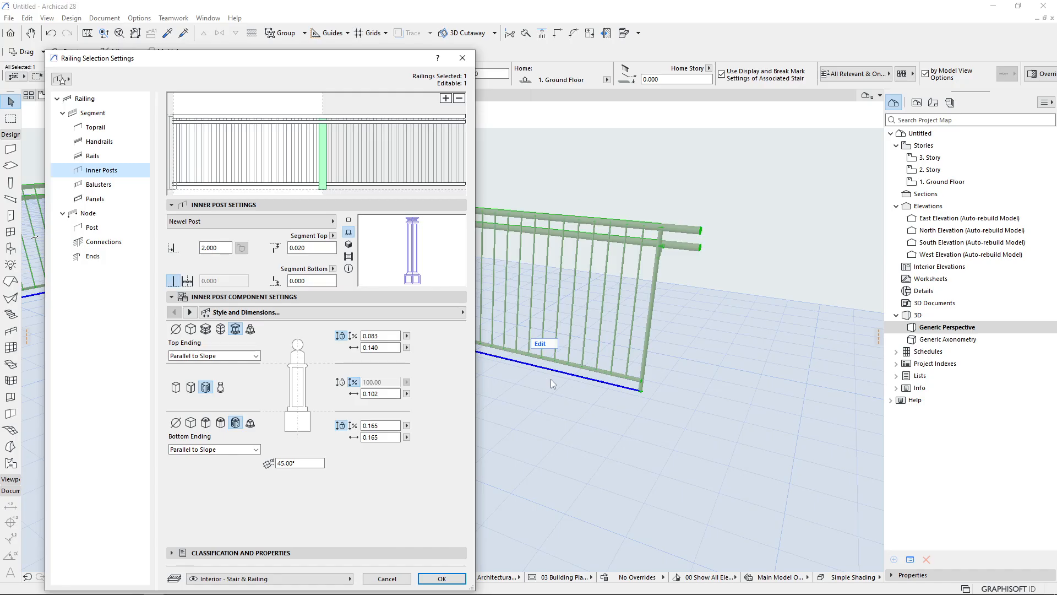
pyautogui.click(97, 100)
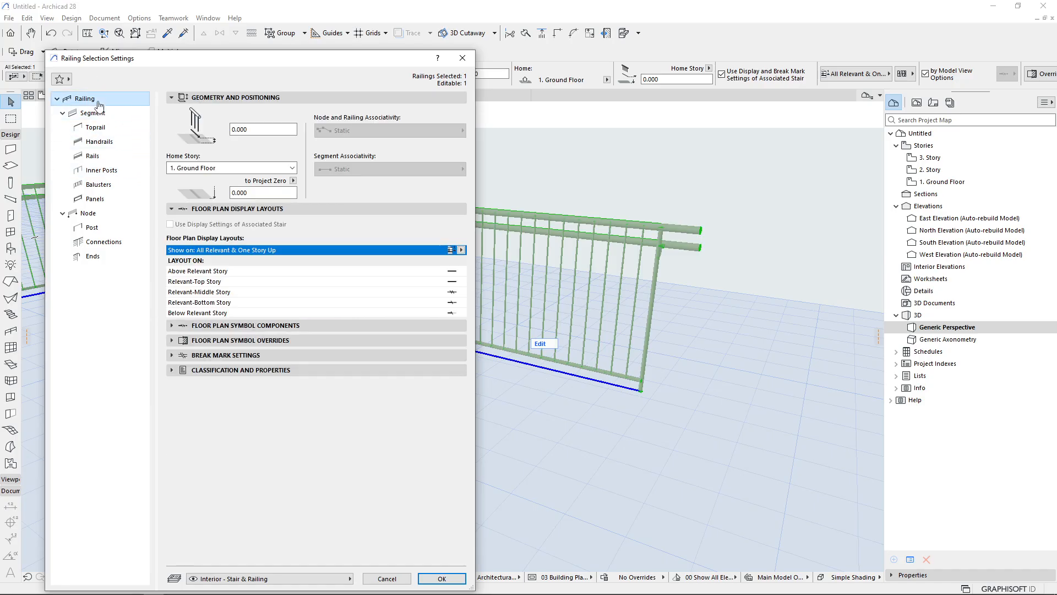
pyautogui.click(231, 129)
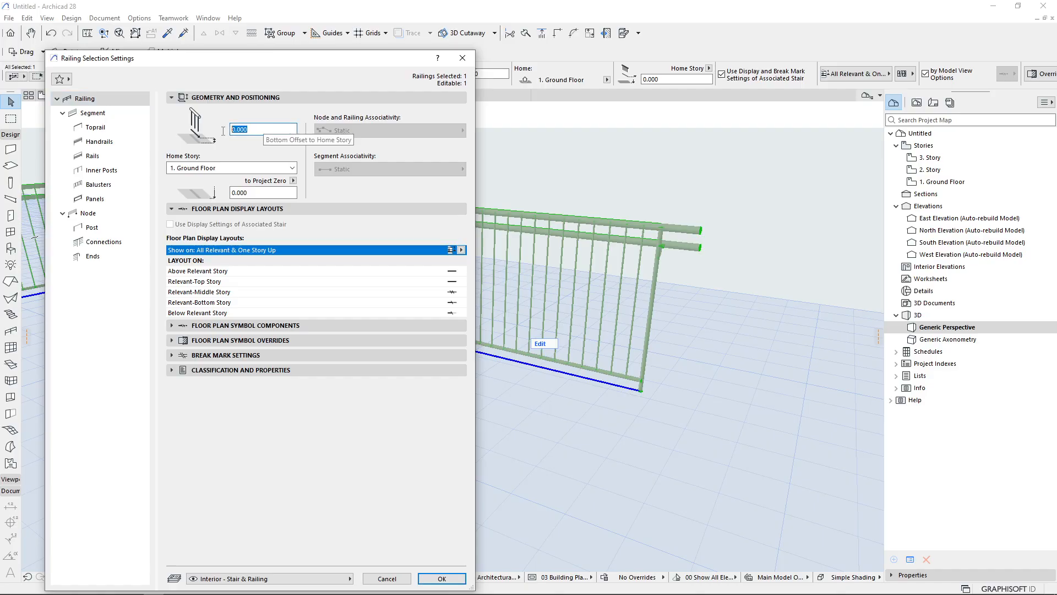
pyautogui.click(220, 170)
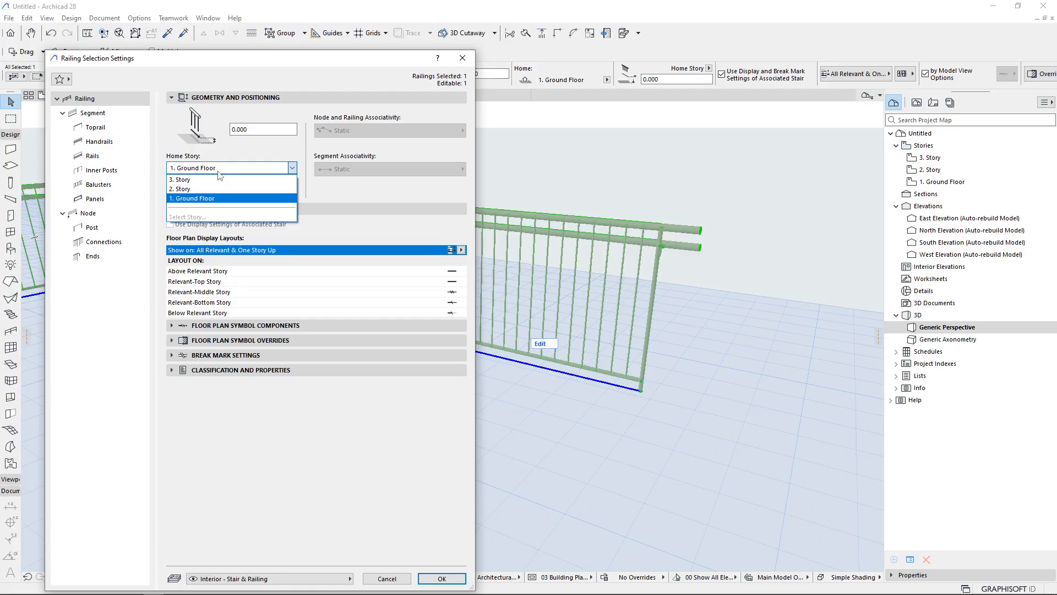
pyautogui.press('Escape')
pyautogui.press('Escape')
# Draw two rectangular slabs with the Slab tool, a large base and a smaller one about 4.7 by 2.9 m on it
pyautogui.click(625, 420)
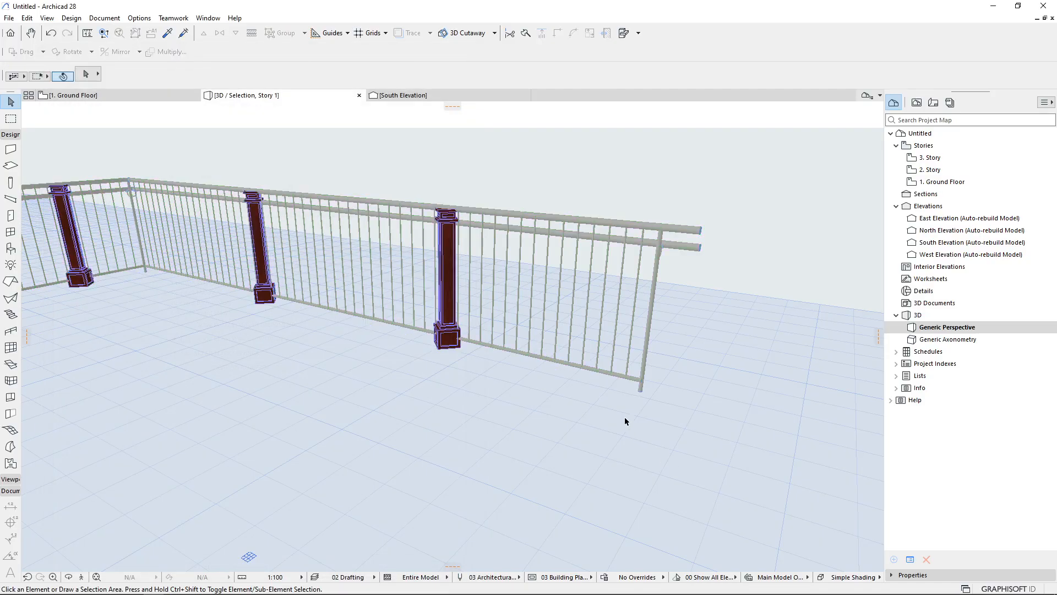
pyautogui.click(14, 167)
pyautogui.scroll(-4, 660, 230)
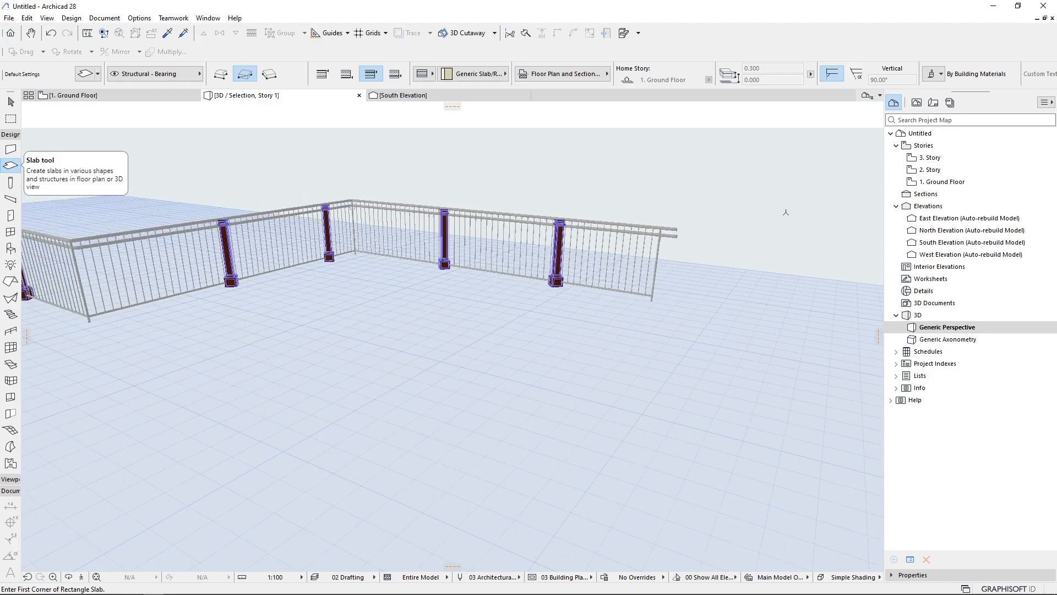
pyautogui.click(789, 207)
pyautogui.click(43, 314)
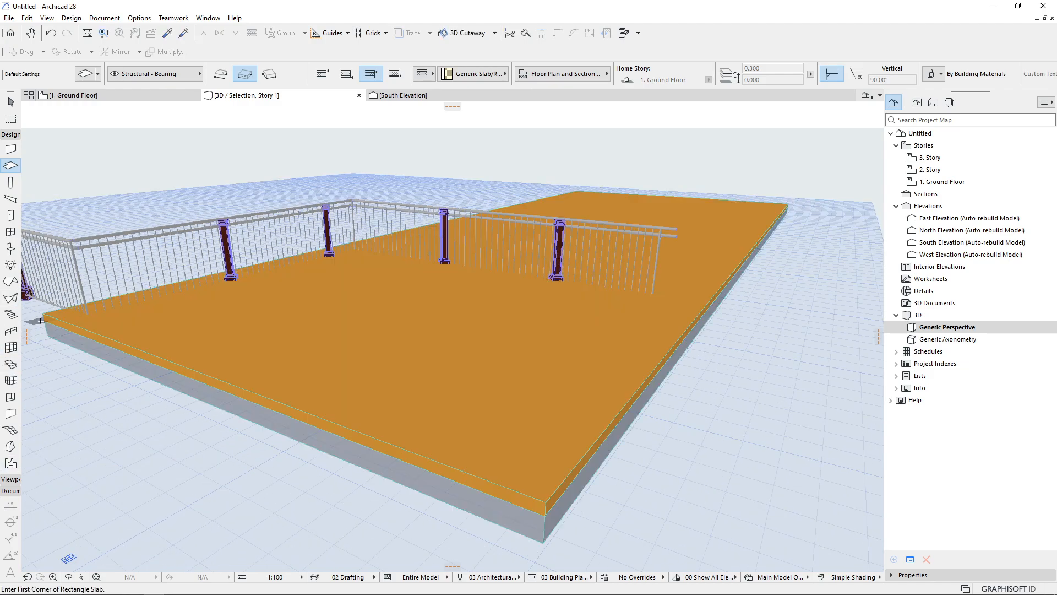
pyautogui.click(536, 403)
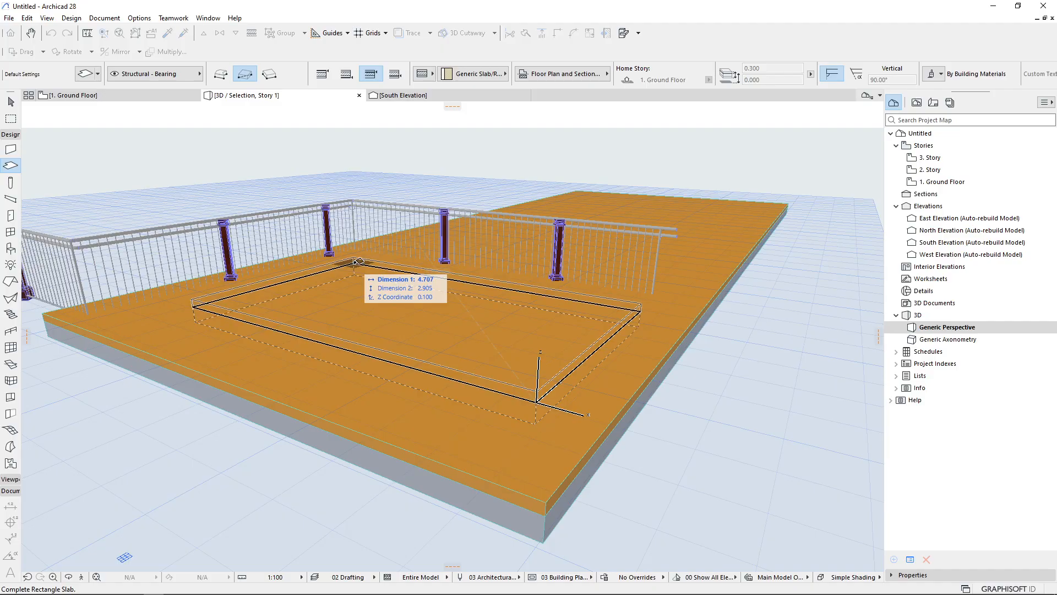
pyautogui.click(358, 271)
pyautogui.press('Escape')
# Raise the smaller slab by 0.25 m
pyautogui.scroll(2, 540, 399)
pyautogui.click(537, 402)
pyautogui.click(536, 402)
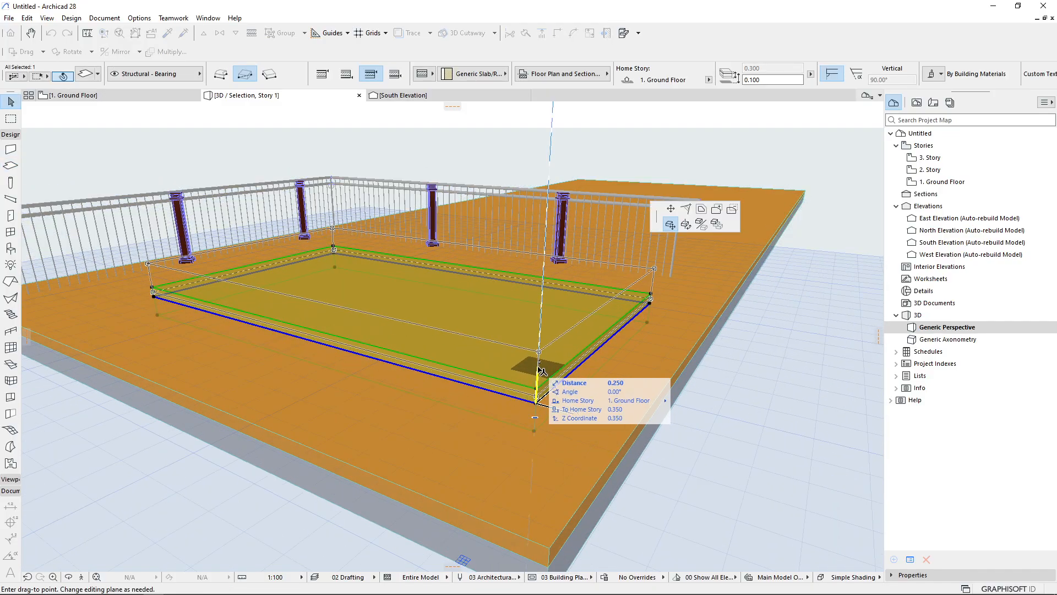
pyautogui.click(539, 369)
pyautogui.press('Escape')
pyautogui.moveTo(557, 370); pyautogui.dragTo(380, 368, button='middle')
pyautogui.click(538, 416)
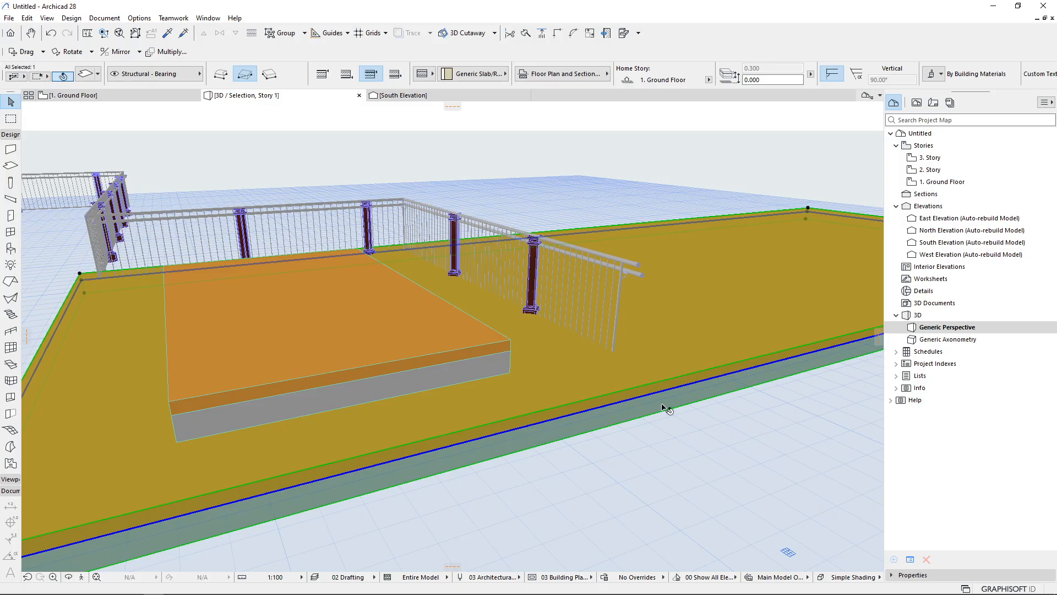
pyautogui.click(941, 188)
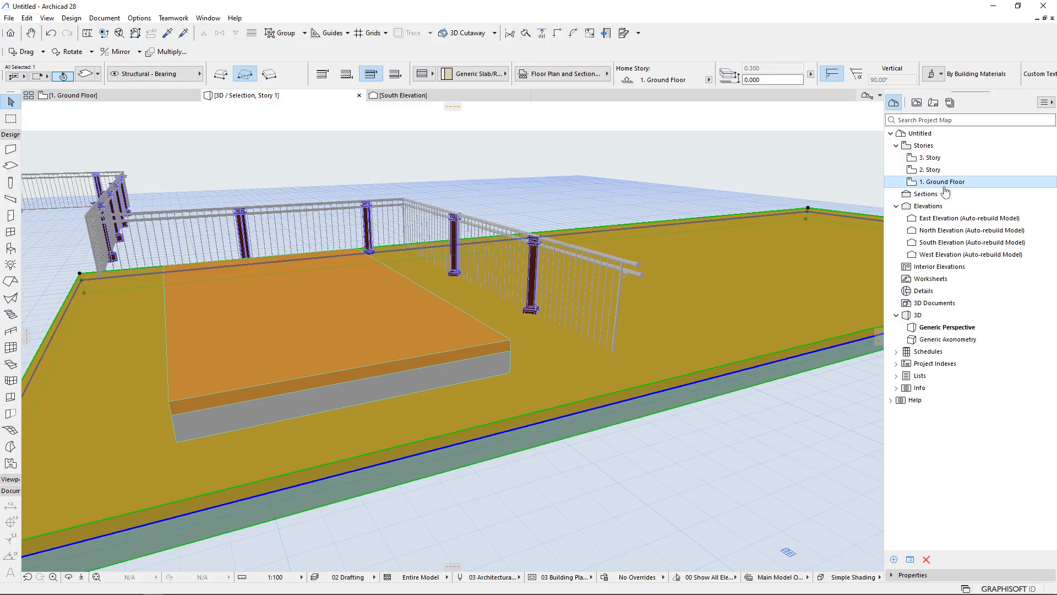
pyautogui.press('Escape')
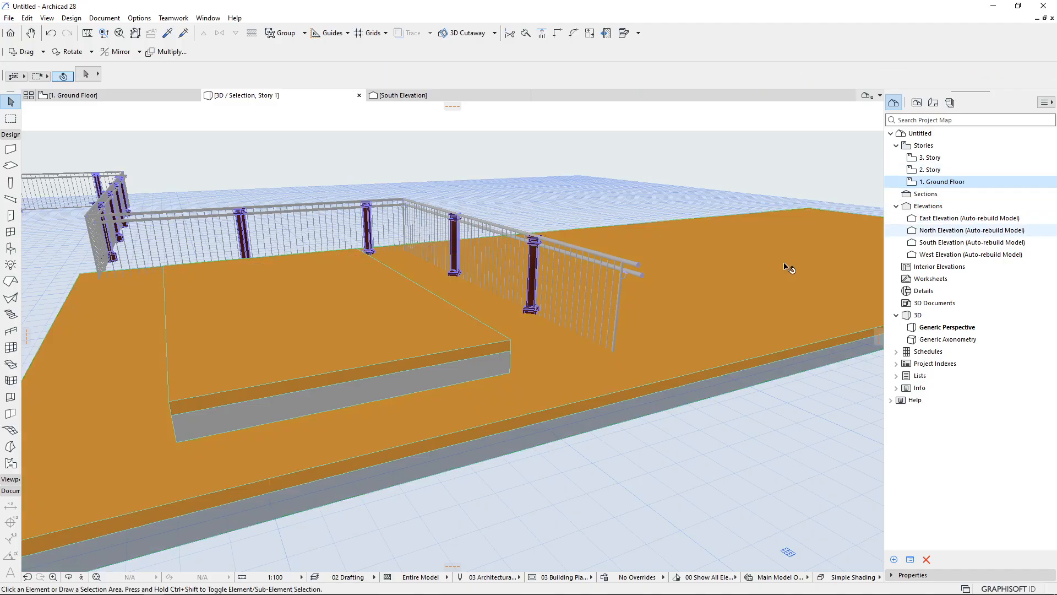
# Select the railing and inspect its bottom offset in the railing settings
pyautogui.scroll(2, 573, 312)
pyautogui.click(447, 357)
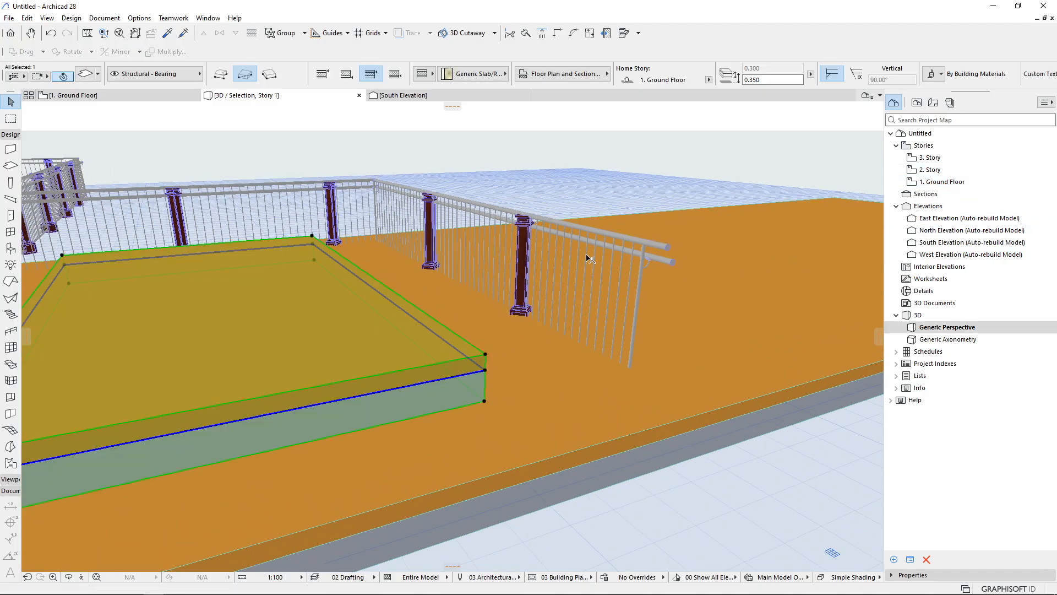
pyautogui.moveTo(425, 351); pyautogui.dragTo(579, 312, button='middle')
pyautogui.moveTo(259, 404); pyautogui.dragTo(550, 444, button='middle')
pyautogui.moveTo(337, 419); pyautogui.dragTo(201, 352, button='middle')
pyautogui.moveTo(707, 292); pyautogui.dragTo(571, 291, button='middle')
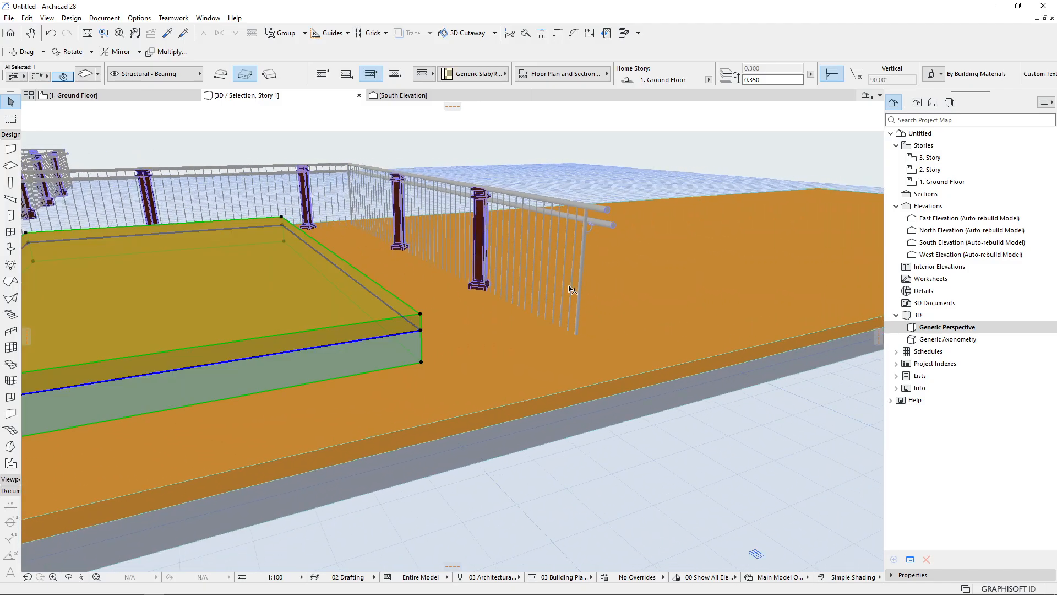
pyautogui.click(575, 295)
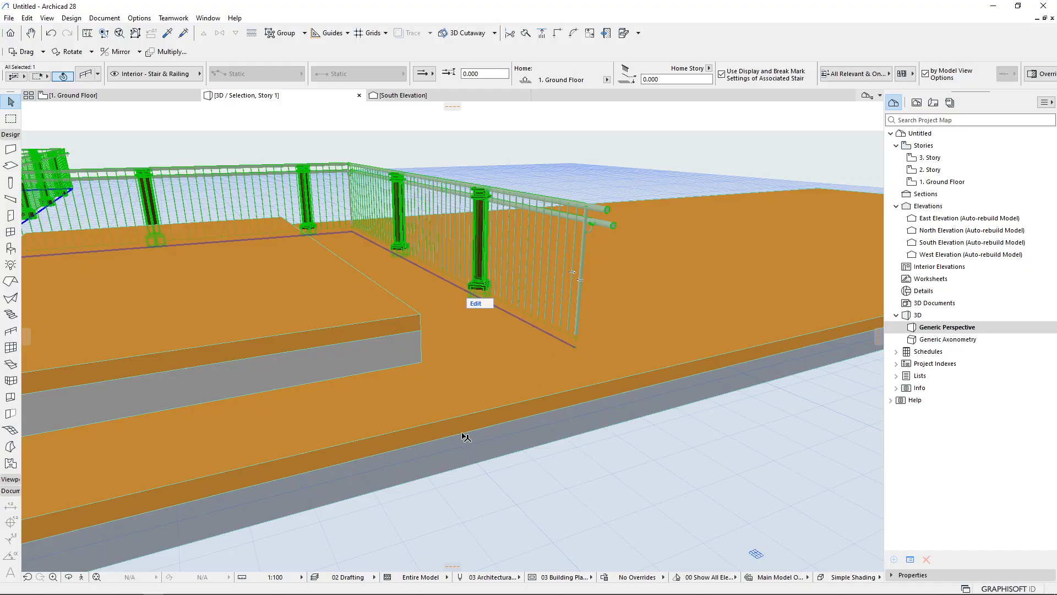
pyautogui.hotkey('ctrl', 't')
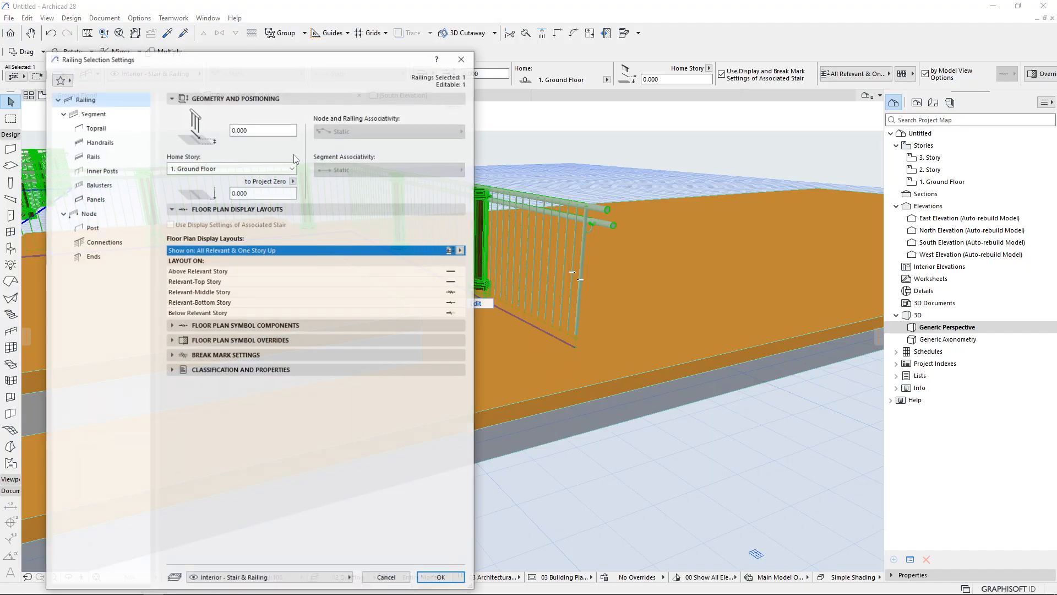
pyautogui.doubleClick(243, 130)
pyautogui.press('Escape')
# Try moving the railing's end node up onto the raised slab's corner, then undo the move
pyautogui.click(576, 351)
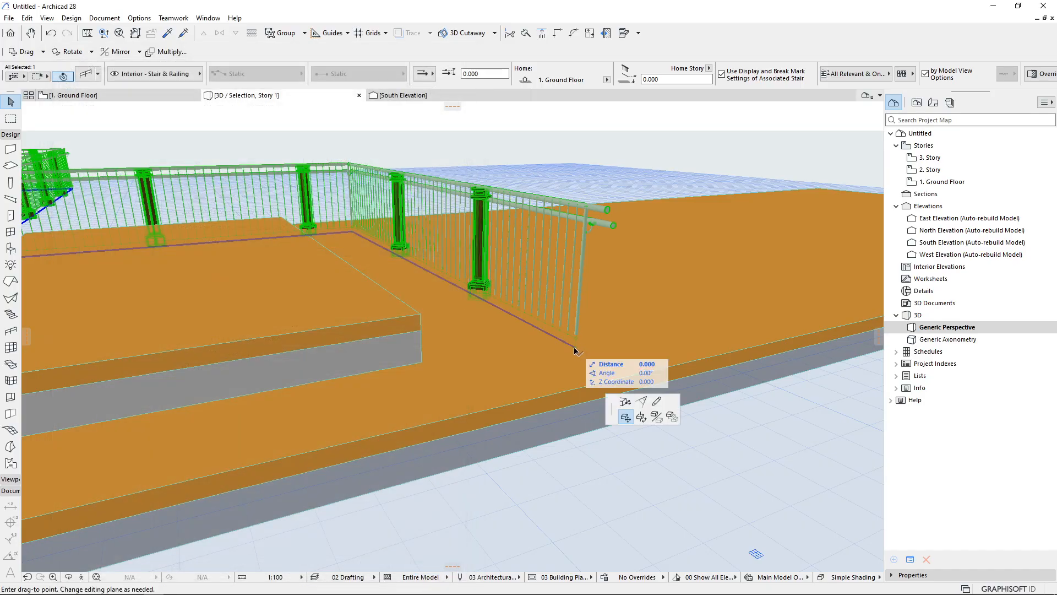
pyautogui.click(420, 319)
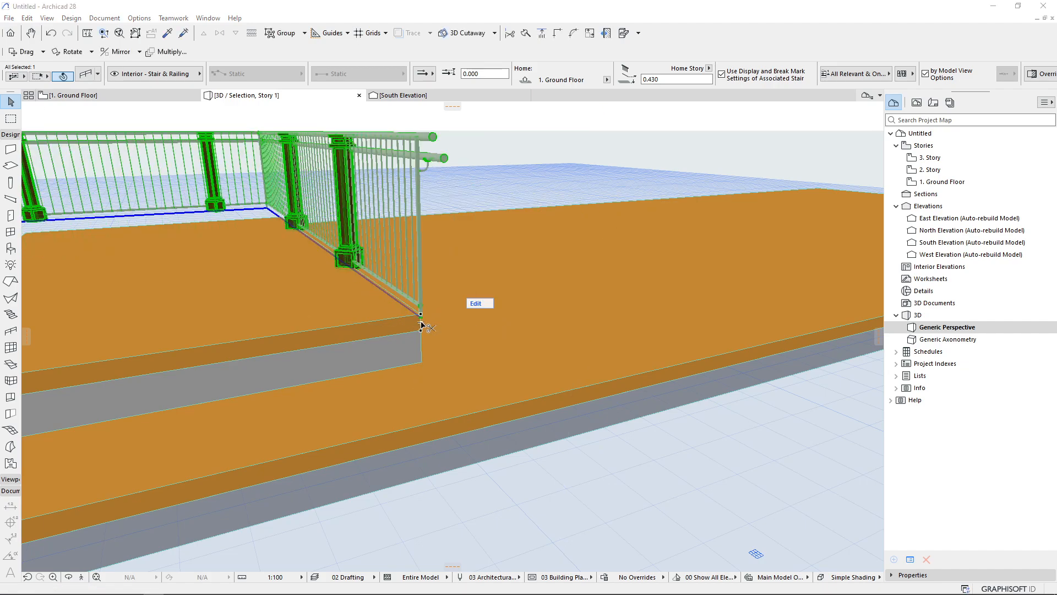
pyautogui.hotkey('ctrl', 't')
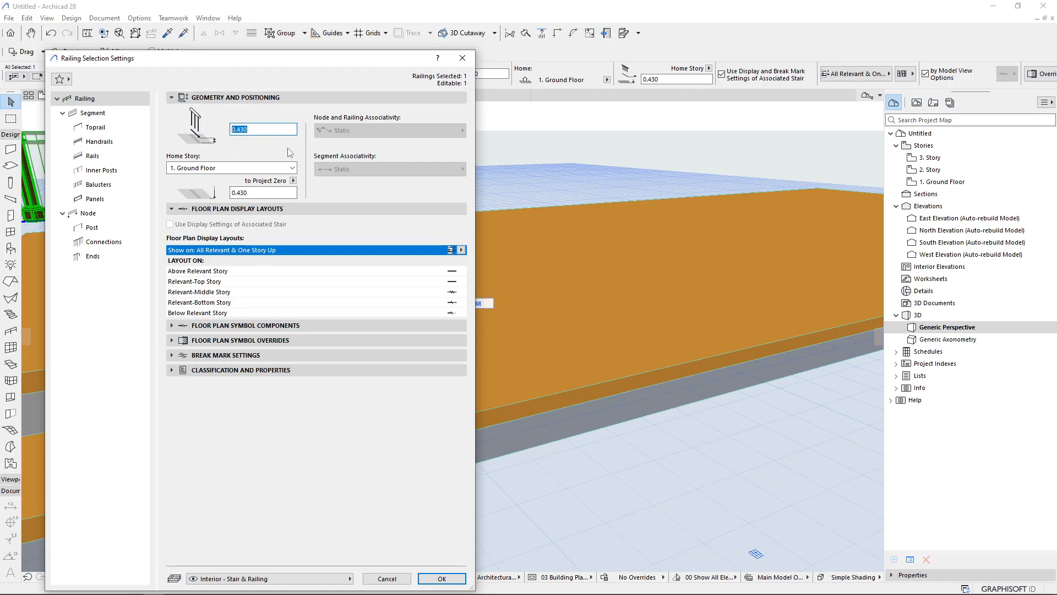
pyautogui.press('Escape')
pyautogui.press('Escape')
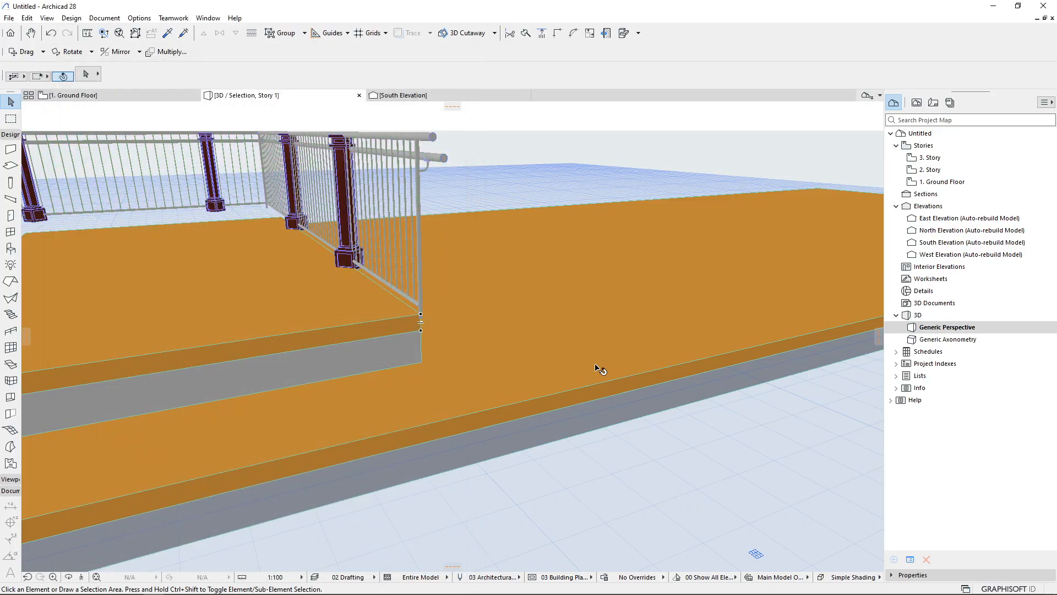
pyautogui.hotkey('ctrl', 'z')
pyautogui.press('Escape')
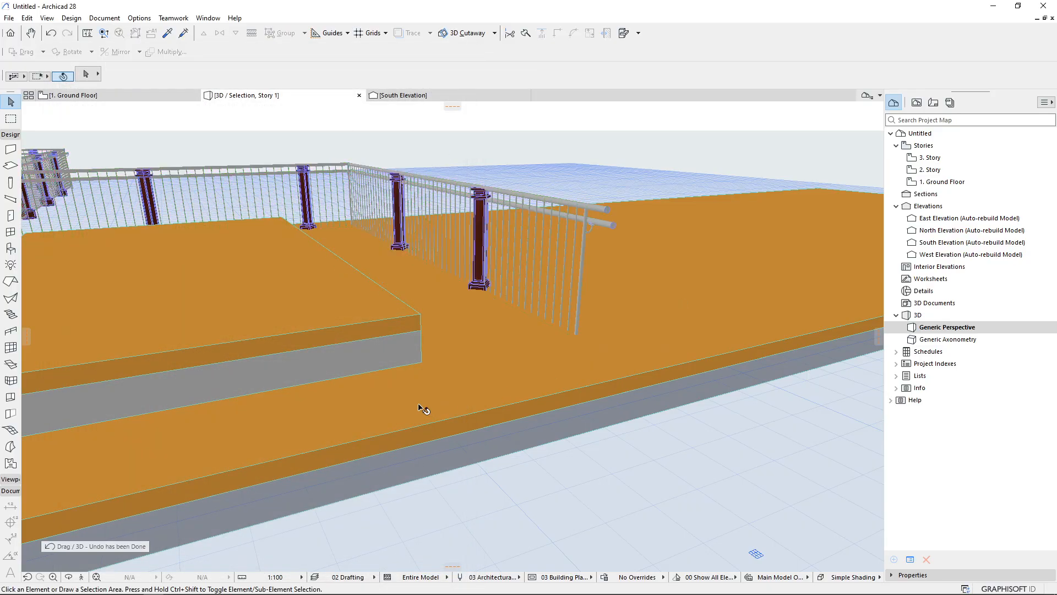
# Delete both slabs
pyautogui.click(419, 404)
pyautogui.keyDown('shift'); pyautogui.click(315, 342); pyautogui.keyUp('shift')
pyautogui.press('Delete')
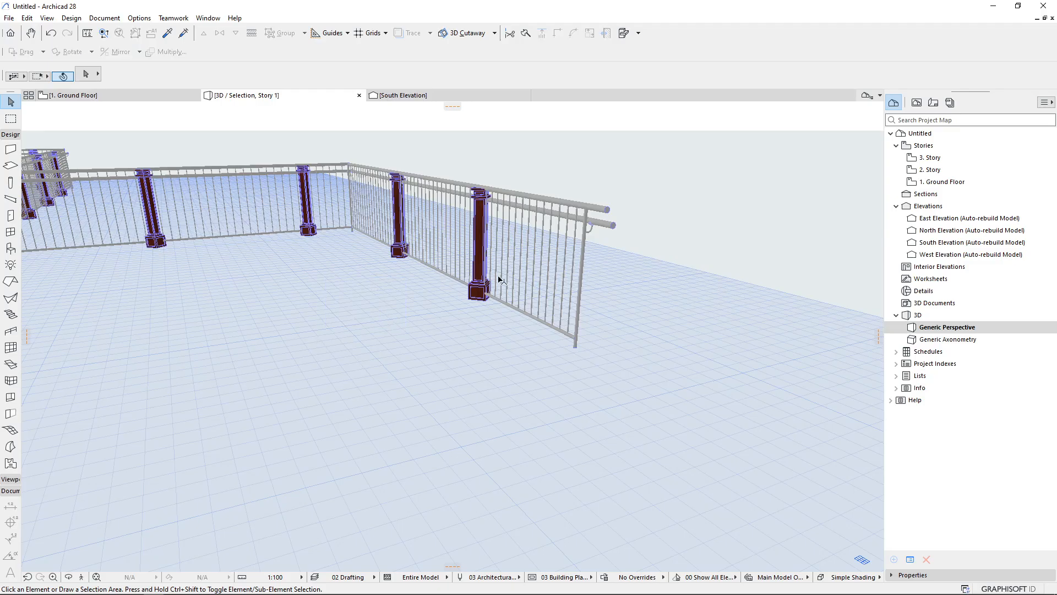
# Select the railing and set its segment vertical offset to 1 m
pyautogui.click(479, 270)
pyautogui.hotkey('ctrl', 't')
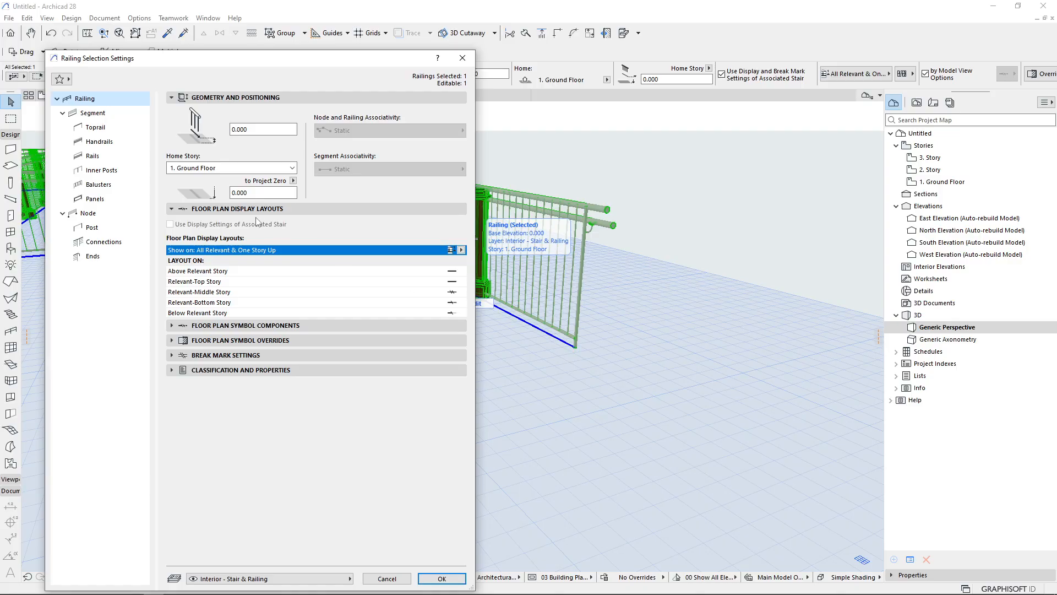
pyautogui.click(124, 113)
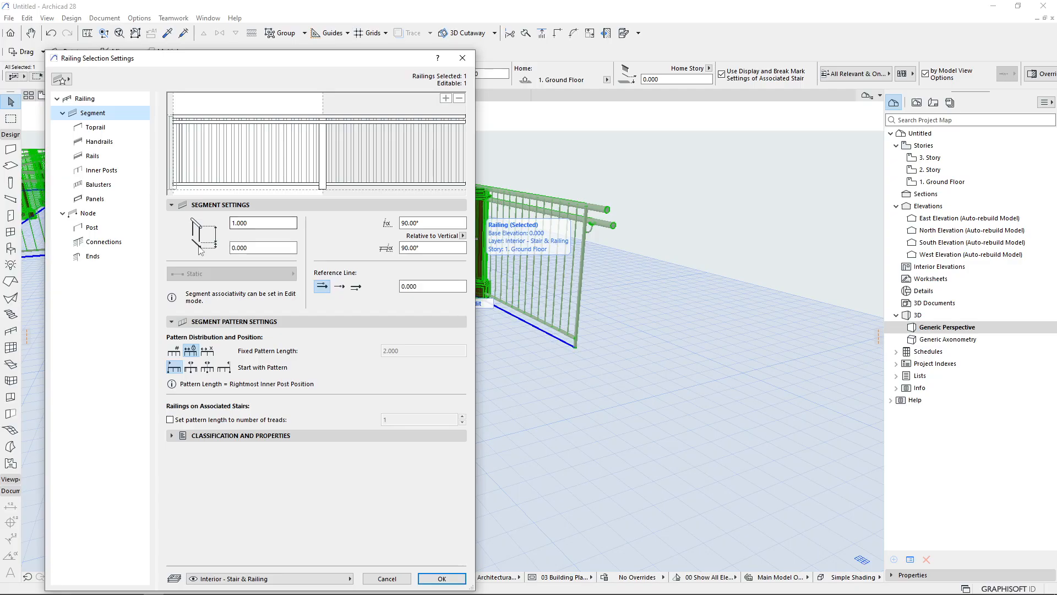
pyautogui.click(237, 248)
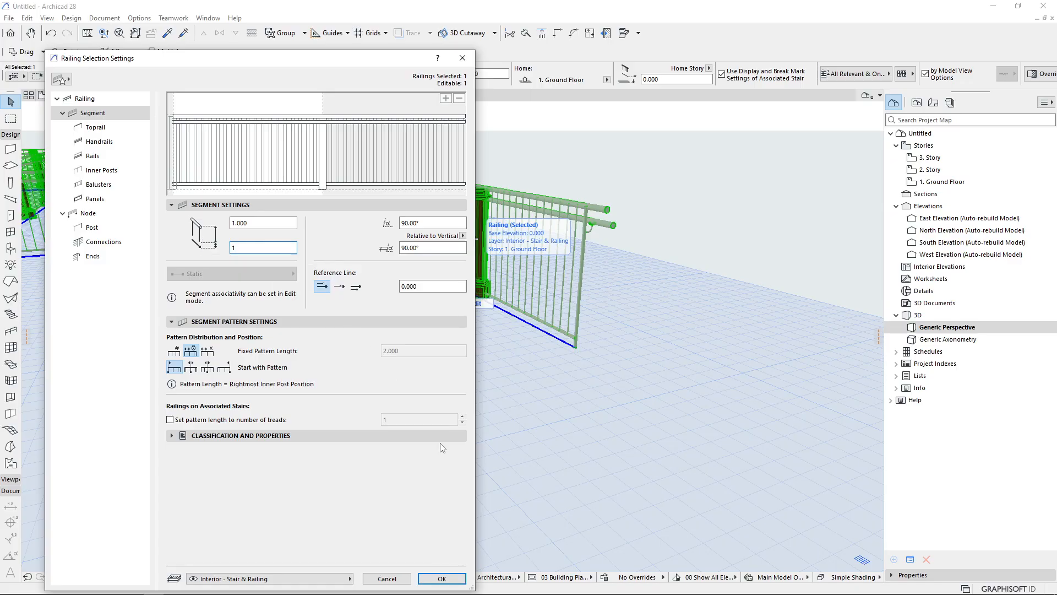
pyautogui.click(442, 578)
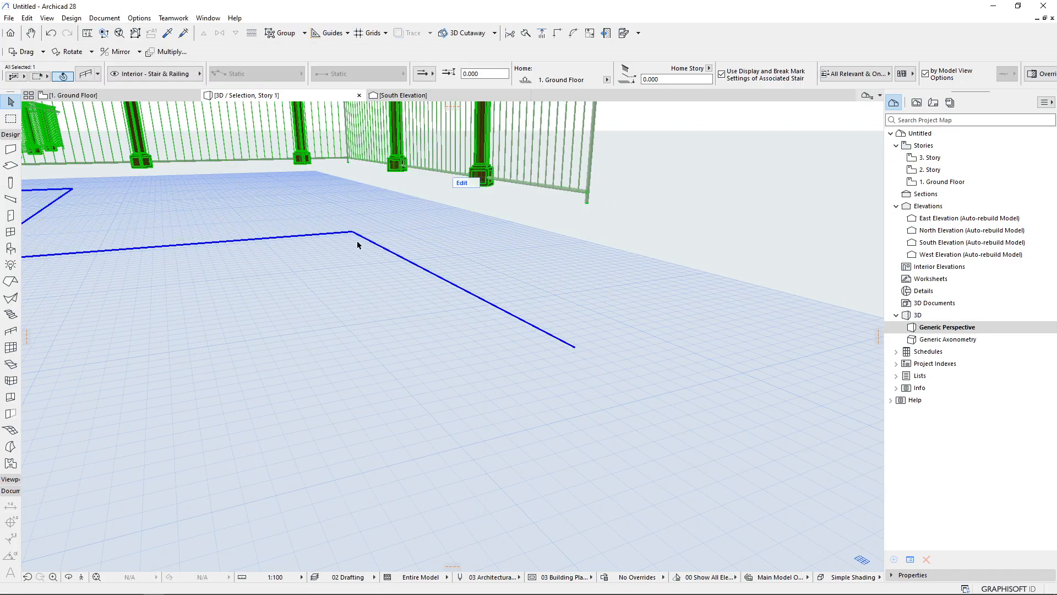
# Reopen the railing settings and set the segment vertical offset back to 0, then apply
pyautogui.moveTo(516, 330); pyautogui.dragTo(484, 393, button='middle')
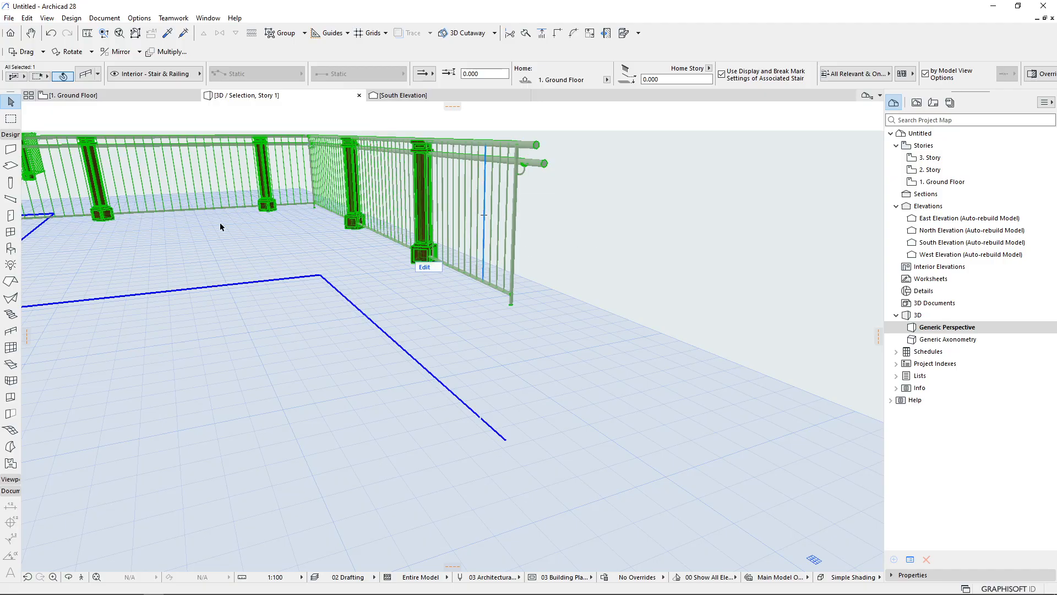
pyautogui.hotkey('ctrl', 't')
pyautogui.click(271, 248)
pyautogui.write('0')
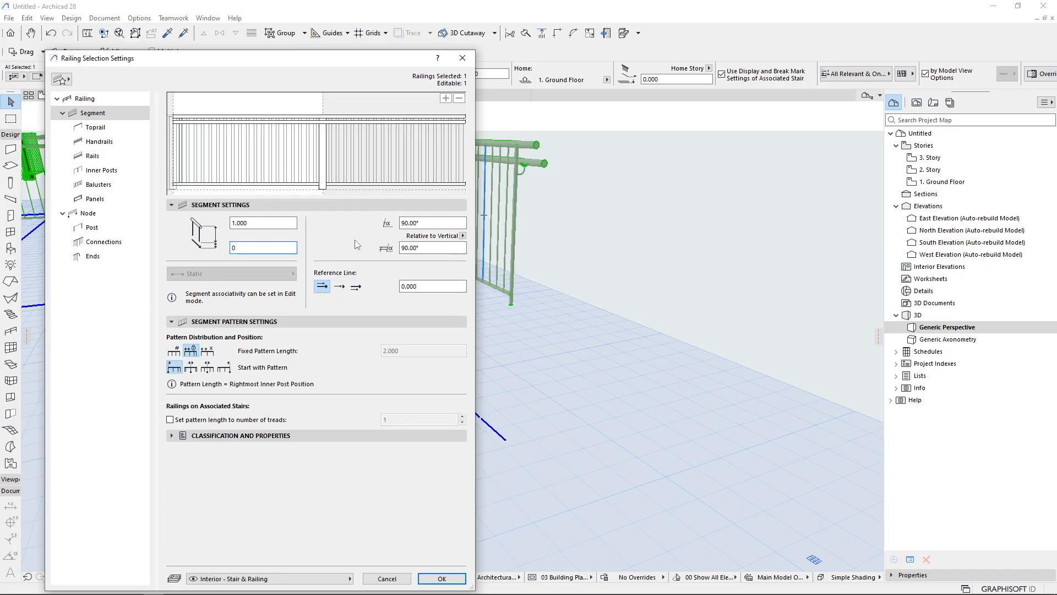
pyautogui.click(427, 286)
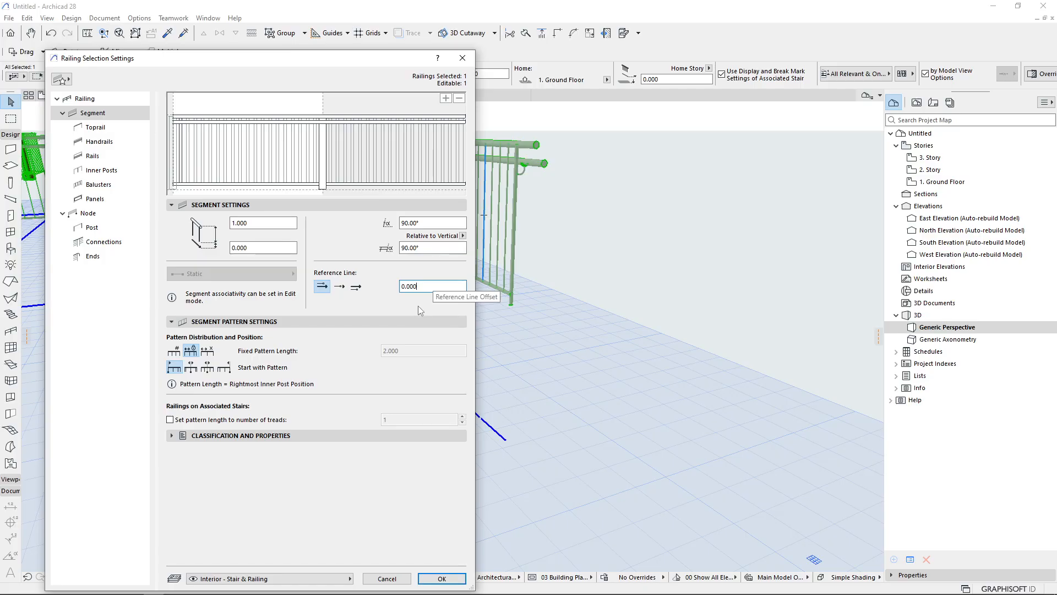
pyautogui.moveTo(428, 288); pyautogui.dragTo(358, 288)
pyautogui.press('Return')
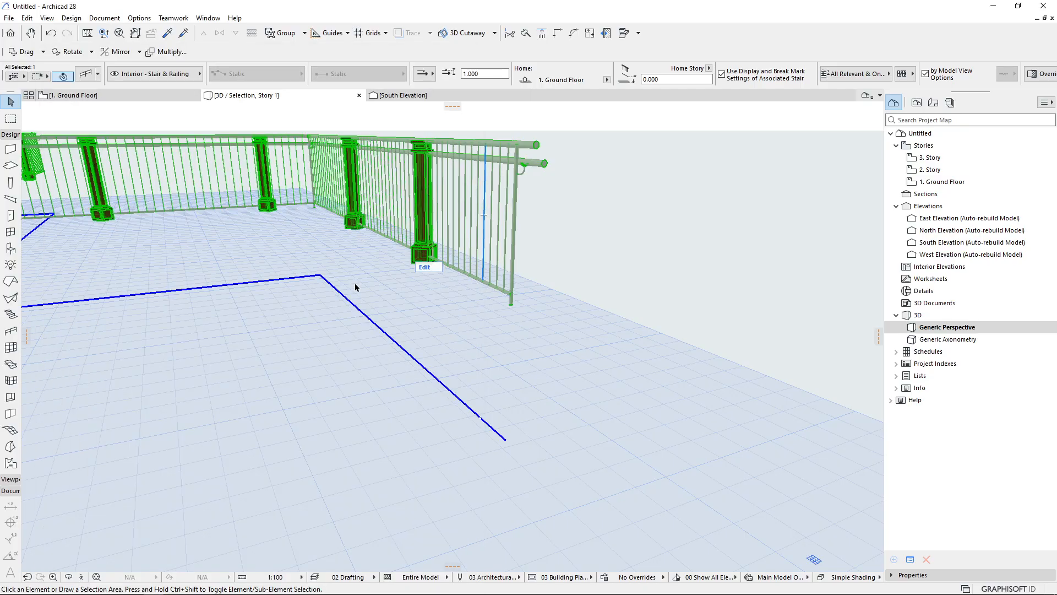
pyautogui.scroll(3, 349, 289)
pyautogui.keyDown('shift'); pyautogui.moveTo(359, 320); pyautogui.dragTo(332, 300, button='middle'); pyautogui.keyUp('shift')
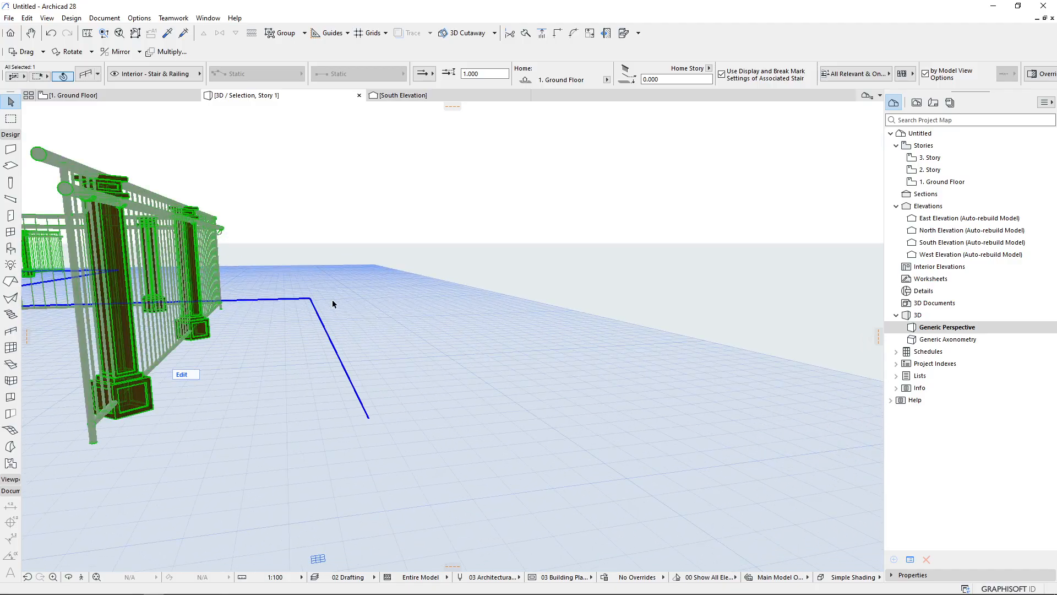
# Open the railing's settings and examine the inner post component pages and baluster settings, then close the dialog
pyautogui.moveTo(163, 387); pyautogui.dragTo(191, 335, button='middle')
pyautogui.moveTo(298, 250); pyautogui.dragTo(485, 444, button='middle')
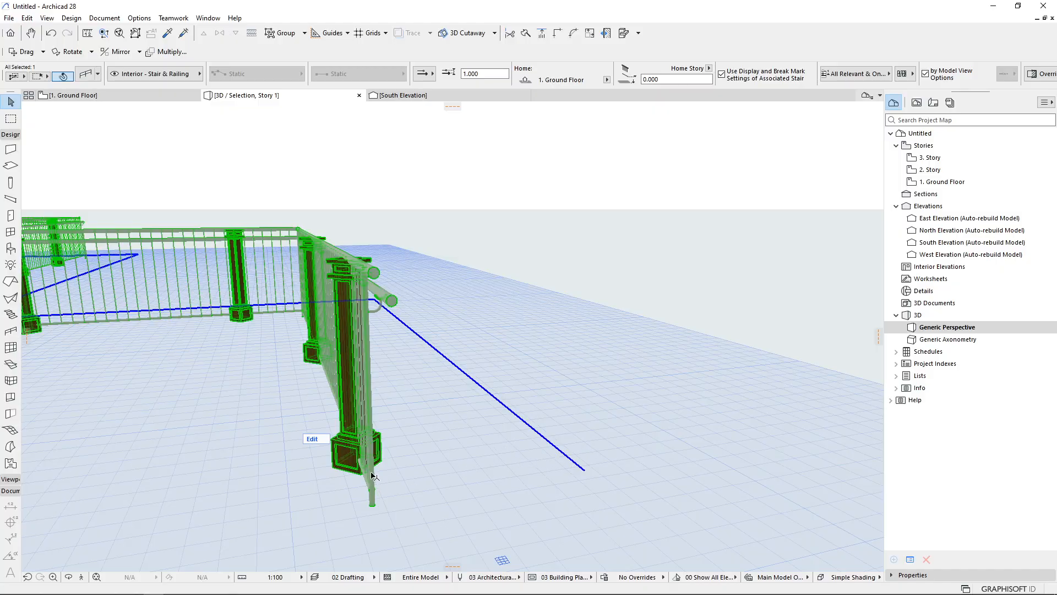
pyautogui.moveTo(126, 244)
pyautogui.click(399, 383)
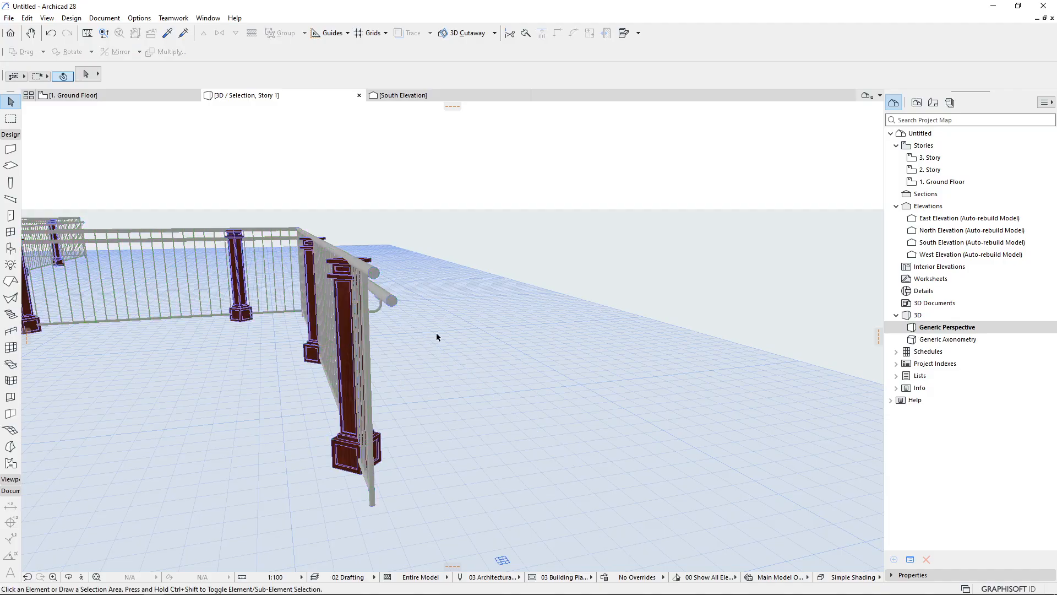
pyautogui.scroll(-3, 473, 299)
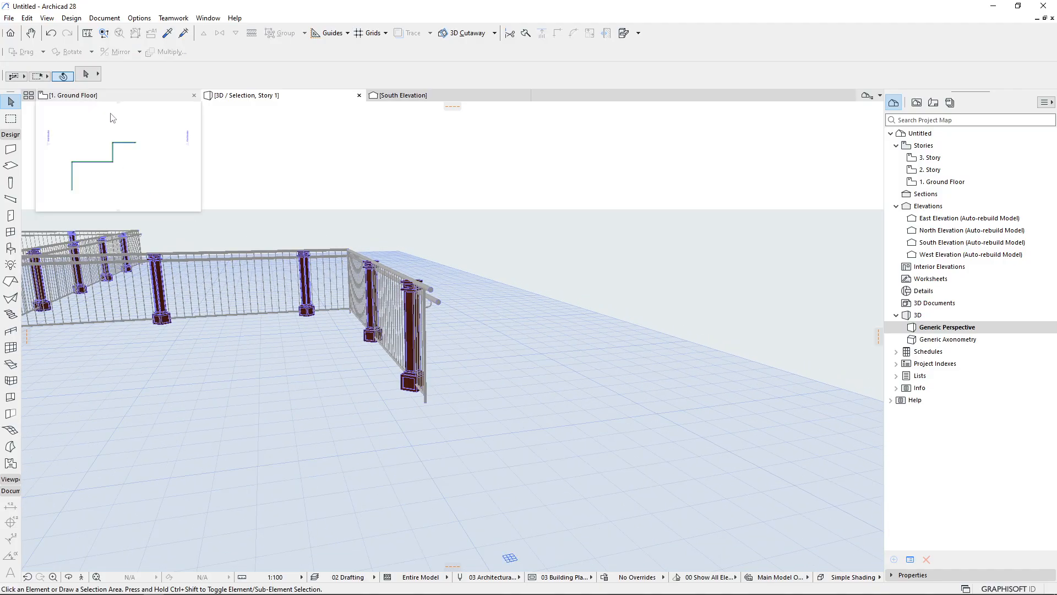
pyautogui.click(371, 292)
pyautogui.doubleClick(371, 292)
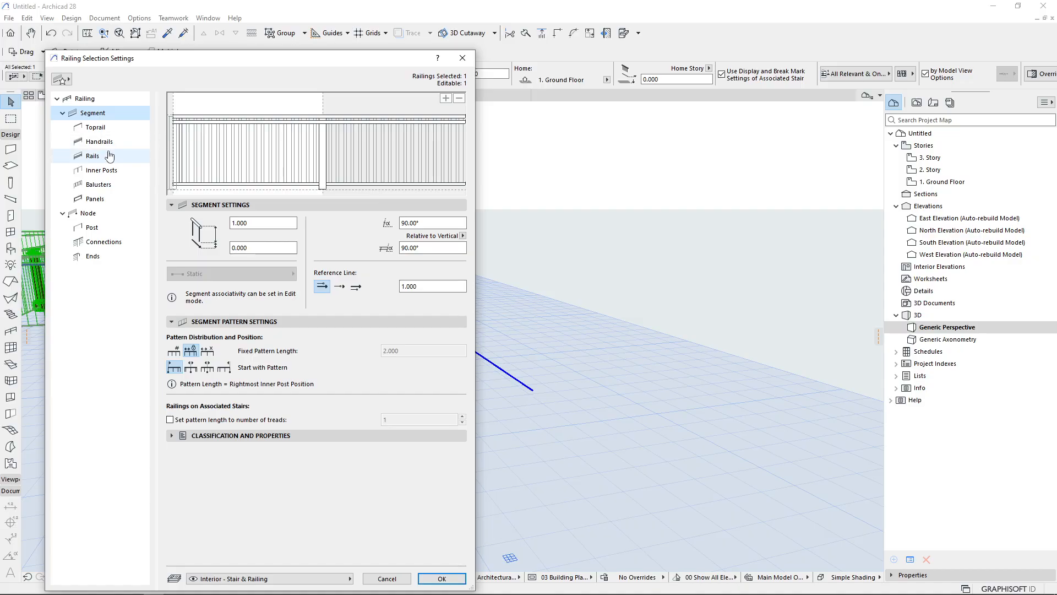
pyautogui.click(323, 135)
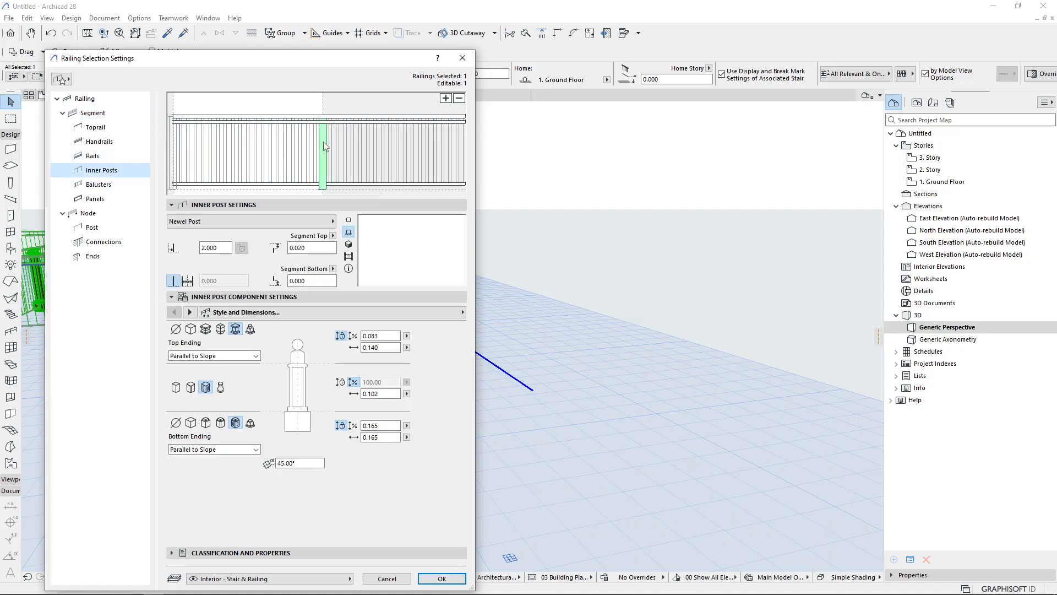
pyautogui.click(189, 313)
pyautogui.click(190, 314)
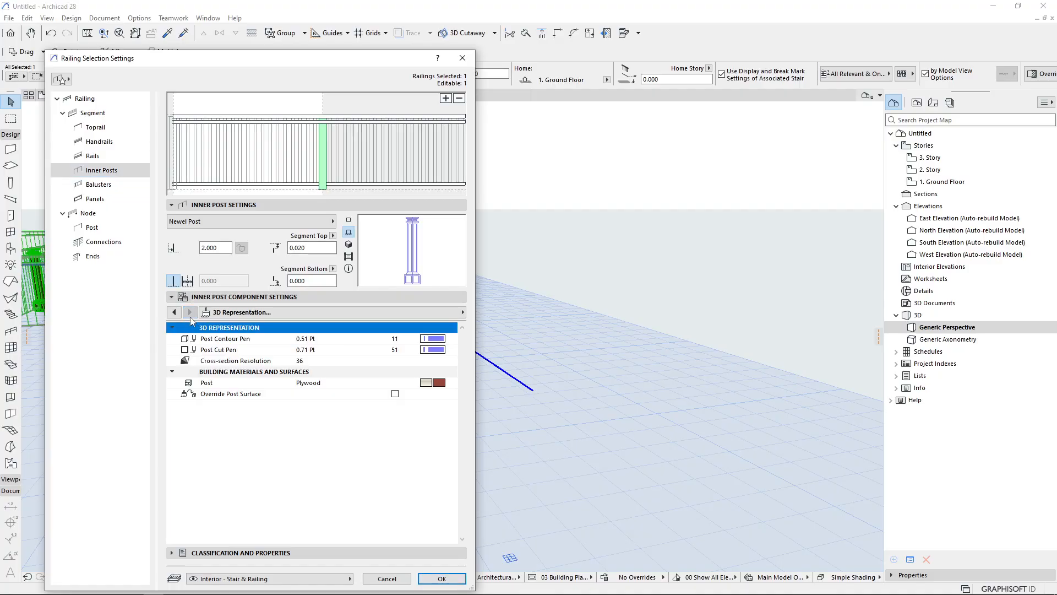
pyautogui.click(174, 312)
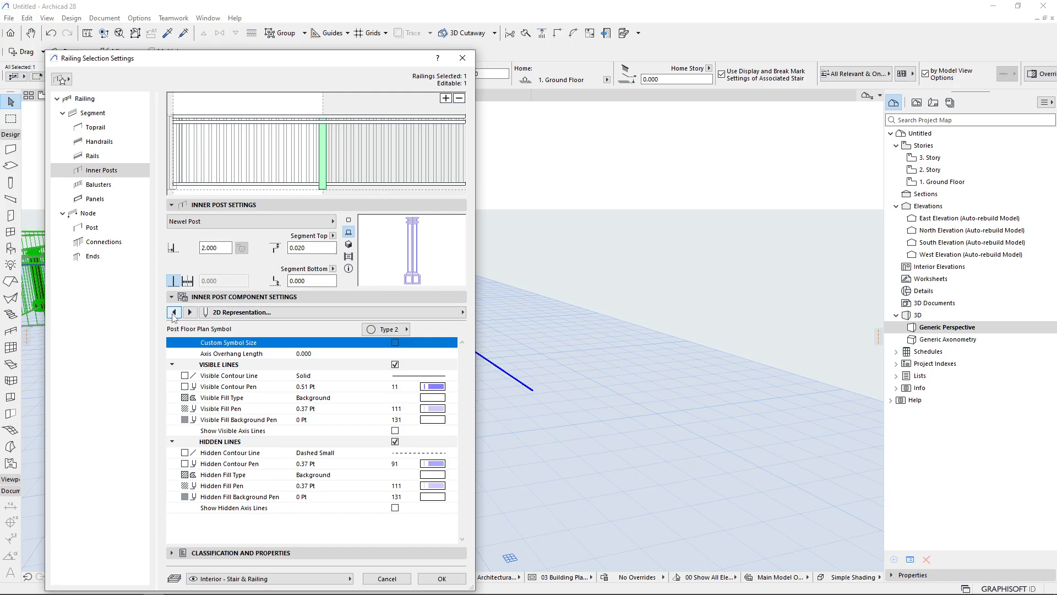
pyautogui.click(174, 312)
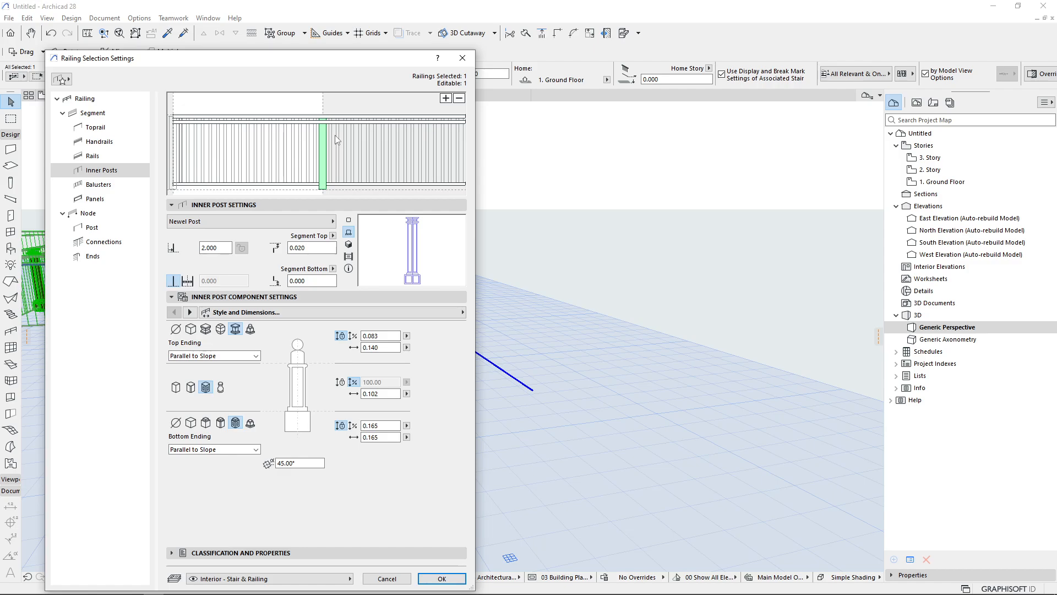
pyautogui.click(309, 149)
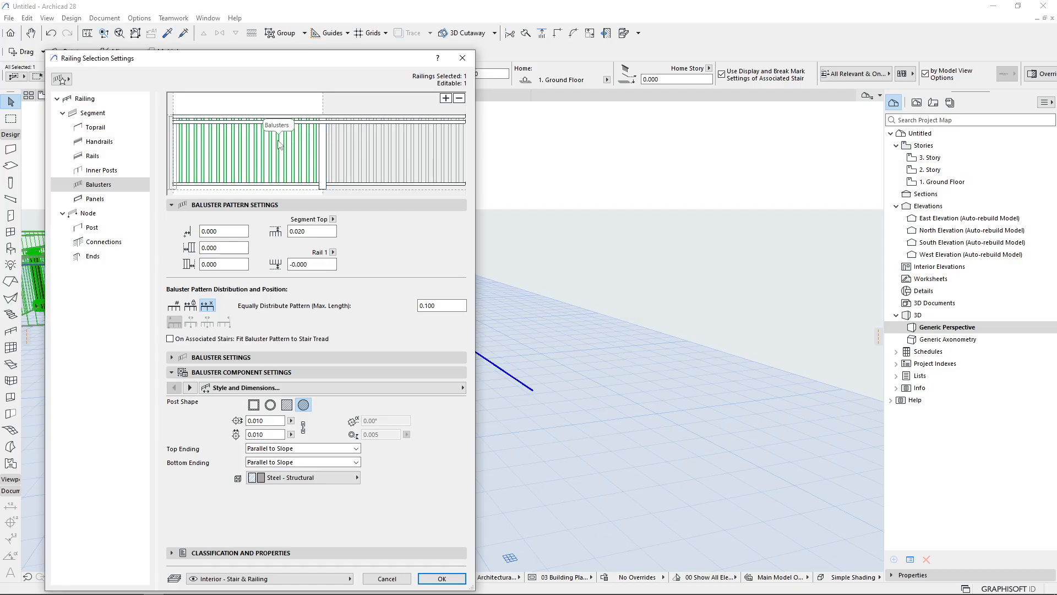
pyautogui.click(442, 578)
pyautogui.keyDown('shift'); pyautogui.moveTo(298, 405); pyautogui.dragTo(380, 385, button='middle'); pyautogui.keyUp('shift')
pyautogui.scroll(5, 494, 277)
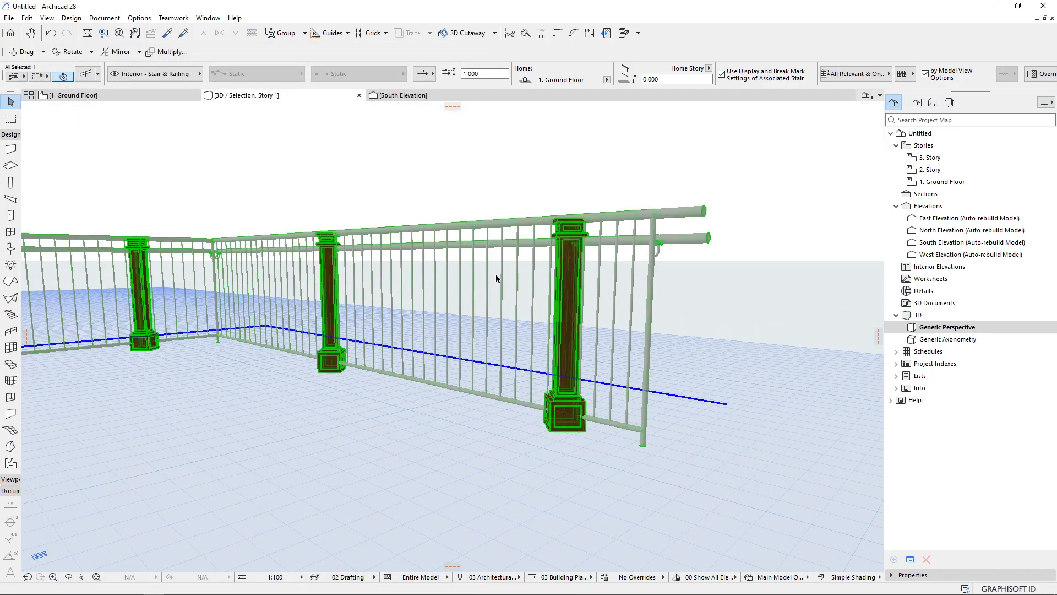
pyautogui.press('Print')
pyautogui.moveTo(207, 122); pyautogui.dragTo(799, 533)
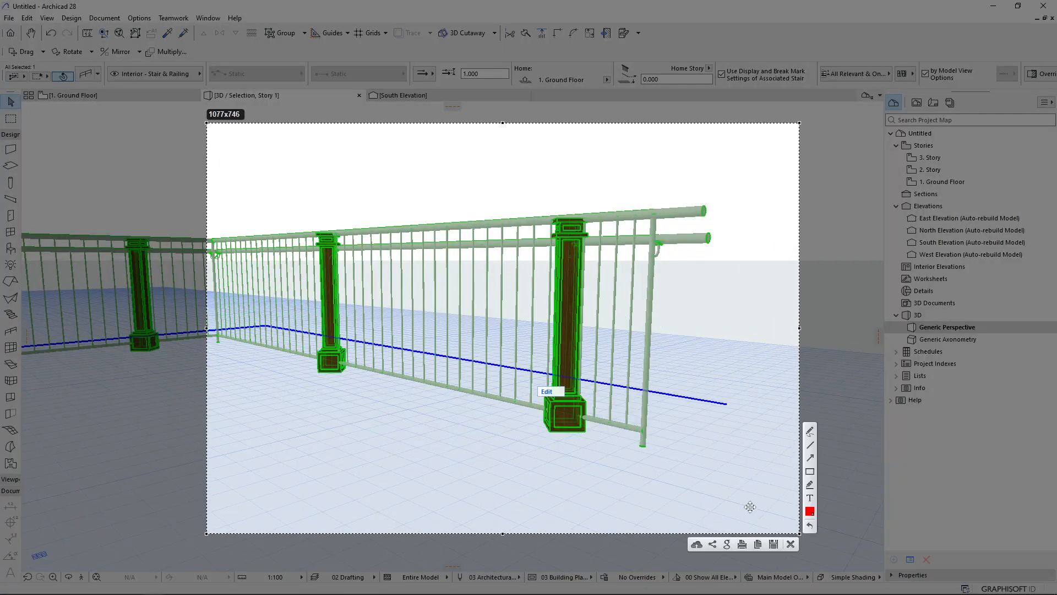
pyautogui.click(810, 447)
pyautogui.moveTo(574, 197); pyautogui.dragTo(562, 455)
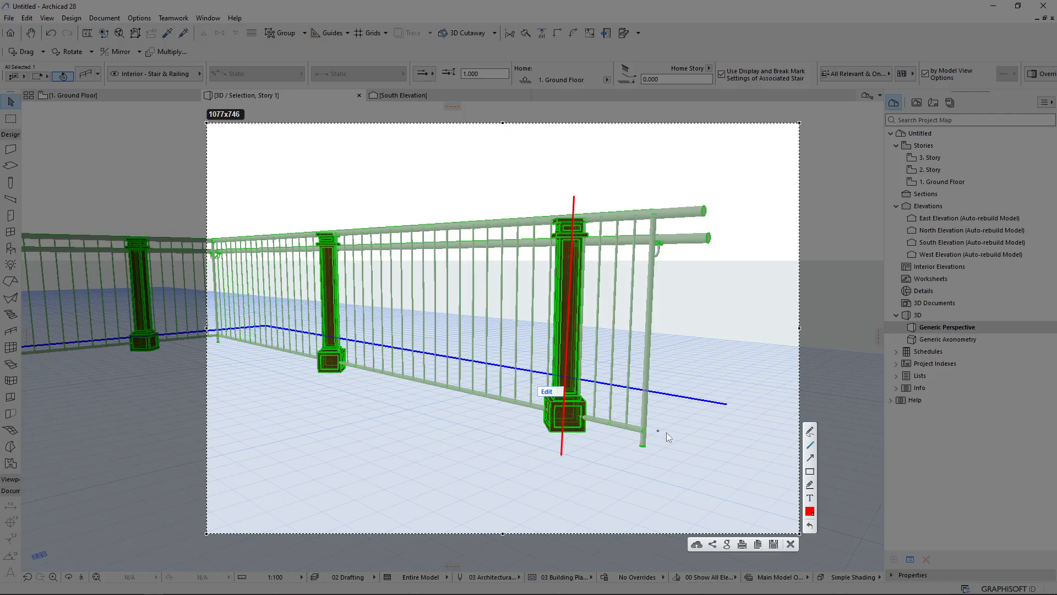
pyautogui.click(810, 432)
pyautogui.moveTo(588, 414)
pyautogui.mouseDown()
pyautogui.moveTo(563, 412)
pyautogui.moveTo(588, 452)
pyautogui.moveTo(575, 390)
pyautogui.mouseUp()
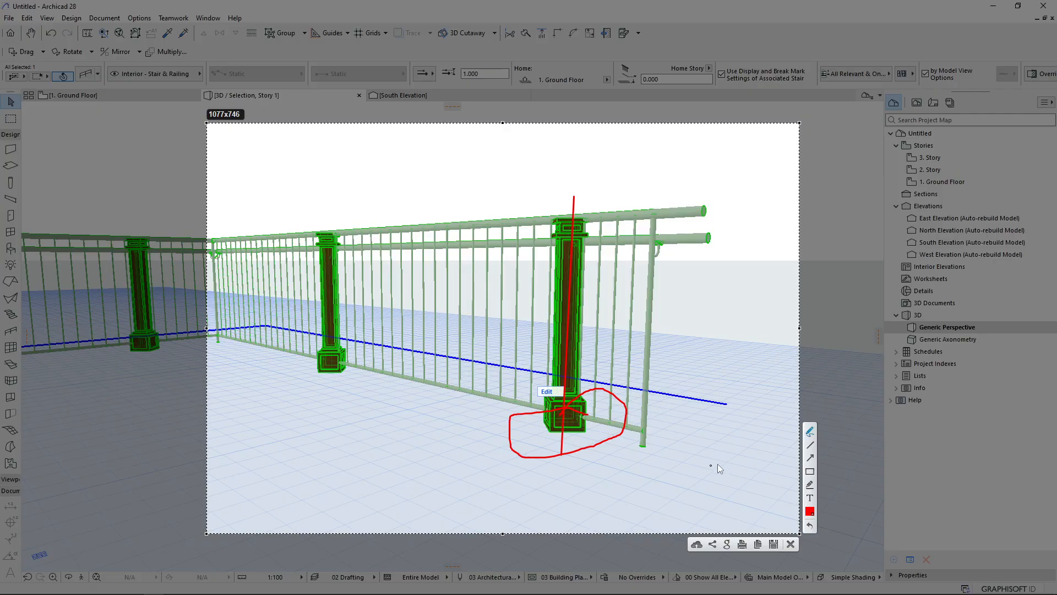
pyautogui.click(808, 447)
pyautogui.moveTo(327, 205); pyautogui.dragTo(327, 420)
pyautogui.moveTo(473, 229); pyautogui.dragTo(477, 390)
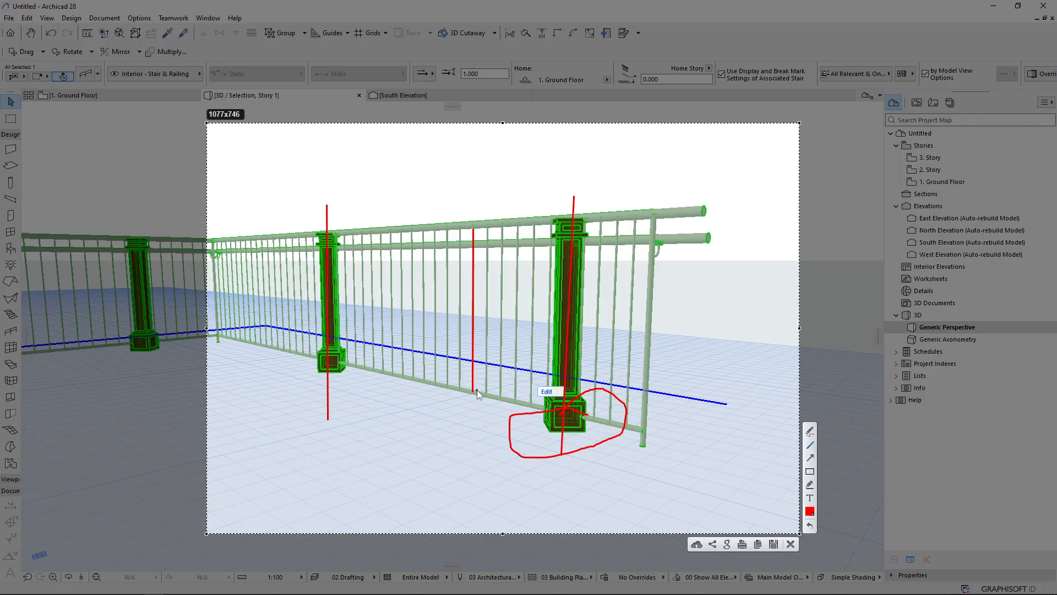
pyautogui.press('Escape')
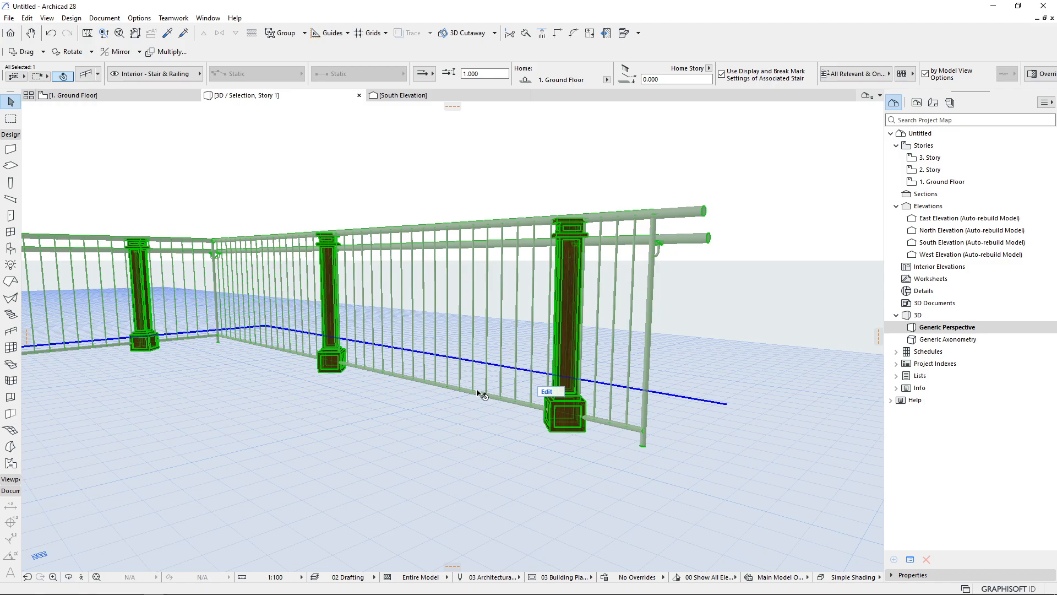
# Open the railing settings and inspect the baluster pattern offset fields
pyautogui.doubleClick(481, 394)
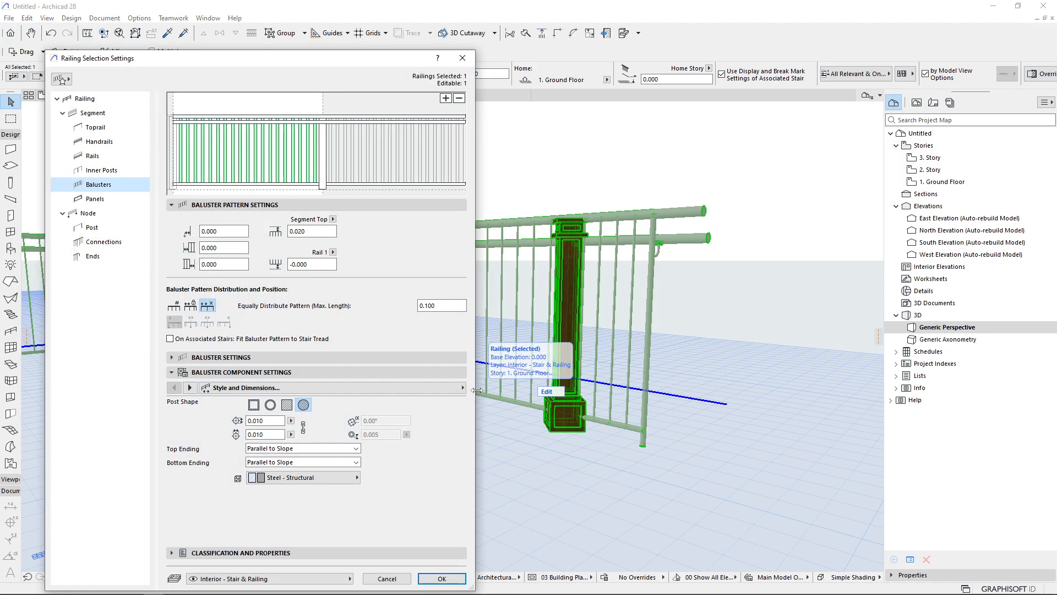
pyautogui.doubleClick(219, 248)
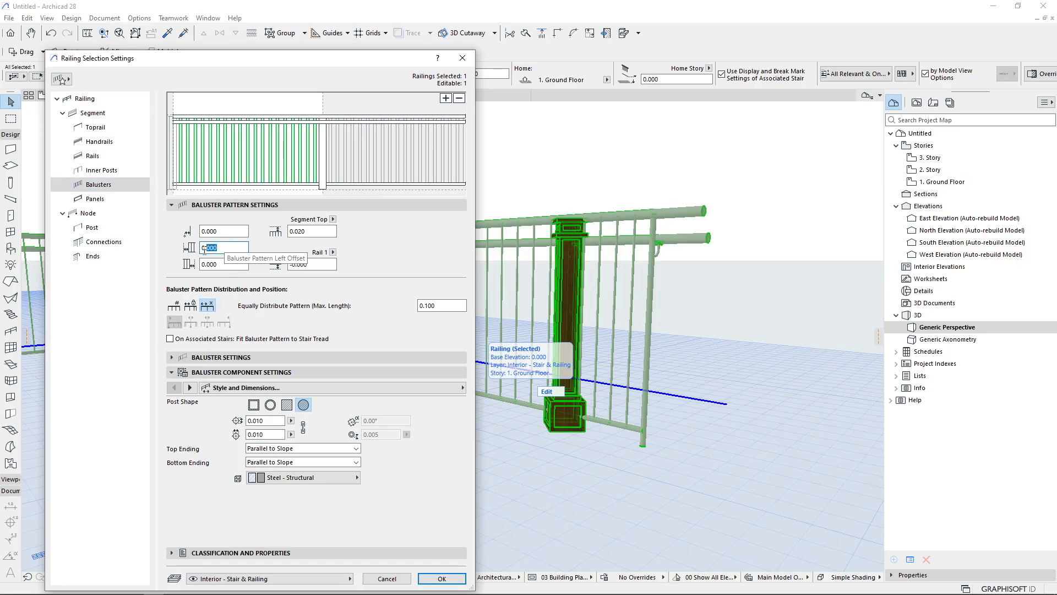
pyautogui.doubleClick(234, 264)
pyautogui.doubleClick(306, 232)
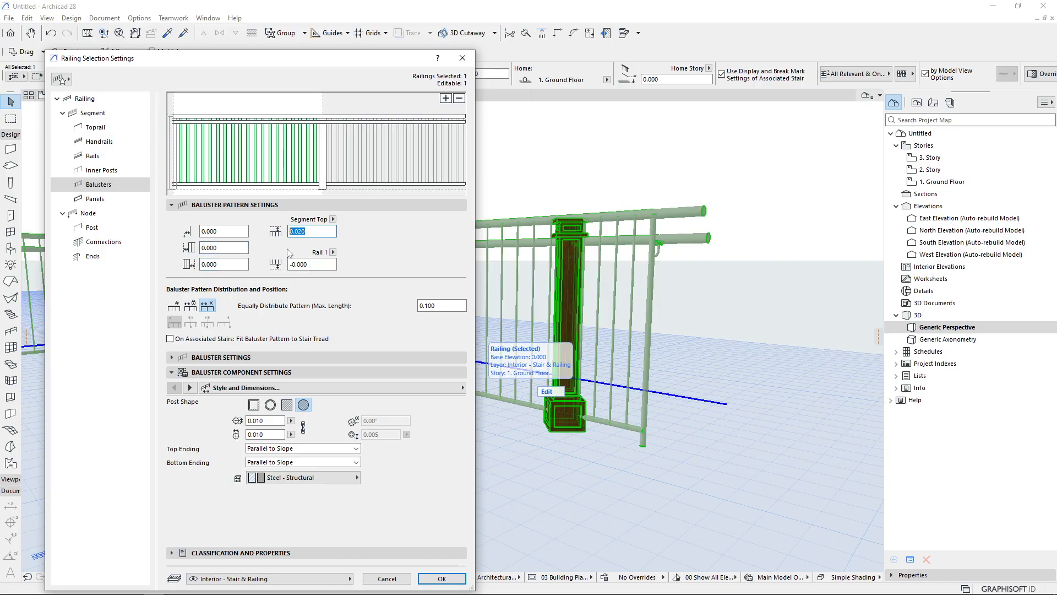
pyautogui.doubleClick(313, 264)
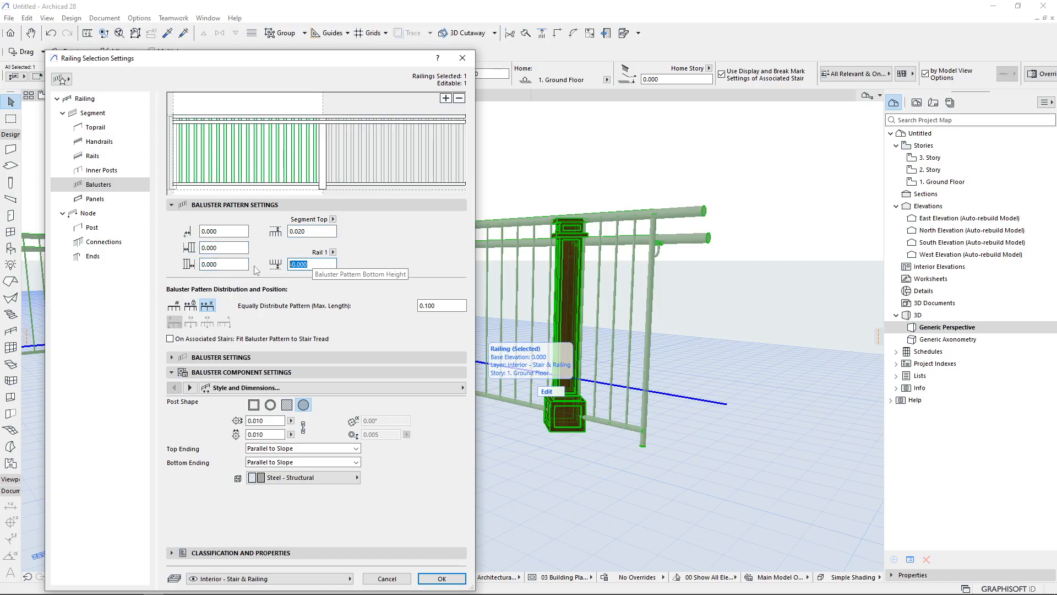
pyautogui.click(223, 232)
pyautogui.doubleClick(223, 231)
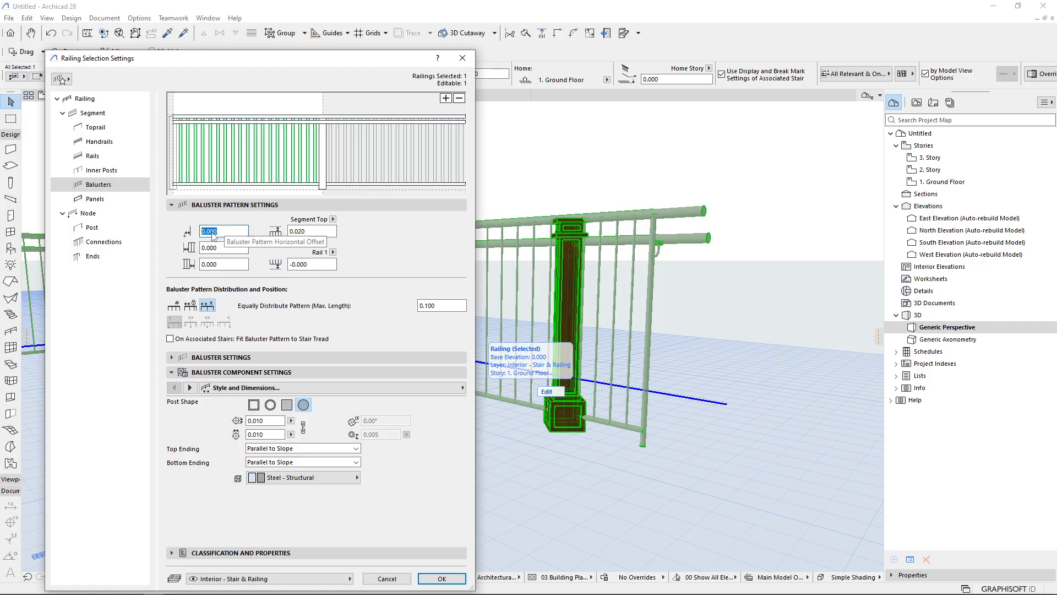
# Set the railing segment's reference line offset to 0 and apply
pyautogui.click(92, 113)
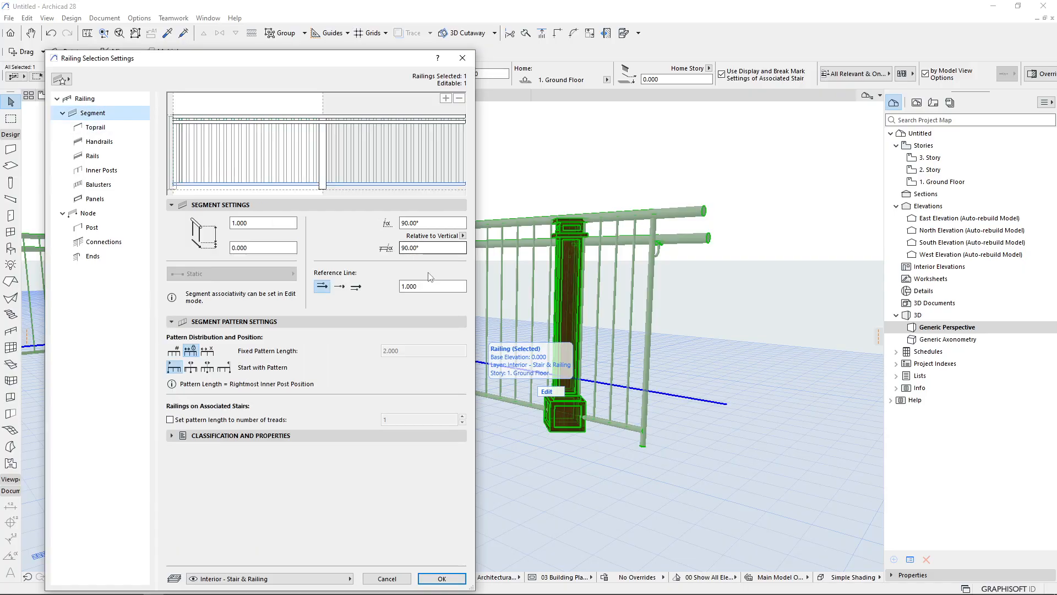
pyautogui.moveTo(431, 286); pyautogui.dragTo(369, 291)
pyautogui.write('0')
pyautogui.press('Return')
# Reopen the railing settings and set the baluster pattern horizontal offset to 0, then apply
pyautogui.keyDown('shift'); pyautogui.moveTo(626, 397); pyautogui.dragTo(512, 297, button='middle'); pyautogui.keyUp('shift')
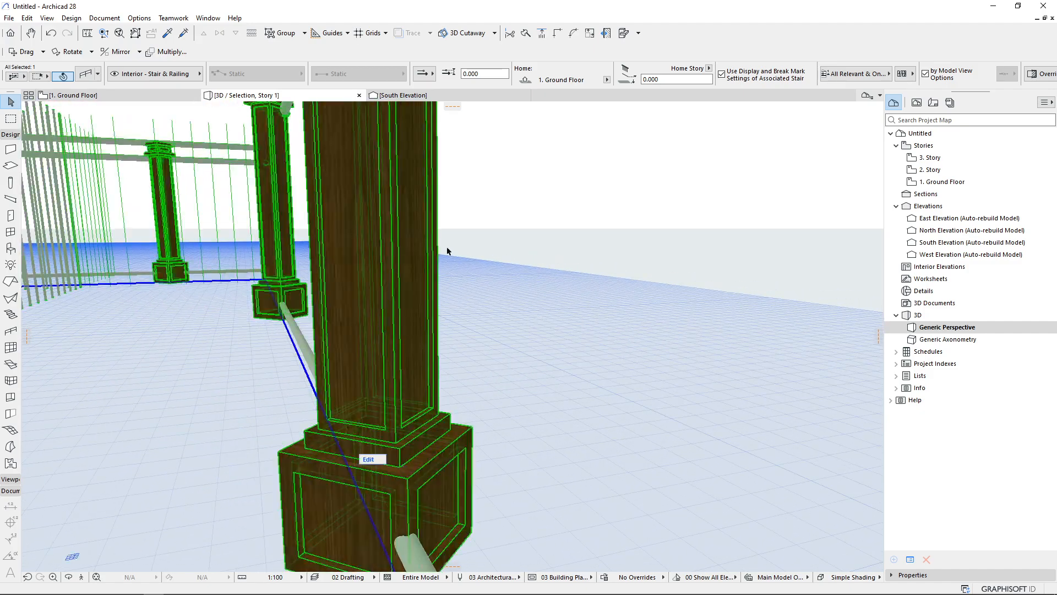
pyautogui.scroll(-5, 318, 275)
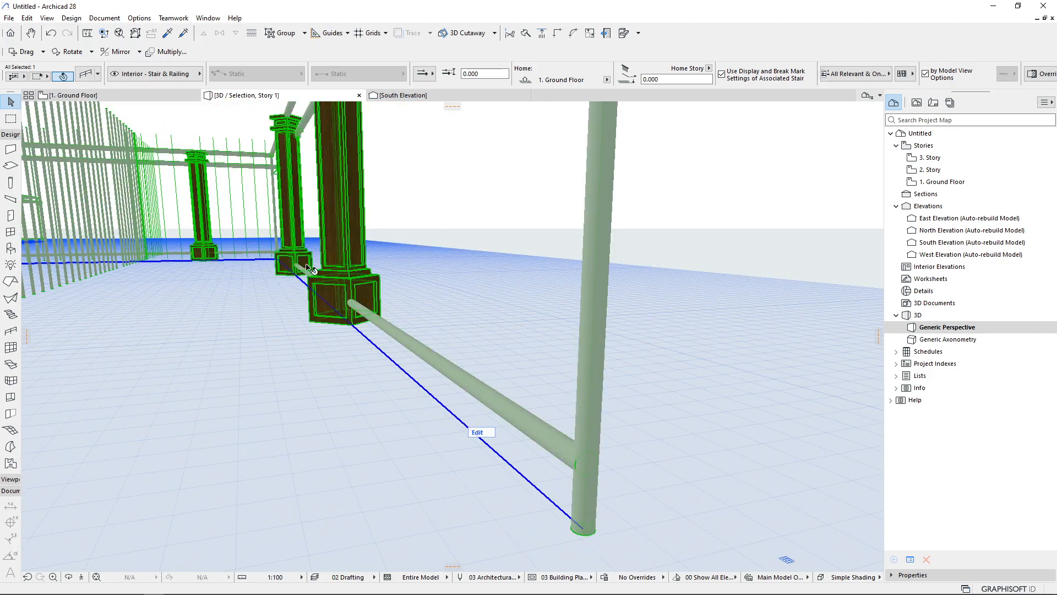
pyautogui.keyDown('shift'); pyautogui.moveTo(557, 505); pyautogui.dragTo(419, 309, button='middle'); pyautogui.keyUp('shift')
pyautogui.scroll(1, 460, 355)
pyautogui.scroll(3, 444, 391)
pyautogui.scroll(-3, 553, 510)
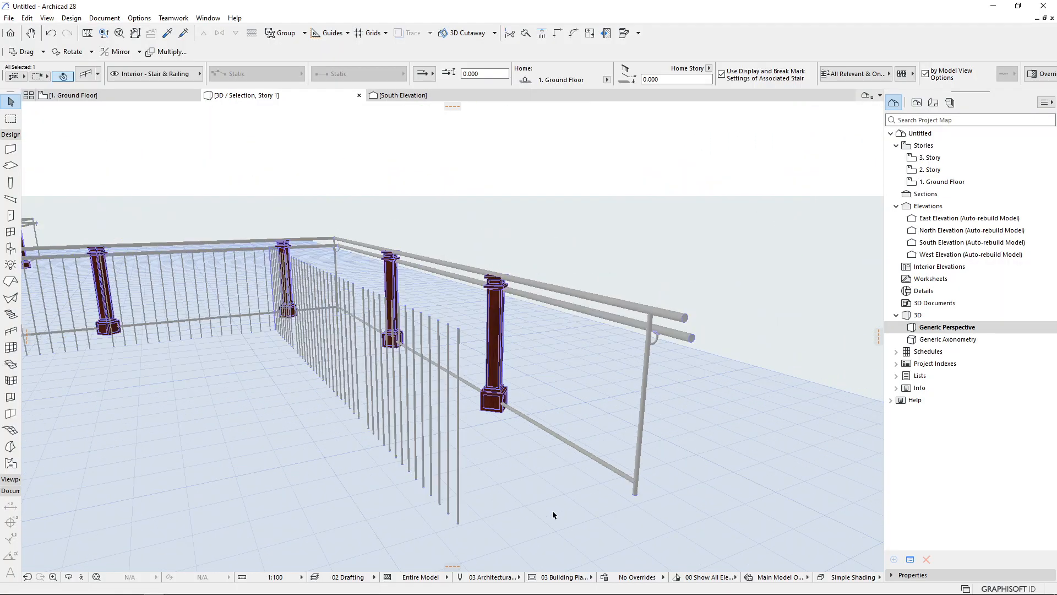
pyautogui.hotkey('ctrl', 't')
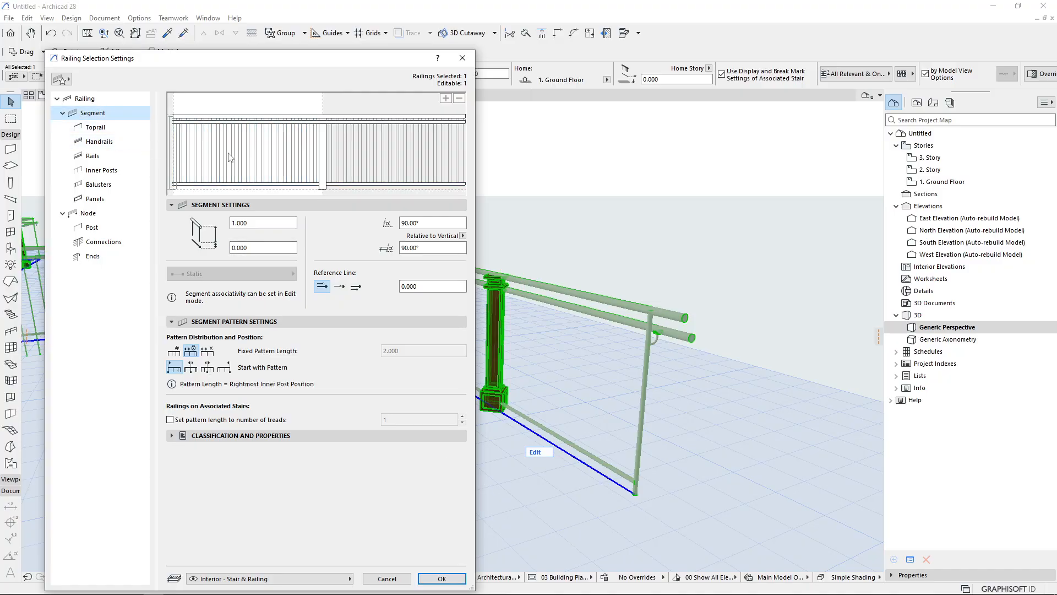
pyautogui.click(98, 185)
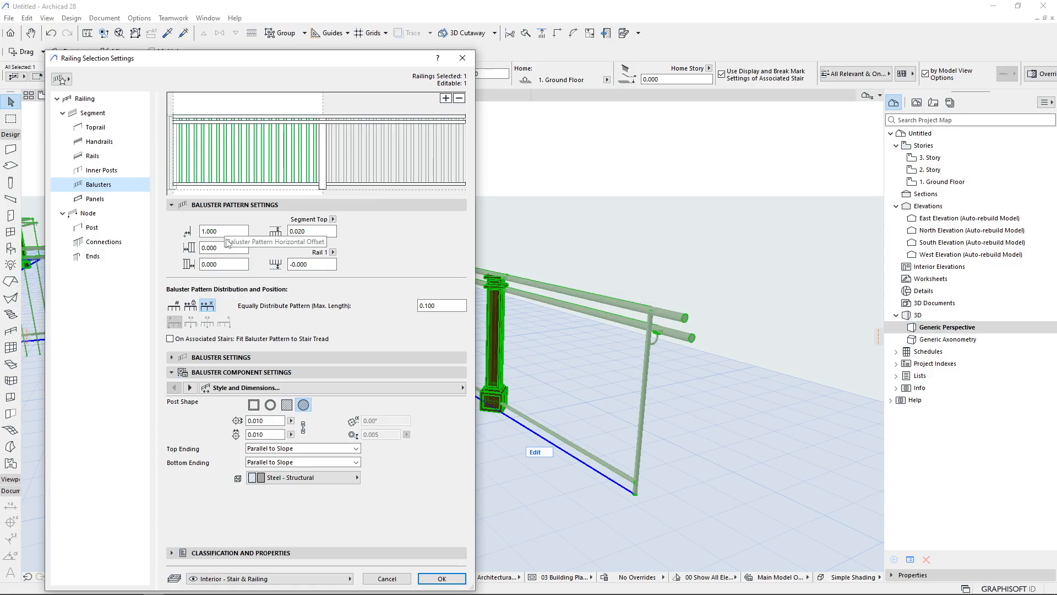
pyautogui.moveTo(223, 232); pyautogui.dragTo(180, 235)
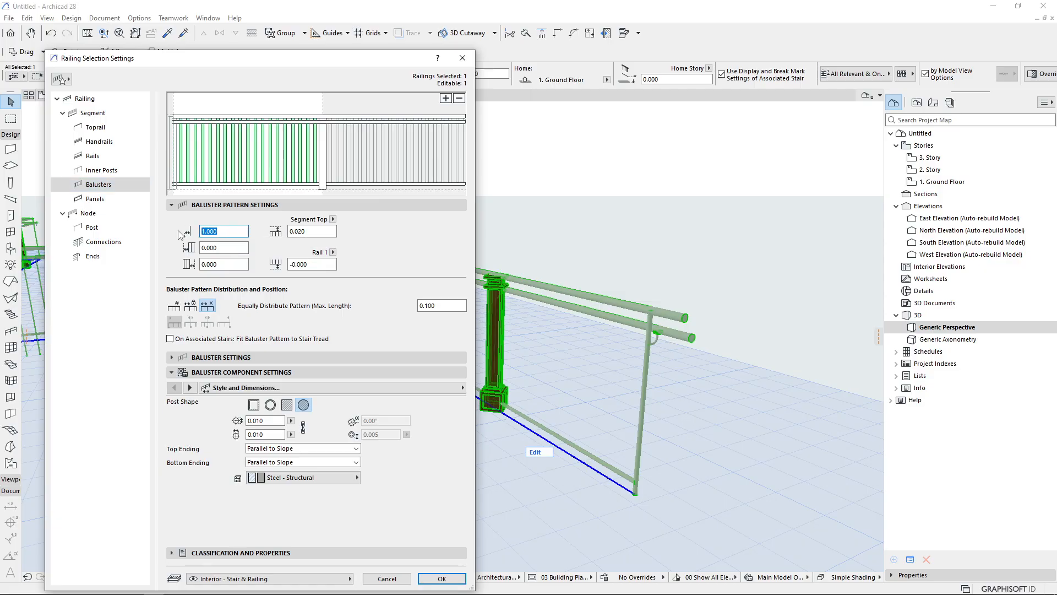
pyautogui.press('Return')
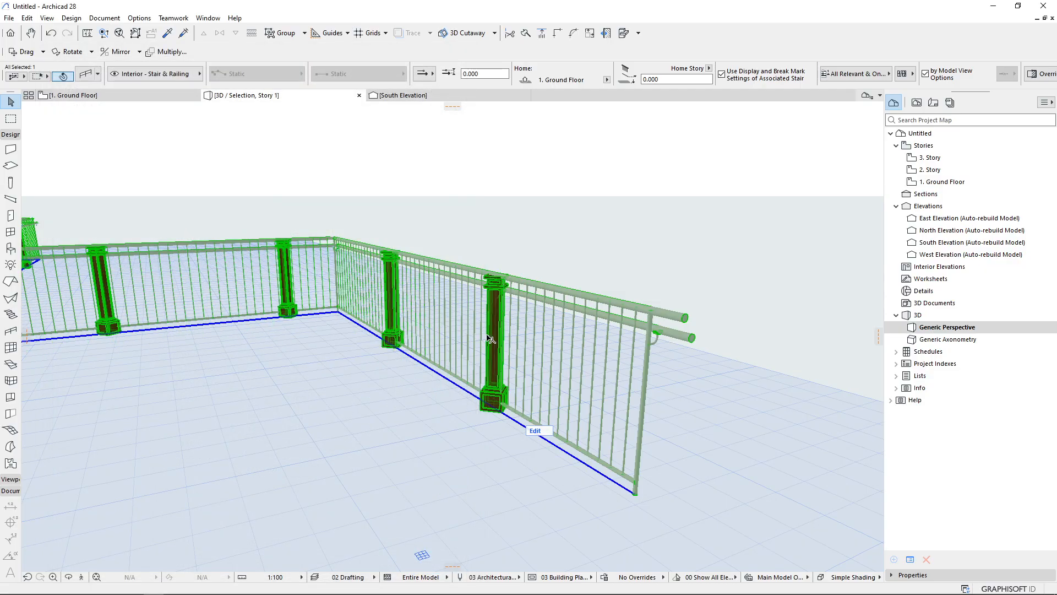
# Reopen the railing settings to review the baluster pattern offsets, then close them
pyautogui.scroll(2, 485, 337)
pyautogui.hotkey('ctrl', 't')
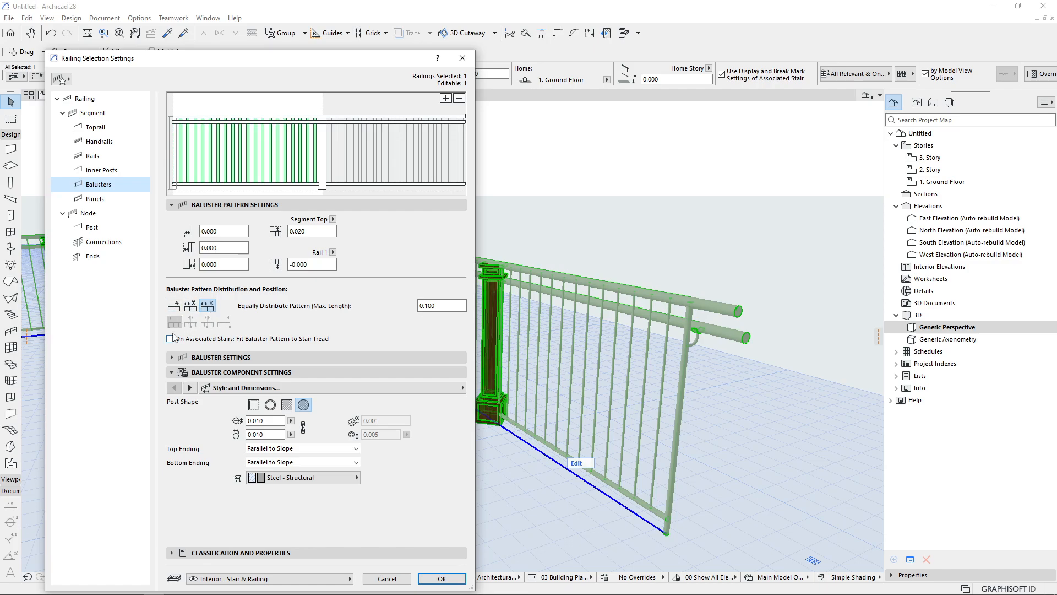
pyautogui.press('Escape')
pyautogui.scroll(-1, 505, 337)
pyautogui.keyDown('shift'); pyautogui.moveTo(442, 384); pyautogui.dragTo(611, 341, button='middle'); pyautogui.keyUp('shift')
pyautogui.scroll(5, 308, 319)
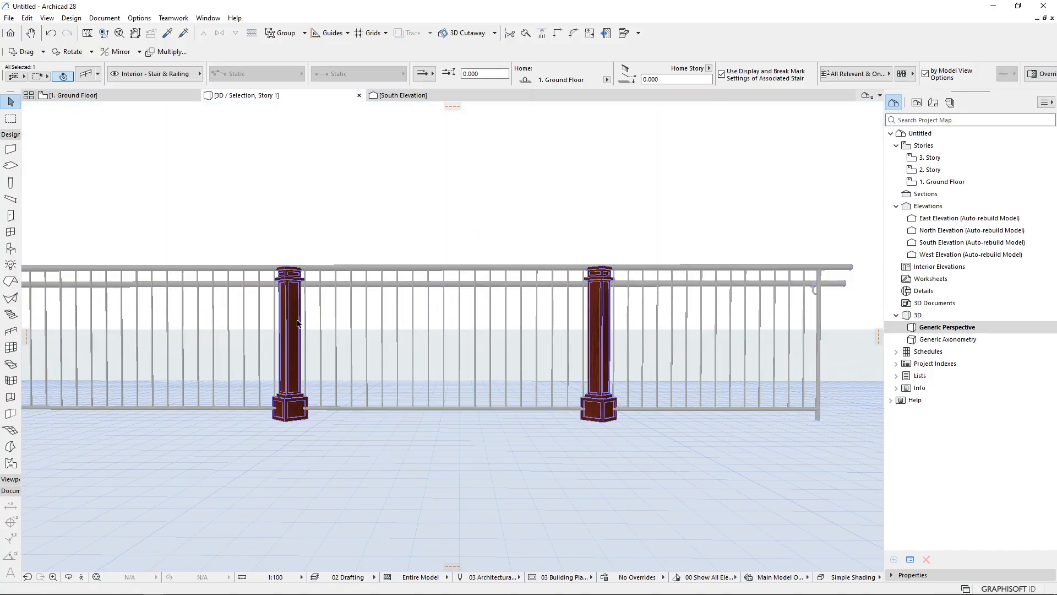
pyautogui.press('Print')
pyautogui.moveTo(83, 151)
pyautogui.mouseDown()
pyautogui.moveTo(466, 329)
pyautogui.moveTo(846, 532)
pyautogui.mouseUp()
pyautogui.click(856, 471)
pyautogui.moveTo(603, 421); pyautogui.dragTo(286, 265)
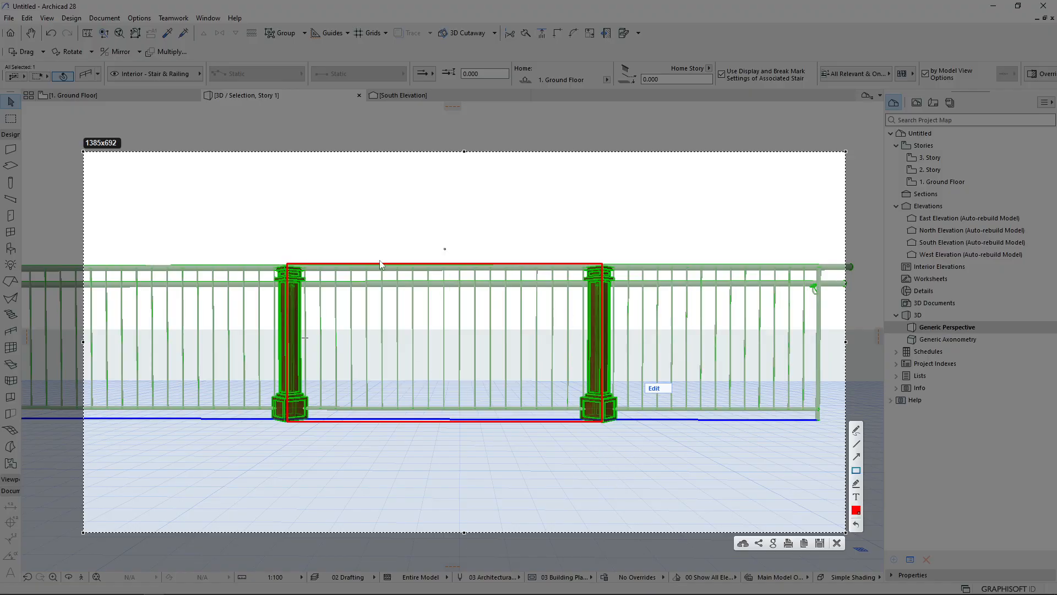
pyautogui.moveTo(287, 264); pyautogui.dragTo(14, 420)
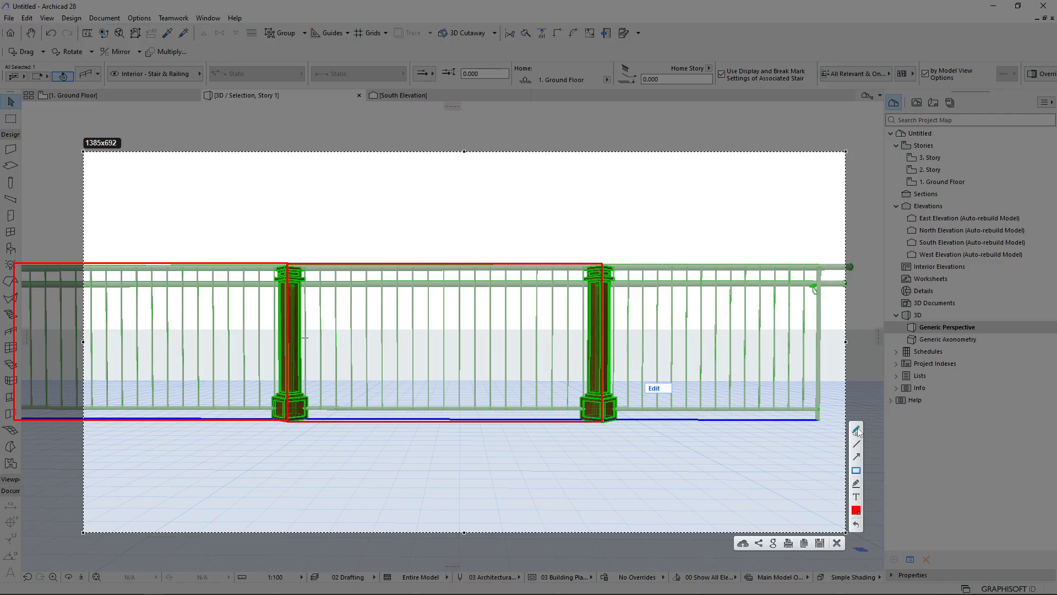
pyautogui.moveTo(459, 270)
pyautogui.mouseDown()
pyautogui.moveTo(451, 377)
pyautogui.moveTo(460, 402)
pyautogui.mouseUp()
pyautogui.hotkey('ctrl', 'z')
pyautogui.moveTo(289, 325); pyautogui.dragTo(601, 327)
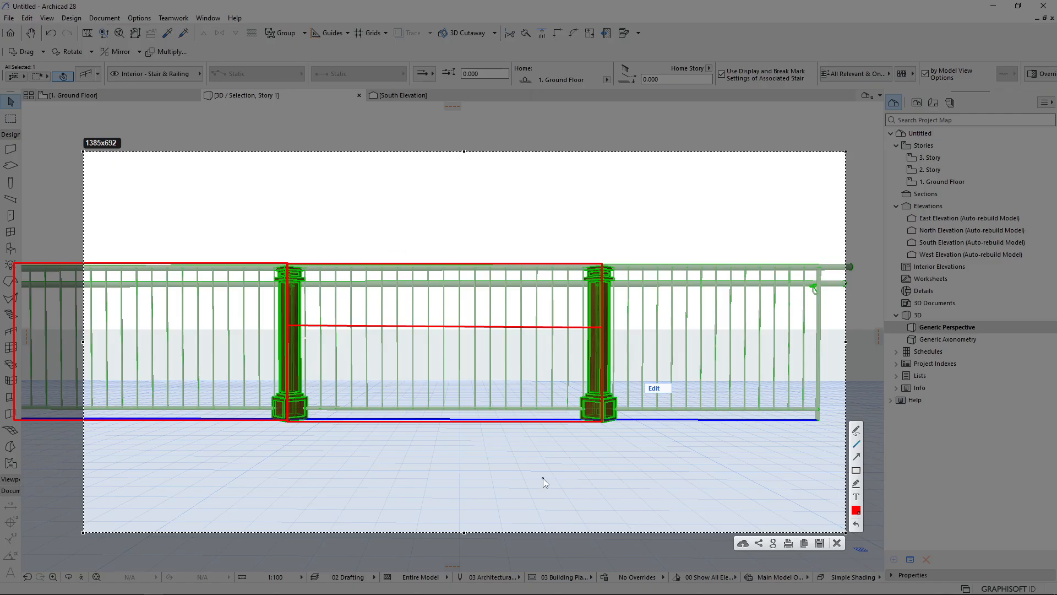
pyautogui.moveTo(336, 344); pyautogui.dragTo(352, 345)
pyautogui.moveTo(353, 345); pyautogui.dragTo(334, 349)
pyautogui.press('Escape')
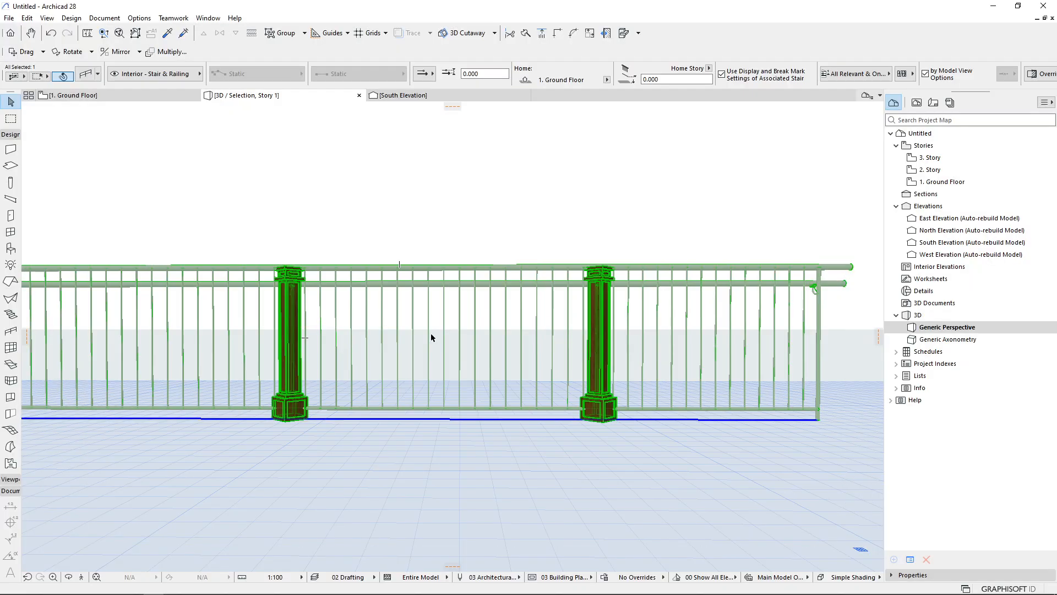
# Open the railing settings and examine the divide-segment-into-divisions option of the baluster pattern distribution
pyautogui.doubleClick(405, 272)
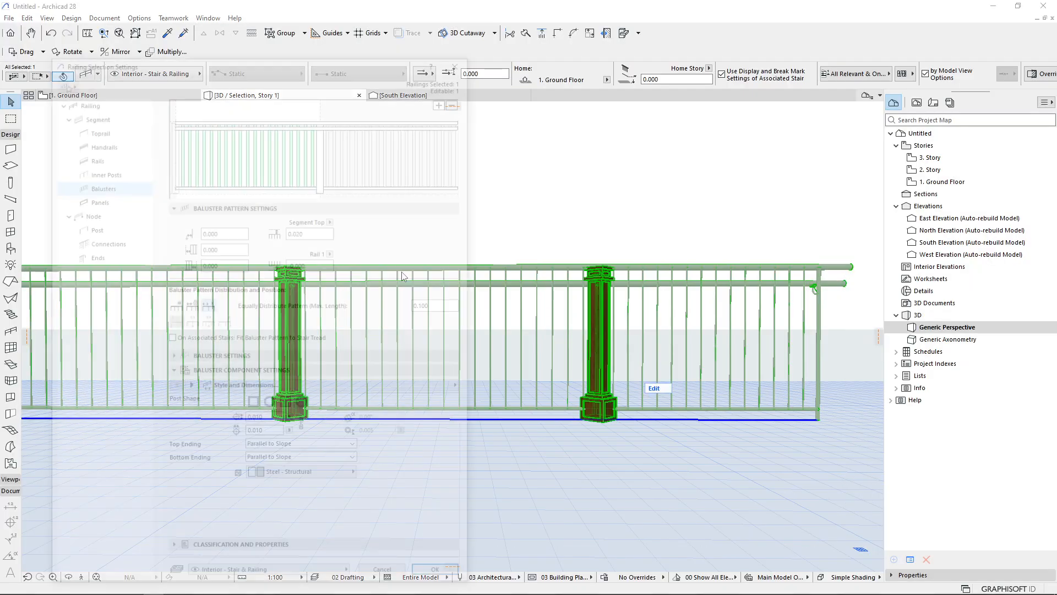
pyautogui.click(174, 305)
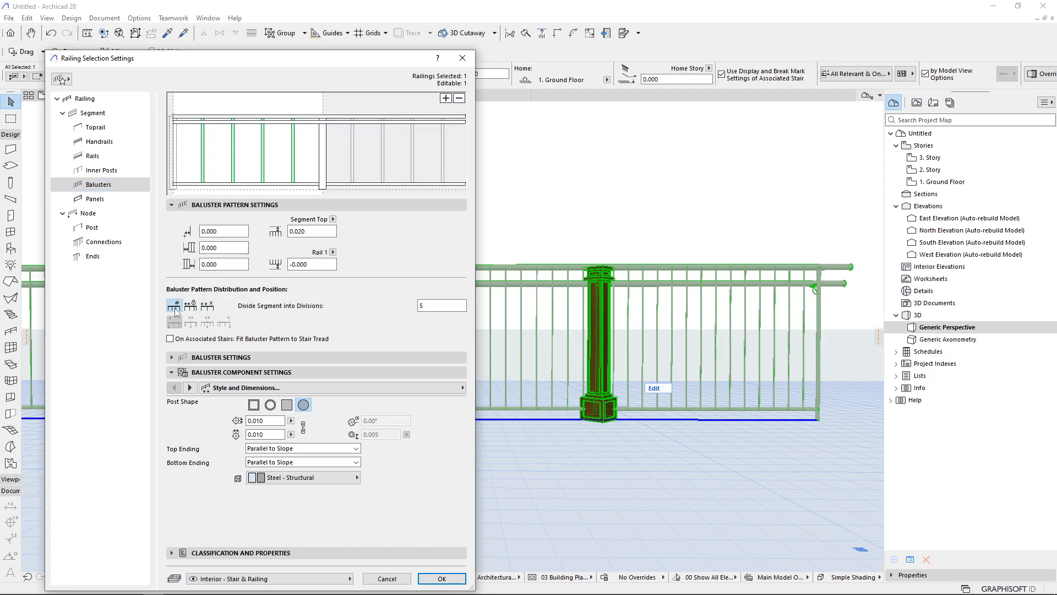
pyautogui.doubleClick(432, 307)
pyautogui.press('Print')
pyautogui.moveTo(152, 81); pyautogui.dragTo(412, 213)
pyautogui.click(423, 112)
pyautogui.moveTo(310, 137)
pyautogui.mouseDown()
pyautogui.moveTo(309, 164)
pyautogui.moveTo(215, 156)
pyautogui.moveTo(183, 165)
pyautogui.mouseUp()
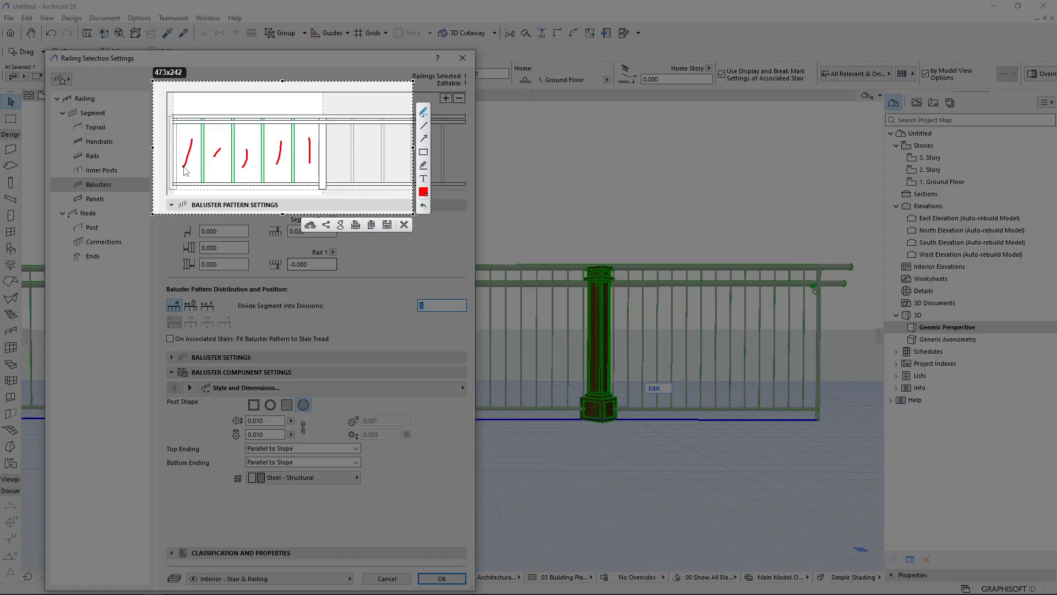
pyautogui.moveTo(202, 111)
pyautogui.mouseDown()
pyautogui.moveTo(202, 120)
pyautogui.moveTo(292, 126)
pyautogui.mouseUp()
pyautogui.press('Escape')
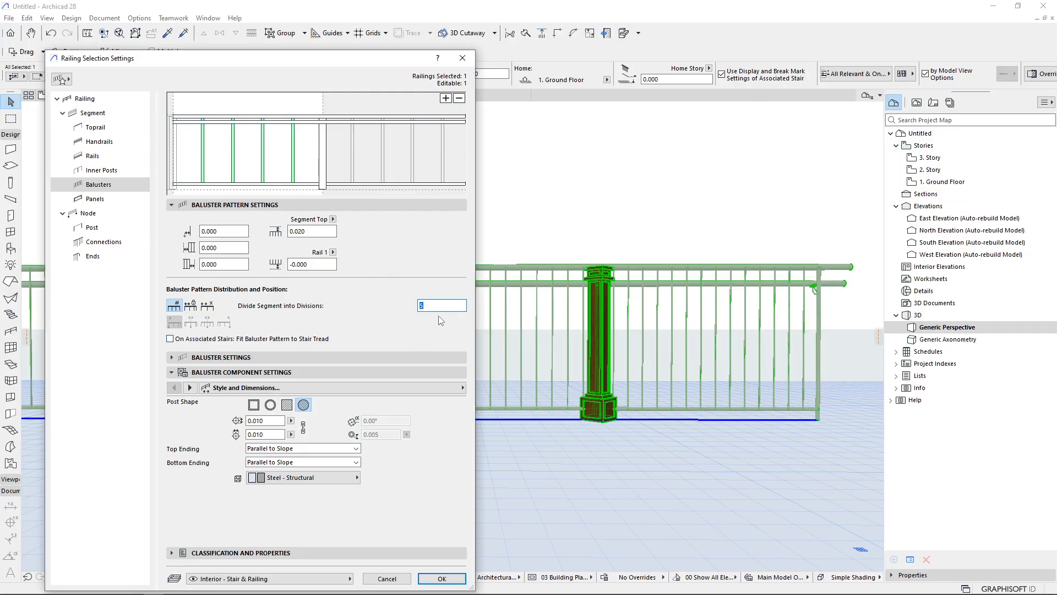
# Switch the baluster pattern distribution to fixed pattern length, starting with the baluster pattern, and apply
pyautogui.click(190, 305)
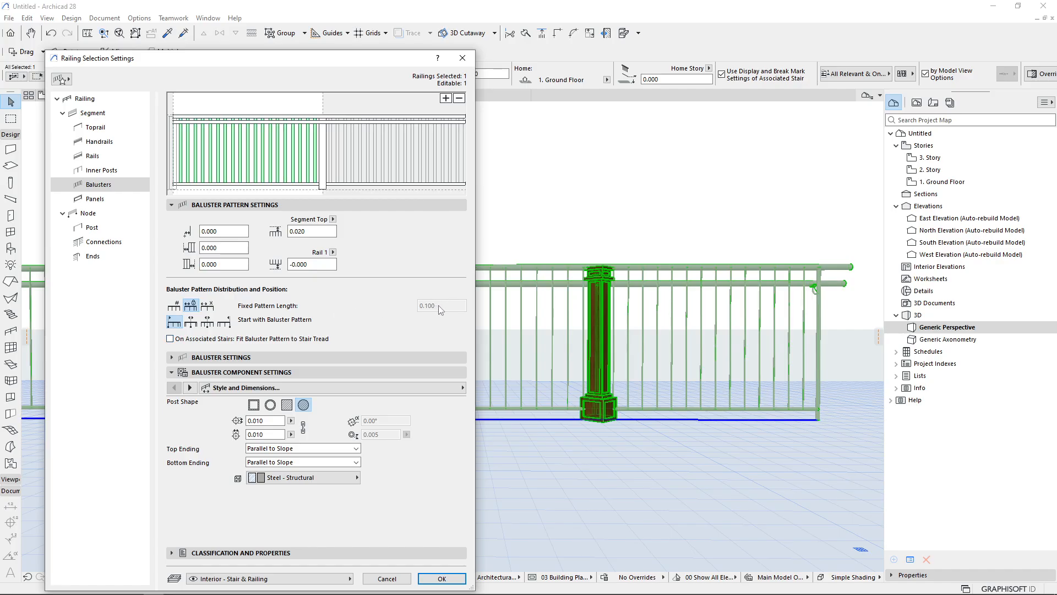
pyautogui.click(197, 357)
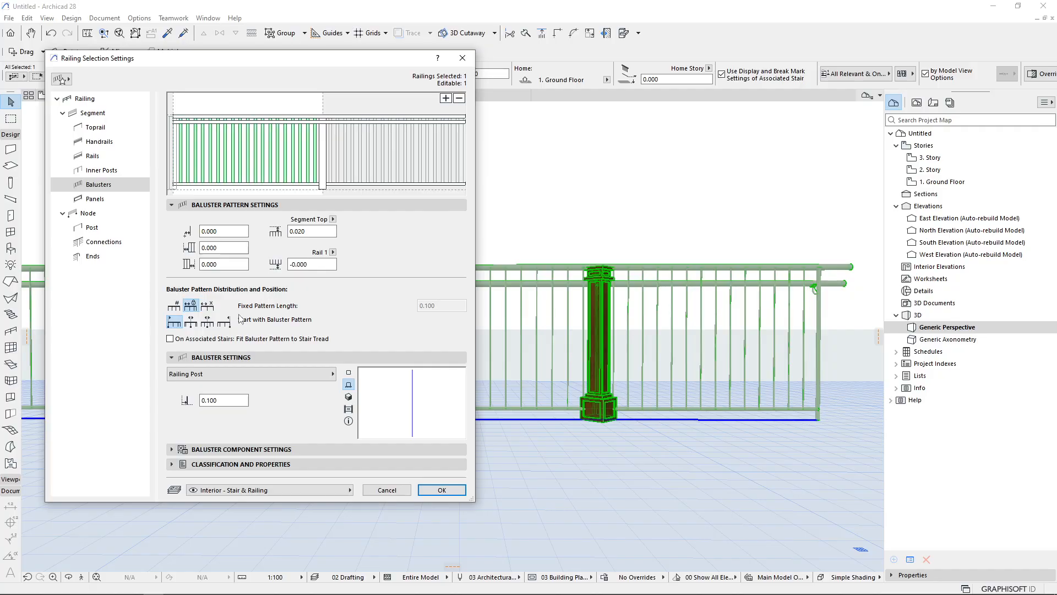
pyautogui.click(192, 326)
pyautogui.click(210, 327)
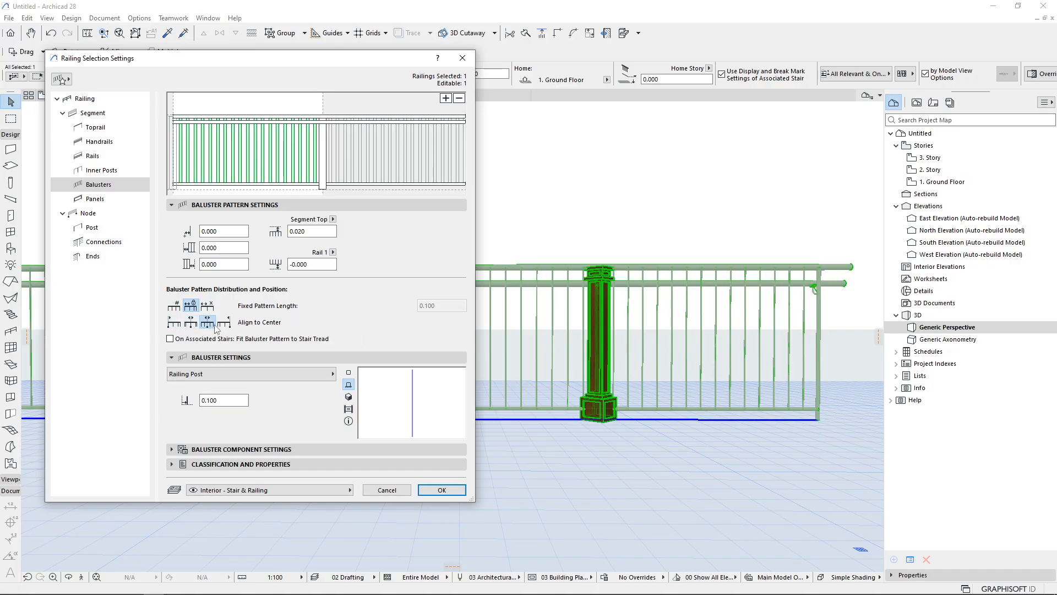
pyautogui.click(224, 327)
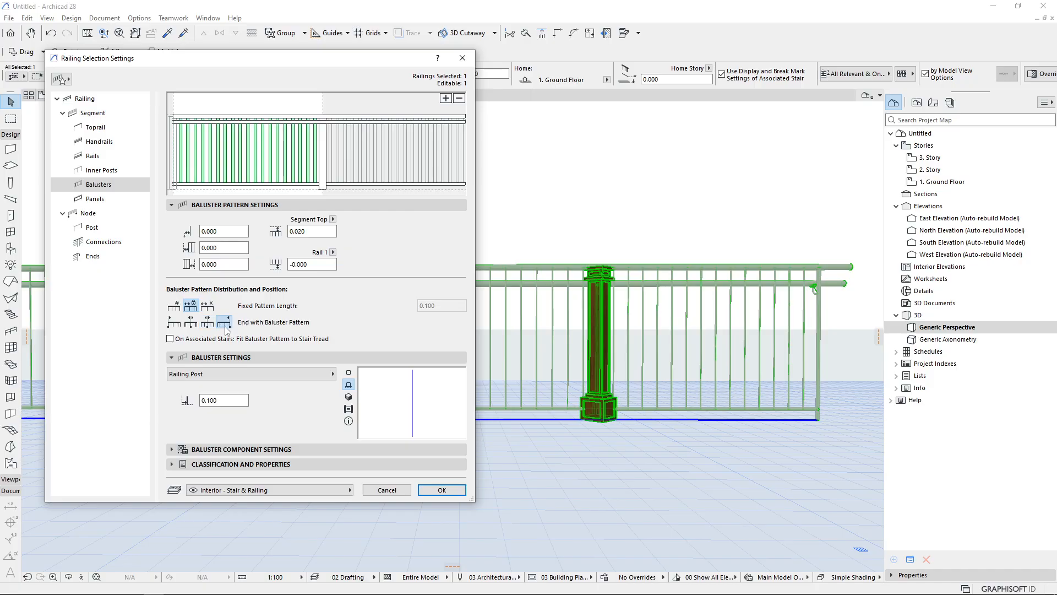
pyautogui.click(174, 322)
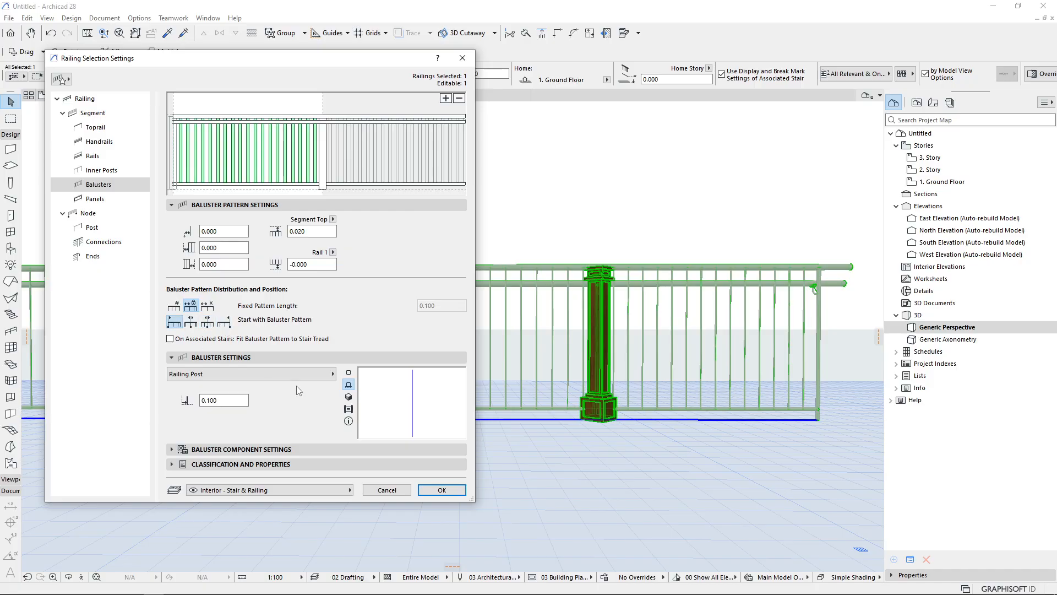
pyautogui.click(429, 485)
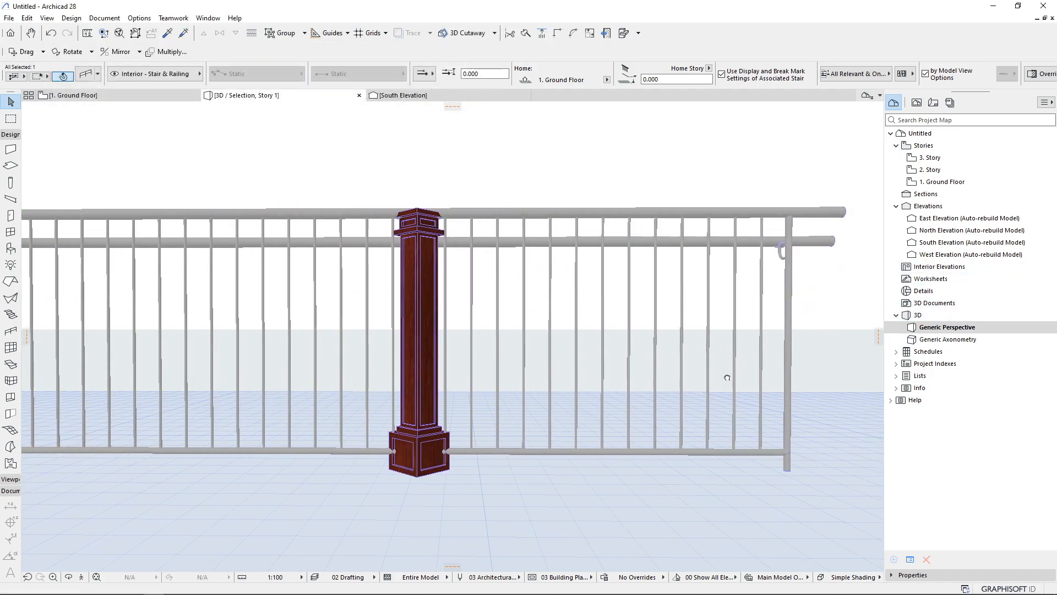
pyautogui.scroll(2, 748, 327)
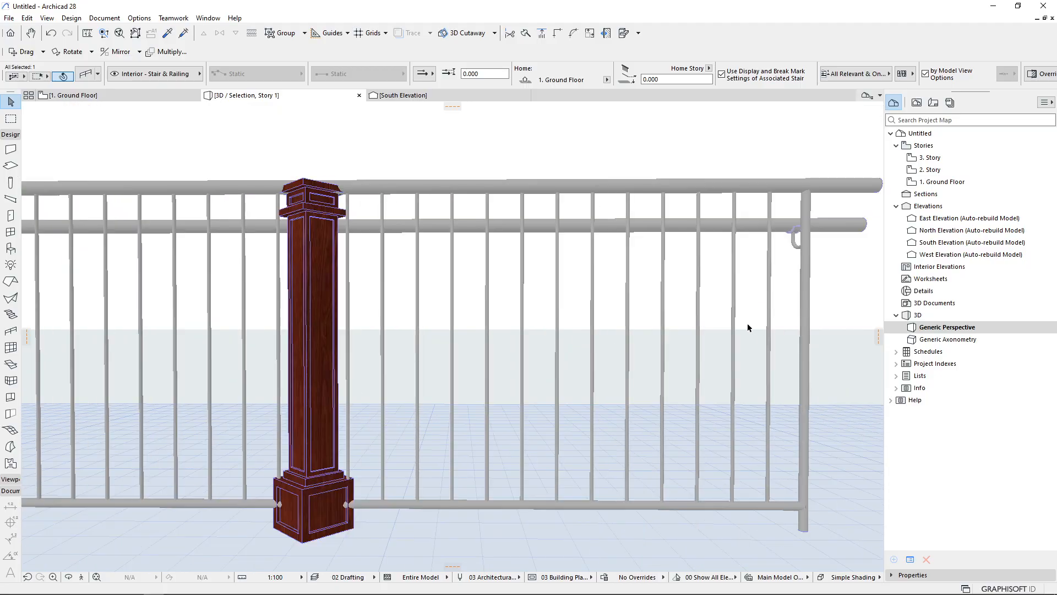
pyautogui.press('Print')
pyautogui.moveTo(271, 137); pyautogui.dragTo(844, 592)
pyautogui.moveTo(756, 358); pyautogui.dragTo(661, 372)
pyautogui.moveTo(765, 388); pyautogui.dragTo(348, 368)
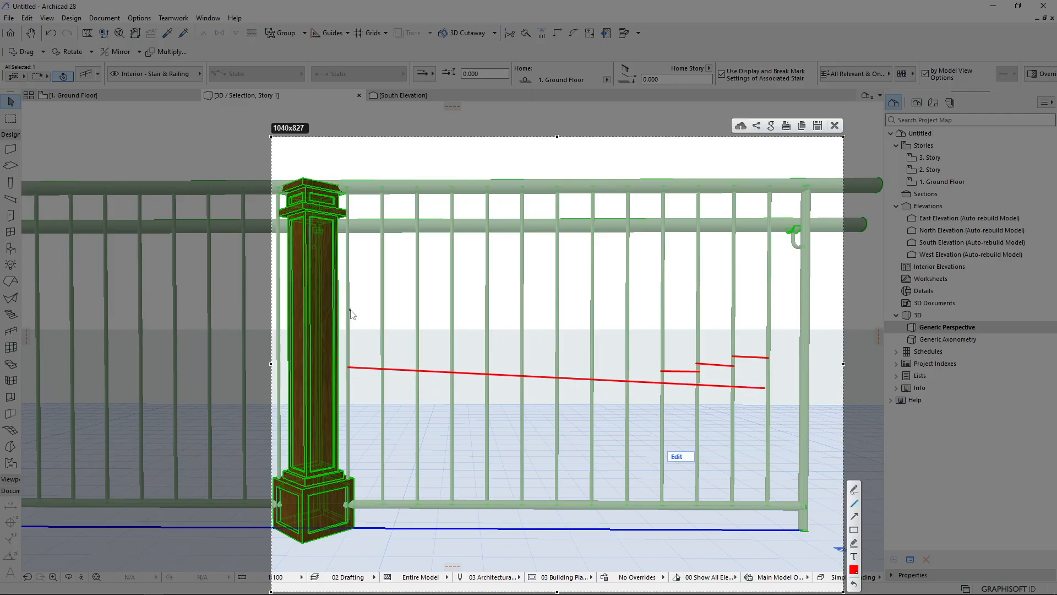
pyautogui.moveTo(350, 309); pyautogui.dragTo(320, 309)
pyautogui.press('Escape')
pyautogui.scroll(-5, 521, 312)
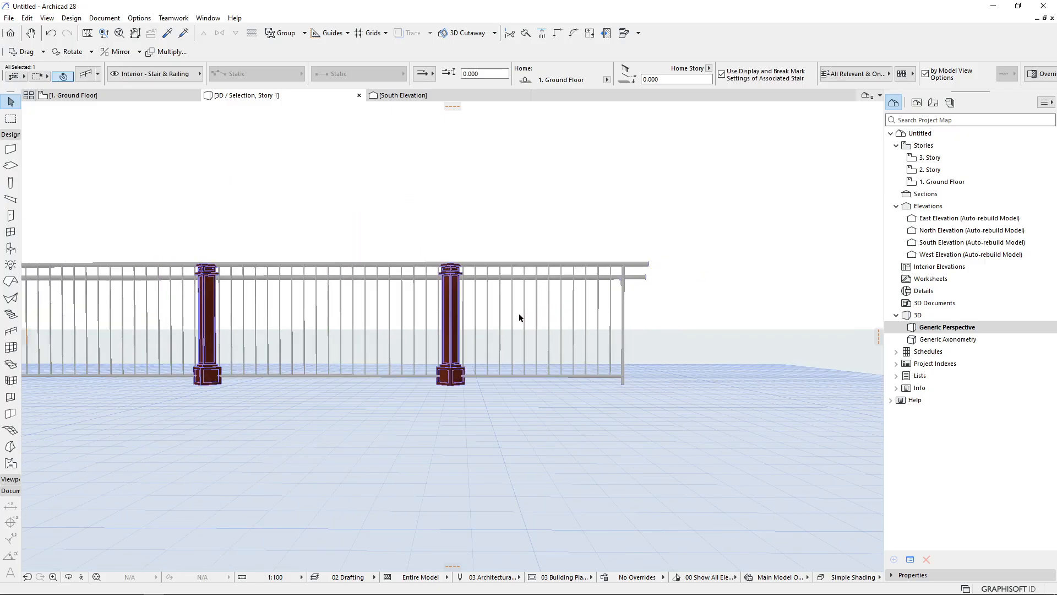
# Reopen the railing settings and set the baluster pattern length to 0.200, then apply
pyautogui.doubleClick(498, 319)
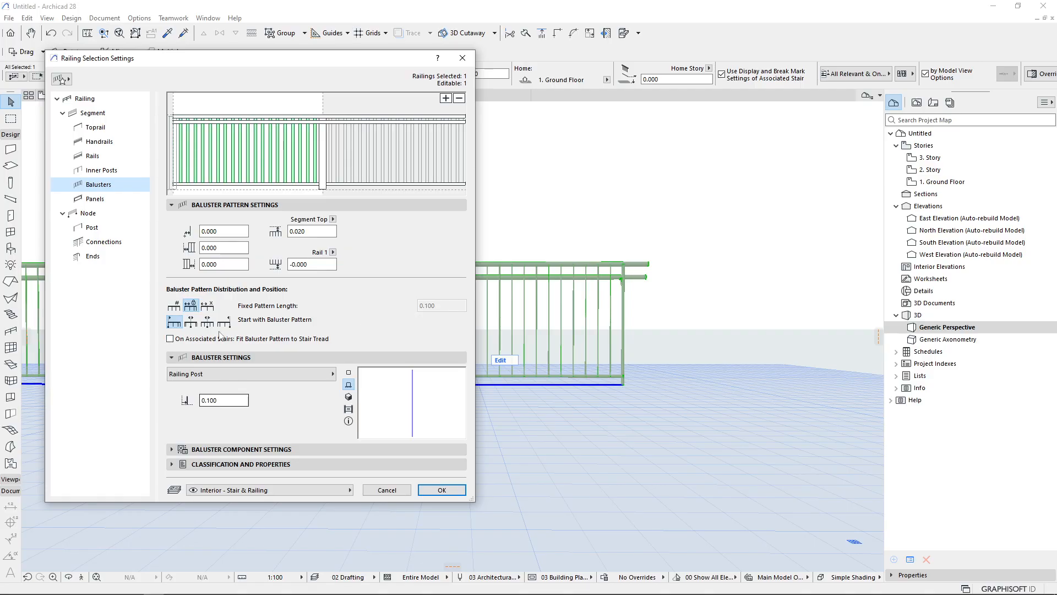
pyautogui.moveTo(230, 401); pyautogui.dragTo(155, 401)
pyautogui.write('.')
pyautogui.press('Return')
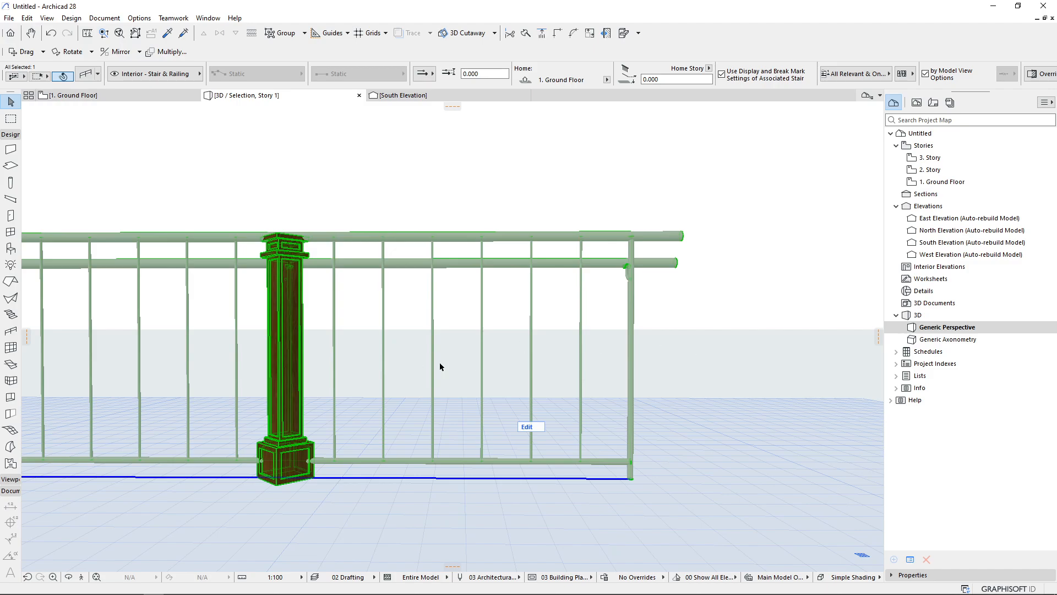
# Change the baluster distribution to equally distribute pattern with a maximum length of 0.100 and apply
pyautogui.scroll(2, 194, 402)
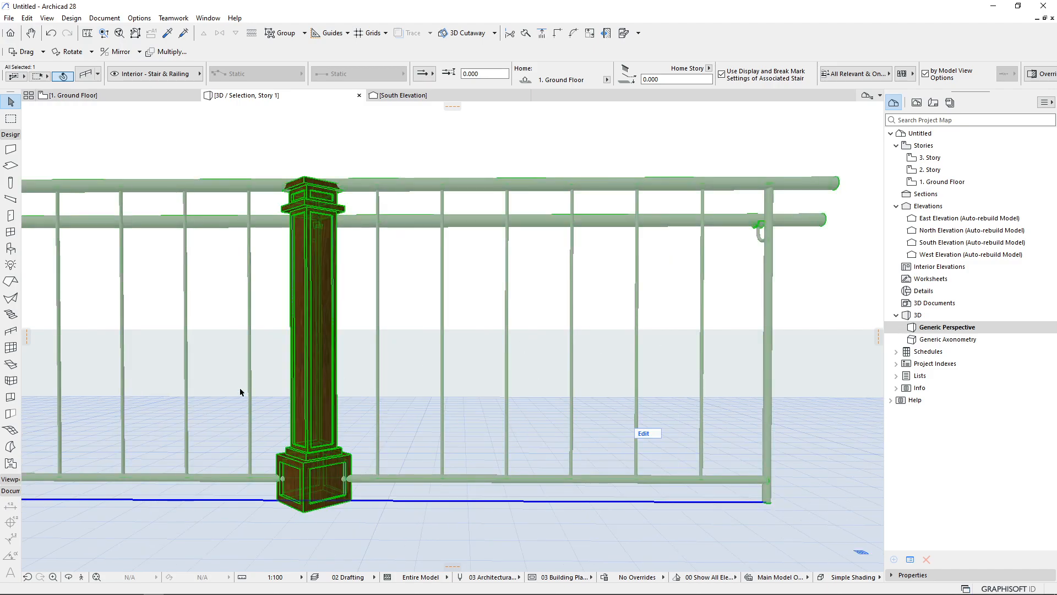
pyautogui.scroll(3, 239, 389)
pyautogui.scroll(-3, 259, 392)
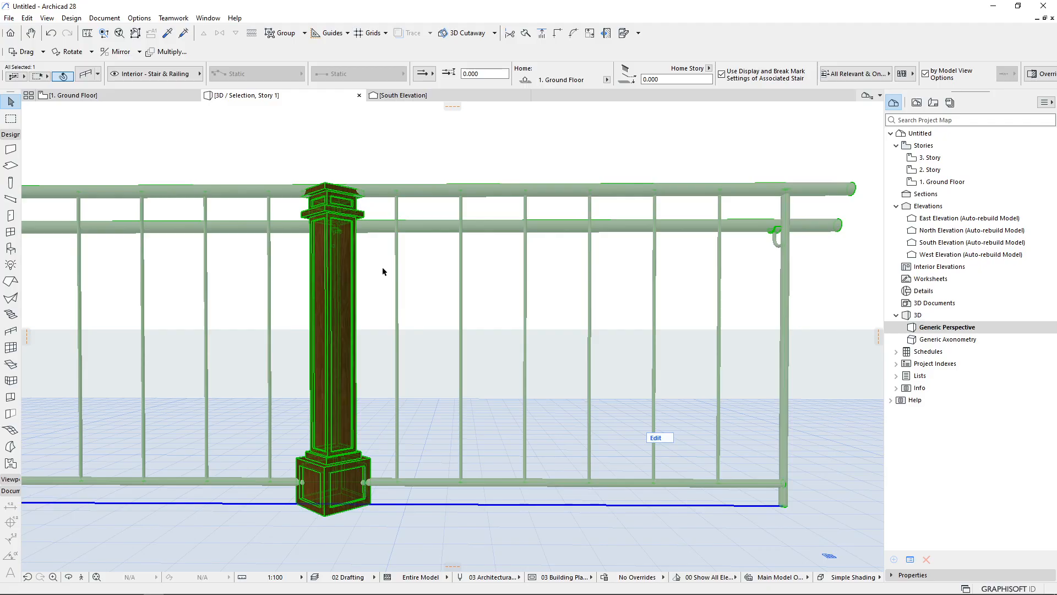
pyautogui.scroll(-2, 422, 303)
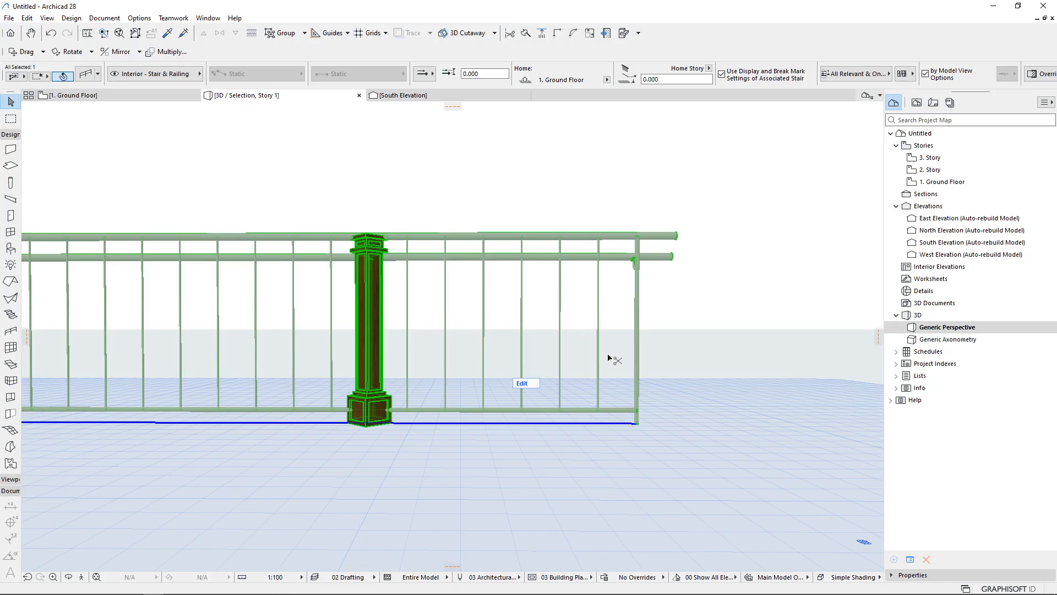
pyautogui.hotkey('ctrl', 't')
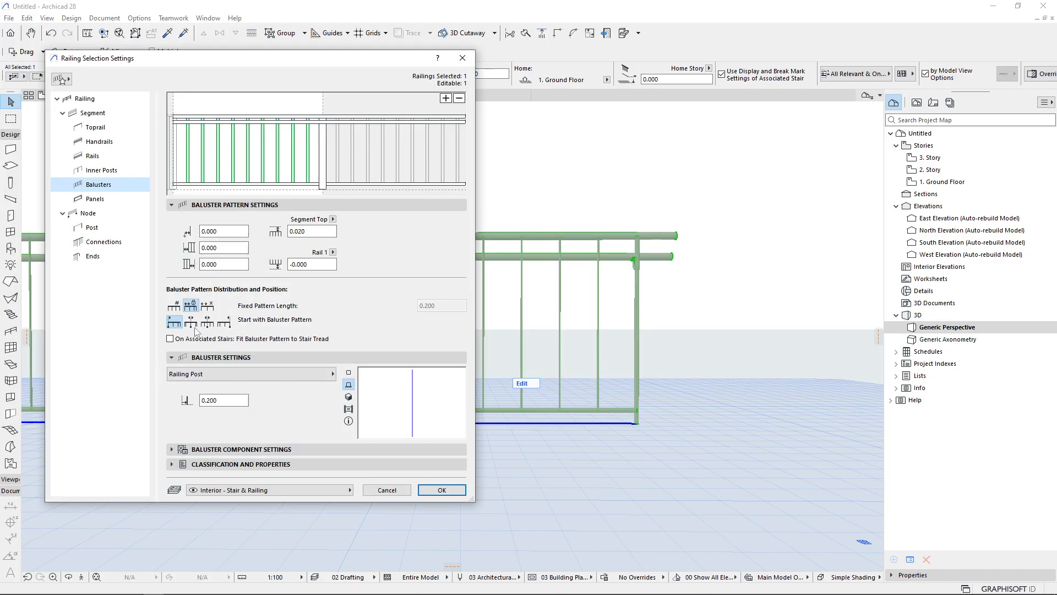
pyautogui.click(207, 305)
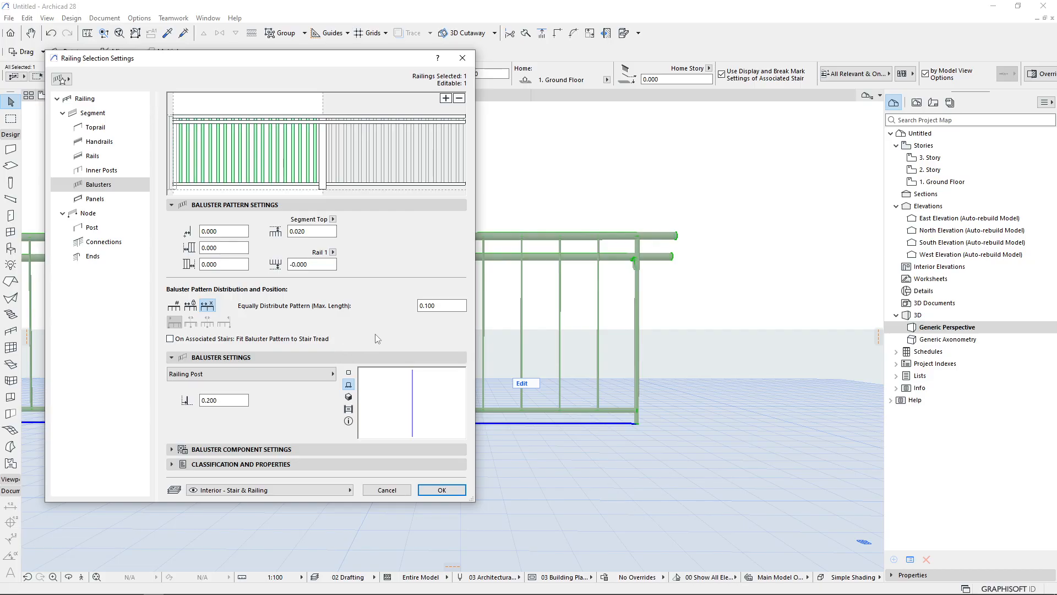
pyautogui.doubleClick(428, 305)
pyautogui.press('Return')
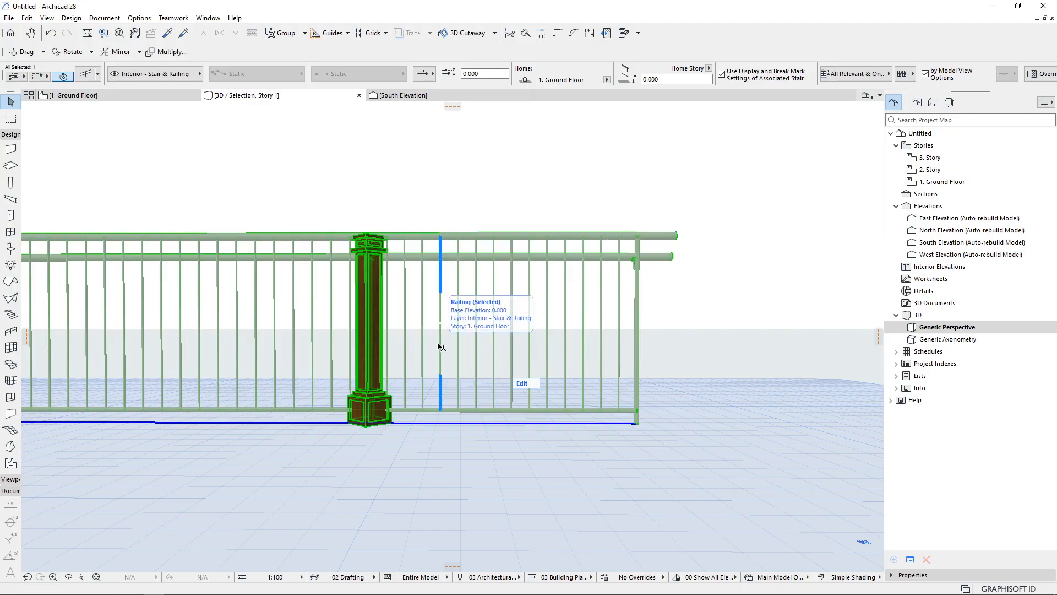
pyautogui.press('Print')
pyautogui.moveTo(302, 200); pyautogui.dragTo(758, 578)
pyautogui.moveTo(369, 325)
pyautogui.mouseDown()
pyautogui.moveTo(613, 339)
pyautogui.moveTo(636, 326)
pyautogui.moveTo(621, 348)
pyautogui.mouseUp()
pyautogui.moveTo(621, 351); pyautogui.dragTo(561, 364)
pyautogui.press('Escape')
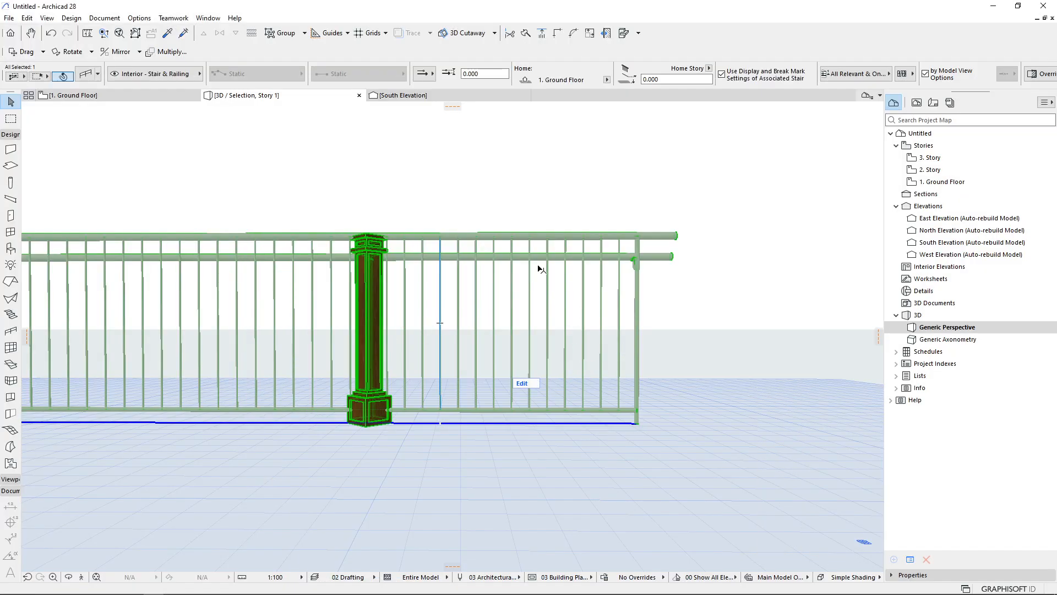
# Reopen the railing settings and set the baluster component's post shape to square
pyautogui.hotkey('ctrl', 't')
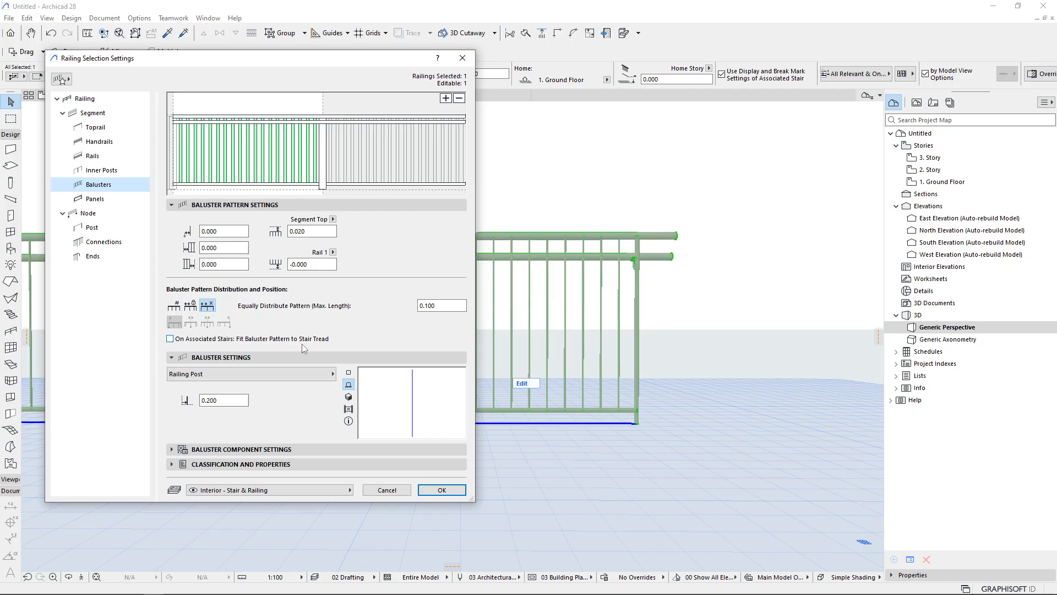
pyautogui.click(268, 453)
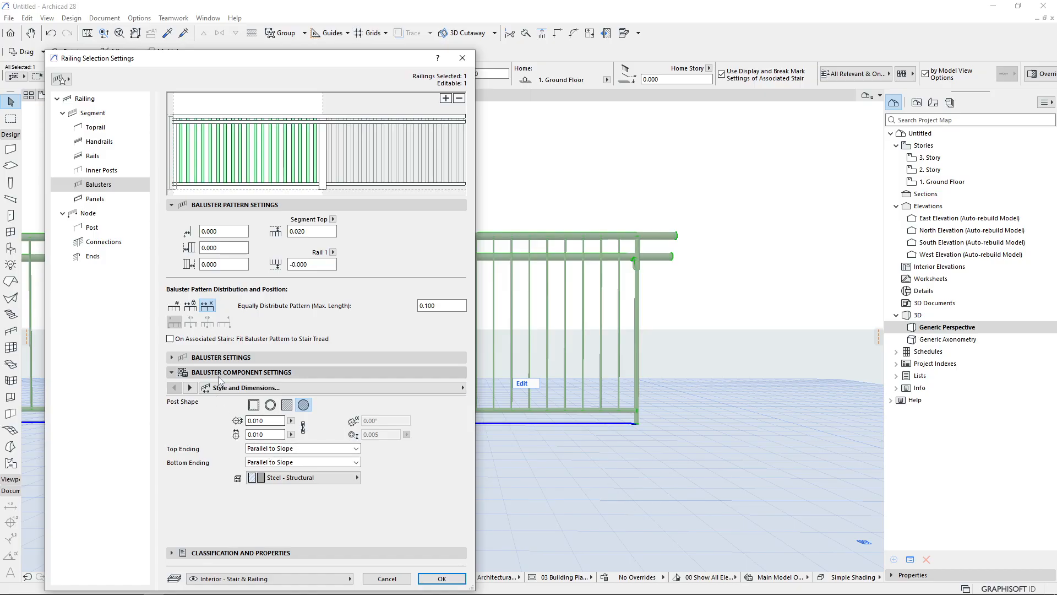
pyautogui.click(224, 358)
pyautogui.click(250, 374)
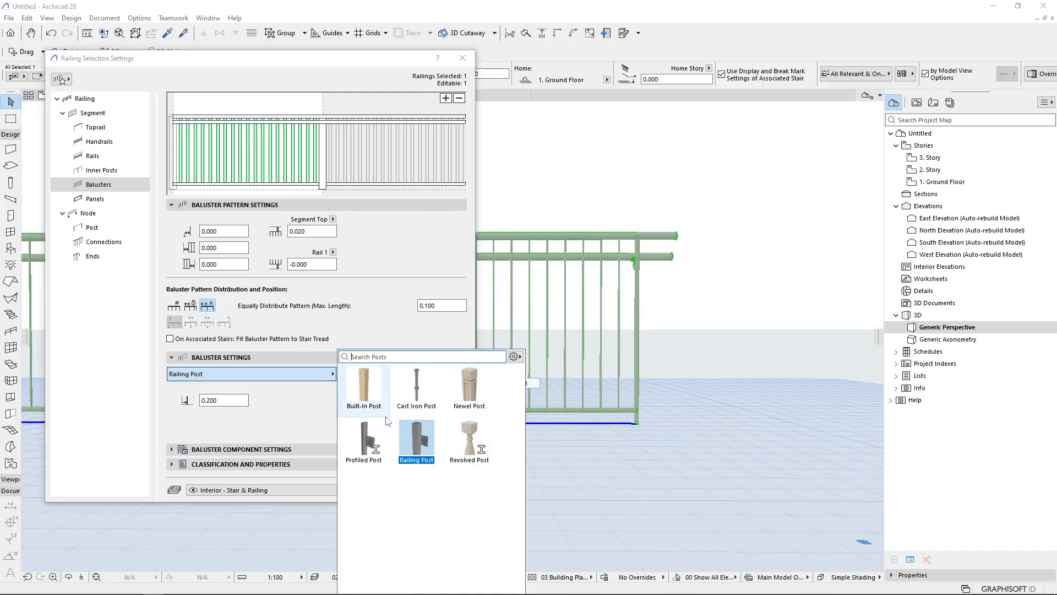
pyautogui.click(273, 427)
pyautogui.click(241, 450)
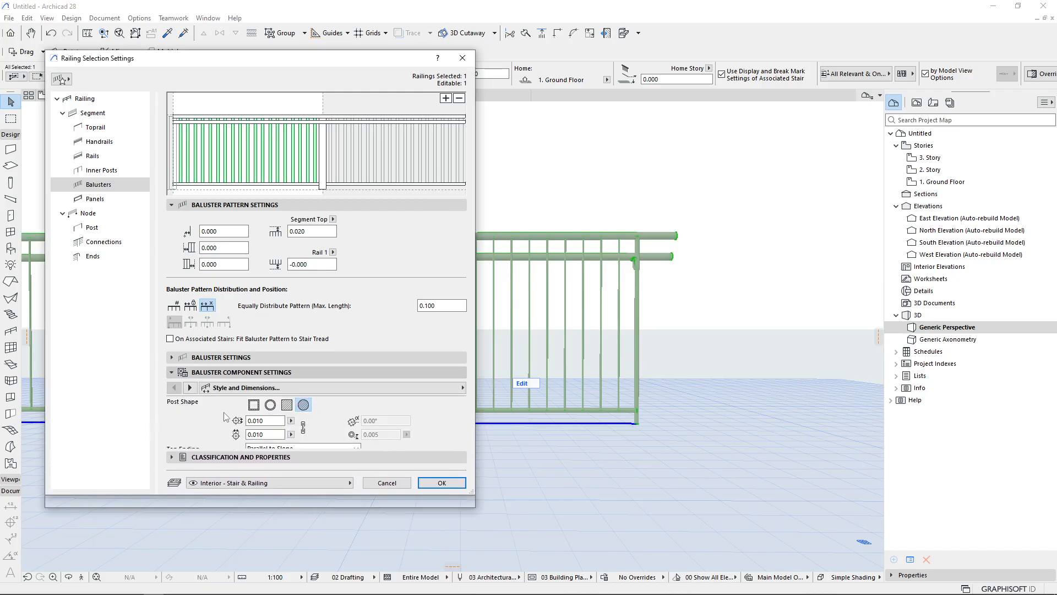
pyautogui.click(237, 205)
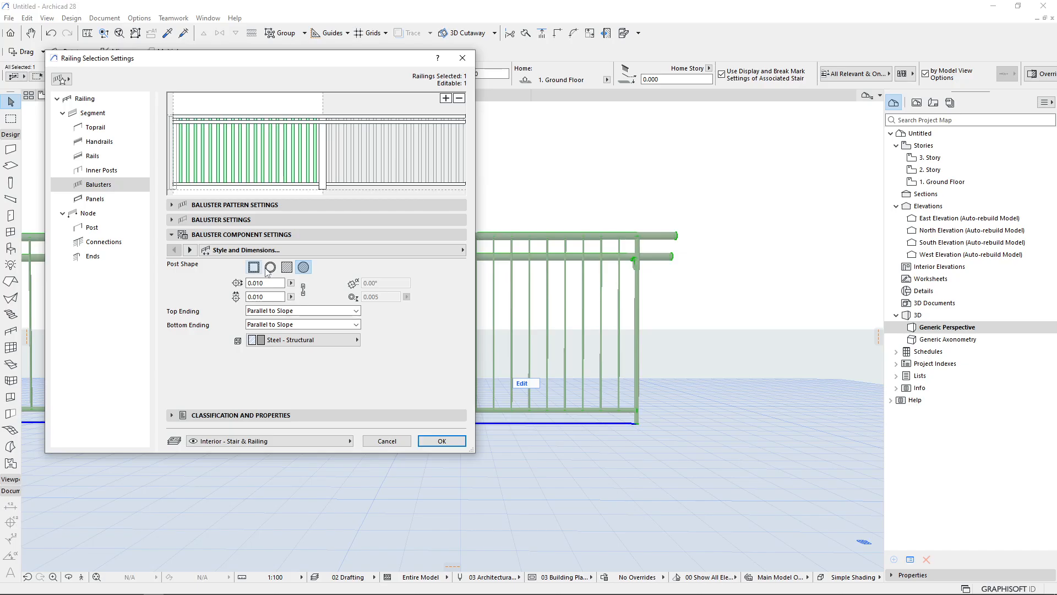
pyautogui.click(287, 268)
pyautogui.click(253, 267)
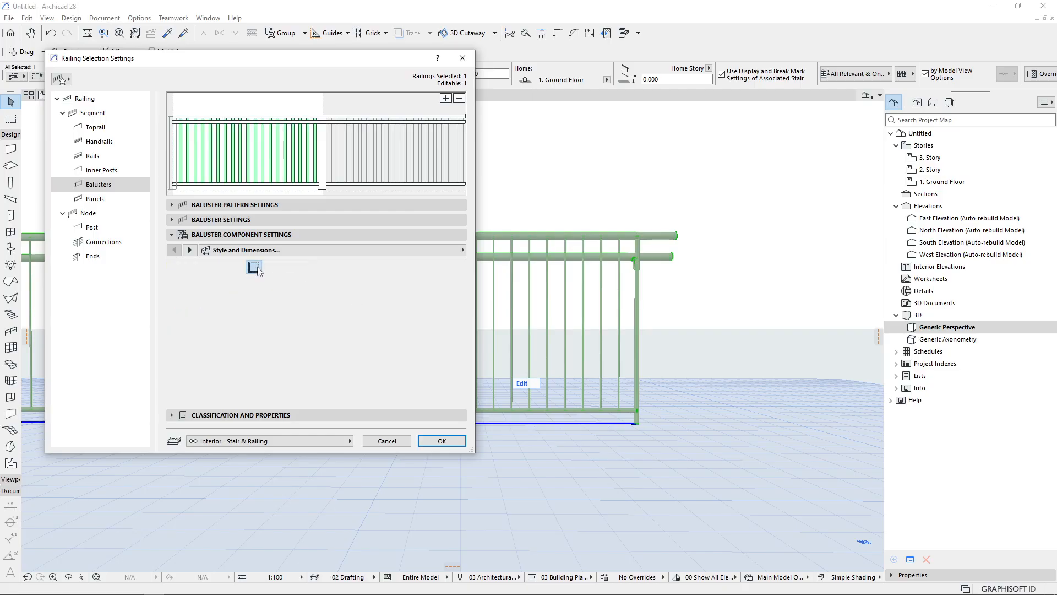
# Examine the baluster component's dimensions, top and bottom ending options, and its 2D representation settings
pyautogui.click(264, 283)
pyautogui.click(273, 298)
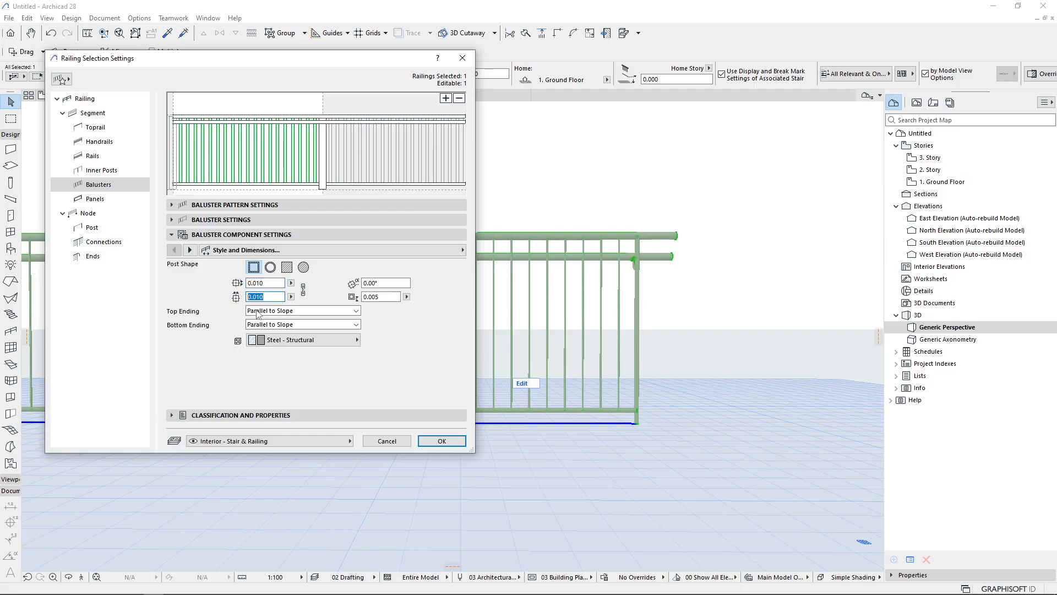
pyautogui.click(297, 311)
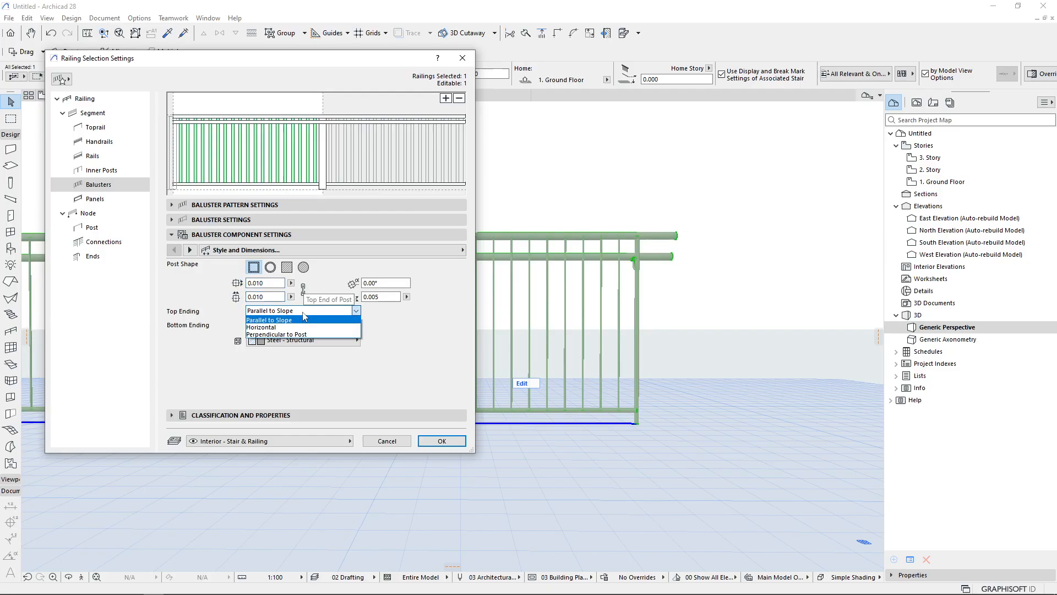
pyautogui.click(298, 352)
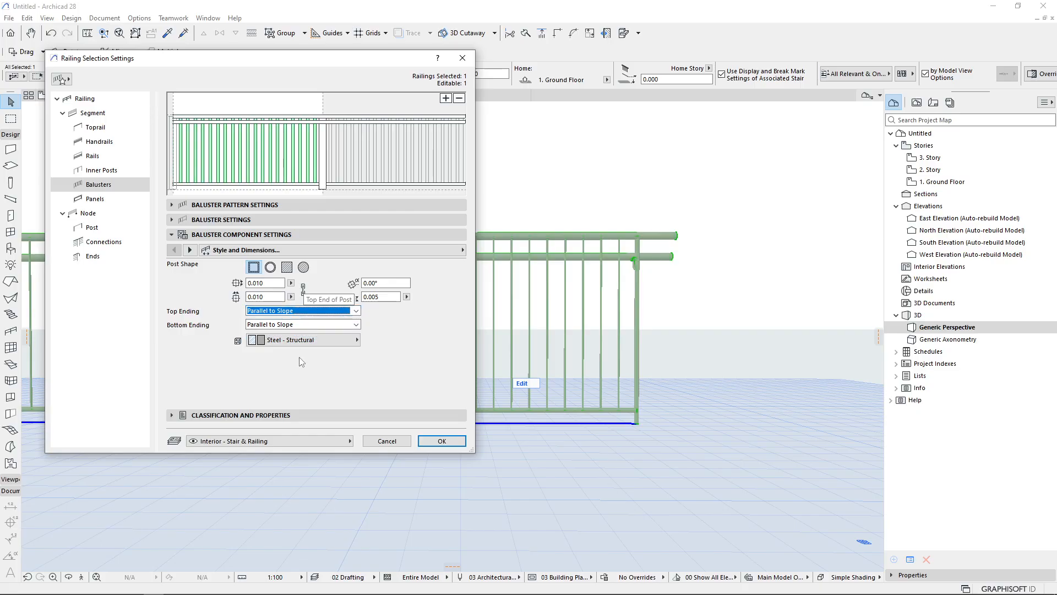
pyautogui.click(297, 342)
pyautogui.click(295, 353)
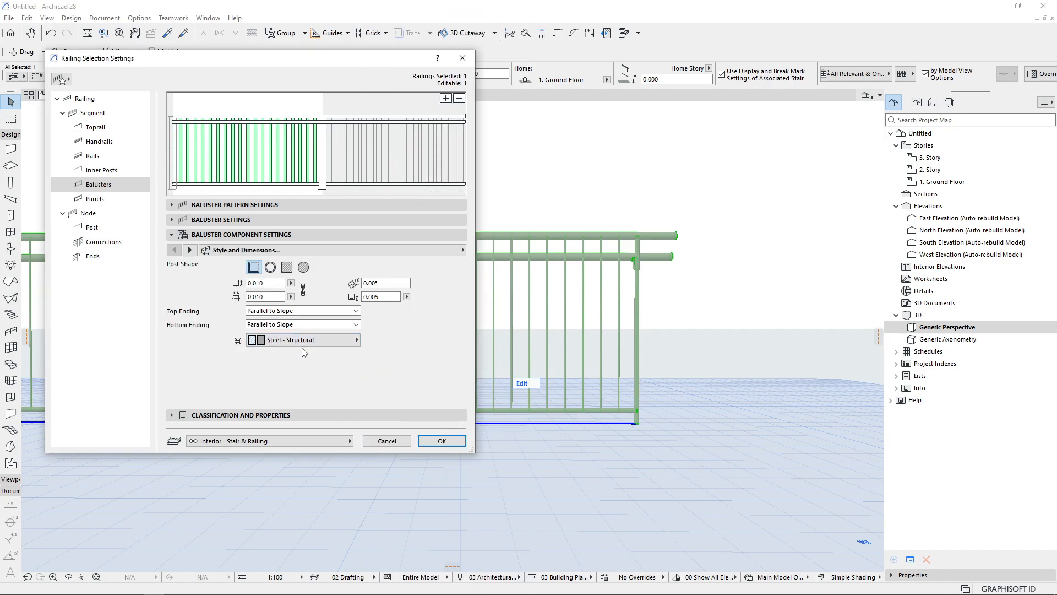
pyautogui.doubleClick(388, 283)
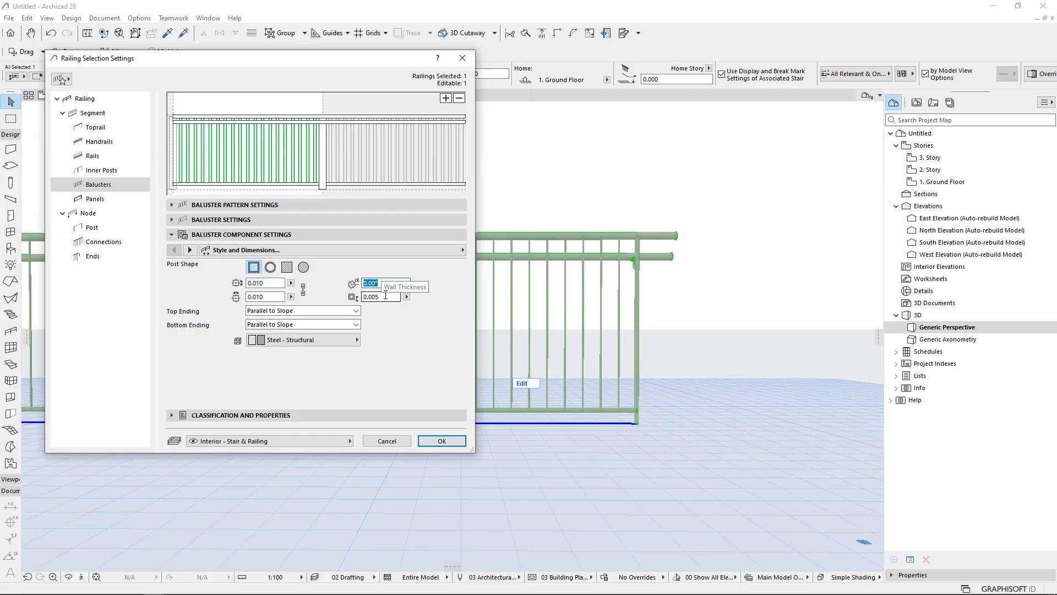
pyautogui.moveTo(385, 296); pyautogui.dragTo(376, 300)
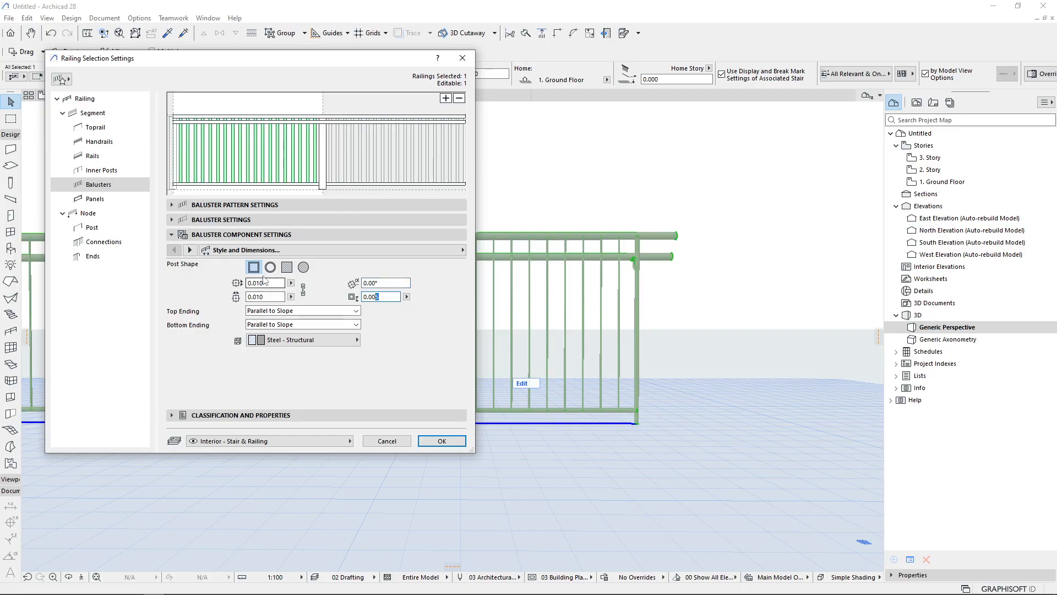
pyautogui.click(190, 250)
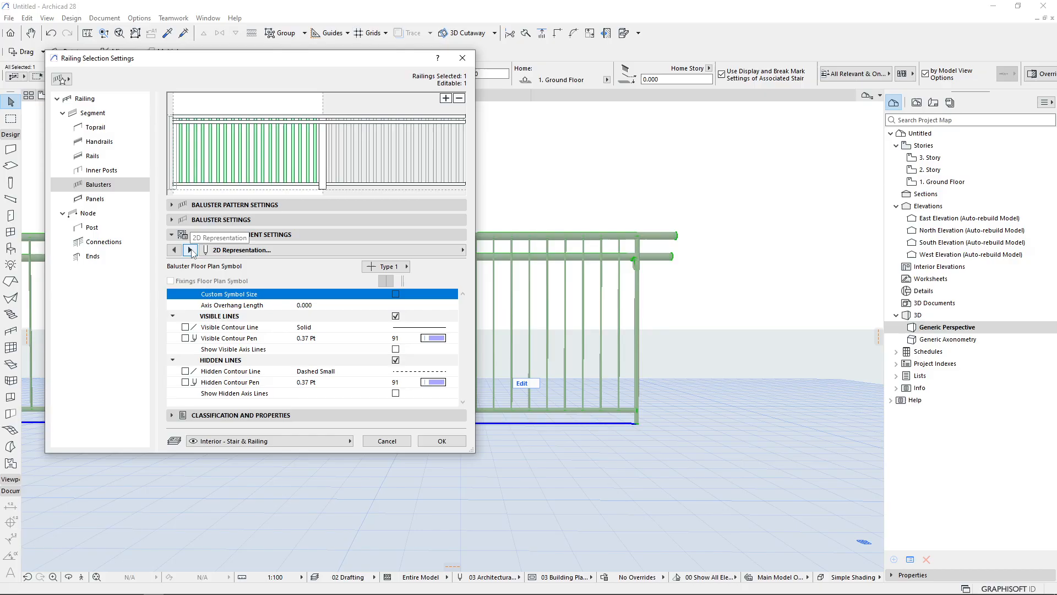
pyautogui.click(190, 250)
pyautogui.click(175, 250)
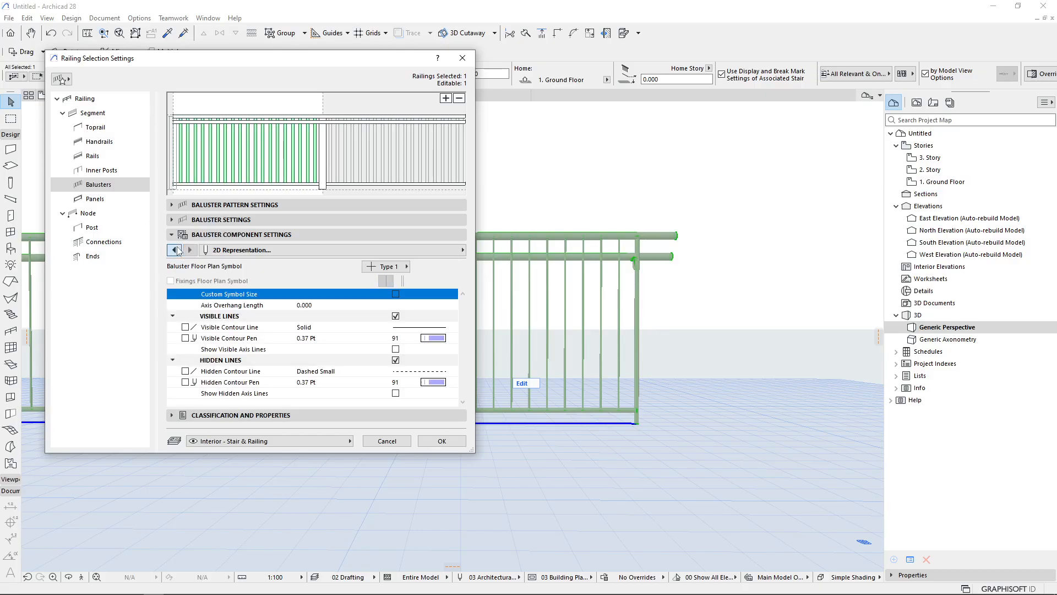
pyautogui.click(175, 250)
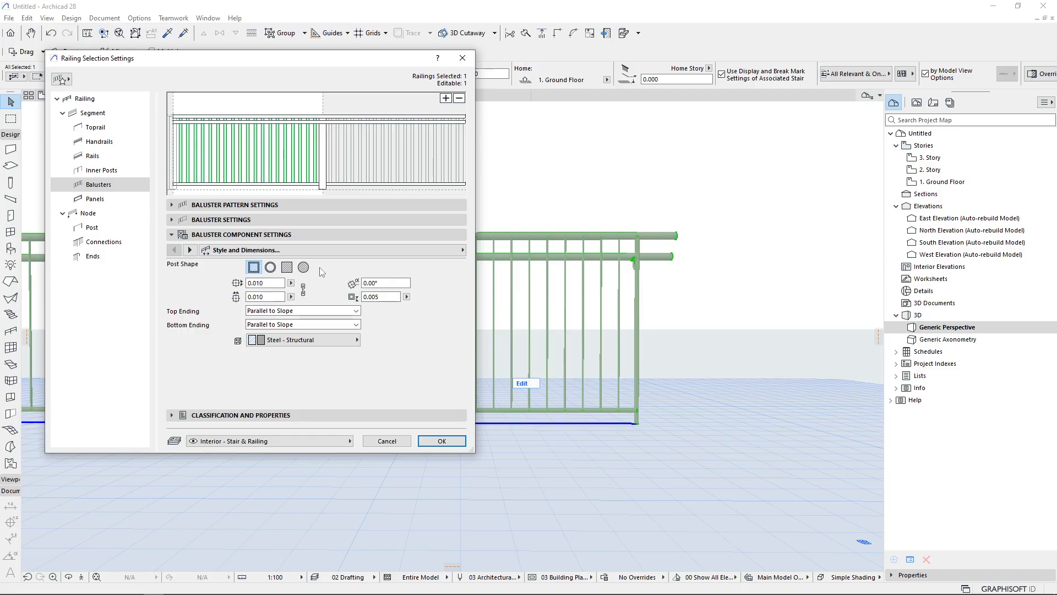
# Review the baluster settings and baluster pattern settings, then select the toprail in the railing preview
pyautogui.click(236, 218)
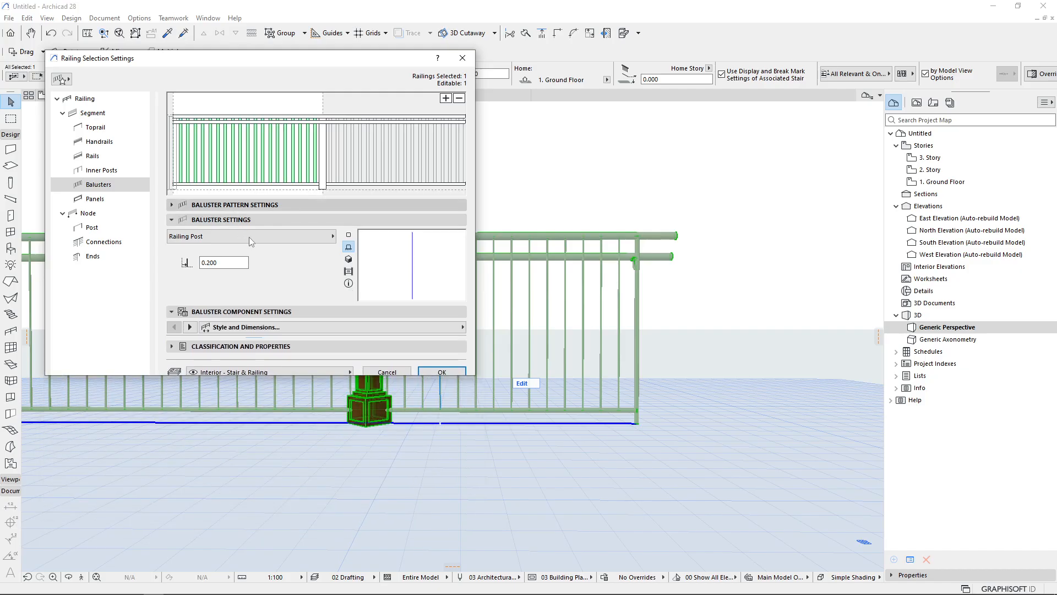
pyautogui.click(237, 204)
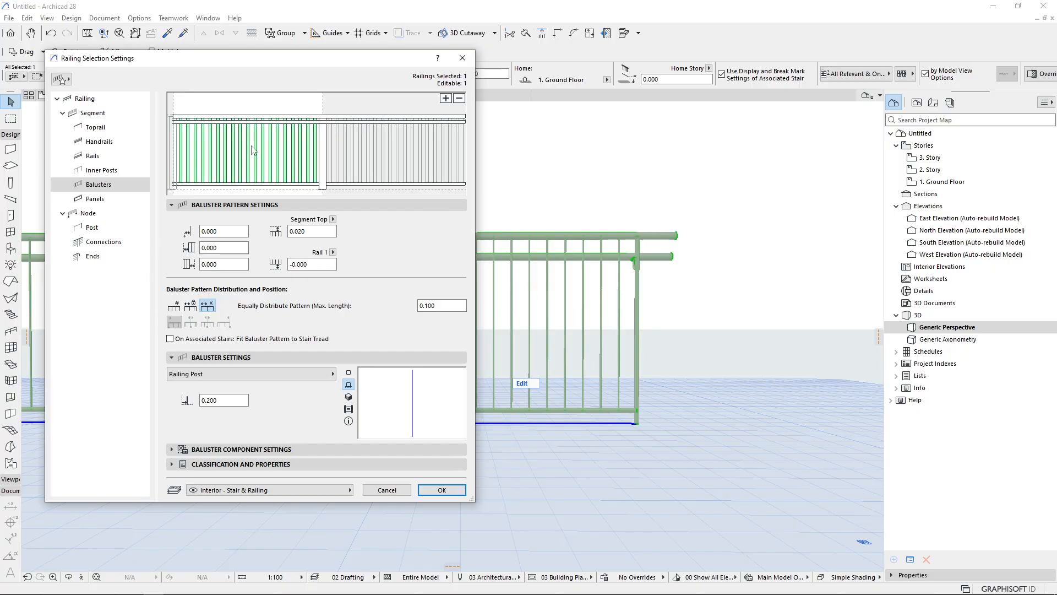
pyautogui.click(229, 120)
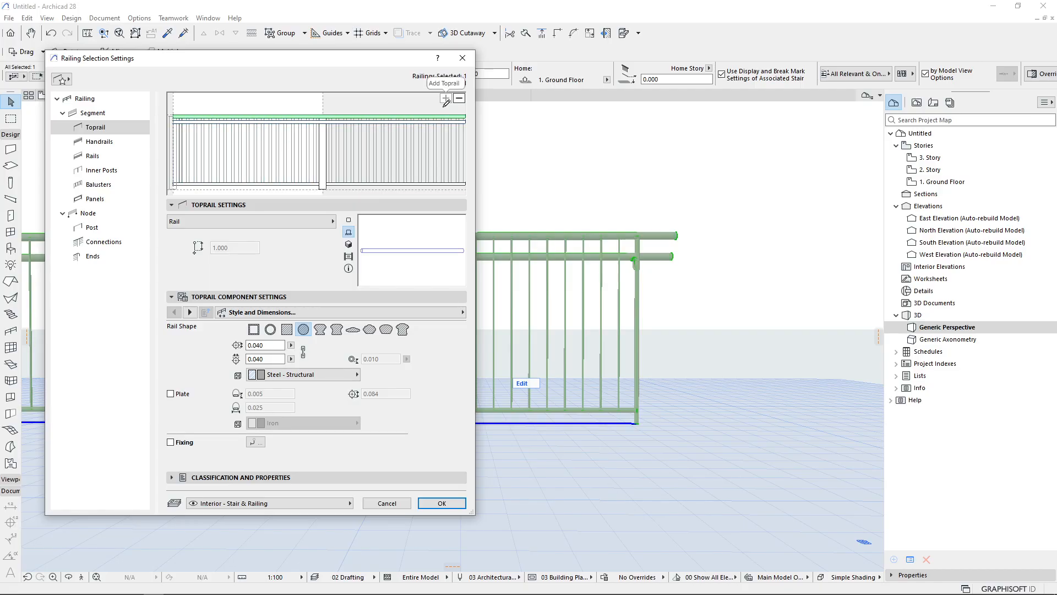
pyautogui.click(235, 135)
pyautogui.click(233, 119)
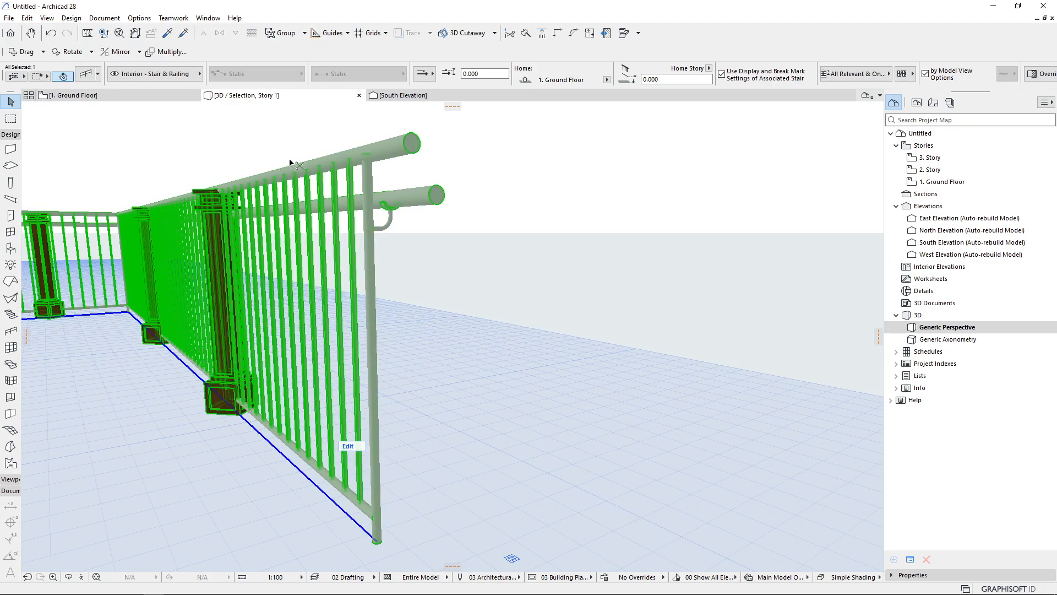
# Open the toprail settings and try the Built-in, Pig-ear, Rail and Profiled Rail component types, browsing the rail profiles
pyautogui.doubleClick(290, 163)
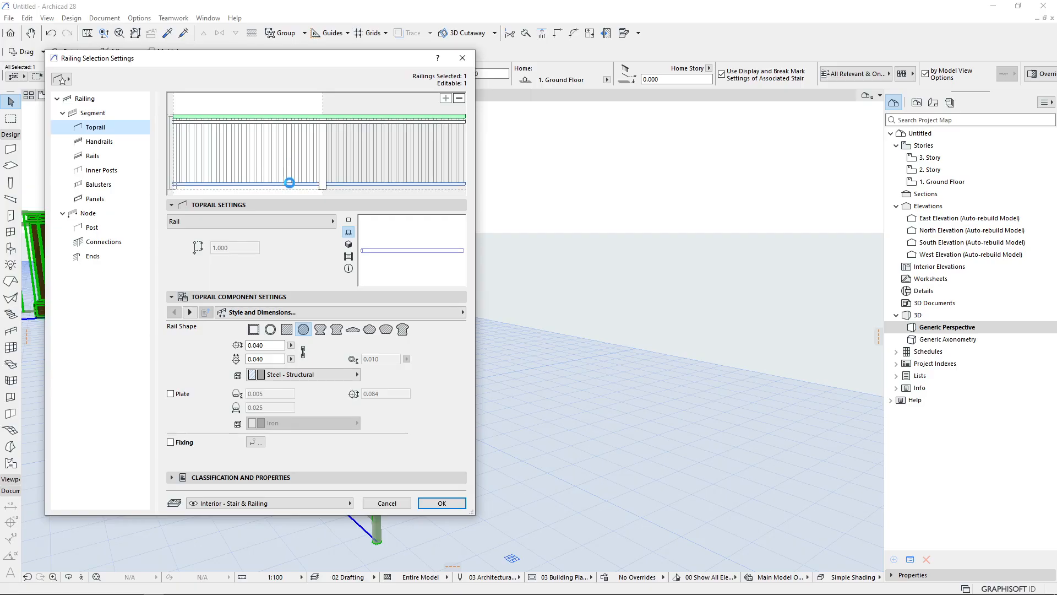
pyautogui.click(271, 226)
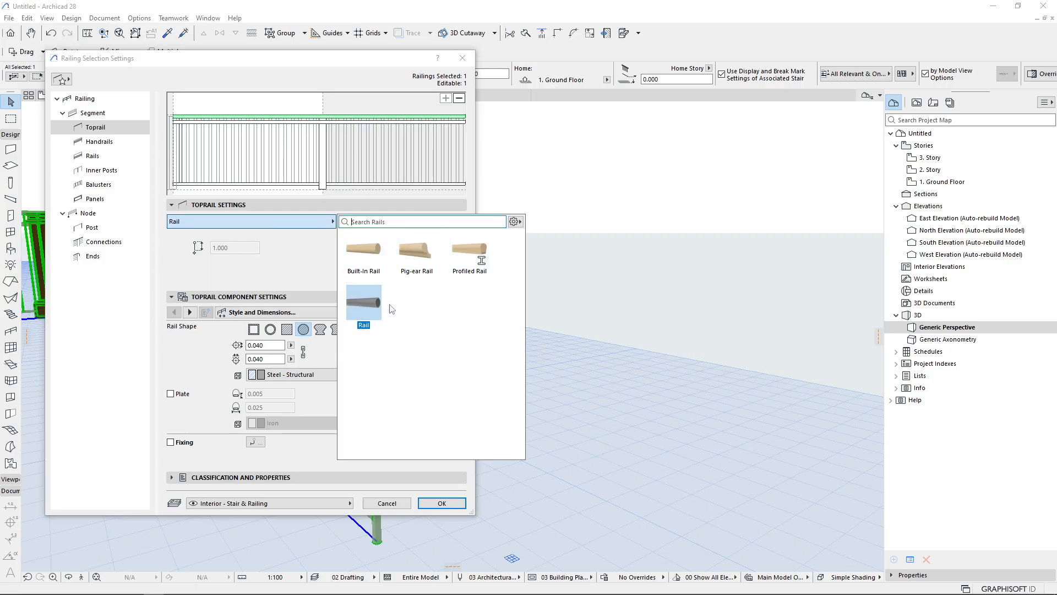
pyautogui.click(366, 267)
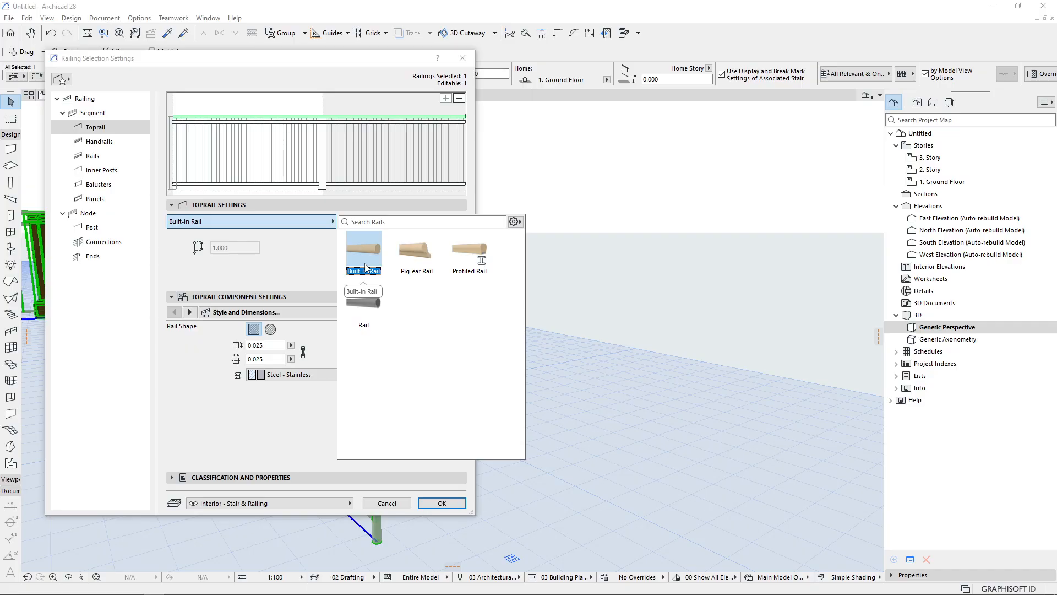
pyautogui.click(410, 267)
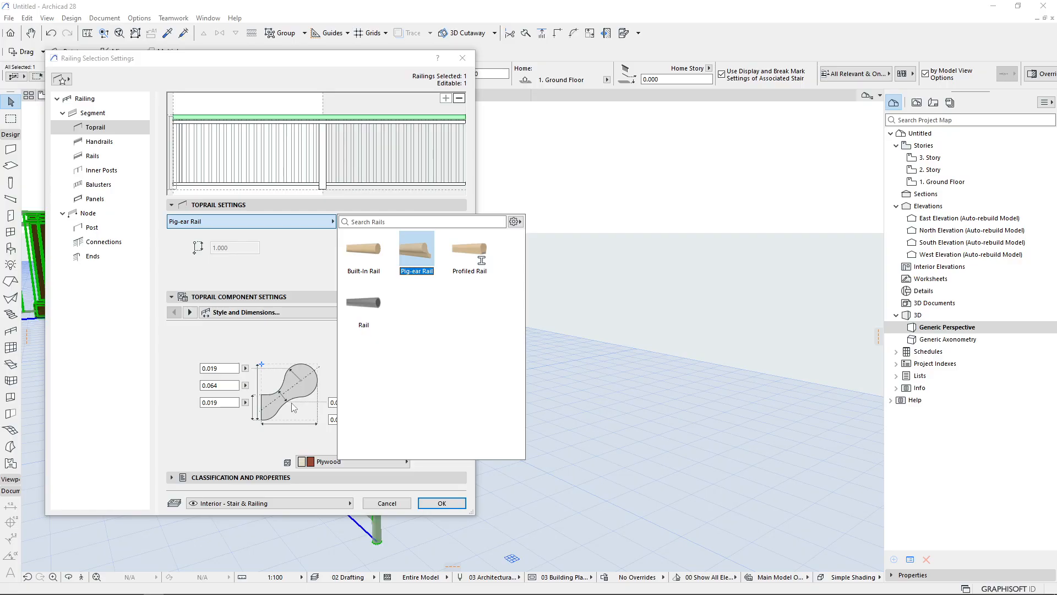
pyautogui.click(369, 295)
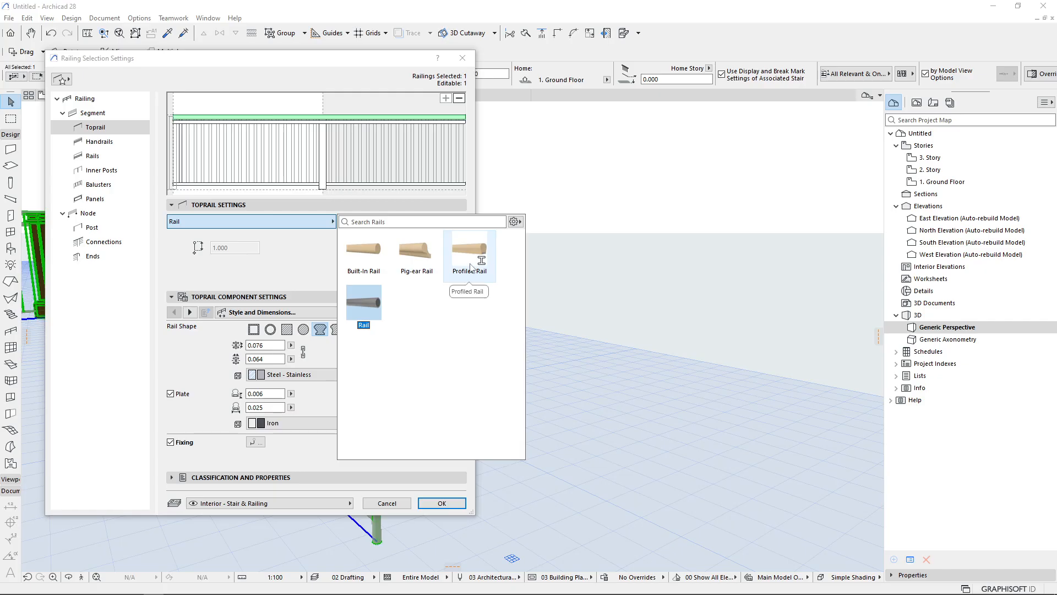
pyautogui.click(469, 261)
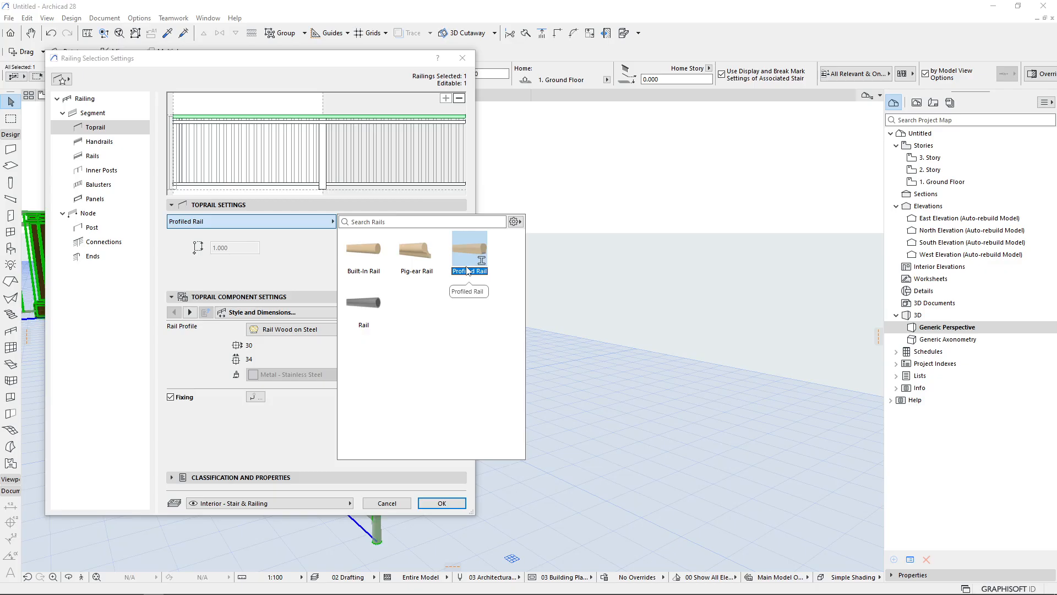
pyautogui.click(467, 271)
pyautogui.click(347, 333)
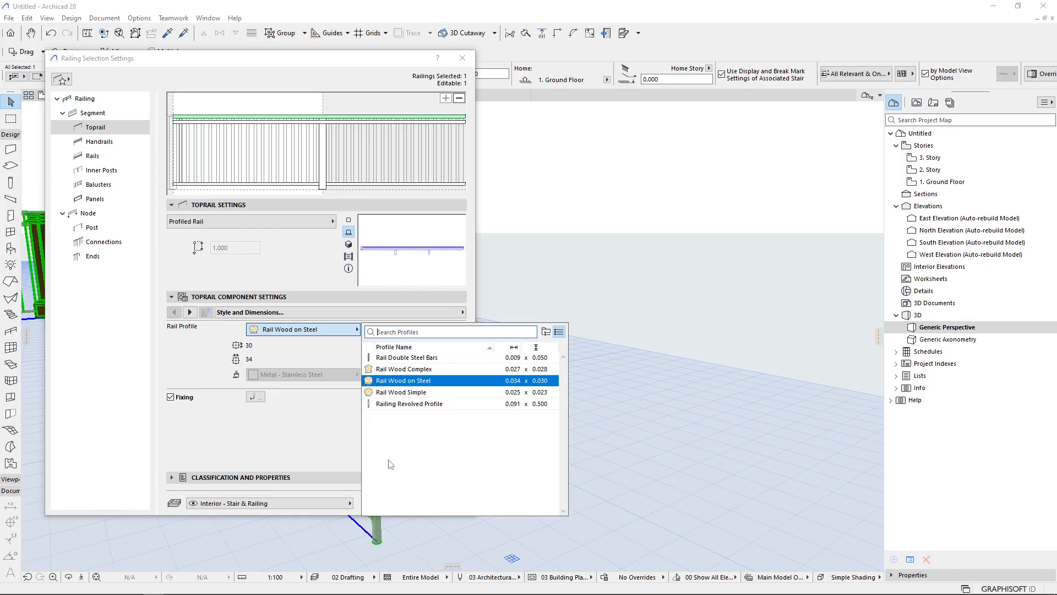
pyautogui.click(309, 337)
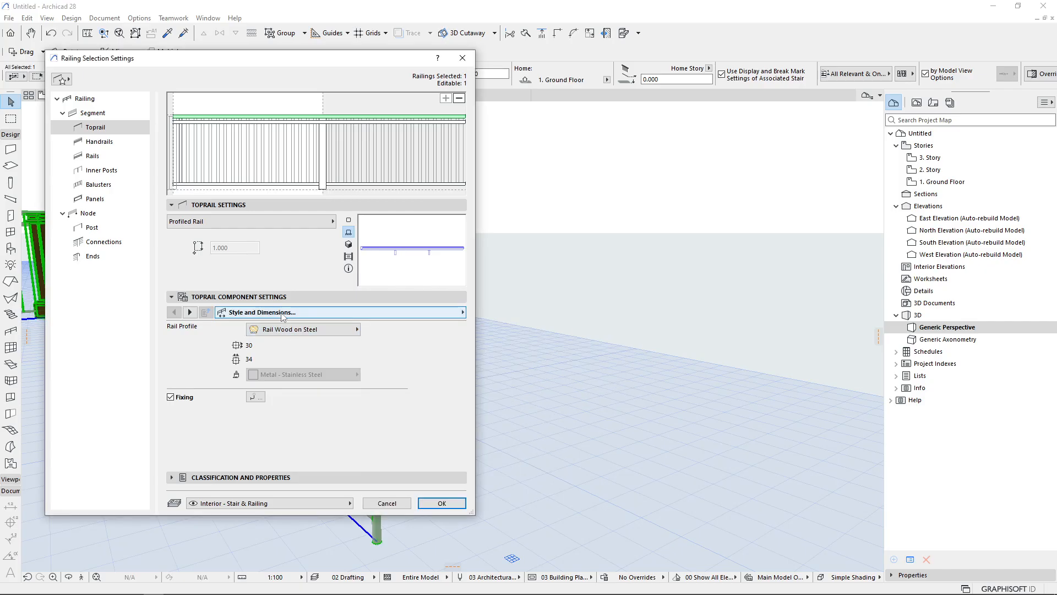
# Set the toprail component to Rail with the flattened oval rail shape and apply
pyautogui.click(253, 216)
pyautogui.click(373, 259)
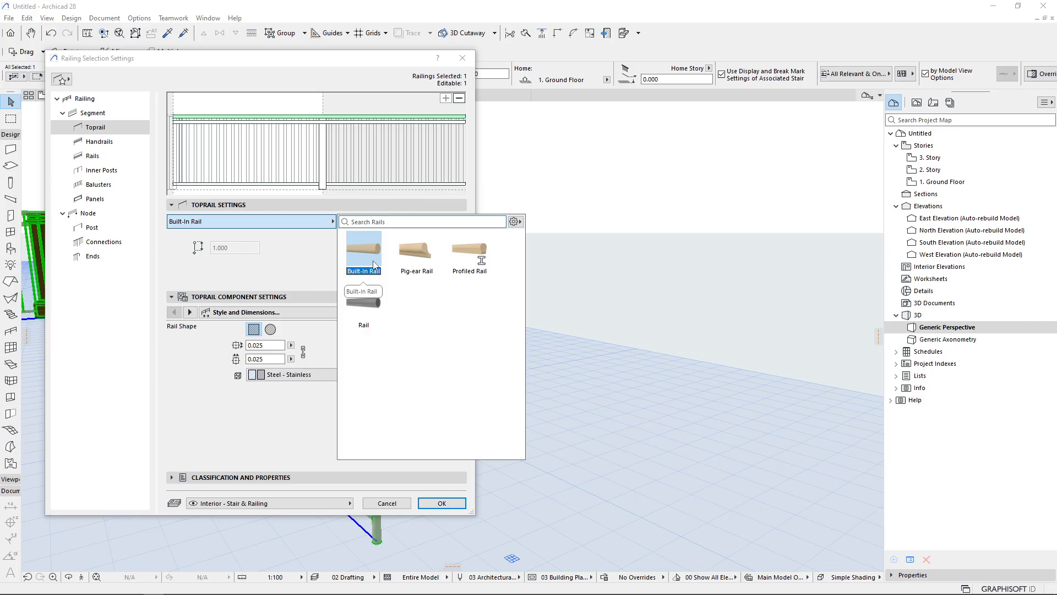
pyautogui.click(363, 313)
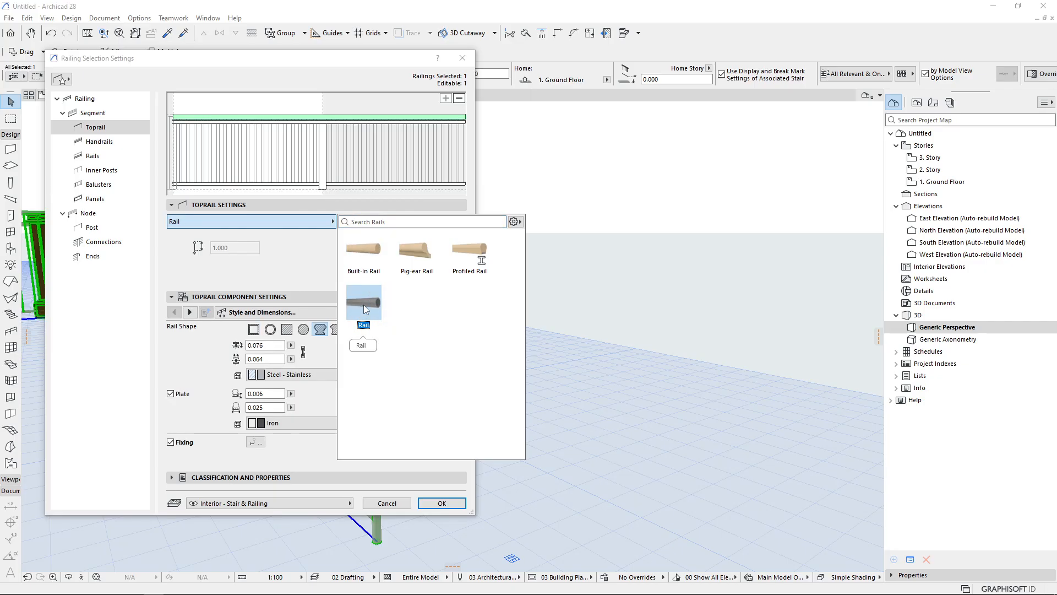
pyautogui.click(321, 346)
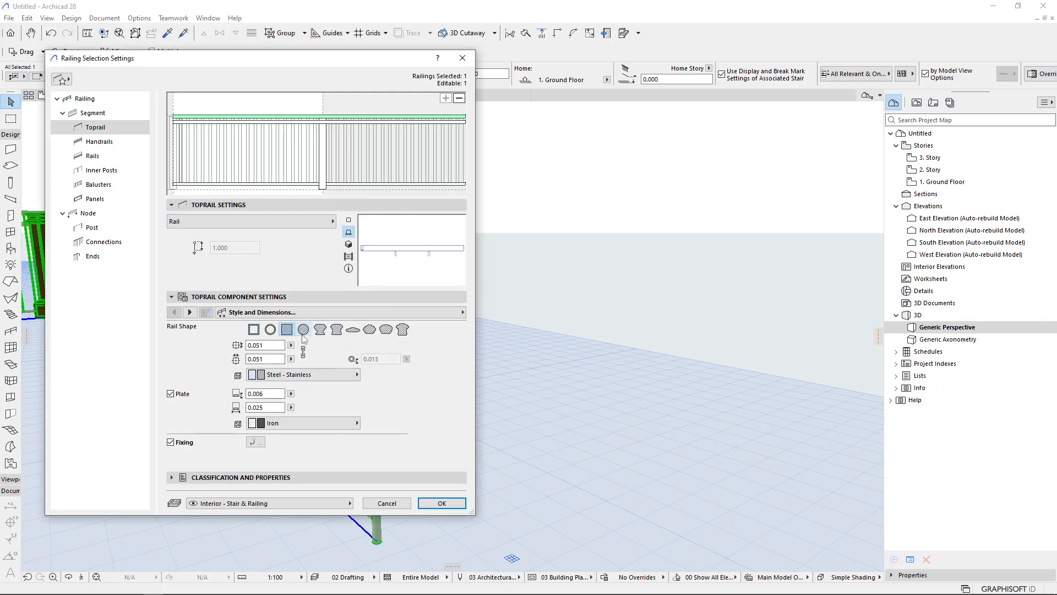
pyautogui.click(303, 331)
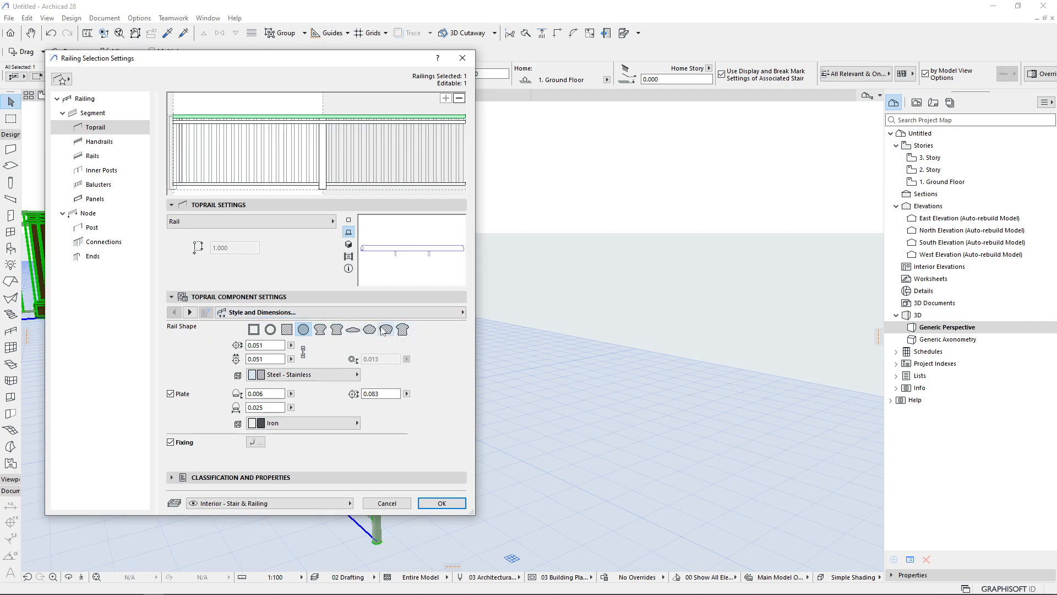
pyautogui.click(353, 330)
pyautogui.press('Return')
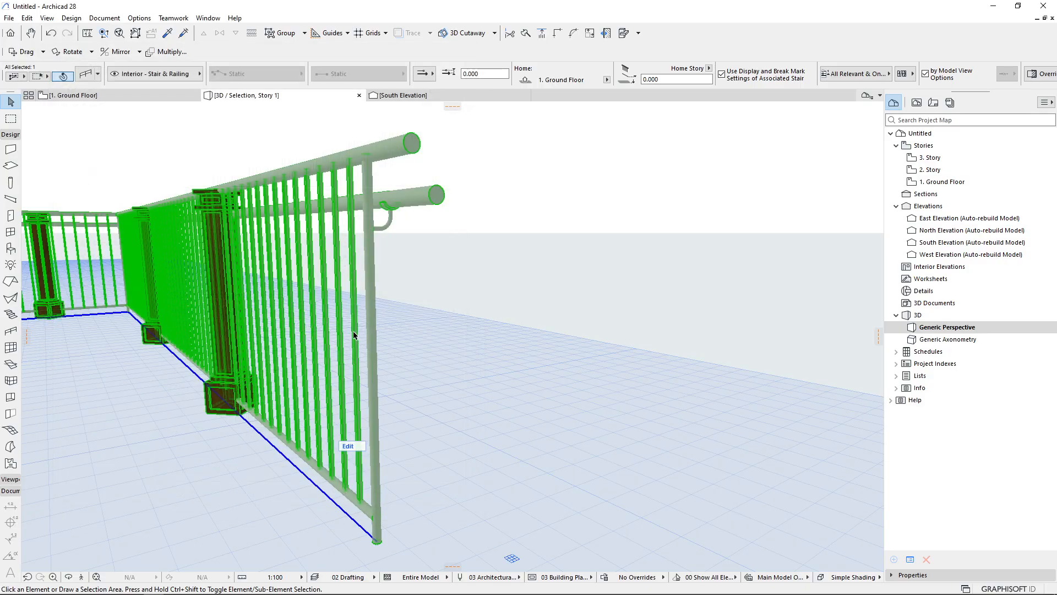
# Inspect the toprail in 3D and review its component dimensions, material and fixing settings
pyautogui.moveTo(335, 232); pyautogui.dragTo(173, 288, button='middle')
pyautogui.scroll(3, 318, 196)
pyautogui.scroll(-2, 309, 214)
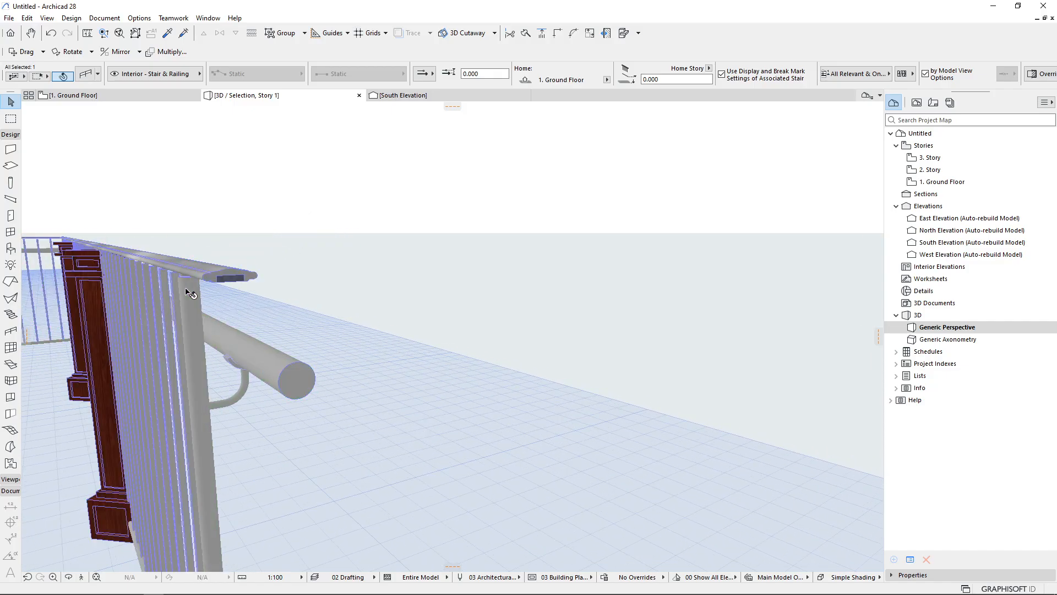
pyautogui.scroll(2, 190, 293)
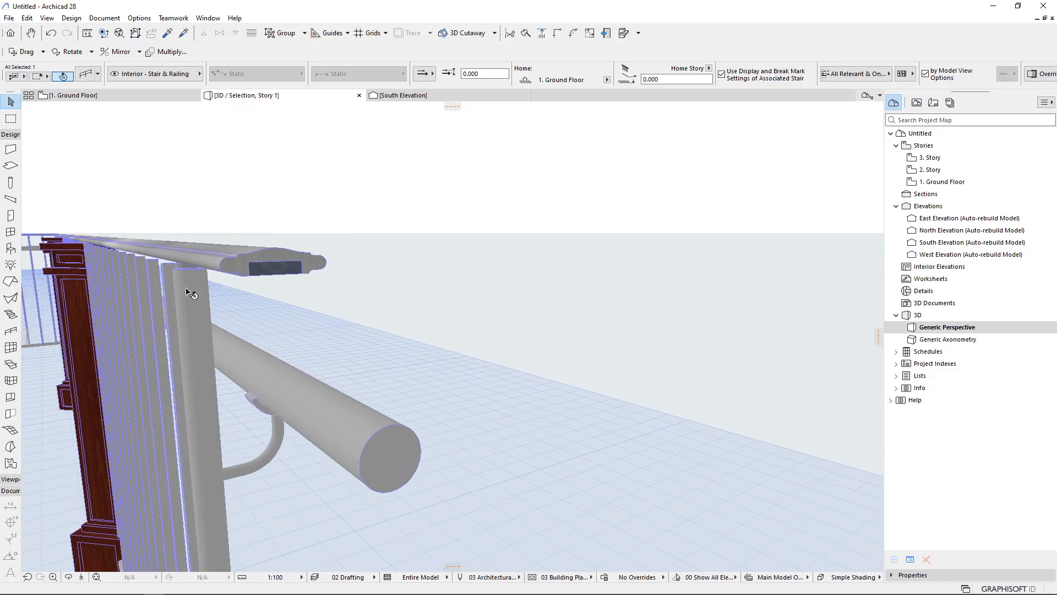
pyautogui.doubleClick(187, 291)
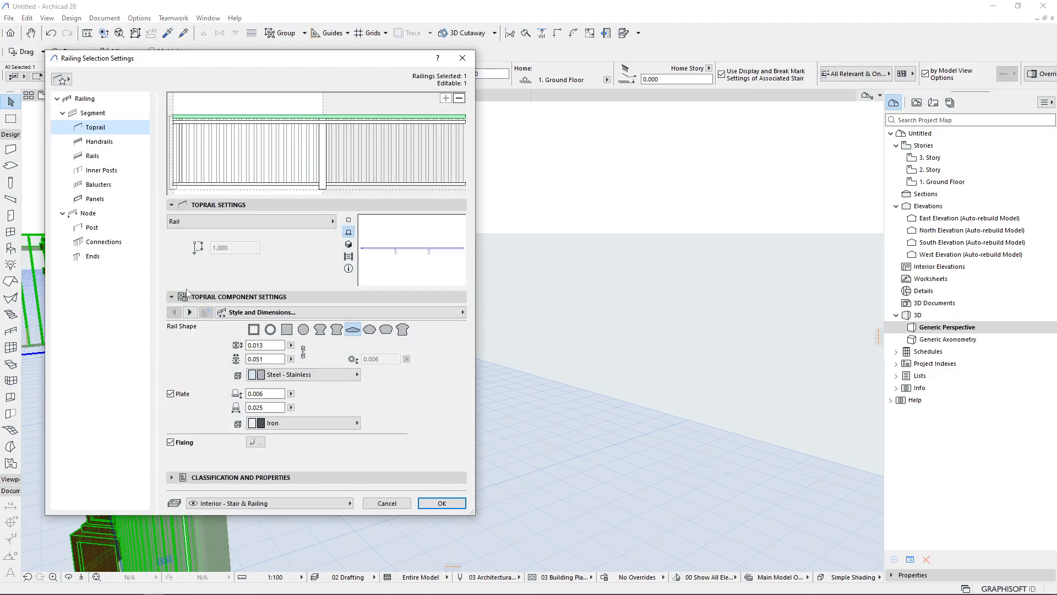
pyautogui.doubleClick(264, 347)
pyautogui.doubleClick(266, 359)
pyautogui.click(293, 378)
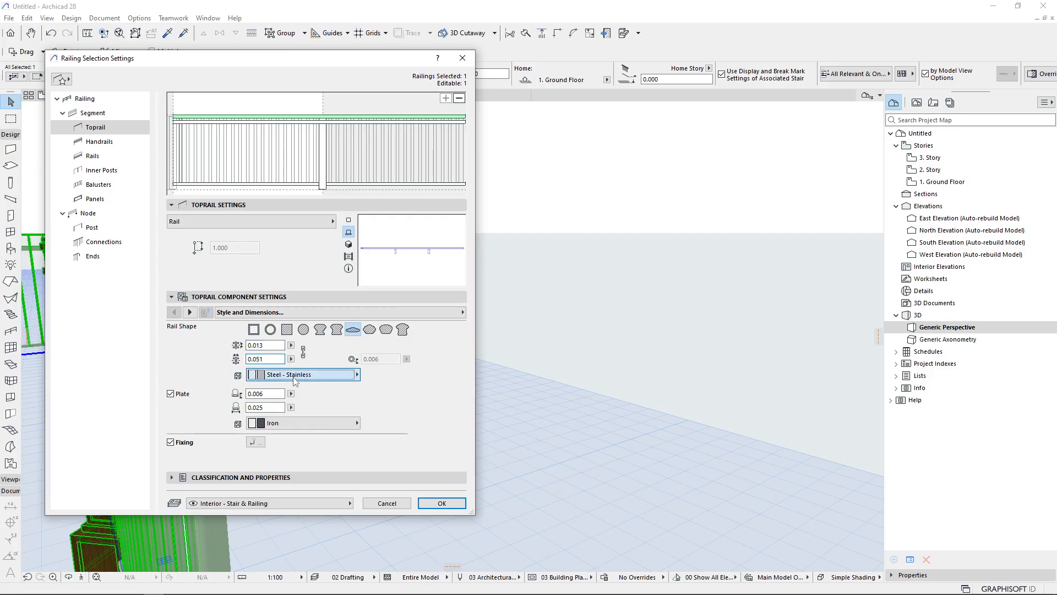
pyautogui.click(296, 380)
pyautogui.click(295, 380)
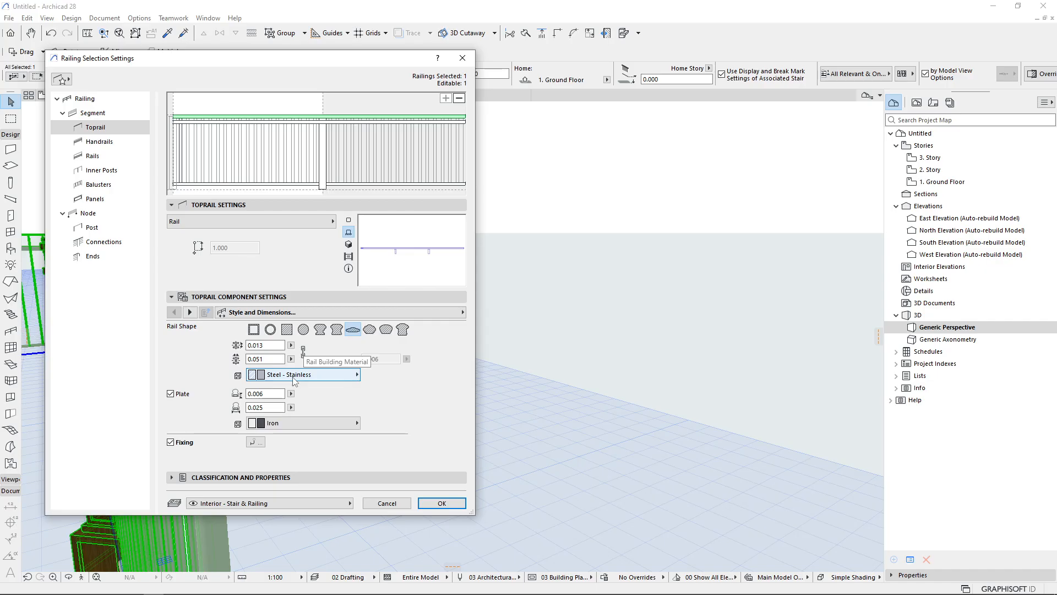
pyautogui.click(190, 312)
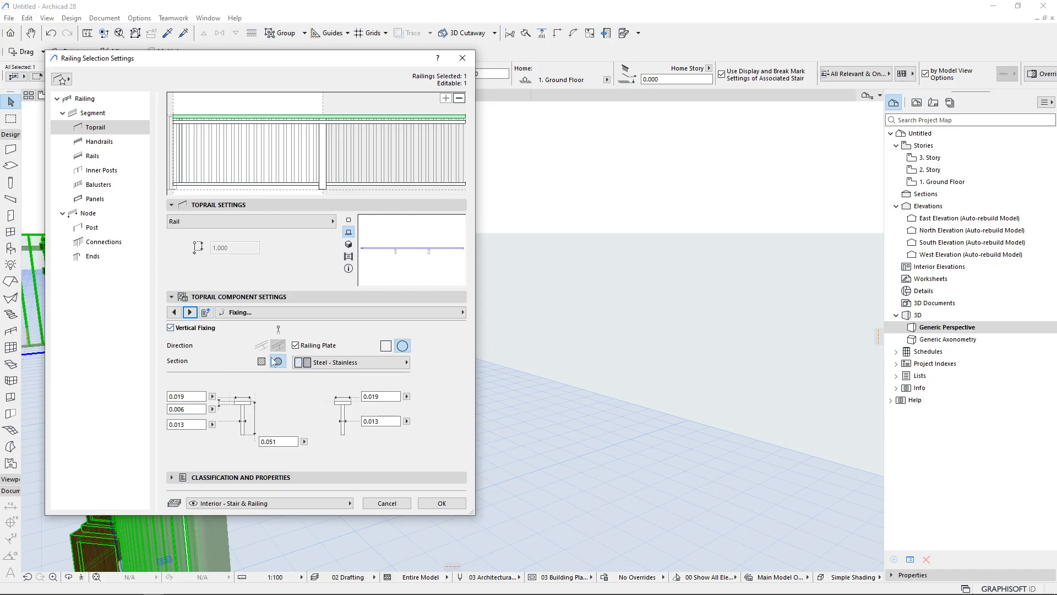
pyautogui.click(452, 507)
# Inspect the toprail and its post fixing up close in the 3D view
pyautogui.moveTo(340, 428); pyautogui.dragTo(576, 219, button='middle')
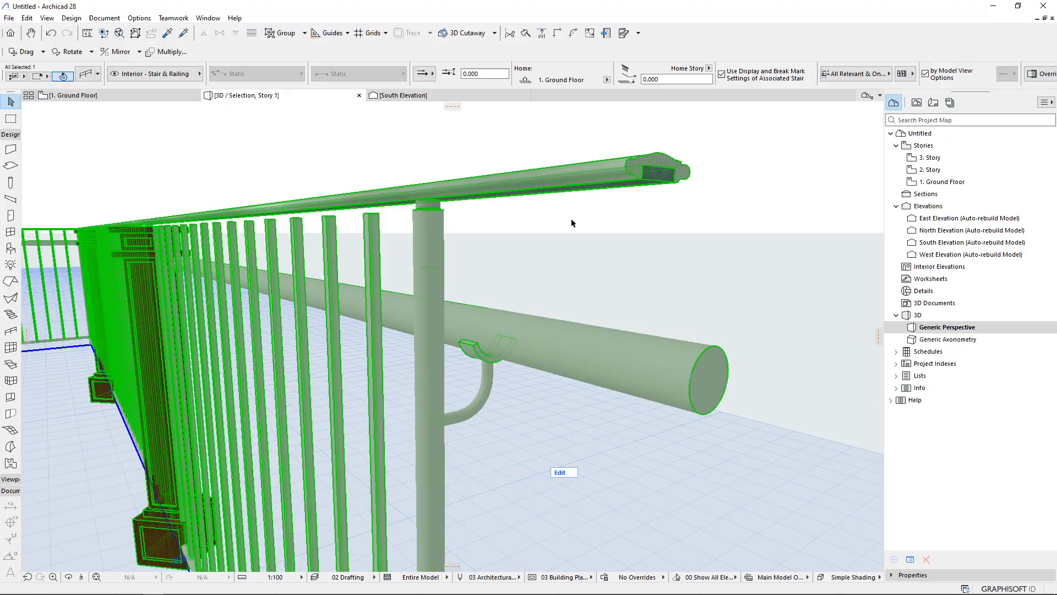
pyautogui.scroll(6, 416, 219)
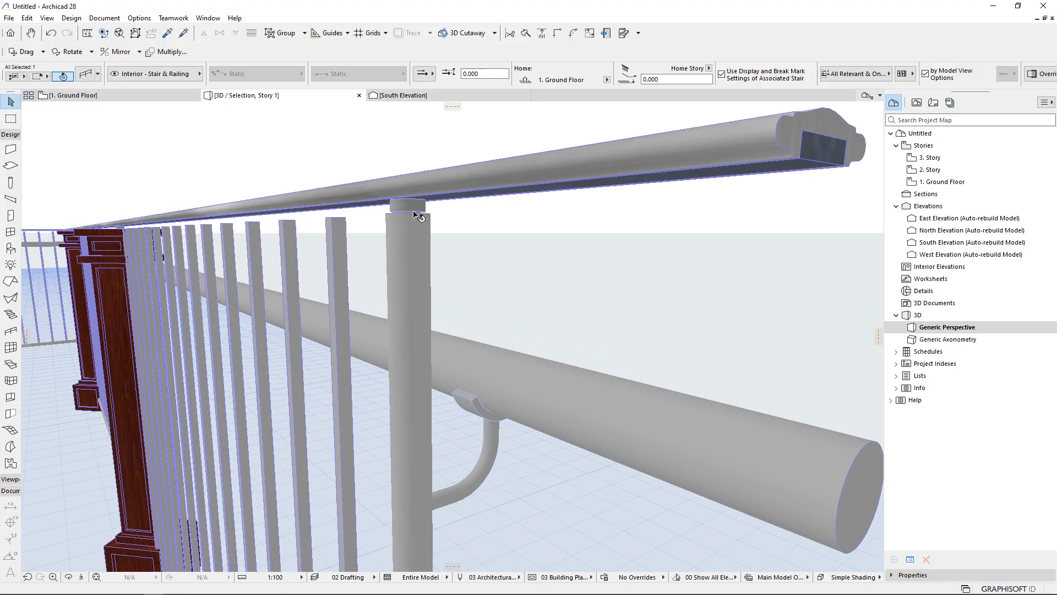
pyautogui.moveTo(414, 214); pyautogui.dragTo(389, 227, button='middle')
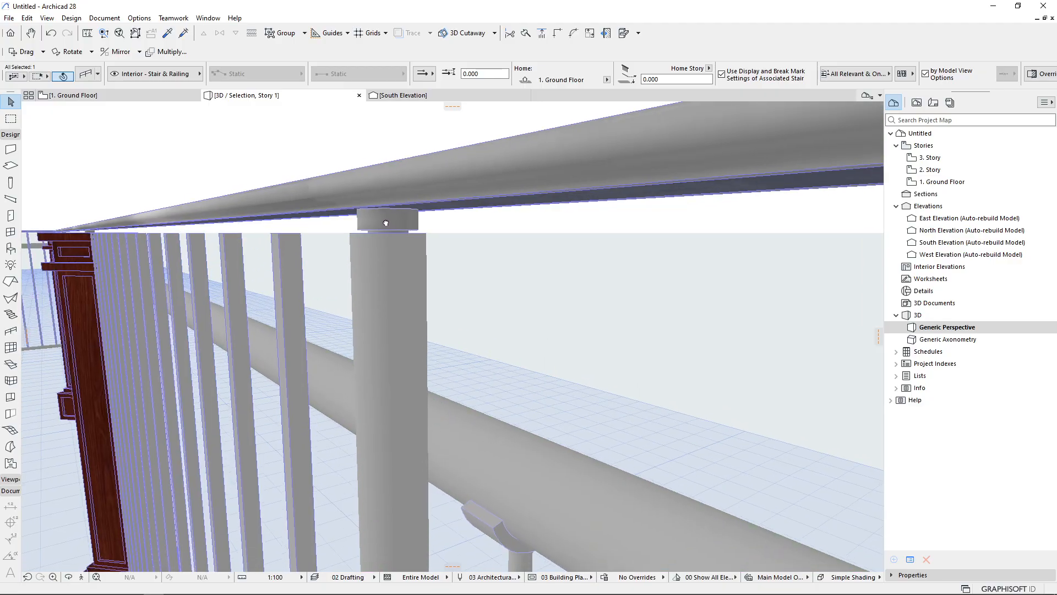
# Reopen the railing's toprail settings to review the fixing height and the style and dimensions values
pyautogui.doubleClick(387, 227)
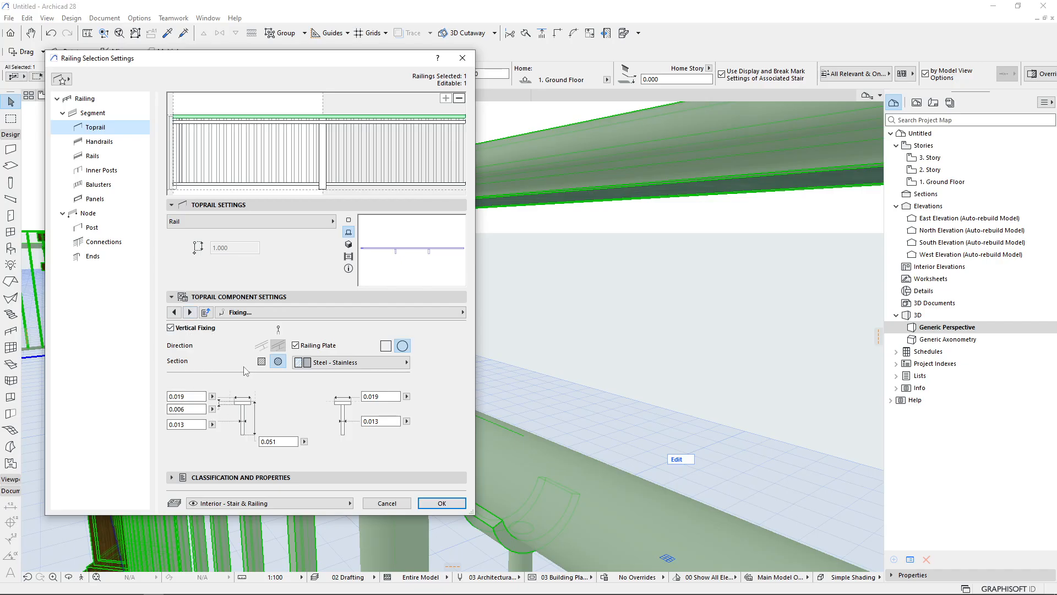
pyautogui.press('Escape')
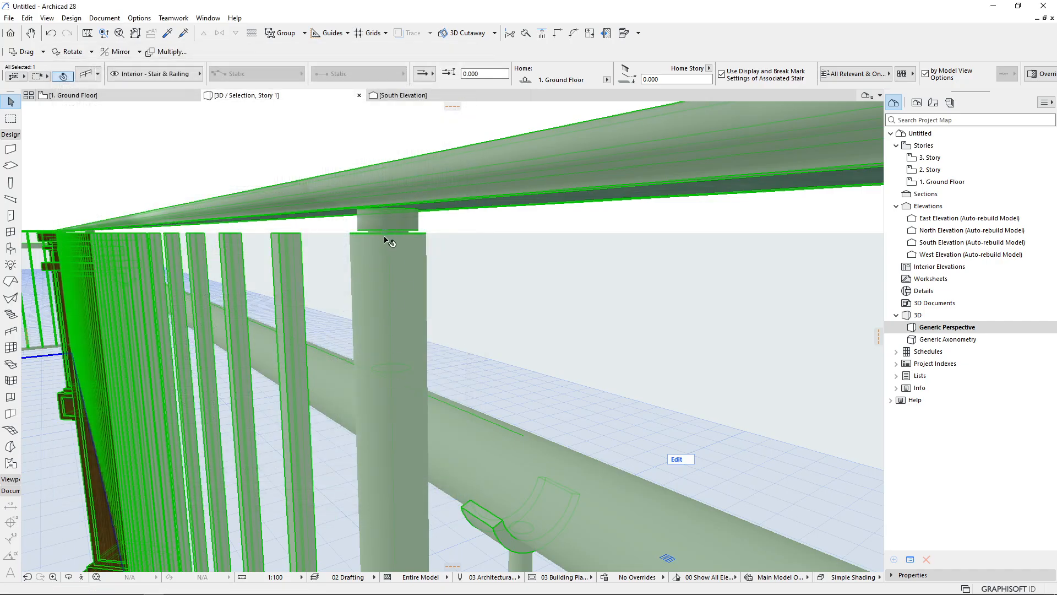
pyautogui.doubleClick(371, 278)
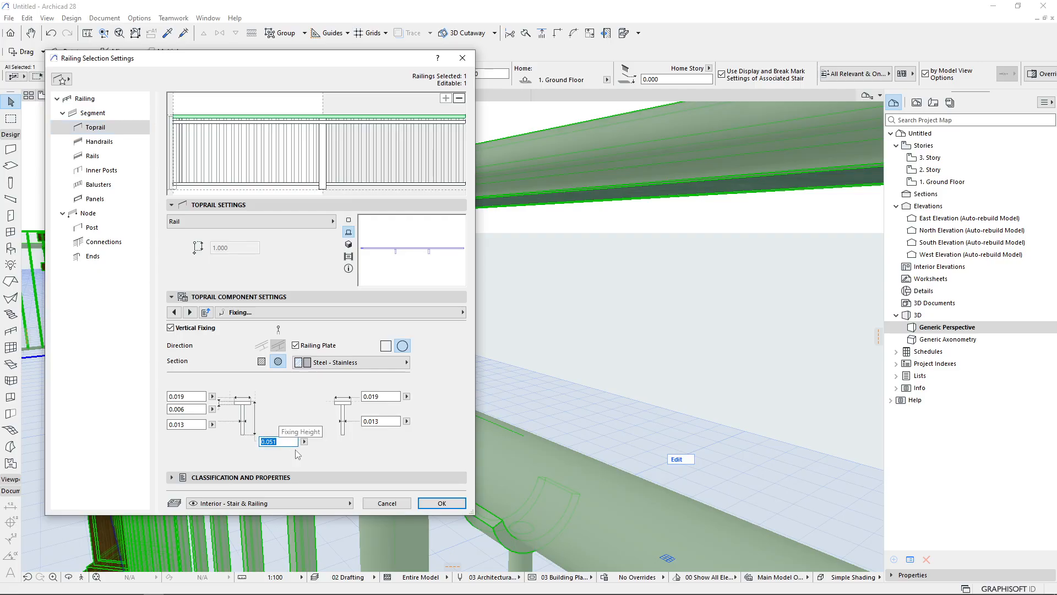
pyautogui.press('Escape')
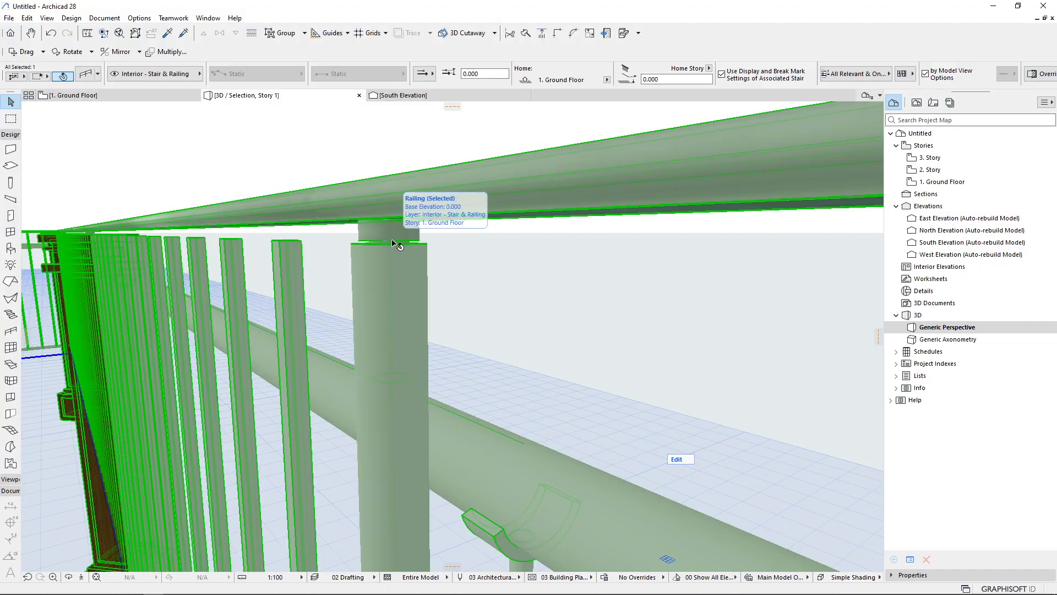
pyautogui.doubleClick(395, 243)
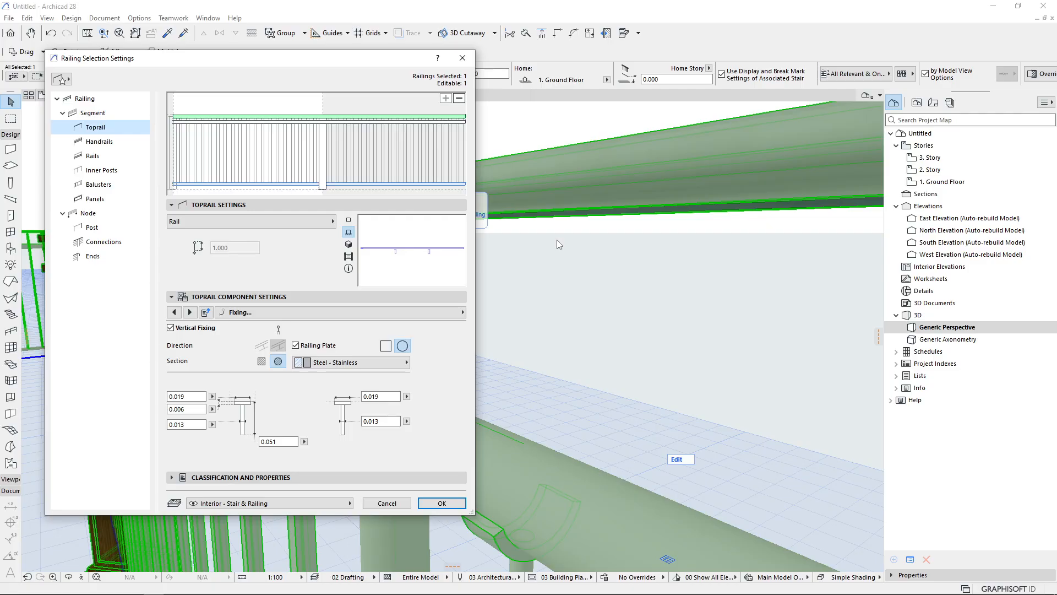
pyautogui.click(174, 313)
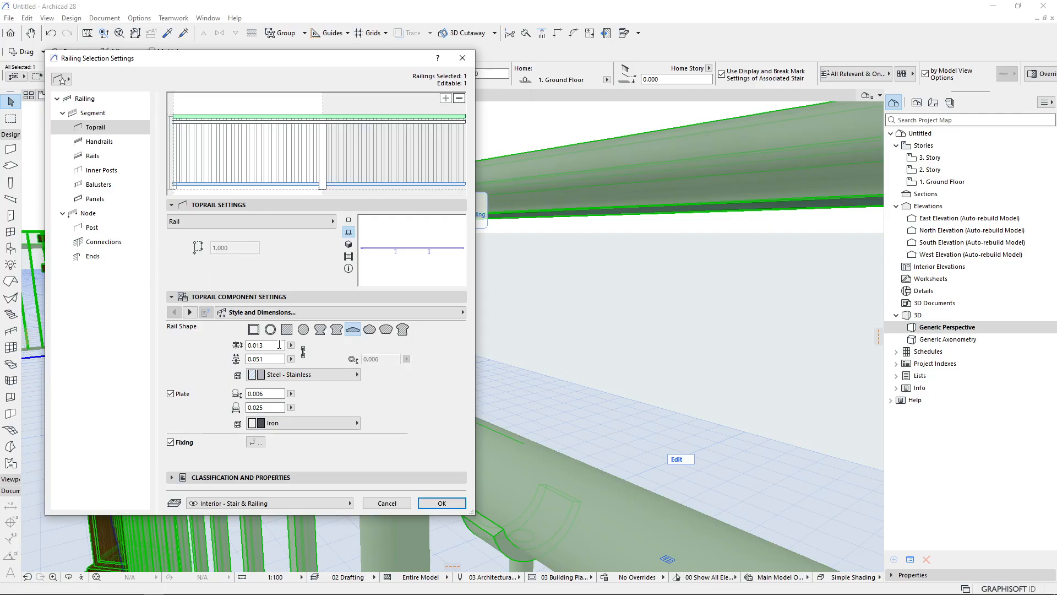
pyautogui.click(192, 209)
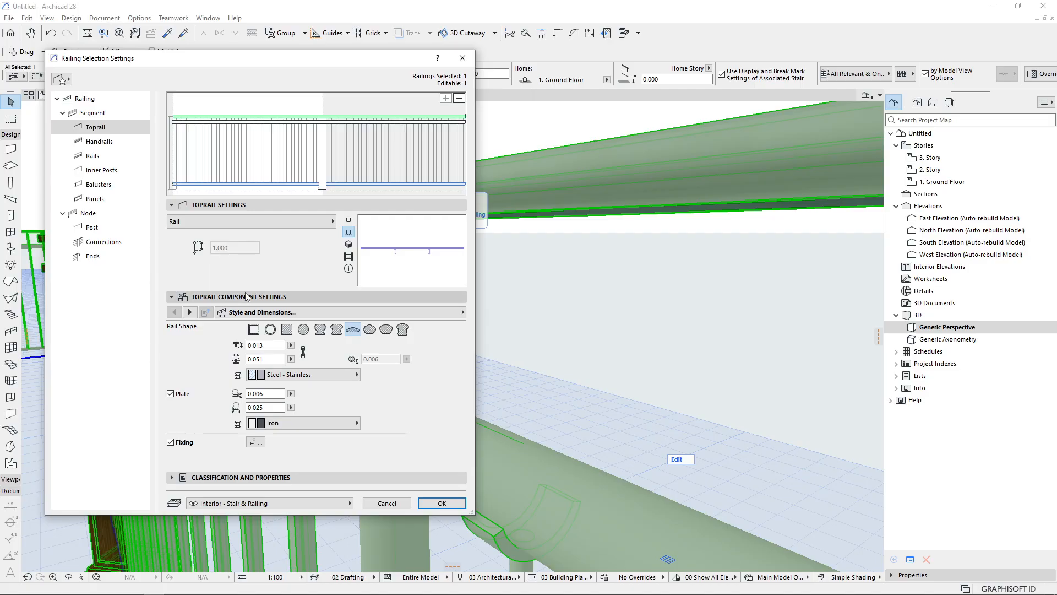
pyautogui.press('Return')
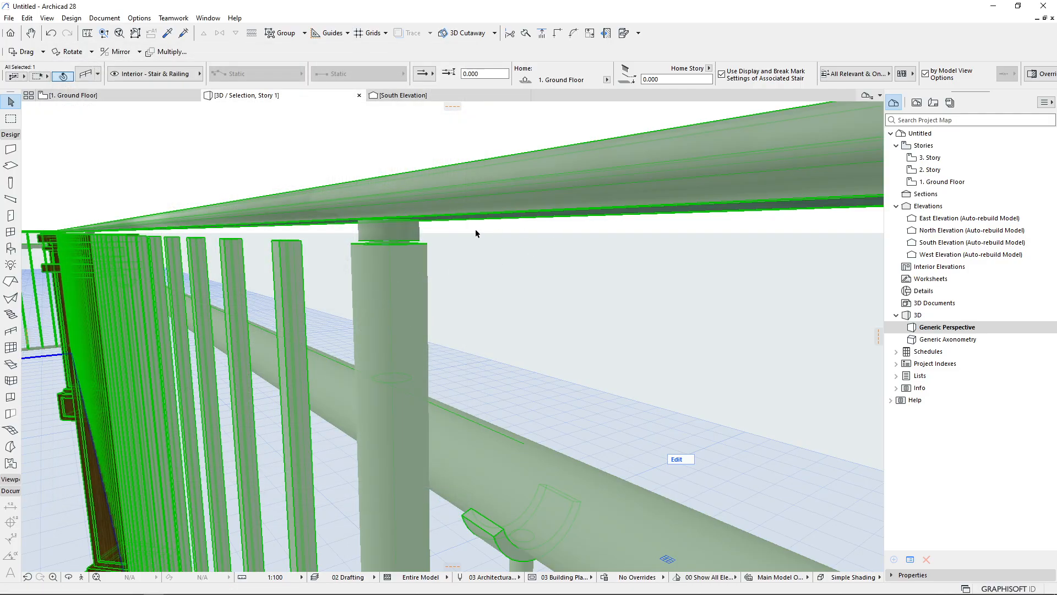
# Orbit and zoom around the inner post to examine where its top meets the toprail
pyautogui.scroll(-3, 476, 230)
pyautogui.scroll(5, 445, 241)
pyautogui.scroll(-2, 469, 219)
pyautogui.moveTo(530, 172); pyautogui.dragTo(470, 254, button='middle')
pyautogui.scroll(-5, 479, 215)
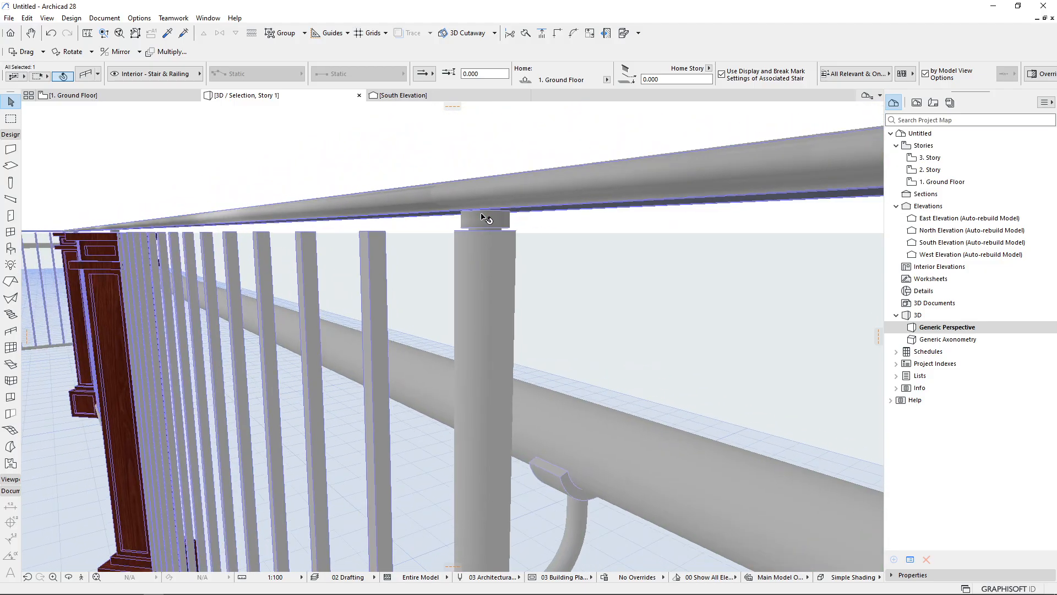
pyautogui.moveTo(278, 232); pyautogui.dragTo(349, 251, button='middle')
pyautogui.scroll(3, 375, 226)
pyautogui.scroll(5, 389, 264)
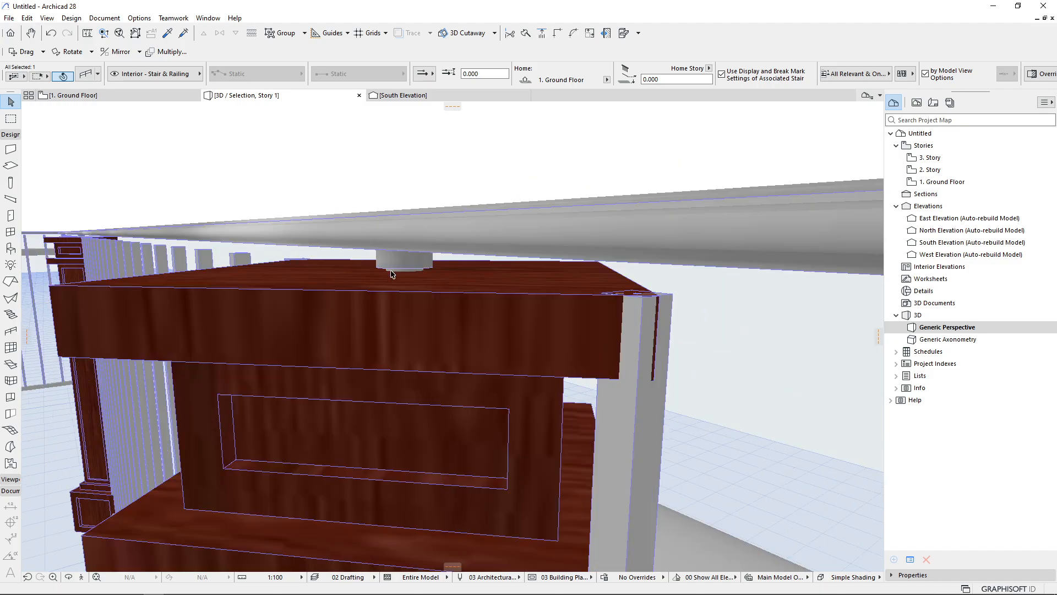
pyautogui.moveTo(395, 278); pyautogui.dragTo(496, 265, button='middle')
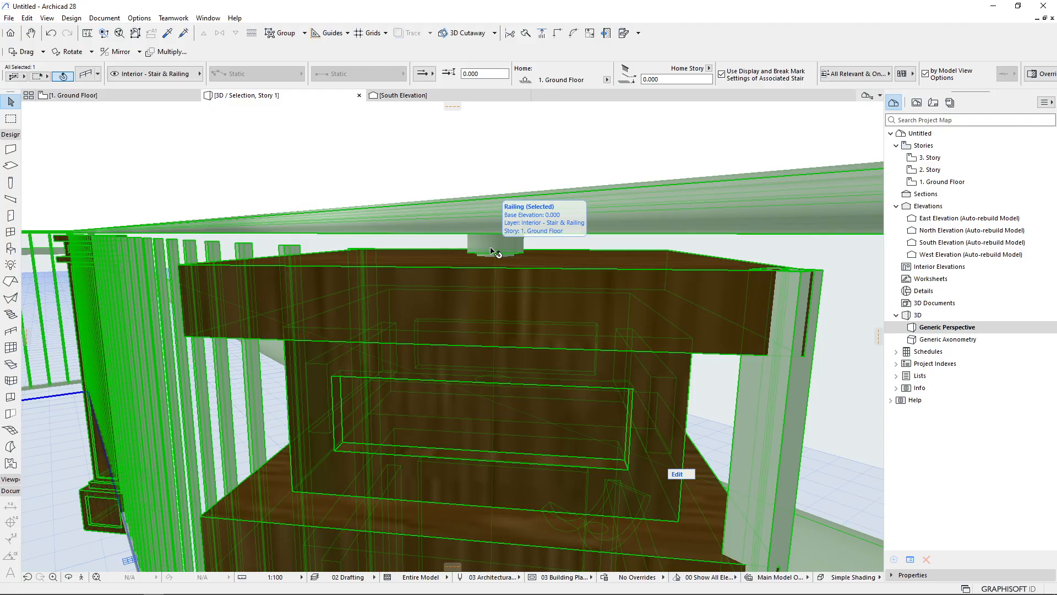
pyautogui.moveTo(406, 259); pyautogui.dragTo(559, 280)
pyautogui.moveTo(559, 281); pyautogui.dragTo(562, 277, button='middle')
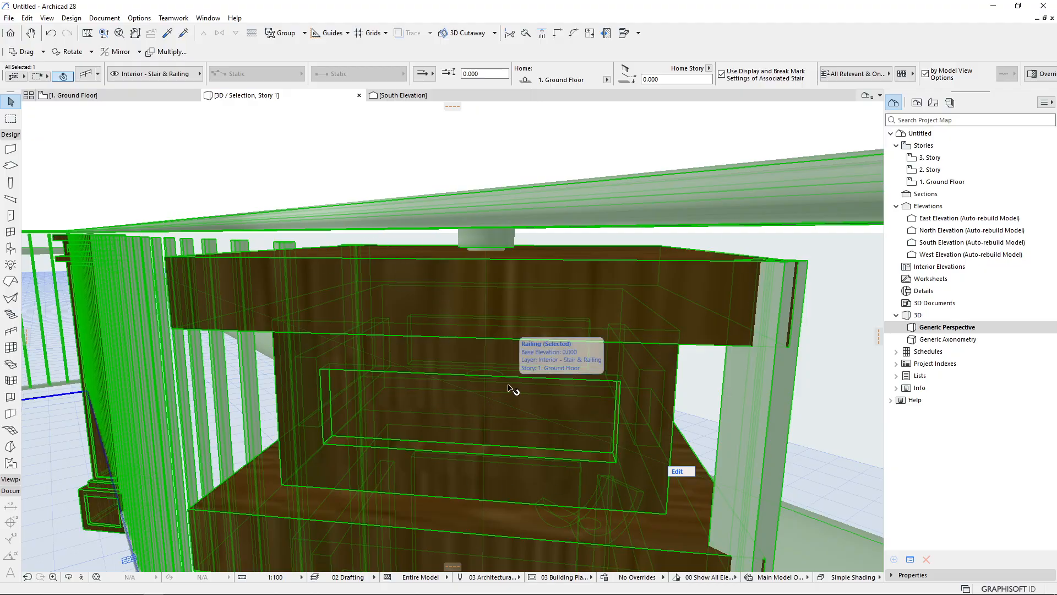
# Set the inner post's segment top offset to 0.050
pyautogui.hotkey('ctrl', 't')
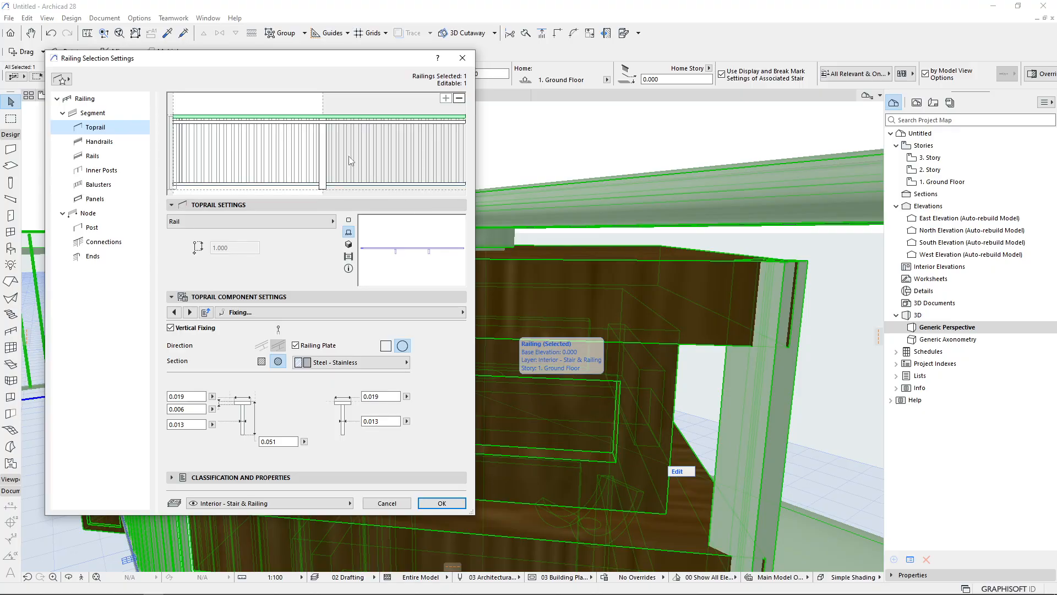
pyautogui.click(323, 148)
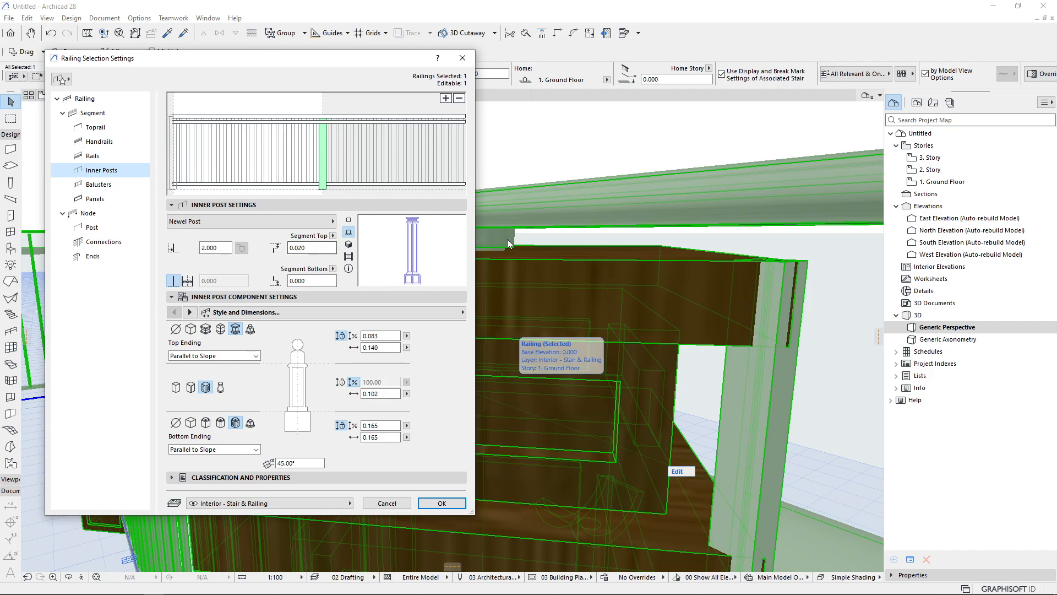
pyautogui.click(298, 248)
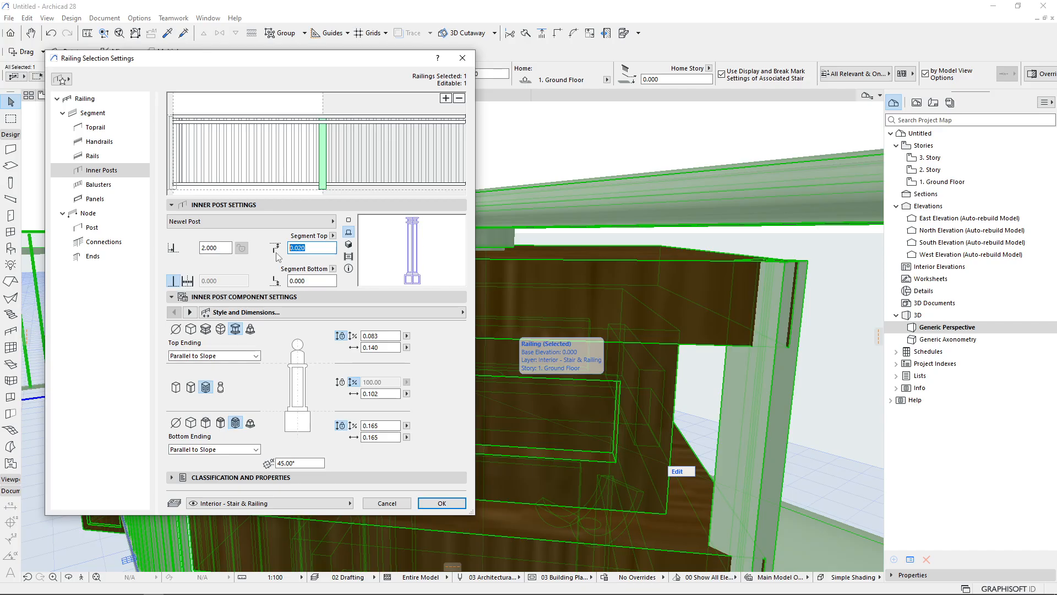
pyautogui.click(315, 249)
pyautogui.press('Return')
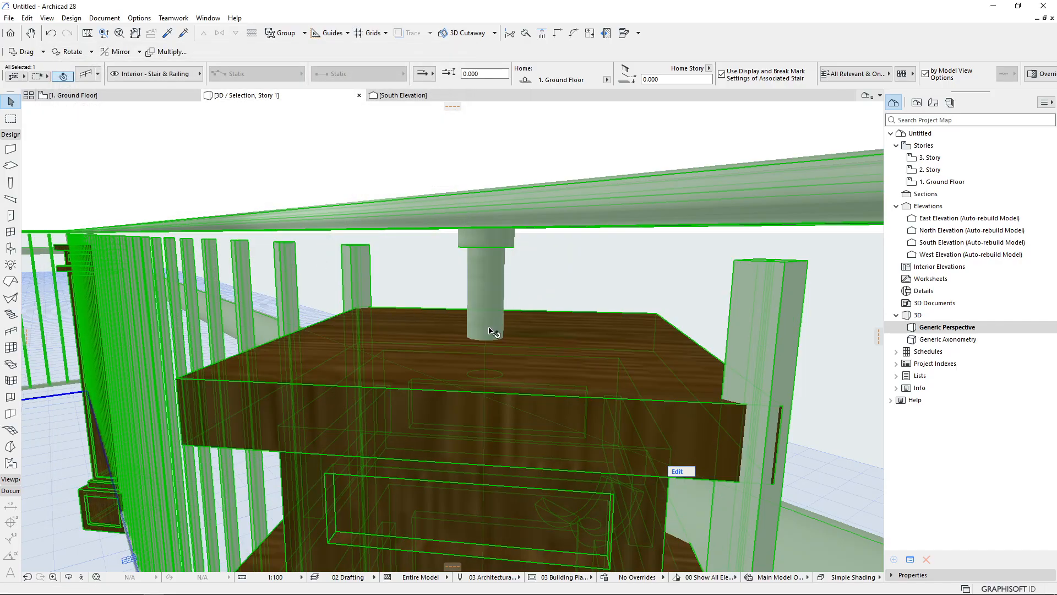
# Orbit the view and check the toprail fixing height in the railing settings
pyautogui.moveTo(482, 309); pyautogui.dragTo(498, 236, button='middle')
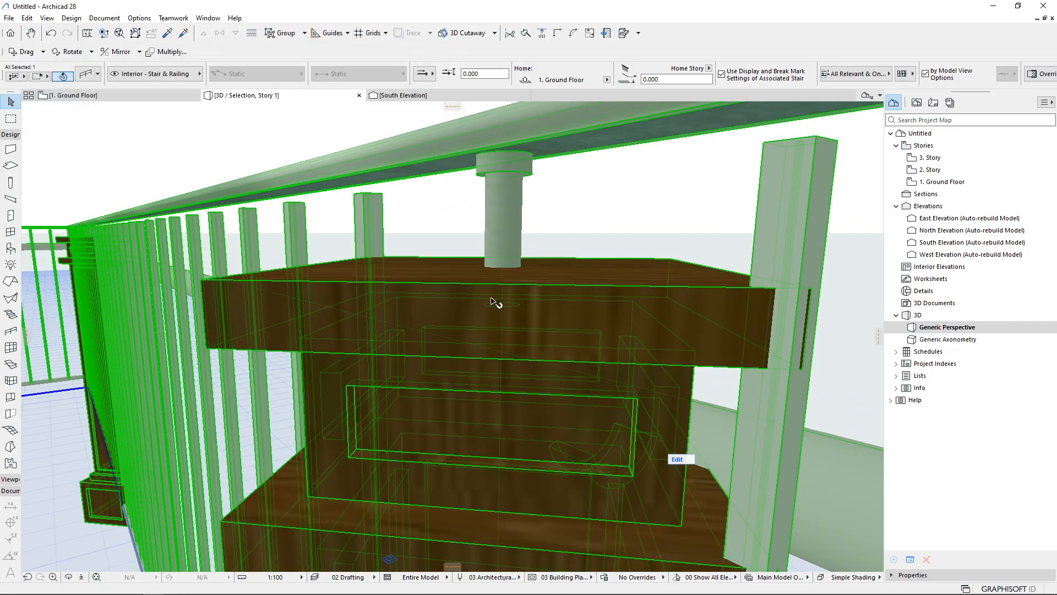
pyautogui.moveTo(509, 297)
pyautogui.mouseDown(button='middle')
pyautogui.moveTo(506, 264)
pyautogui.moveTo(505, 286)
pyautogui.mouseUp(button='middle')
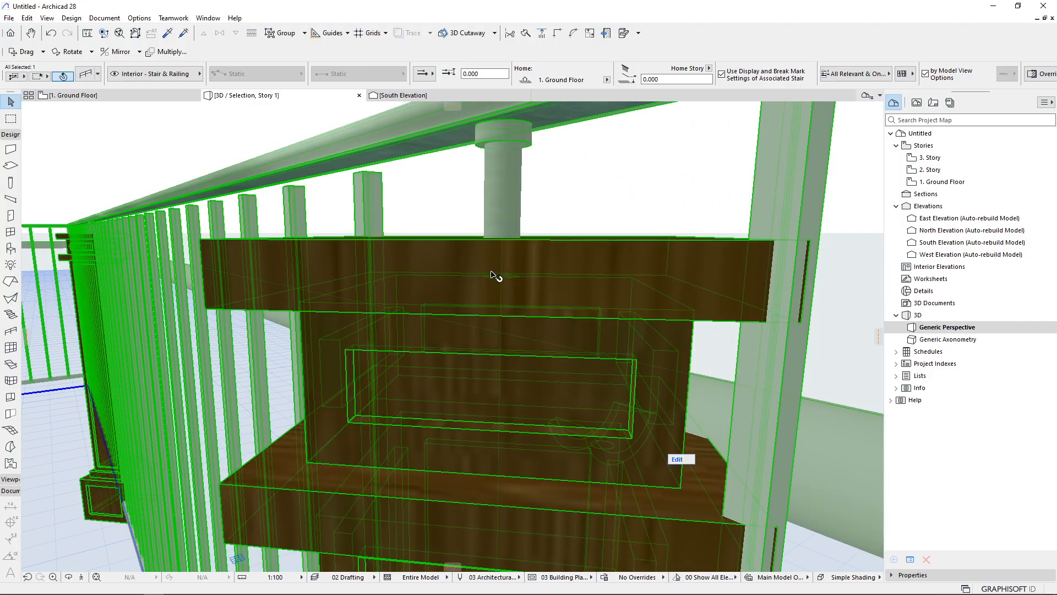
pyautogui.hotkey('ctrl', 't')
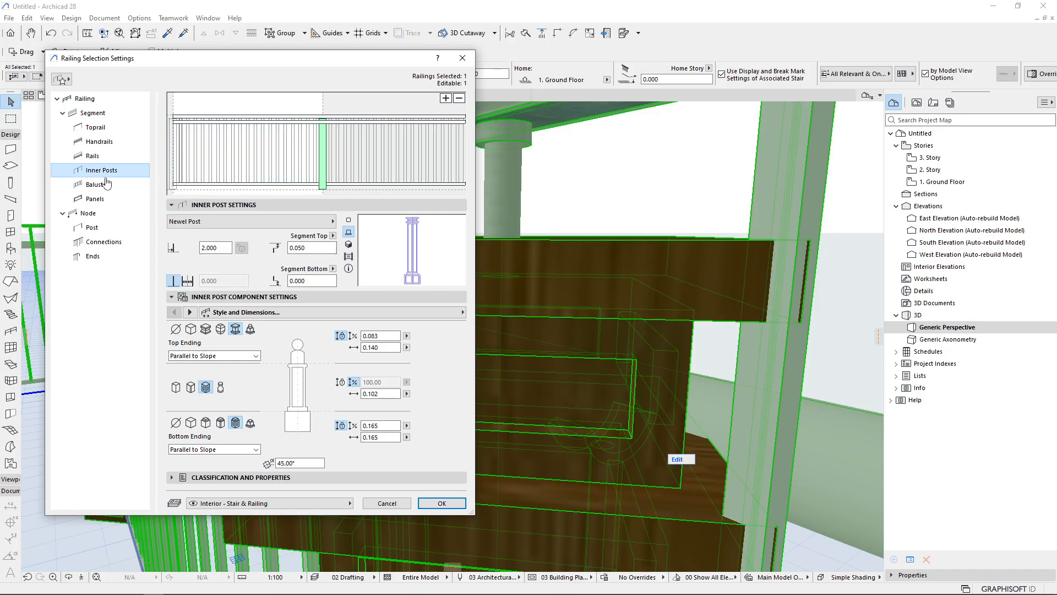
pyautogui.click(109, 130)
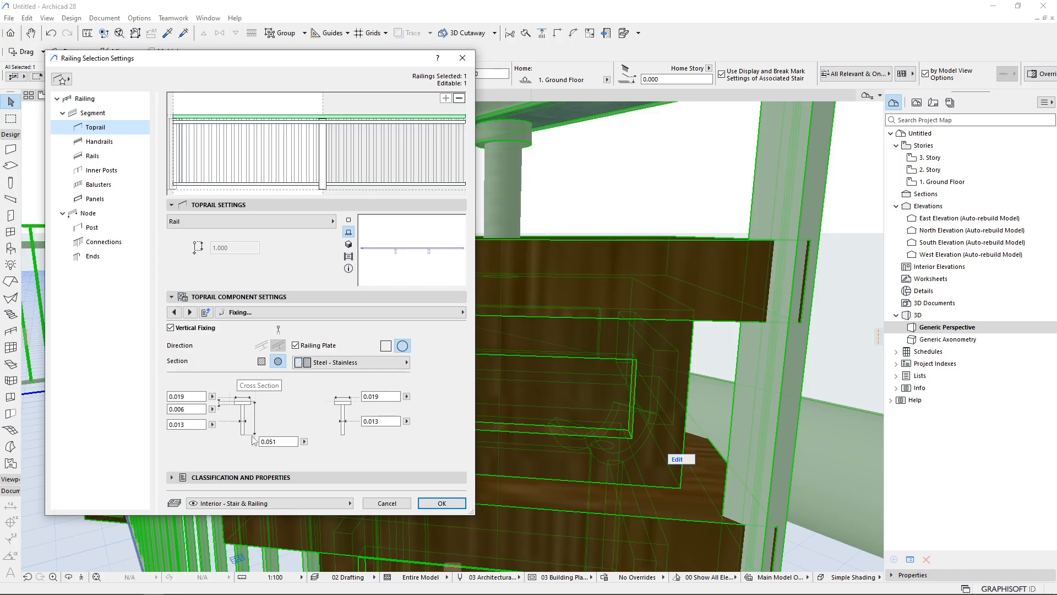
pyautogui.click(282, 442)
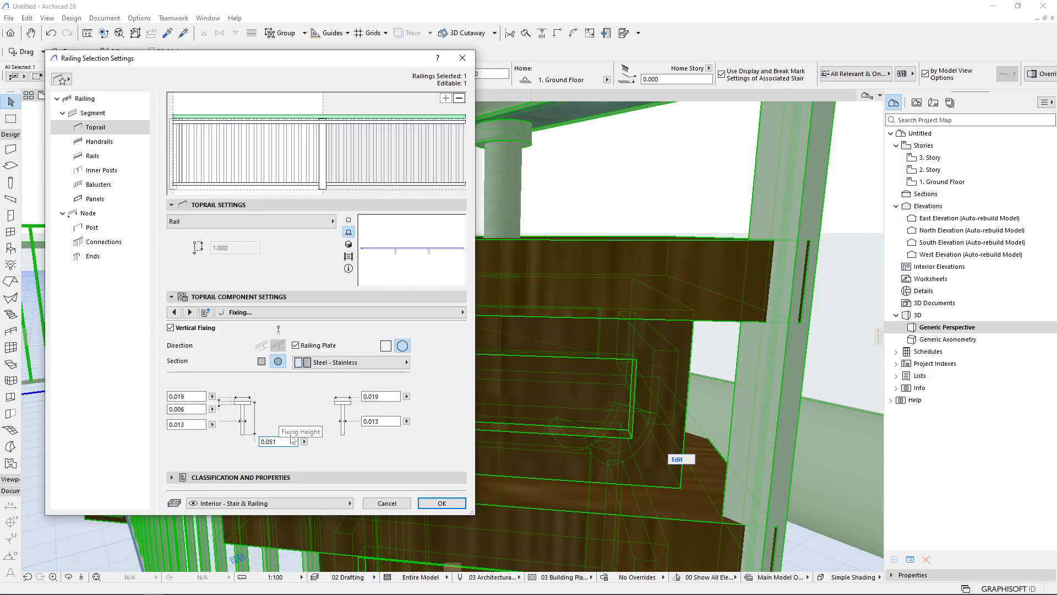
pyautogui.press('Return')
# Set the inner post's segment top offset to 0.051 to match the fixing height
pyautogui.hotkey('ctrl', 't')
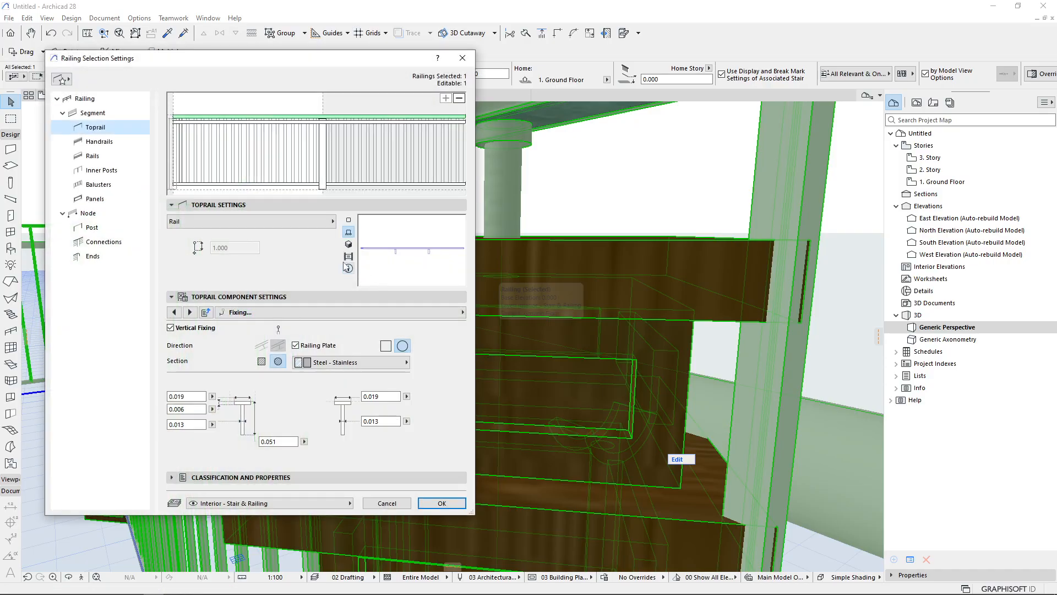
pyautogui.click(323, 157)
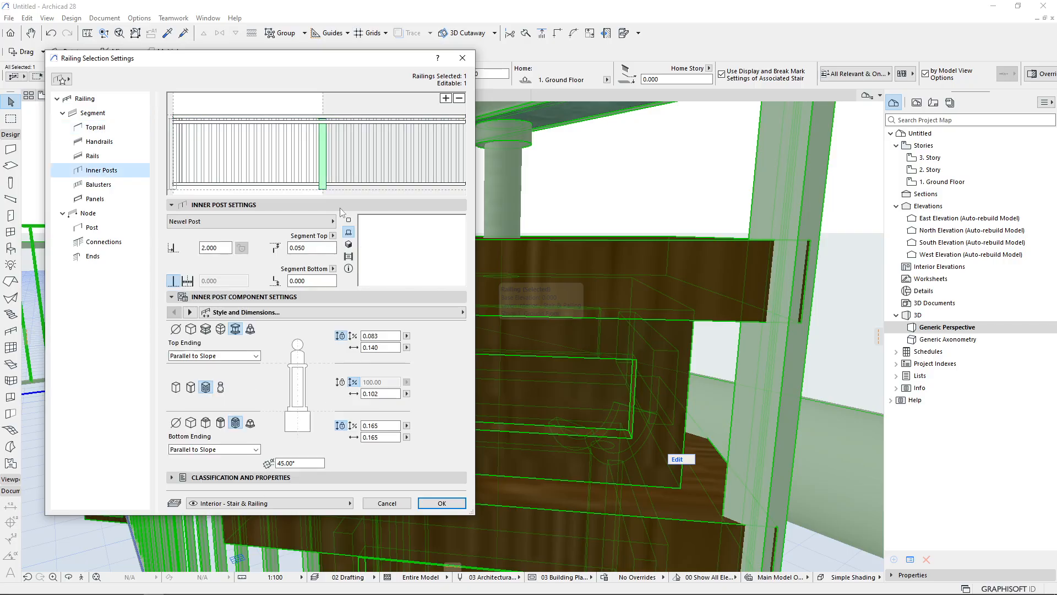
pyautogui.click(312, 249)
pyautogui.press('Return')
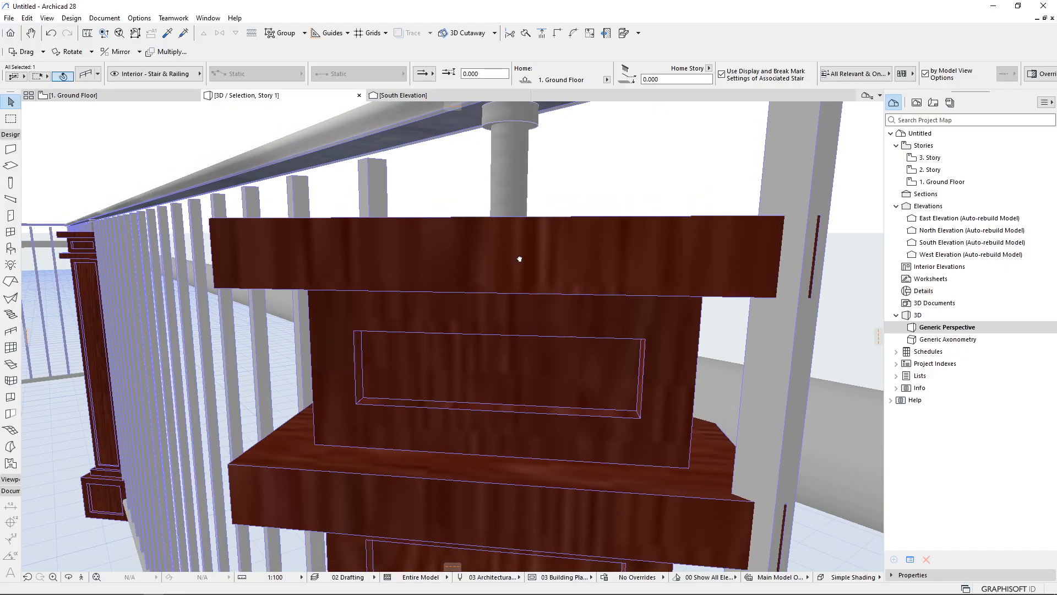
# Change the inner post's top style to the plain block cap and apply
pyautogui.moveTo(520, 258); pyautogui.dragTo(521, 266, button='middle')
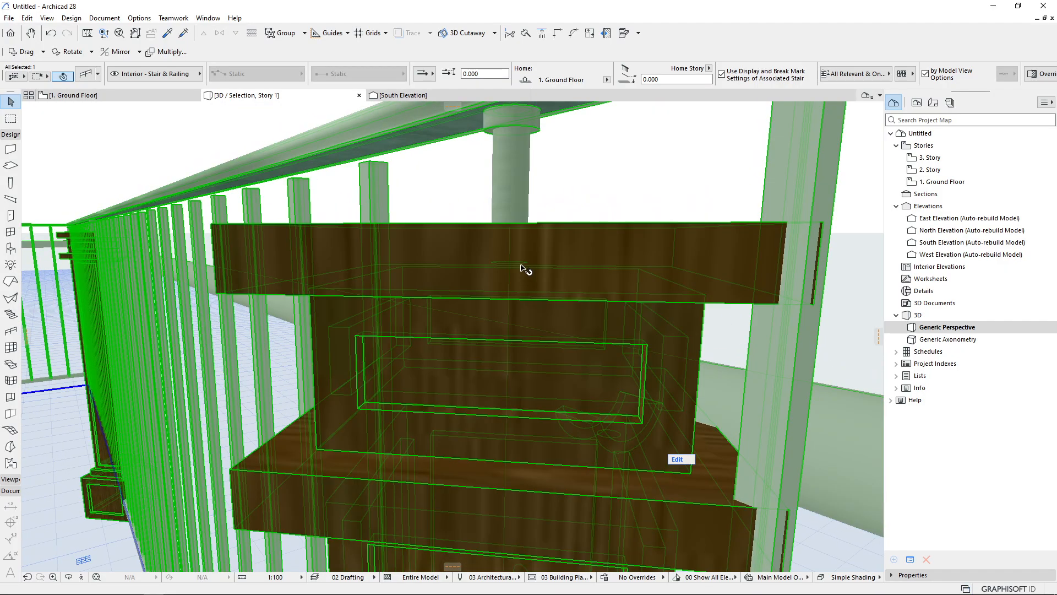
pyautogui.hotkey('ctrl', 't')
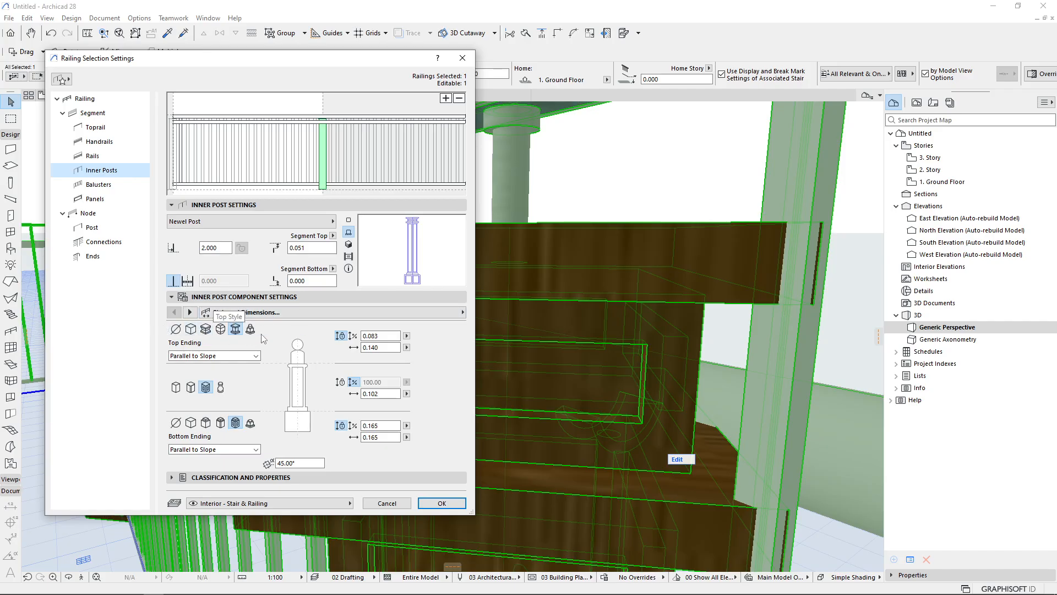
pyautogui.click(191, 329)
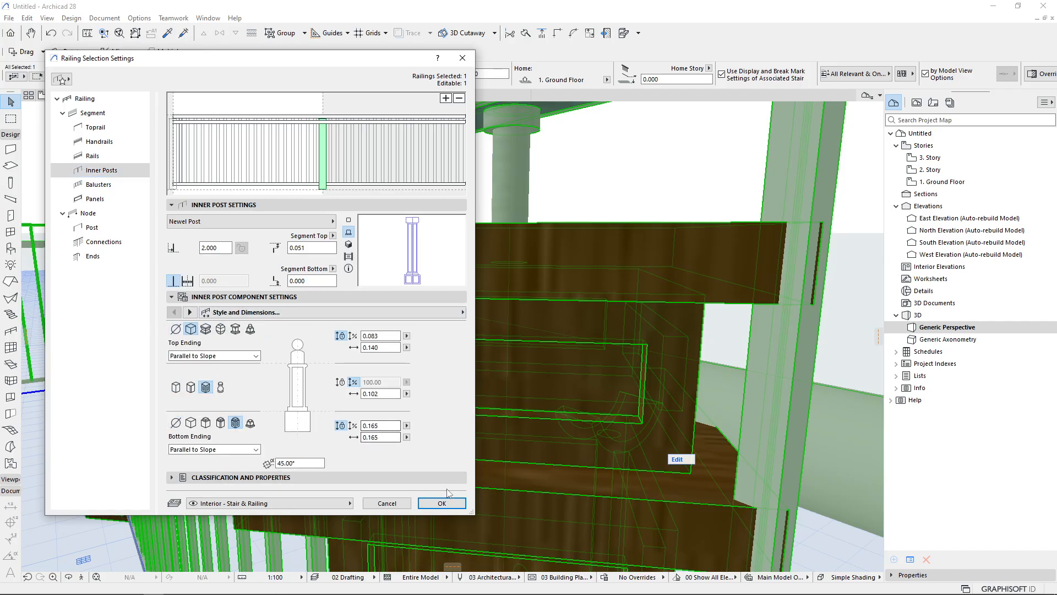
pyautogui.click(445, 503)
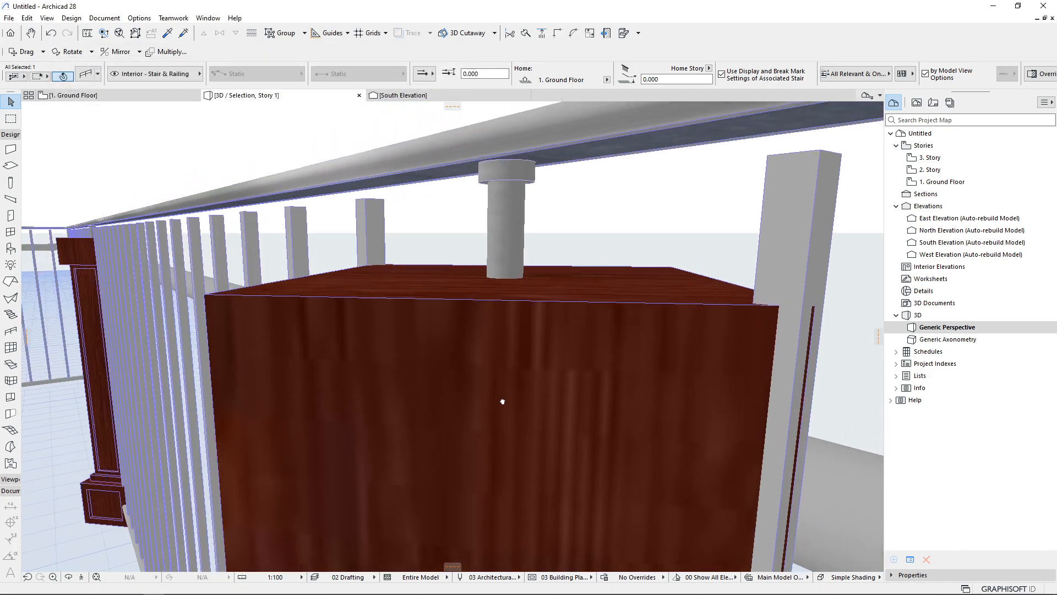
# Inspect the inner post top in 3D and review the segment and inner post settings
pyautogui.moveTo(502, 401); pyautogui.dragTo(419, 213, button='middle')
pyautogui.scroll(-5, 468, 254)
pyautogui.scroll(6, 527, 227)
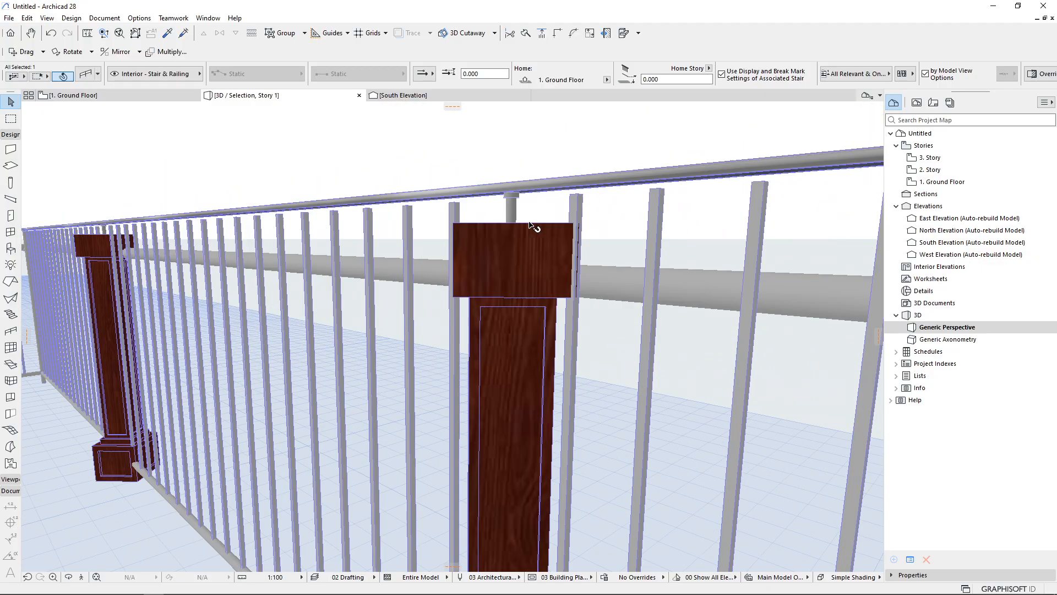
pyautogui.scroll(-6, 439, 259)
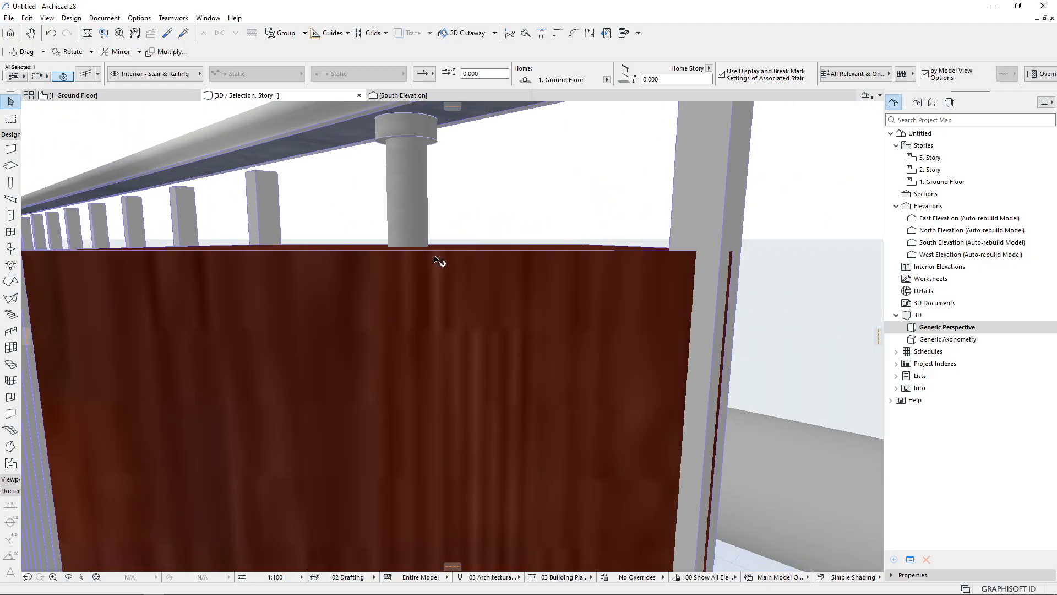
pyautogui.hotkey('ctrl', 't')
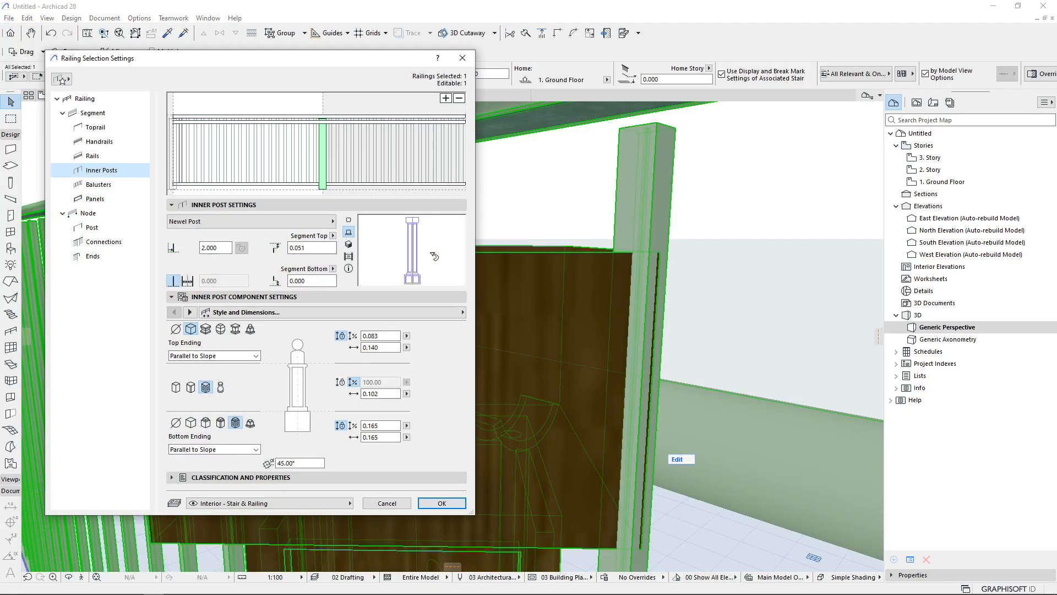
pyautogui.click(317, 248)
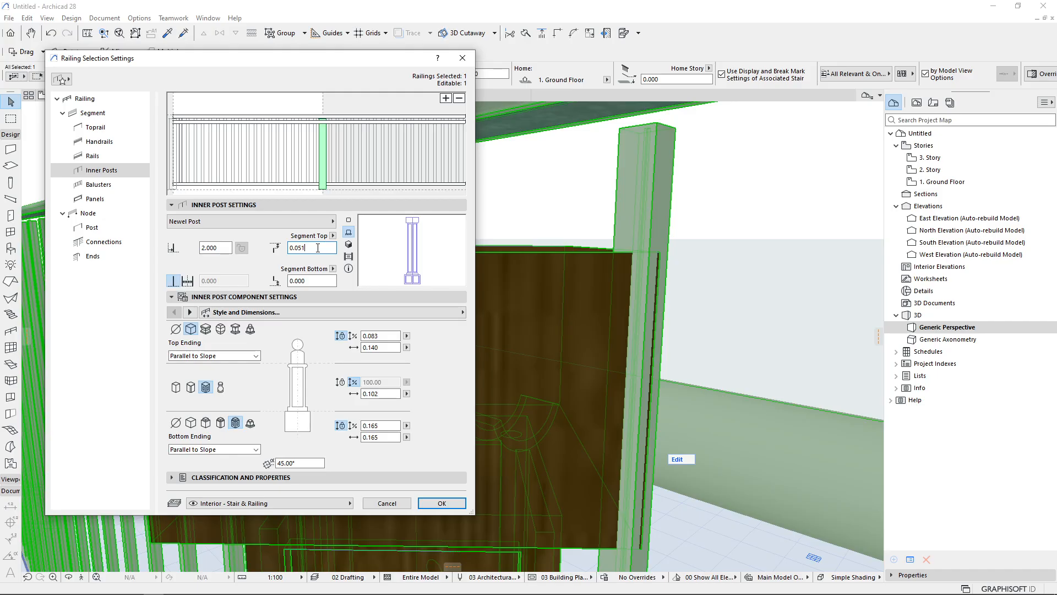
pyautogui.click(116, 113)
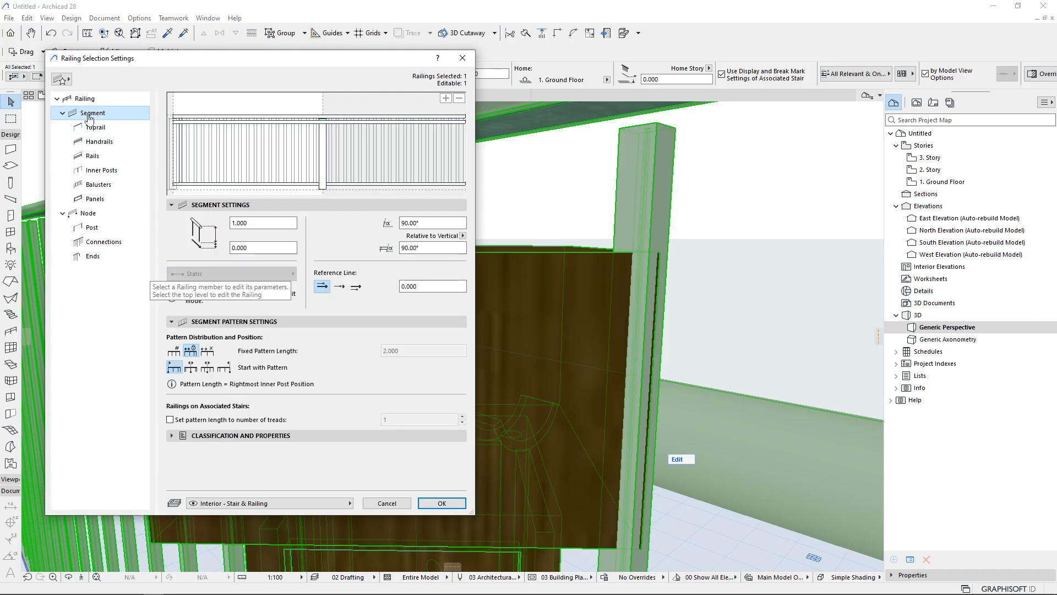
pyautogui.click(101, 170)
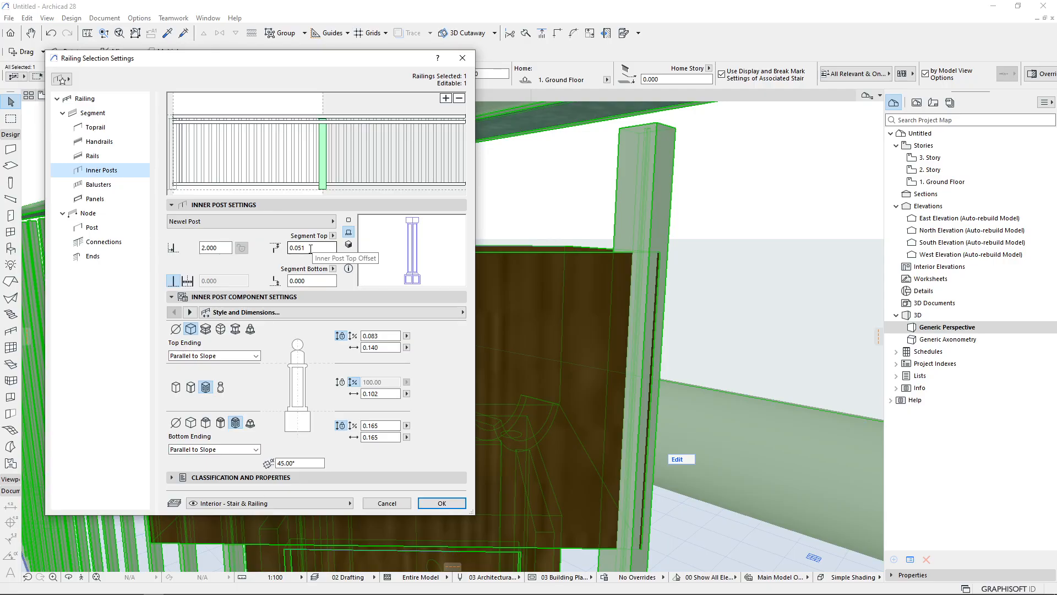
pyautogui.press('Escape')
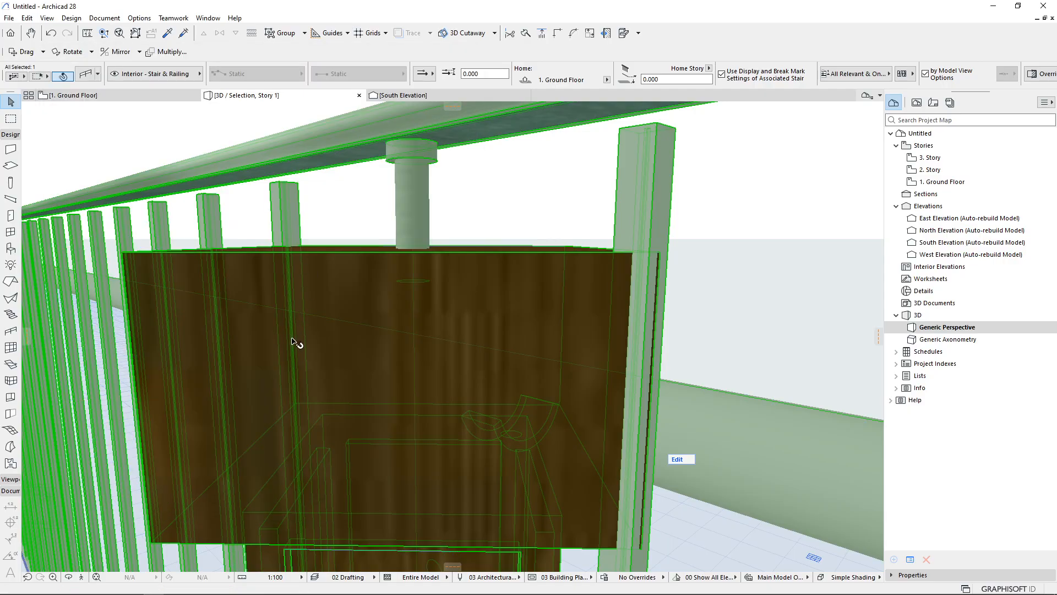
# Zoom and orbit around the railing end to examine how the inner post meets the toprail
pyautogui.scroll(-5, 267, 332)
pyautogui.scroll(4, 507, 357)
pyautogui.scroll(-4, 503, 240)
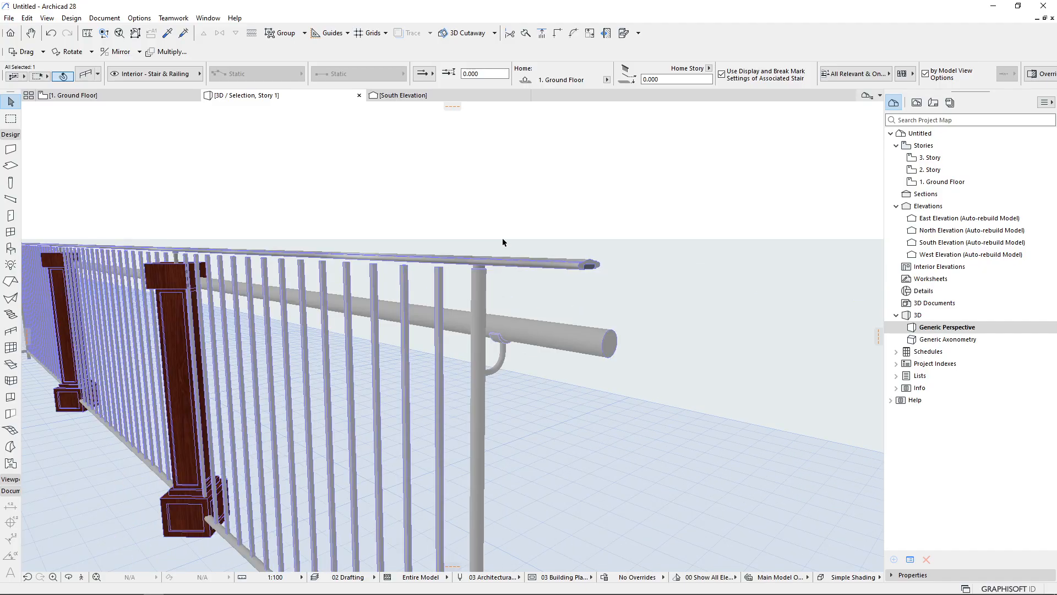
pyautogui.moveTo(385, 308); pyautogui.dragTo(369, 230, button='middle')
pyautogui.scroll(1, 363, 230)
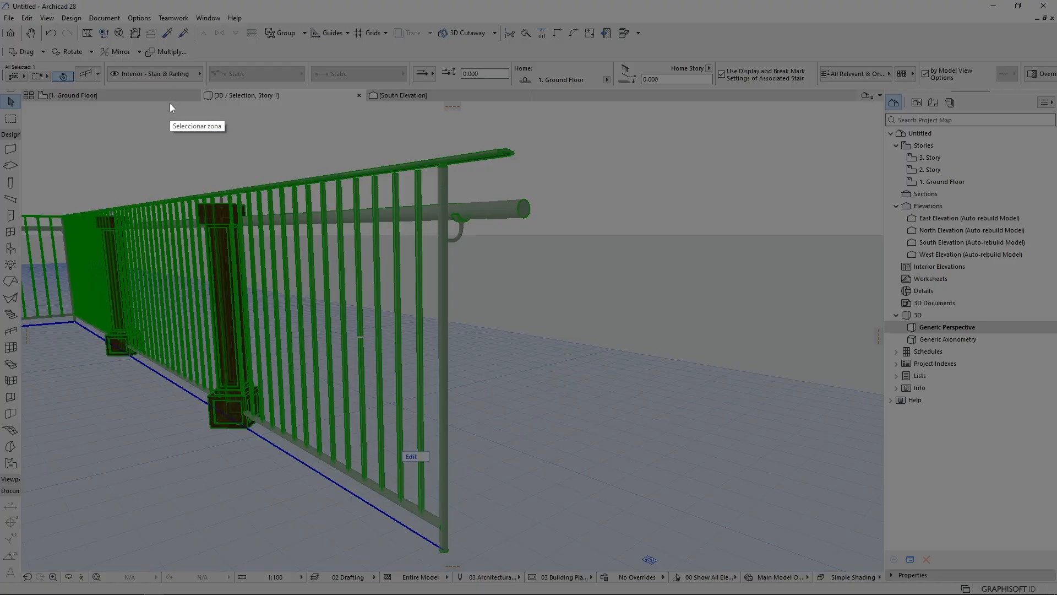
pyautogui.moveTo(172, 123); pyautogui.dragTo(797, 563)
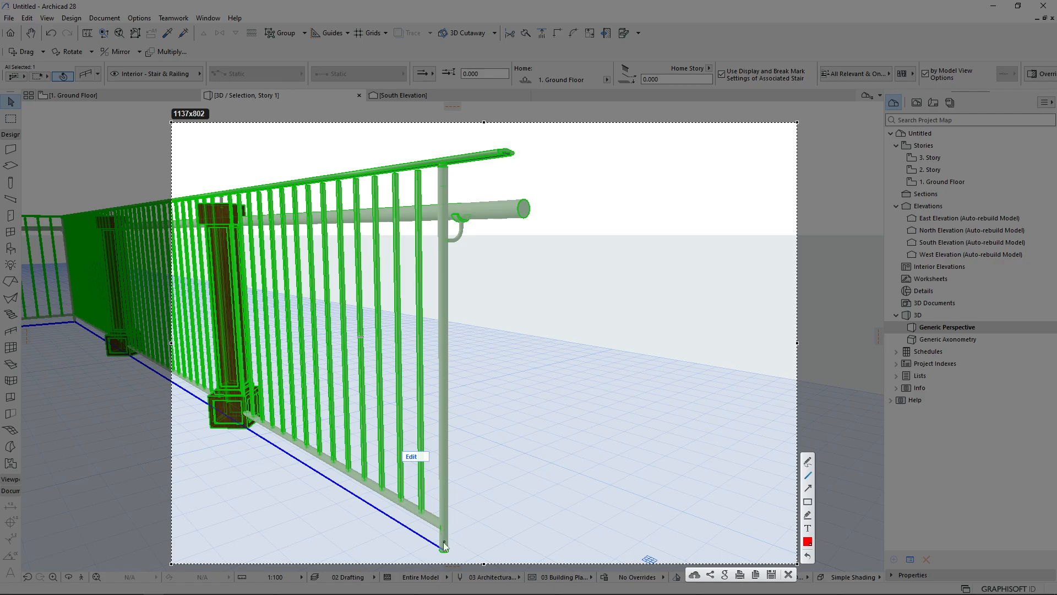
pyautogui.moveTo(444, 548)
pyautogui.mouseDown()
pyautogui.moveTo(703, 529)
pyautogui.moveTo(692, 428)
pyautogui.mouseUp()
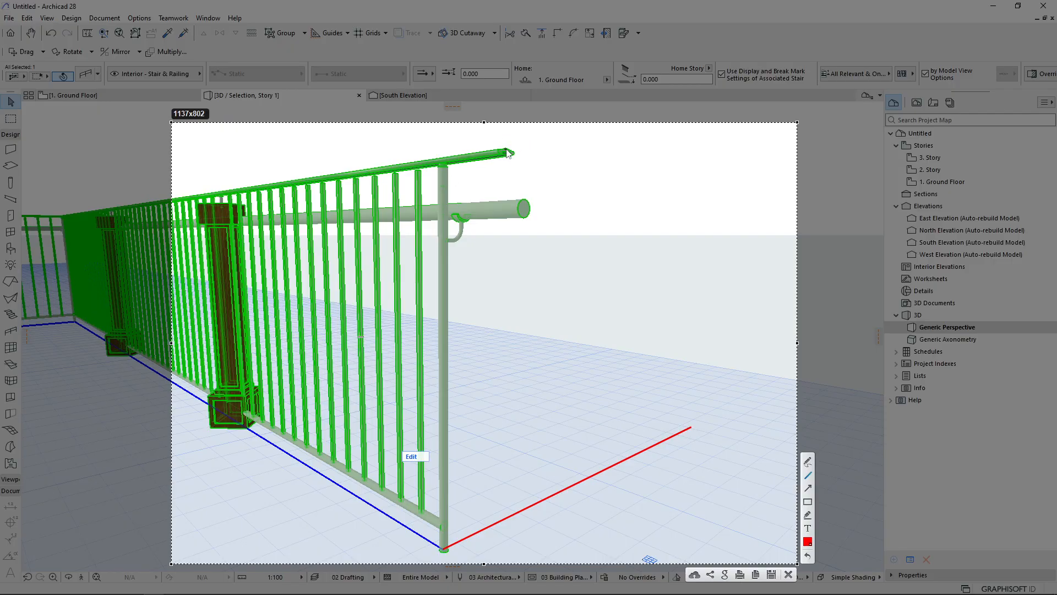
pyautogui.moveTo(507, 149); pyautogui.dragTo(693, 117)
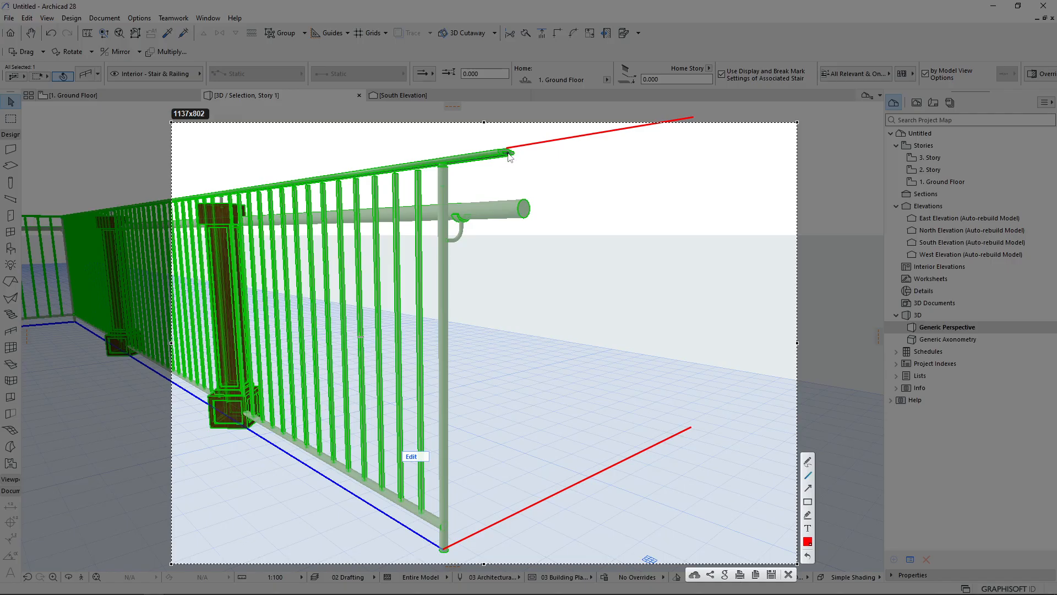
pyautogui.moveTo(667, 122)
pyautogui.mouseDown()
pyautogui.moveTo(673, 407)
pyautogui.moveTo(661, 442)
pyautogui.mouseUp()
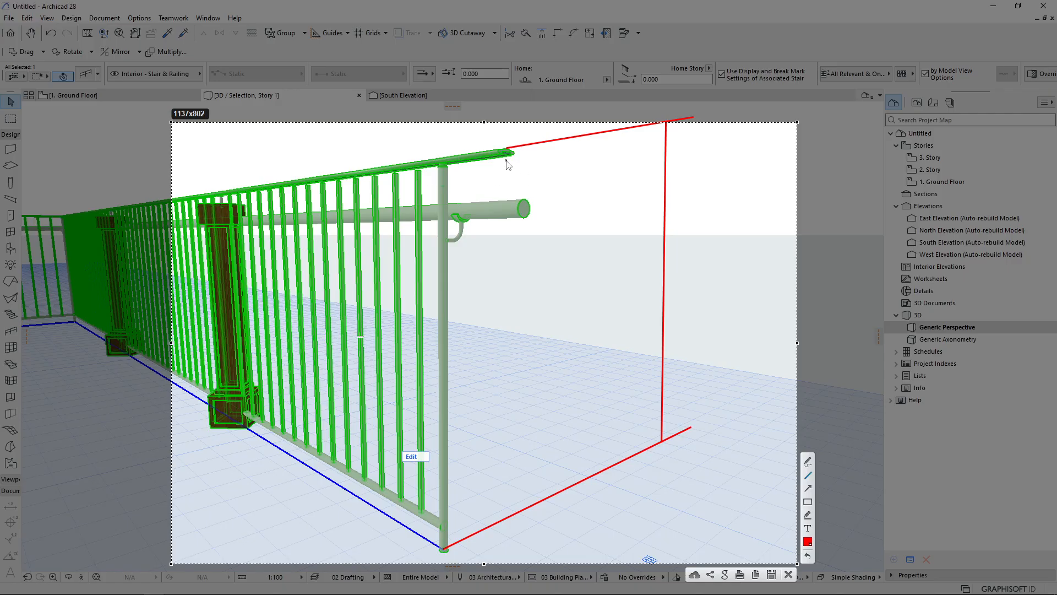
pyautogui.moveTo(503, 156)
pyautogui.mouseDown()
pyautogui.moveTo(573, 152)
pyautogui.moveTo(507, 164)
pyautogui.moveTo(516, 167)
pyautogui.mouseUp()
pyautogui.moveTo(575, 137)
pyautogui.mouseDown()
pyautogui.moveTo(576, 167)
pyautogui.moveTo(529, 157)
pyautogui.moveTo(534, 141)
pyautogui.moveTo(523, 159)
pyautogui.mouseUp()
pyautogui.press('Escape')
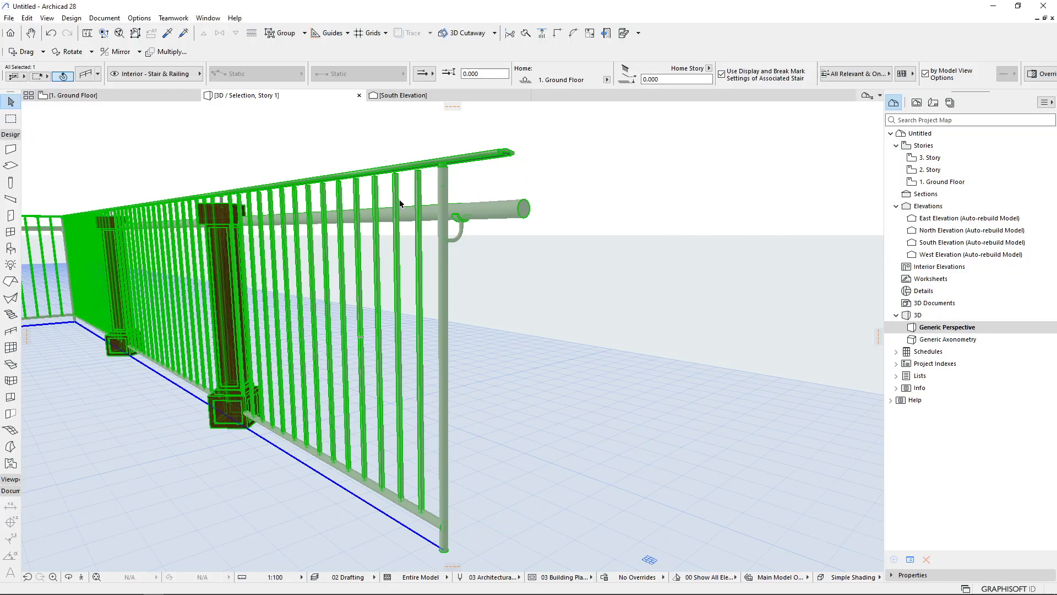
# Open the railing settings and review the toprail's profile width and height
pyautogui.doubleClick(416, 220)
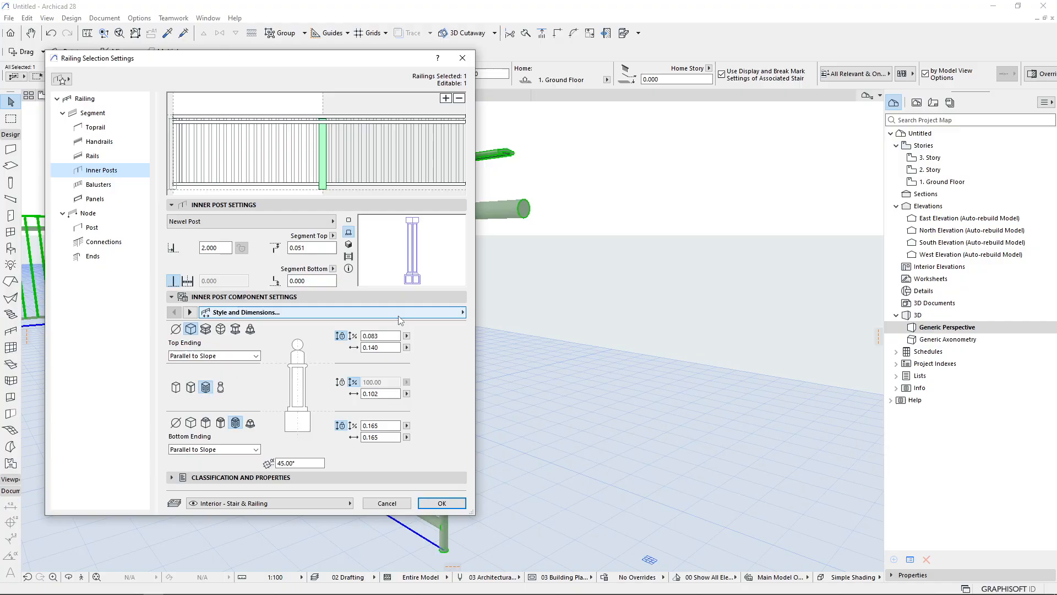
pyautogui.click(288, 119)
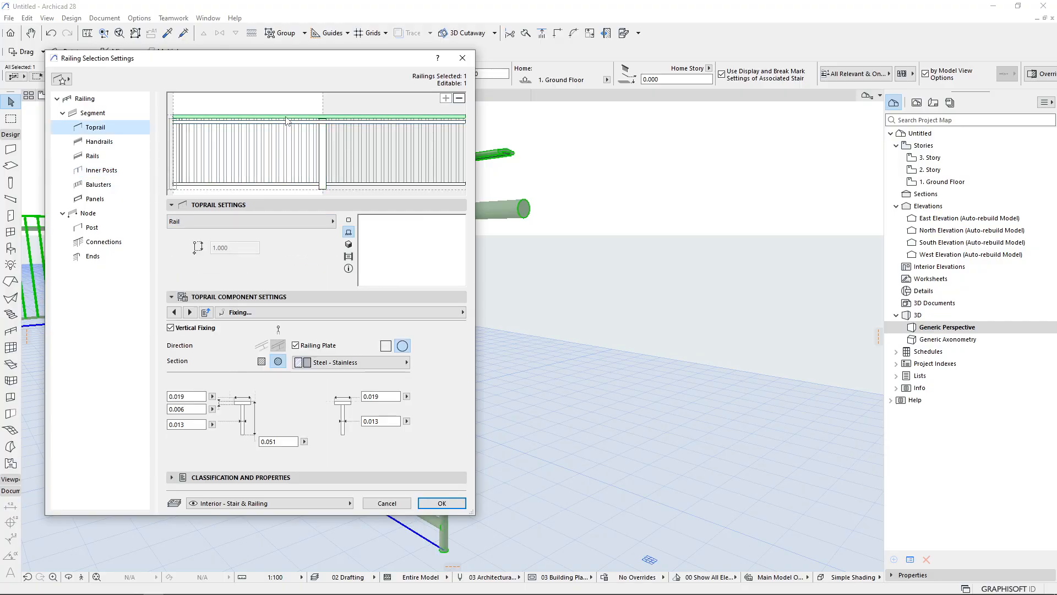
pyautogui.click(174, 311)
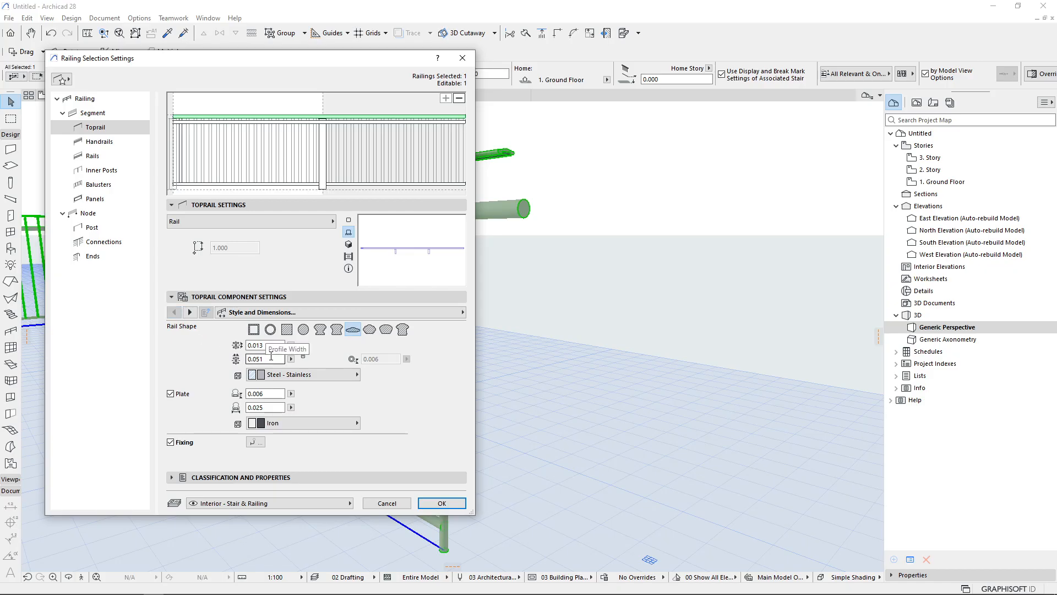
pyautogui.click(260, 346)
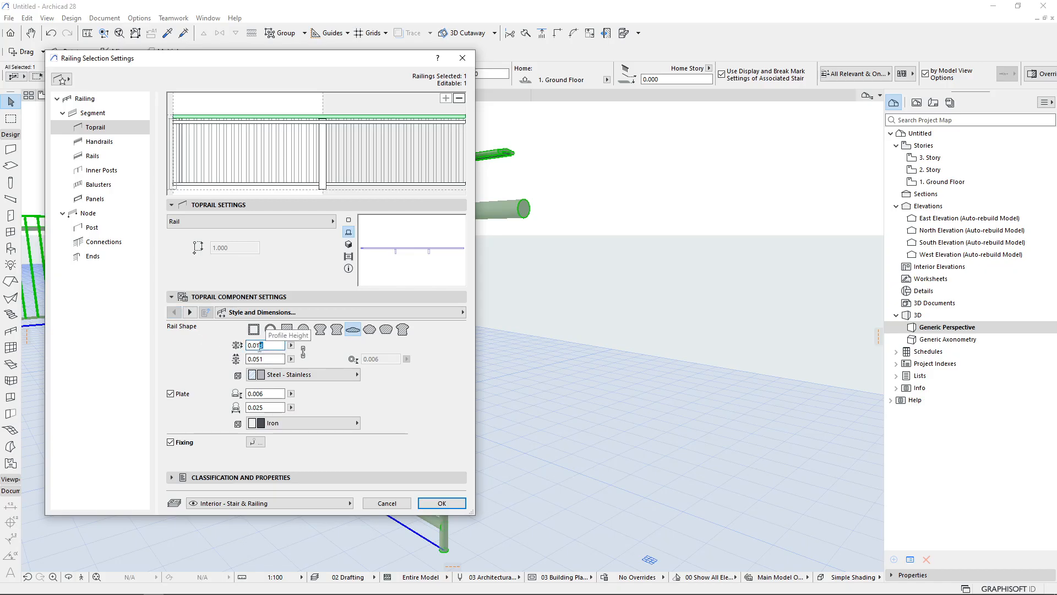
pyautogui.press('Escape')
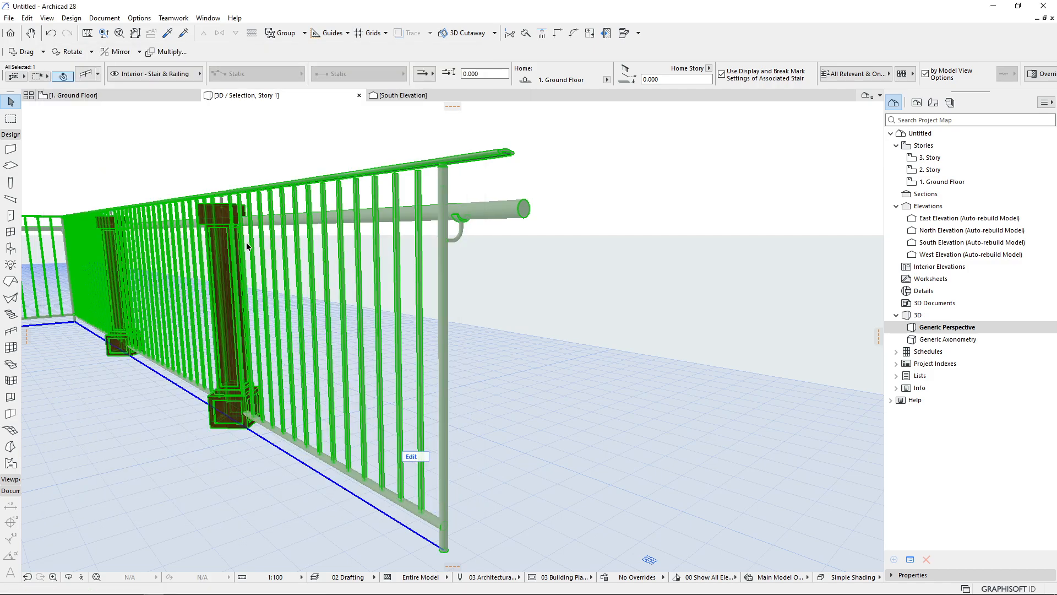
# Set the inner post's segment top offset to 0.064
pyautogui.hotkey('ctrl', 't')
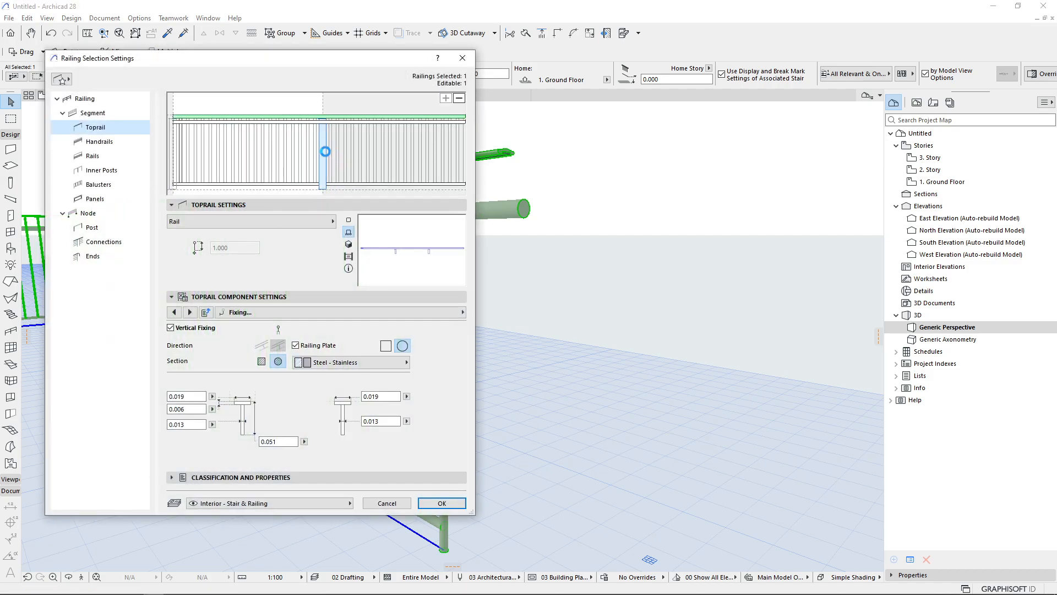
pyautogui.click(324, 182)
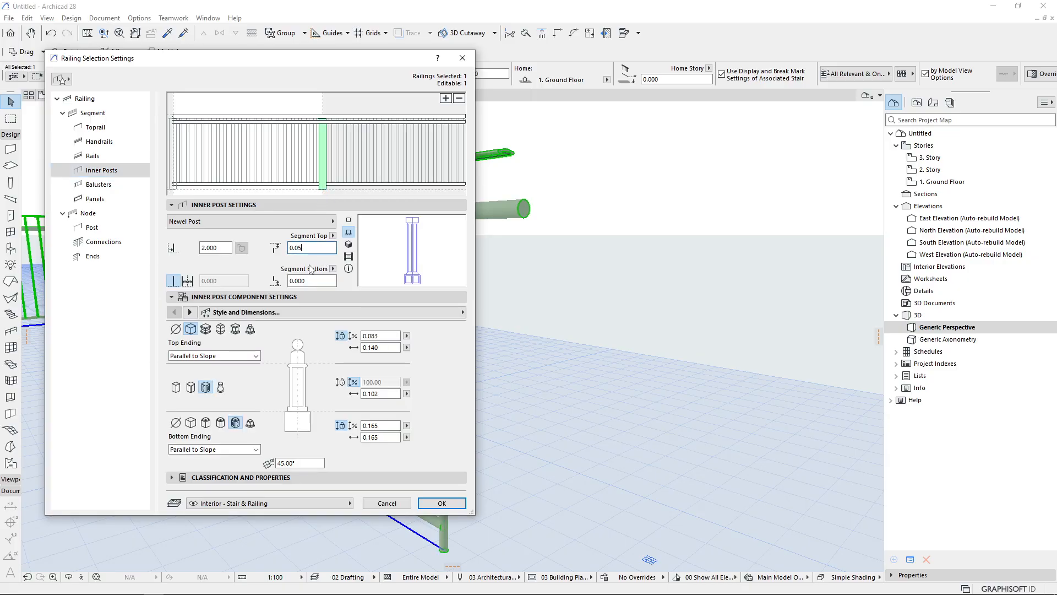
pyautogui.press('Return')
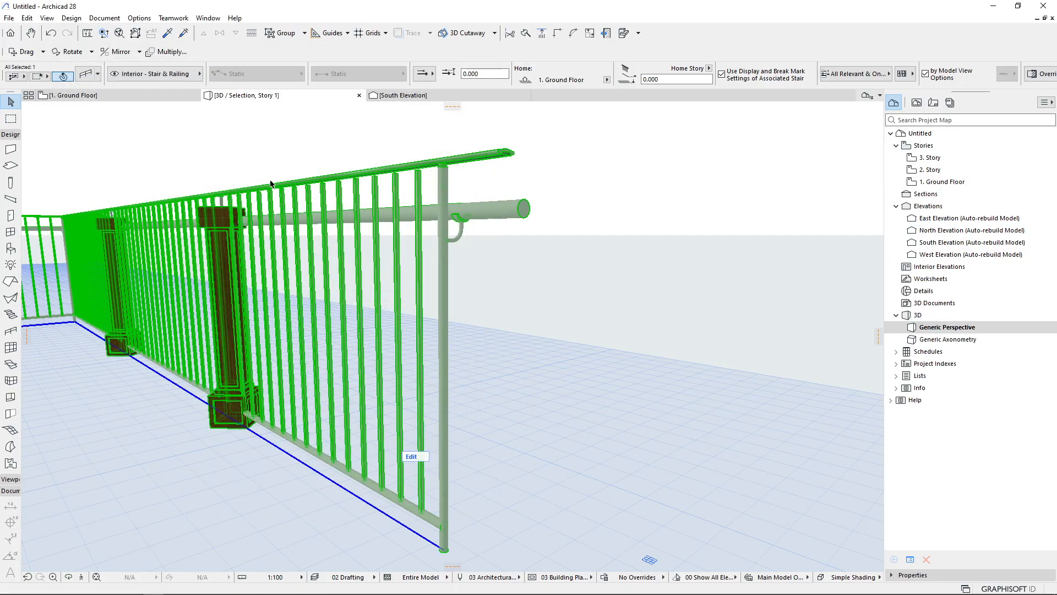
# Zoom and orbit around the inner post top to check its gap below the toprail
pyautogui.scroll(5, 159, 273)
pyautogui.scroll(-2, 272, 277)
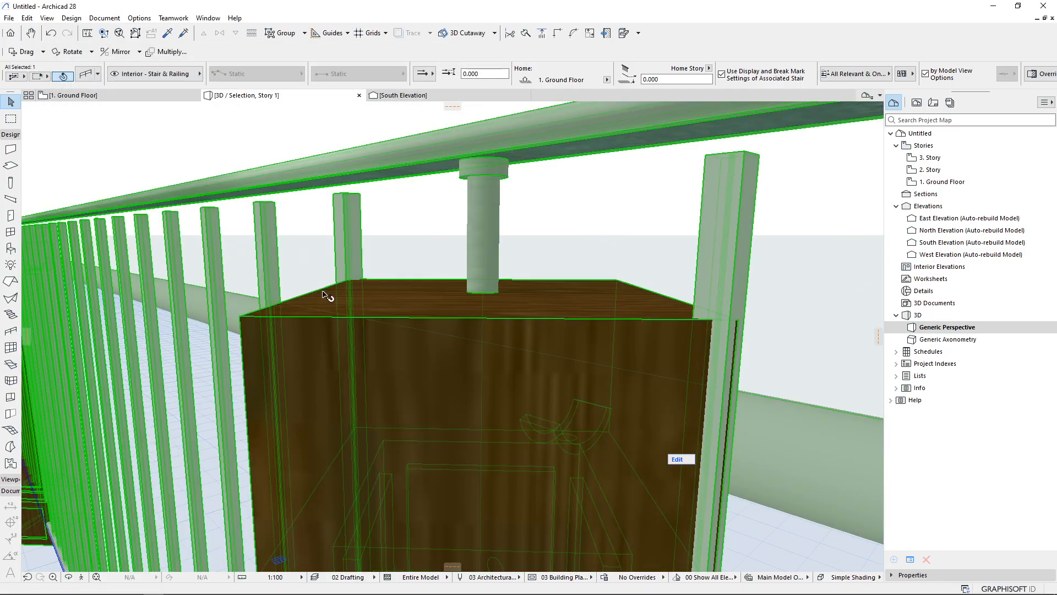
pyautogui.moveTo(422, 308); pyautogui.dragTo(459, 475, button='middle')
pyautogui.scroll(-3, 478, 367)
pyautogui.scroll(3, 458, 346)
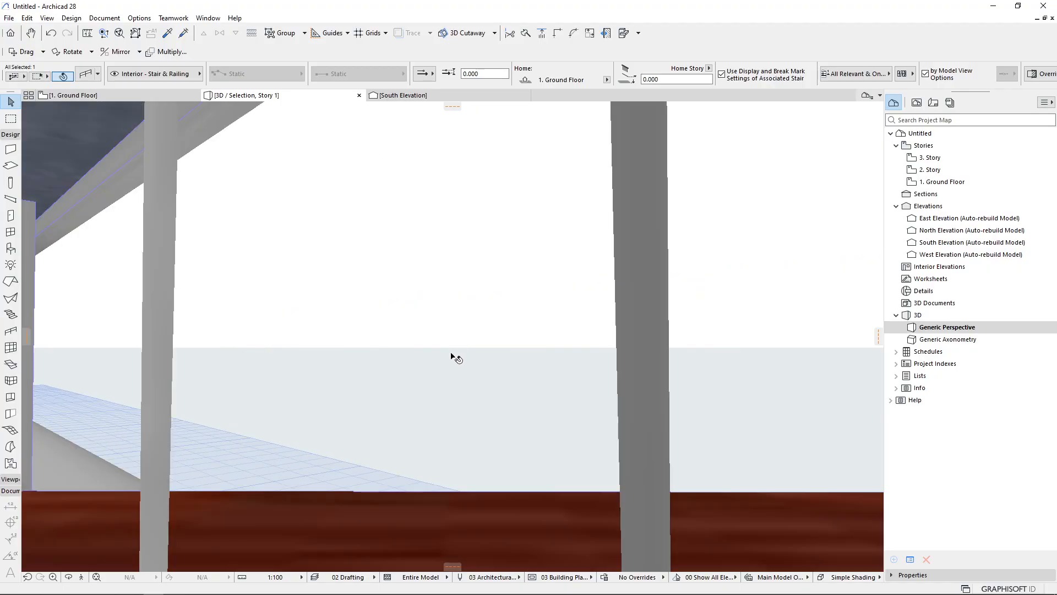
pyautogui.scroll(-2, 452, 355)
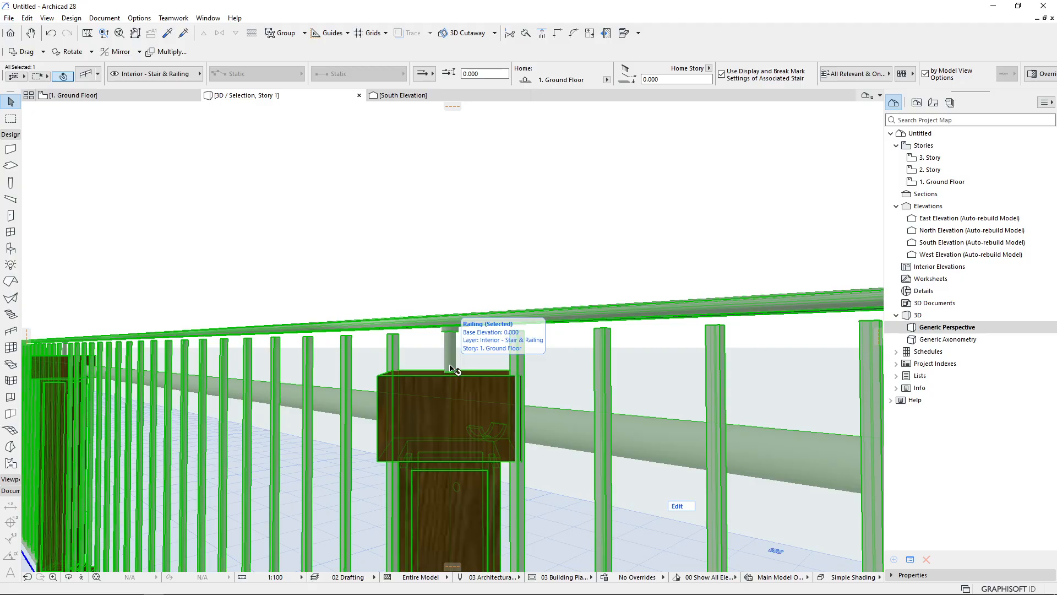
pyautogui.scroll(-5, 451, 368)
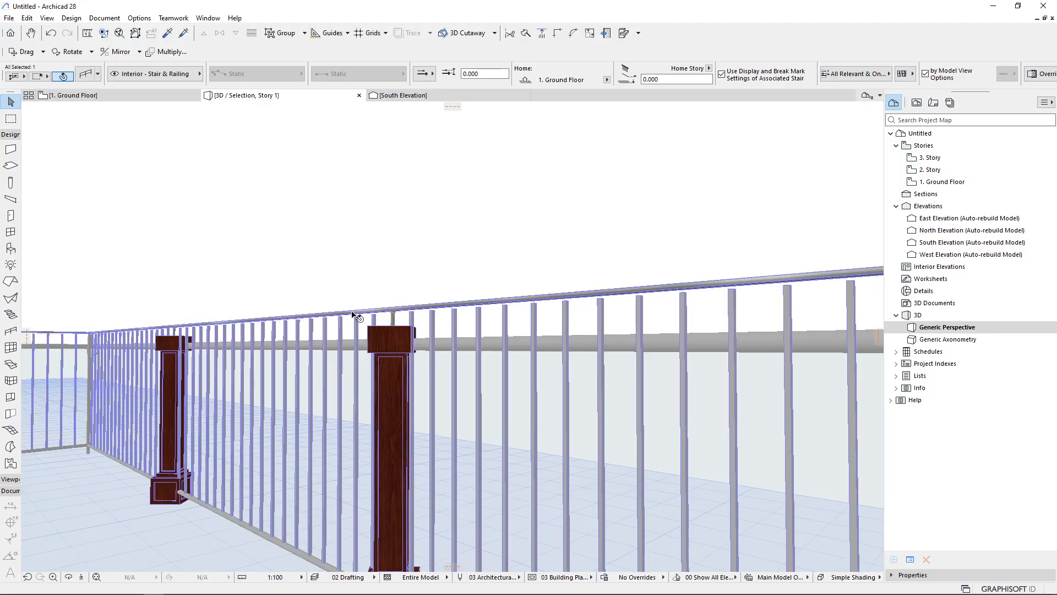
pyautogui.scroll(2, 465, 325)
pyautogui.moveTo(481, 325); pyautogui.dragTo(381, 359, button='middle')
pyautogui.scroll(2, 420, 344)
pyautogui.scroll(-2, 408, 353)
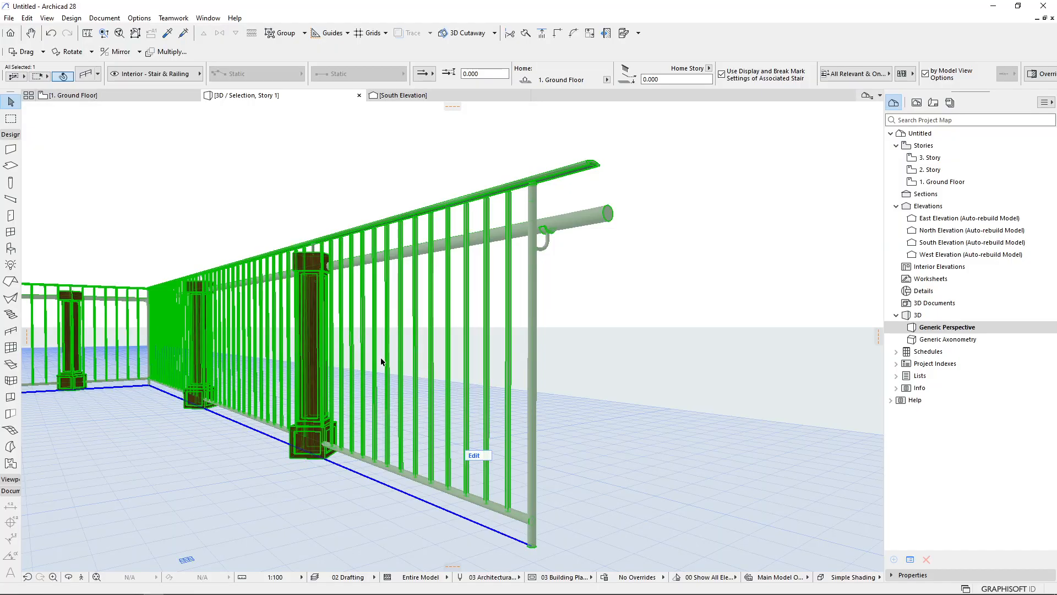
pyautogui.moveTo(437, 321); pyautogui.dragTo(446, 331, button='middle')
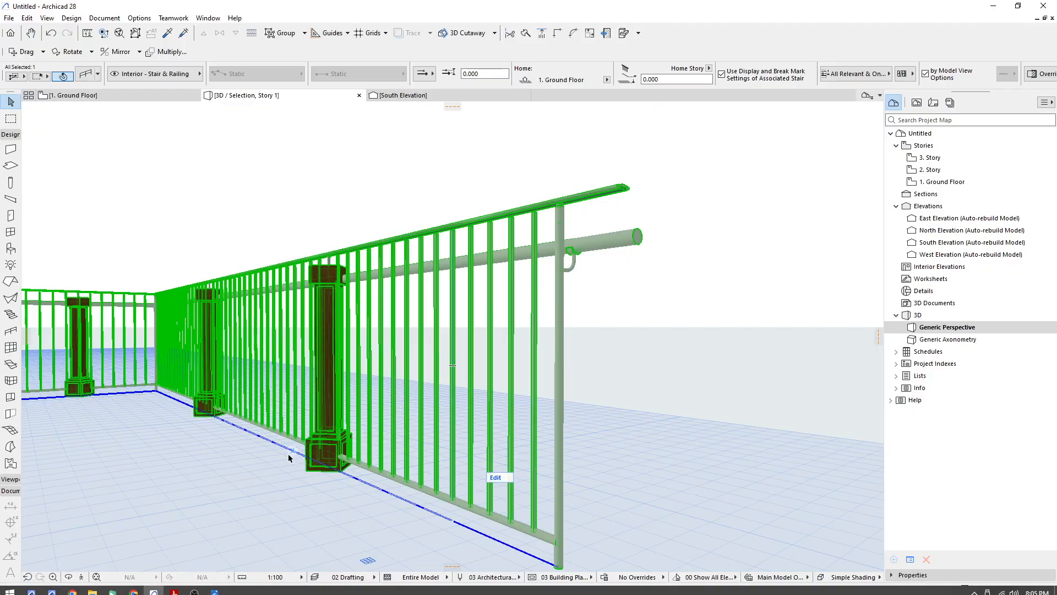
pyautogui.moveTo(113, 586)
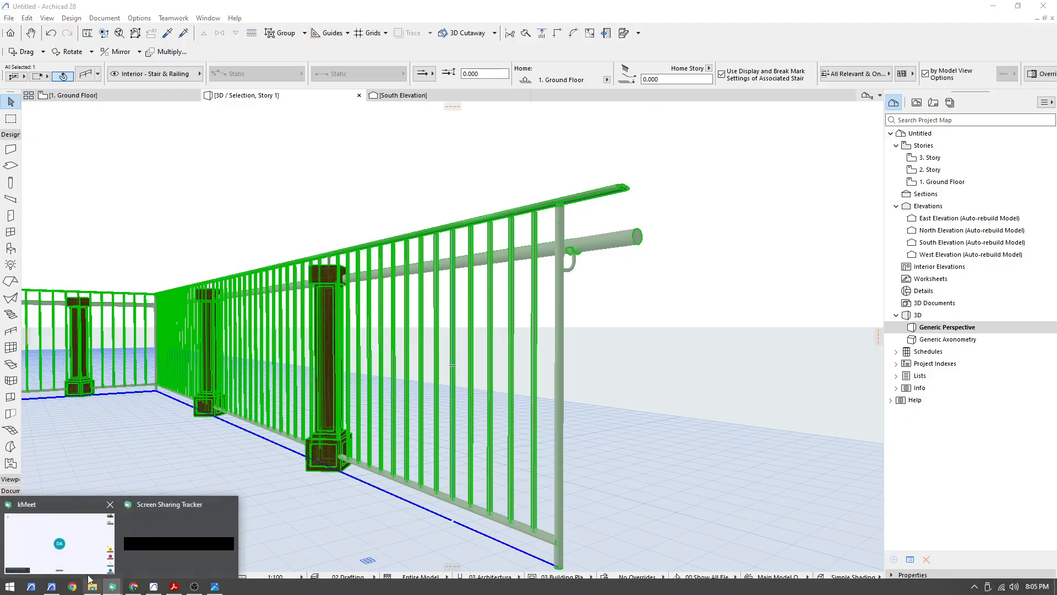
pyautogui.click(62, 563)
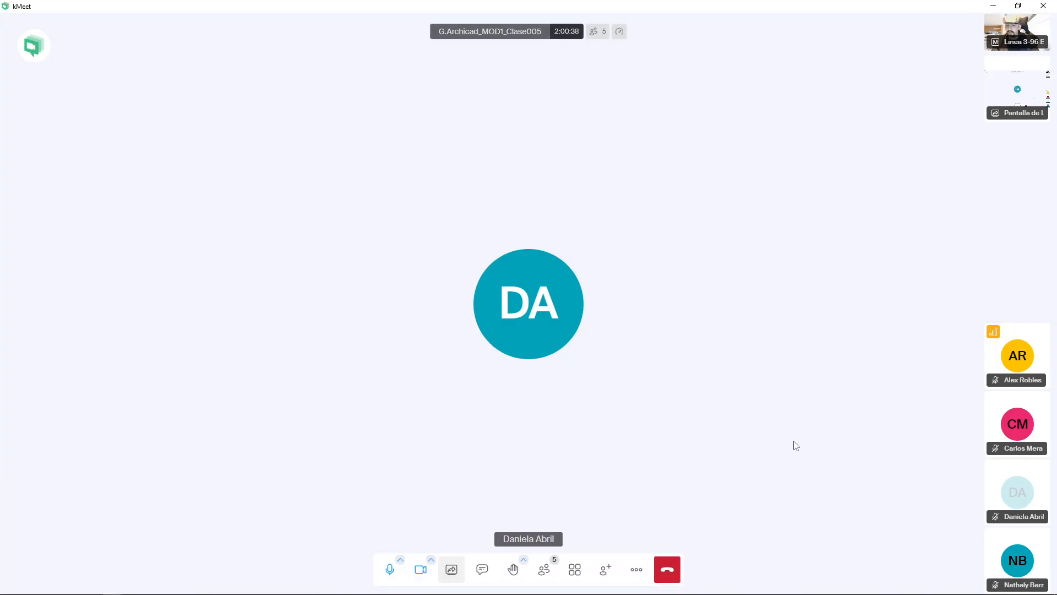
pyautogui.click(994, 5)
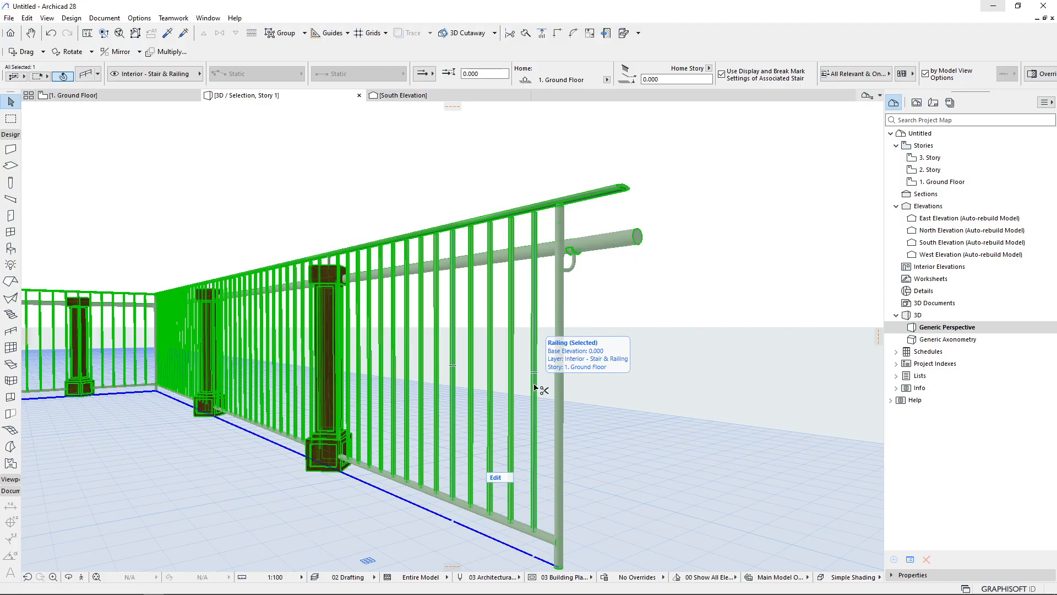
# Change the toprail fixing's railing plate to the square shape
pyautogui.hotkey('ctrl', 't')
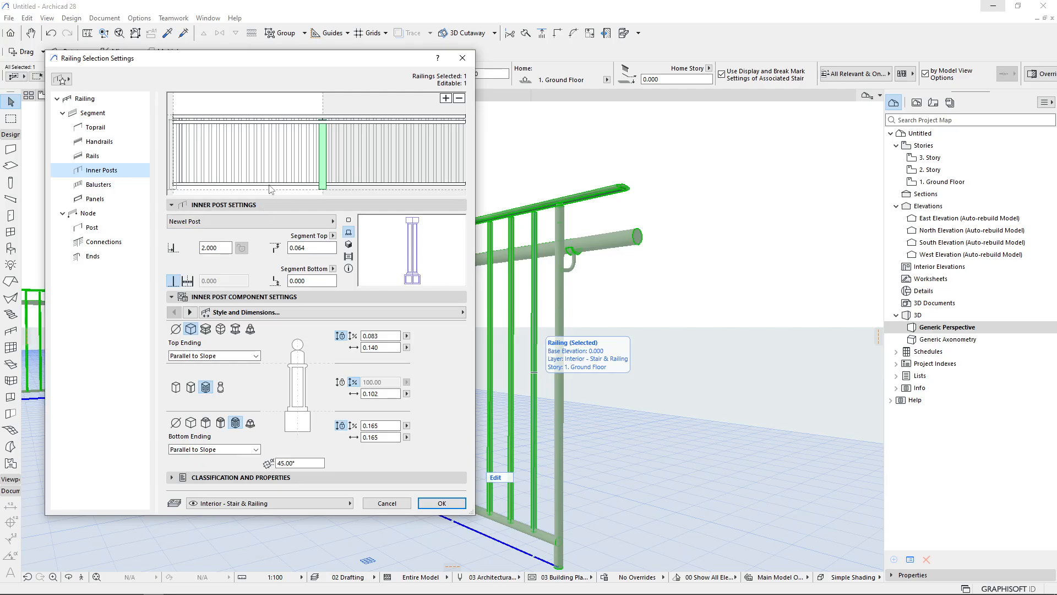
pyautogui.click(259, 117)
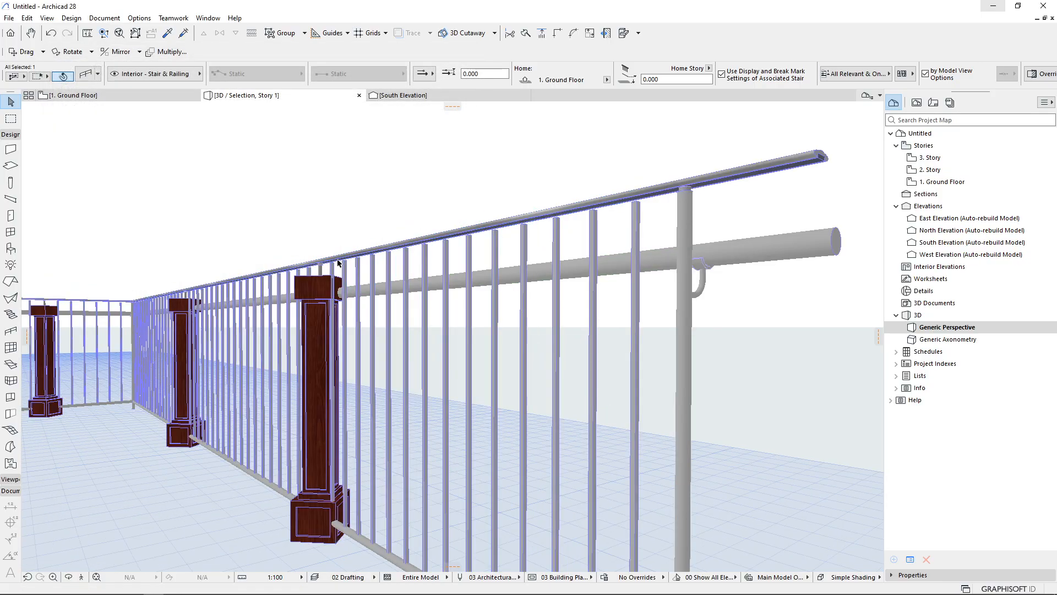
pyautogui.scroll(6, 346, 253)
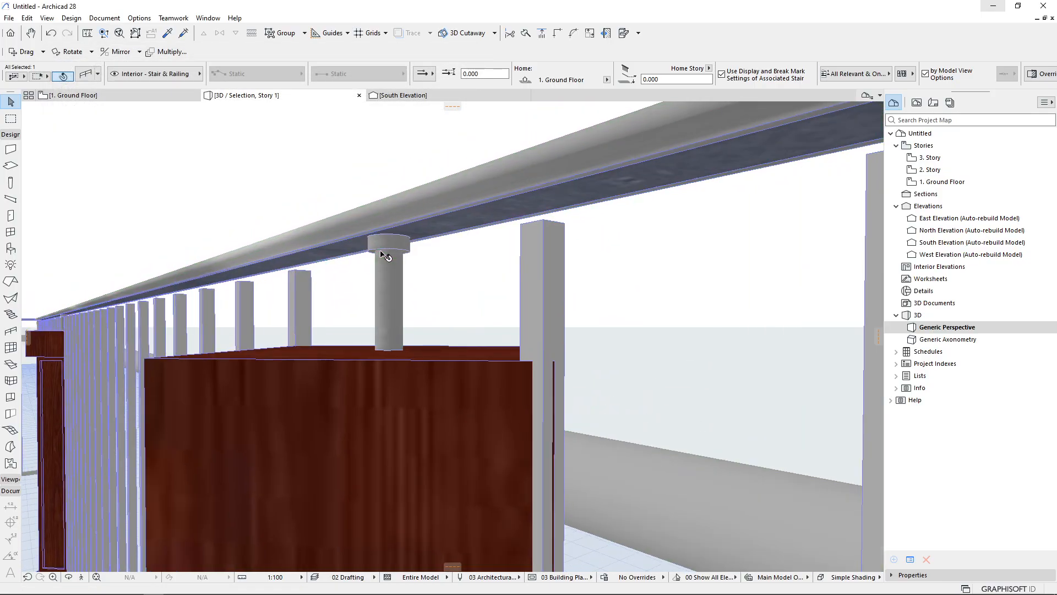
pyautogui.scroll(3, 384, 254)
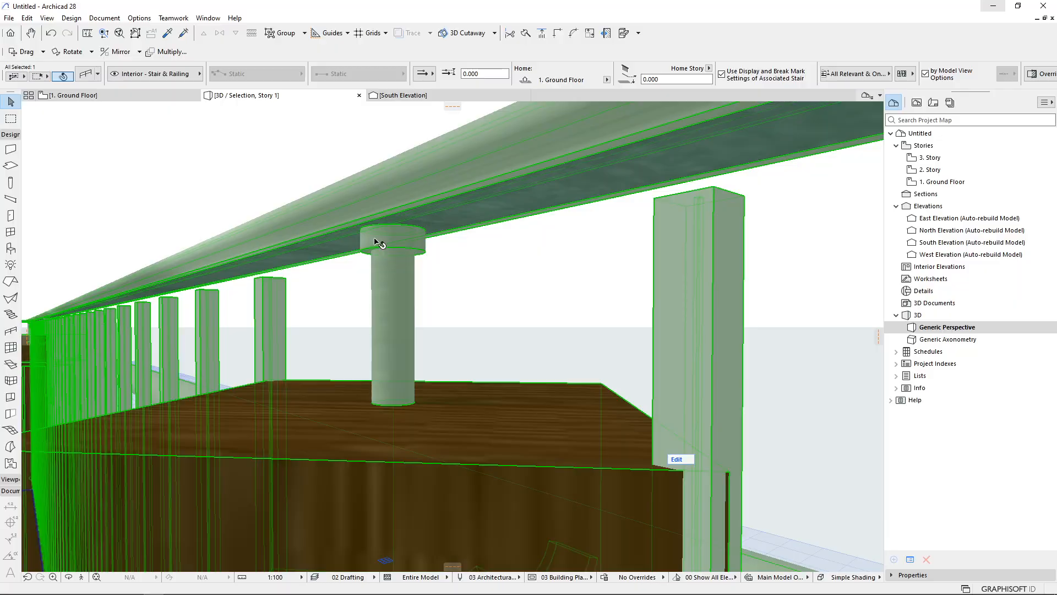
pyautogui.doubleClick(391, 238)
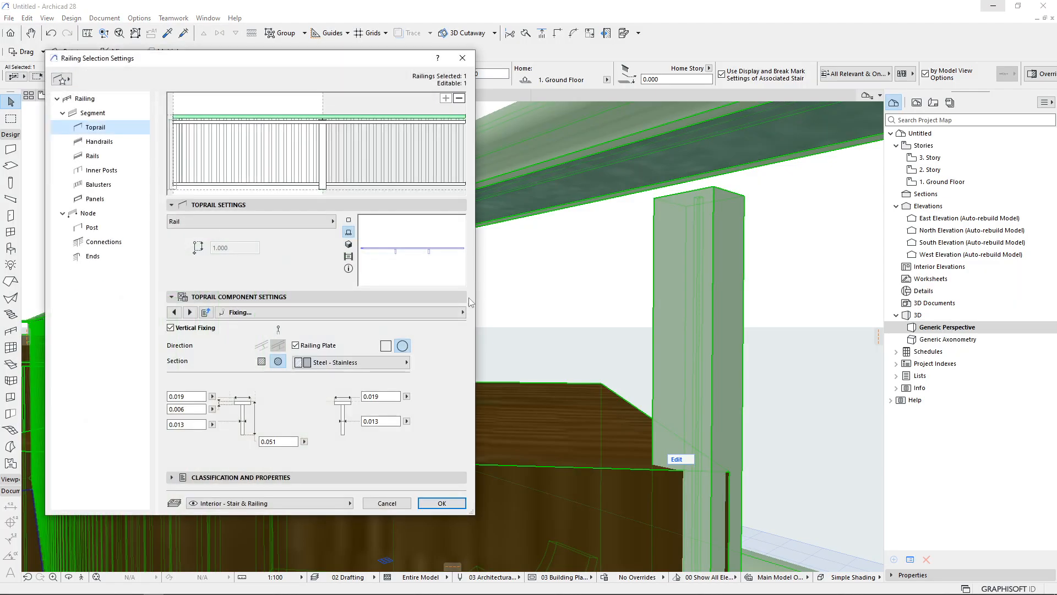
pyautogui.press('Return')
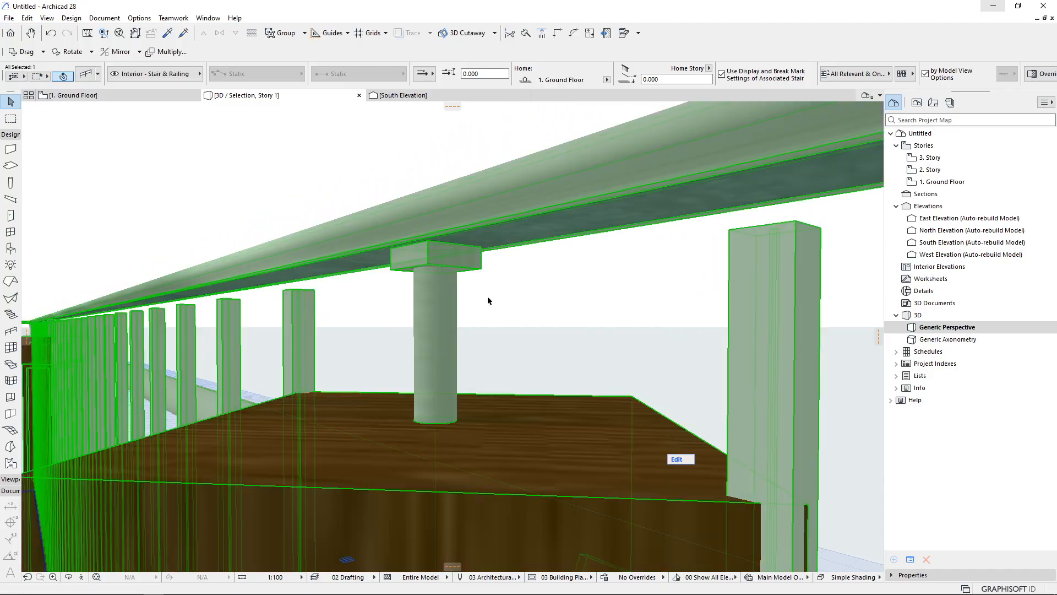
# Switch the toprail fixing distribution to Distribute by Pattern
pyautogui.hotkey('ctrl', 't')
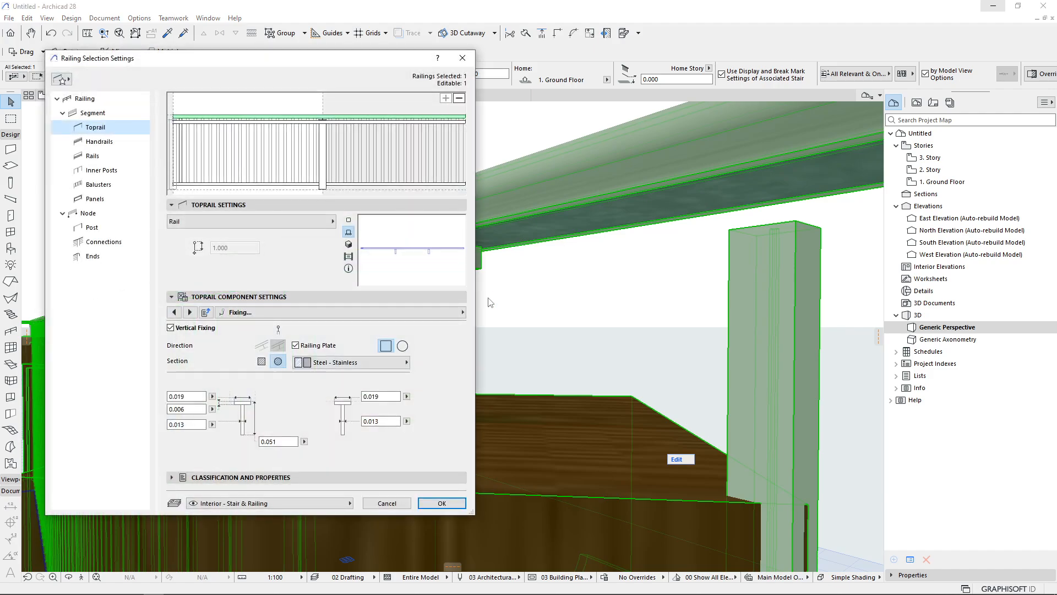
pyautogui.click(189, 312)
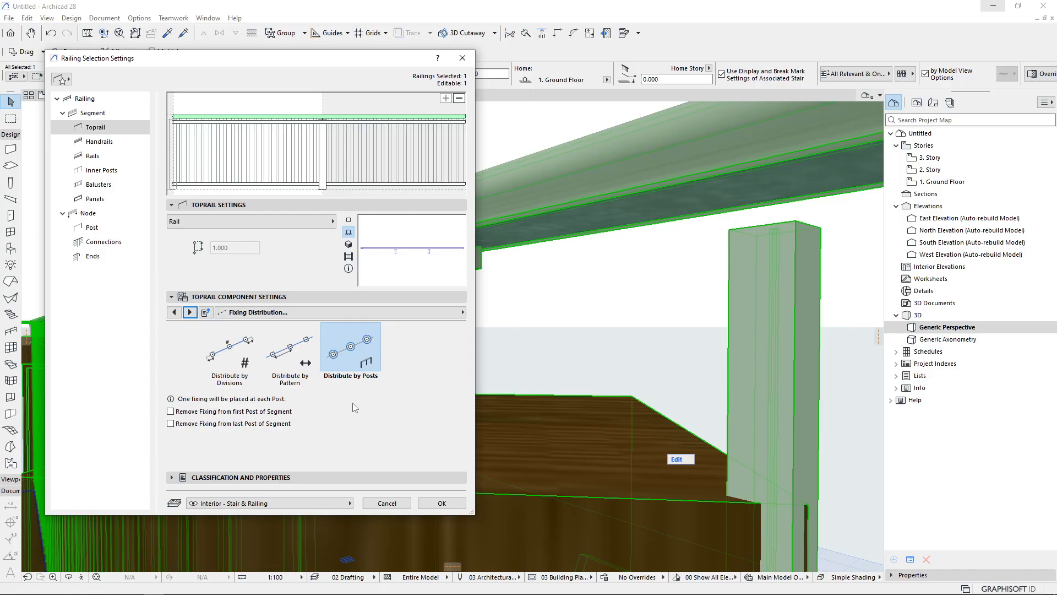
pyautogui.click(442, 503)
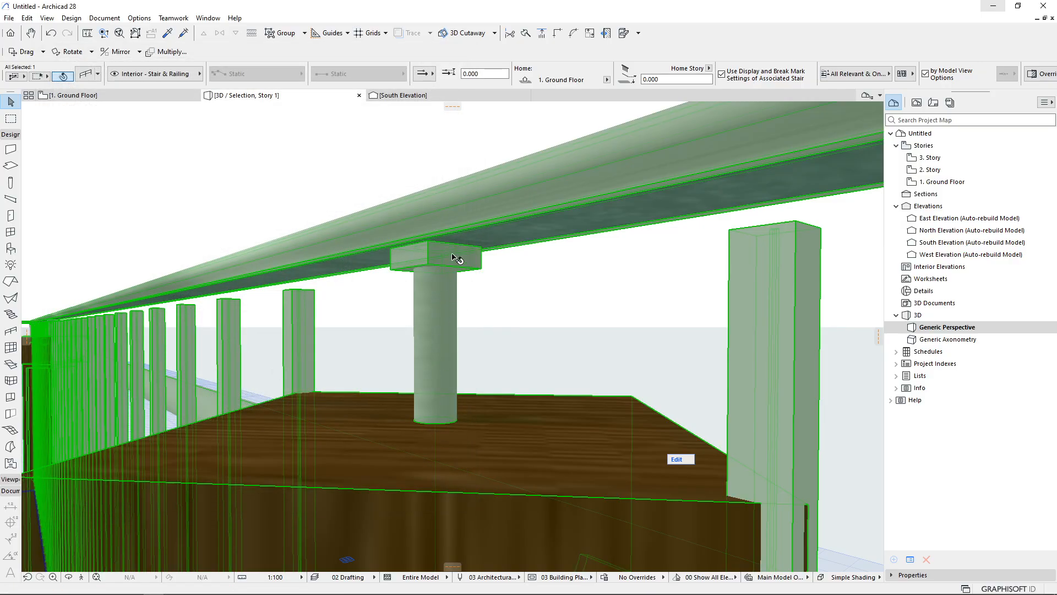
pyautogui.hotkey('ctrl', 't')
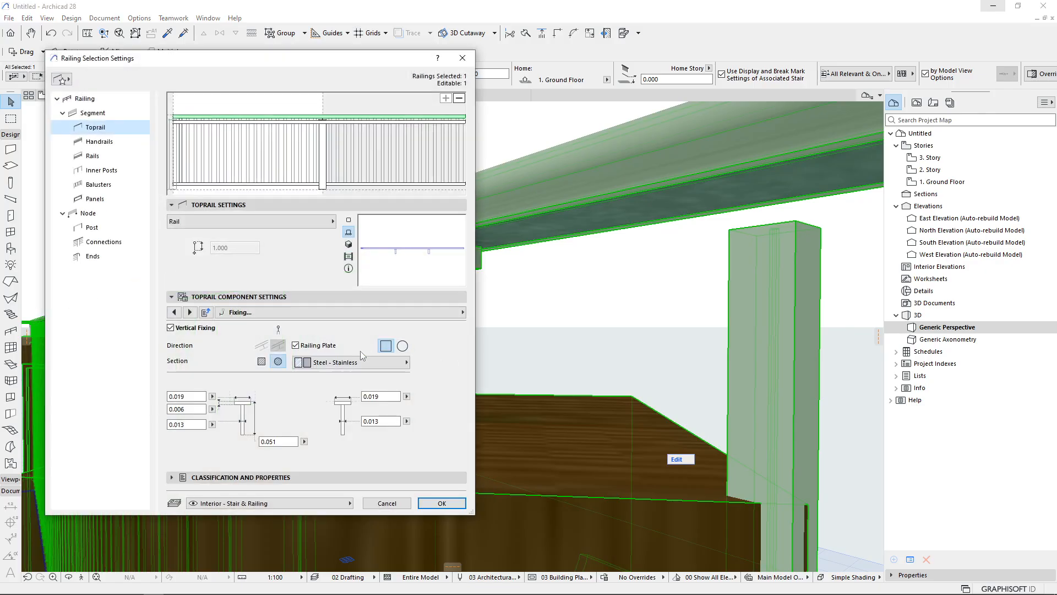
pyautogui.click(190, 312)
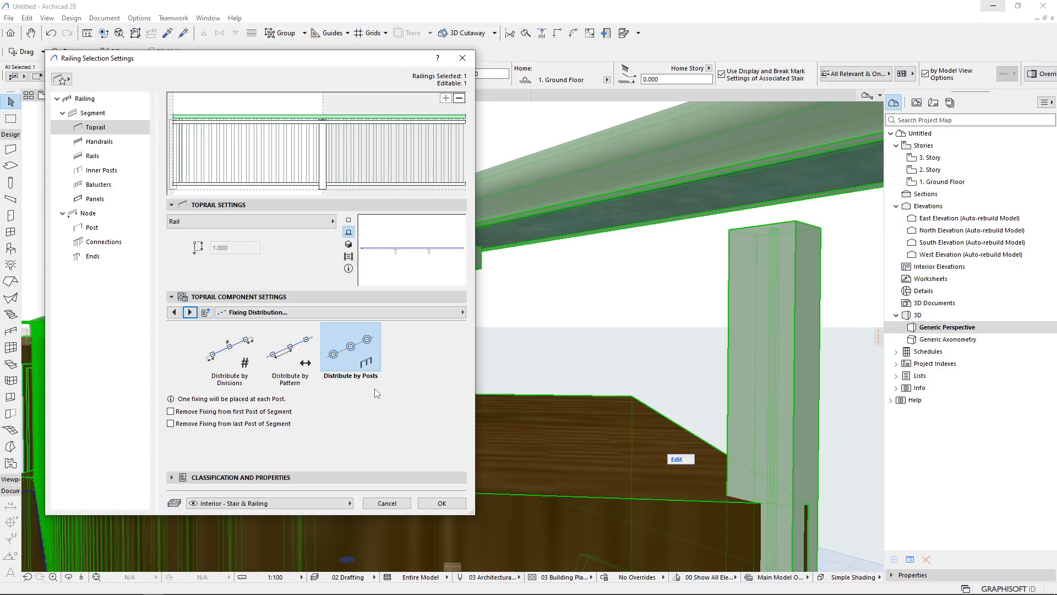
pyautogui.click(291, 356)
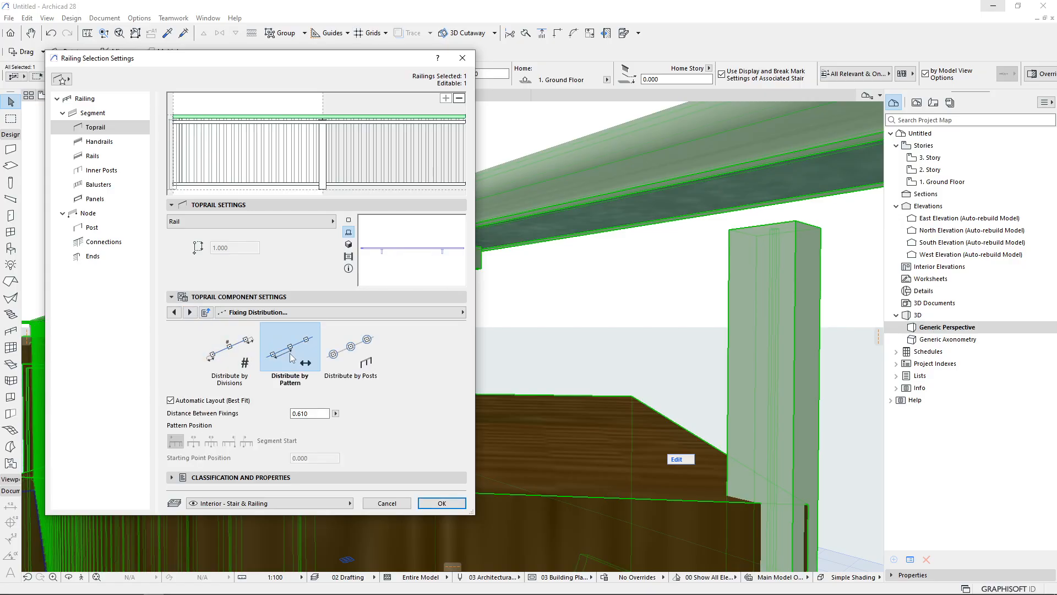
pyautogui.click(442, 503)
pyautogui.press('F5')
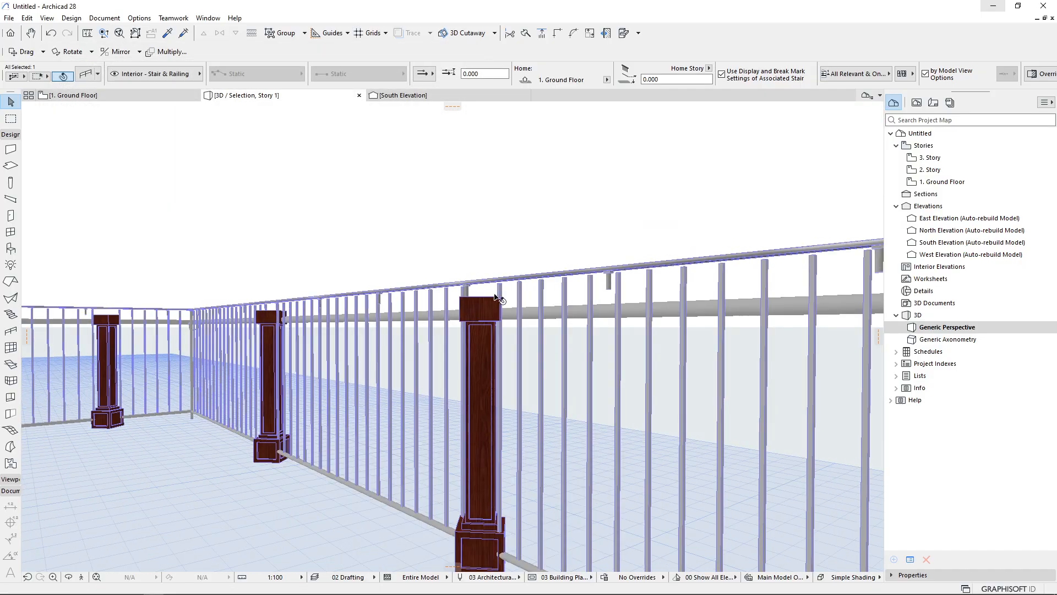
# Change the toprail fixing distribution to Distribute by Divisions with 3 divisions
pyautogui.scroll(-6, 499, 296)
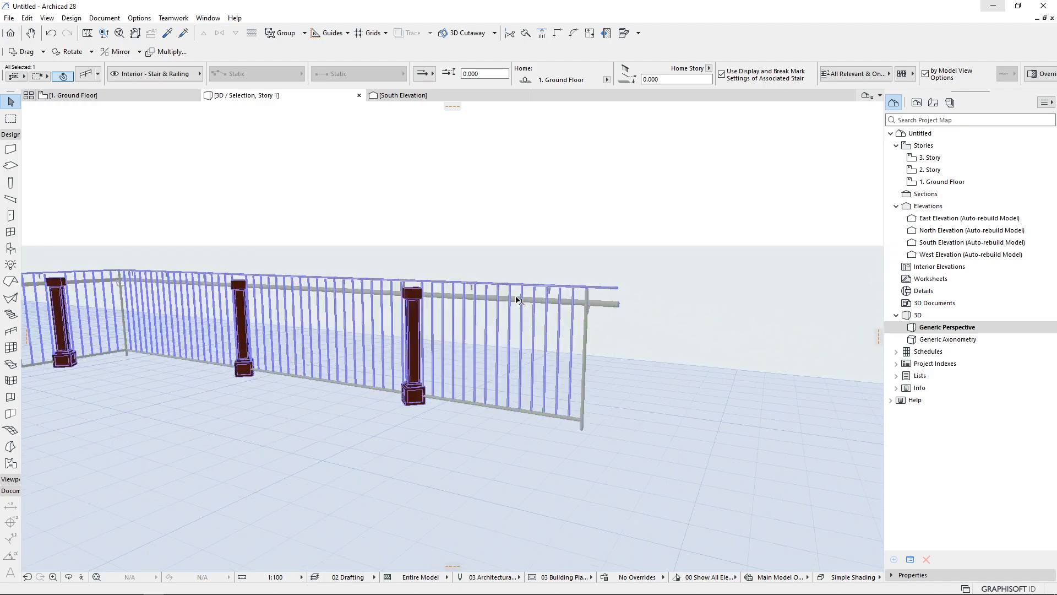
pyautogui.scroll(6, 518, 300)
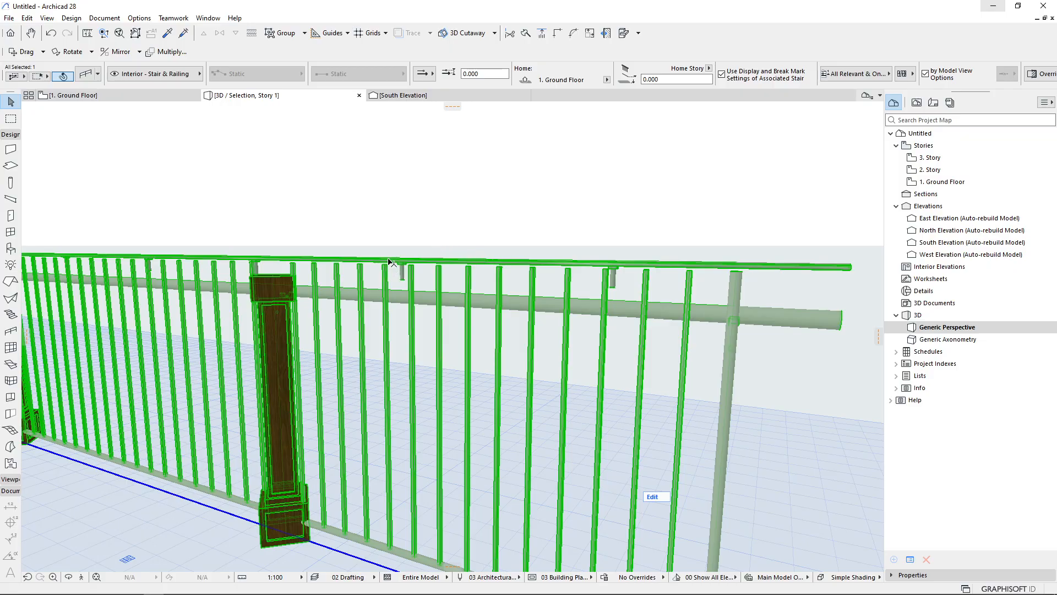
pyautogui.moveTo(259, 293); pyautogui.dragTo(404, 306, button='middle')
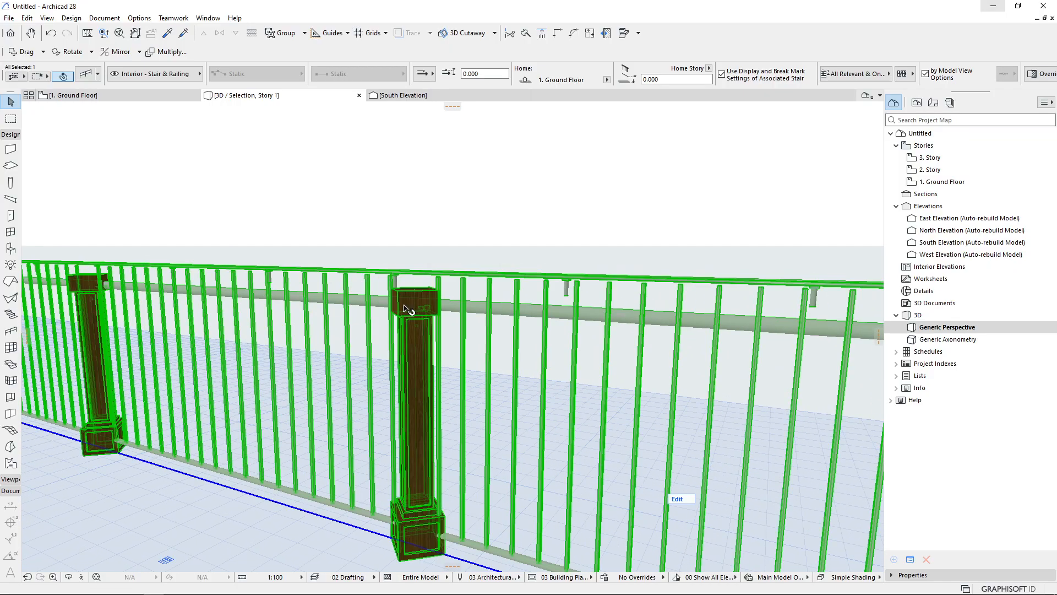
pyautogui.doubleClick(376, 345)
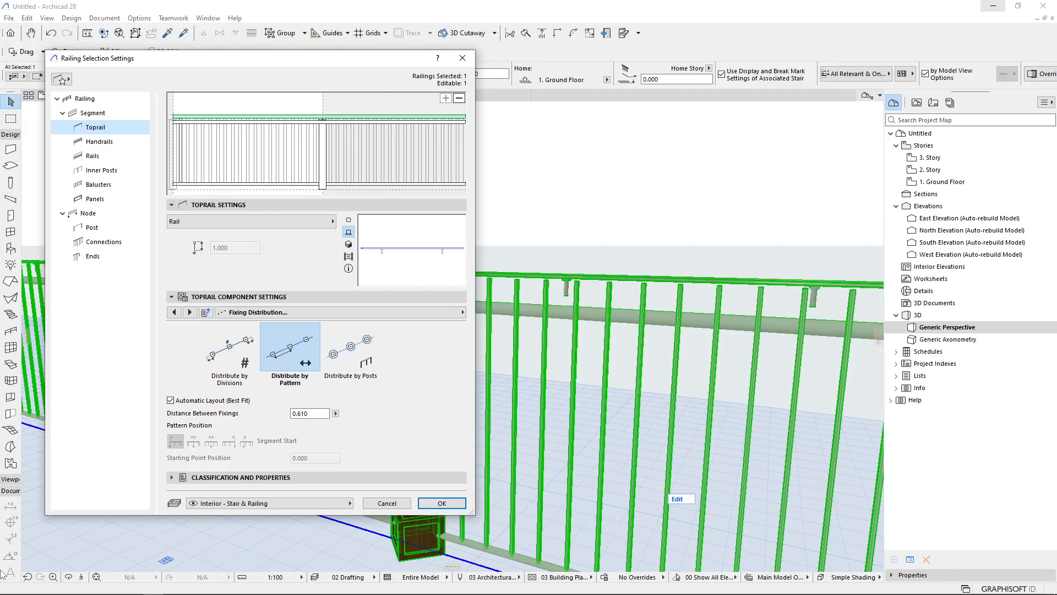
pyautogui.click(316, 417)
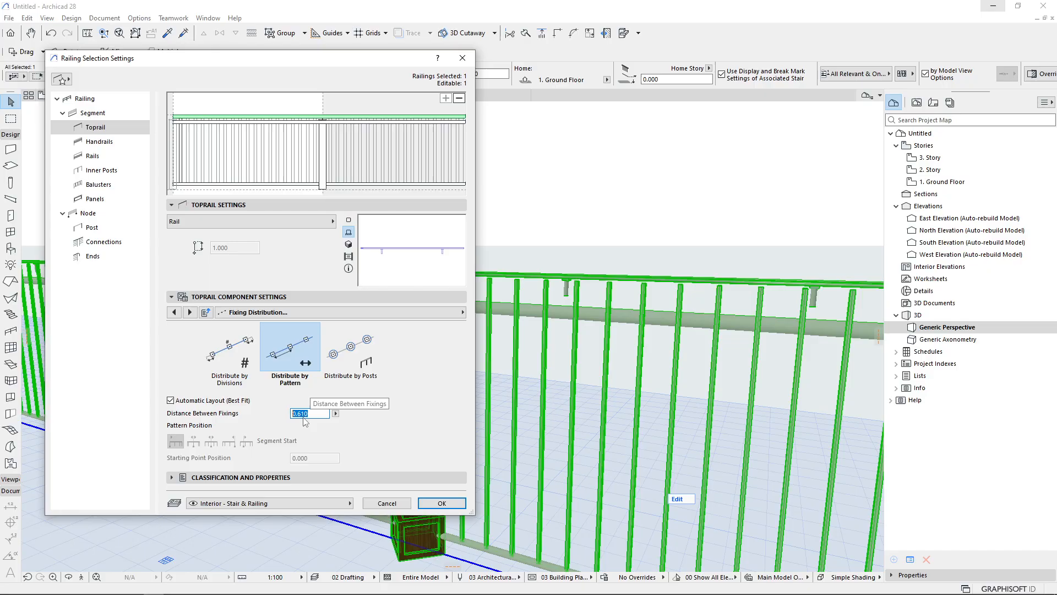
pyautogui.click(240, 355)
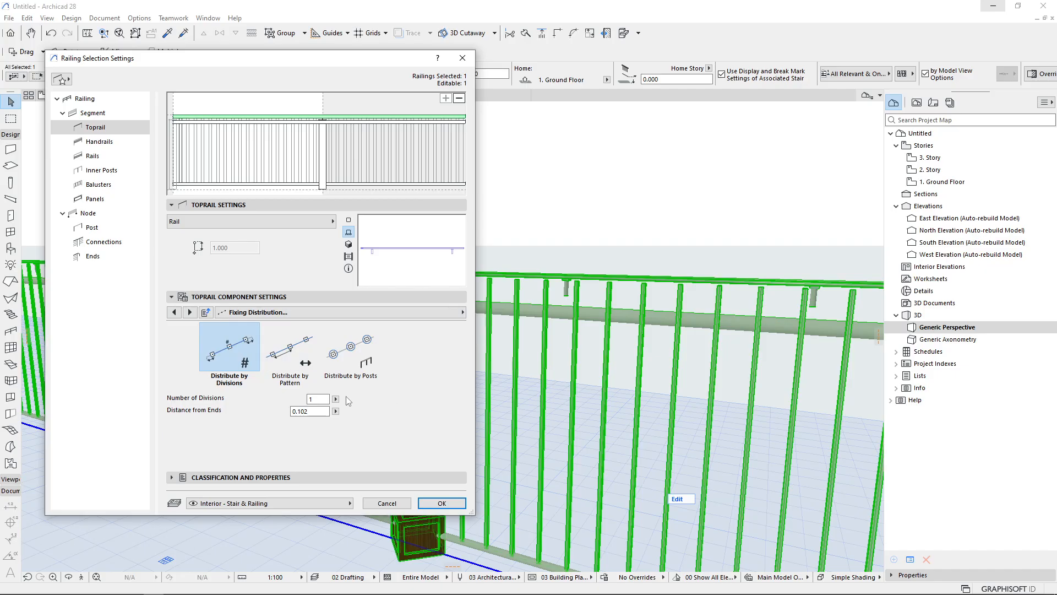
pyautogui.doubleClick(313, 399)
pyautogui.press('Return')
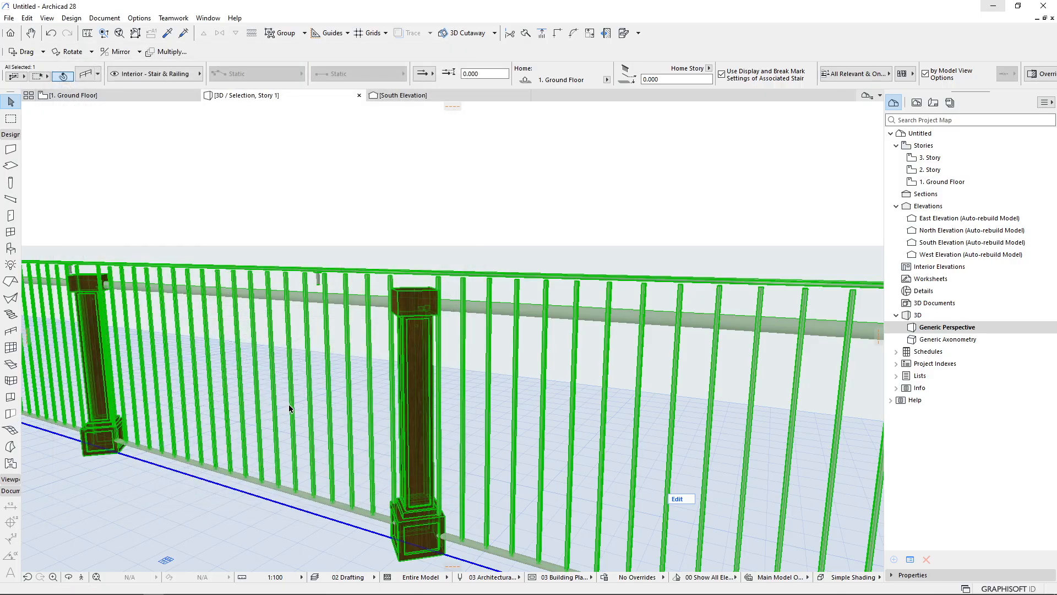
# Examine the toprail fixings along the railing and mark their positions on a screenshot
pyautogui.scroll(-2, 370, 391)
pyautogui.keyDown('shift'); pyautogui.moveTo(370, 390); pyautogui.dragTo(473, 412, button='middle'); pyautogui.keyUp('shift')
pyautogui.moveTo(262, 356); pyautogui.dragTo(367, 368, button='middle')
pyautogui.scroll(2, 368, 369)
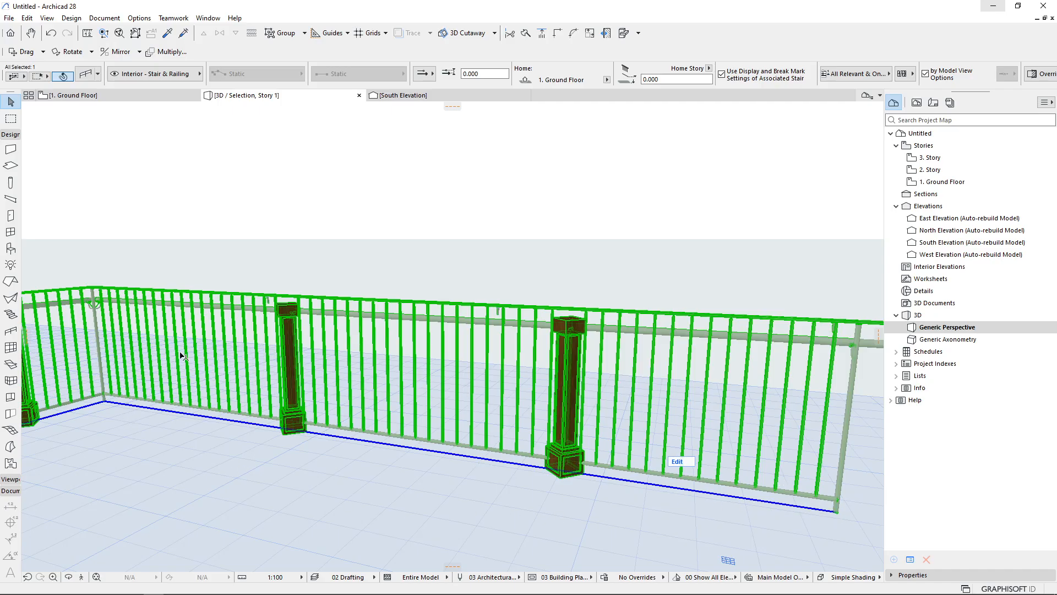
pyautogui.press('Print')
pyautogui.moveTo(33, 163); pyautogui.dragTo(844, 594)
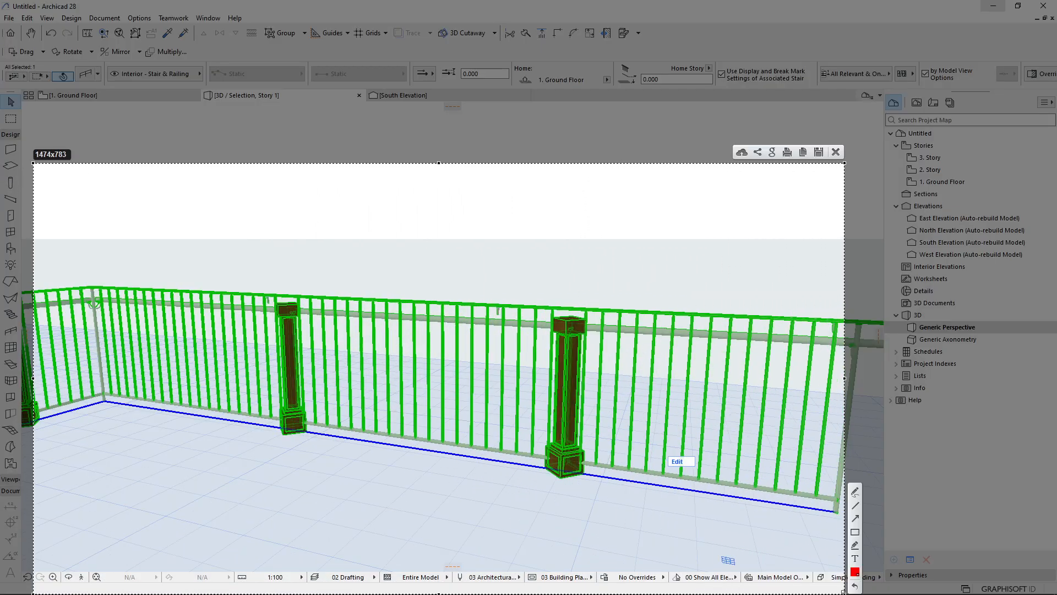
pyautogui.moveTo(835, 514); pyautogui.dragTo(105, 402)
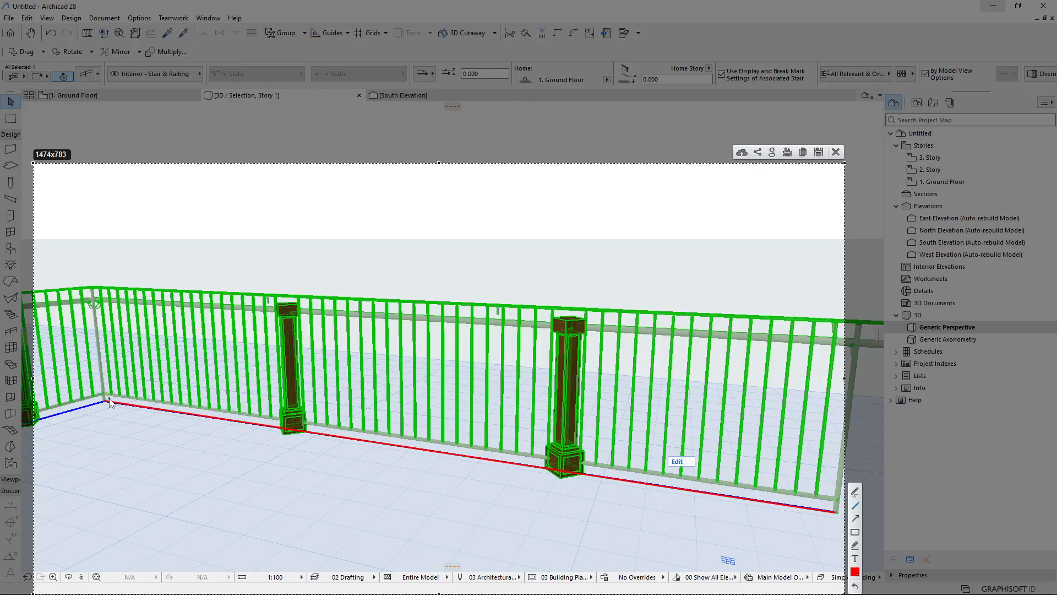
pyautogui.moveTo(107, 397)
pyautogui.mouseDown()
pyautogui.moveTo(98, 415)
pyautogui.moveTo(111, 410)
pyautogui.mouseUp()
pyautogui.click(855, 532)
pyautogui.moveTo(511, 323); pyautogui.dragTo(479, 297)
pyautogui.moveTo(281, 315); pyautogui.dragTo(256, 286)
pyautogui.moveTo(846, 340); pyautogui.dragTo(819, 309)
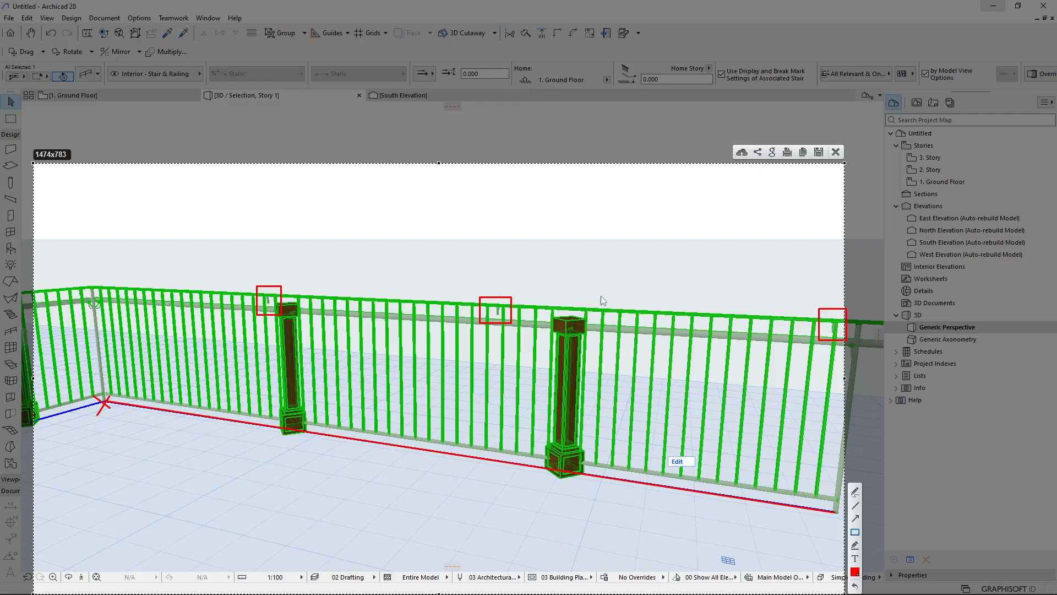
pyautogui.hotkey('ctrl', 'c')
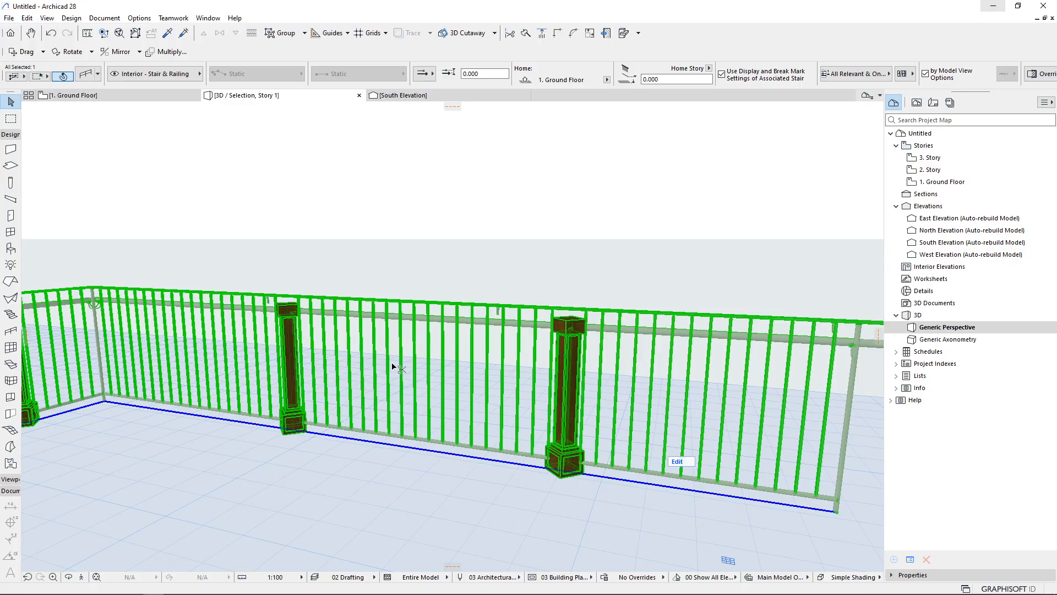
# Set the toprail fixing distribution back to Distribute by Posts
pyautogui.hotkey('ctrl', 't')
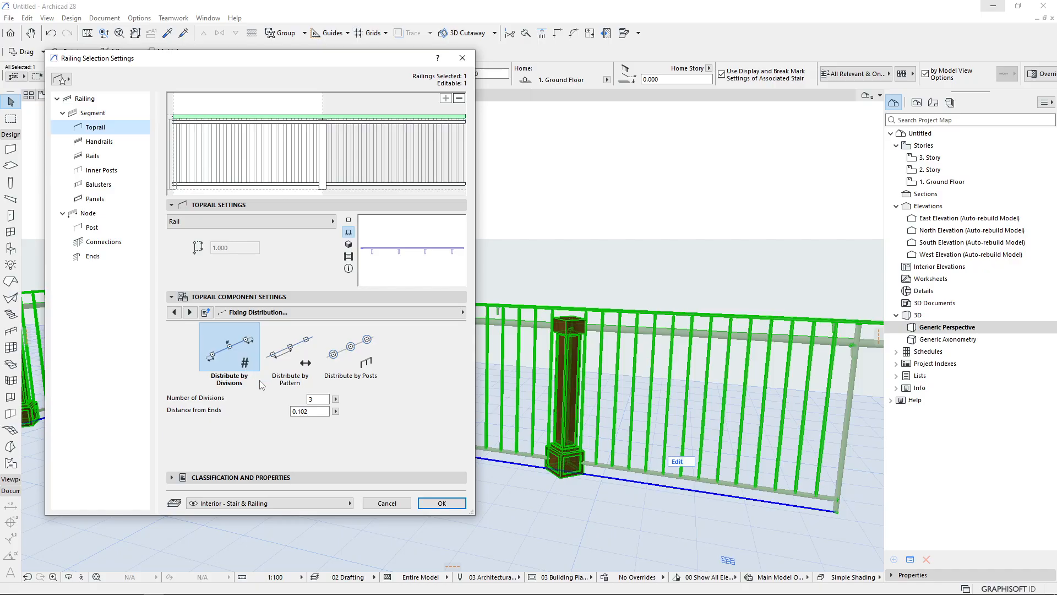
pyautogui.click(367, 353)
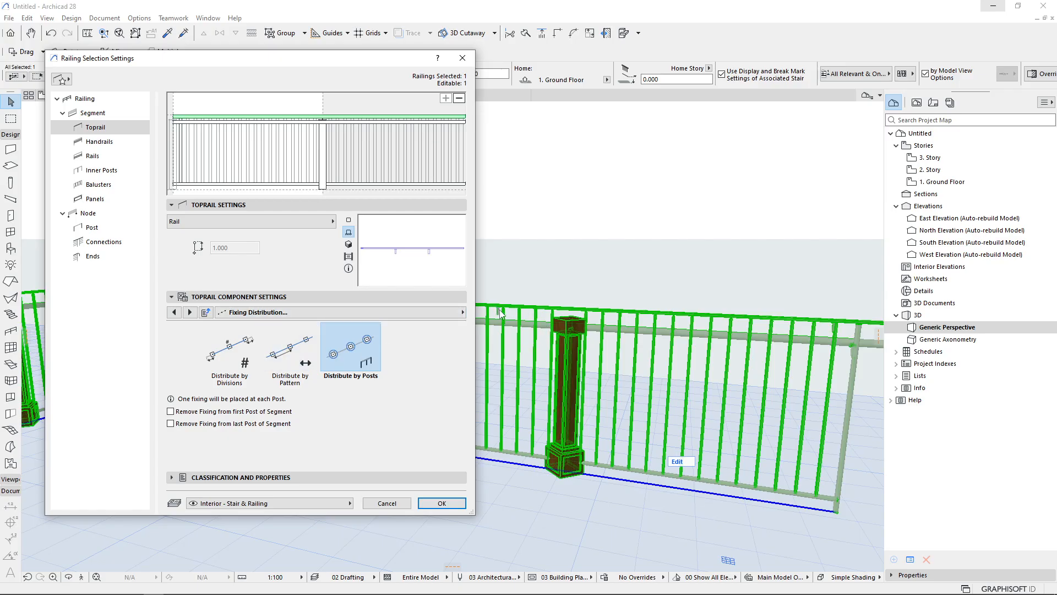
pyautogui.click(190, 313)
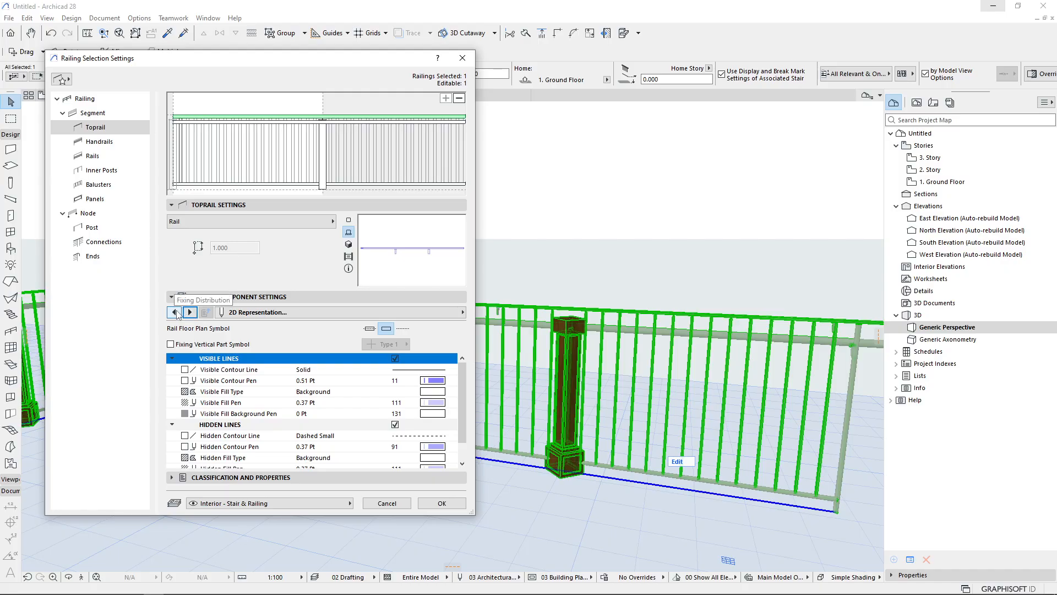
pyautogui.click(175, 312)
pyautogui.click(175, 312)
pyautogui.click(175, 312)
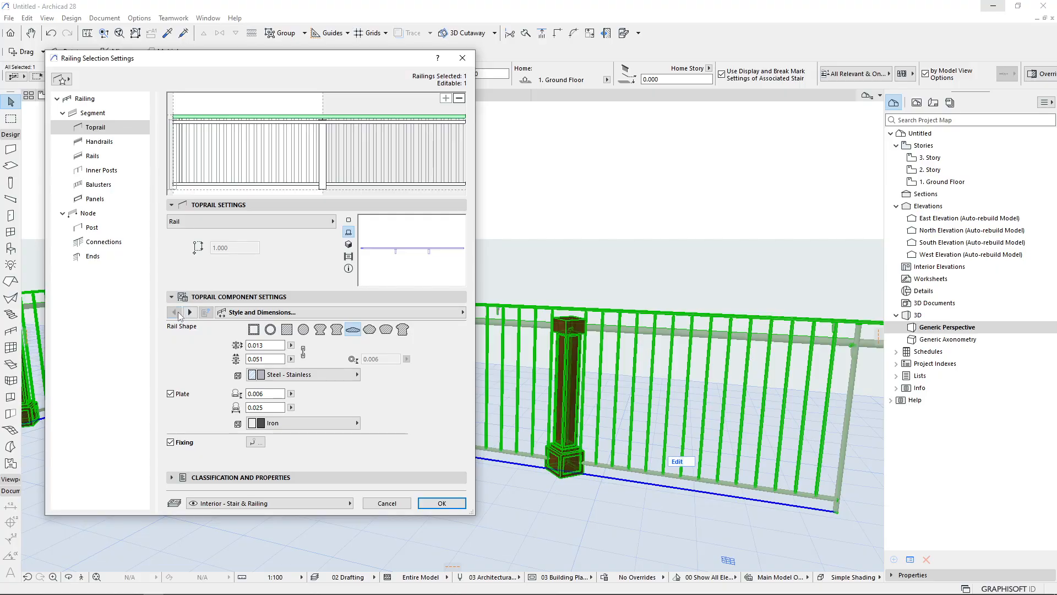
# Select each rail in the railing preview to review its height, then close the settings
pyautogui.click(214, 190)
pyautogui.click(213, 185)
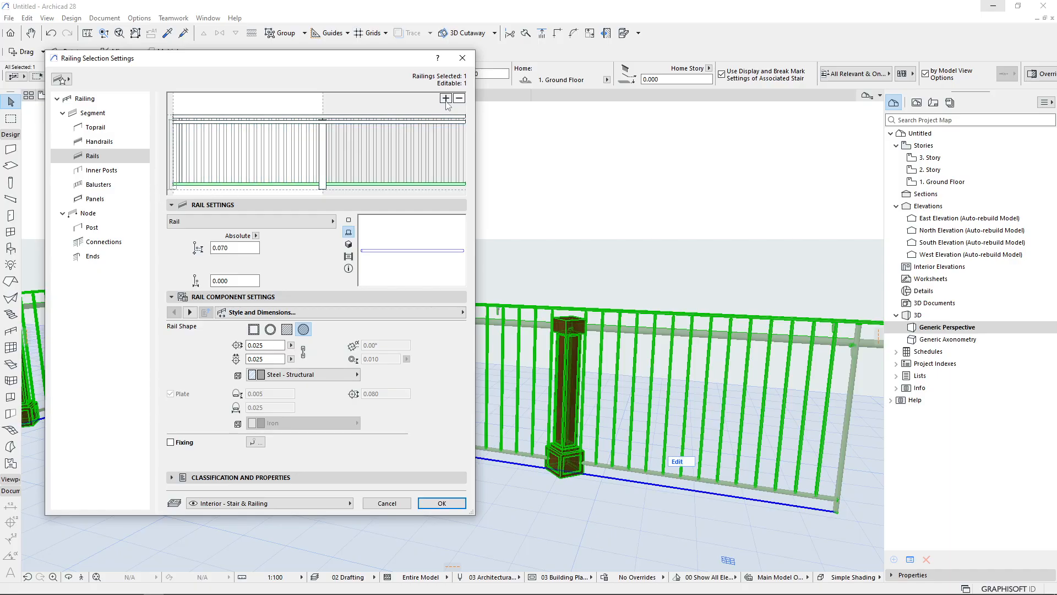
pyautogui.click(213, 172)
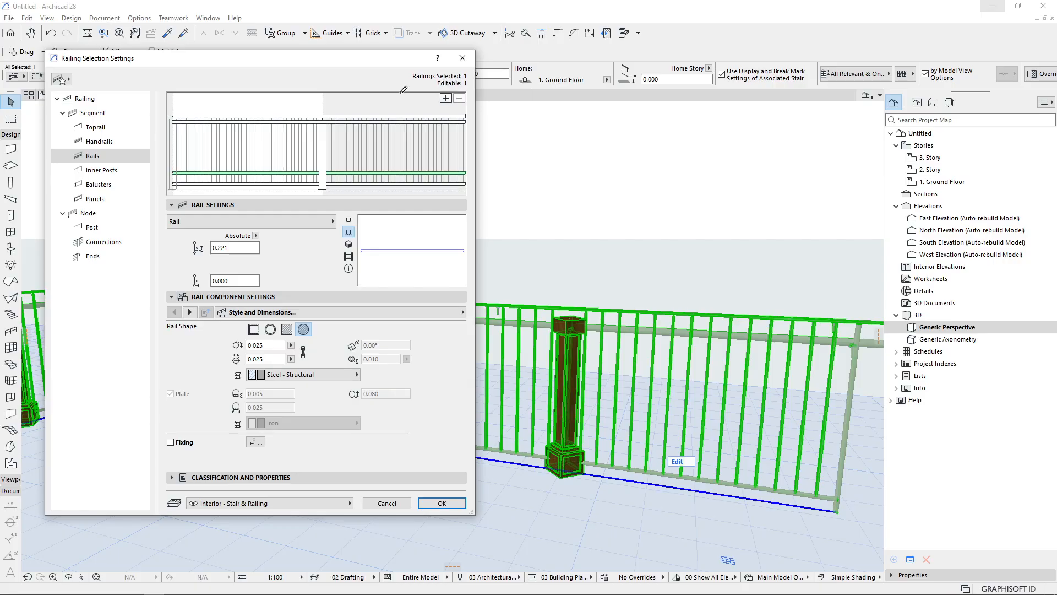
pyautogui.click(221, 137)
pyautogui.click(441, 503)
# Reopen the railing settings for the selected rail and browse the rail type options without changing them
pyautogui.moveTo(493, 362); pyautogui.dragTo(475, 355, button='middle')
pyautogui.scroll(4, 718, 443)
pyautogui.moveTo(507, 464); pyautogui.dragTo(330, 418, button='middle')
pyautogui.scroll(-3, 644, 397)
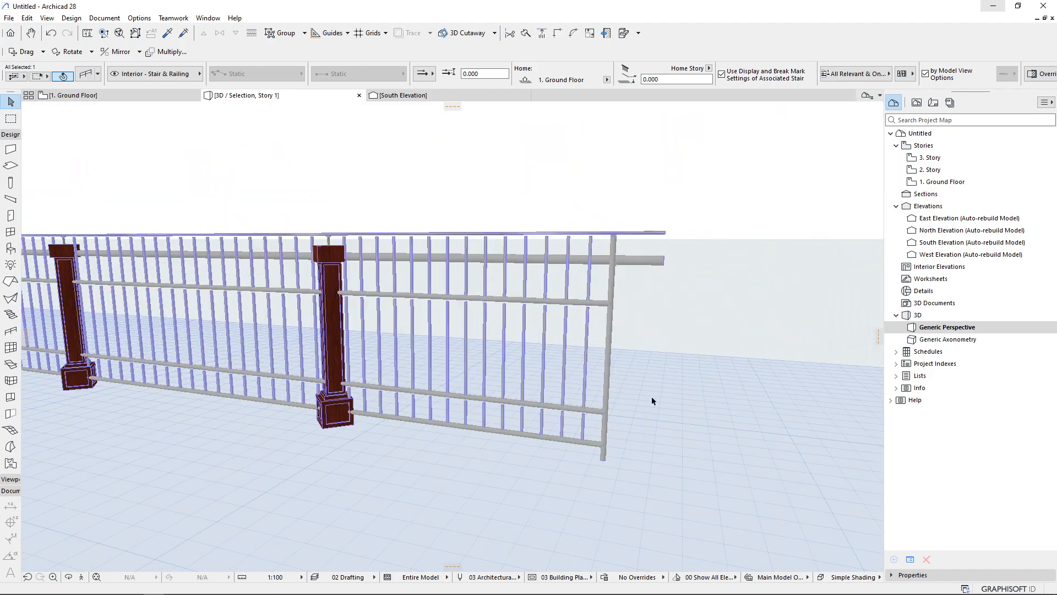
pyautogui.scroll(3, 644, 397)
pyautogui.moveTo(610, 413)
pyautogui.hotkey('ctrl', 't')
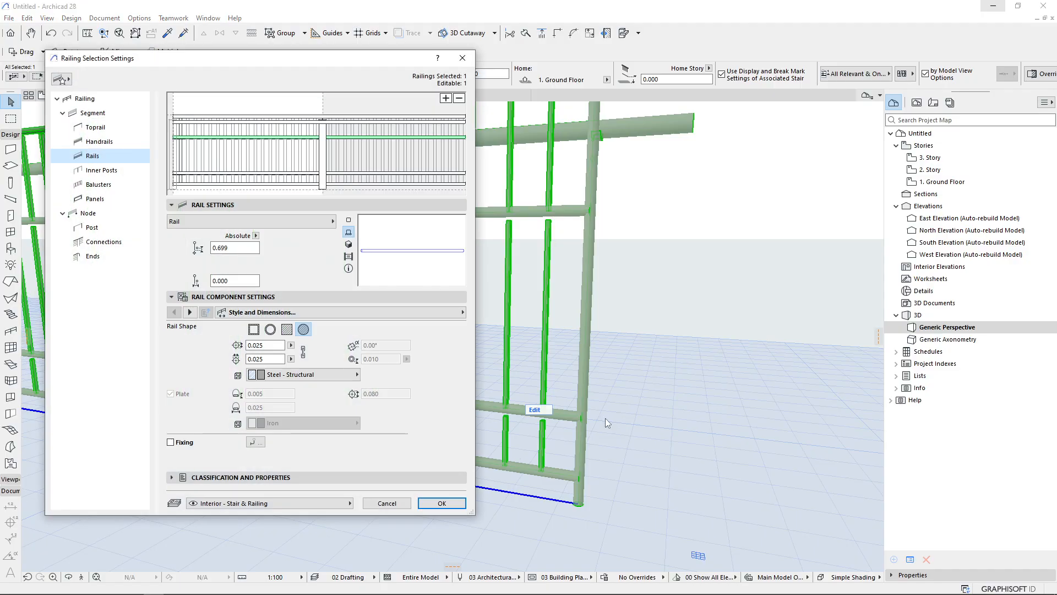
pyautogui.click(298, 221)
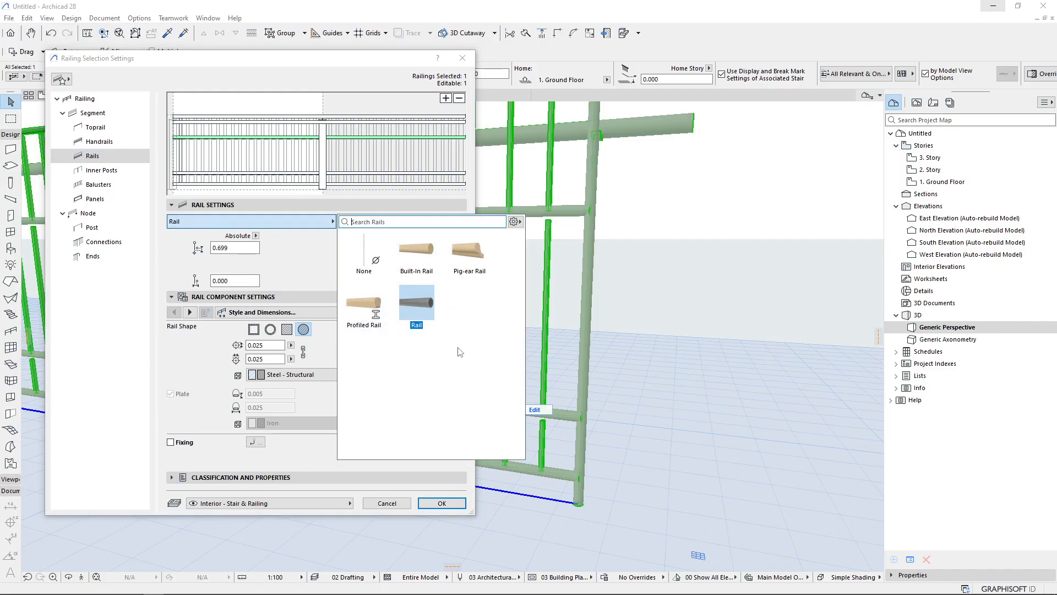
pyautogui.click(294, 270)
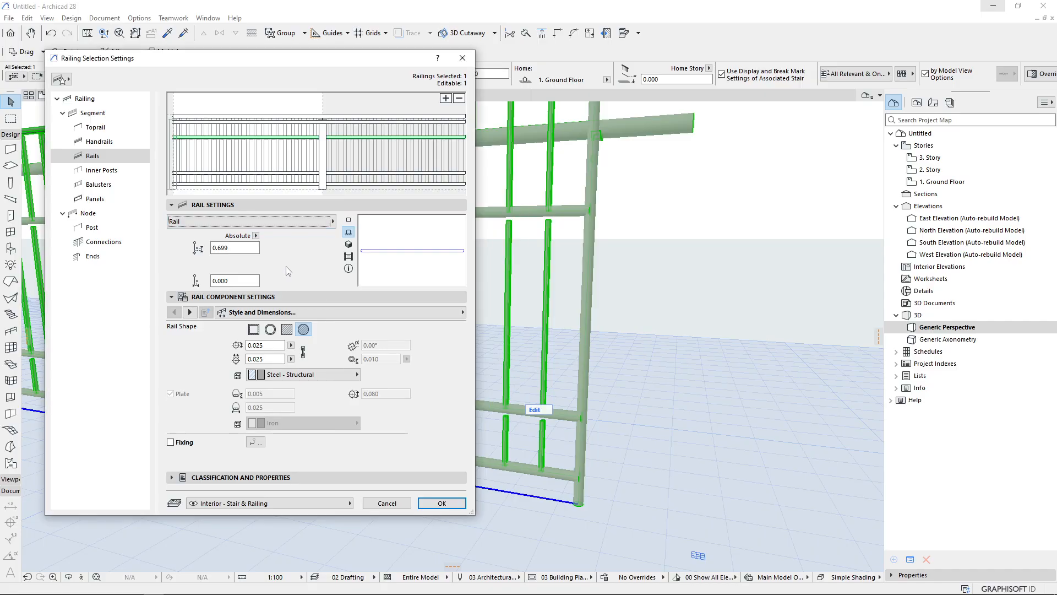
# Try rail heights of 0.070 and 0.221 for the selected rail, then restore it to 0.699
pyautogui.doubleClick(241, 247)
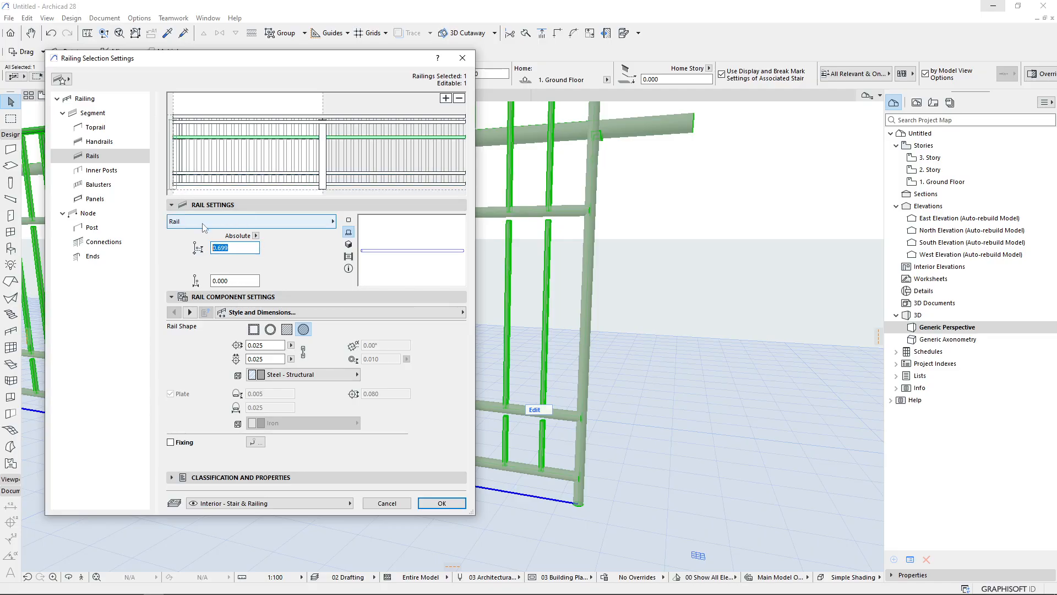
pyautogui.write('0.070')
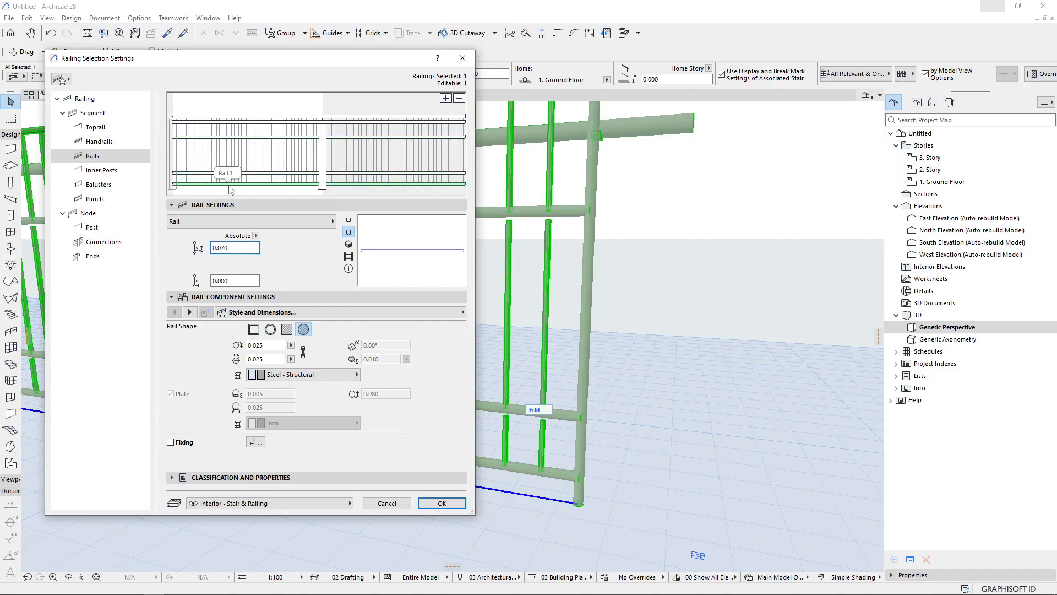
pyautogui.doubleClick(230, 248)
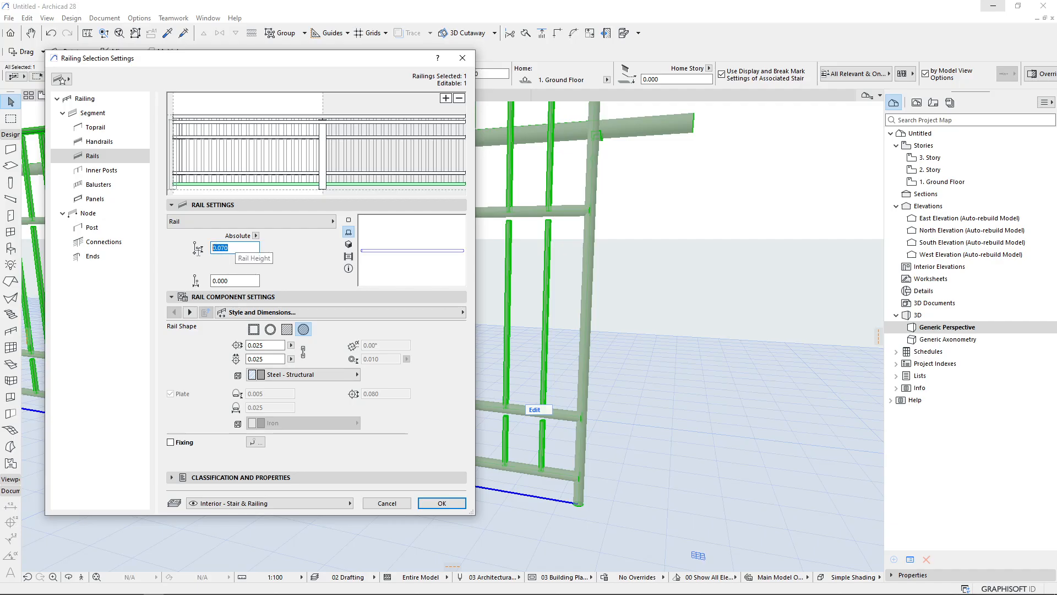
pyautogui.write('0.221')
pyautogui.doubleClick(240, 247)
pyautogui.write('0.699')
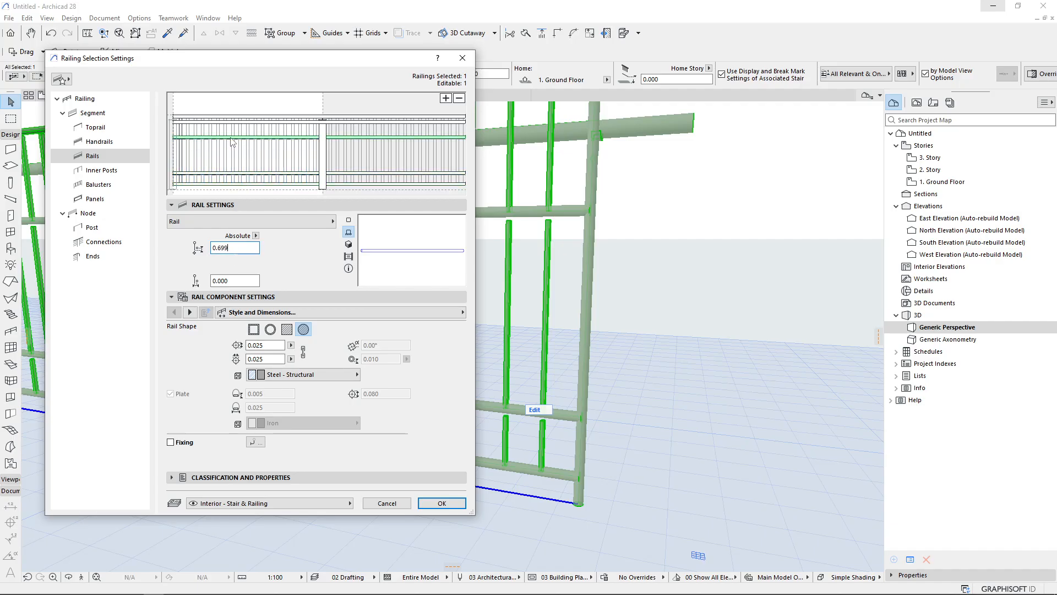
# Set the selected rail's offset to 1 and apply it
pyautogui.doubleClick(237, 248)
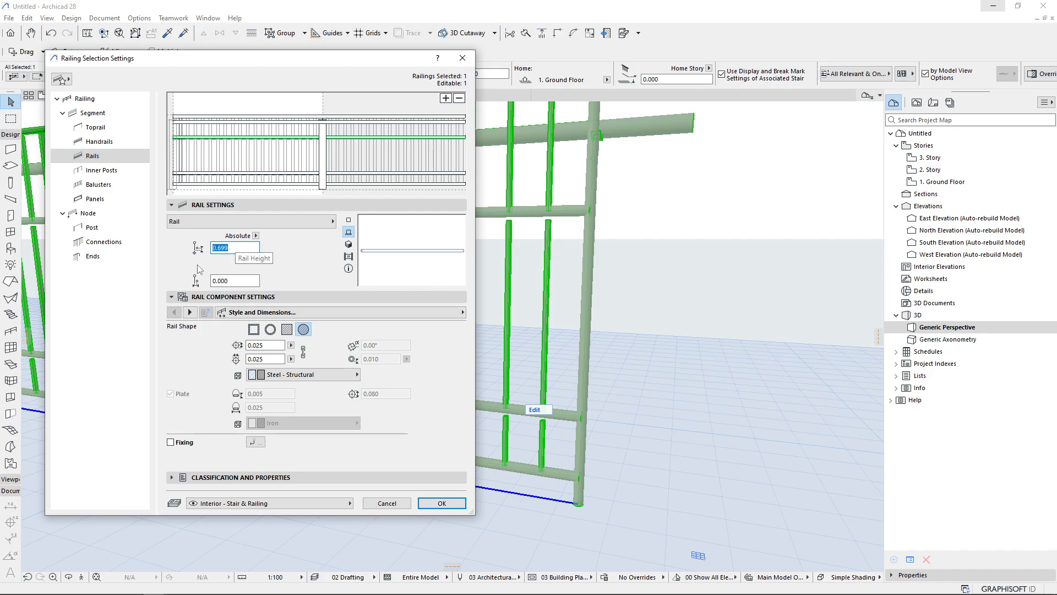
pyautogui.moveTo(240, 252); pyautogui.dragTo(220, 252)
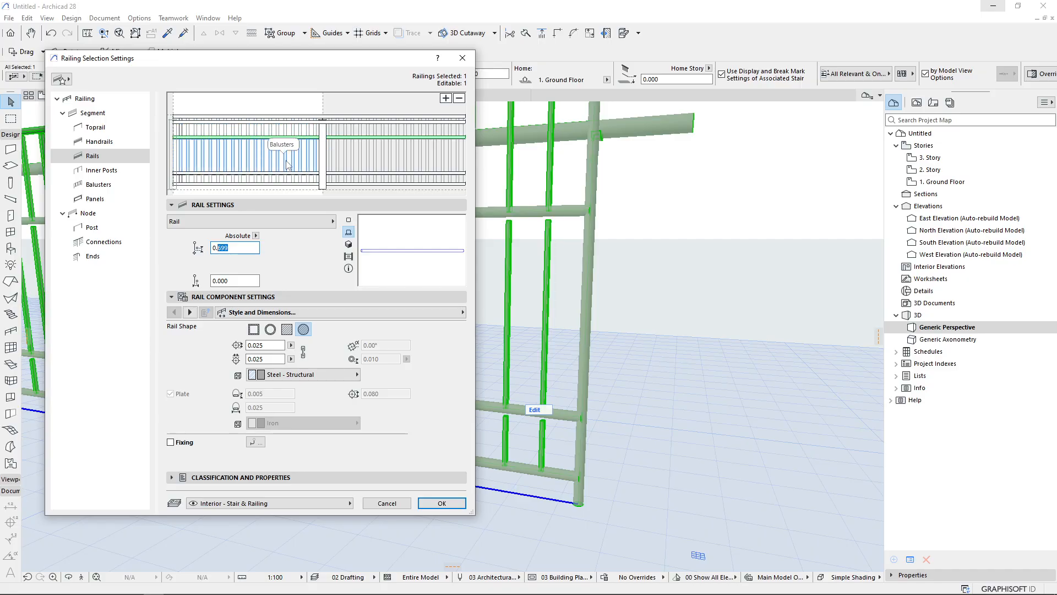
pyautogui.doubleClick(229, 281)
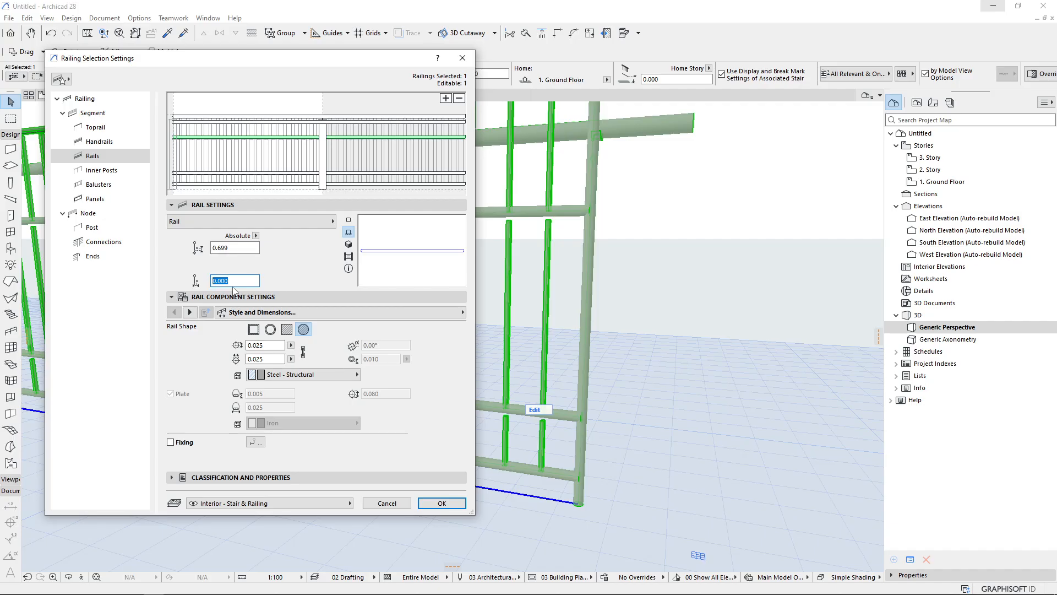
pyautogui.write('1')
pyautogui.press('Return')
pyautogui.scroll(-4, 583, 277)
pyautogui.keyDown('shift'); pyautogui.moveTo(583, 277); pyautogui.dragTo(388, 299, button='middle'); pyautogui.keyUp('shift')
pyautogui.scroll(-5, 388, 299)
pyautogui.keyDown('shift'); pyautogui.moveTo(462, 301); pyautogui.dragTo(330, 259, button='middle'); pyautogui.keyUp('shift')
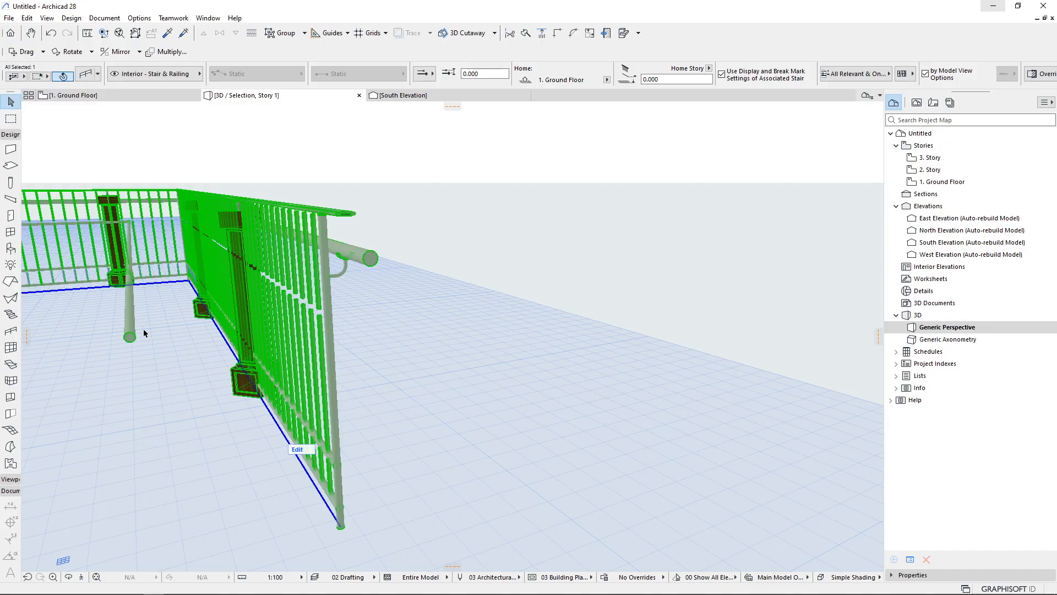
pyautogui.keyDown('shift'); pyautogui.moveTo(332, 319); pyautogui.dragTo(554, 287, button='middle'); pyautogui.keyUp('shift')
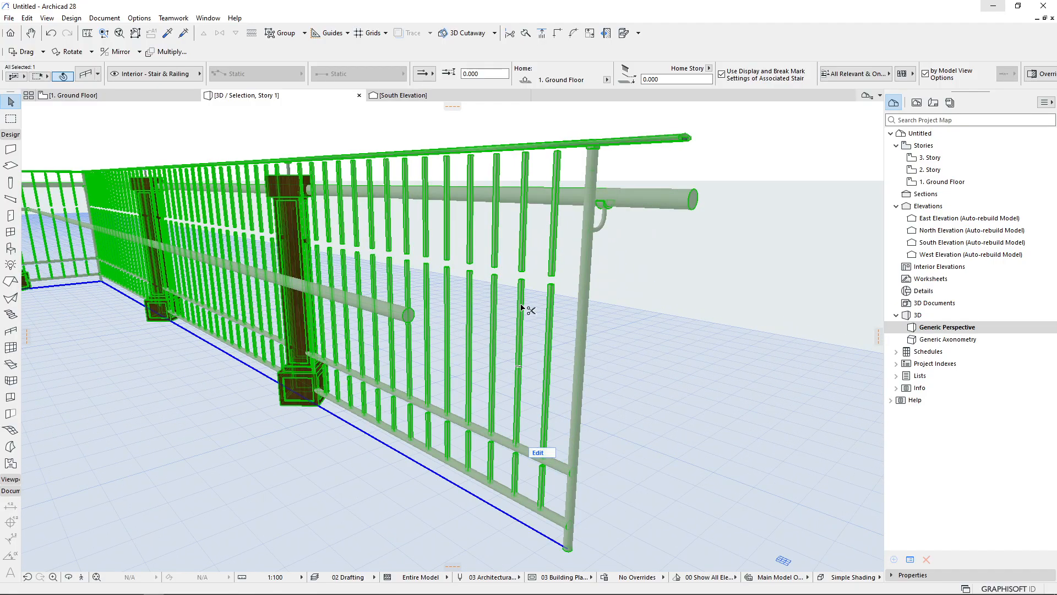
# Reopen the railing settings and reset the selected rail's offset to 0.000
pyautogui.doubleClick(522, 308)
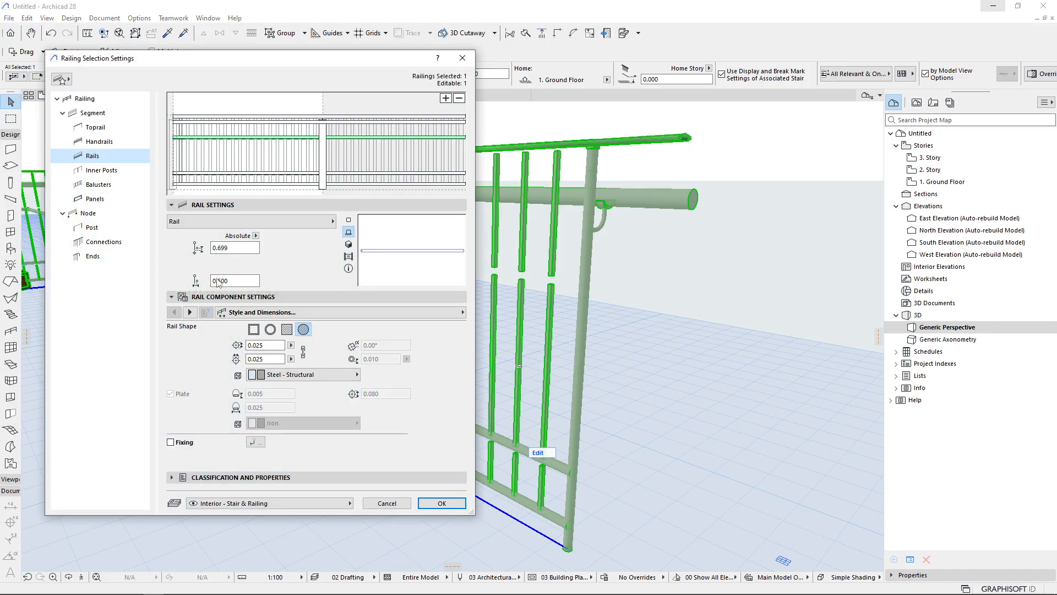
pyautogui.click(235, 281)
pyautogui.write('0')
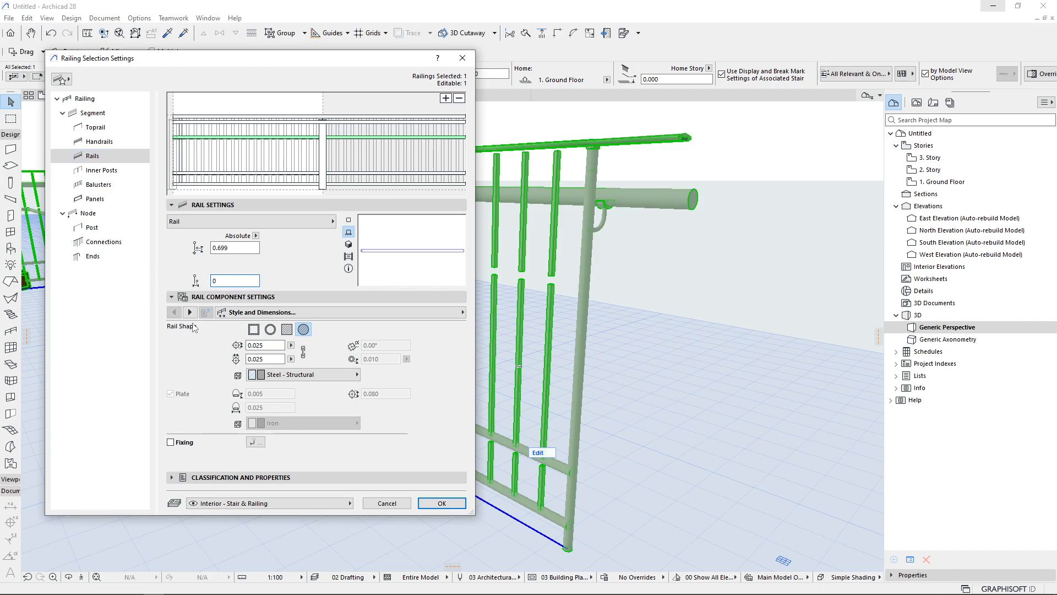
pyautogui.write('.000')
pyautogui.click(276, 375)
pyautogui.click(275, 376)
# Switch the rail component settings to the fixing options and enable Fixing for the selected rail
pyautogui.click(190, 312)
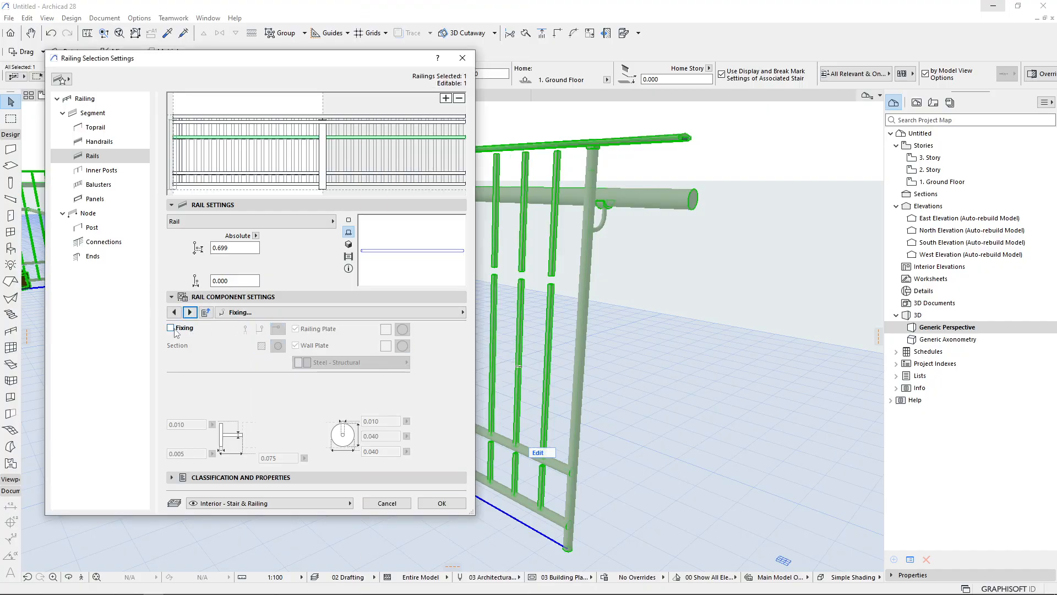
pyautogui.click(190, 312)
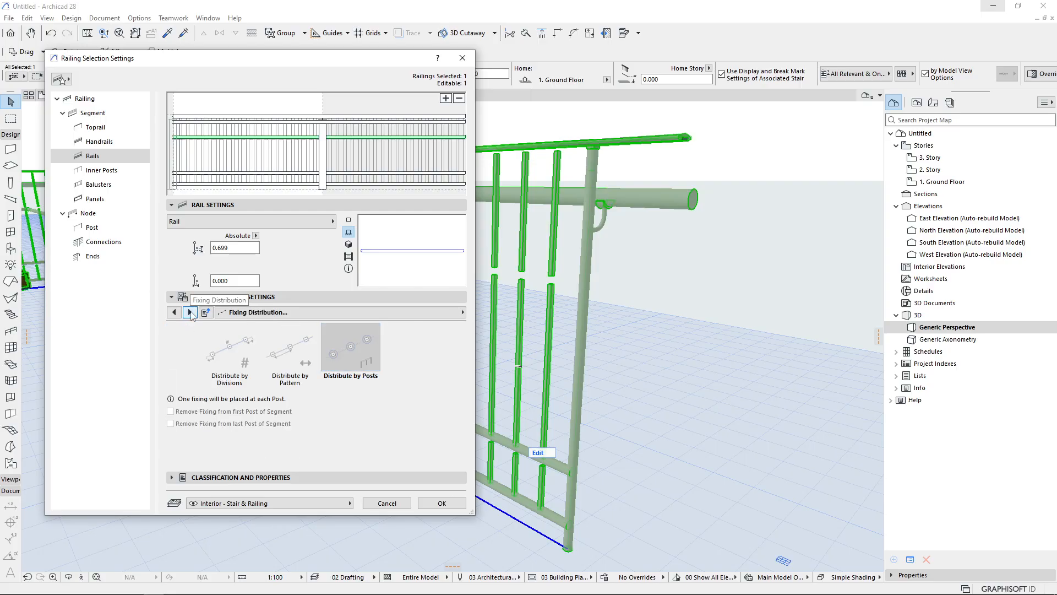
pyautogui.click(190, 312)
pyautogui.click(175, 313)
pyautogui.click(175, 312)
pyautogui.click(174, 313)
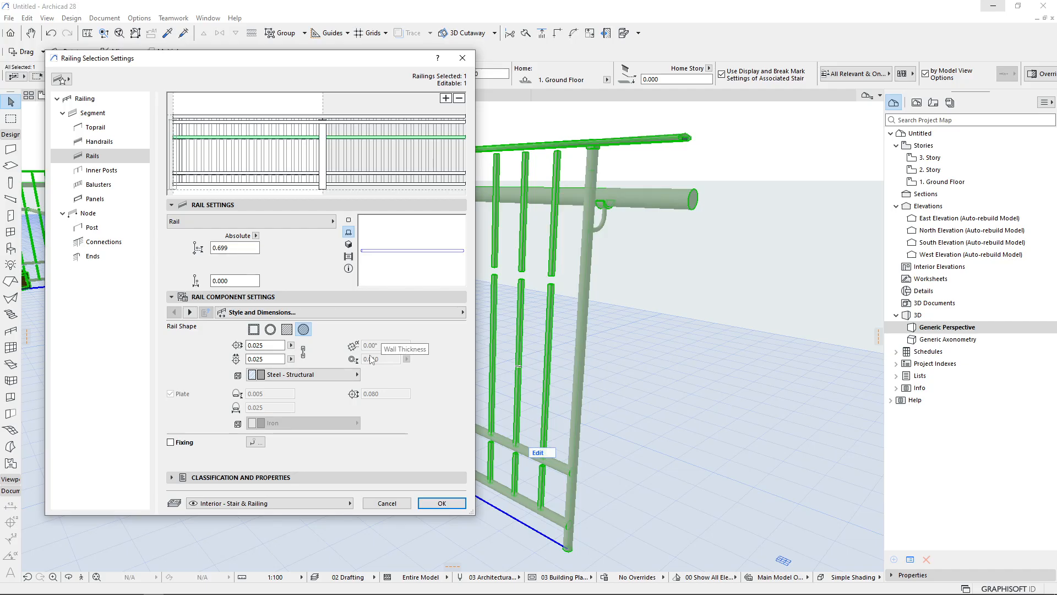
pyautogui.click(190, 313)
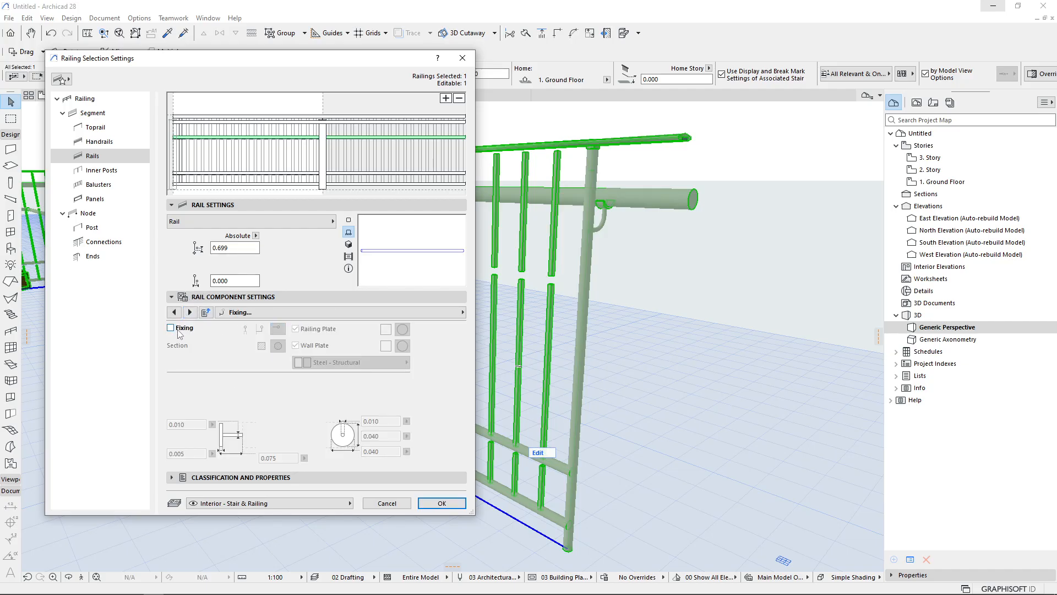
pyautogui.click(171, 328)
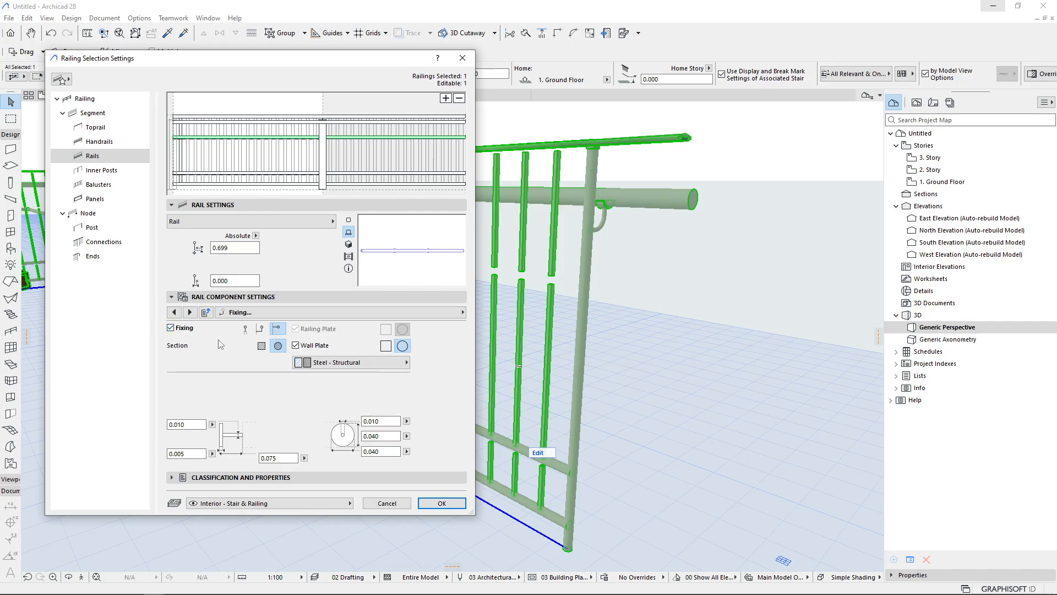
# Set the rail fixing type to Horizontal after comparing Vertical and Elbow, then apply the railing settings
pyautogui.click(245, 330)
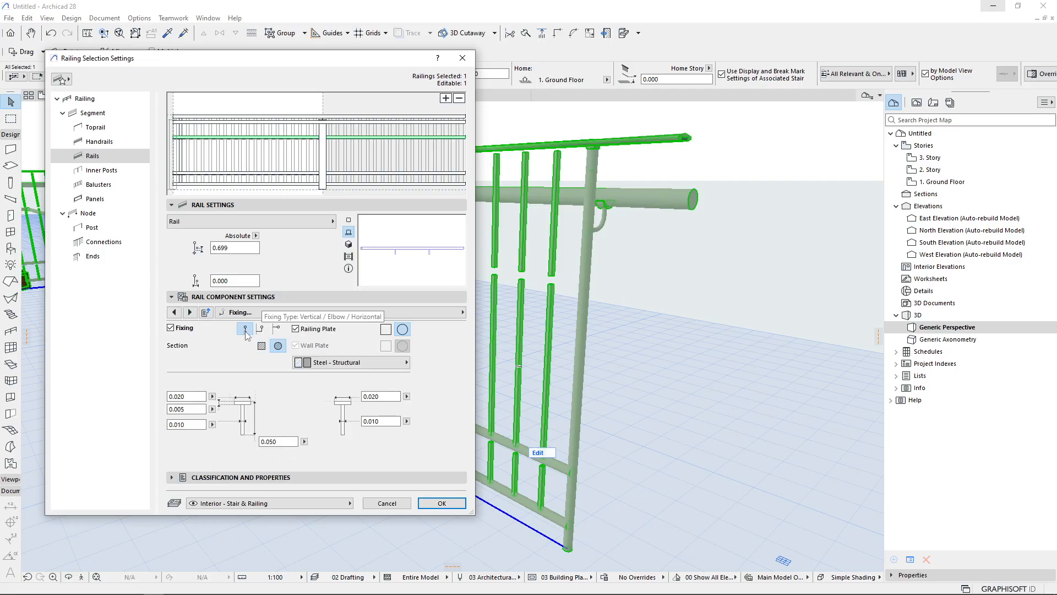
pyautogui.click(261, 331)
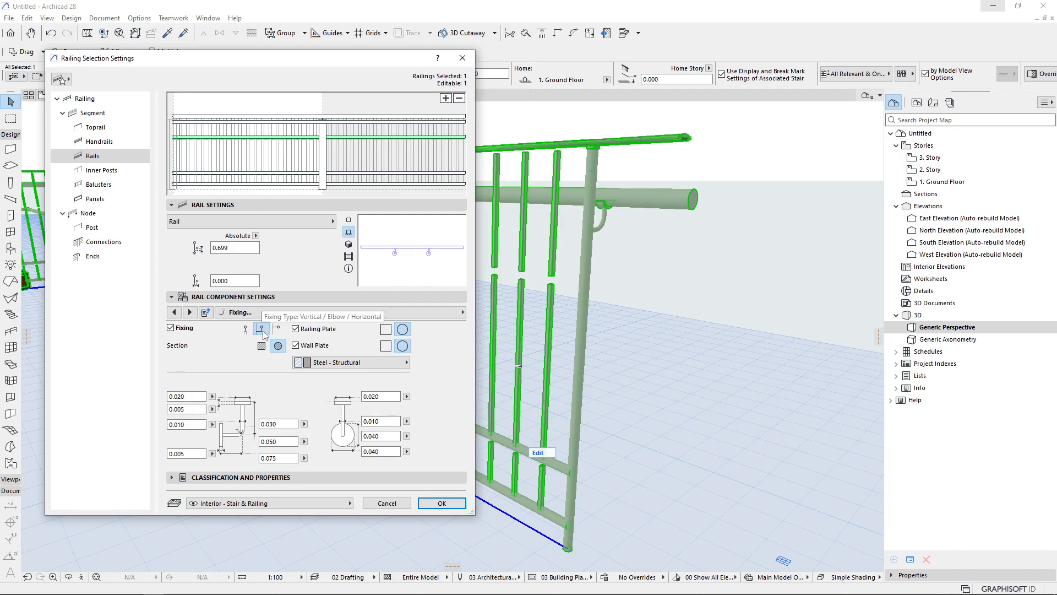
pyautogui.click(279, 332)
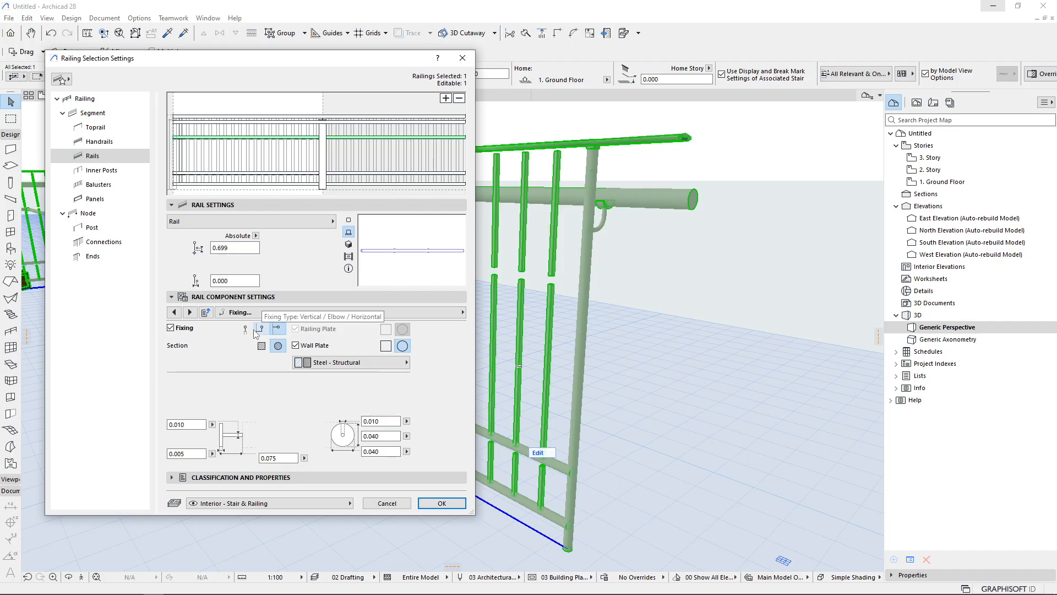
pyautogui.click(245, 330)
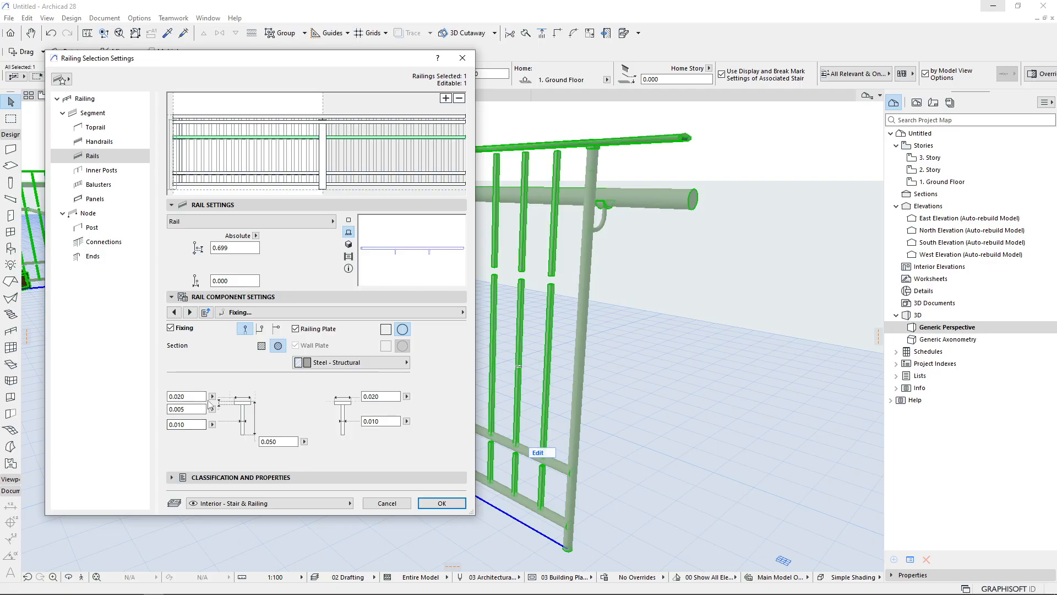
pyautogui.click(261, 329)
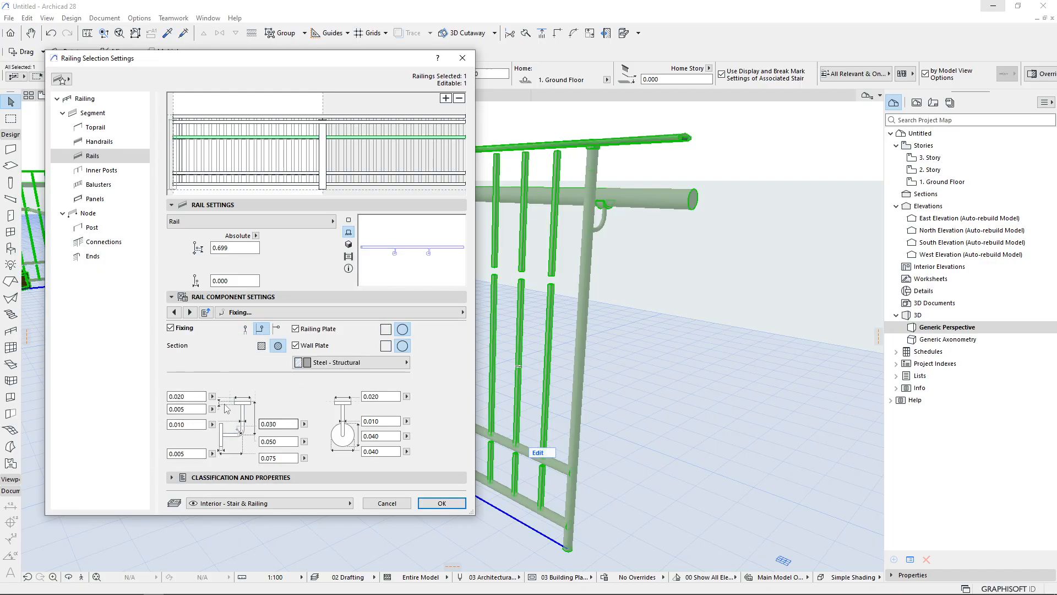
pyautogui.click(277, 329)
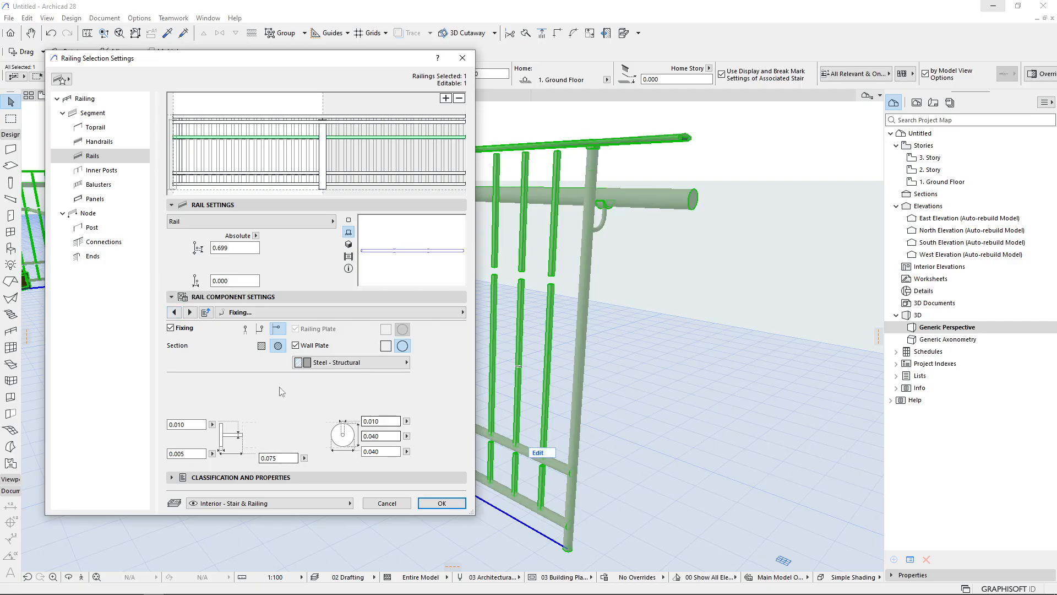
pyautogui.click(174, 317)
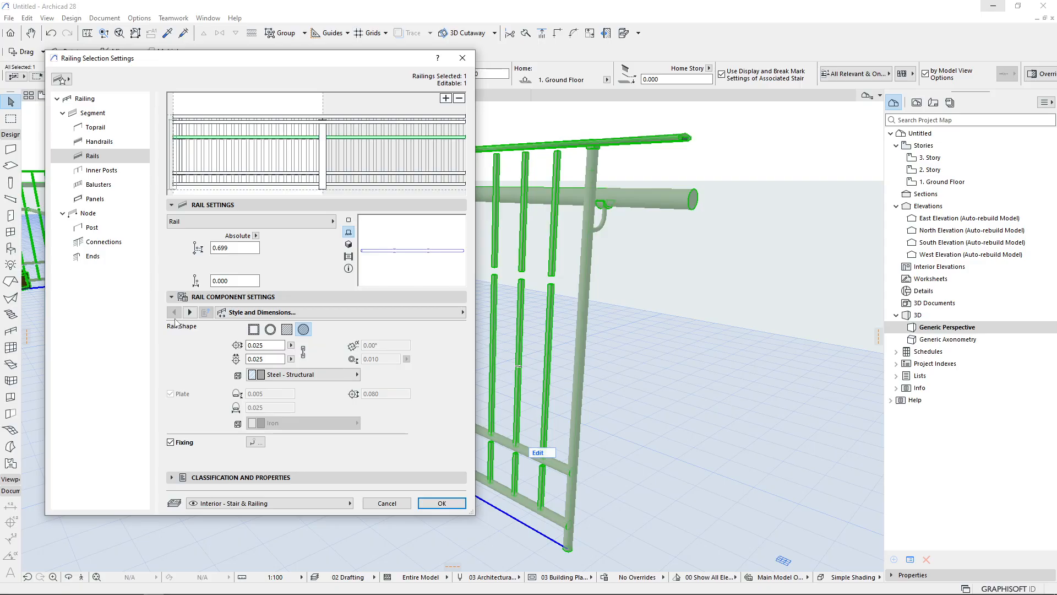
pyautogui.click(441, 503)
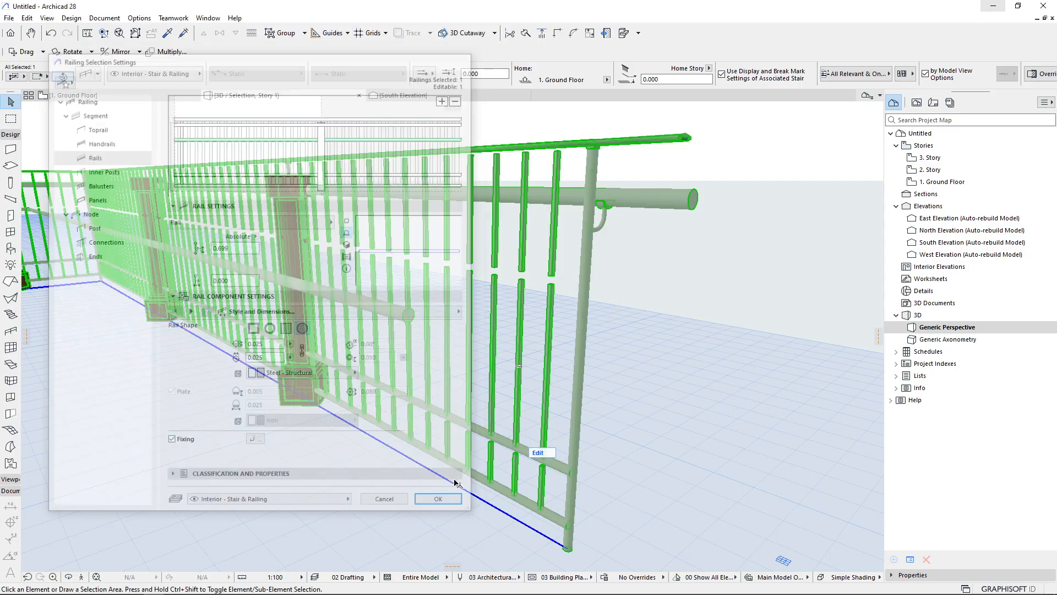
pyautogui.press('Escape')
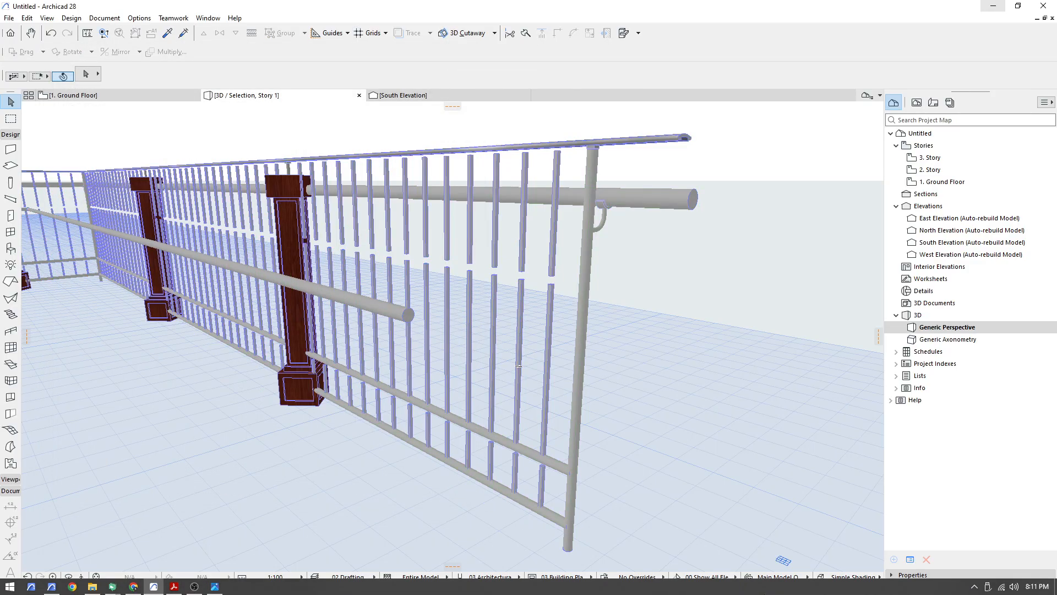